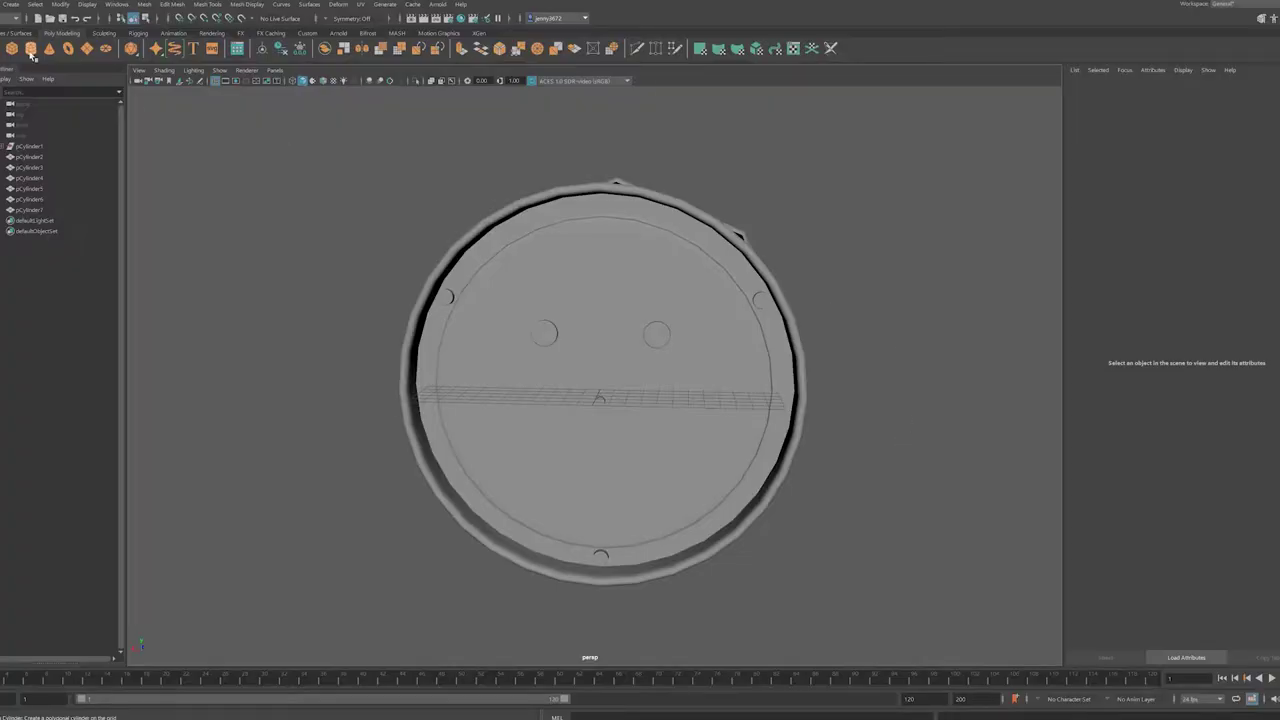
- Create a cube and extrude its front face inward to form a screen recess
click(30, 48)
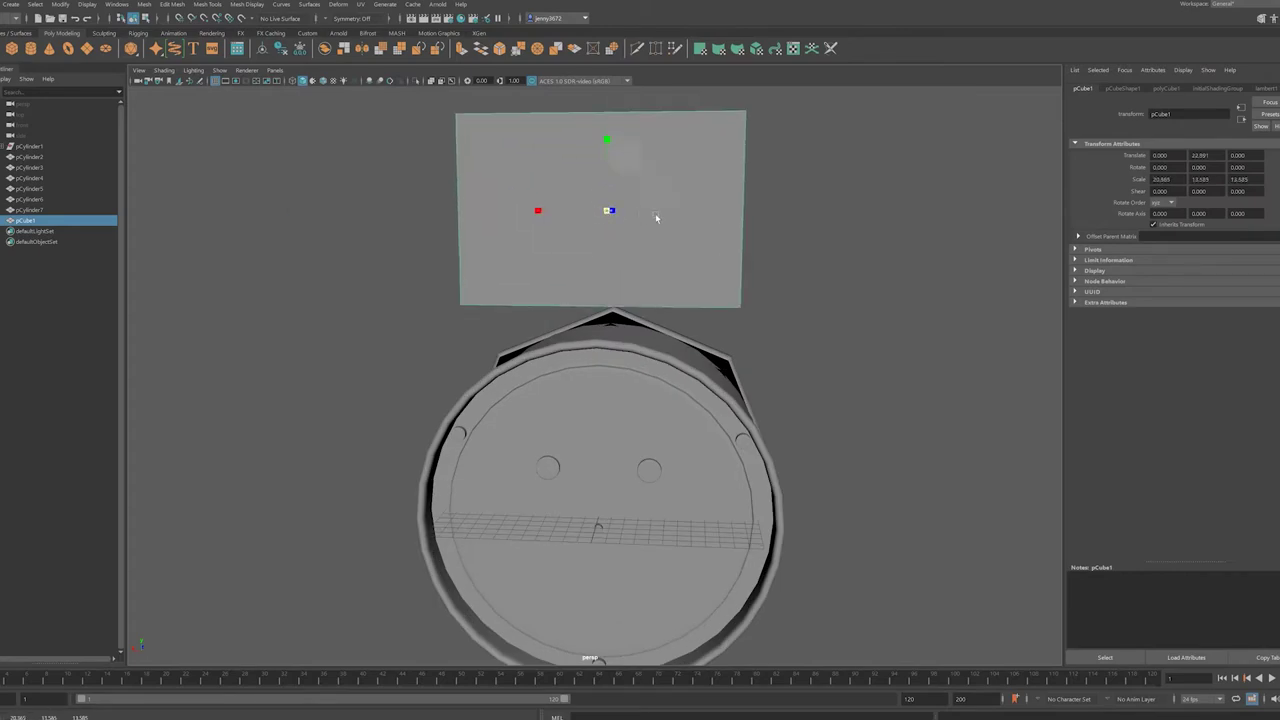
click(678, 272)
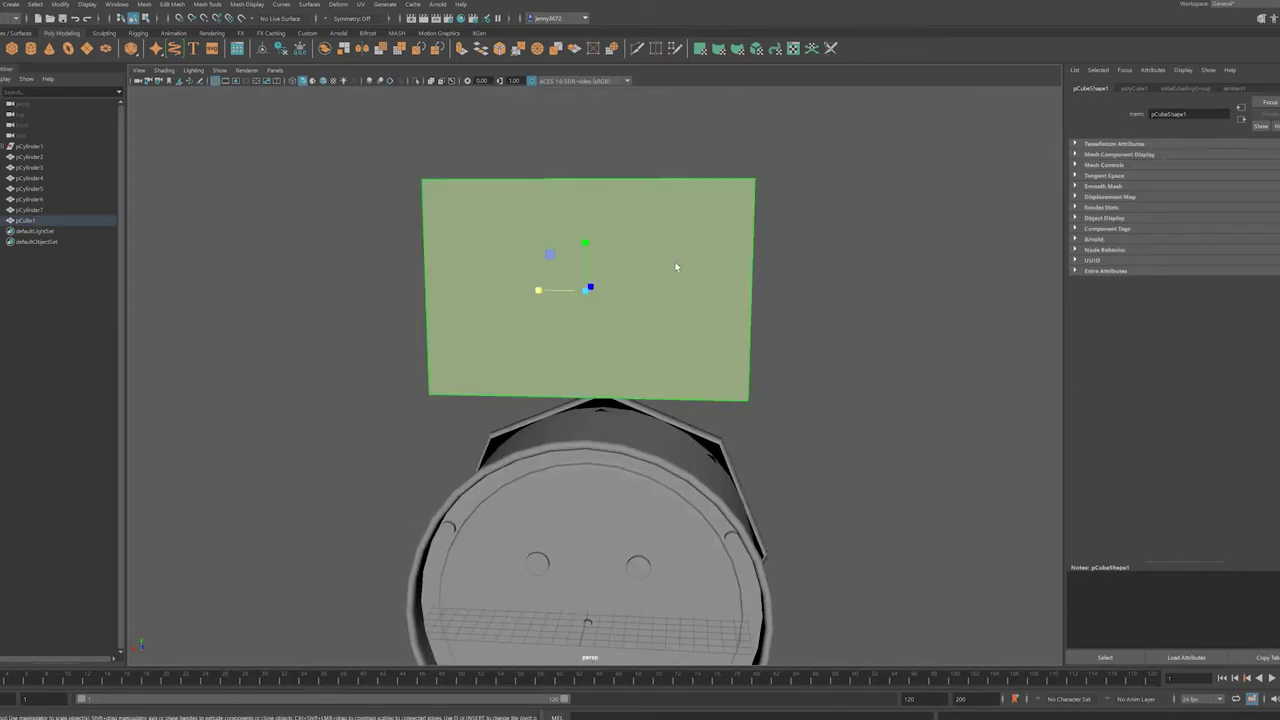
key(ctrl+e)
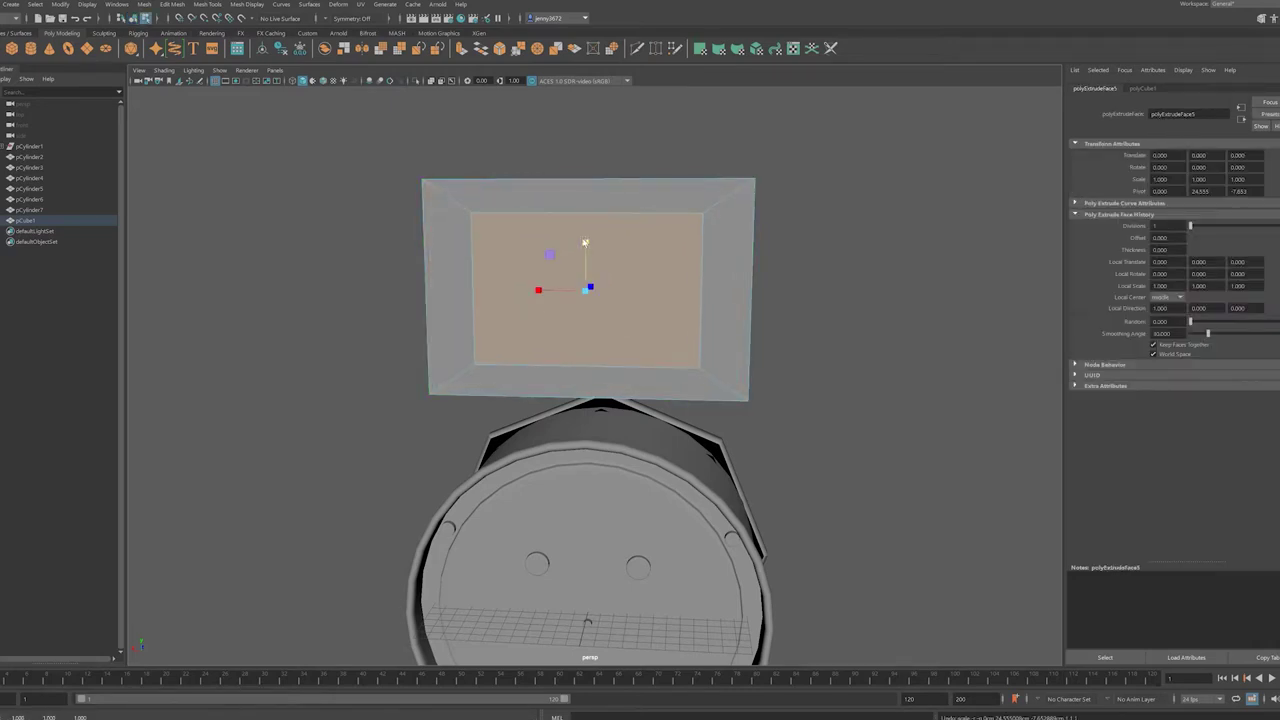
click(613, 301)
- Extrude the box's bottom face downward, using X-ray to see through the box
mouse_move(613, 301)
alt+mouse_down()
mouse_move(635, 290)
mouse_move(529, 291)
mouse_move(600, 315)
mouse_move(677, 250)
mouse_move(614, 210)
alt+mouse_up()
right_click(614, 210)
click(612, 298)
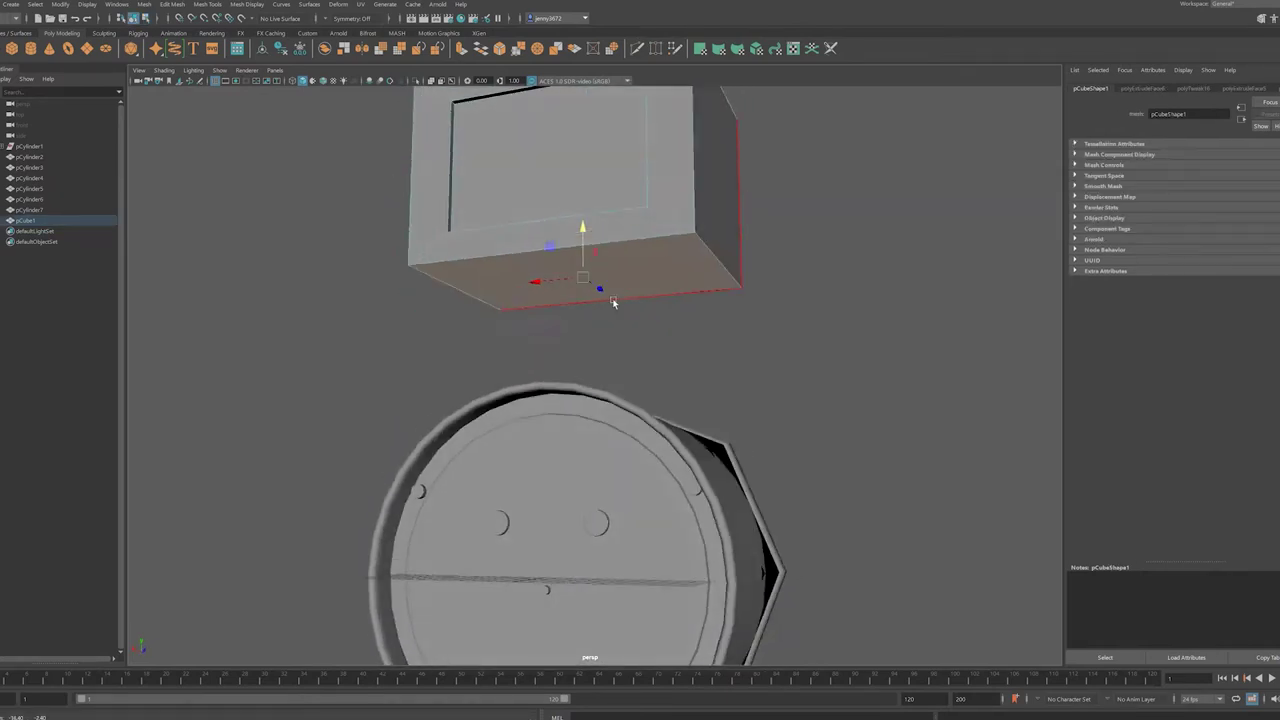
mouse_move(613, 301)
alt+mouse_down()
mouse_move(624, 306)
mouse_move(591, 319)
alt+mouse_up()
key(alt+x)
key(ctrl+e)
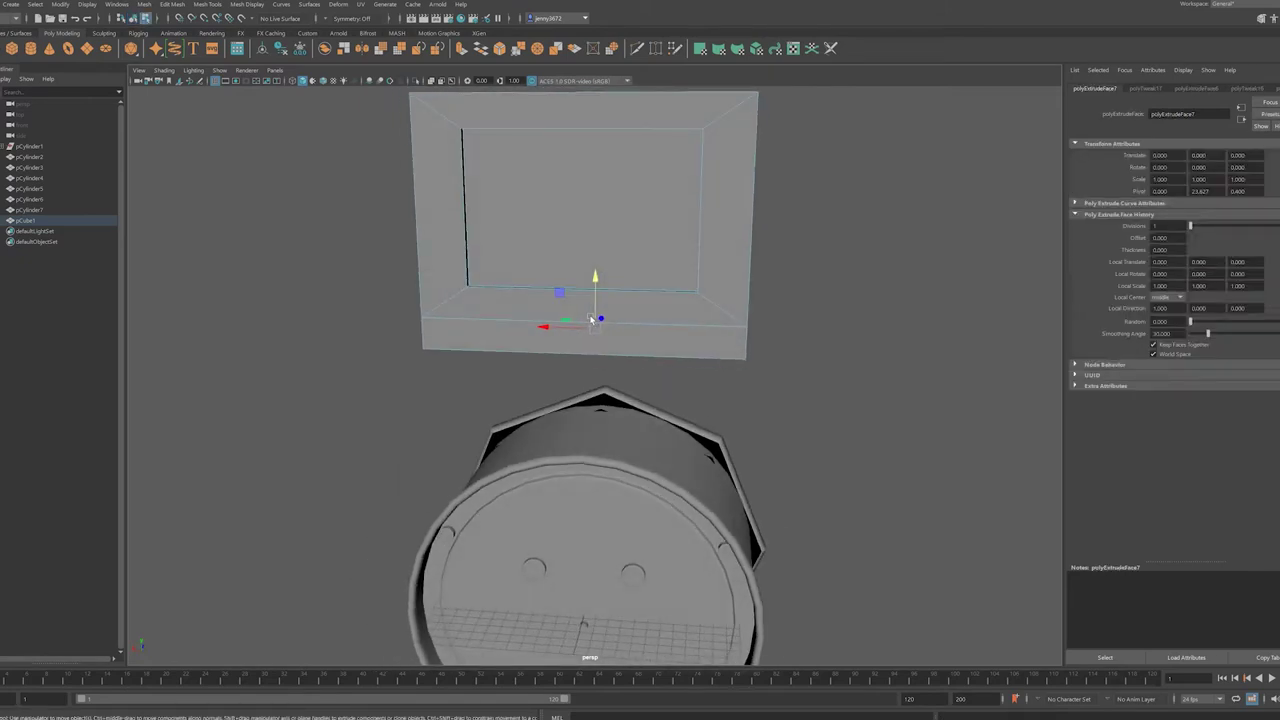
- Insert three evenly spaced vertical edge loops across the screen box
click(207, 4)
click(230, 86)
click(207, 4)
click(283, 86)
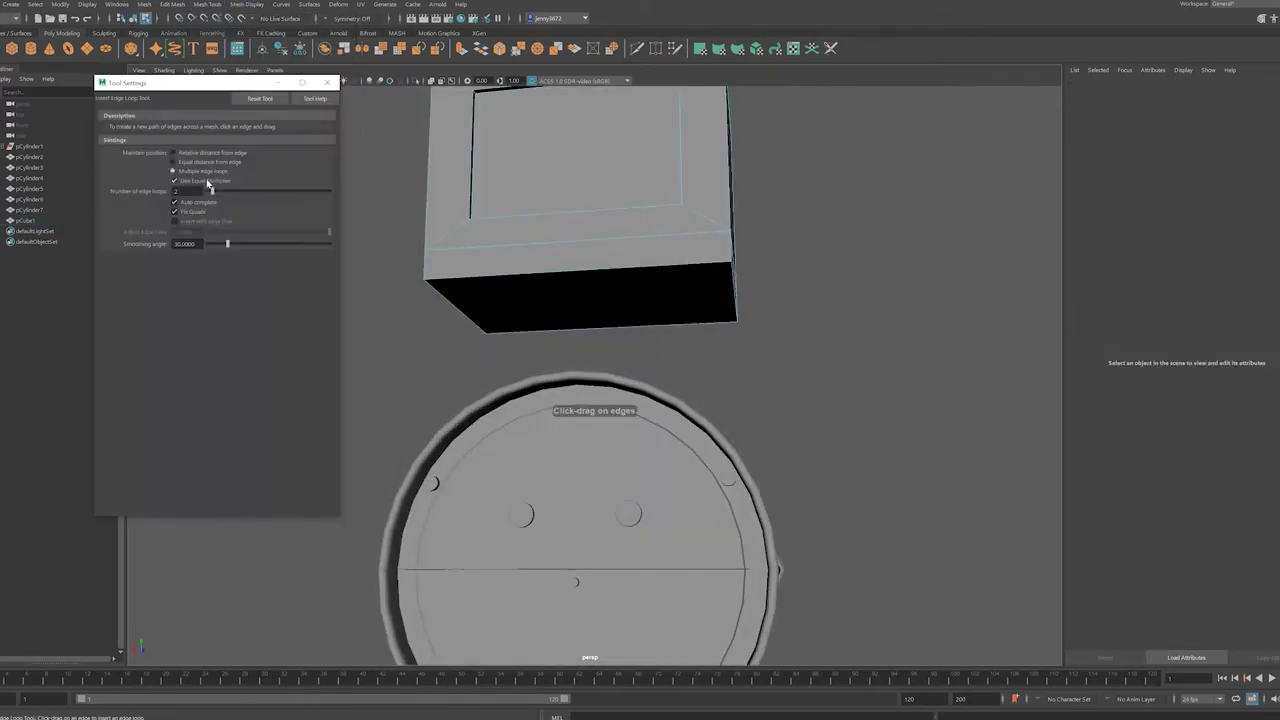
click(560, 272)
alt+drag(560, 272, 570, 243)
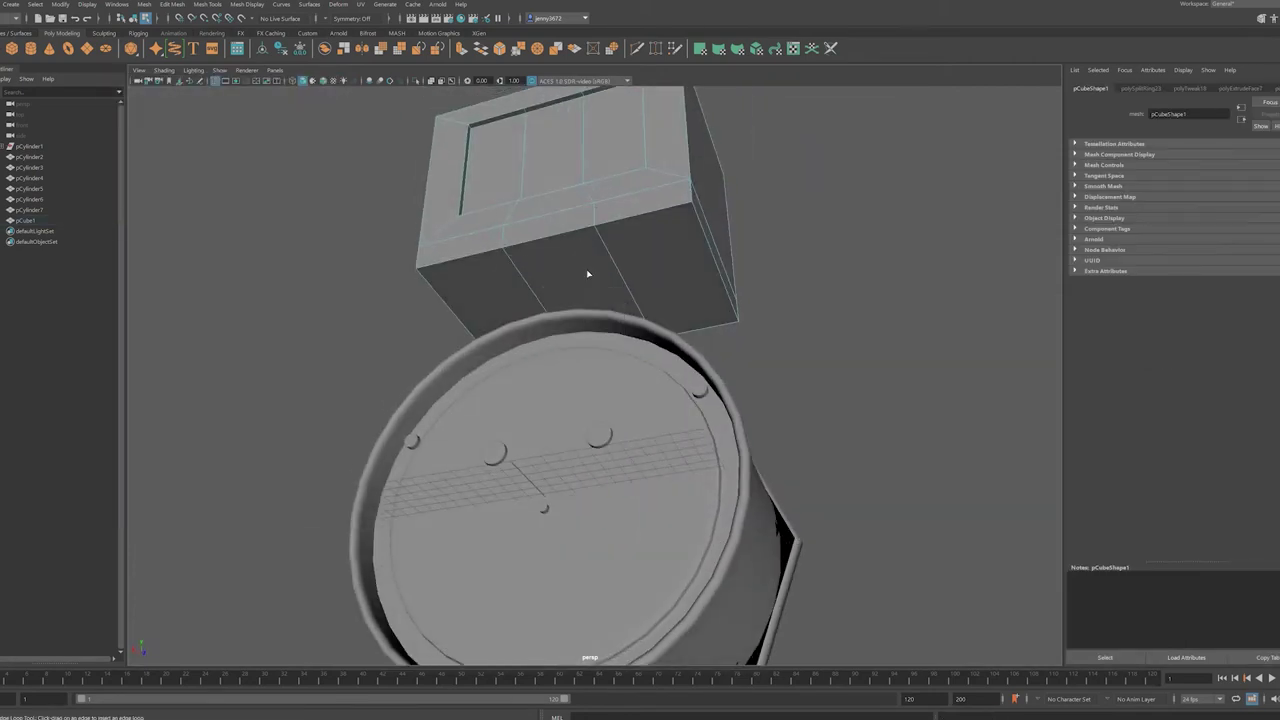
- Select the middle face of the base and move it up to form a notch
key(w)
key(F11)
click(572, 279)
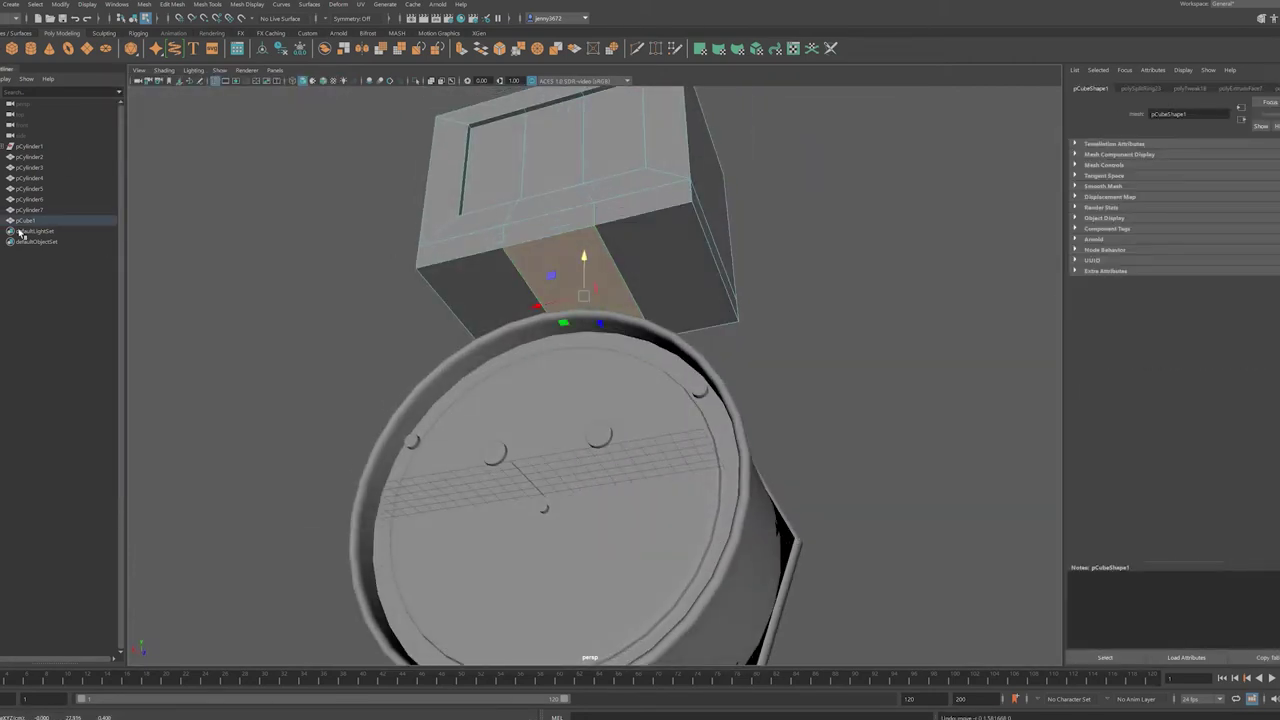
key(F8)
alt+drag(497, 246, 597, 306)
key(g)
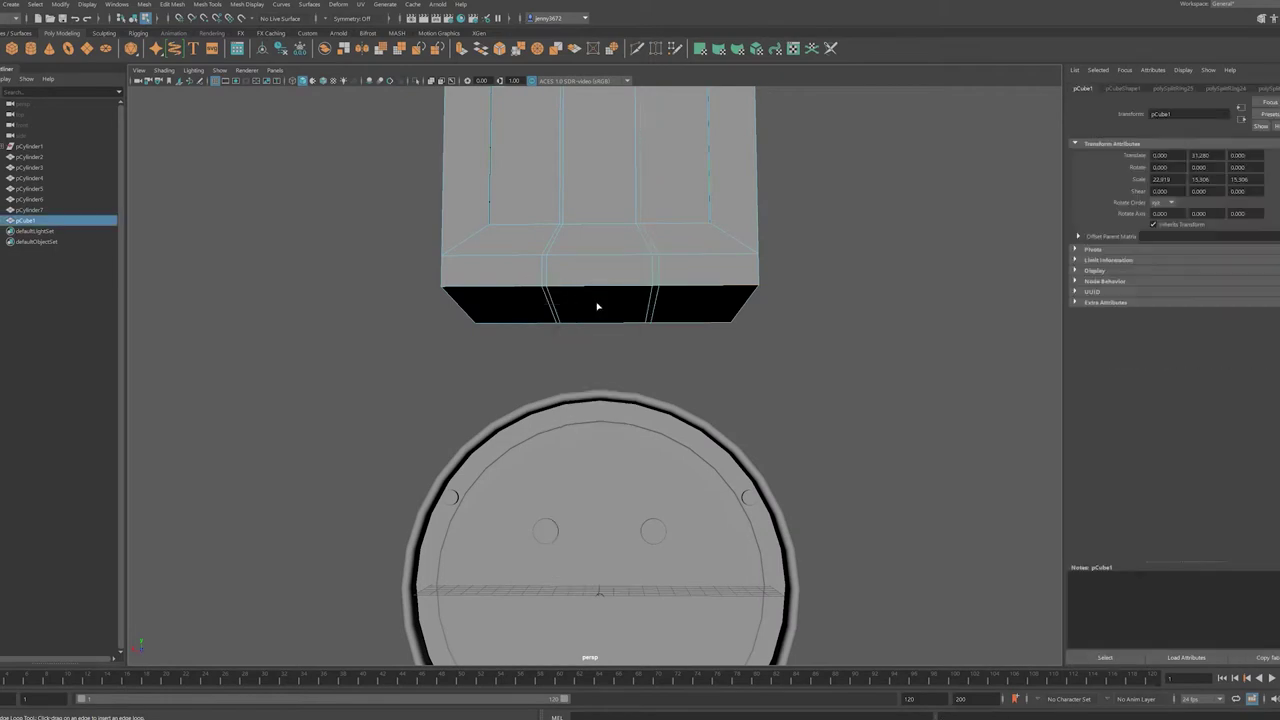
key(F11)
key(w)
click(597, 292)
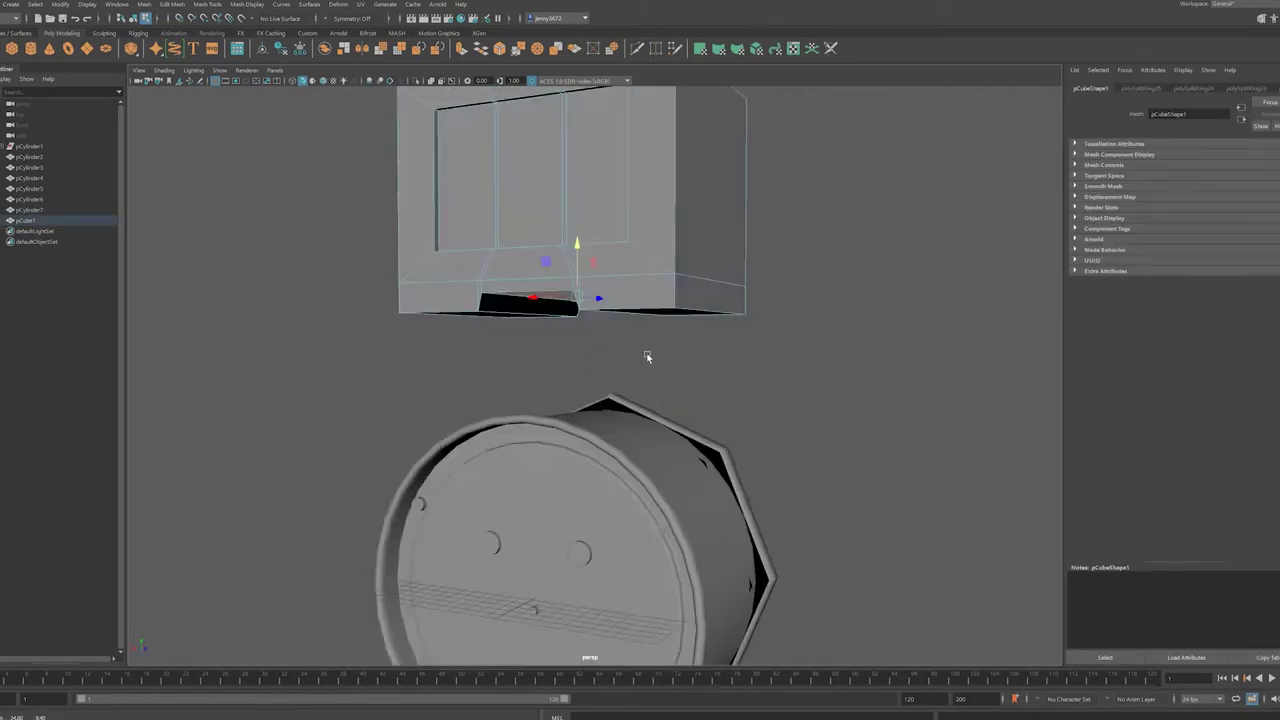
mouse_move(646, 357)
alt+mouse_down()
mouse_move(659, 272)
mouse_move(627, 308)
mouse_move(380, 223)
mouse_move(375, 271)
mouse_move(428, 471)
alt+mouse_up()
key(g)
scroll(342, 207, up, 2)
- Toggle the smooth preview on and off to check the notched box
key(3)
key(1)
key(3)
scroll(737, 480, down, 2)
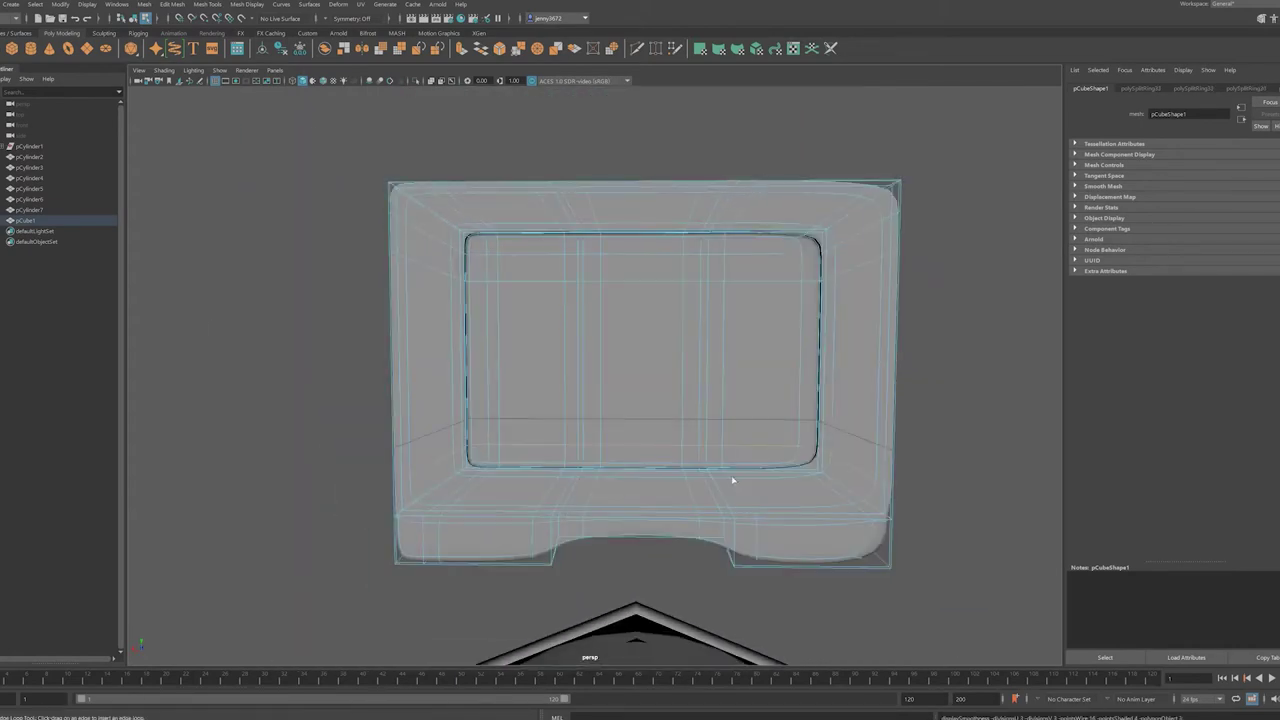
key(1)
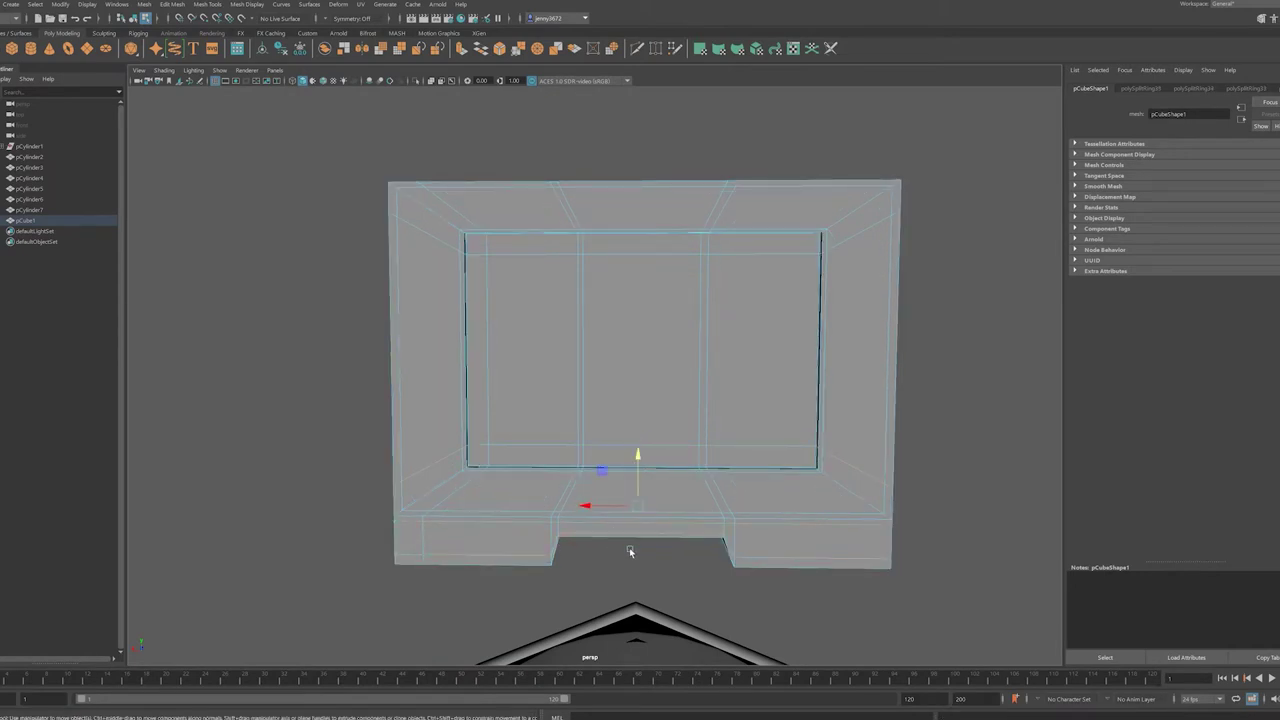
alt+drag(629, 547, 640, 551)
key(3)
key(1)
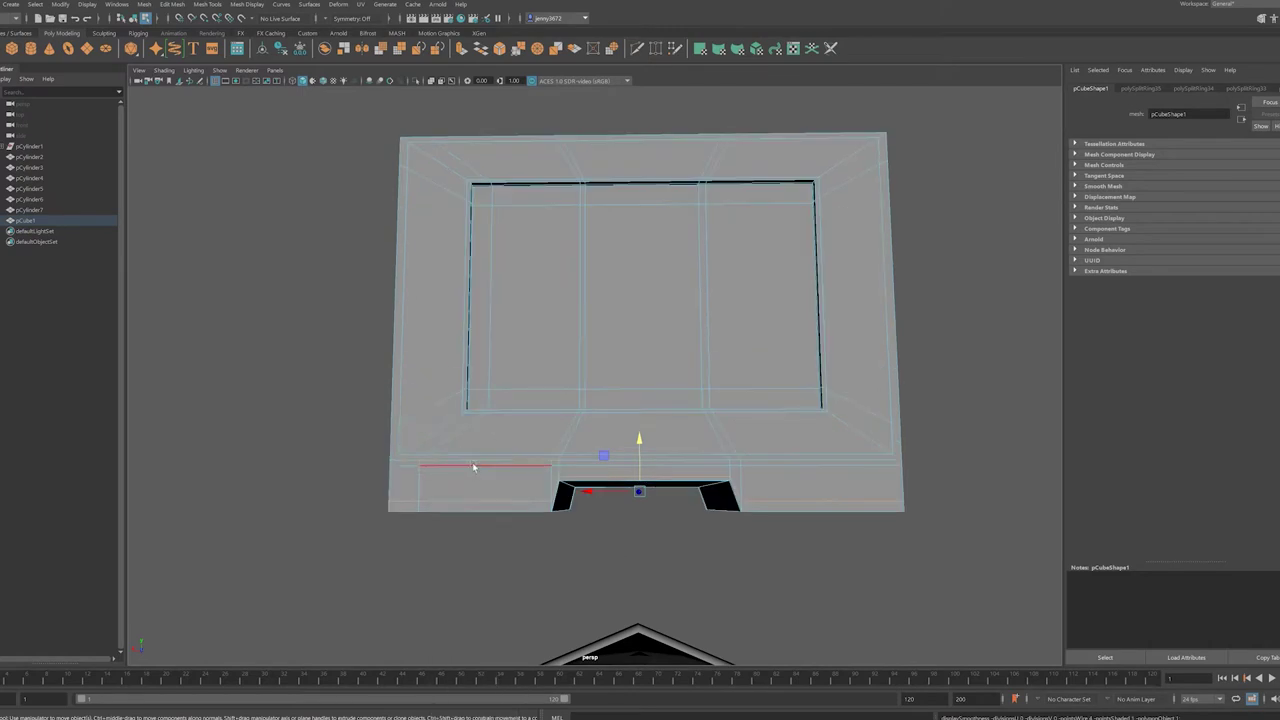
- Select the edge loop above the base and add horizontal loops along the base
double_click(474, 466)
mouse_move(716, 464)
alt+mouse_down()
mouse_move(458, 484)
mouse_move(485, 493)
mouse_move(457, 509)
mouse_move(500, 503)
mouse_move(457, 480)
mouse_move(389, 485)
alt+mouse_up()
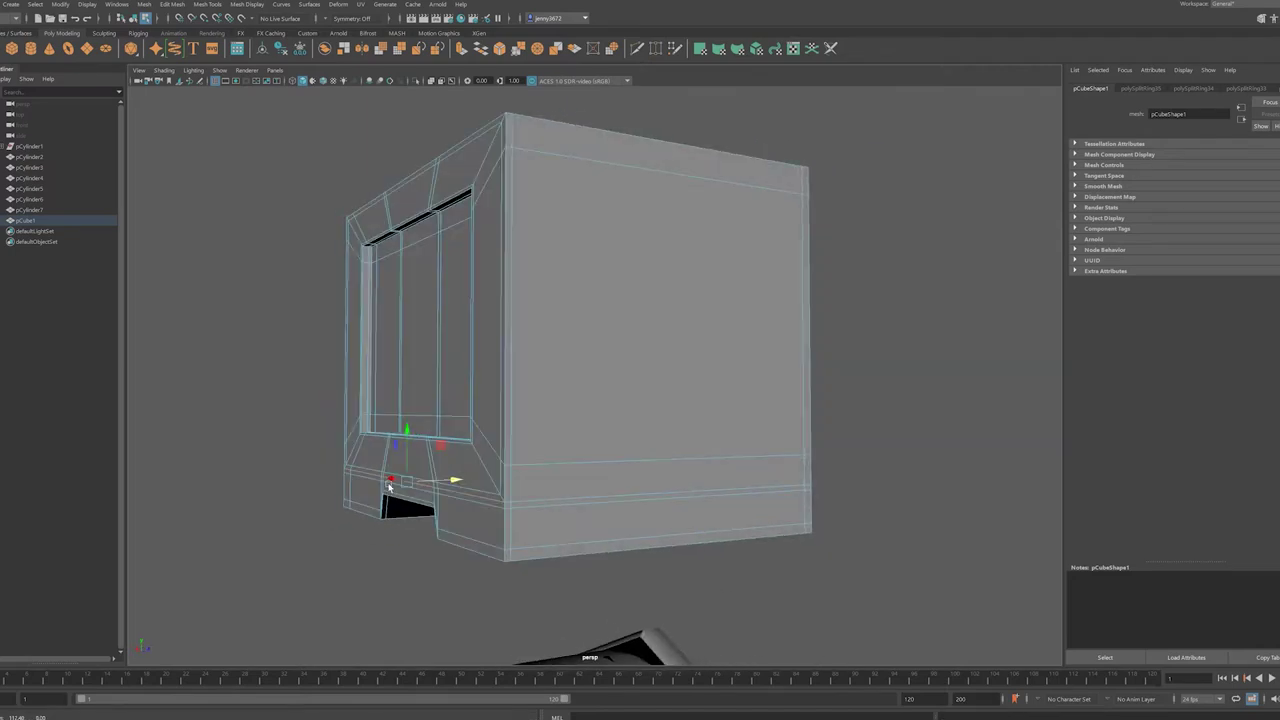
shift+right_drag(550, 430, 505, 513)
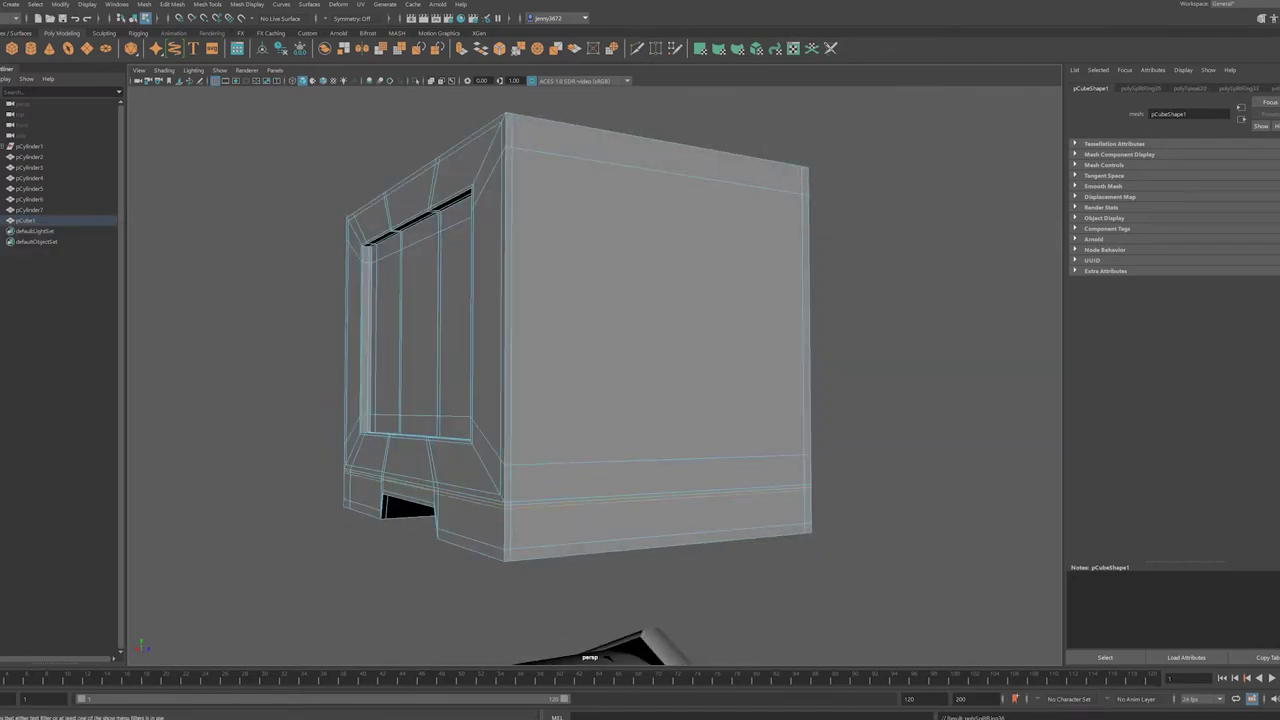
key(space)
key(space)
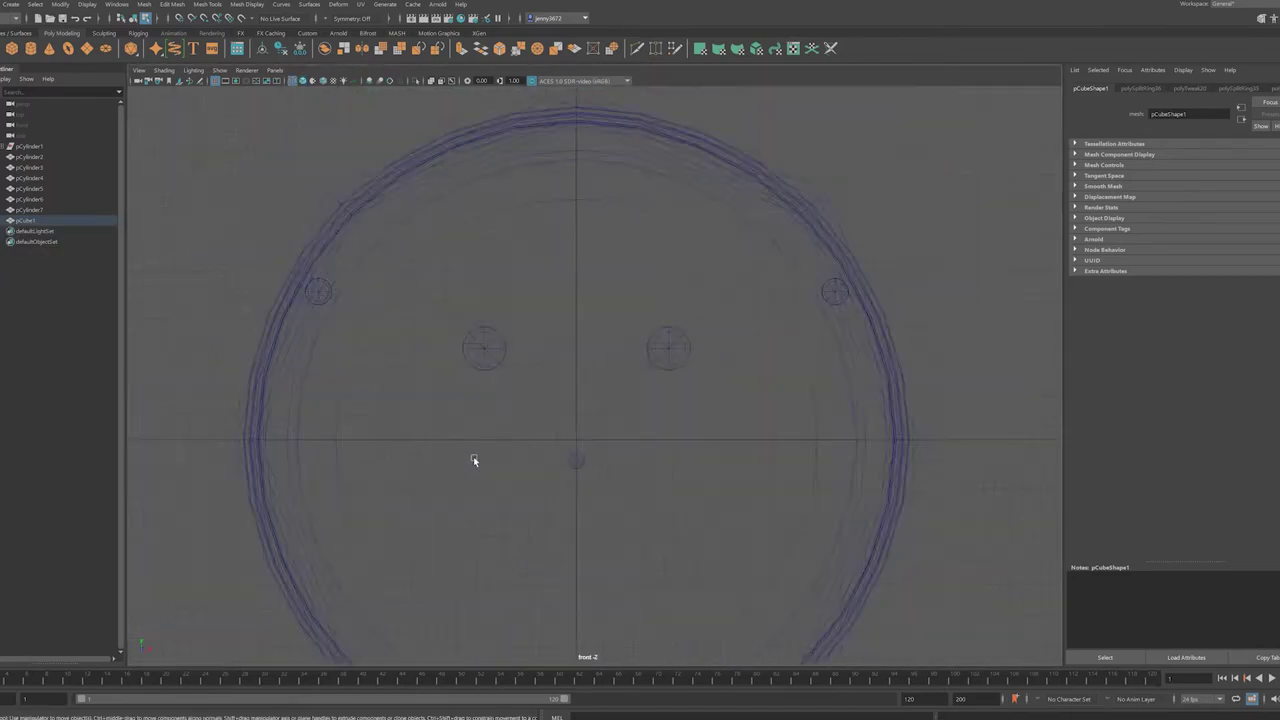
- Select the base vertices and inspect the box in shaded front and side views
key(f)
click(349, 534)
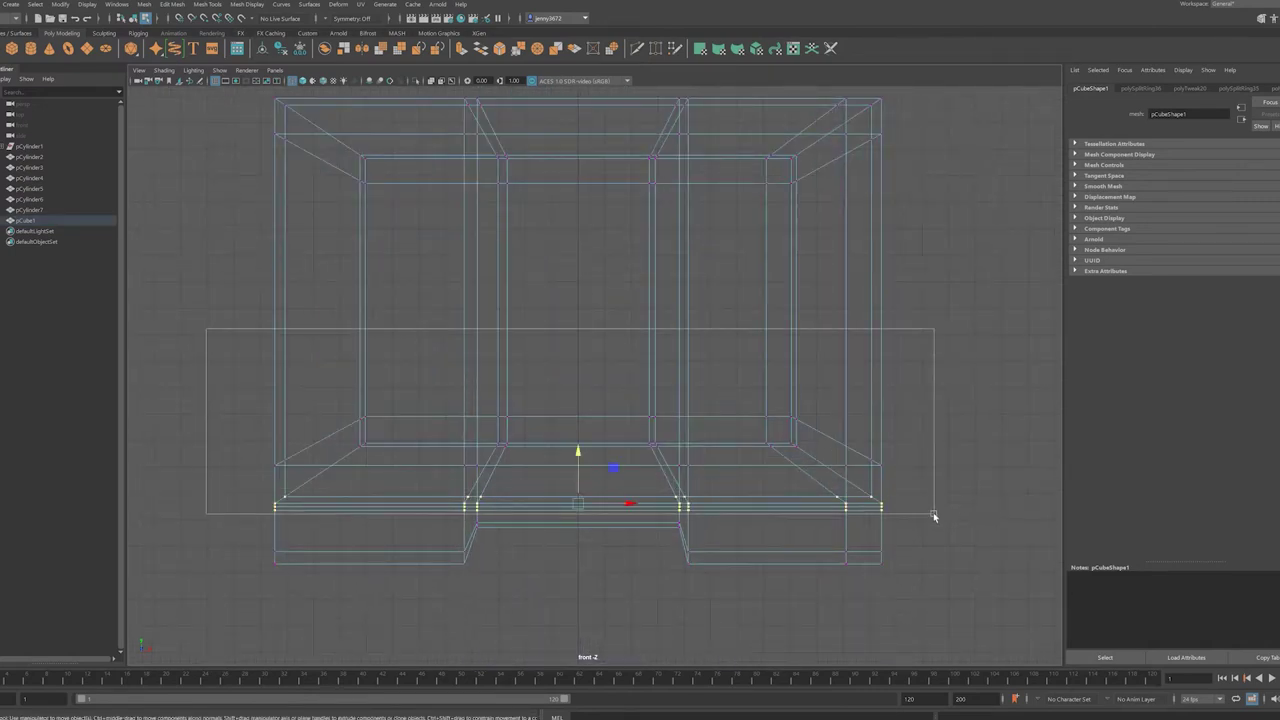
drag(934, 516, 934, 516)
key(5)
scroll(626, 457, down, 3)
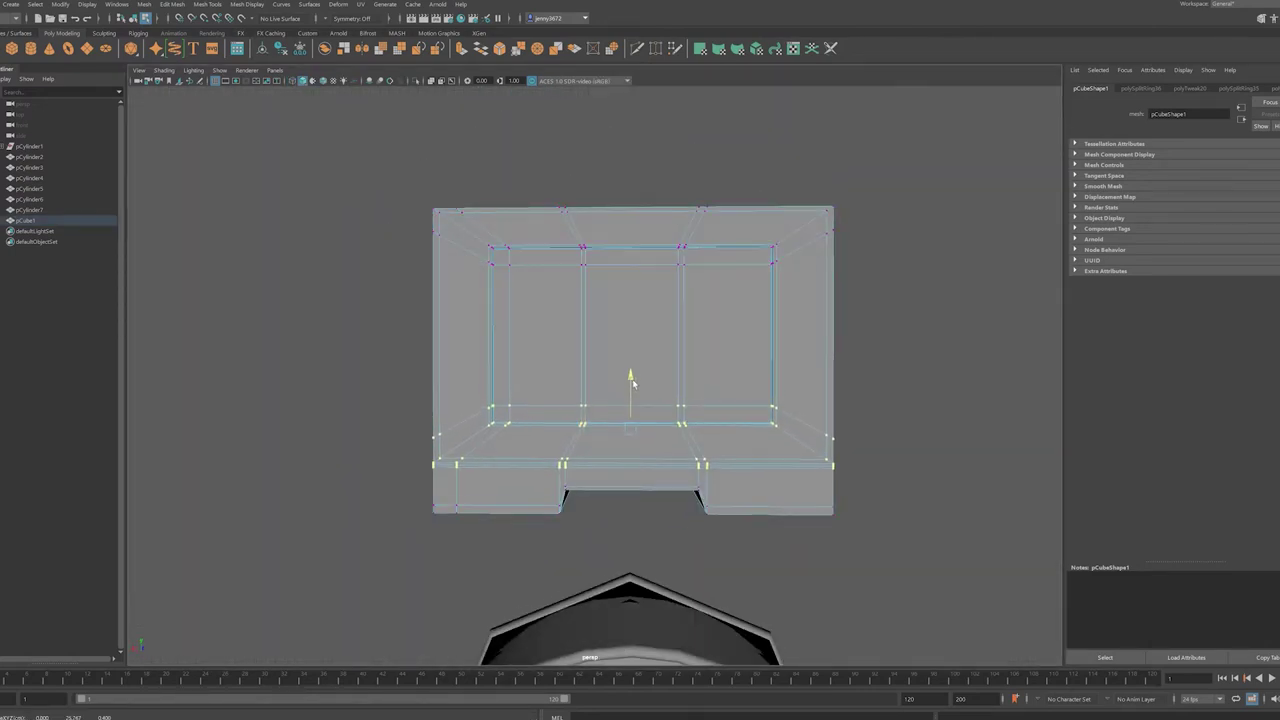
mouse_move(626, 371)
mouse_down()
mouse_move(548, 355)
mouse_move(589, 609)
mouse_move(700, 600)
mouse_move(634, 597)
mouse_move(501, 518)
mouse_up()
key(4)
key(5)
click(581, 595)
- Scale the notch's top edge in front view and insert support loops around the notch
key(space)
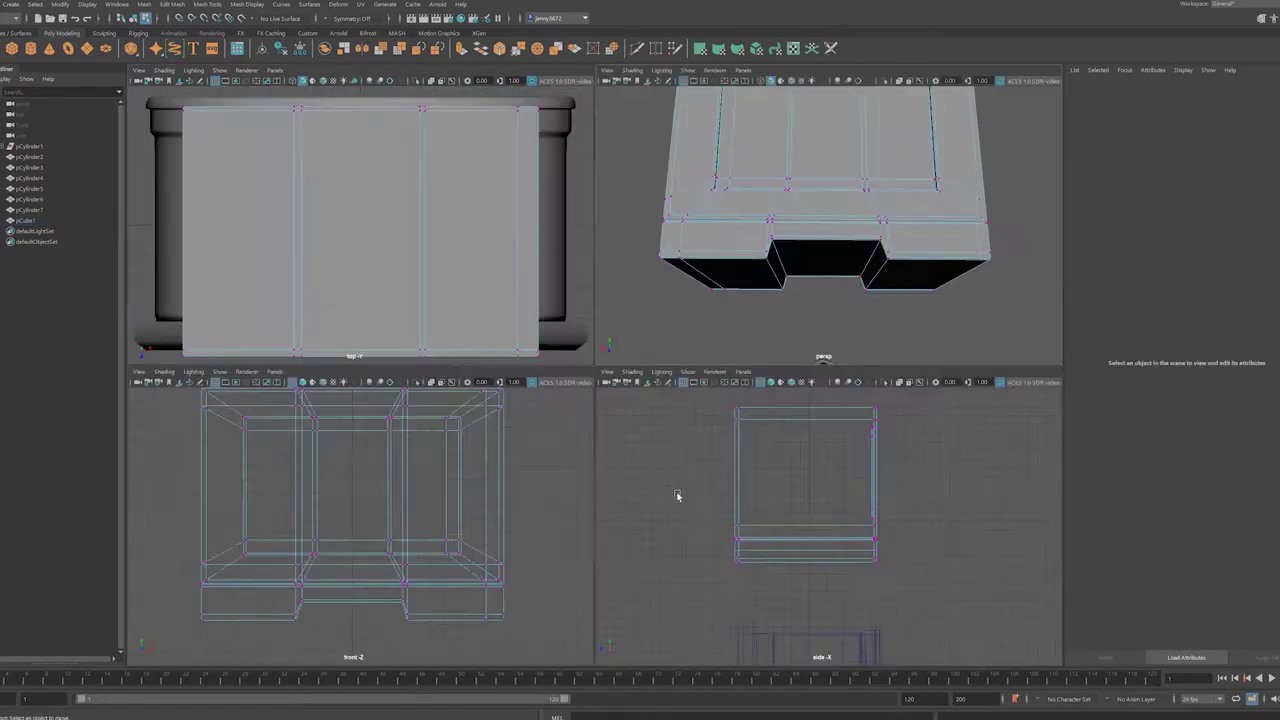
key(space)
click(627, 525)
scroll(600, 522, up, 2)
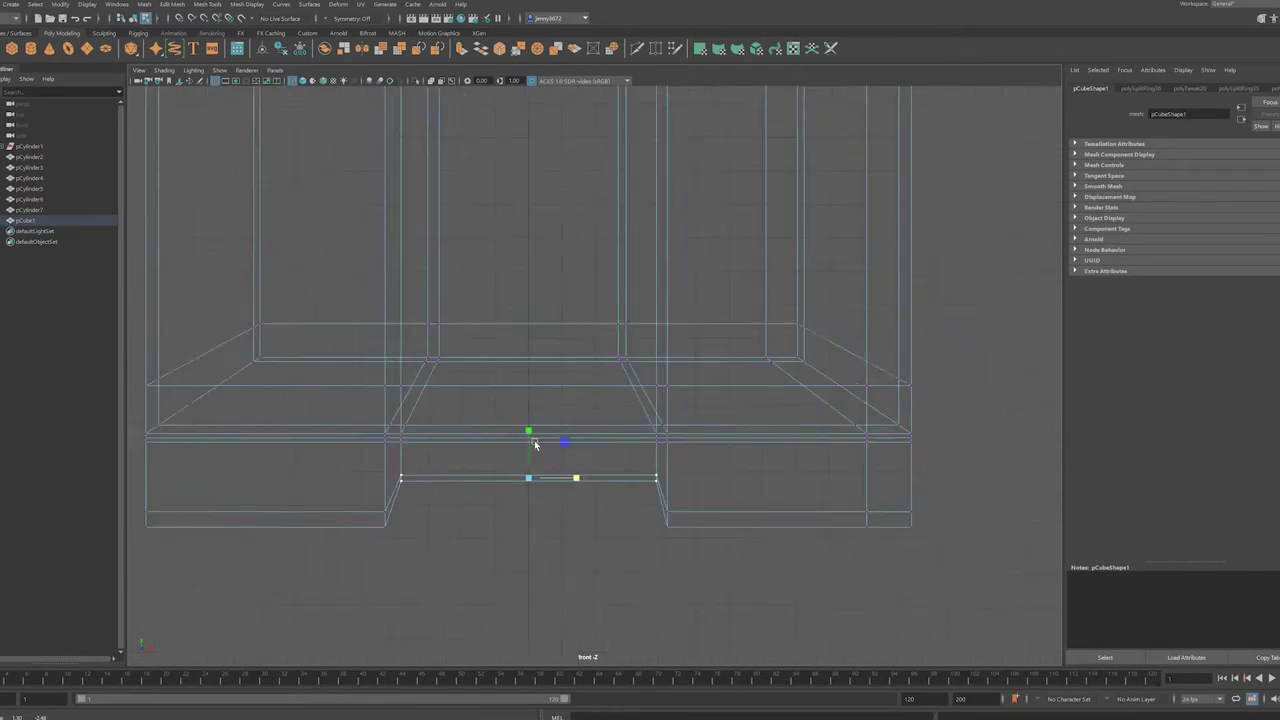
scroll(549, 518, up, 3)
key(space)
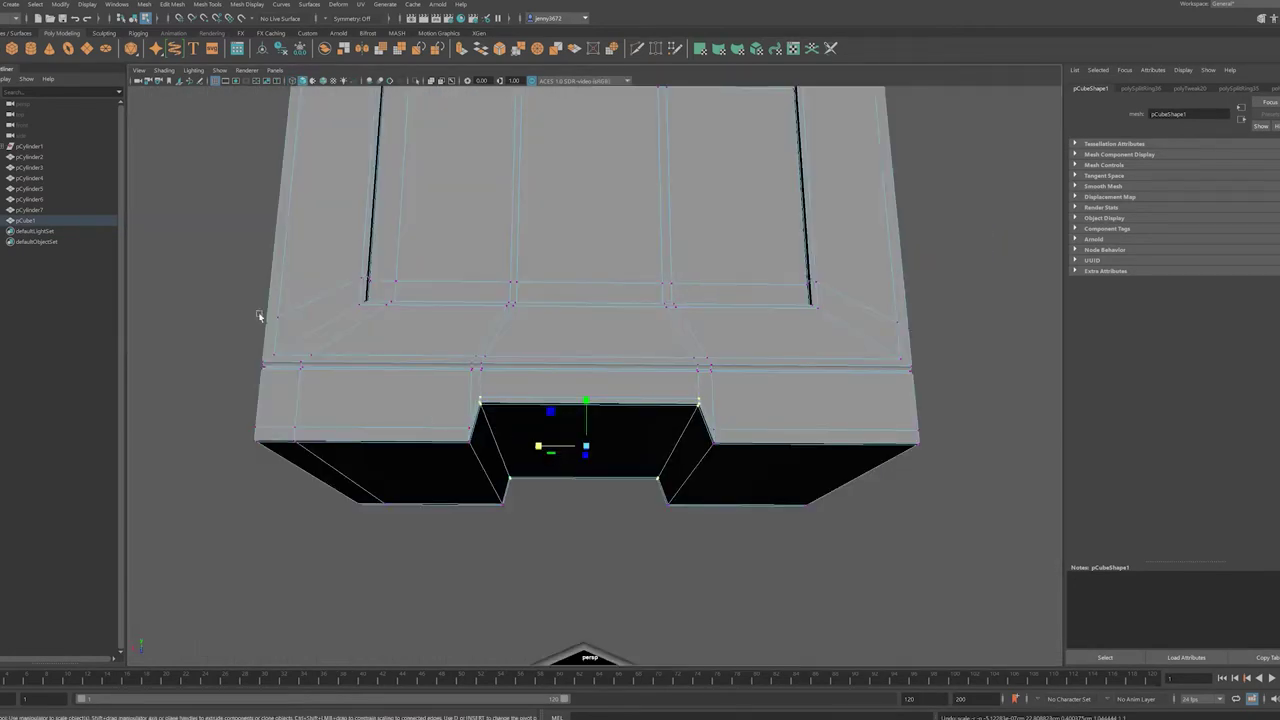
scroll(258, 316, up, 1)
shift+right_drag(258, 316, 400, 400)
scroll(640, 500, down, 3)
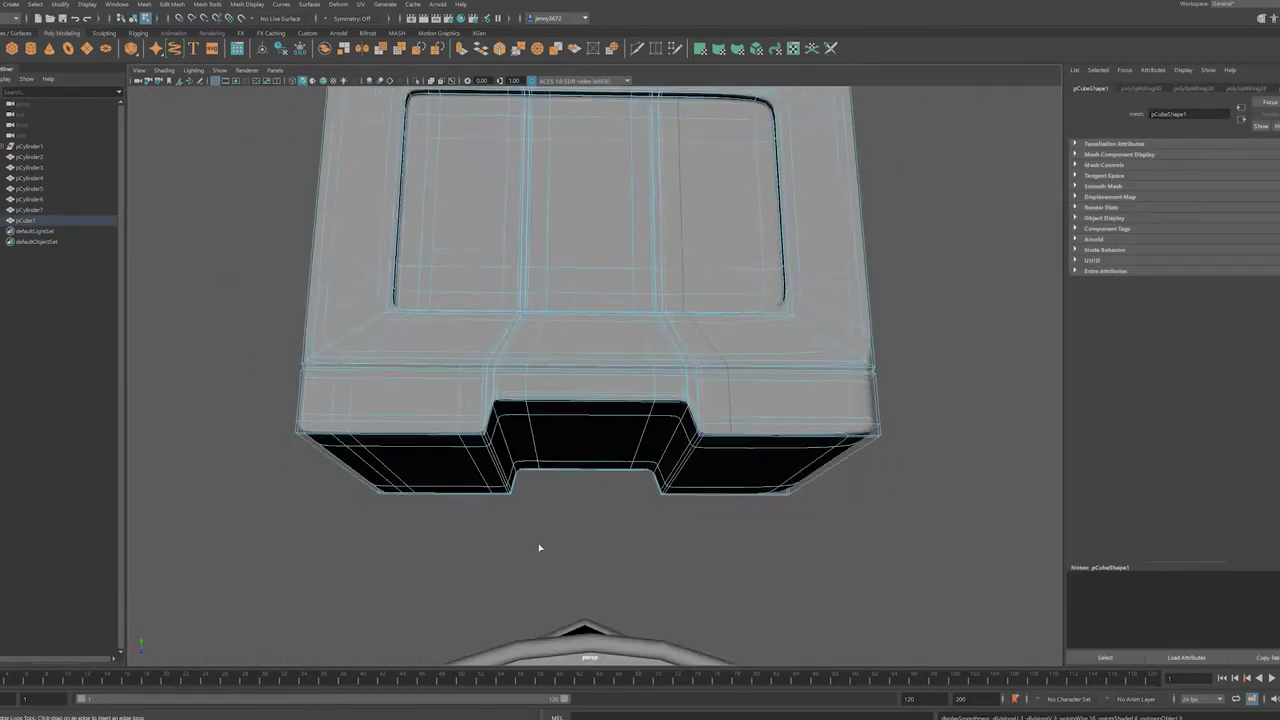
alt+drag(537, 548, 571, 534)
click(571, 534)
- Pull the box's lower-left corner vertices inward to narrow the screen housing
key(3)
scroll(948, 438, down, 1)
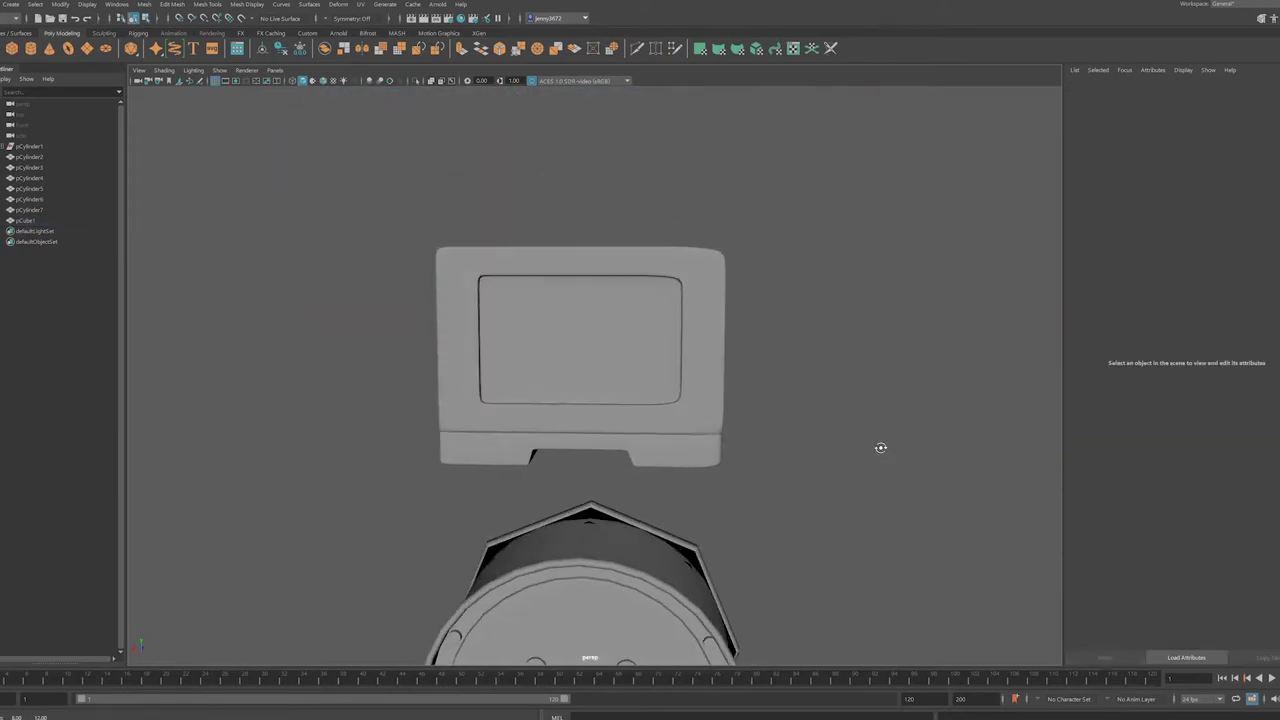
right_click(608, 428)
key(space)
drag(193, 407, 250, 445)
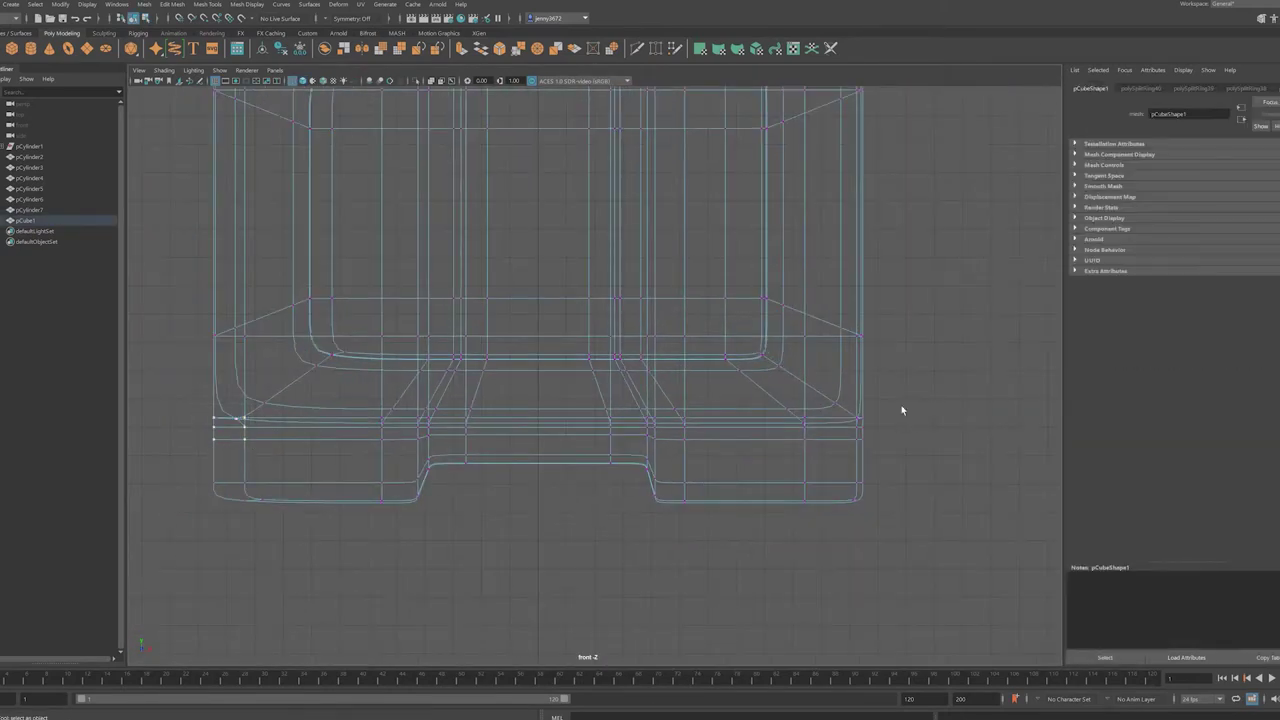
key(space)
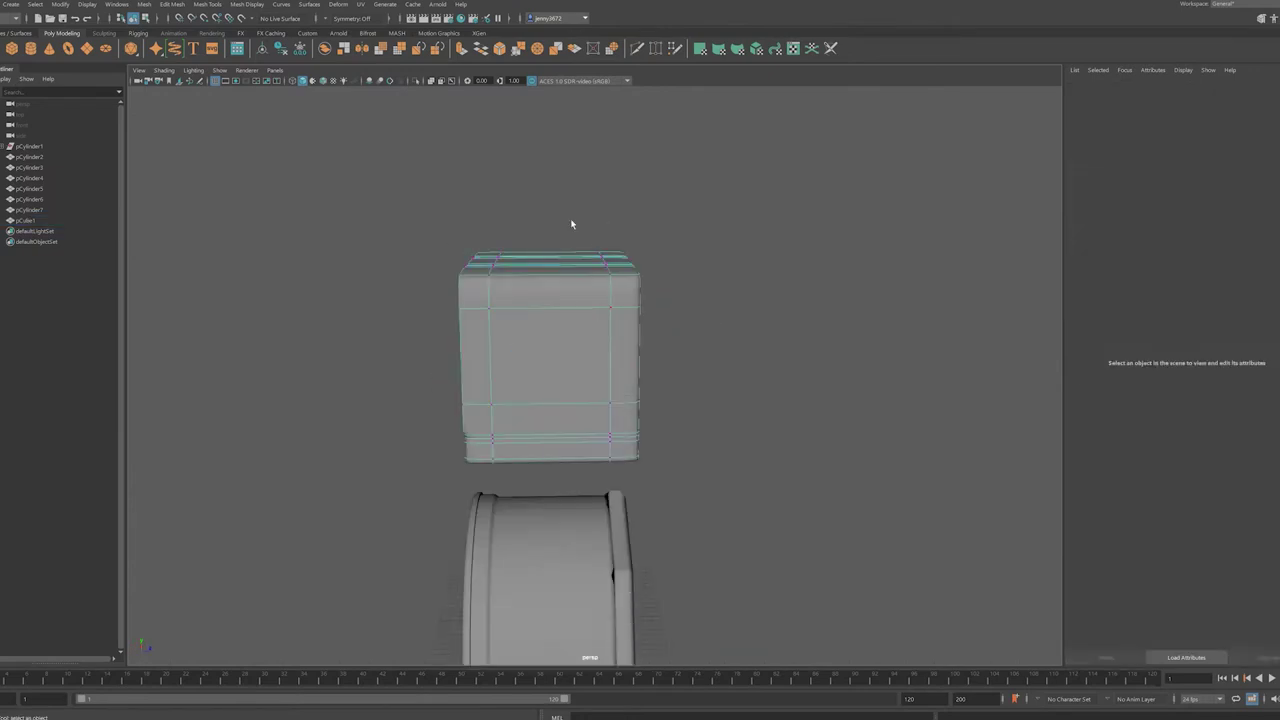
key(w)
drag(370, 296, 597, 294)
key(space)
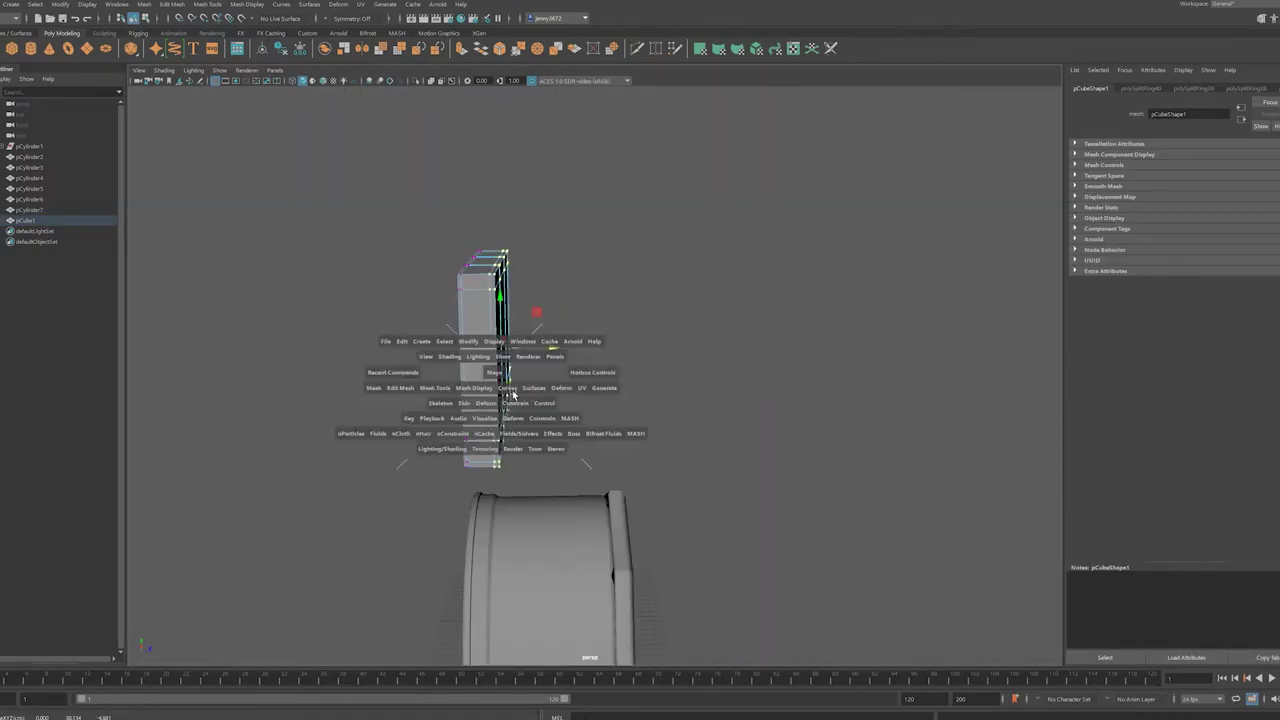
key(space)
- Scale the whole box down and lower it over the drum
drag(770, 133, 669, 471)
key(space)
alt+drag(731, 423, 614, 371)
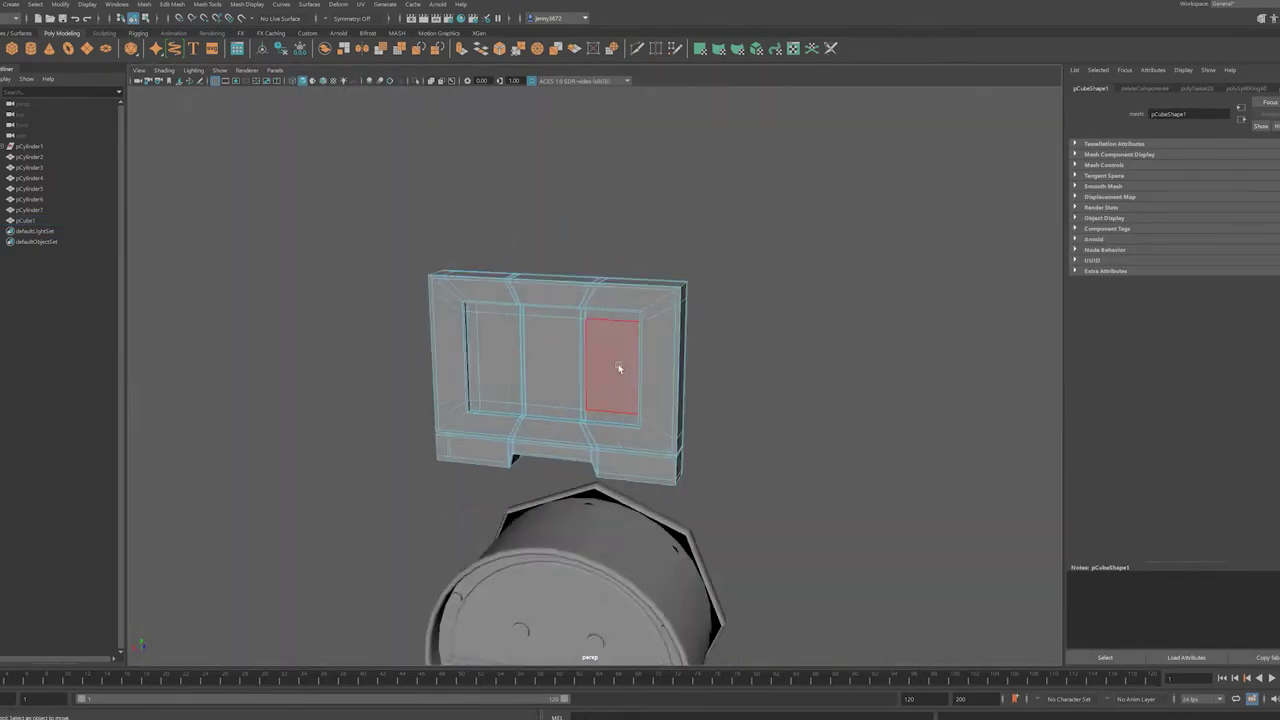
scroll(614, 371, down, 3)
key(f)
key(space)
key(f)
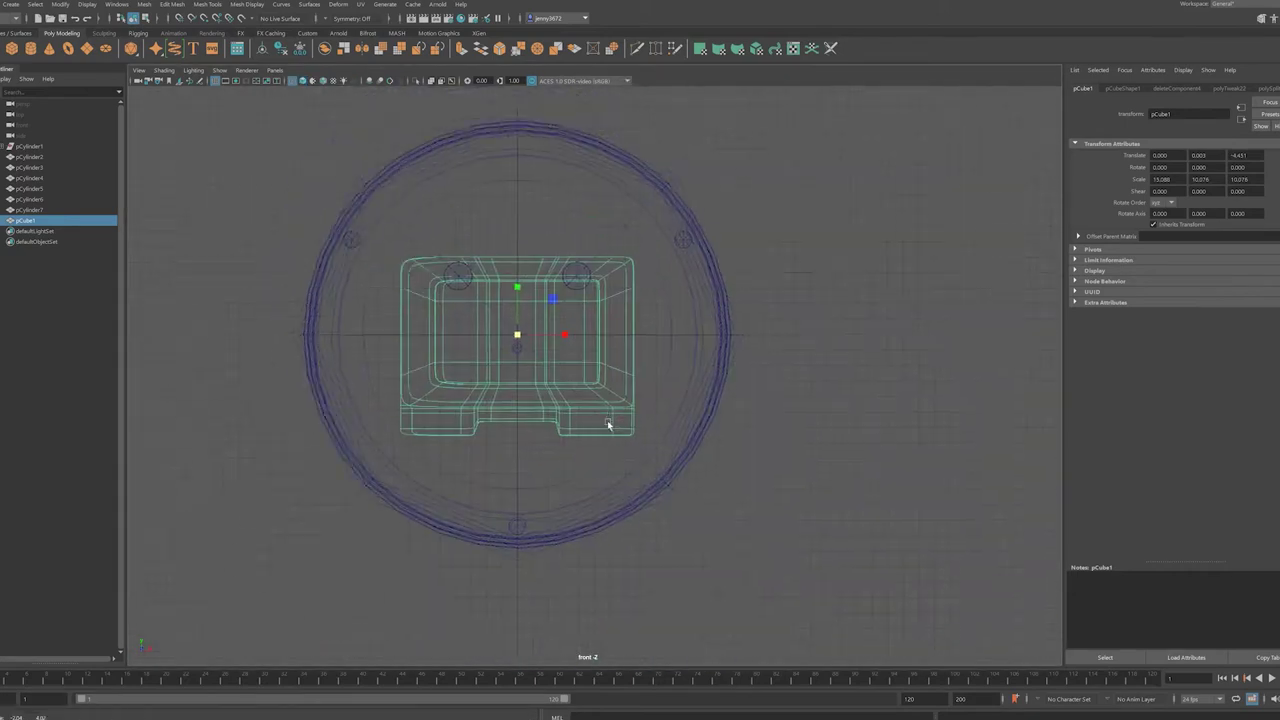
mouse_move(465, 344)
mouse_down()
mouse_move(500, 371)
mouse_move(485, 384)
mouse_move(512, 379)
mouse_move(502, 364)
mouse_up()
key(r)
key(w)
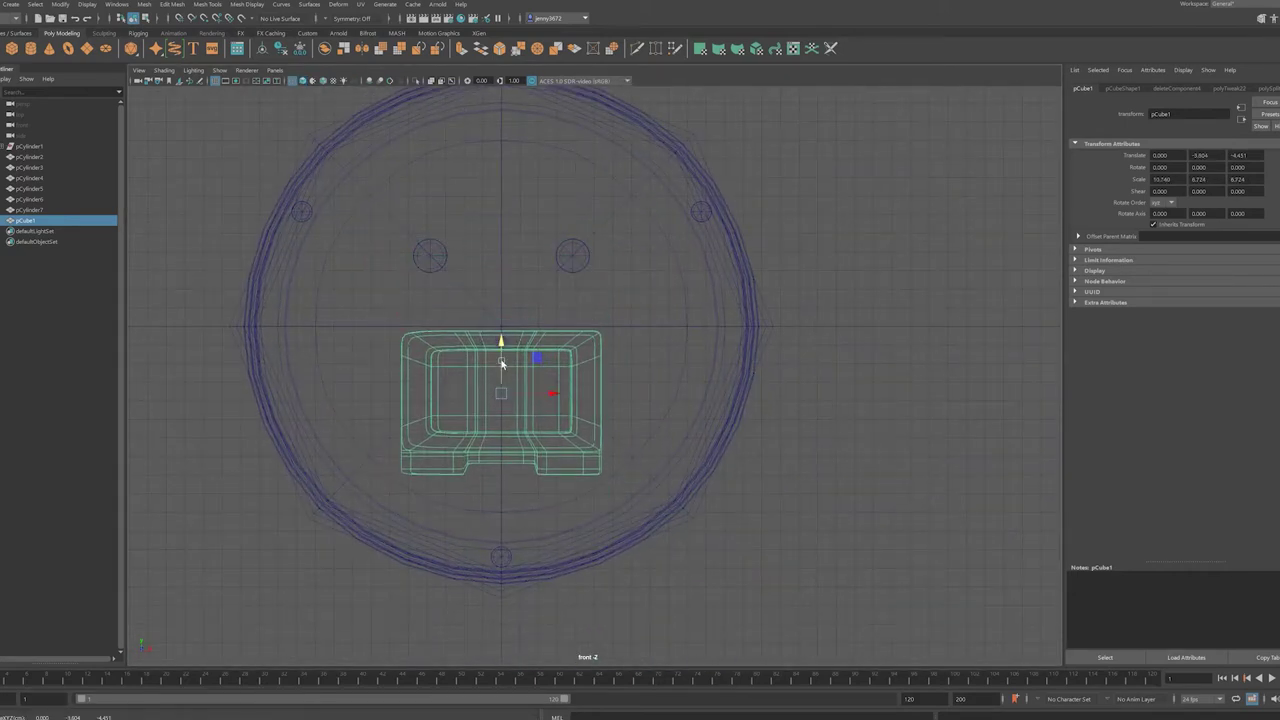
- Move the screen frame pCube1 back along Z until it sits against the clock face
key(space)
click(502, 283)
key(space)
key(space)
click(25, 220)
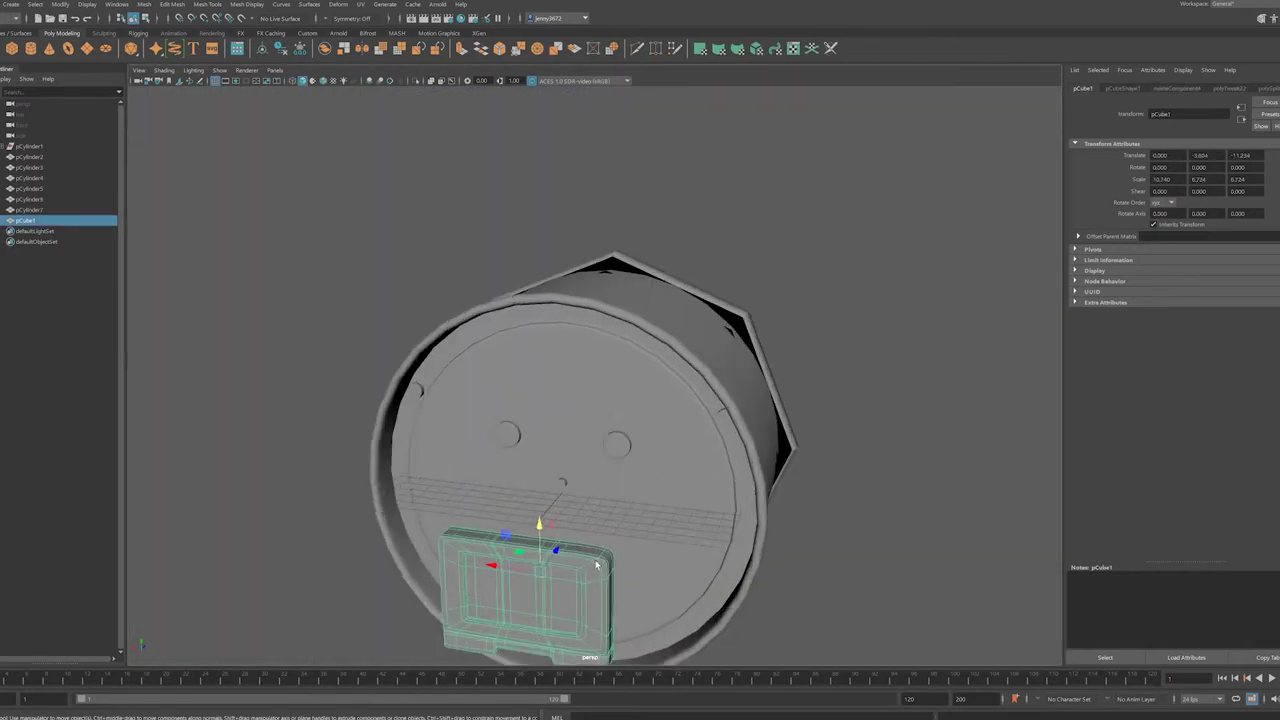
key(w)
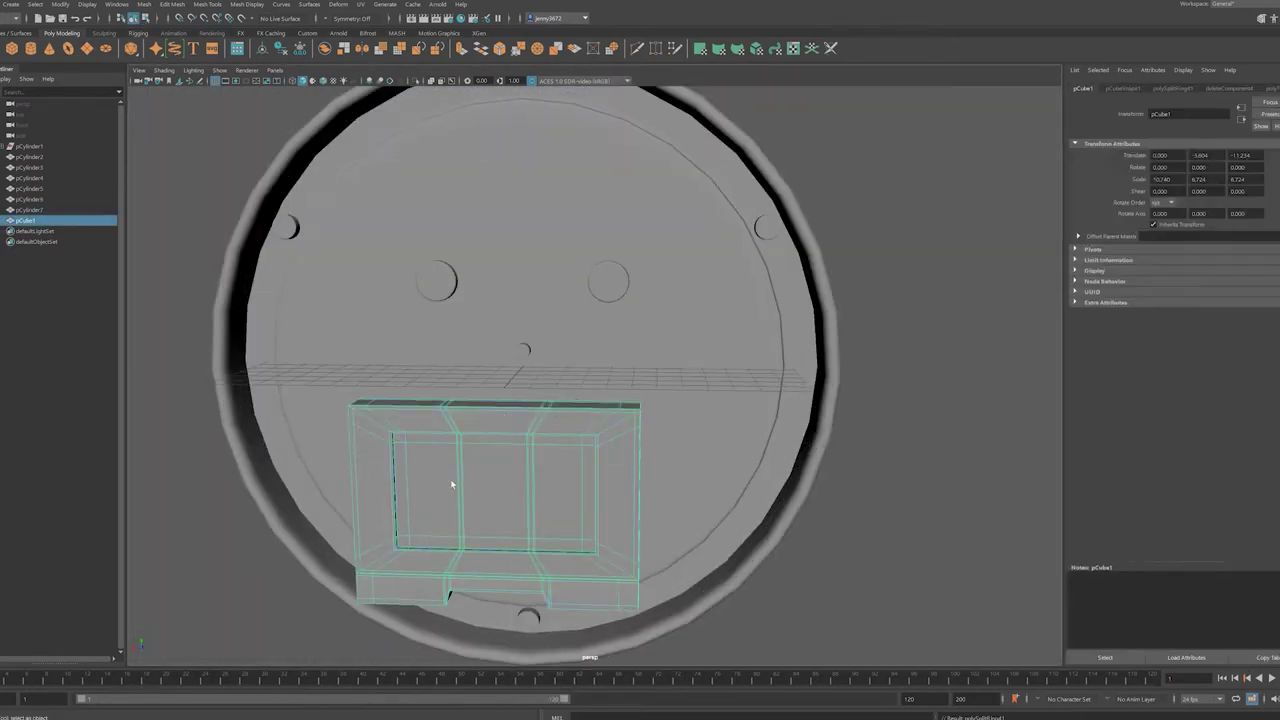
alt+drag(450, 479, 560, 470)
key(space)
key(space)
middle_drag(563, 453, 563, 470)
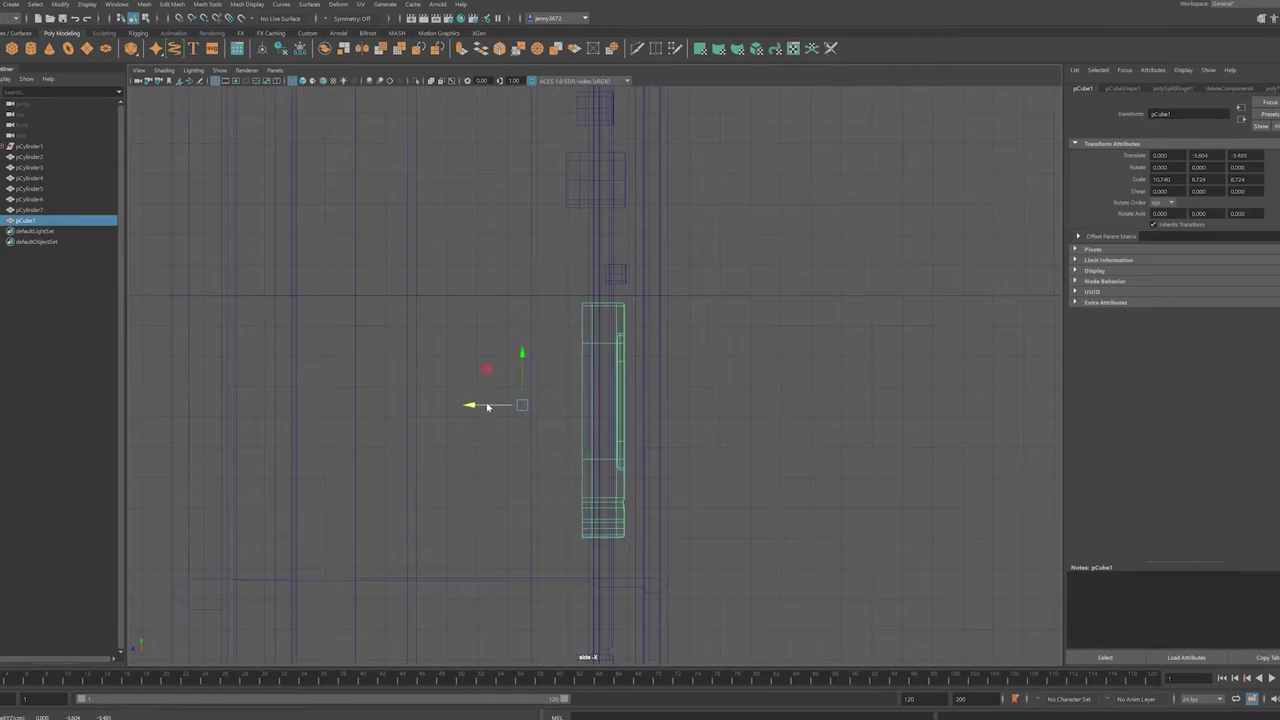
key(space)
key(space)
key(4)
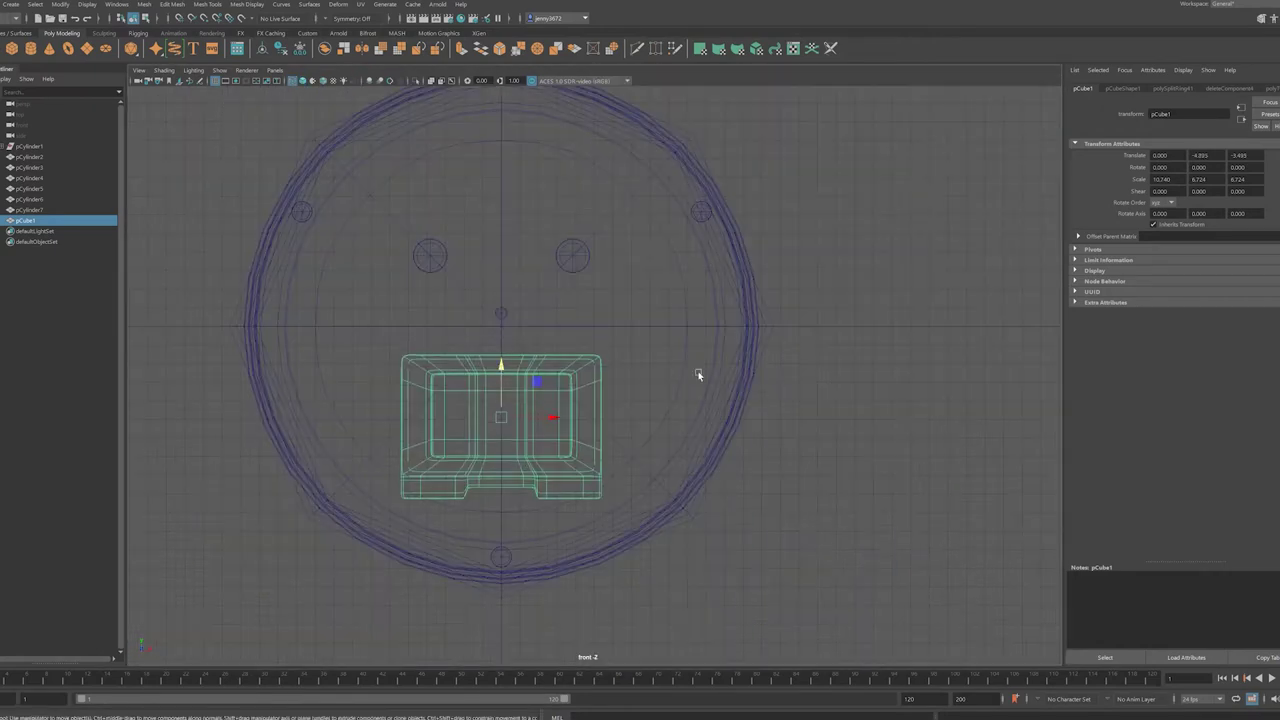
key(space)
- Move the upper-left knob pCylinder6 further left along X
click(501, 312)
key(space)
key(space)
drag(478, 259, 461, 259)
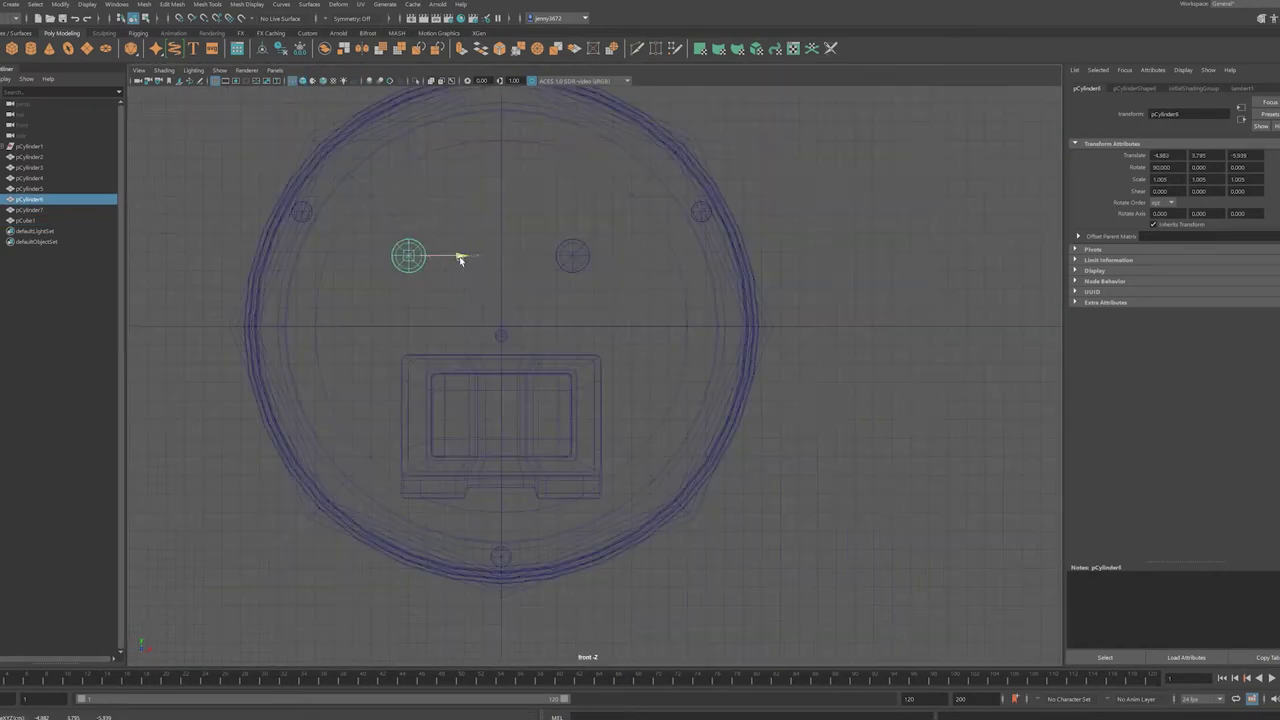
key(space)
key(space)
- Add a small cylinder (radius 1, height 2) at the centre of the clock face
mouse_move(800, 371)
alt+mouse_down()
mouse_move(860, 482)
mouse_move(588, 549)
alt+mouse_up()
key(ctrl+1)
mouse_move(617, 295)
alt+mouse_down()
mouse_move(574, 242)
mouse_move(585, 344)
mouse_move(818, 477)
mouse_move(789, 480)
mouse_move(811, 509)
mouse_move(517, 565)
alt+mouse_up()
key(ctrl+1)
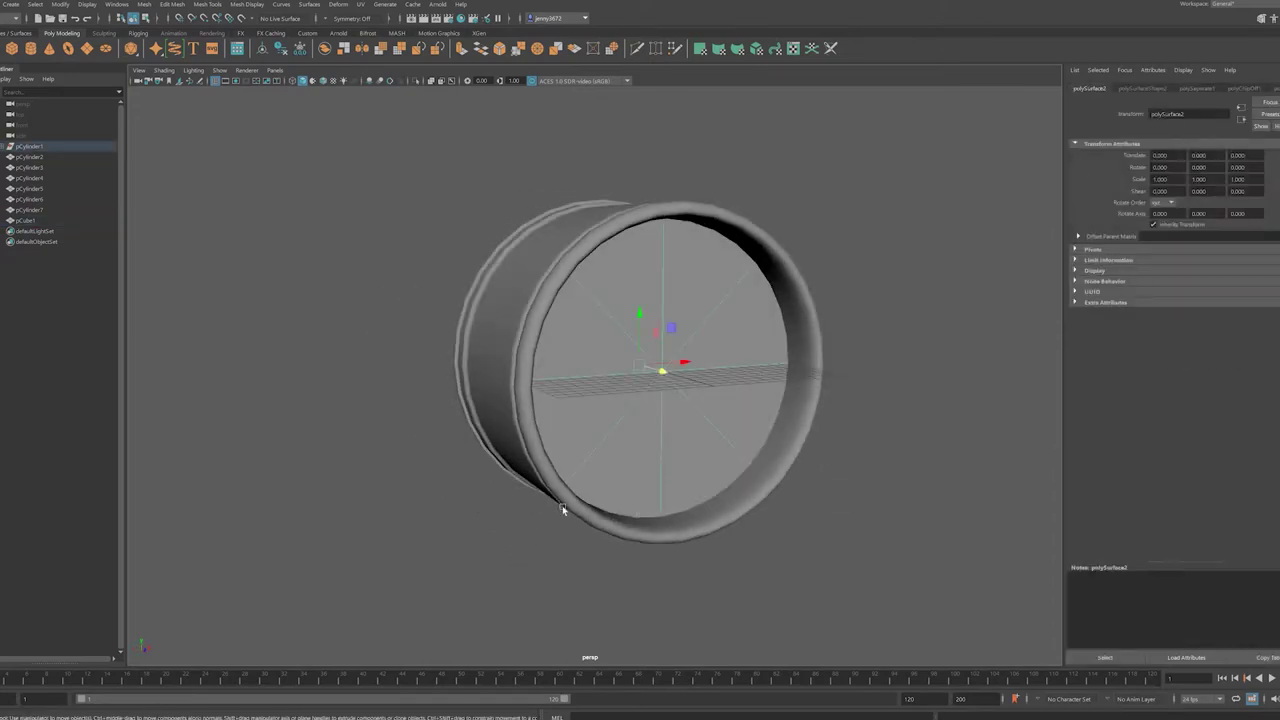
alt+drag(562, 510, 620, 440)
shift+right_drag(620, 440, 631, 402)
- Rotate the small centre cylinder pCylinder8 so it faces forward
text(0)
key(Return)
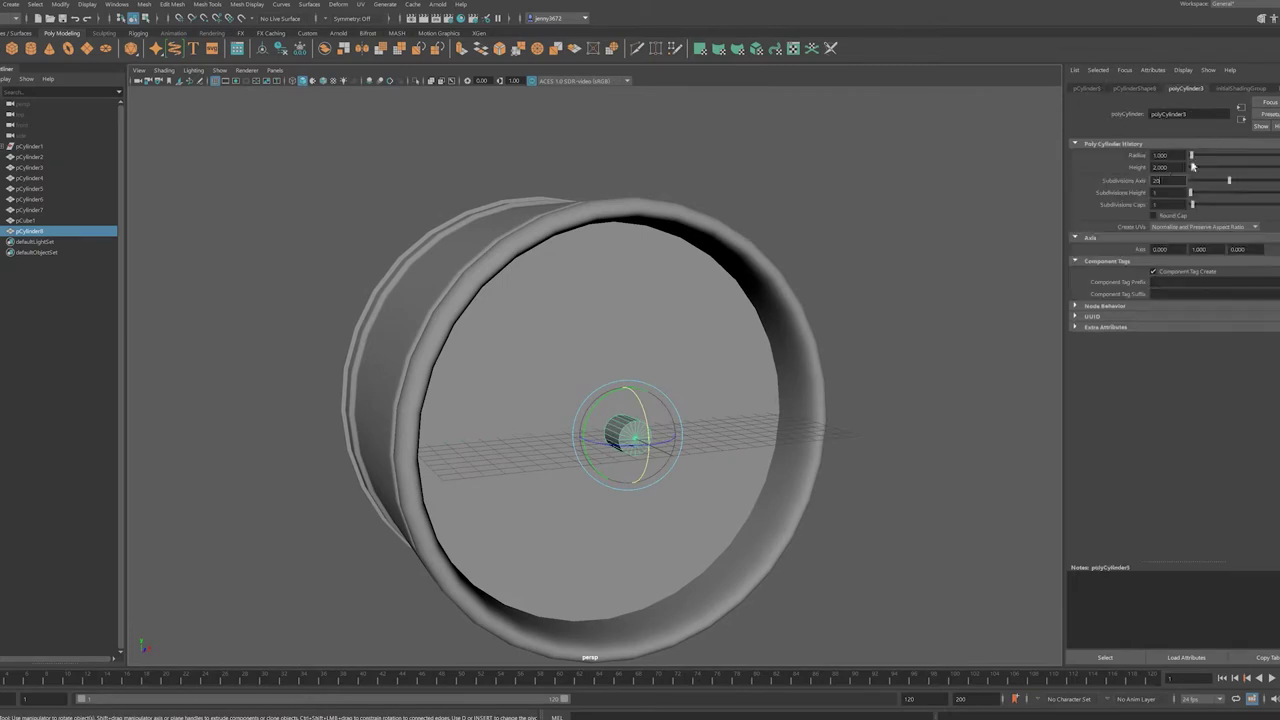
click(622, 467)
click(622, 440)
key(w)
scroll(877, 598, up, 3)
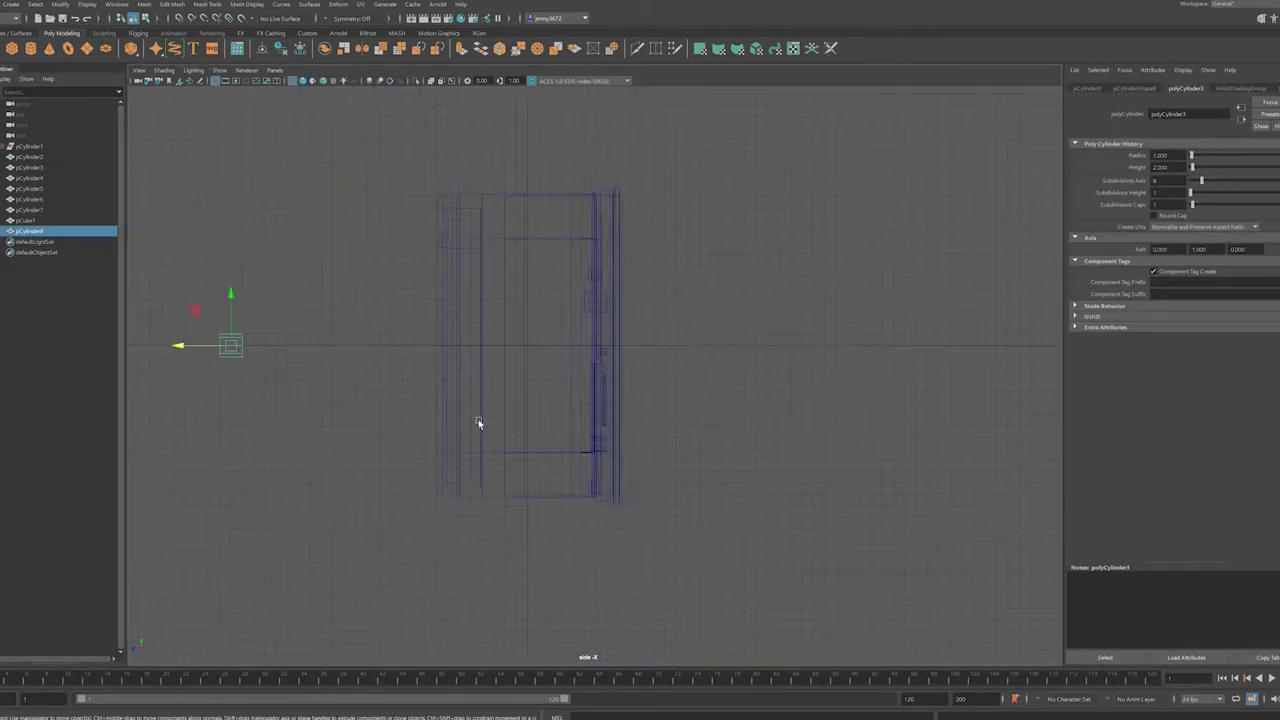
key(space)
key(space)
- Insert an edge loop near the cylinder's front end and scale the cap vertices to narrow it
click(208, 5)
click(229, 87)
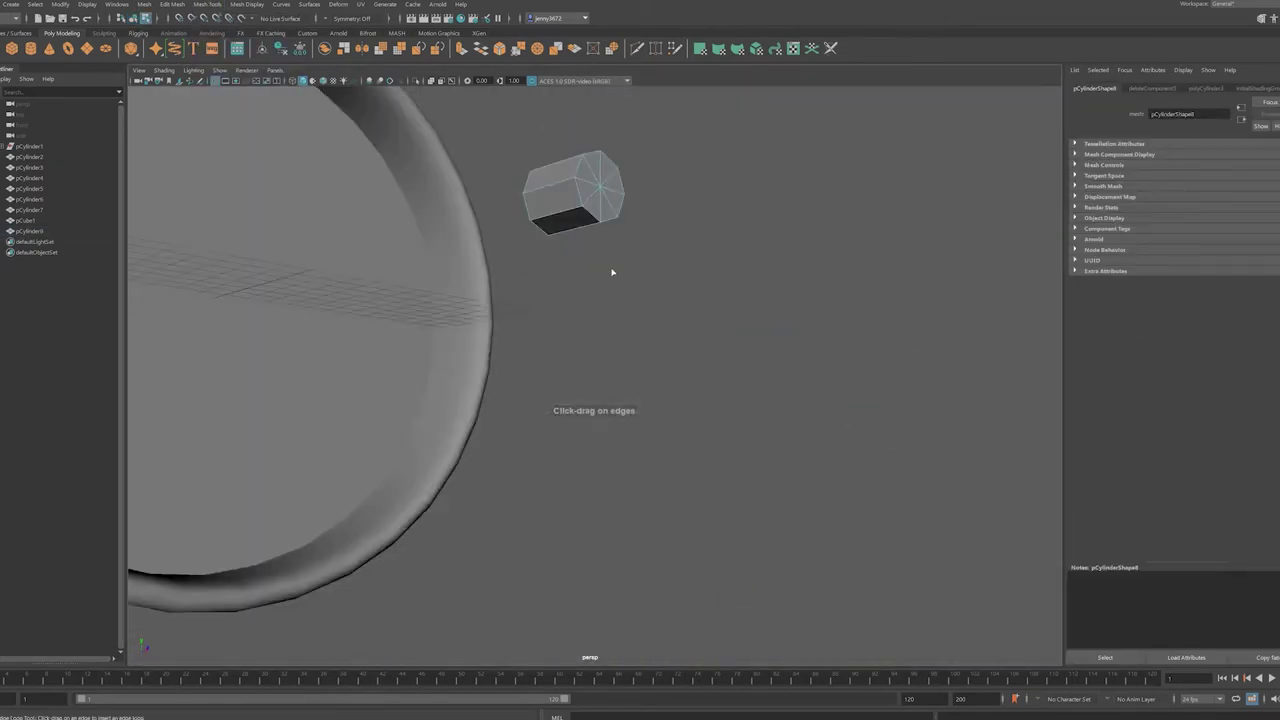
alt+drag(611, 271, 640, 320)
right_drag(727, 348, 727, 318)
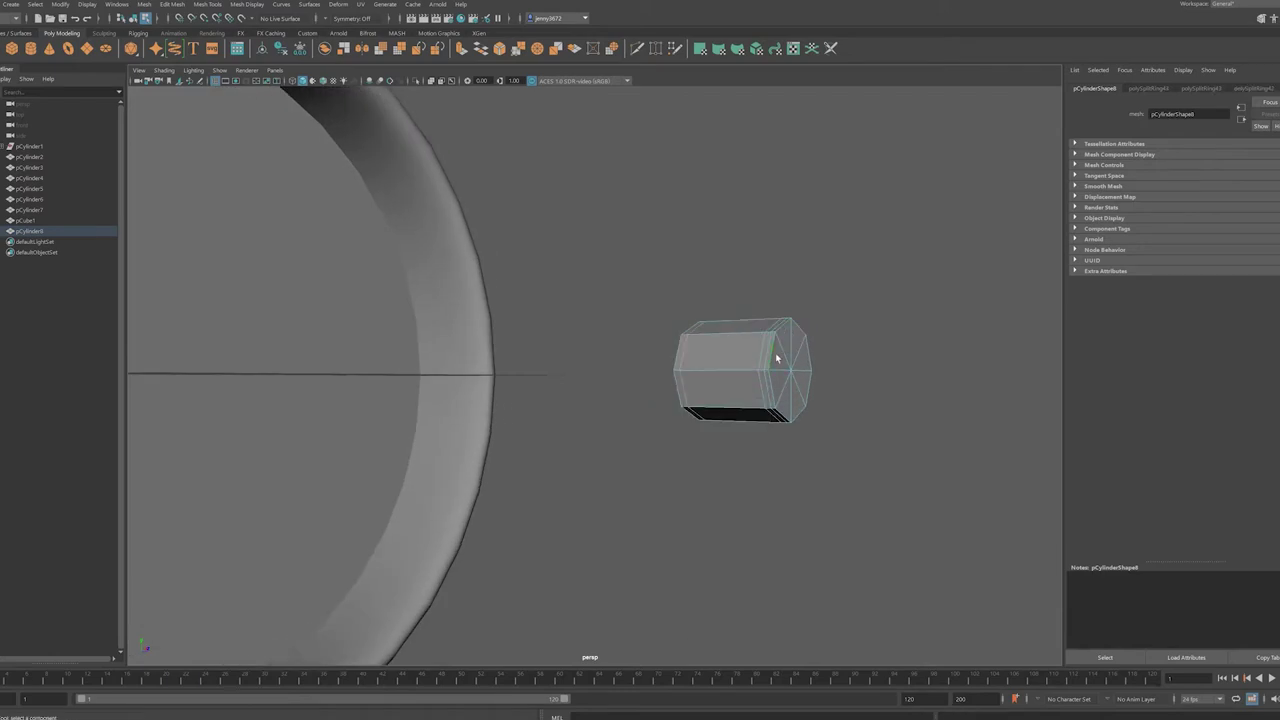
drag(830, 300, 760, 440)
key(space)
key(space)
key(space)
key(space)
key(r)
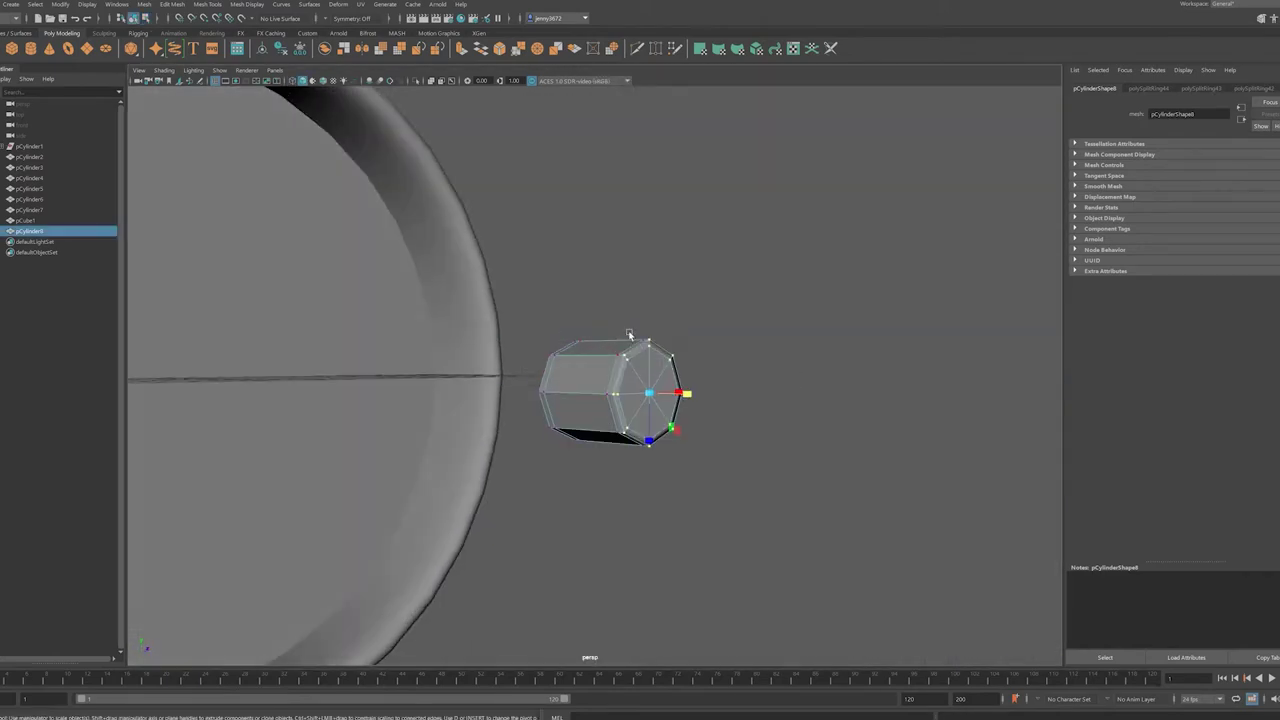
key(F8)
- Duplicate the hub cylinder and move the copy forward in side view
mouse_move(912, 316)
alt+mouse_down()
mouse_move(363, 409)
mouse_move(559, 438)
mouse_move(584, 389)
alt+mouse_up()
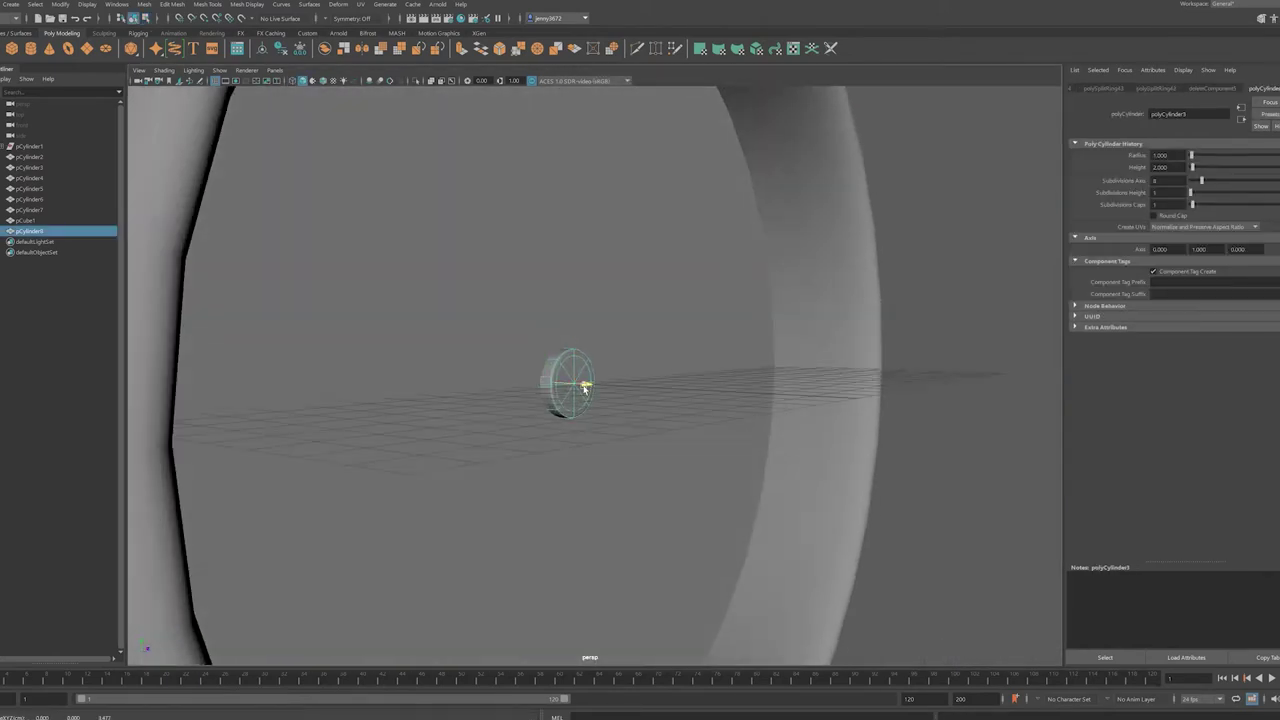
key(space)
key(space)
key(space)
key(space)
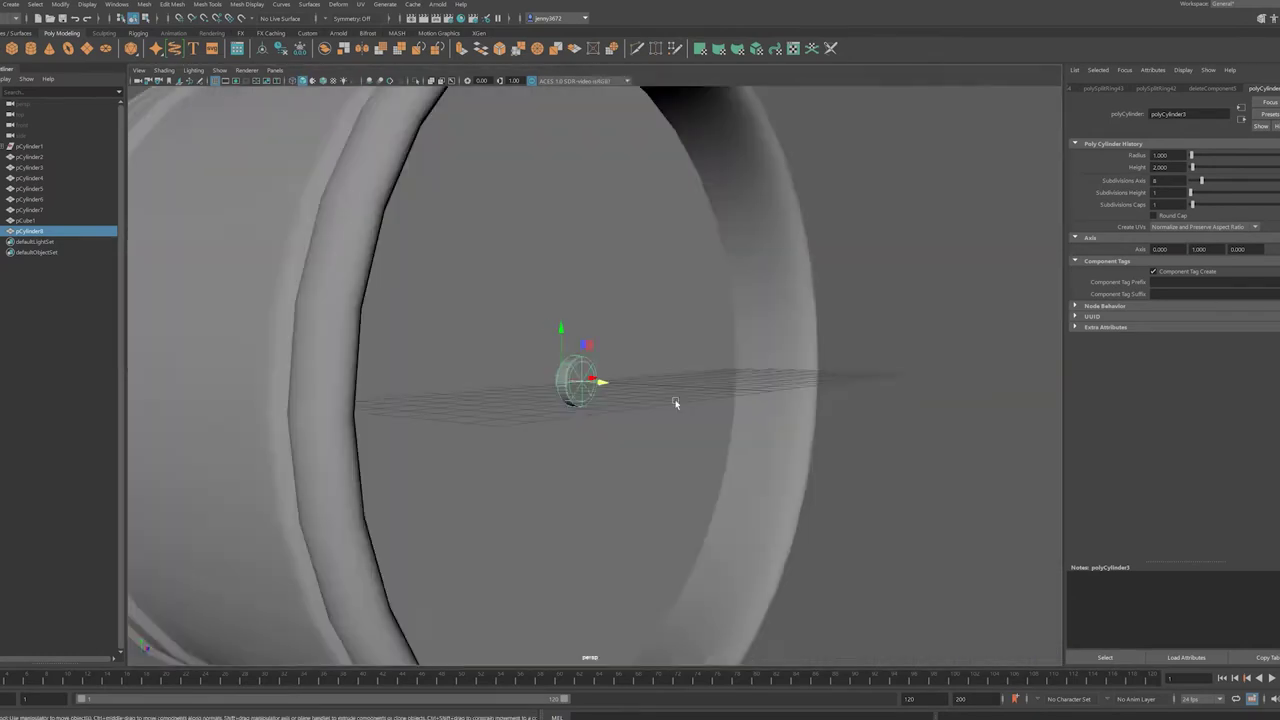
key(space)
key(space)
key(space)
key(space)
scroll(638, 385, up, 5)
alt+drag(638, 385, 631, 399)
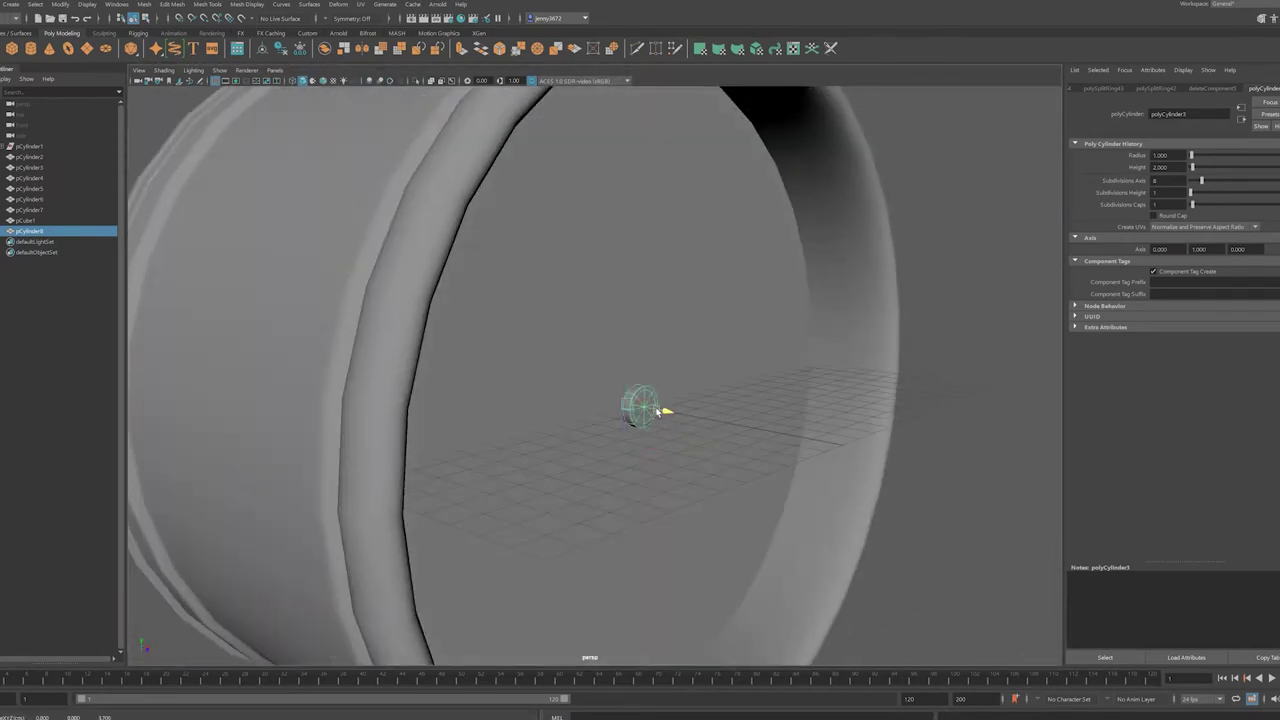
key(ctrl+d)
key(space)
key(space)
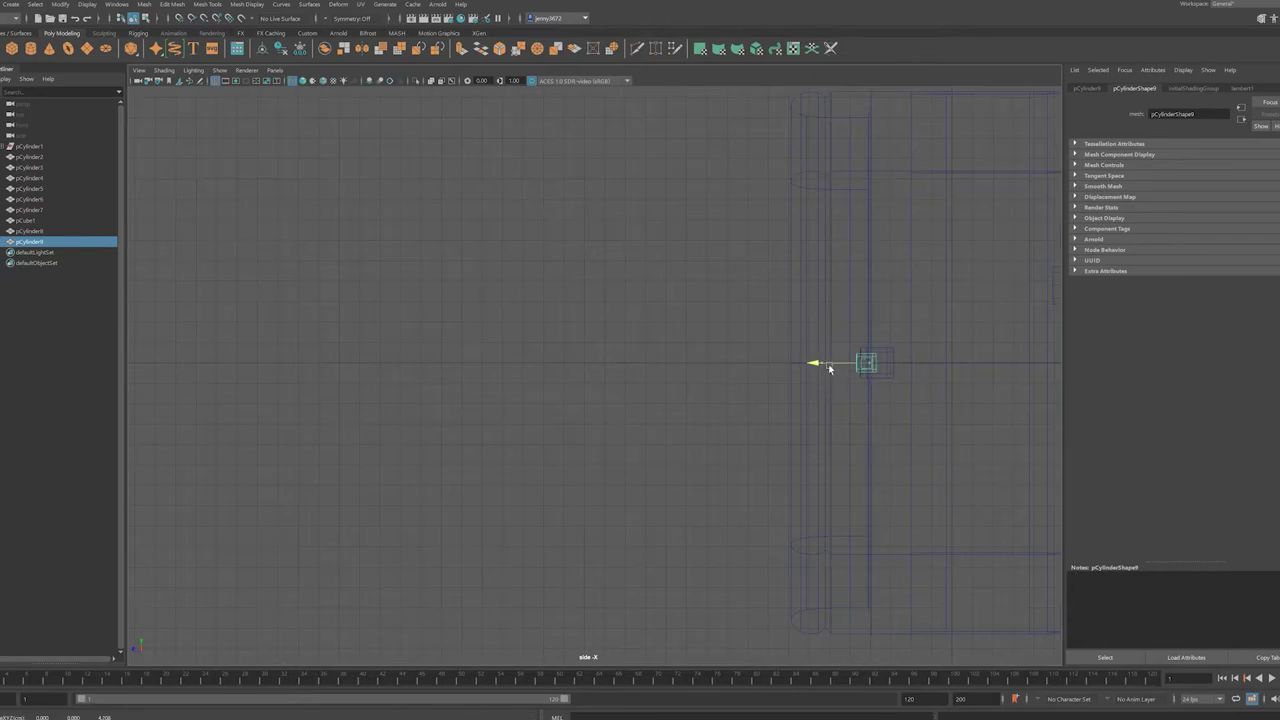
key(space)
key(space)
mouse_move(757, 423)
alt+mouse_down()
mouse_move(736, 462)
mouse_move(798, 460)
mouse_move(707, 455)
alt+mouse_up()
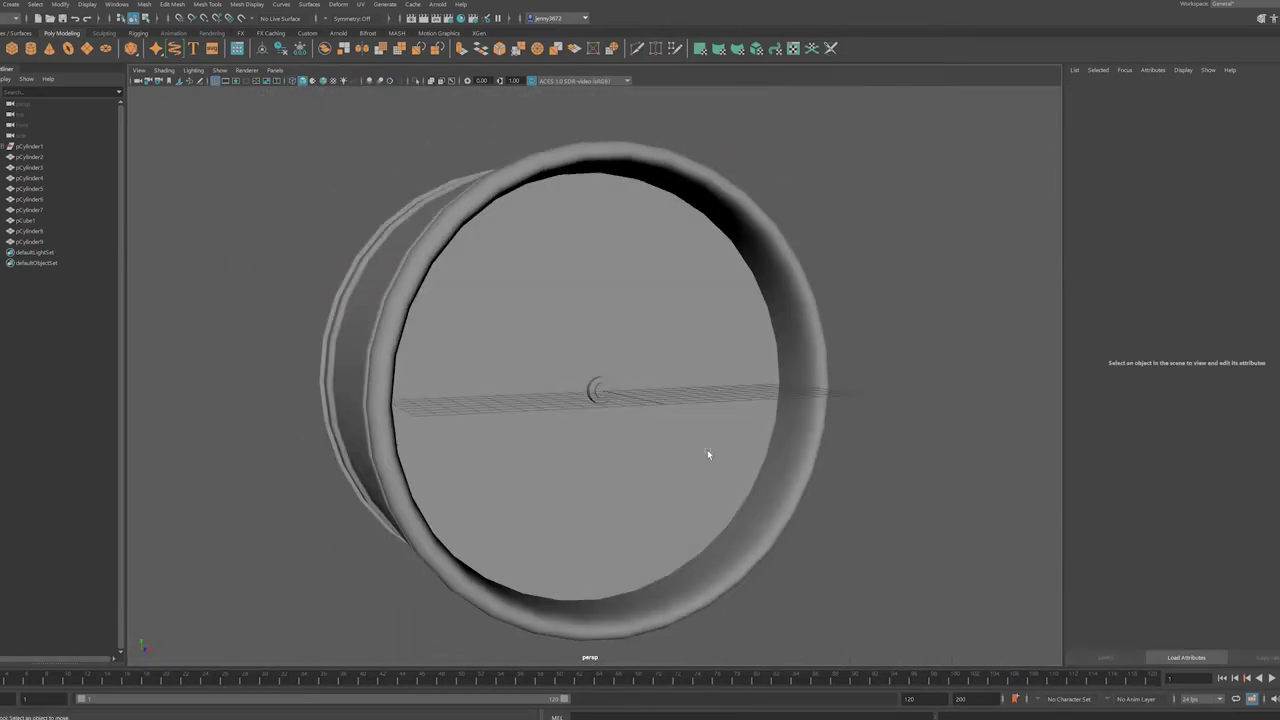
- Create a cube on the clock face and select its vertices to shape a pointed hand
click(12, 48)
drag(591, 386, 775, 380)
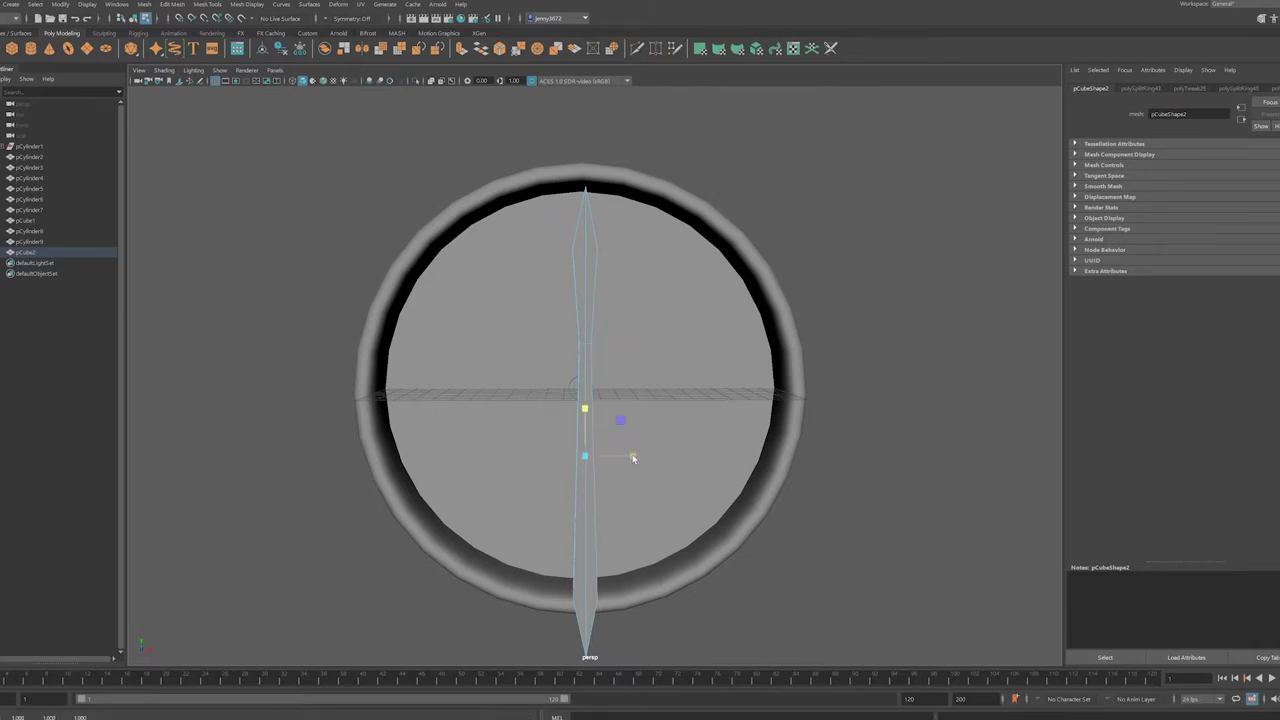
scroll(540, 518, down, 2)
key(F9)
drag(540, 518, 566, 549)
- Orbit around the drum to inspect the clock hand's blade from the side
scroll(653, 366, up, 3)
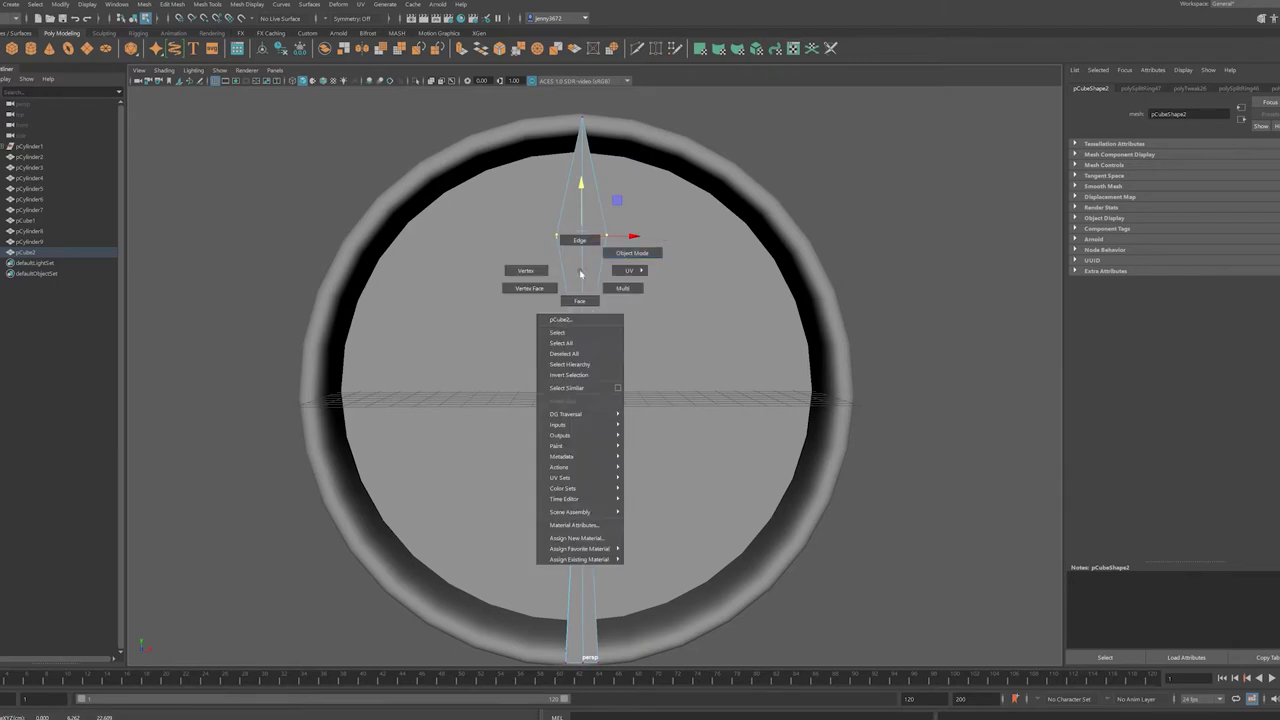
drag(563, 335, 523, 274)
drag(490, 534, 629, 453)
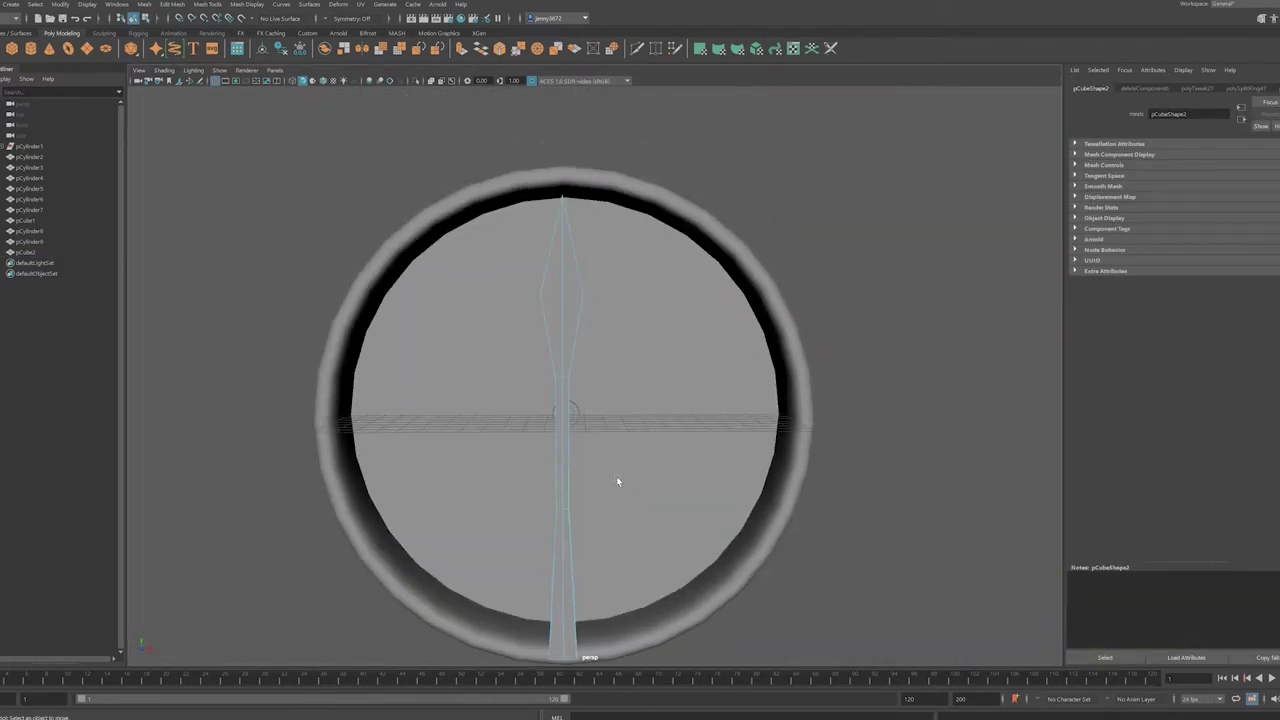
alt+drag(566, 343, 428, 242)
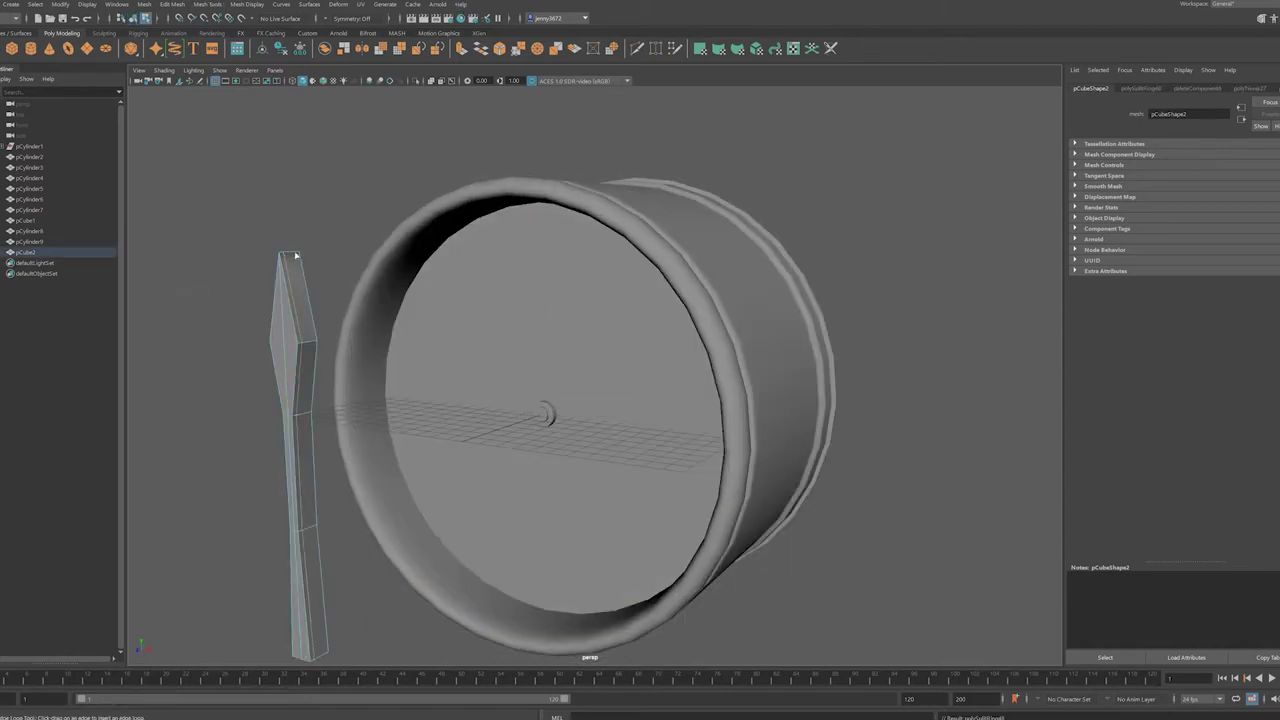
alt+drag(272, 287, 289, 337)
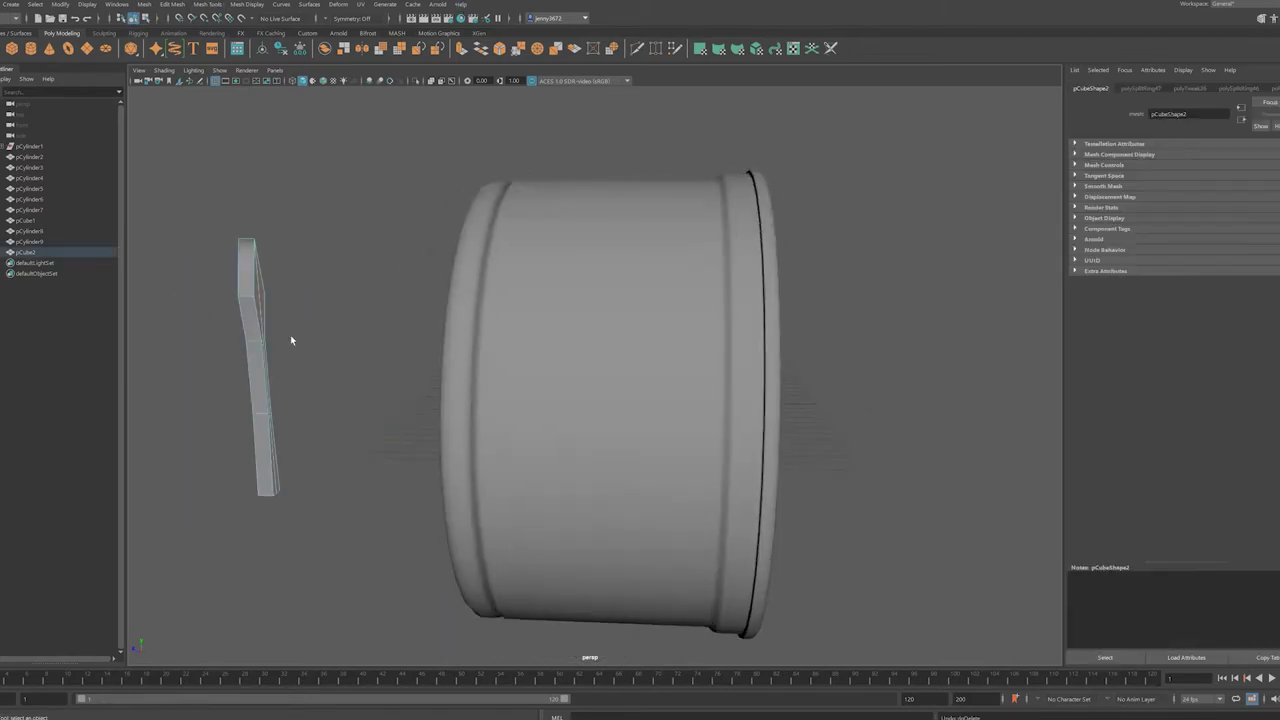
scroll(426, 334, up, 3)
scroll(426, 334, up, 3)
key(space)
key(space)
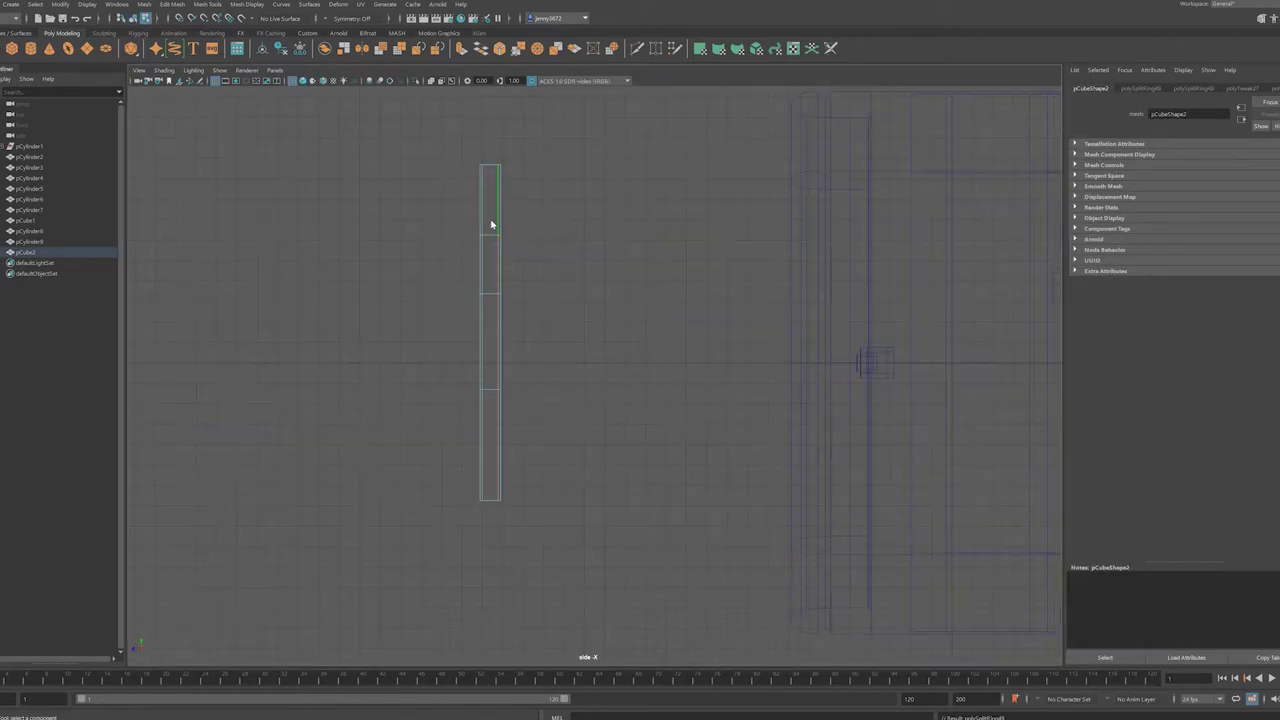
- Select the whole clock-hand blade and switch to the Scale tool
key(space)
key(space)
mouse_move(609, 338)
alt+mouse_down()
mouse_move(537, 380)
mouse_move(516, 493)
alt+mouse_up()
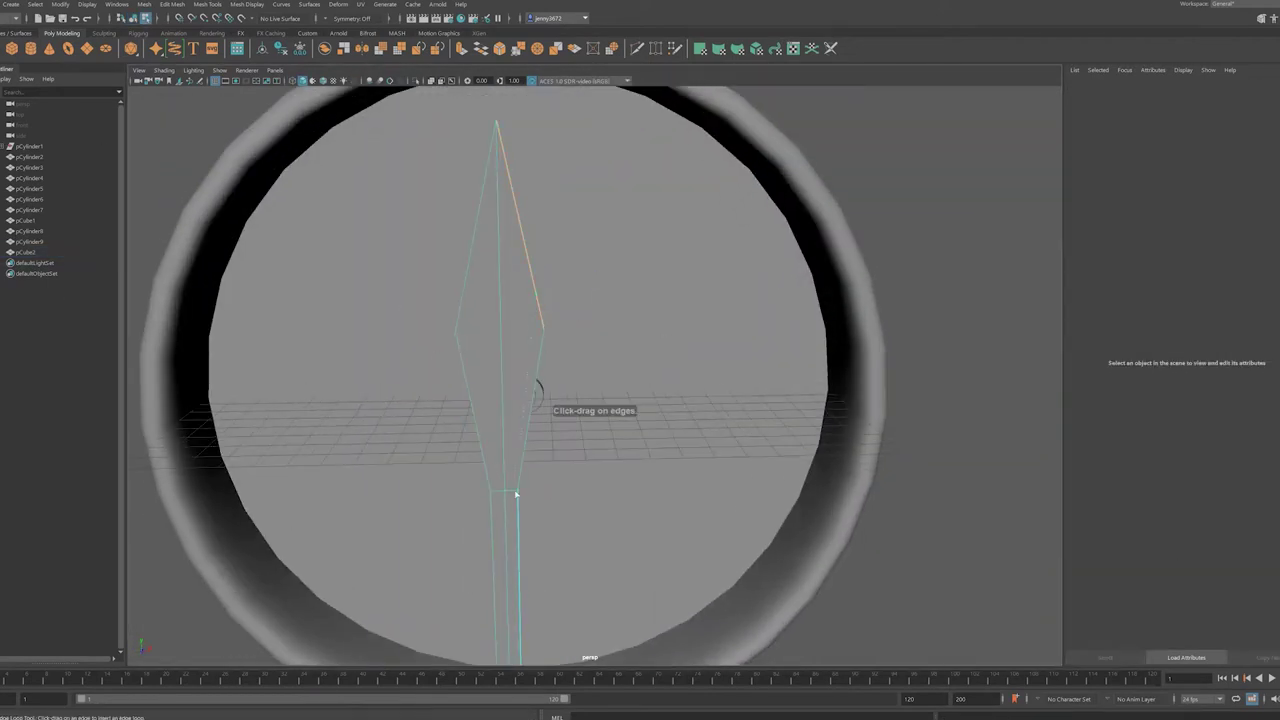
key(q)
click(542, 300)
scroll(540, 331, down, 3)
click(540, 331)
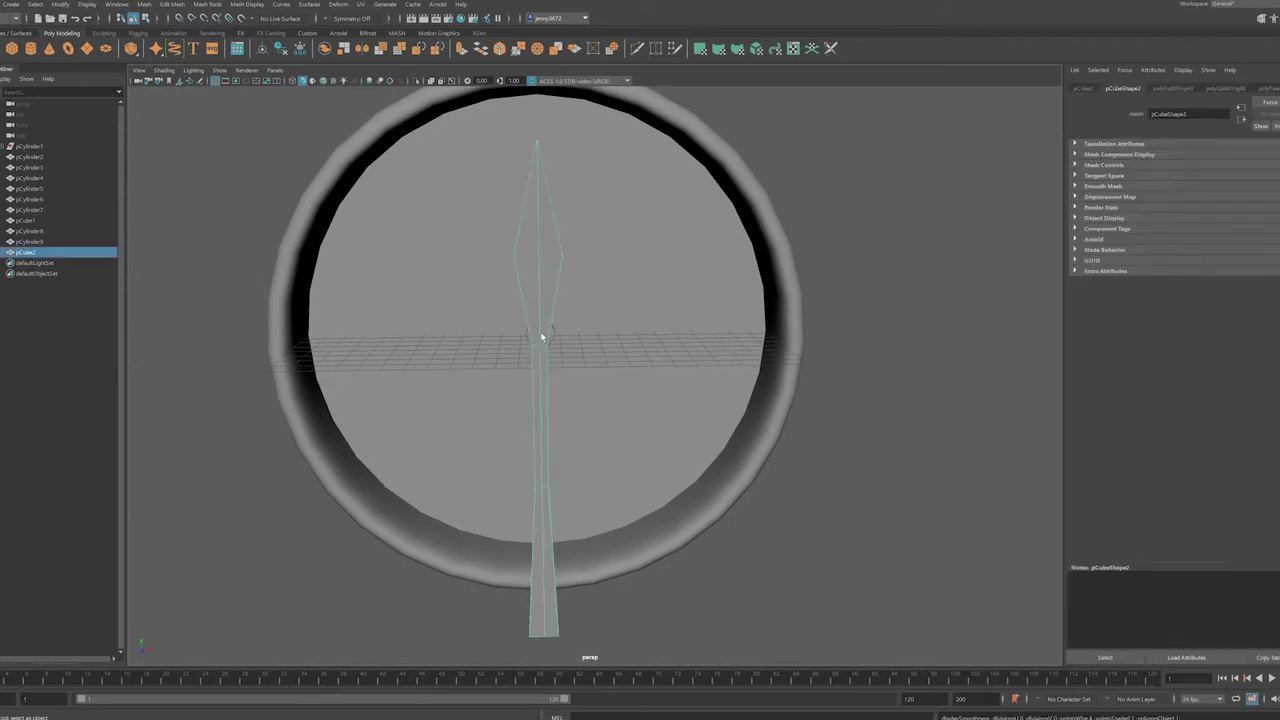
key(r)
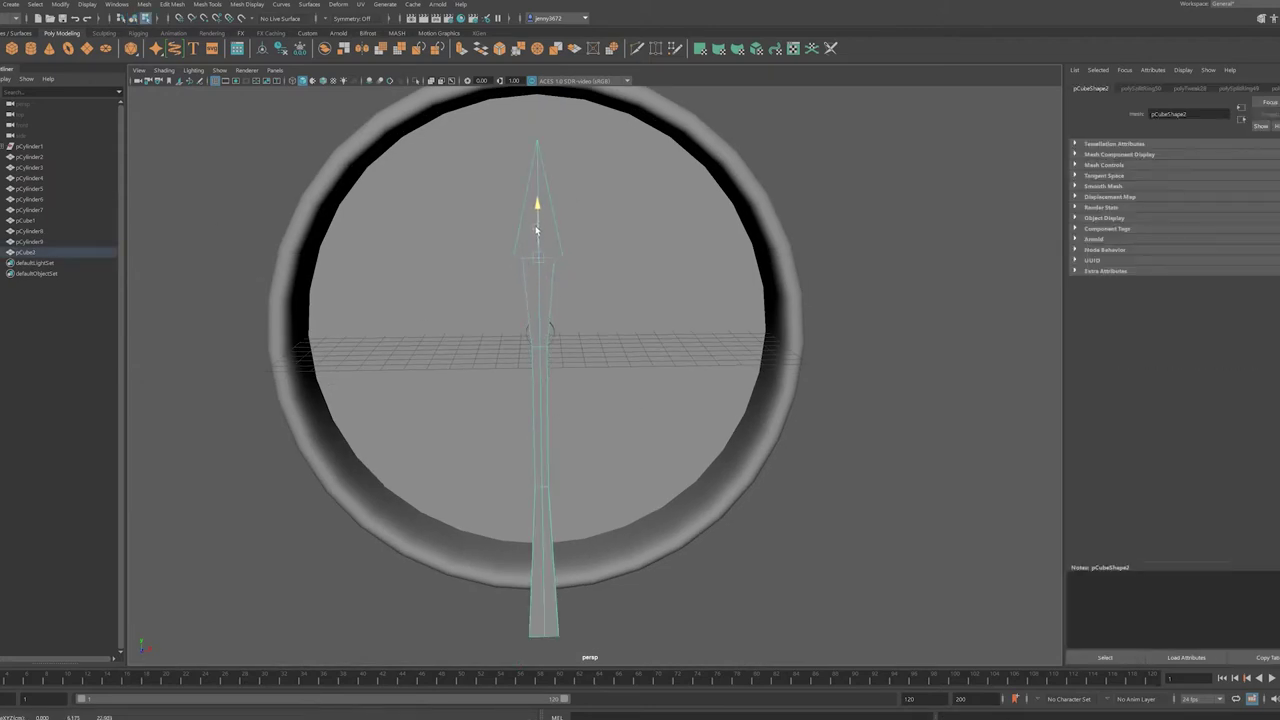
scroll(554, 235, up, 2)
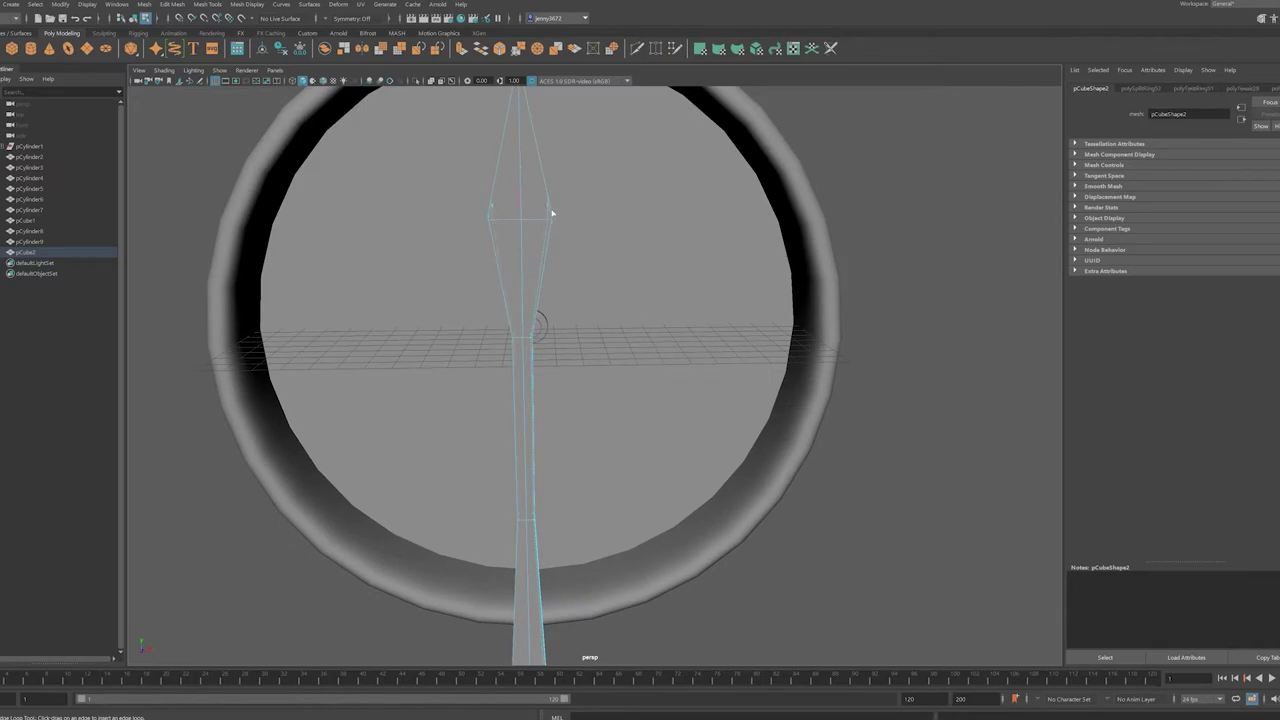
- Select a vertex on the blade tip and check its shape in the front view
mouse_move(566, 206)
alt+mouse_down()
mouse_move(539, 289)
mouse_move(571, 314)
mouse_move(573, 248)
mouse_move(550, 186)
alt+mouse_up()
click(573, 248)
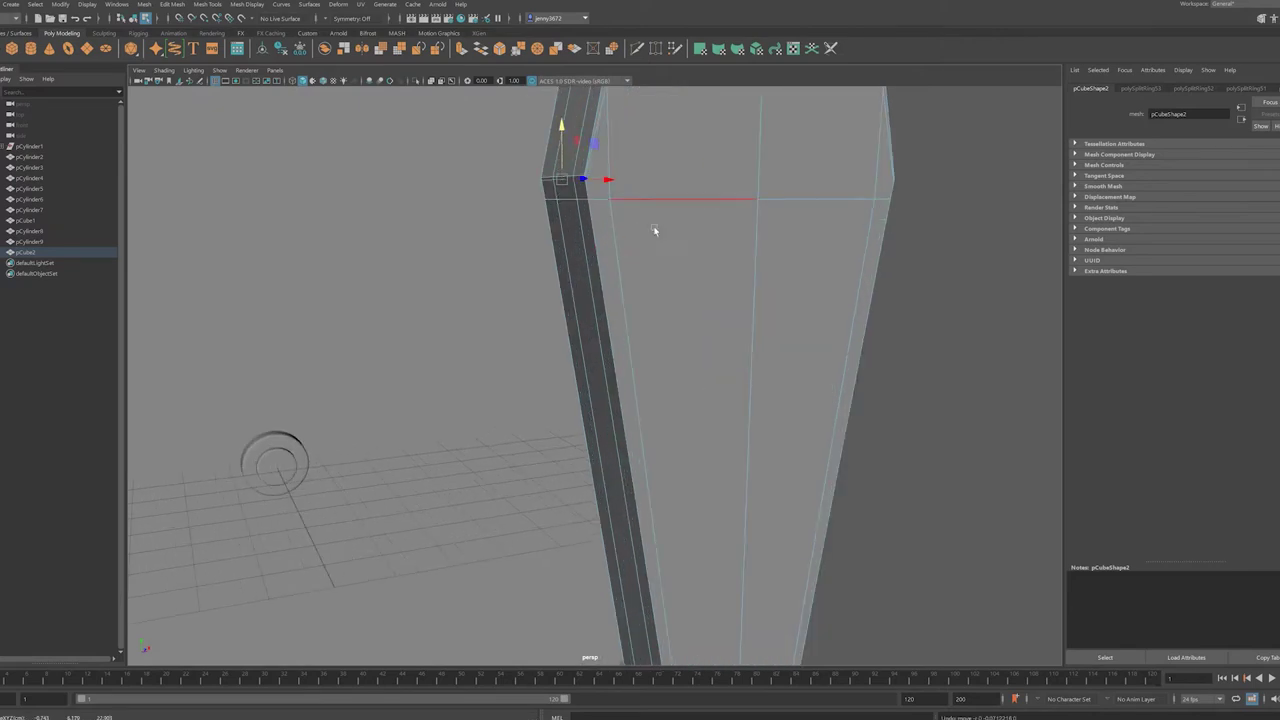
mouse_move(654, 231)
alt+mouse_down()
mouse_move(711, 349)
mouse_move(358, 276)
mouse_move(763, 297)
mouse_move(806, 253)
mouse_move(723, 314)
mouse_move(729, 263)
mouse_move(829, 106)
mouse_move(434, 314)
mouse_move(463, 363)
mouse_move(654, 267)
alt+mouse_up()
mouse_move(658, 317)
alt+mouse_down()
mouse_move(731, 209)
mouse_move(666, 229)
mouse_move(726, 265)
alt+mouse_up()
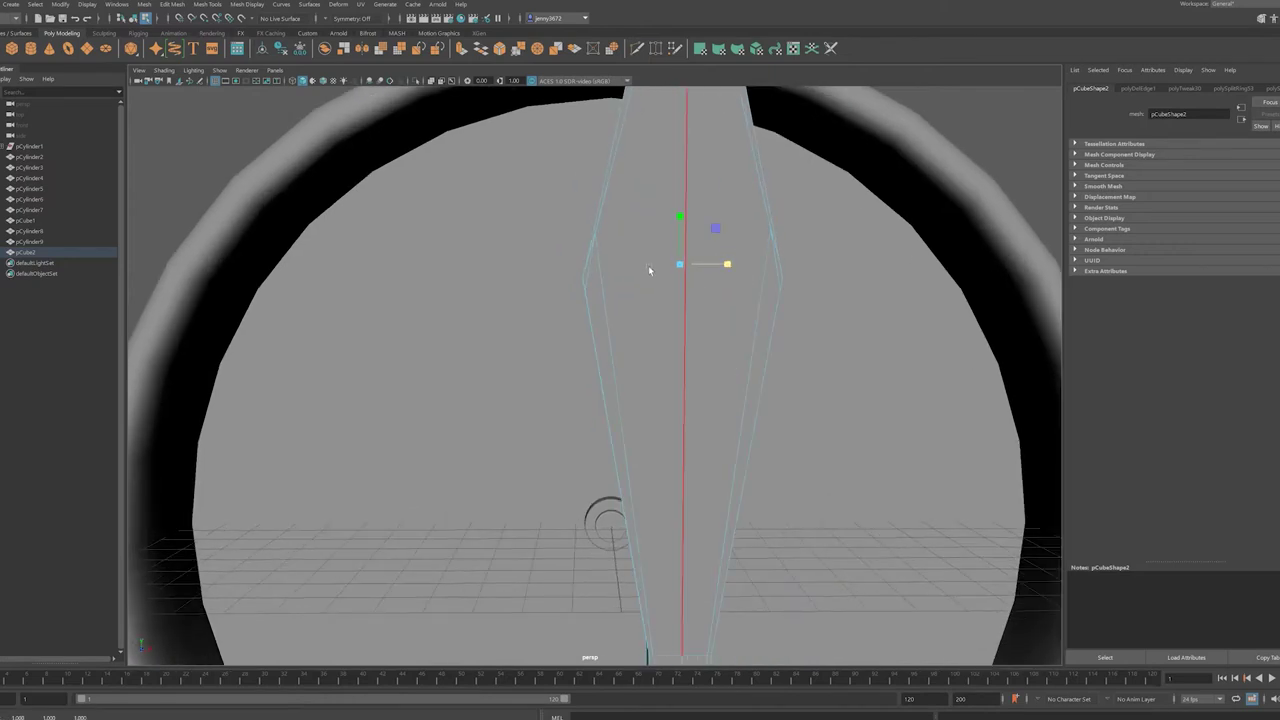
key(space)
right_drag(474, 400, 625, 373)
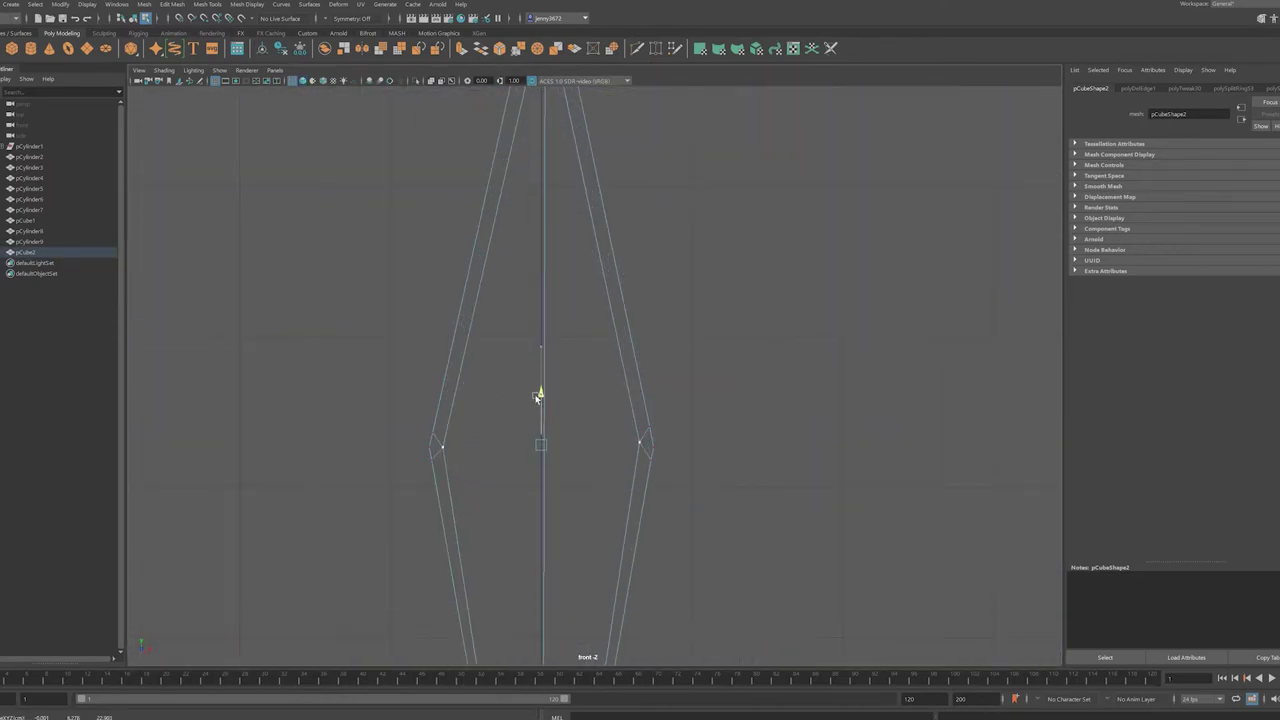
scroll(516, 395, down, 3)
scroll(629, 283, up, 3)
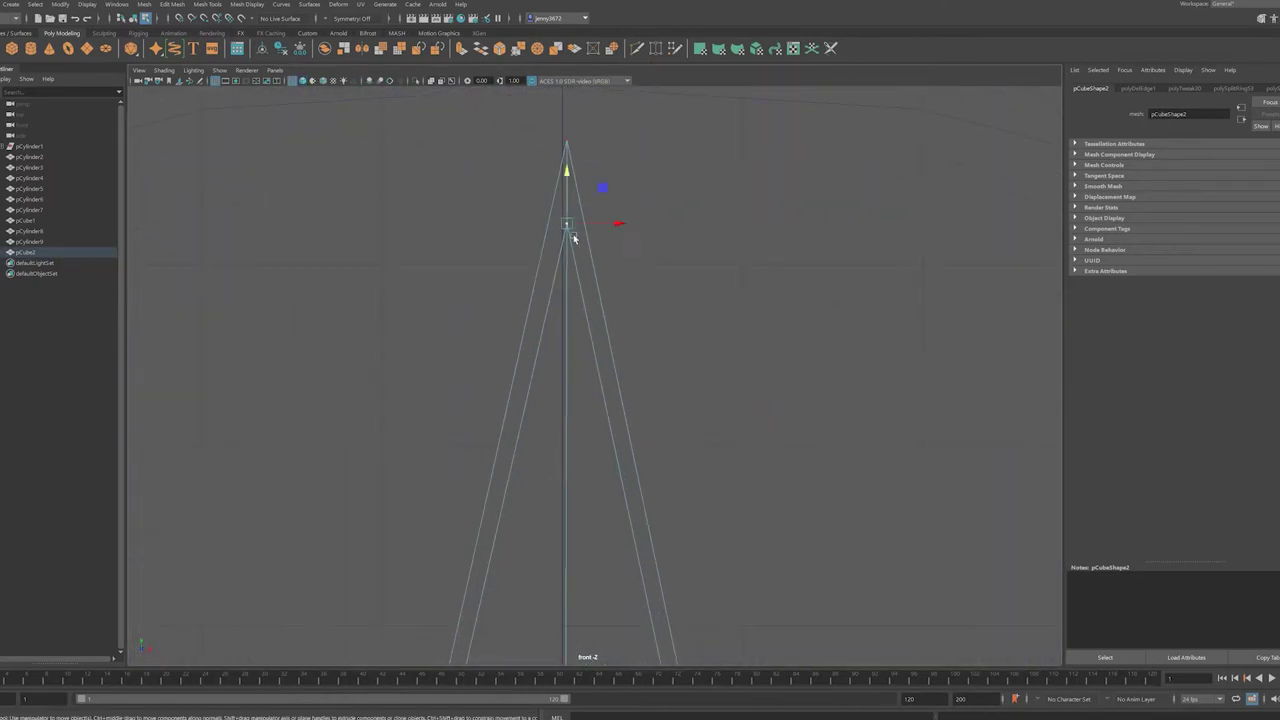
scroll(575, 237, down, 5)
scroll(605, 405, up, 8)
scroll(605, 405, down, 5)
- Insert edge loops along the hand and check them in wireframe and shaded display
key(space)
drag(634, 286, 700, 277)
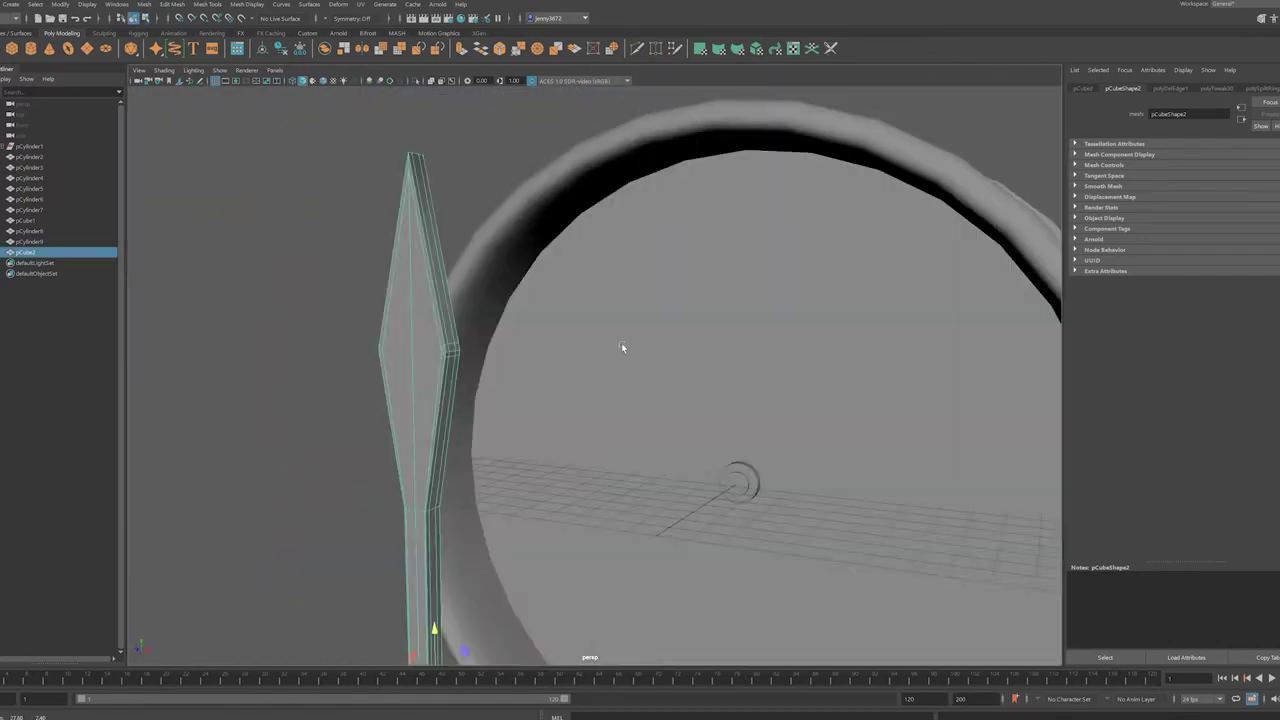
mouse_move(621, 342)
alt+mouse_down()
mouse_move(683, 461)
mouse_move(687, 398)
alt+mouse_up()
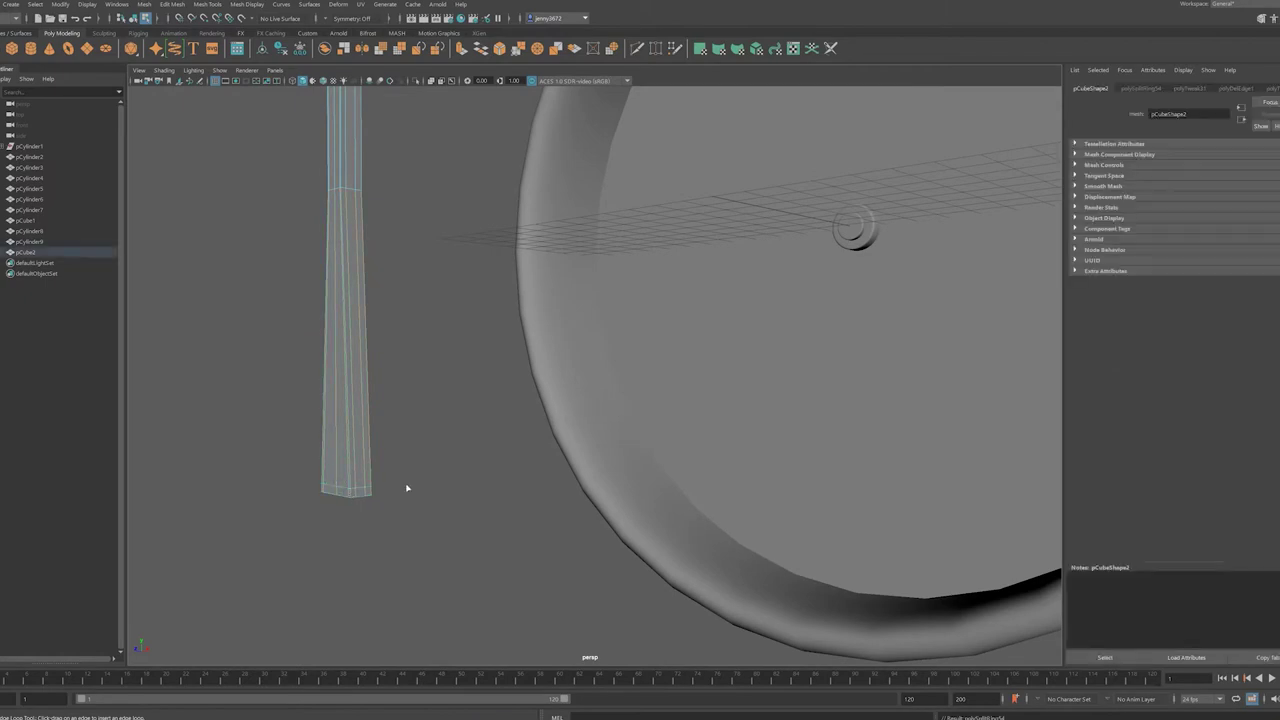
alt+drag(406, 486, 720, 414)
scroll(720, 414, up, 3)
click(207, 5)
click(215, 8)
mouse_move(520, 330)
alt+mouse_down()
mouse_move(334, 414)
mouse_move(263, 314)
mouse_move(379, 421)
mouse_move(531, 358)
alt+mouse_up()
key(4)
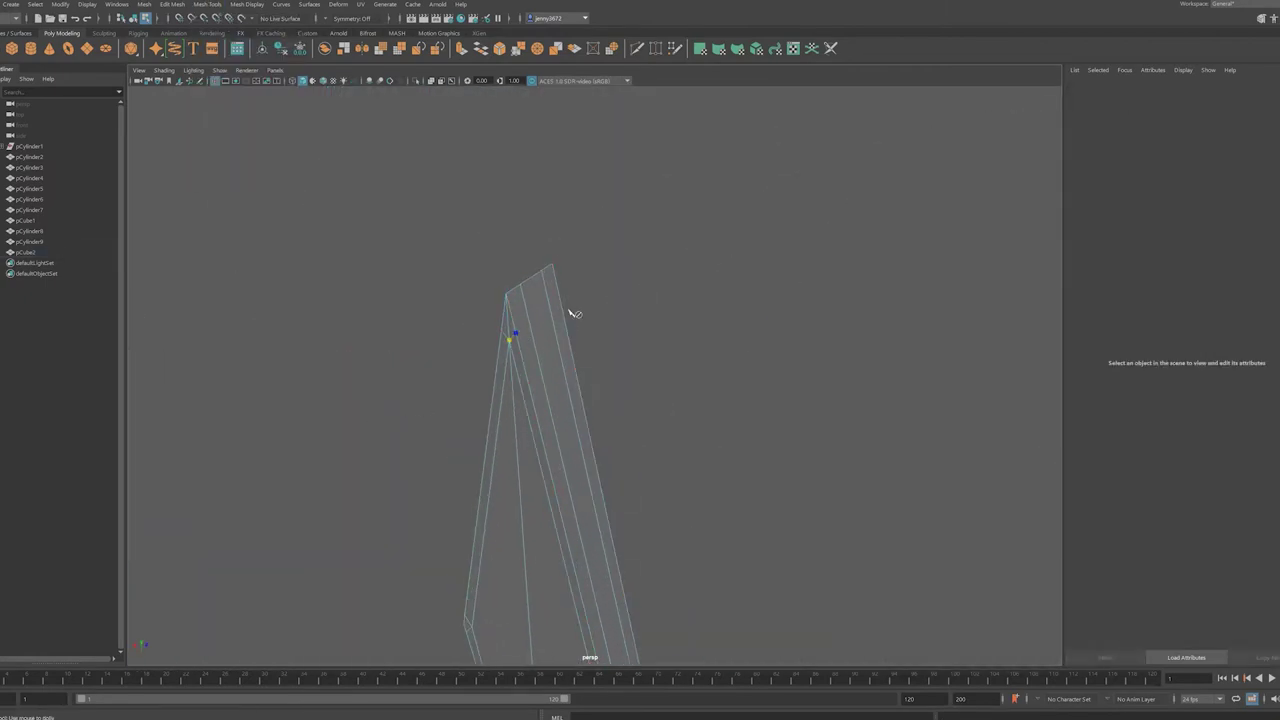
key(5)
alt+drag(575, 314, 530, 375)
key(space)
key(space)
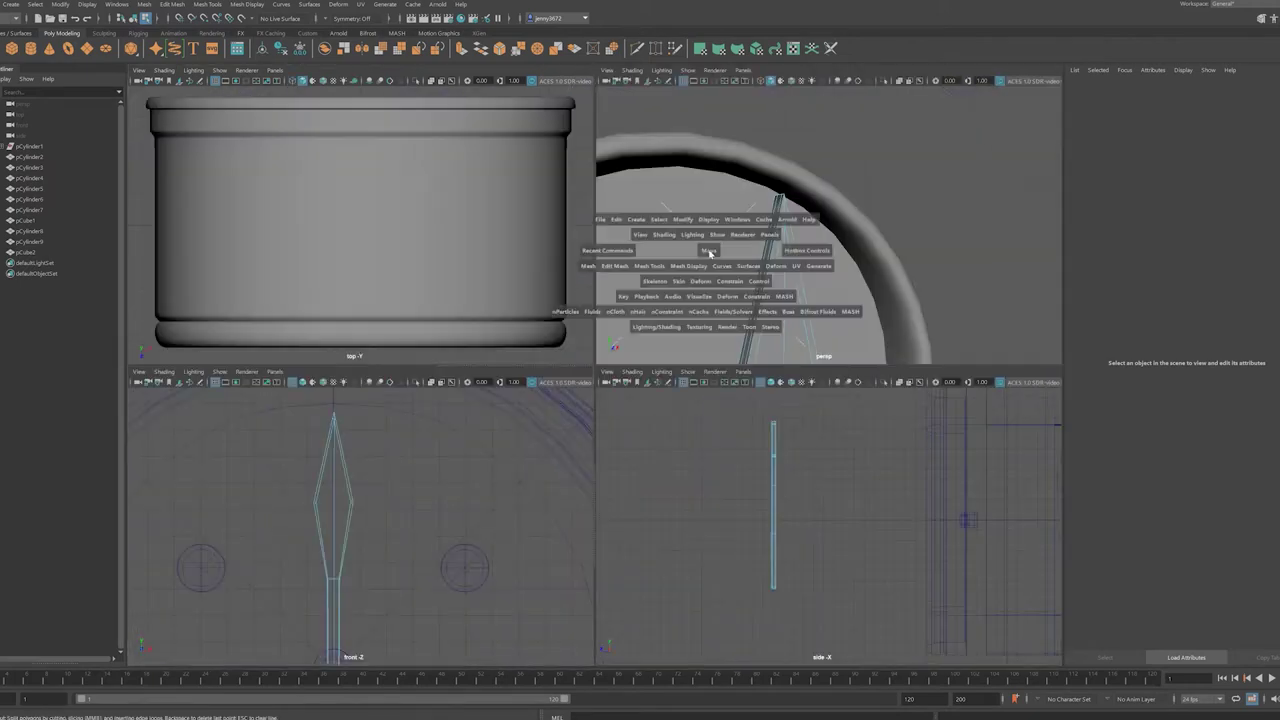
- Select the vertices around the hand's diamond tip in the front view
right_drag(543, 329, 586, 320)
scroll(597, 376, up, 2)
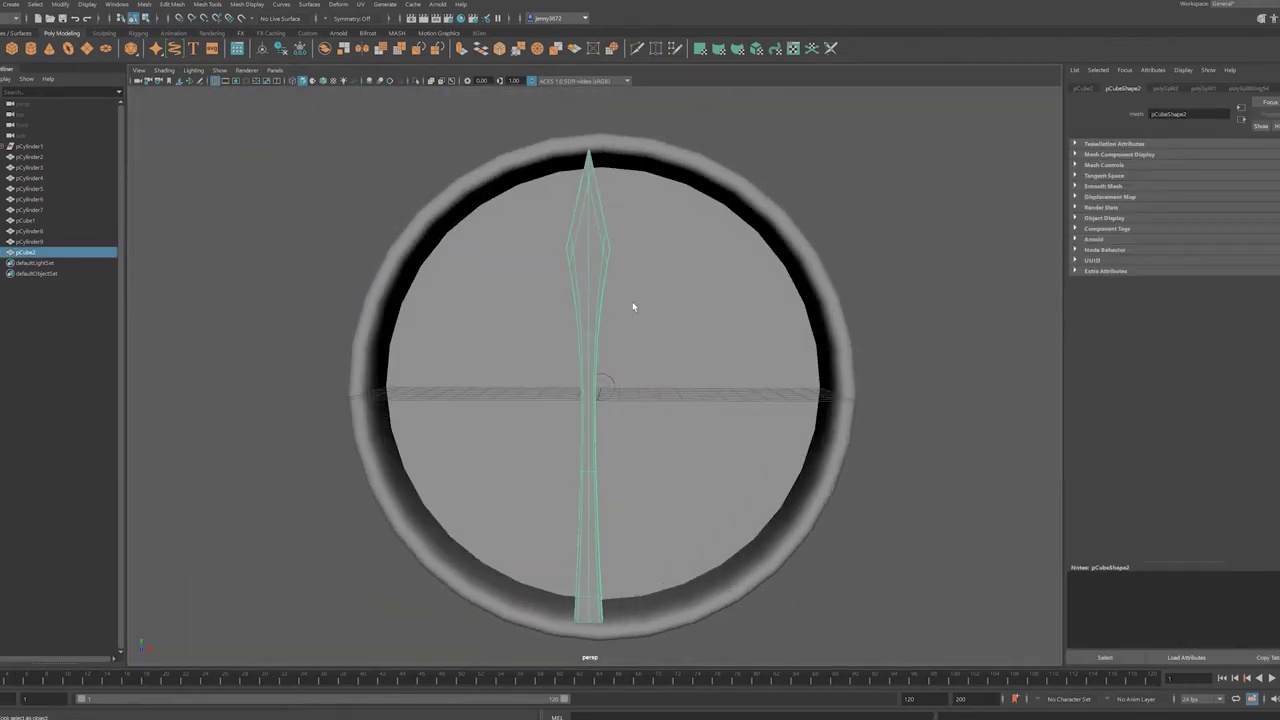
key(space)
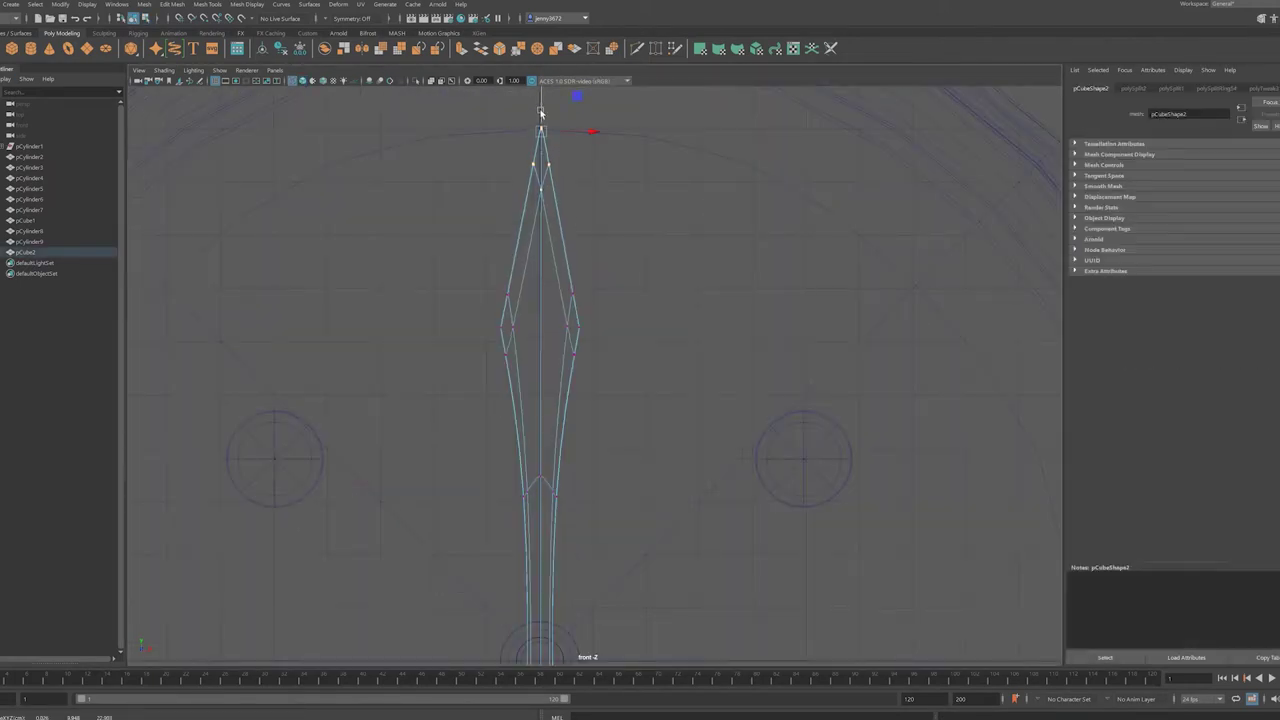
key(space)
key(space)
key(f)
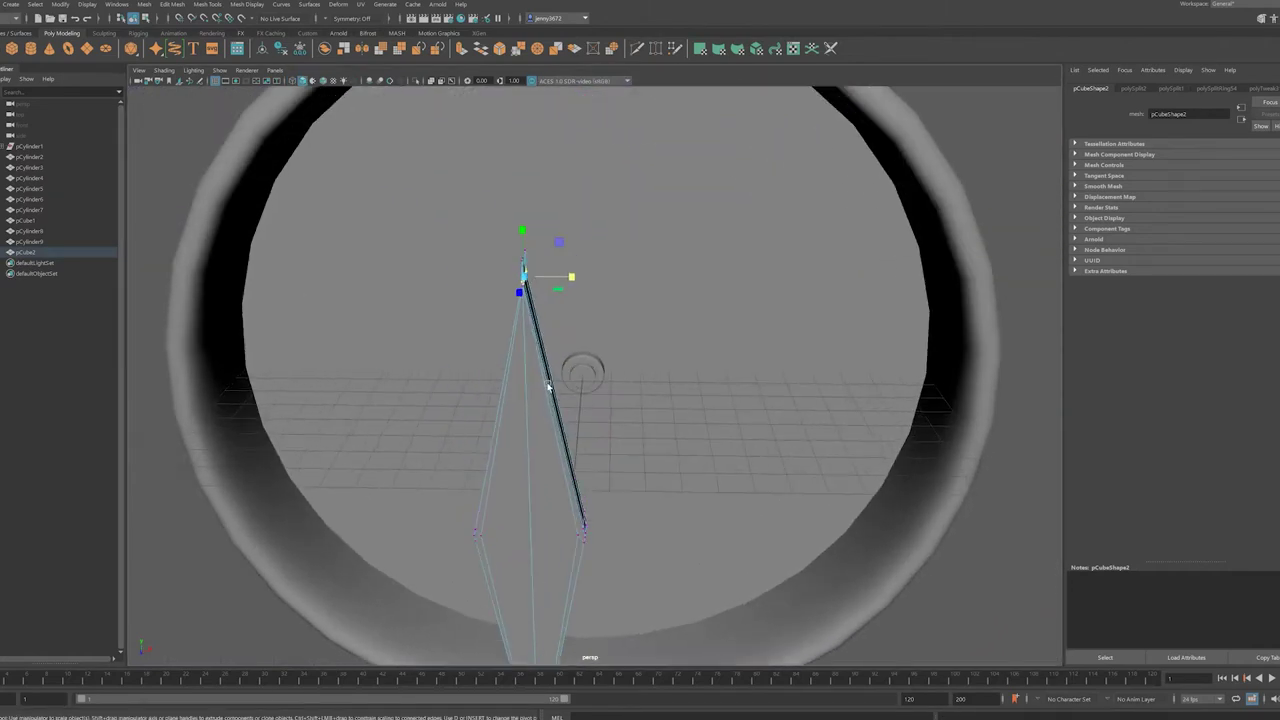
key(space)
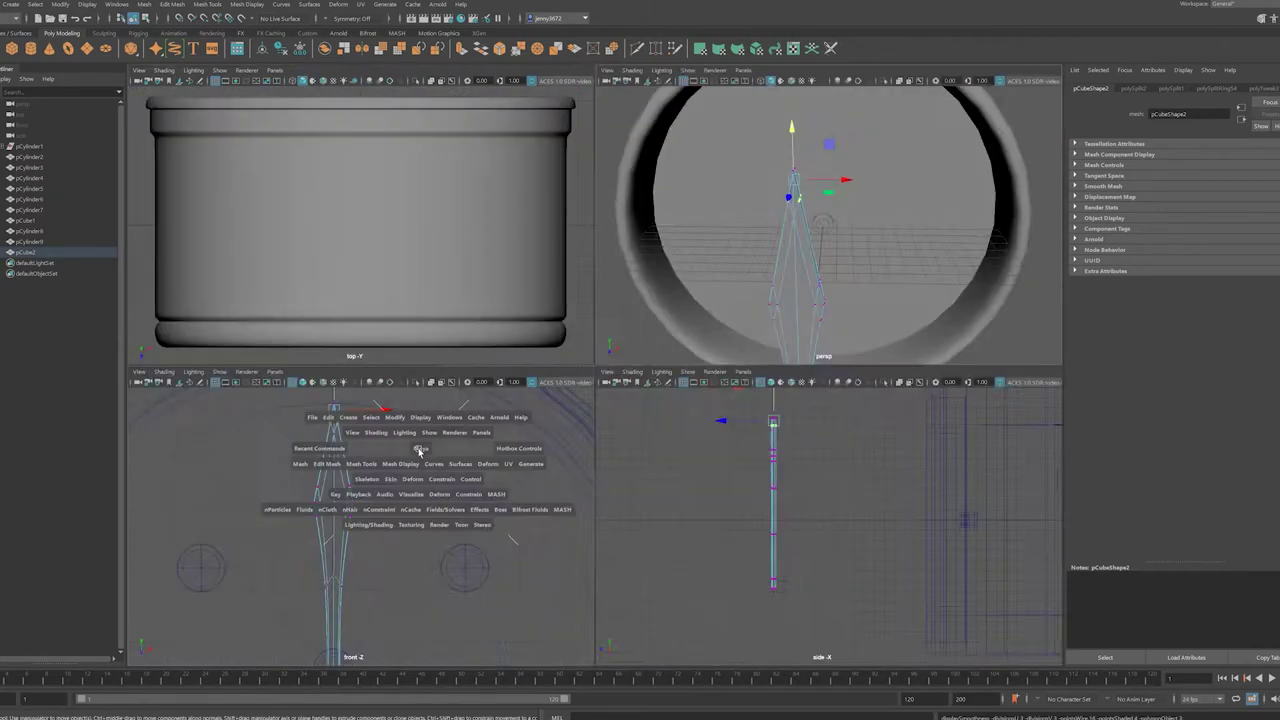
key(space)
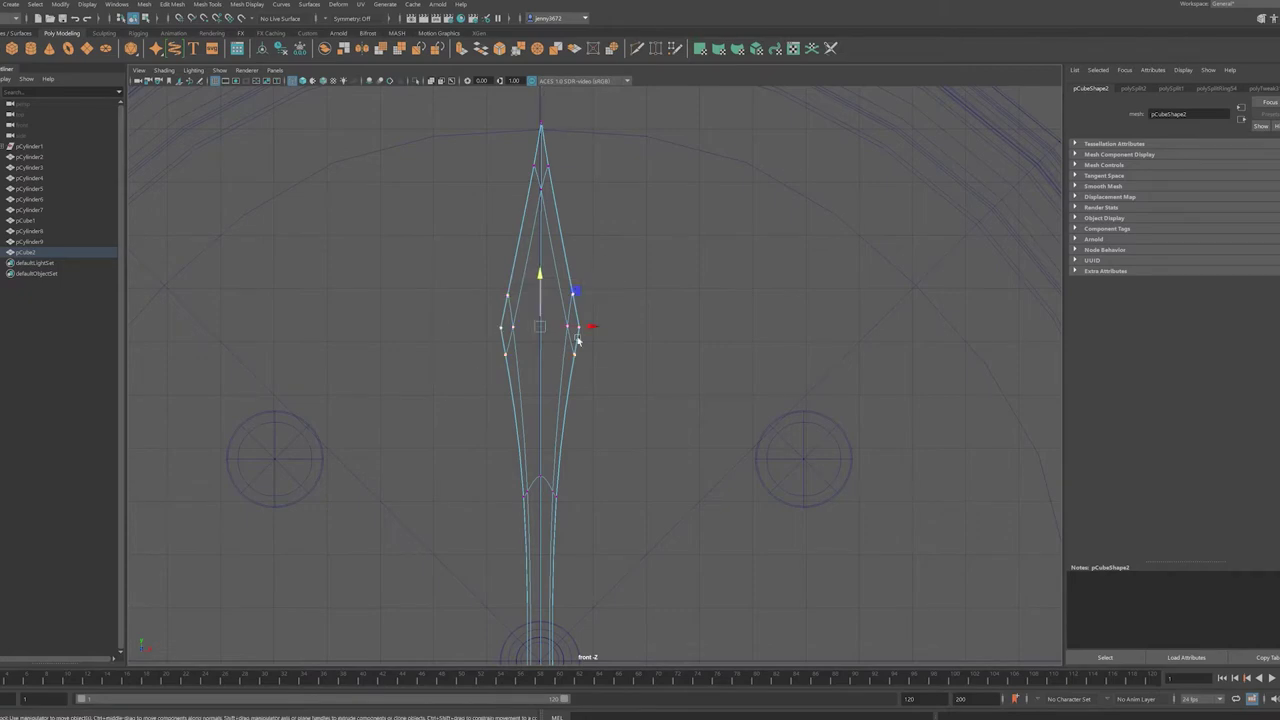
scroll(620, 330, down, 5)
scroll(672, 457, up, 2)
drag(645, 227, 521, 311)
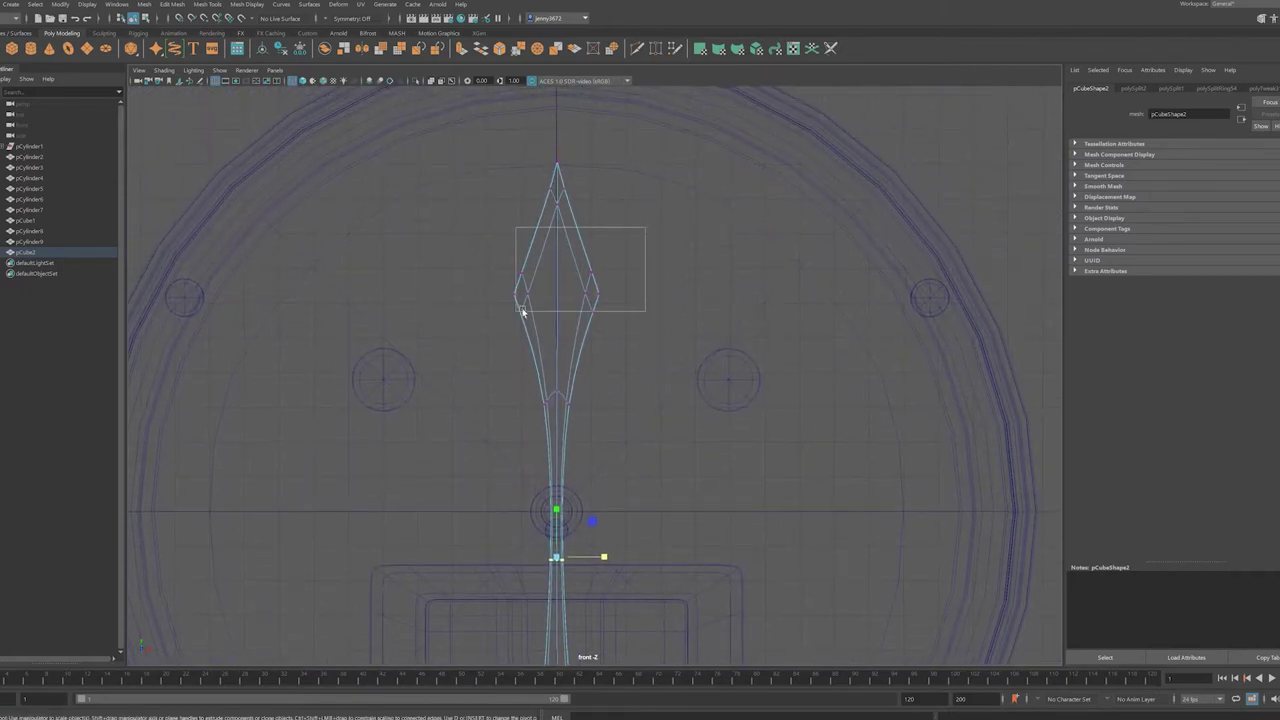
- Move pCube2 up onto the clock face above the centre knob and check it
key(space)
key(space)
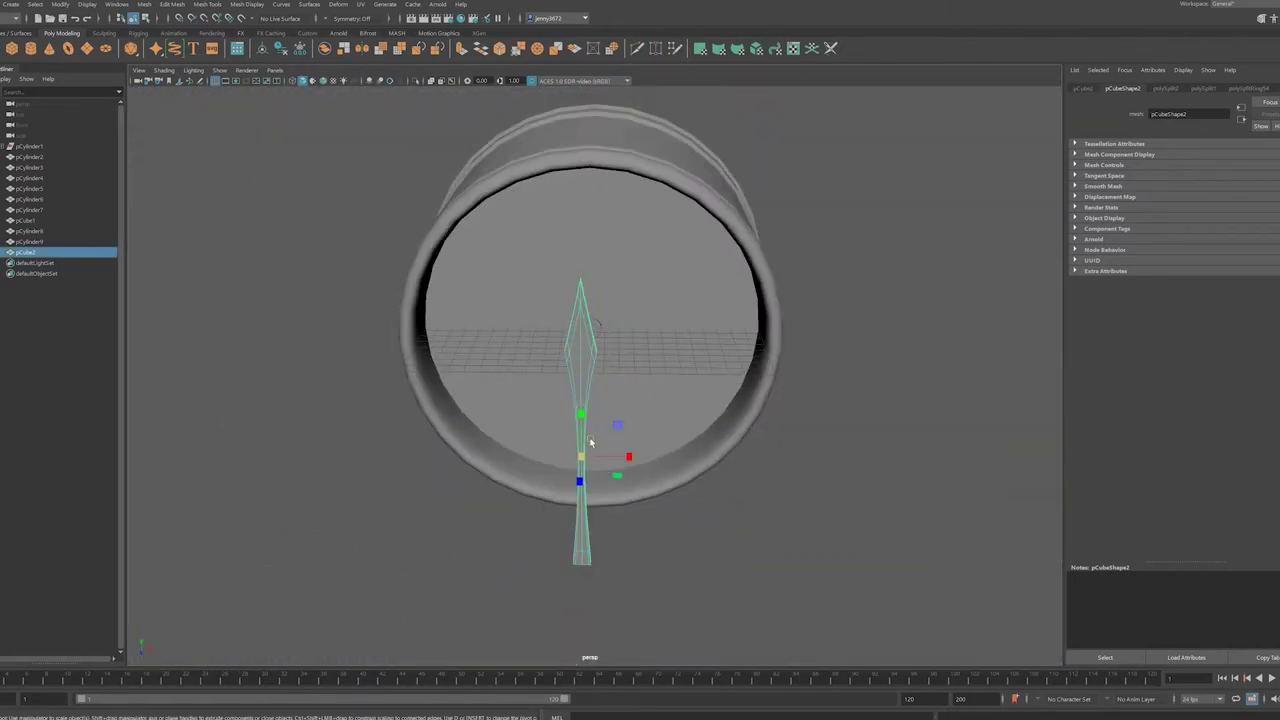
alt+drag(590, 442, 734, 459)
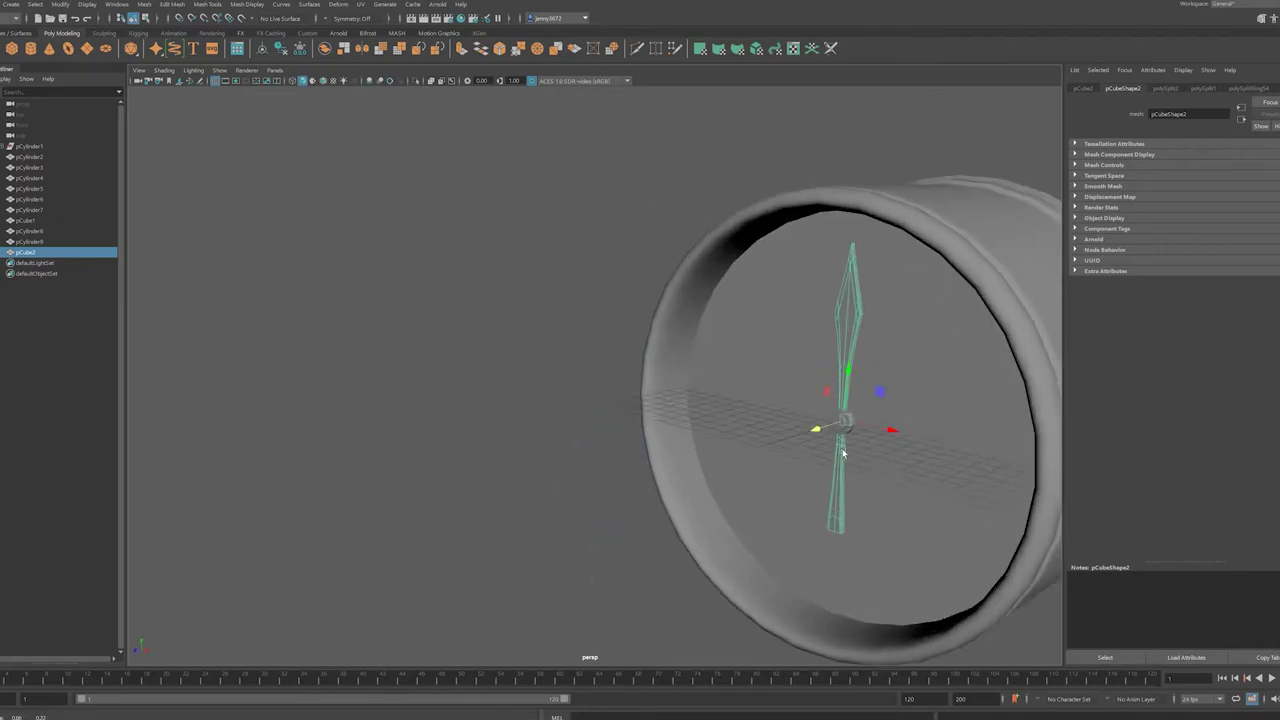
key(w)
alt+right_drag(579, 312, 630, 581)
alt+drag(630, 581, 554, 586)
key(f)
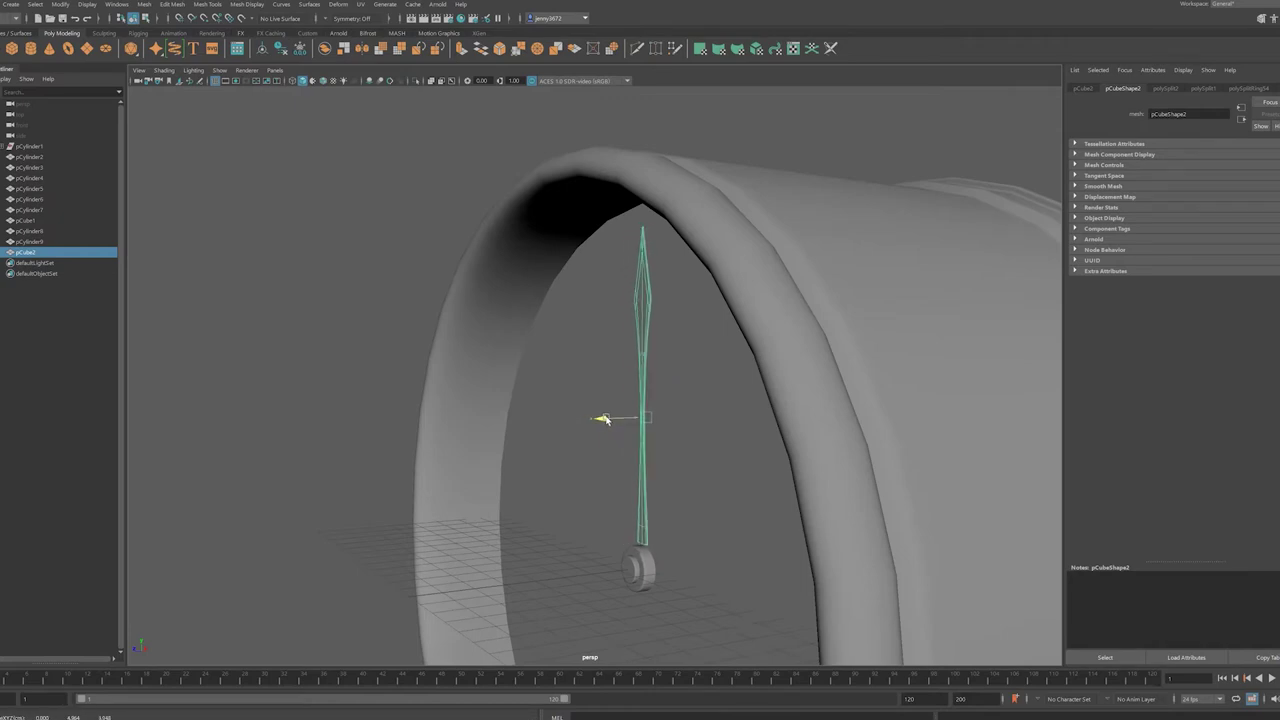
key(space)
key(space)
alt+middle_drag(918, 561, 567, 466)
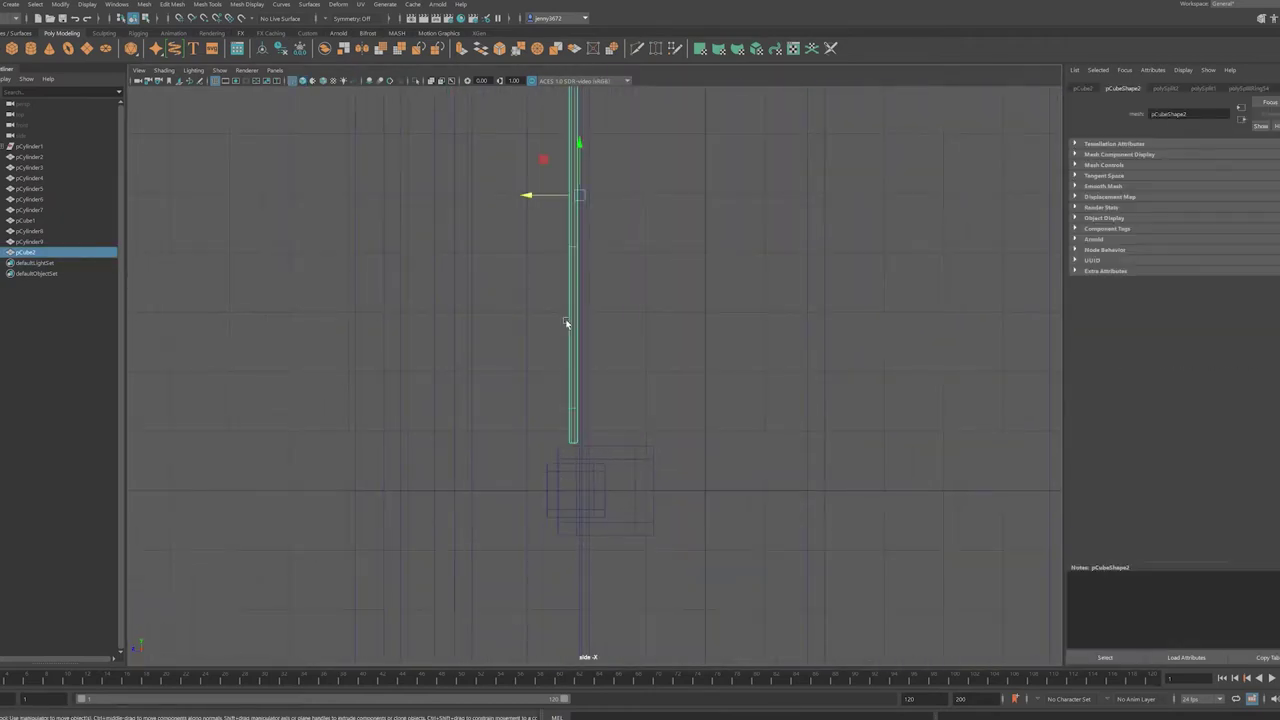
key(space)
key(space)
alt+drag(766, 423, 694, 346)
- Isolate the clock hand and extrude its bottom face
key(ctrl+1)
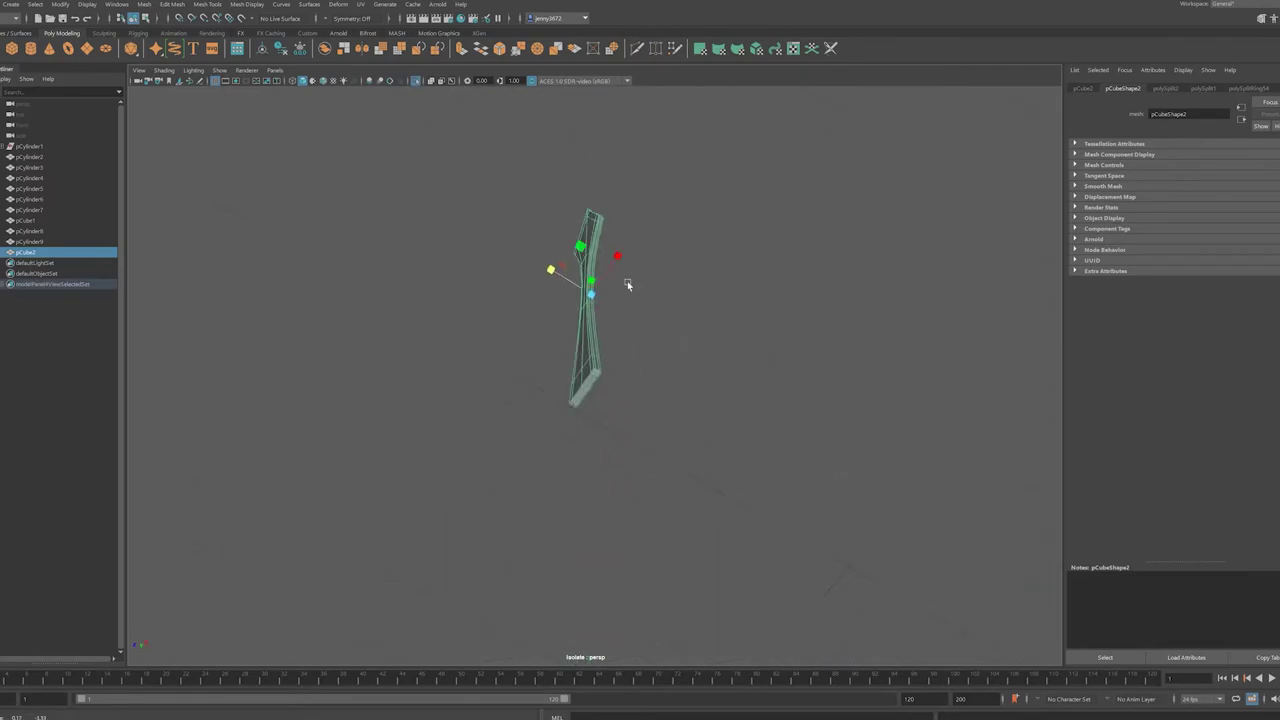
mouse_move(628, 271)
alt+mouse_down()
mouse_move(593, 370)
mouse_move(504, 485)
alt+mouse_up()
click(593, 370)
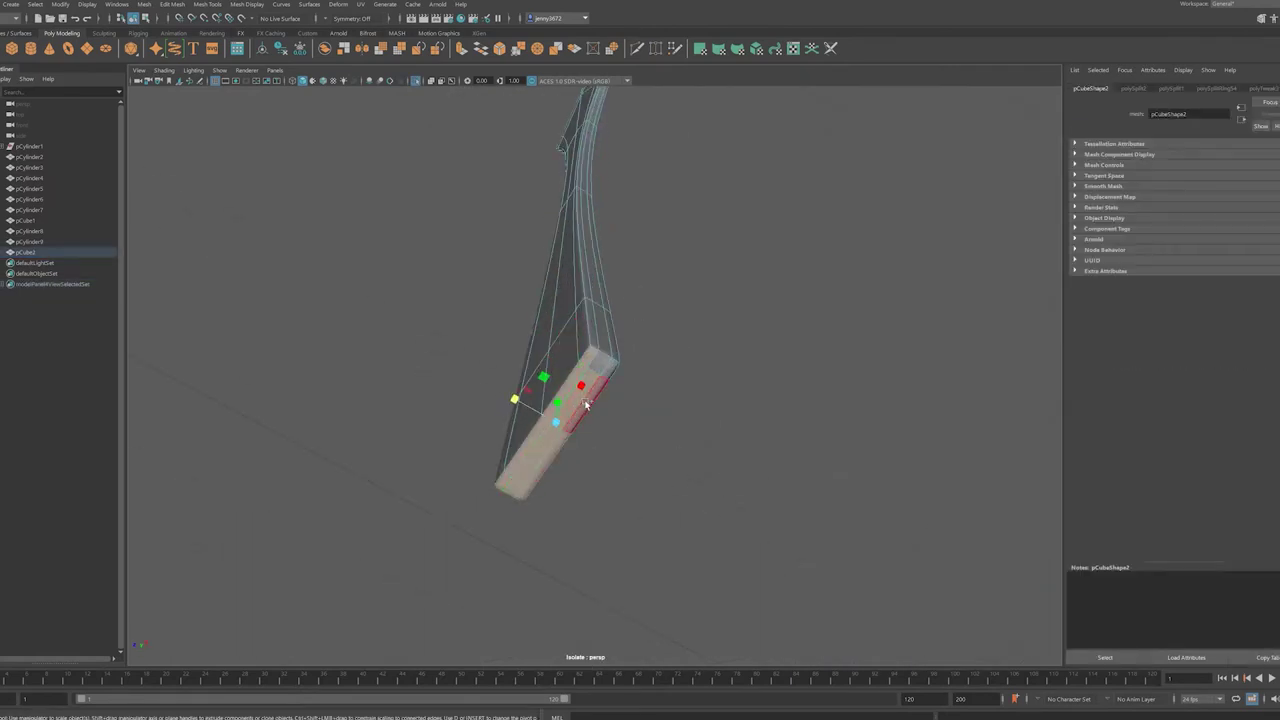
mouse_move(586, 403)
alt+mouse_down()
mouse_move(660, 446)
mouse_move(697, 488)
alt+mouse_up()
key(ctrl+e)
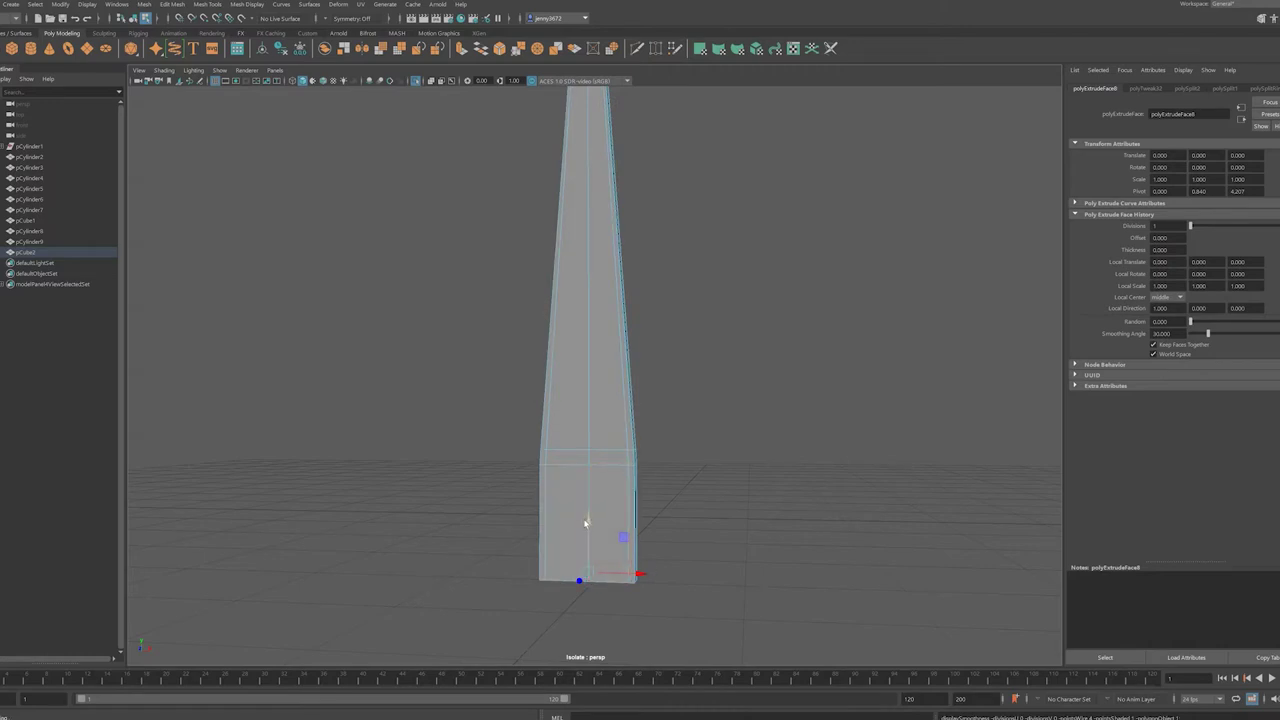
- Insert edge loops near the base of the extruded hand
click(172, 4)
click(200, 150)
mouse_move(640, 540)
alt+mouse_down()
mouse_move(731, 572)
mouse_move(700, 566)
mouse_move(669, 514)
mouse_move(843, 517)
alt+mouse_up()
key(ctrl+e)
alt+right_drag(843, 517, 651, 509)
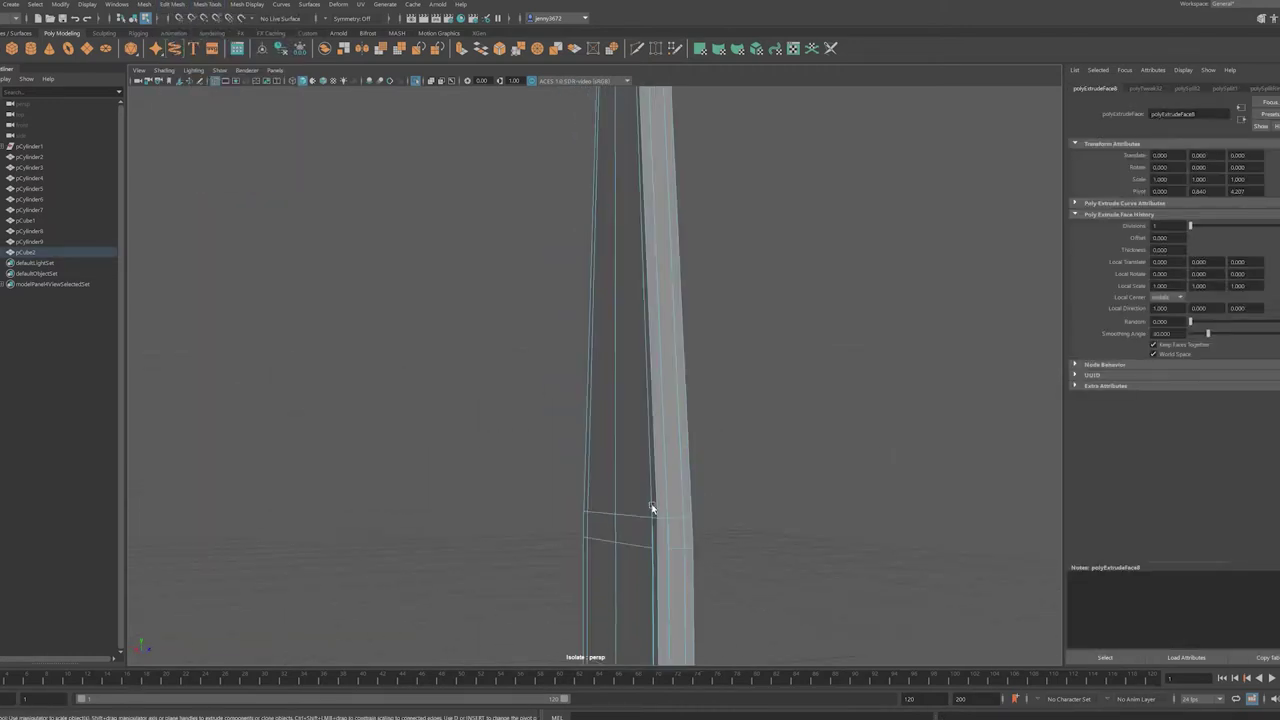
alt+drag(651, 509, 608, 428)
mouse_move(608, 428)
alt+right_down()
mouse_move(569, 348)
mouse_move(640, 334)
alt+right_up()
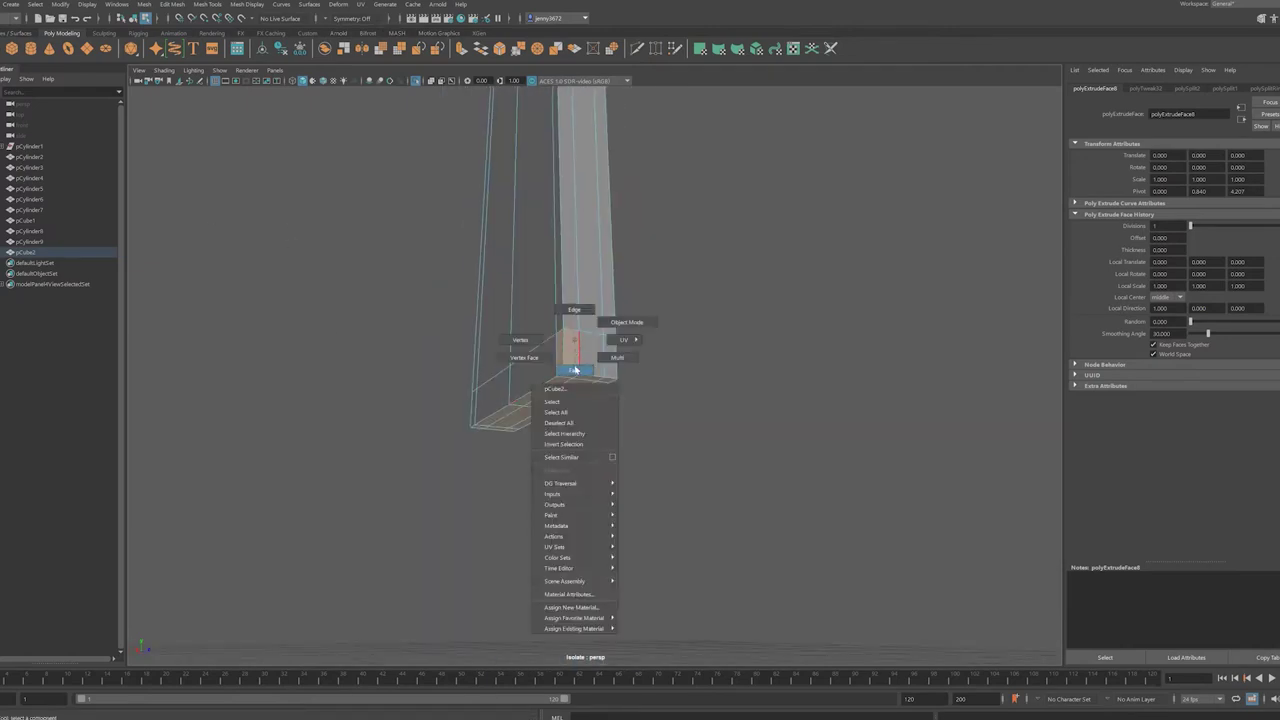
mouse_move(640, 334)
alt+mouse_down()
mouse_move(650, 537)
mouse_move(651, 514)
mouse_move(472, 450)
mouse_move(528, 540)
alt+mouse_up()
key(f)
click(205, 4)
click(230, 86)
- Select the base vertices in front view and preview the hand smoothed
key(space)
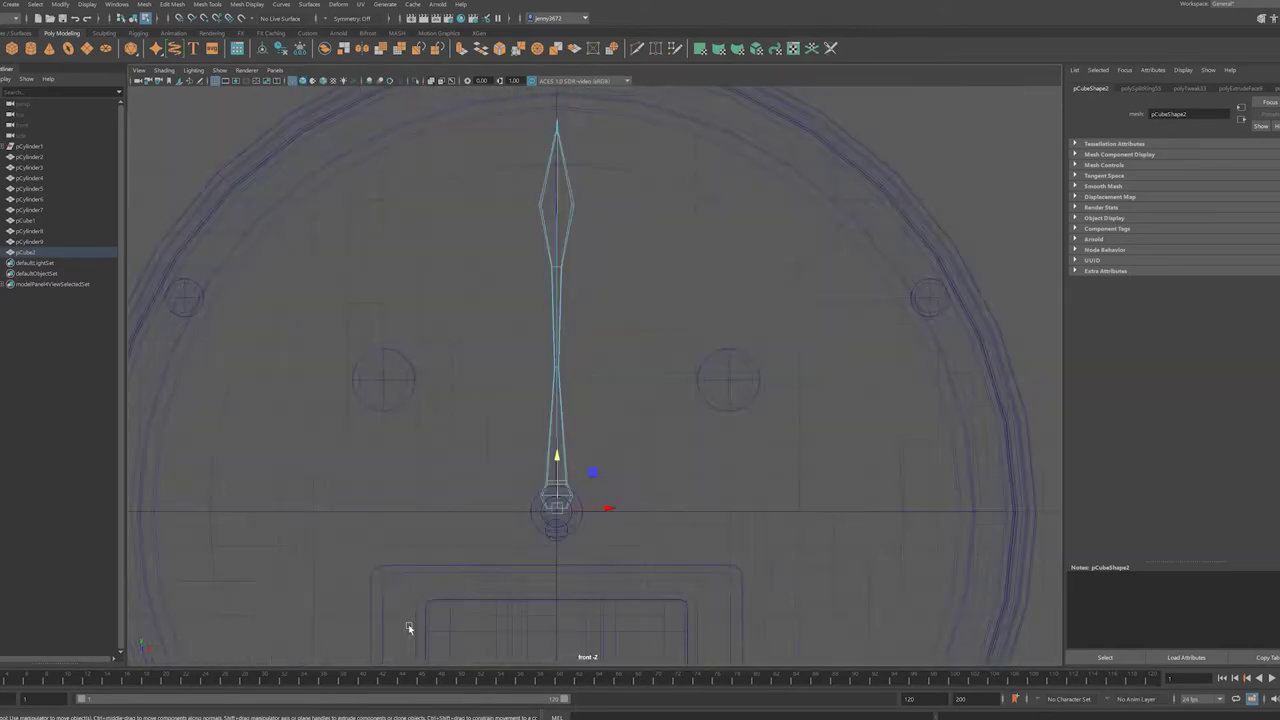
scroll(408, 624, down, 3)
drag(551, 404, 524, 428)
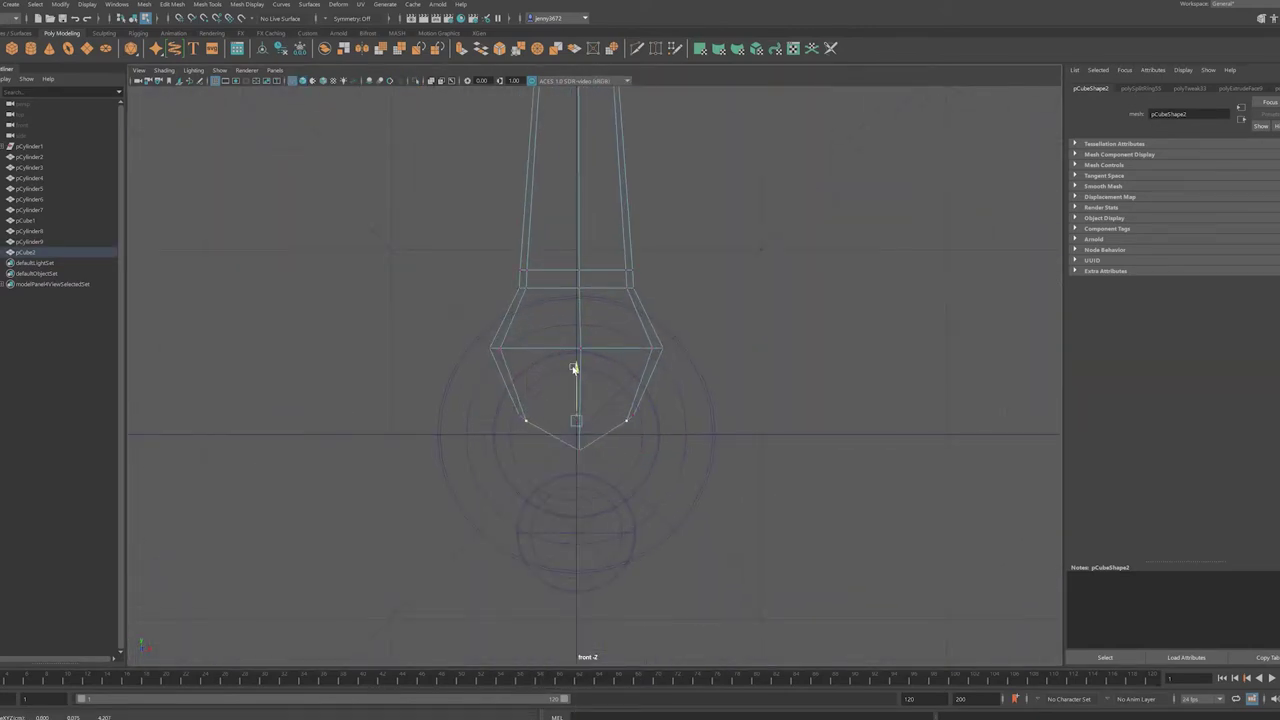
scroll(597, 349, down, 5)
scroll(585, 435, up, 5)
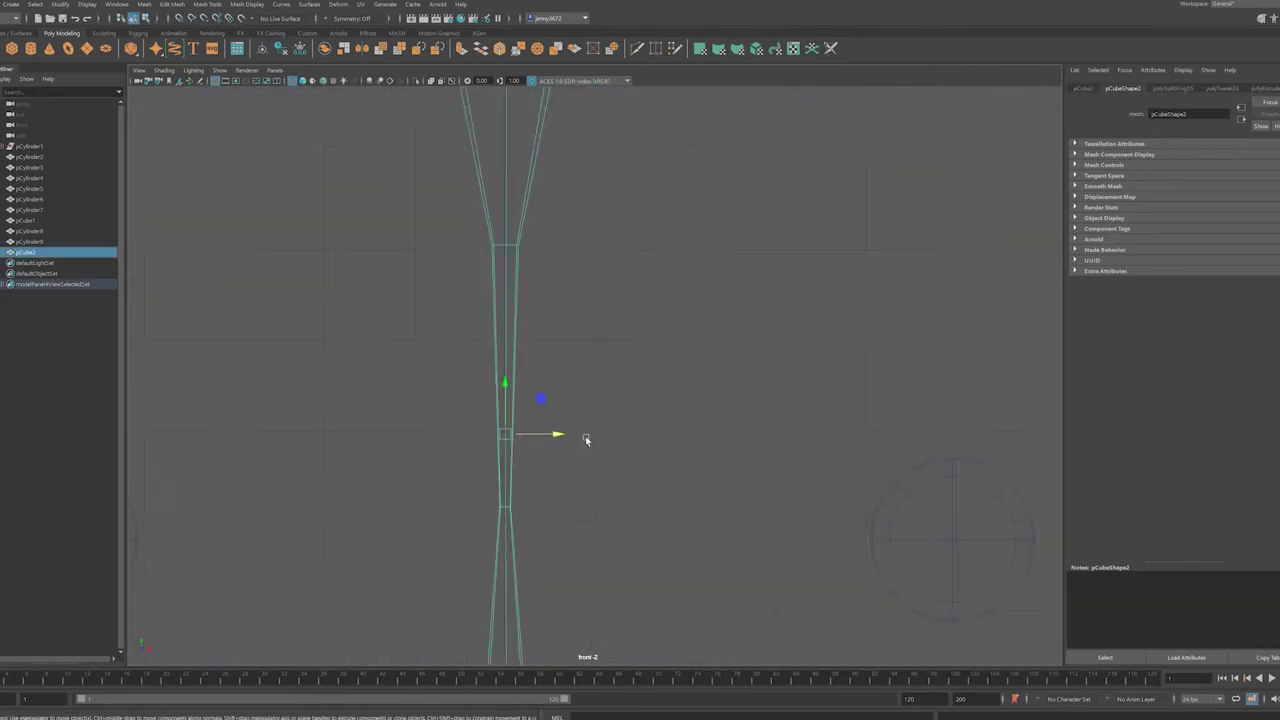
scroll(585, 435, down, 4)
key(space)
key(ctrl+1)
scroll(584, 443, down, 1)
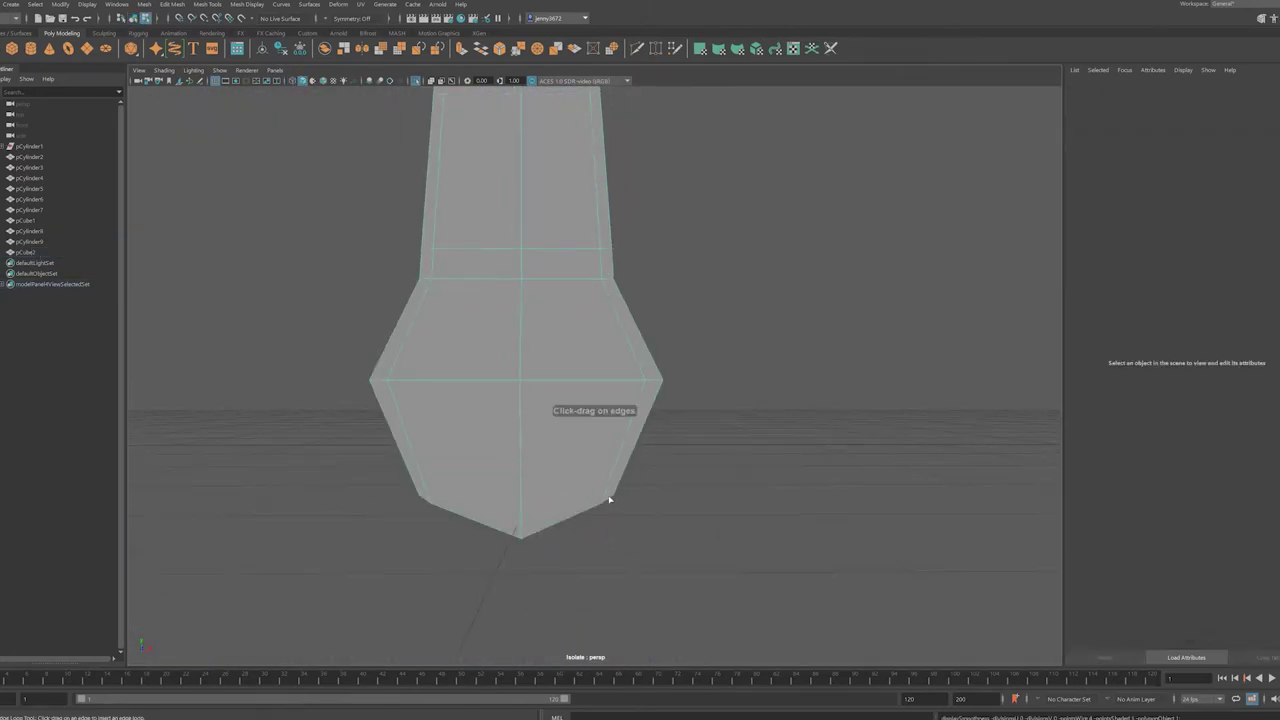
key(3)
- Move the lower base vertices to round the hand's end into a bulb
key(space)
key(space)
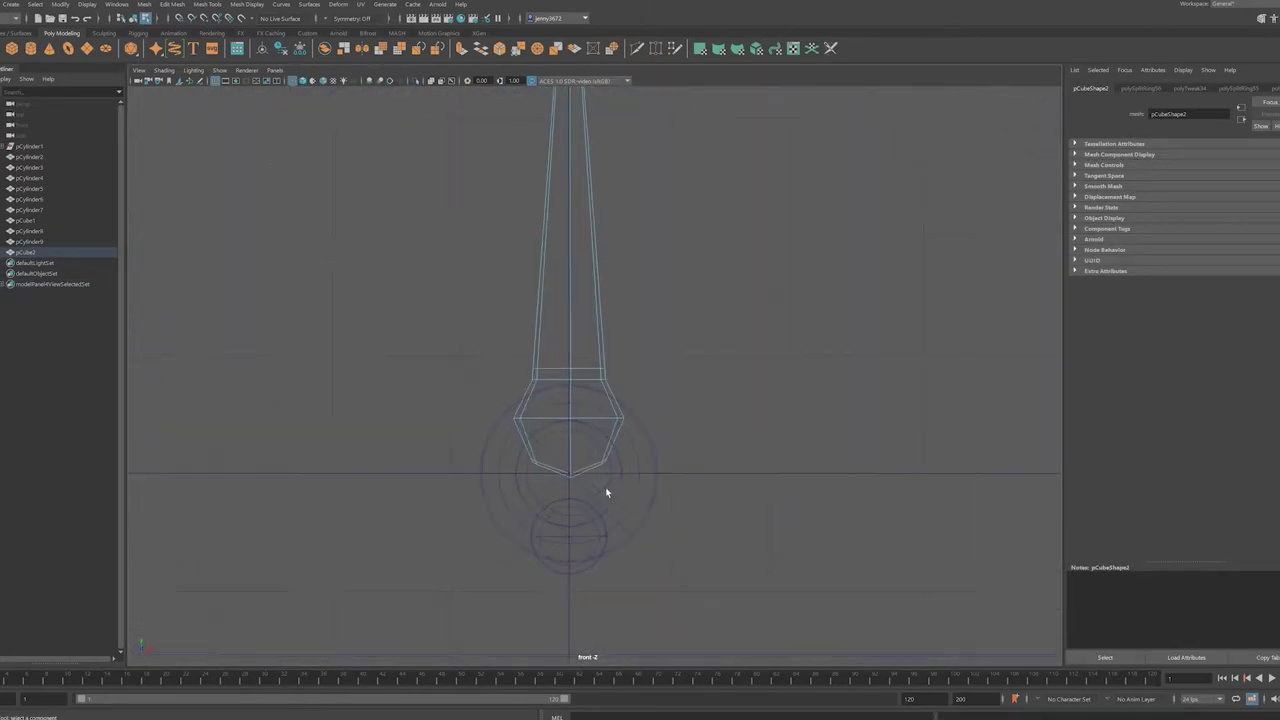
scroll(605, 491, up, 2)
right_drag(543, 443, 473, 493)
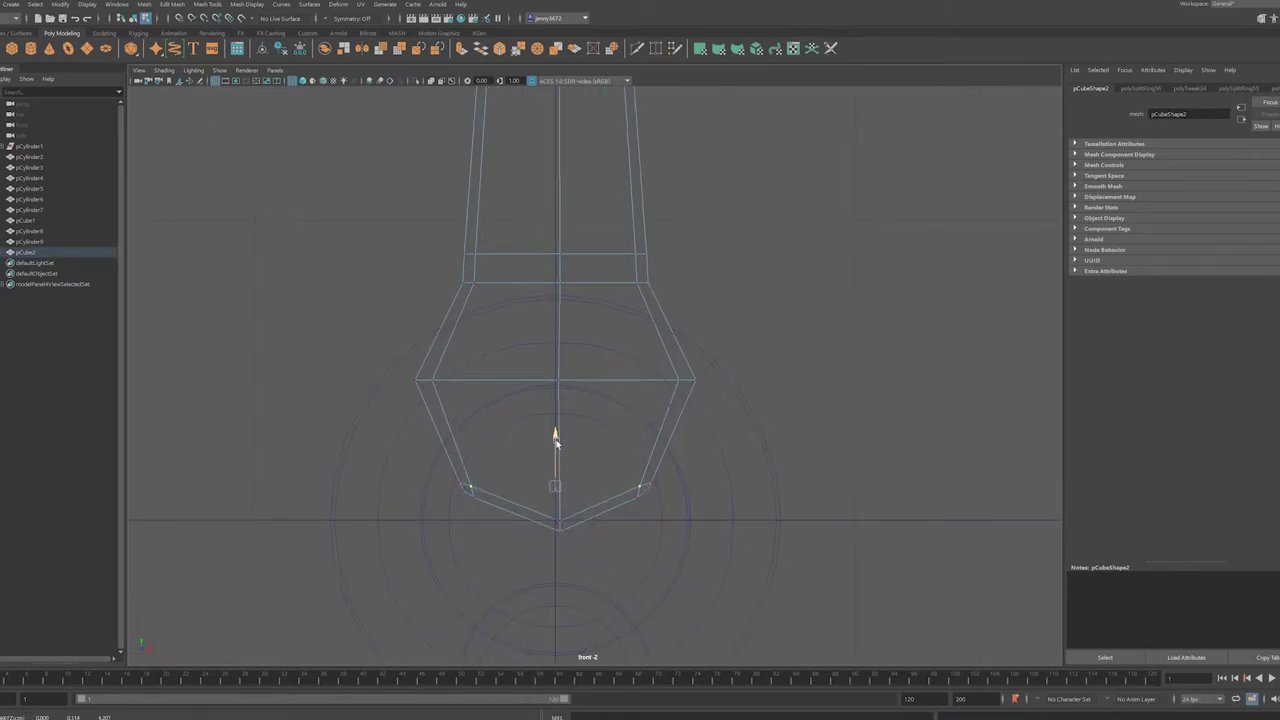
key(space)
key(space)
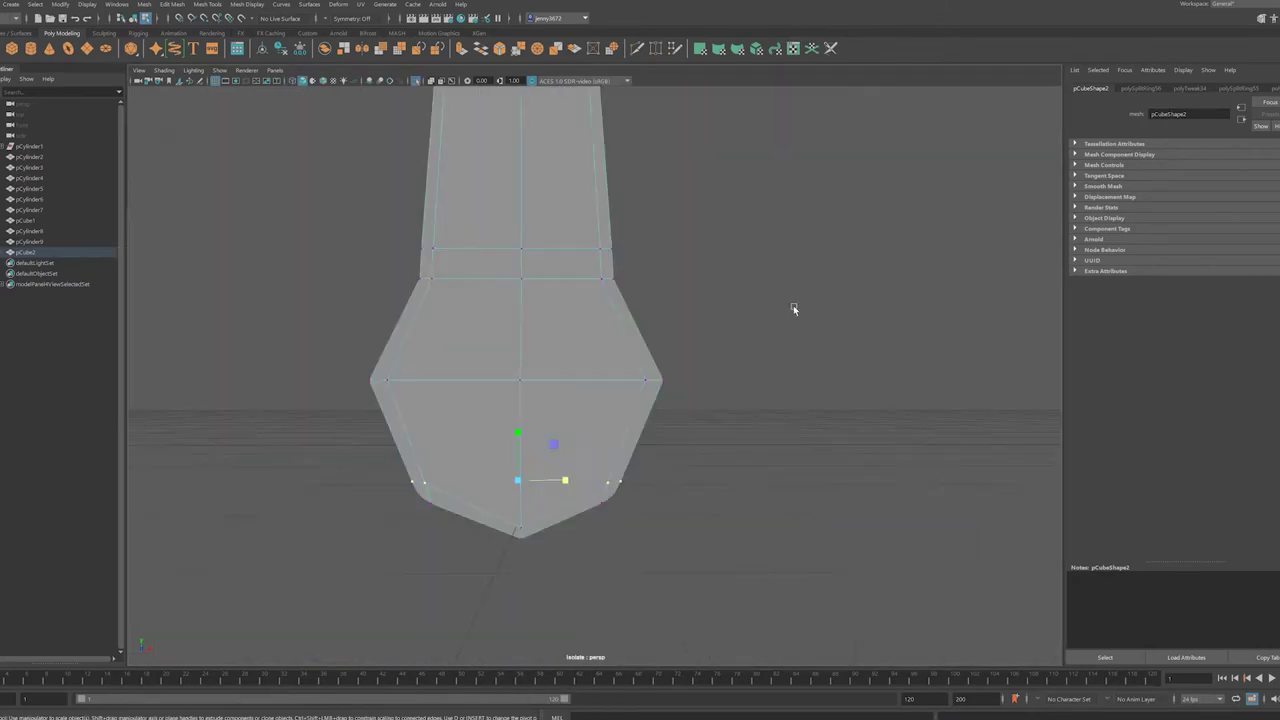
key(space)
key(space)
drag(451, 449, 604, 478)
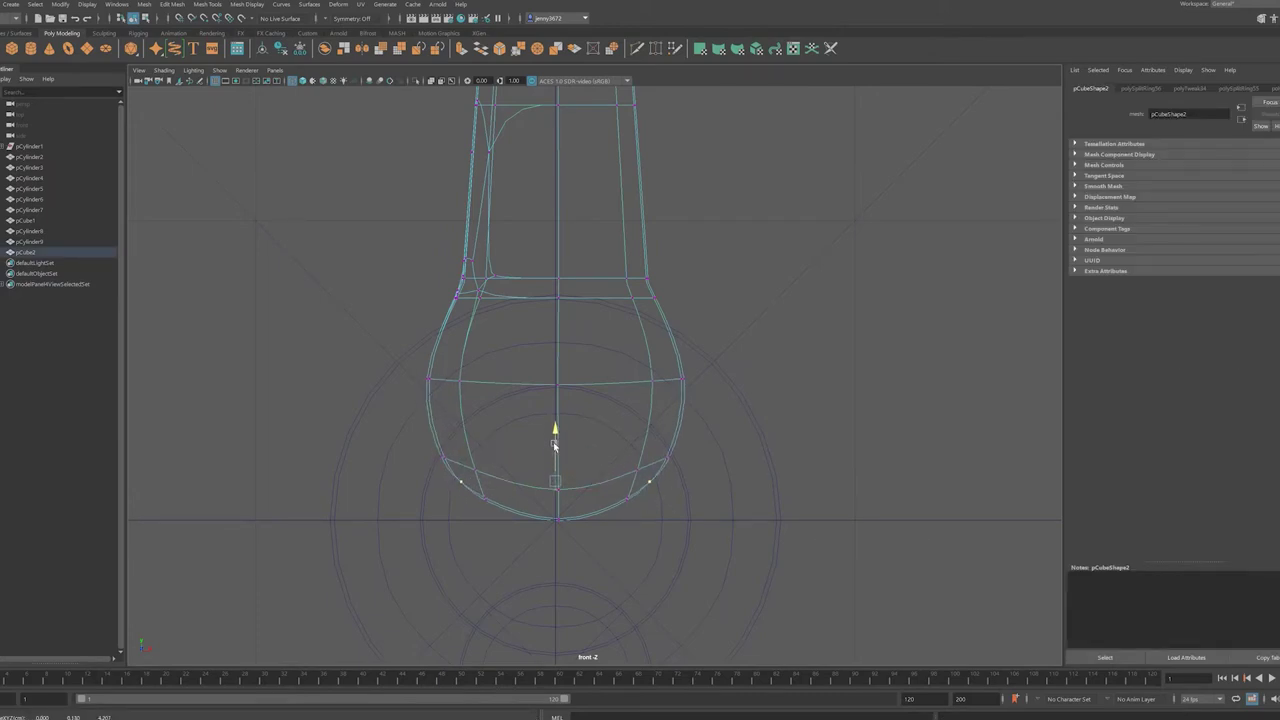
key(F8)
- Check the rounded bulb end in the front, four-view and isolated perspective views
key(space)
key(space)
scroll(586, 143, down, 3)
scroll(590, 258, down, 2)
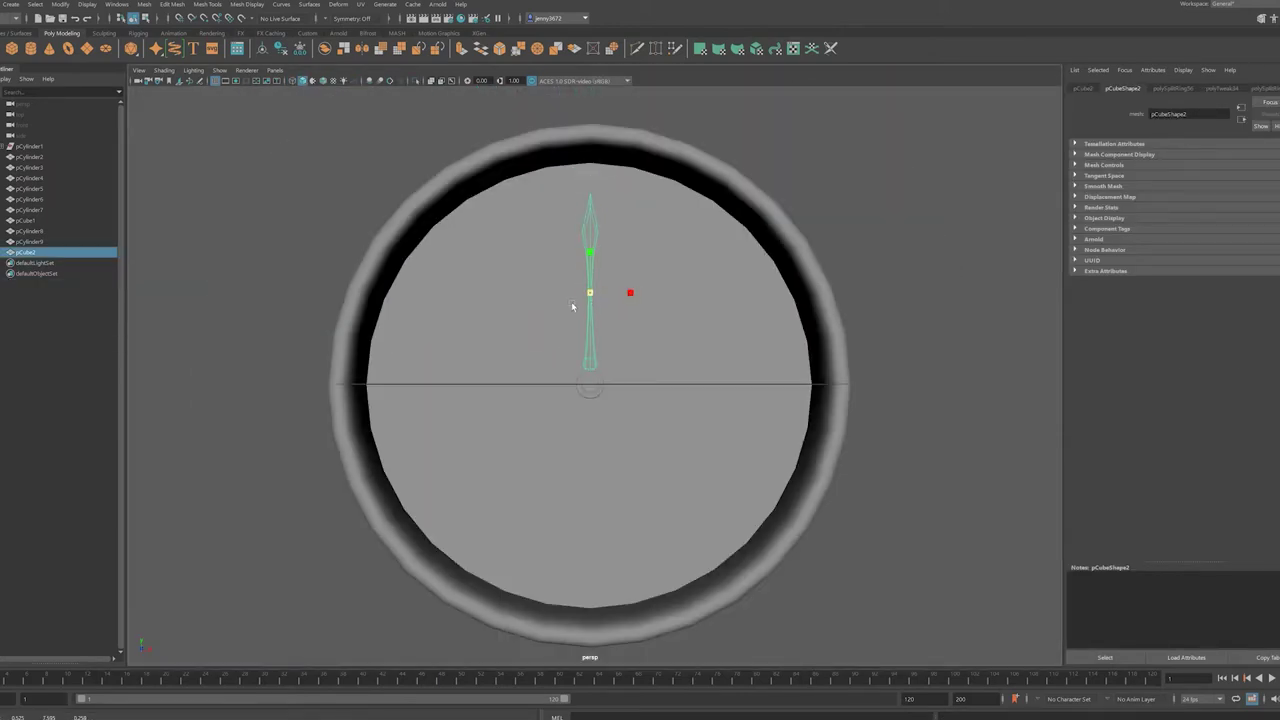
key(space)
key(space)
scroll(601, 369, up, 3)
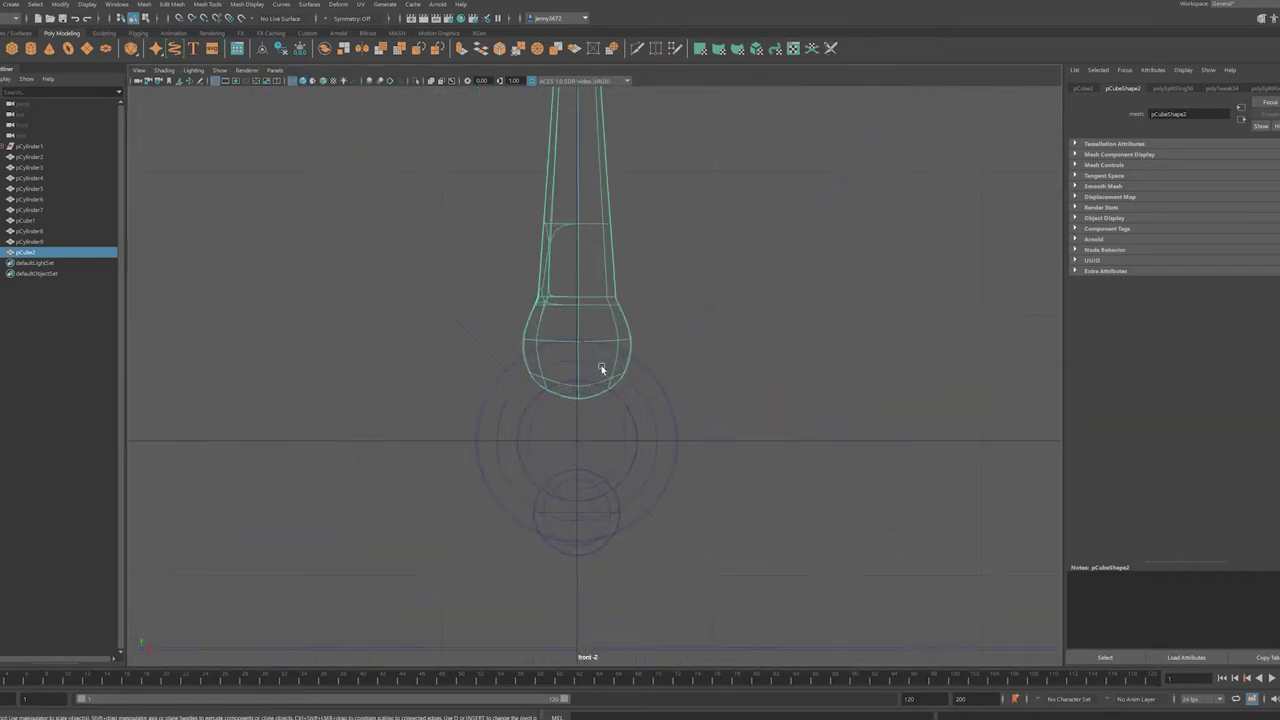
key(space)
key(space)
key(ctrl+1)
scroll(618, 431, up, 3)
mouse_move(618, 431)
alt+mouse_down()
mouse_move(561, 399)
mouse_move(634, 403)
mouse_move(611, 337)
alt+mouse_up()
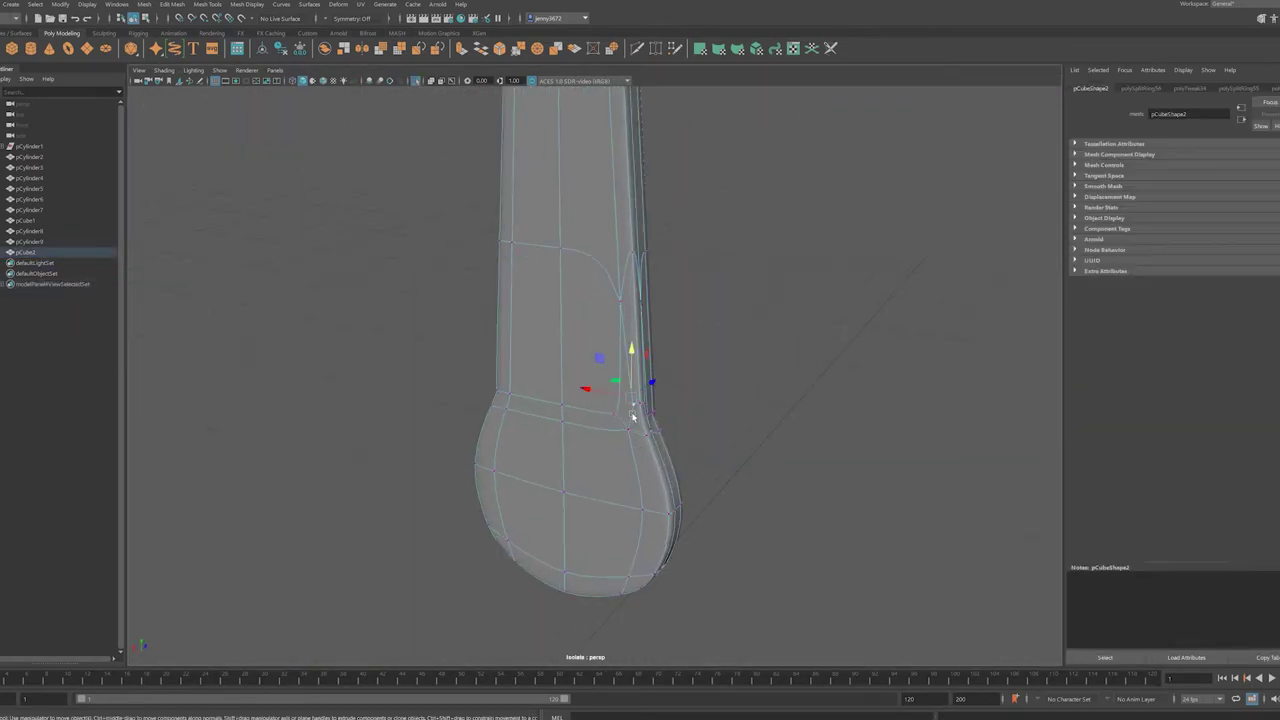
- Merge the vertices along the open seam to close the gap in the hand
mouse_move(632, 416)
alt+mouse_down()
mouse_move(612, 405)
mouse_move(617, 503)
mouse_move(629, 443)
alt+mouse_up()
key(6)
right_click(606, 354)
click(606, 330)
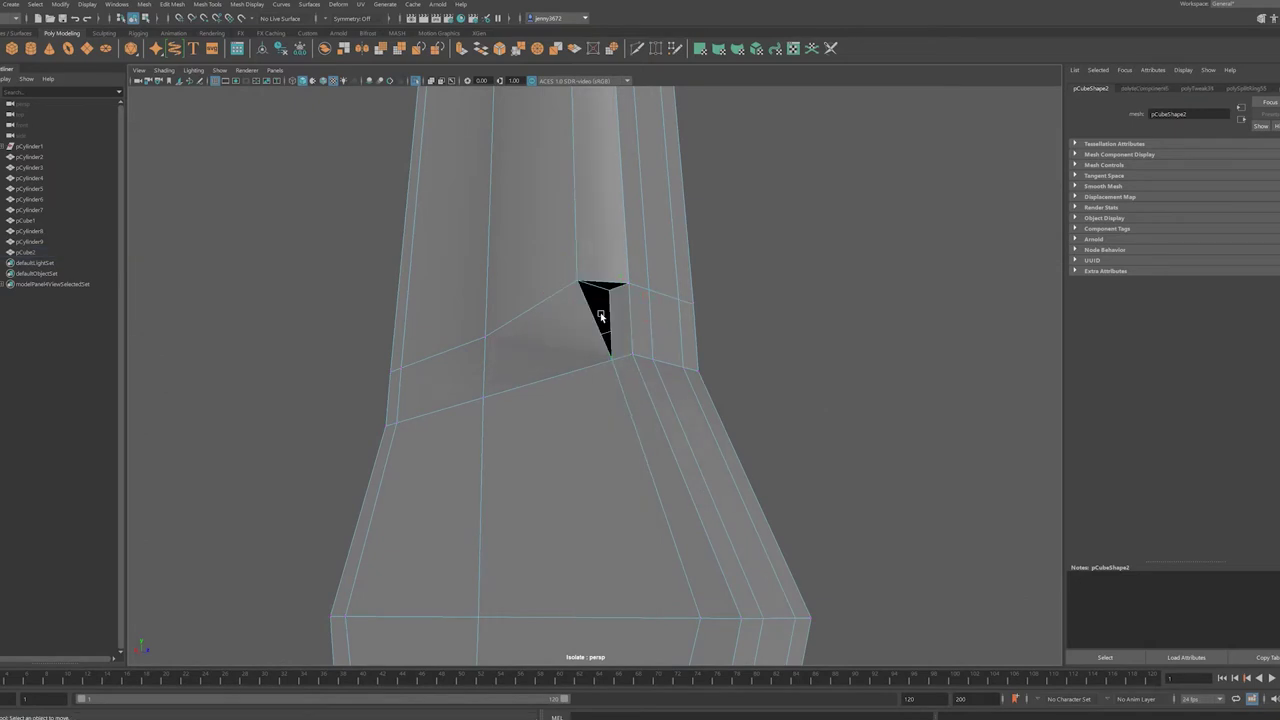
mouse_move(606, 330)
alt+mouse_down()
mouse_move(558, 218)
mouse_move(561, 237)
alt+mouse_up()
right_drag(543, 323, 491, 297)
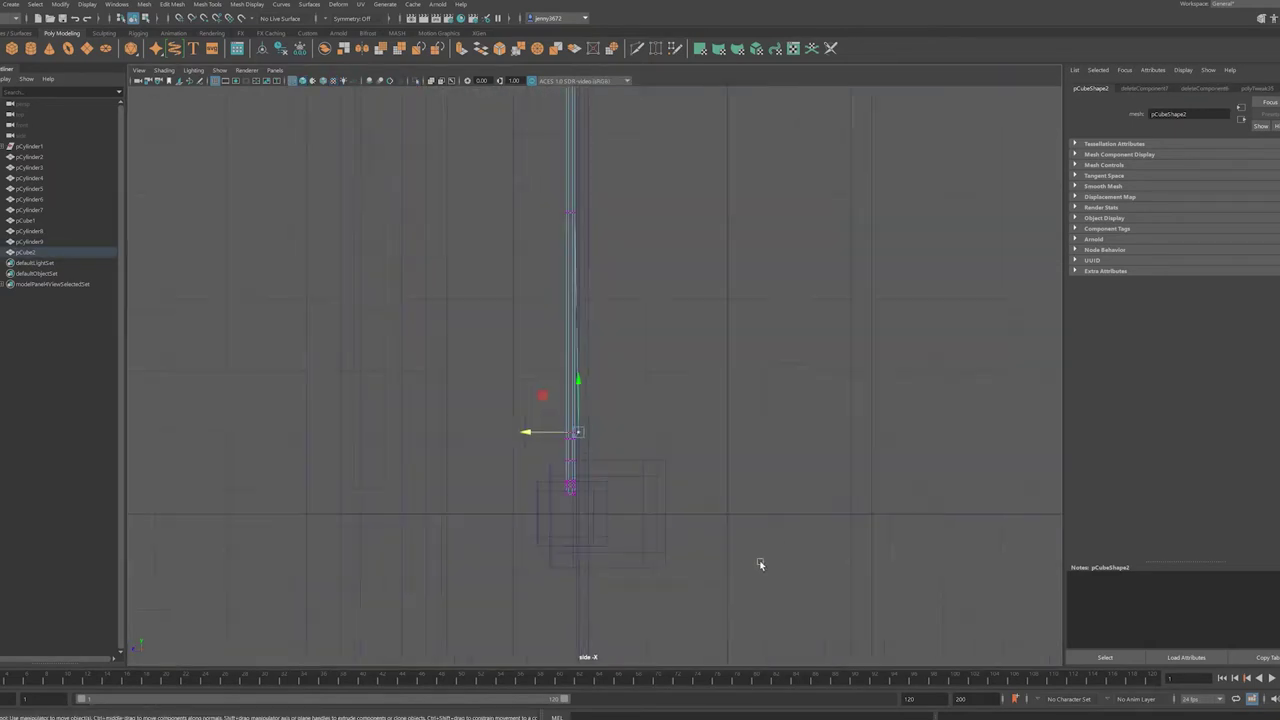
alt+middle_drag(763, 563, 524, 416)
key(space)
key(space)
click(172, 4)
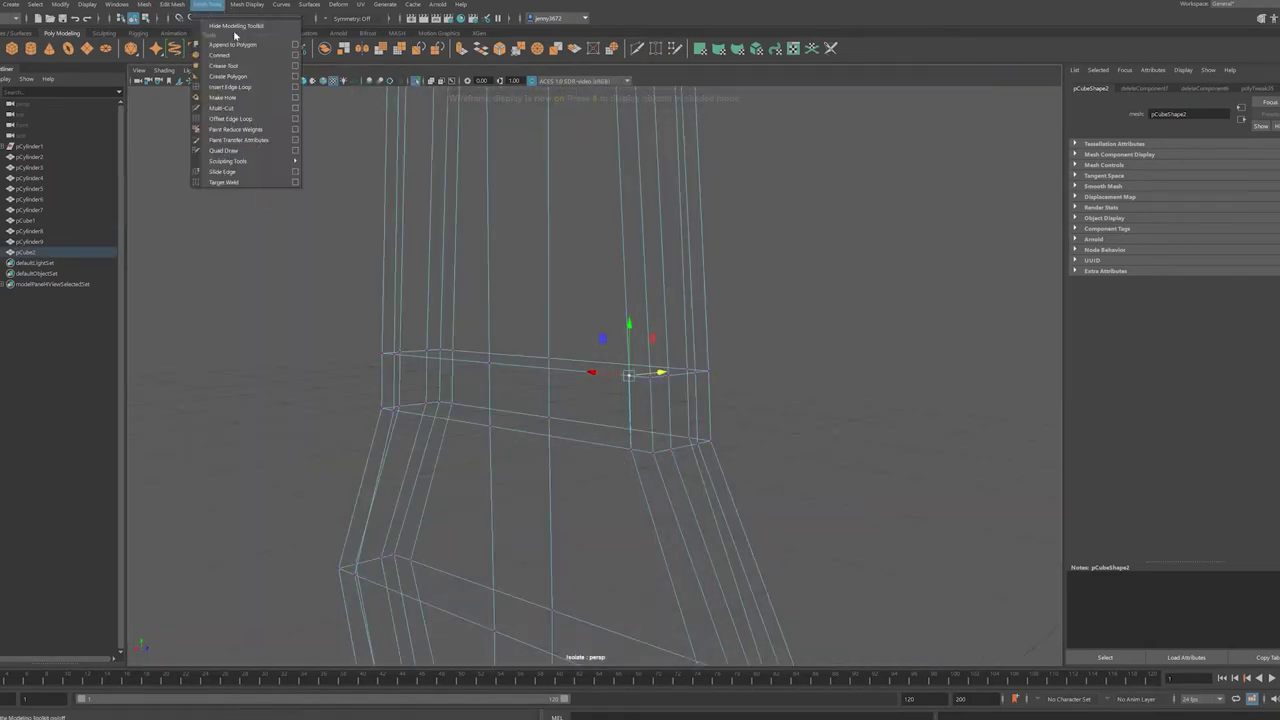
click(193, 121)
key(5)
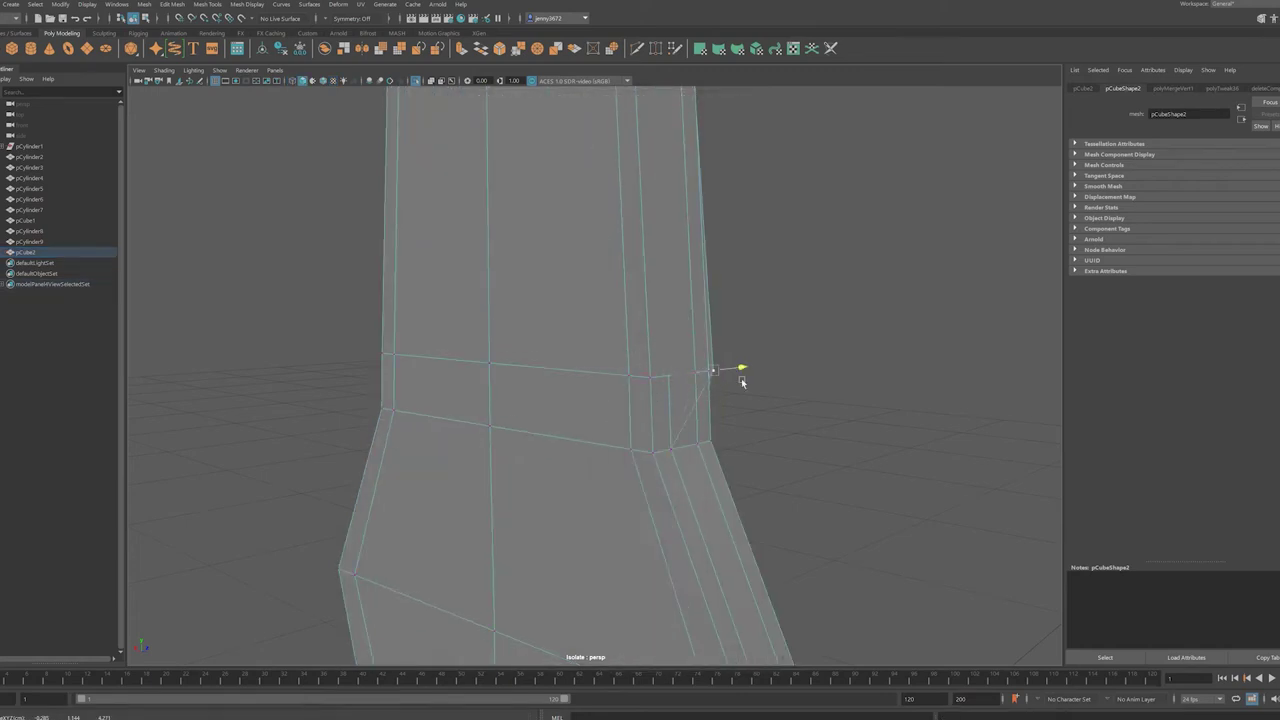
mouse_move(742, 382)
alt+mouse_down()
mouse_move(548, 320)
mouse_move(706, 337)
mouse_move(532, 362)
mouse_move(623, 374)
mouse_move(611, 440)
mouse_move(526, 400)
mouse_move(634, 437)
mouse_move(549, 327)
alt+mouse_up()
- Merge the stray vertices near the bend of the hand
scroll(578, 413, up, 3)
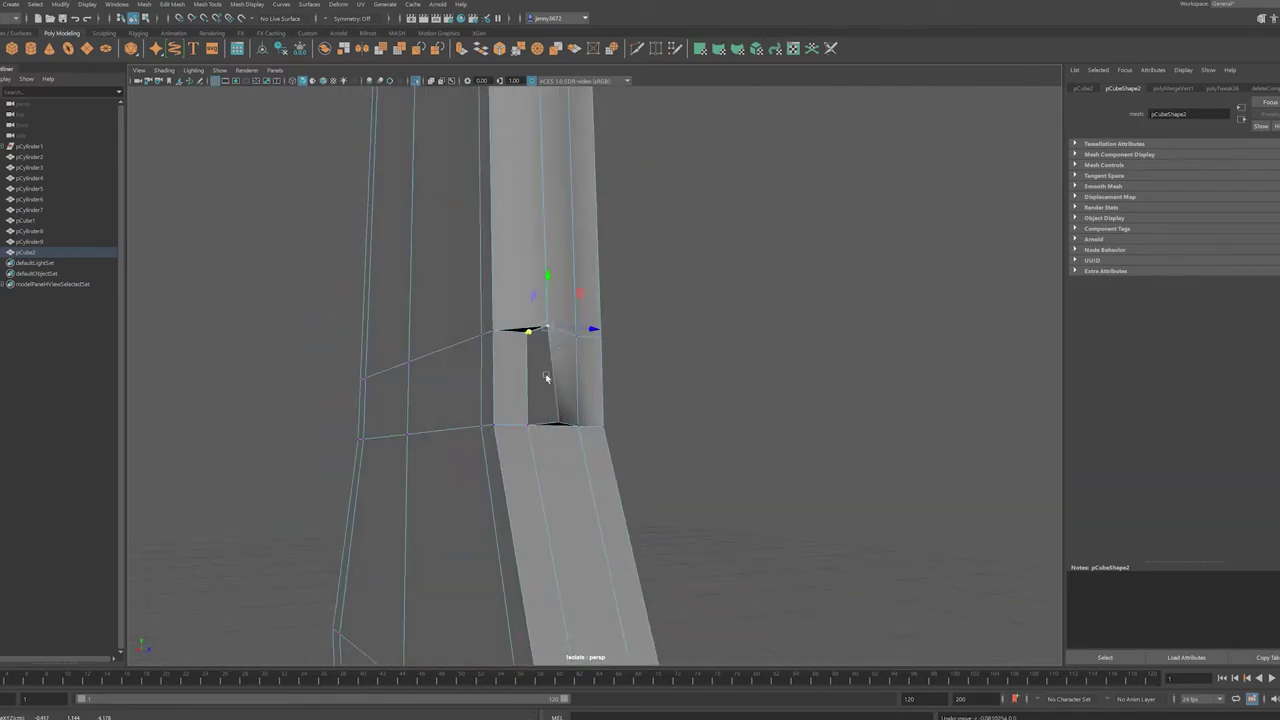
mouse_move(535, 389)
alt+mouse_down()
mouse_move(655, 358)
mouse_move(738, 371)
mouse_move(403, 429)
mouse_move(490, 531)
mouse_move(614, 420)
mouse_move(609, 451)
mouse_move(589, 374)
alt+mouse_up()
alt+shift+drag(779, 527, 474, 503)
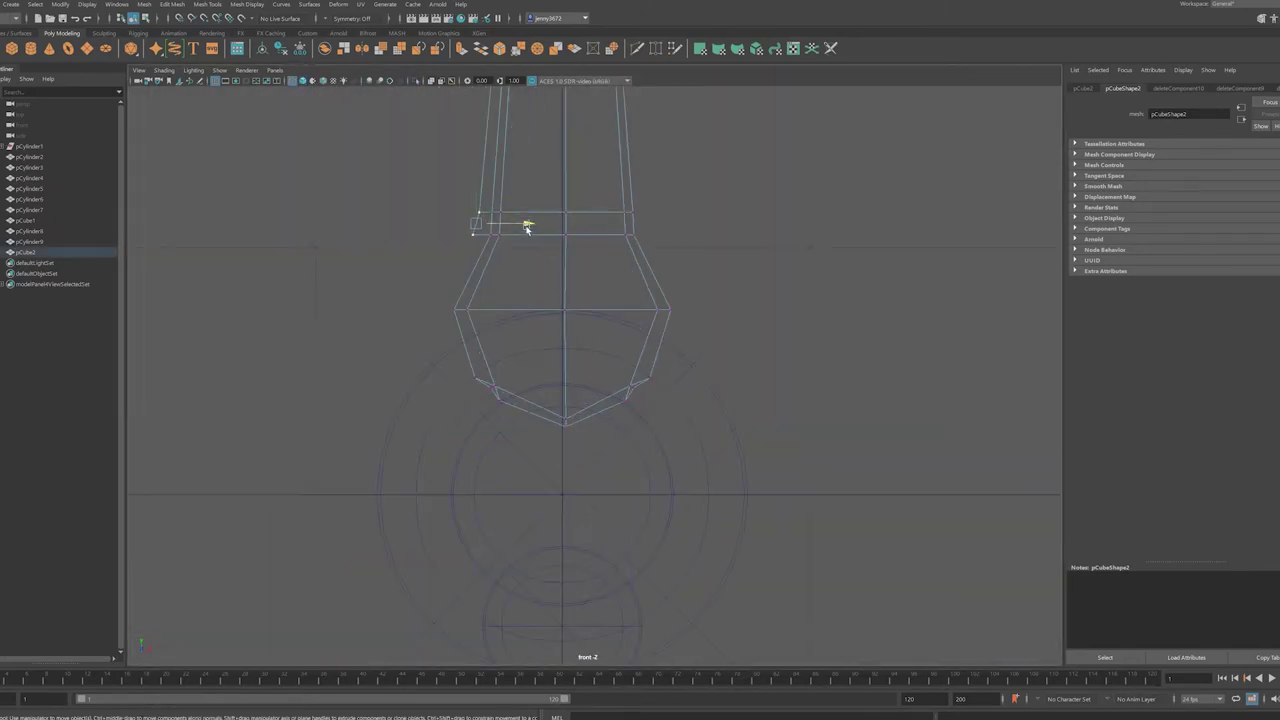
alt+drag(520, 228, 674, 471)
key(4)
click(172, 4)
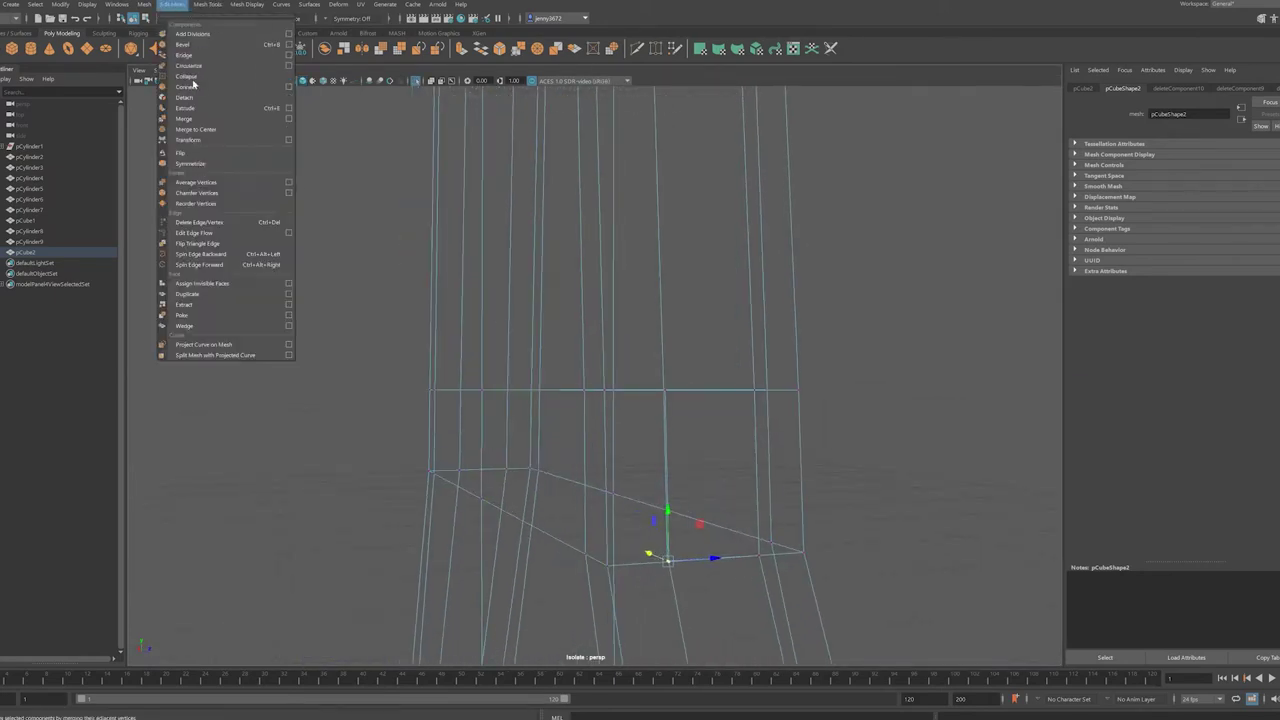
key(Escape)
click(172, 4)
click(229, 129)
mouse_move(666, 353)
alt+right_down()
mouse_move(785, 371)
mouse_move(674, 374)
alt+right_up()
- Insert an edge loop across the hand's wide section
click(700, 380)
alt+drag(700, 380, 586, 429)
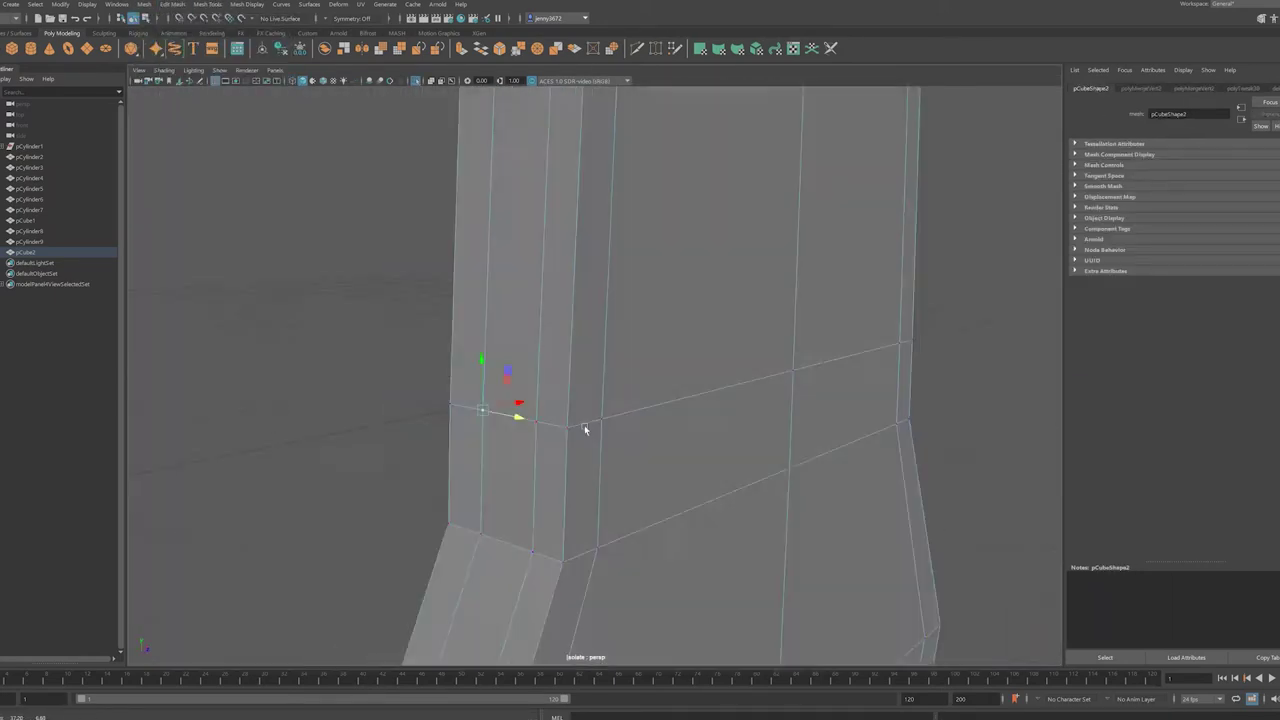
alt+middle_drag(586, 429, 661, 438)
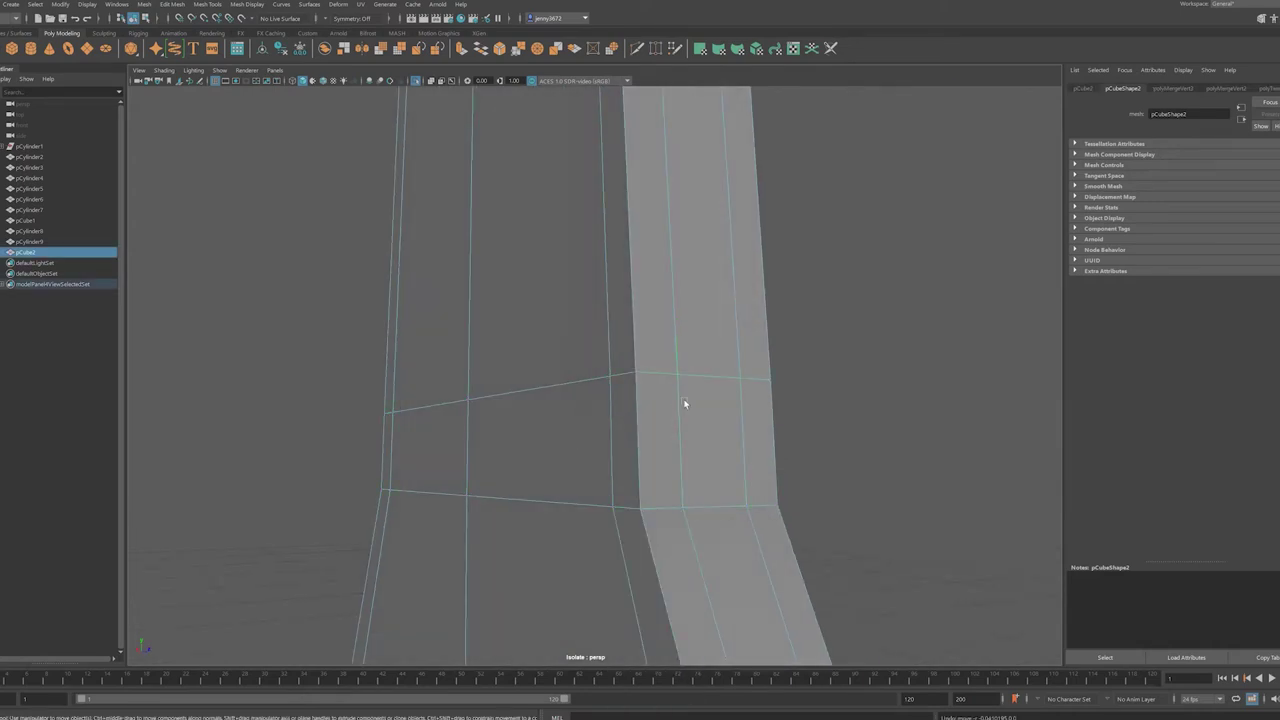
alt+drag(668, 404, 608, 346)
alt+right_drag(608, 346, 680, 346)
click(207, 4)
click(230, 90)
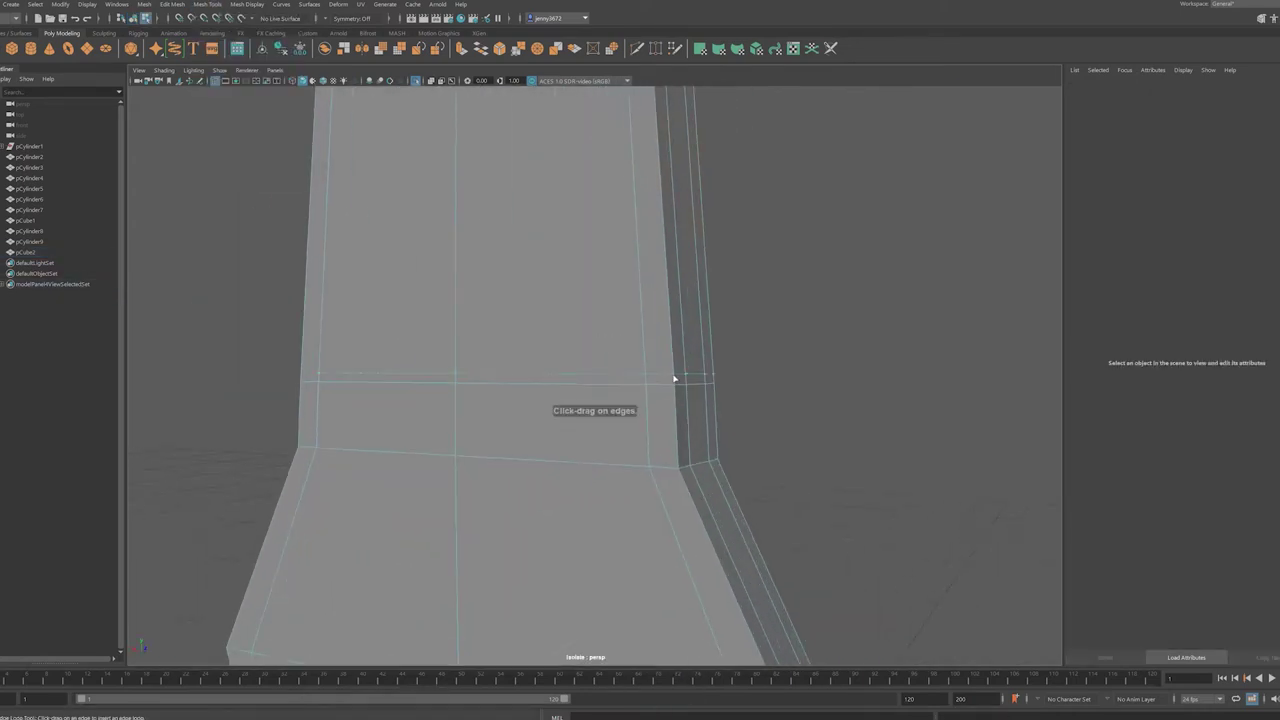
click(674, 374)
- Delete the lower faces of the hand mesh
alt+drag(583, 396, 710, 401)
mouse_move(710, 401)
alt+right_down()
mouse_move(851, 426)
mouse_move(743, 423)
alt+right_up()
mouse_move(743, 423)
alt+mouse_down()
mouse_move(757, 416)
mouse_move(681, 376)
alt+mouse_up()
mouse_move(681, 376)
alt+right_down()
mouse_move(523, 397)
mouse_move(643, 440)
mouse_move(836, 609)
alt+right_up()
key(Delete)
scroll(490, 385, up, 2)
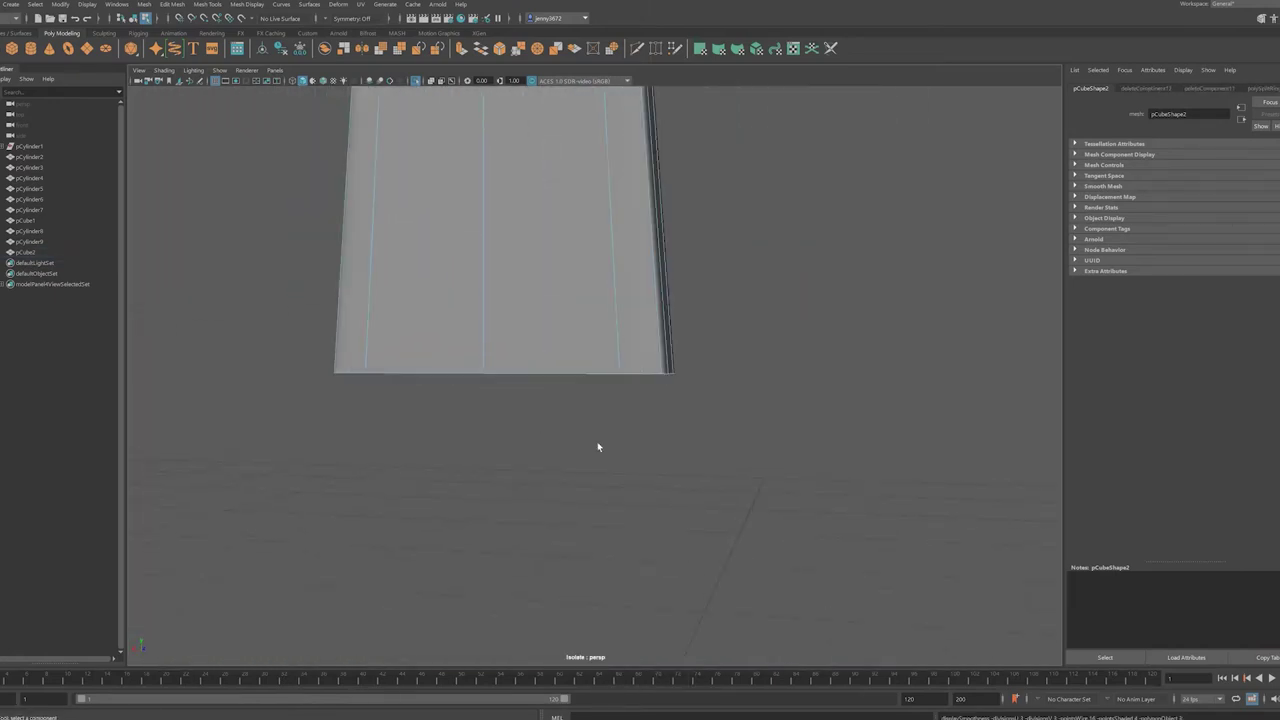
- Draw a new polygon cylinder in the scene
alt+drag(598, 447, 606, 449)
alt+right_drag(606, 449, 600, 440)
alt+drag(600, 440, 549, 397)
- Rotate the new cylinder 90° in X and scale it into a thin upright disc
shift+right_drag(549, 397, 725, 510)
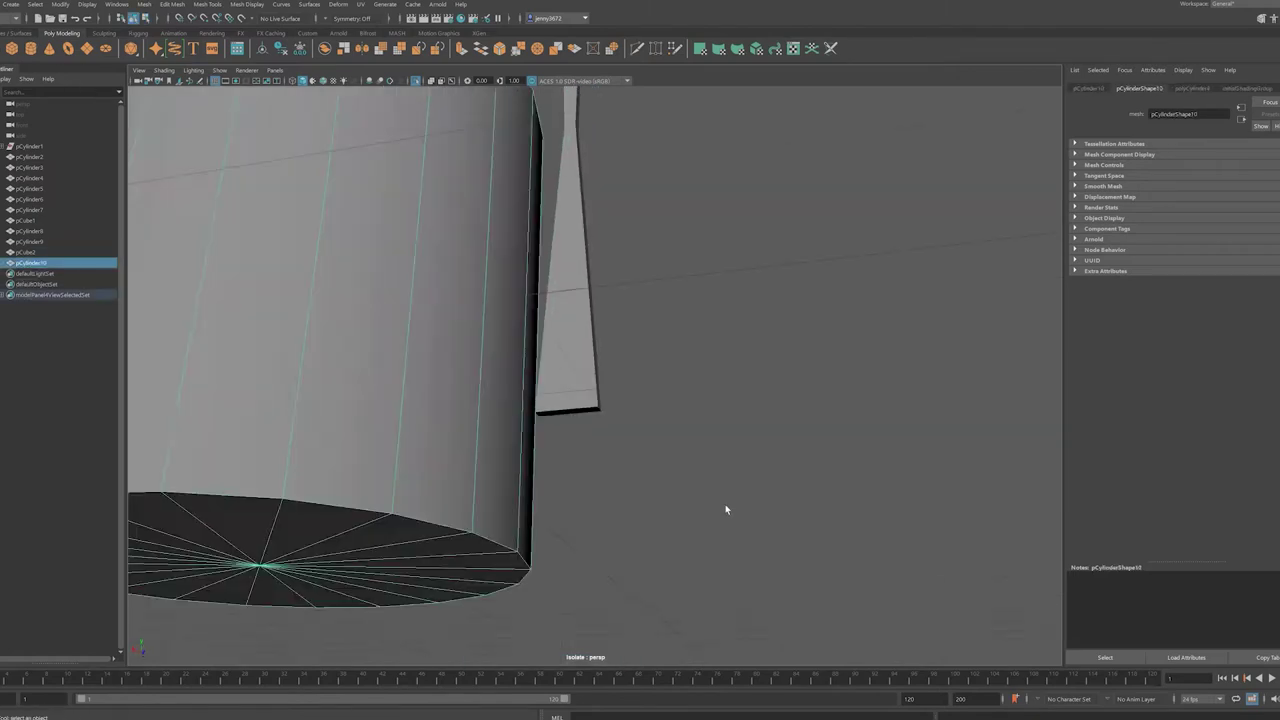
key(f)
click(1186, 87)
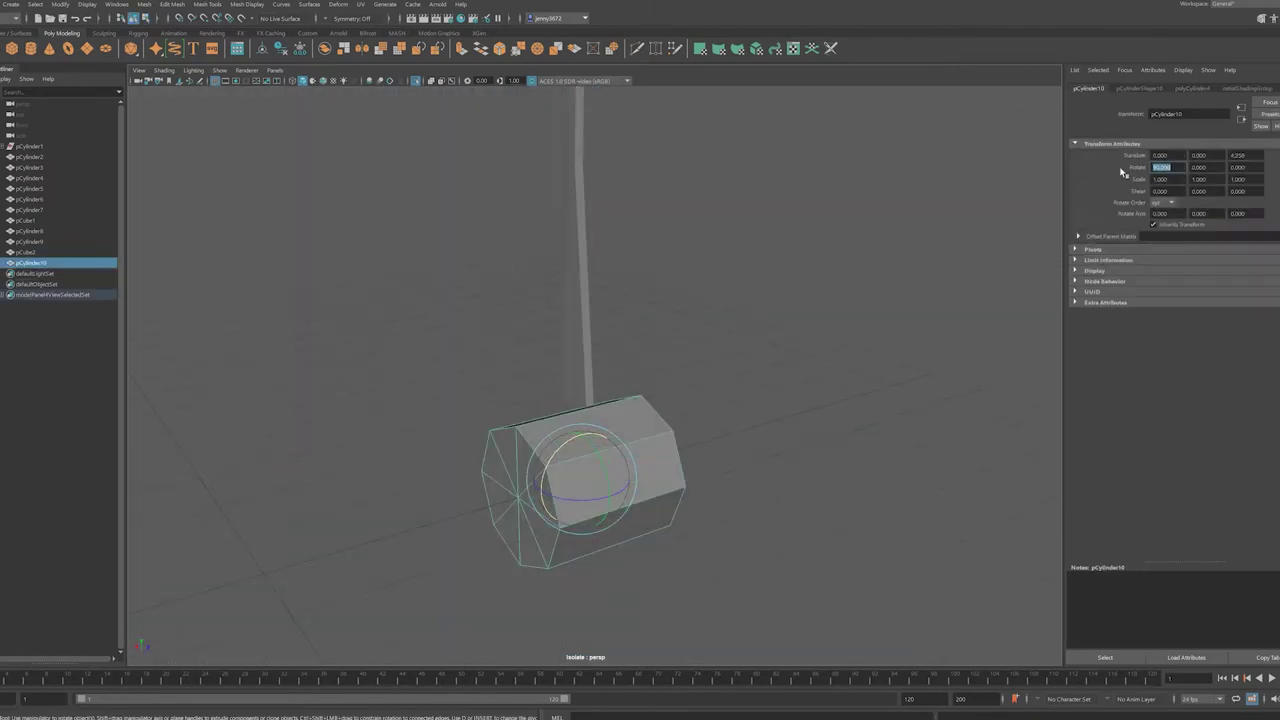
key(r)
key(space)
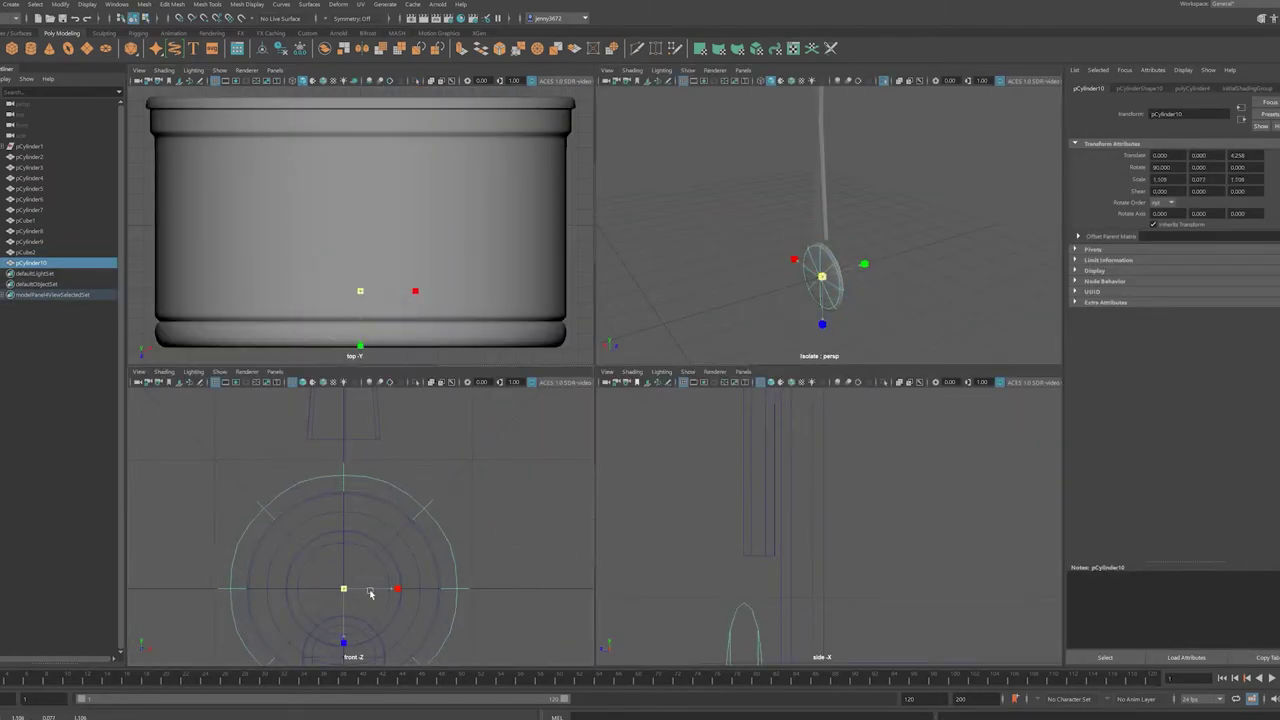
key(space)
alt+drag(669, 466, 583, 443)
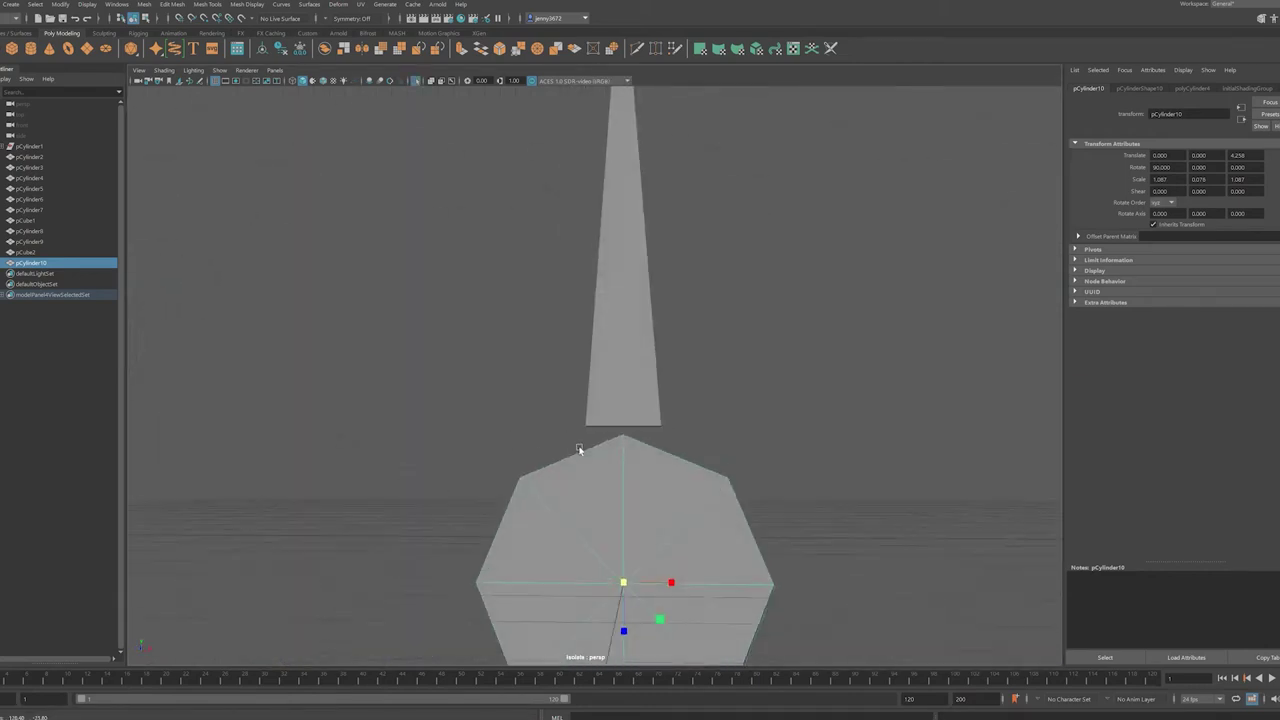
key(space)
key(space)
key(ctrl+1)
- Move the thin disc to the base of the clock hand
click(595, 209)
click(593, 205)
scroll(593, 205, down, 3)
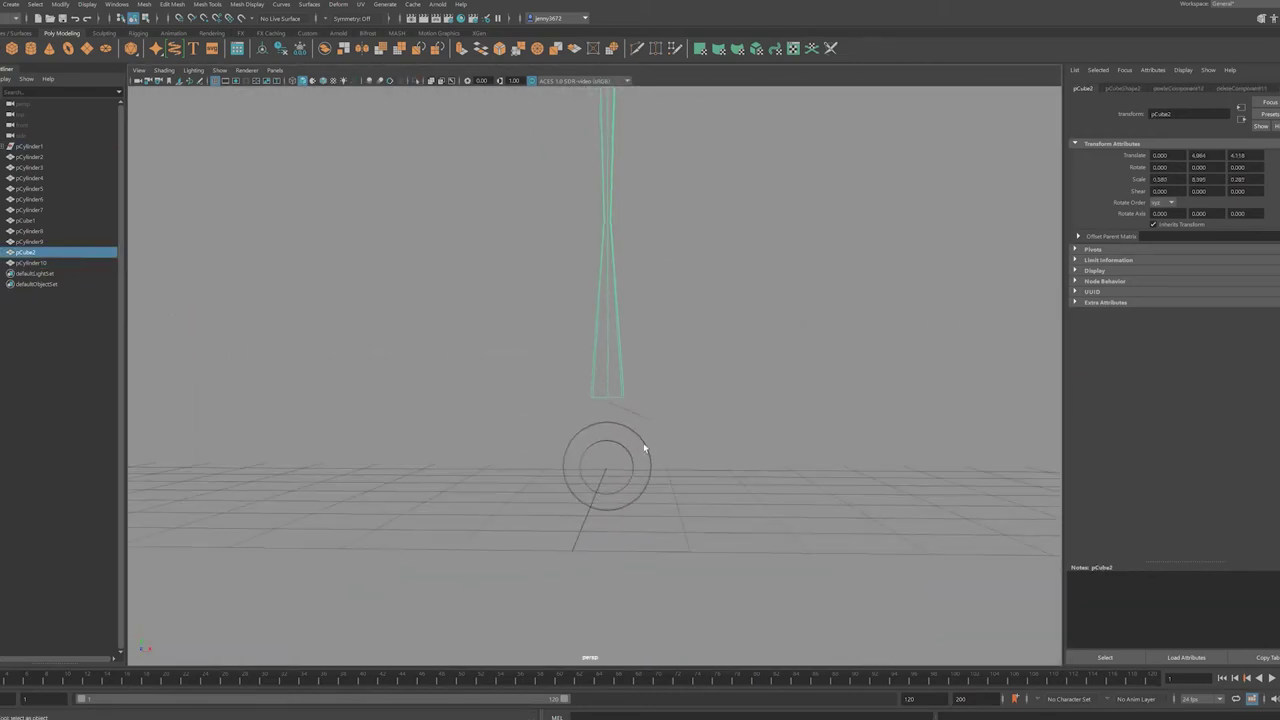
key(w)
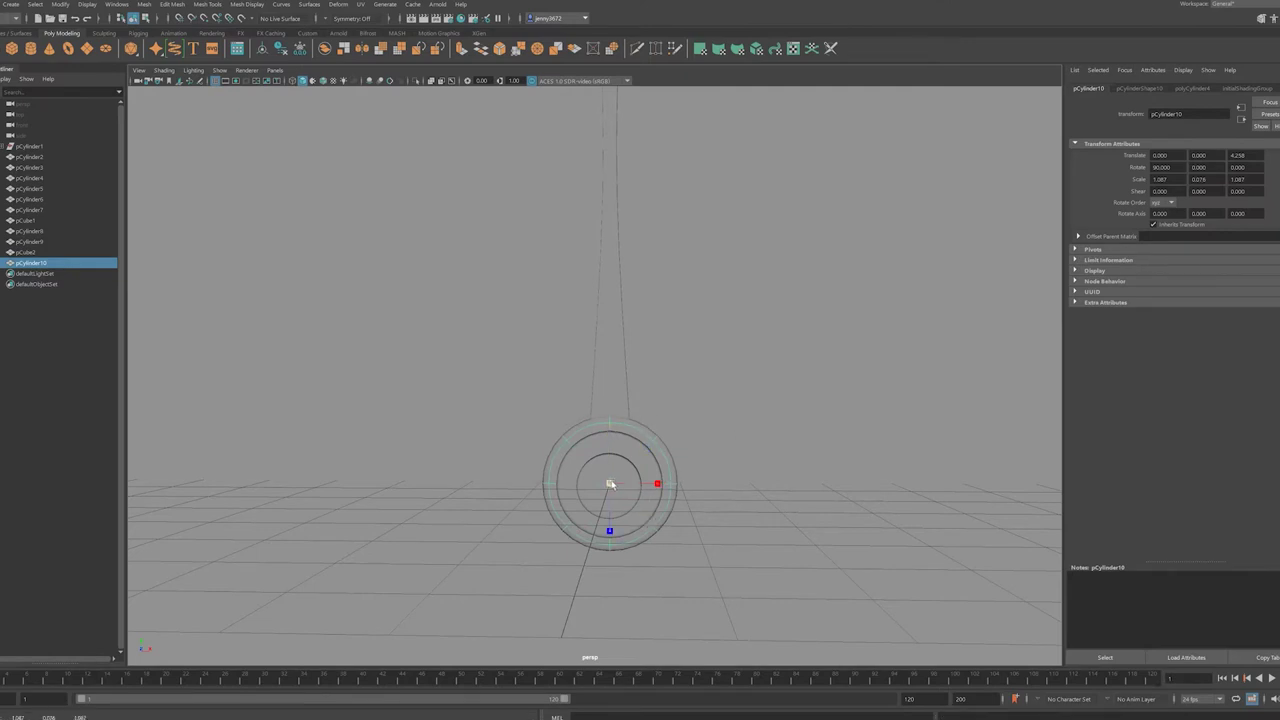
mouse_move(598, 488)
alt+shift+mouse_down()
mouse_move(740, 420)
mouse_move(666, 491)
mouse_move(668, 468)
alt+shift+mouse_up()
scroll(668, 464, up, 5)
key(w)
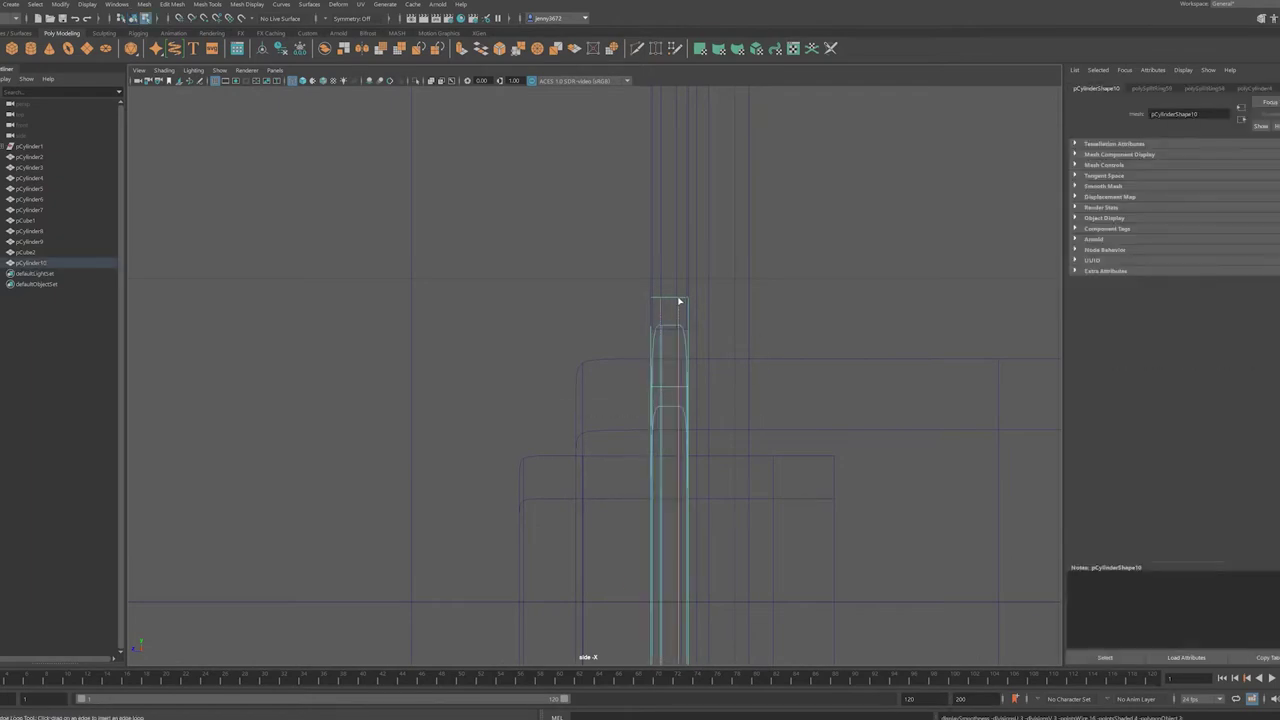
alt+drag(677, 300, 723, 462)
click(586, 410)
alt+drag(514, 517, 600, 450)
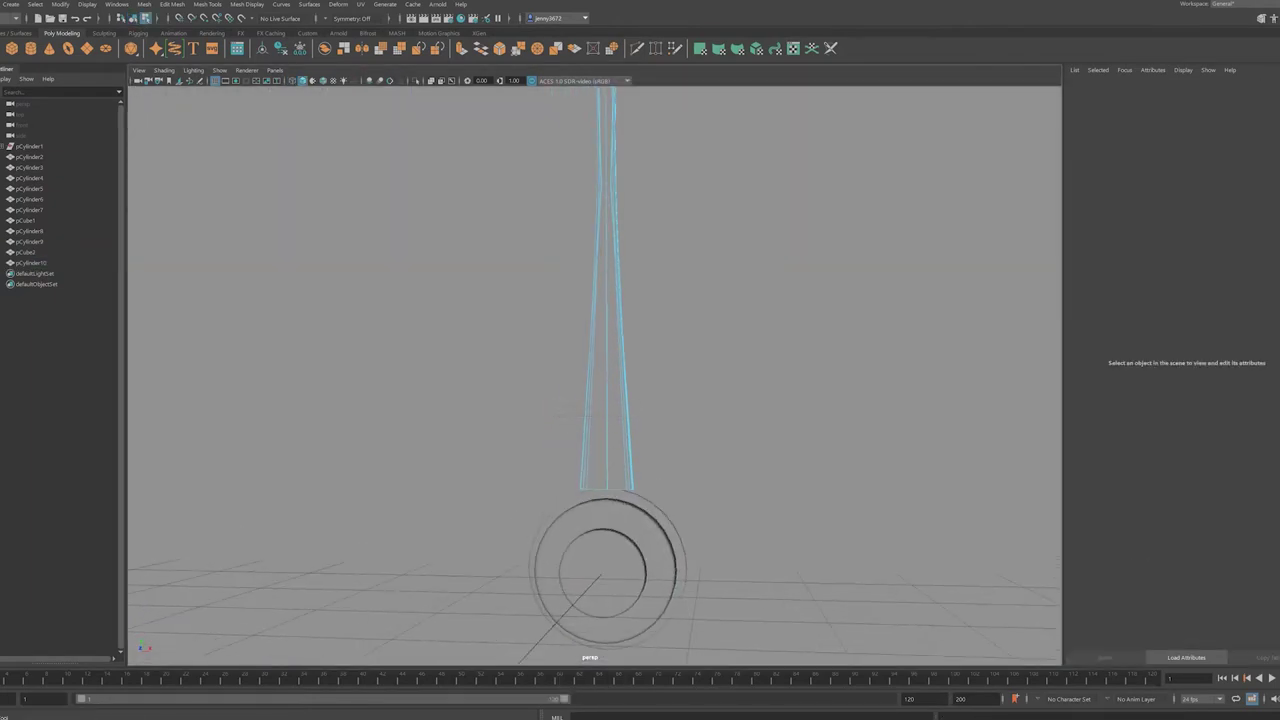
key(space)
scroll(608, 400, down, 3)
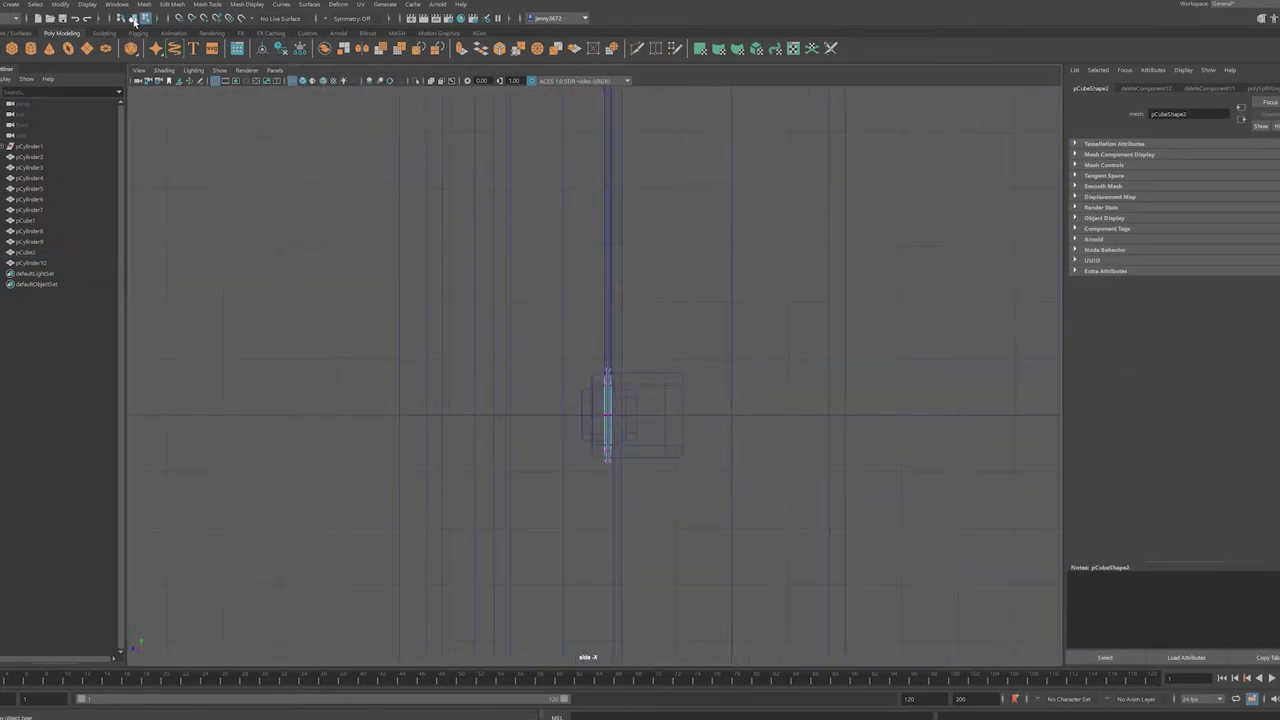
scroll(597, 495, up, 3)
- Insert an extra edge loop around the disc's rim and check it in isolation
click(634, 480)
key(r)
key(ctrl+1)
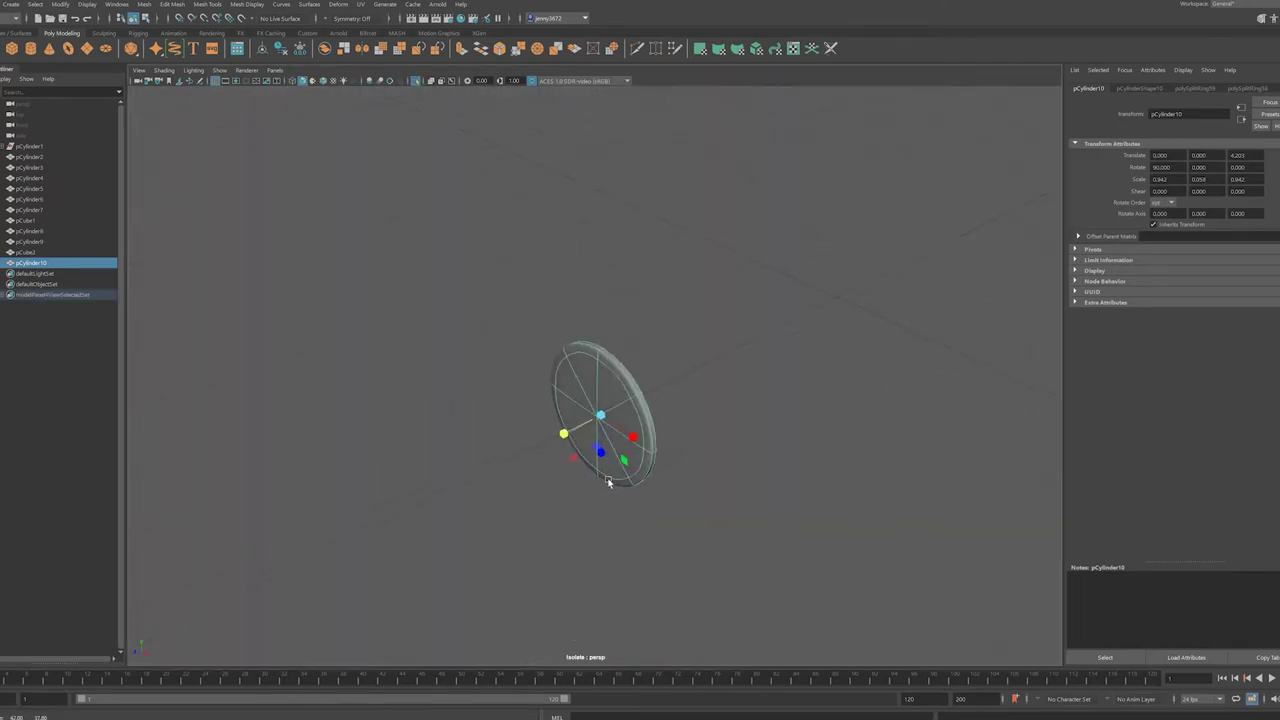
alt+drag(609, 434, 609, 449)
click(616, 443)
alt+drag(480, 330, 563, 343)
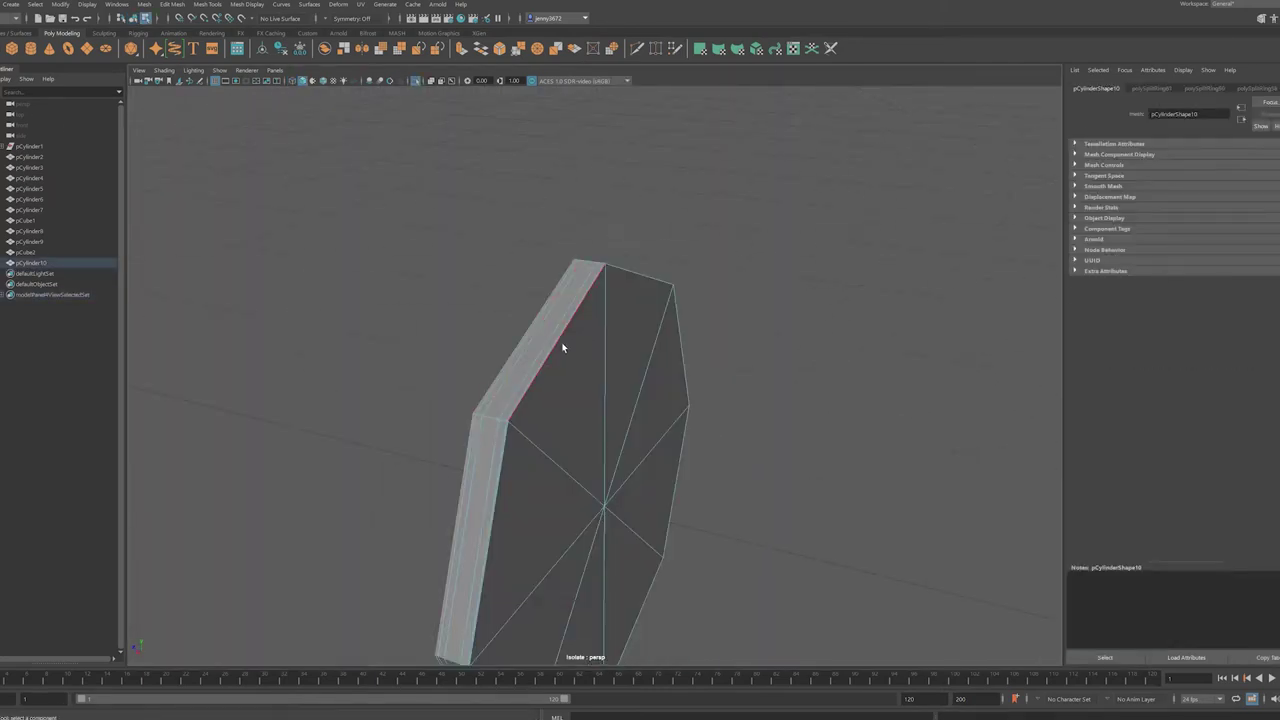
key(r)
key(ctrl+1)
right_drag(650, 290, 610, 288)
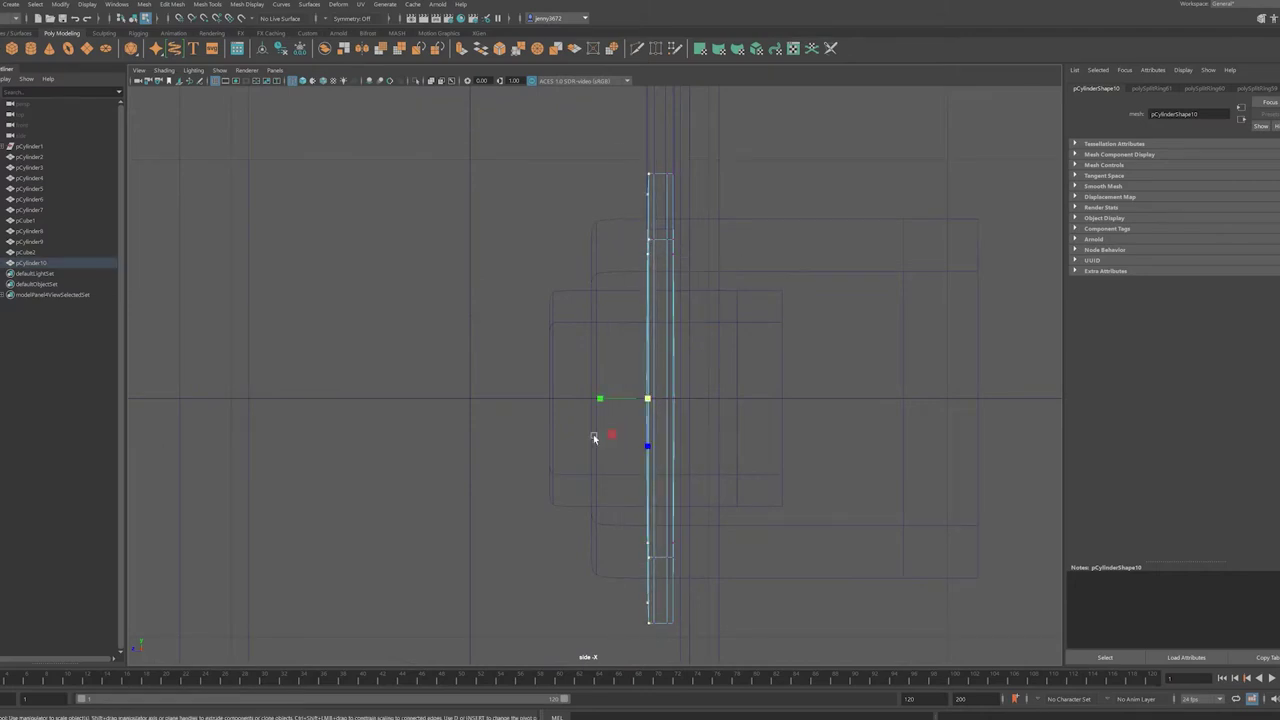
key(F8)
key(ctrl+1)
mouse_move(714, 406)
alt+mouse_down()
mouse_move(750, 400)
mouse_move(757, 334)
mouse_move(771, 443)
mouse_move(785, 450)
alt+mouse_up()
key(ctrl+1)
key(ctrl+1)
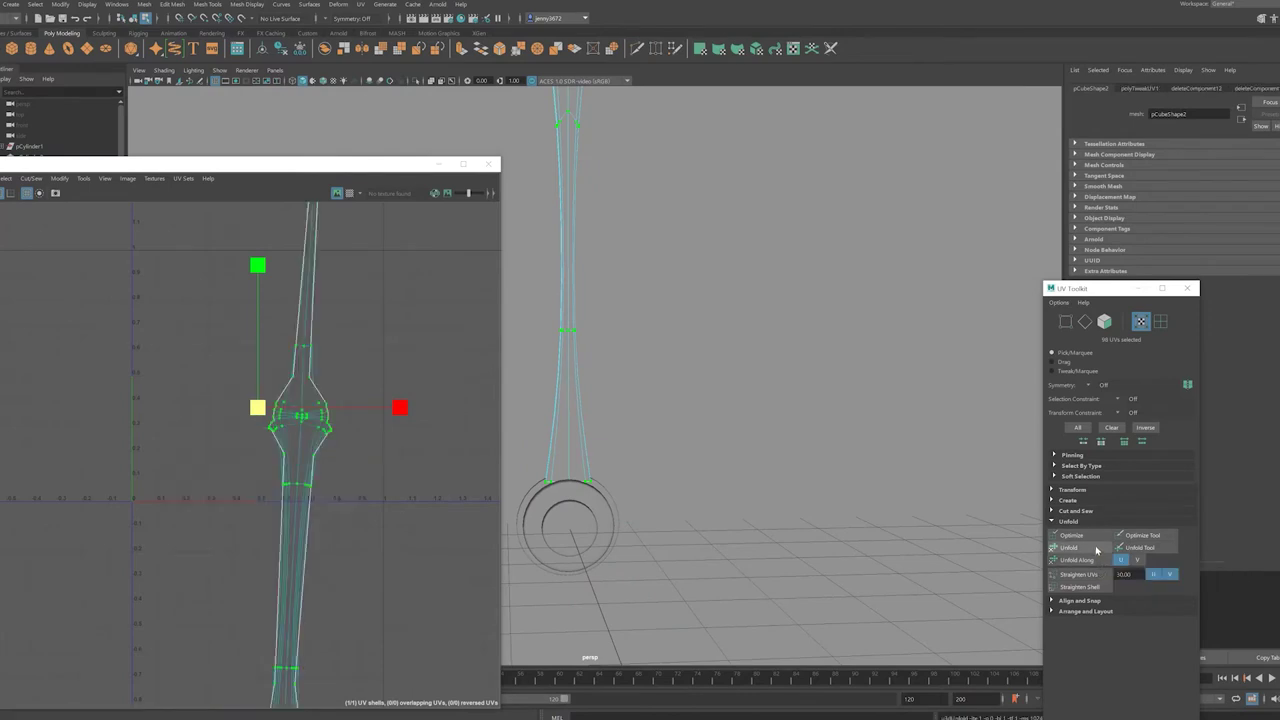
- Run UV Toolkit > Unfold on the hand, close the UV windows, and Ctrl+D it into pCube3
right_drag(586, 288, 640, 230)
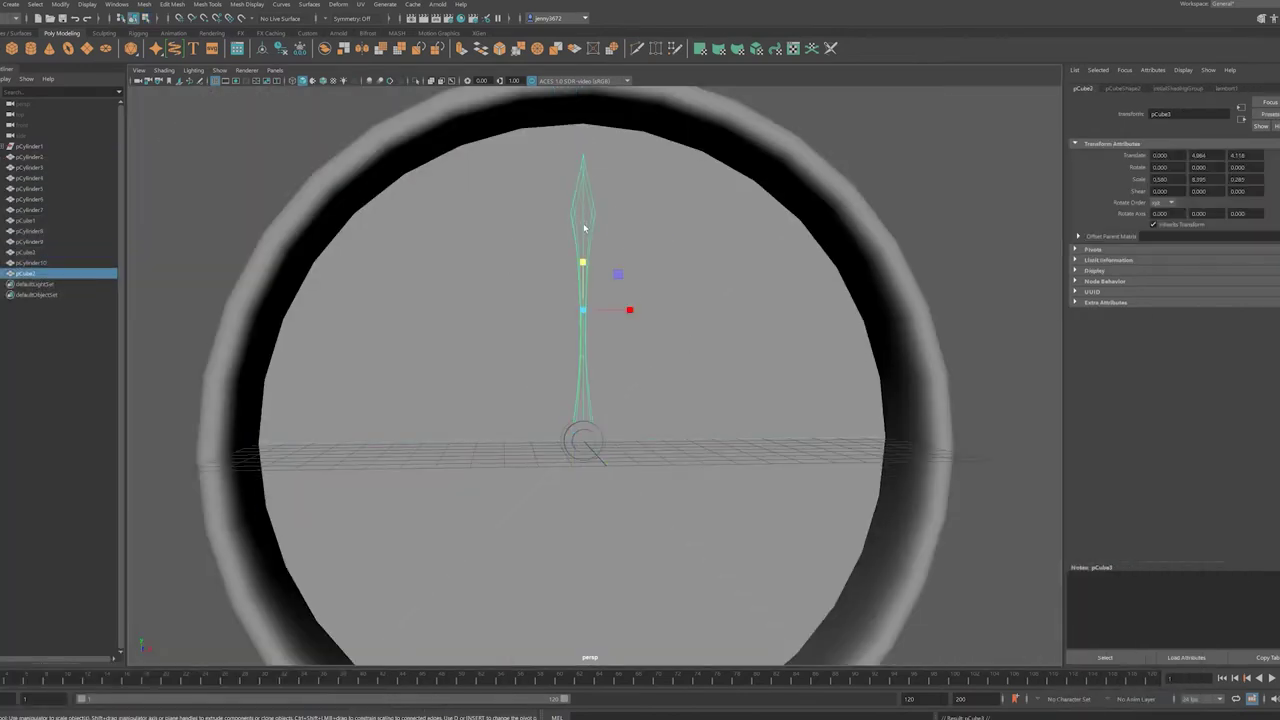
- Rotate the copied hand pCube3 to point downward and shorten it by moving its tip vertices
drag(631, 313, 697, 443)
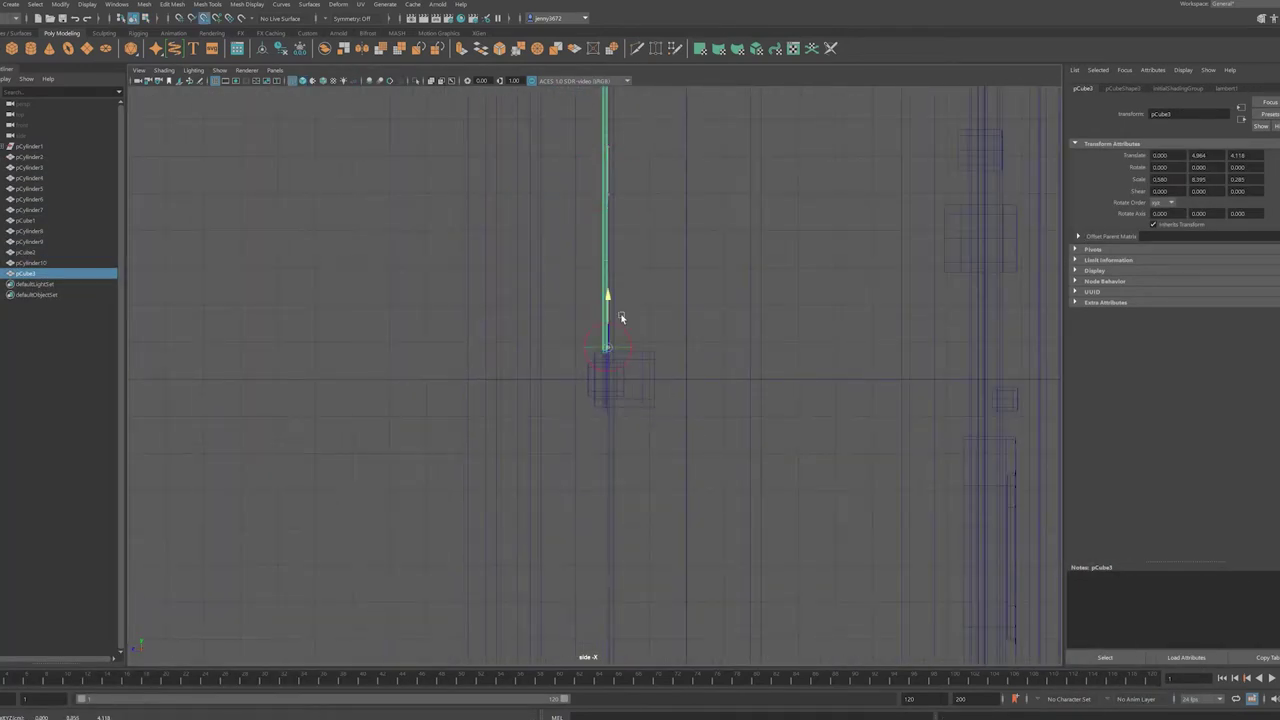
click(620, 317)
drag(604, 516, 493, 329)
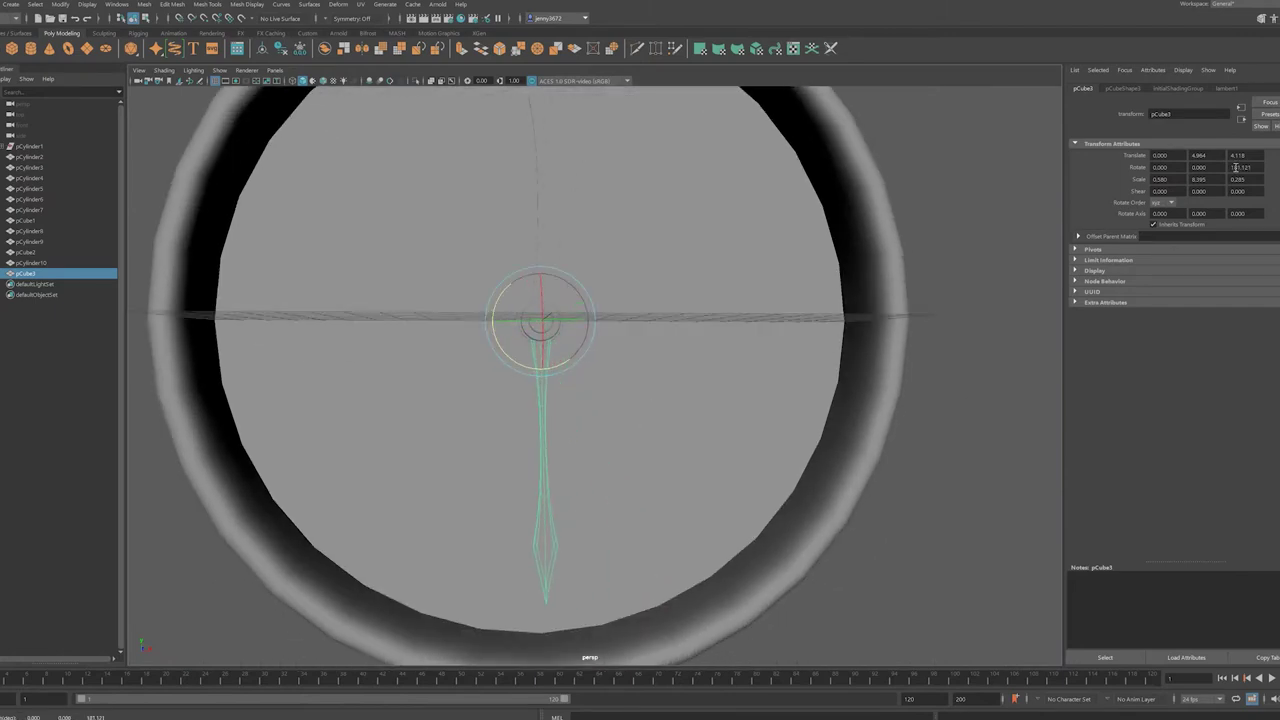
click(543, 466)
key(space)
drag(503, 400, 623, 600)
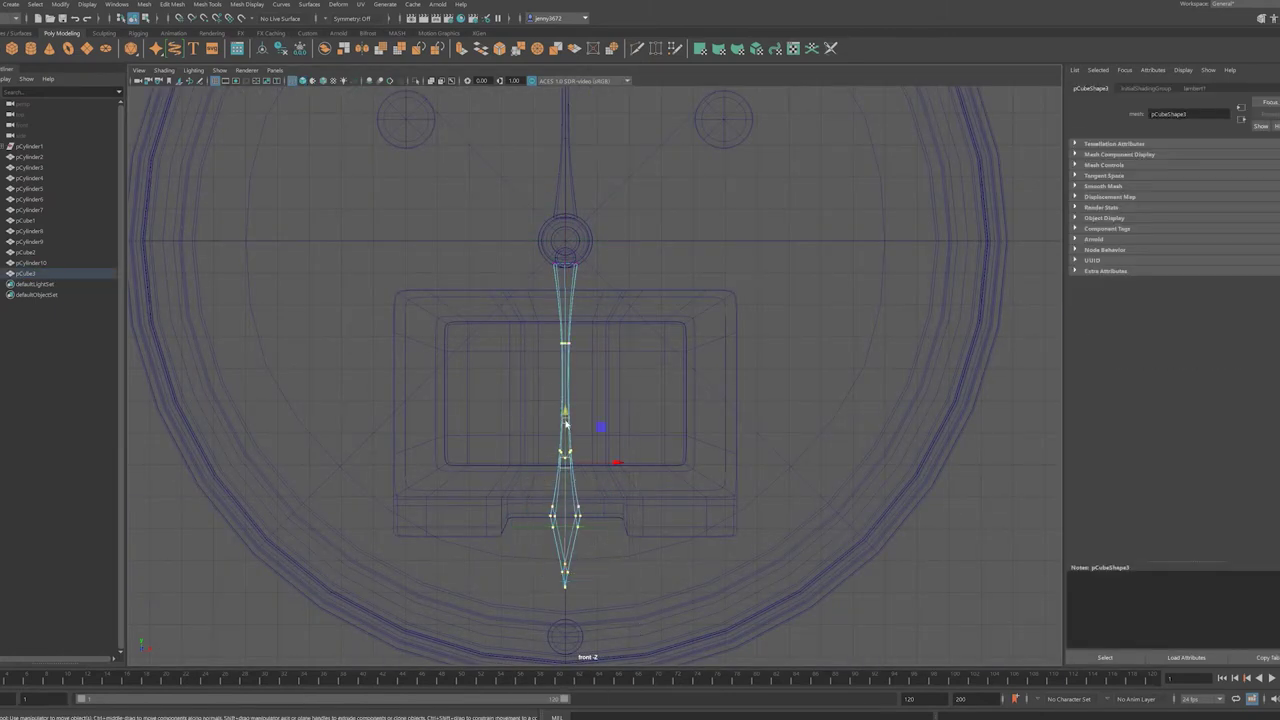
key(space)
drag(566, 425, 795, 303)
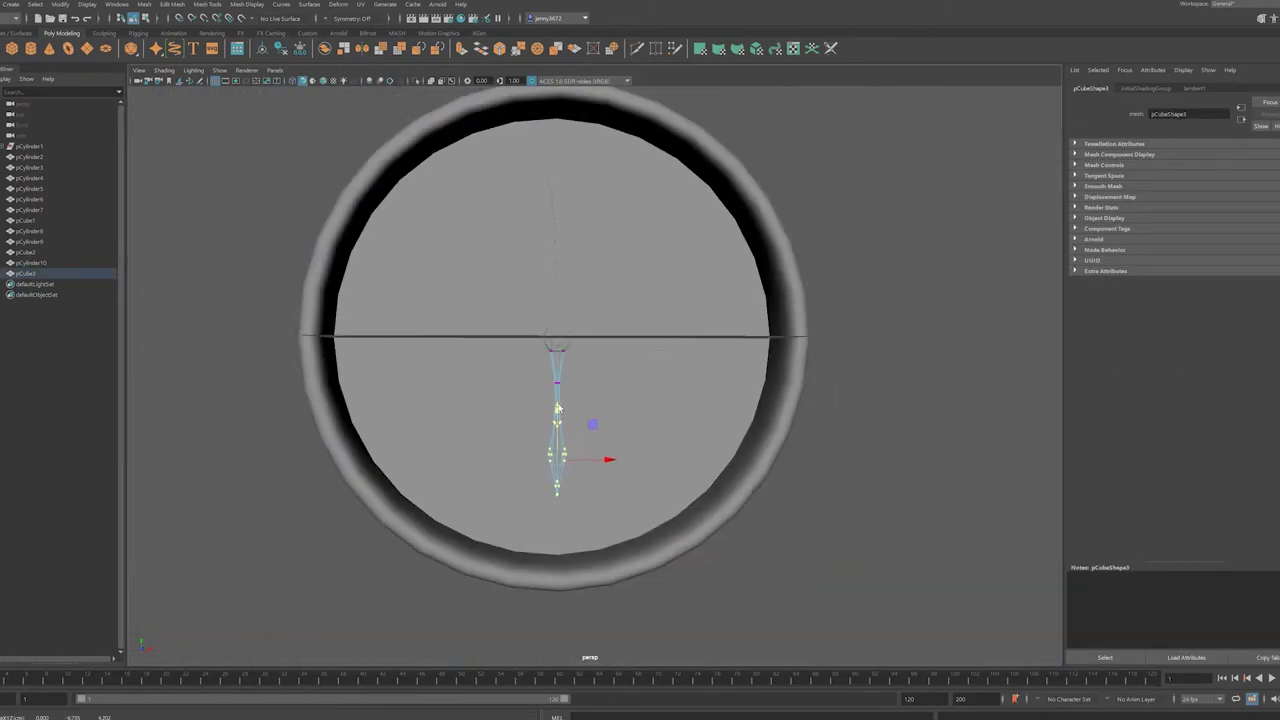
key(space)
- Slide the small hub cylinder pCylinder11 along Z toward the clock face in the side view
drag(557, 408, 606, 330)
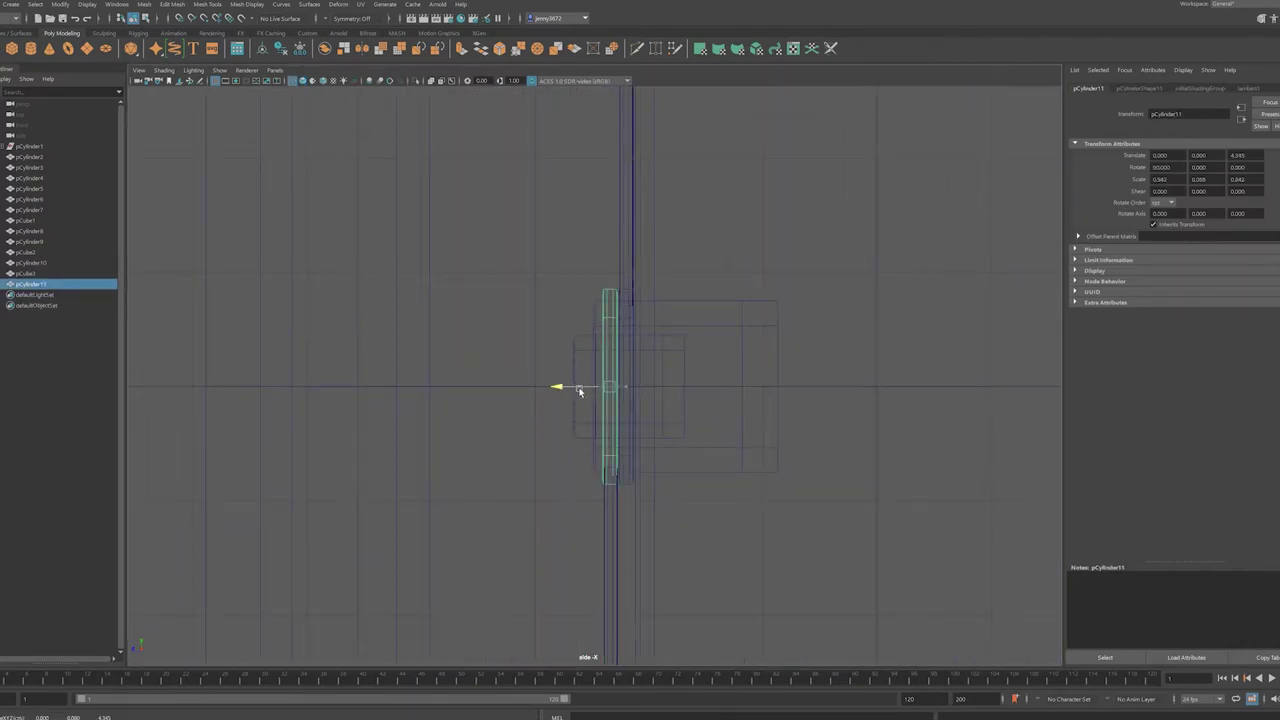
scroll(576, 395, up, 3)
key(w)
alt+middle_drag(635, 205, 648, 247)
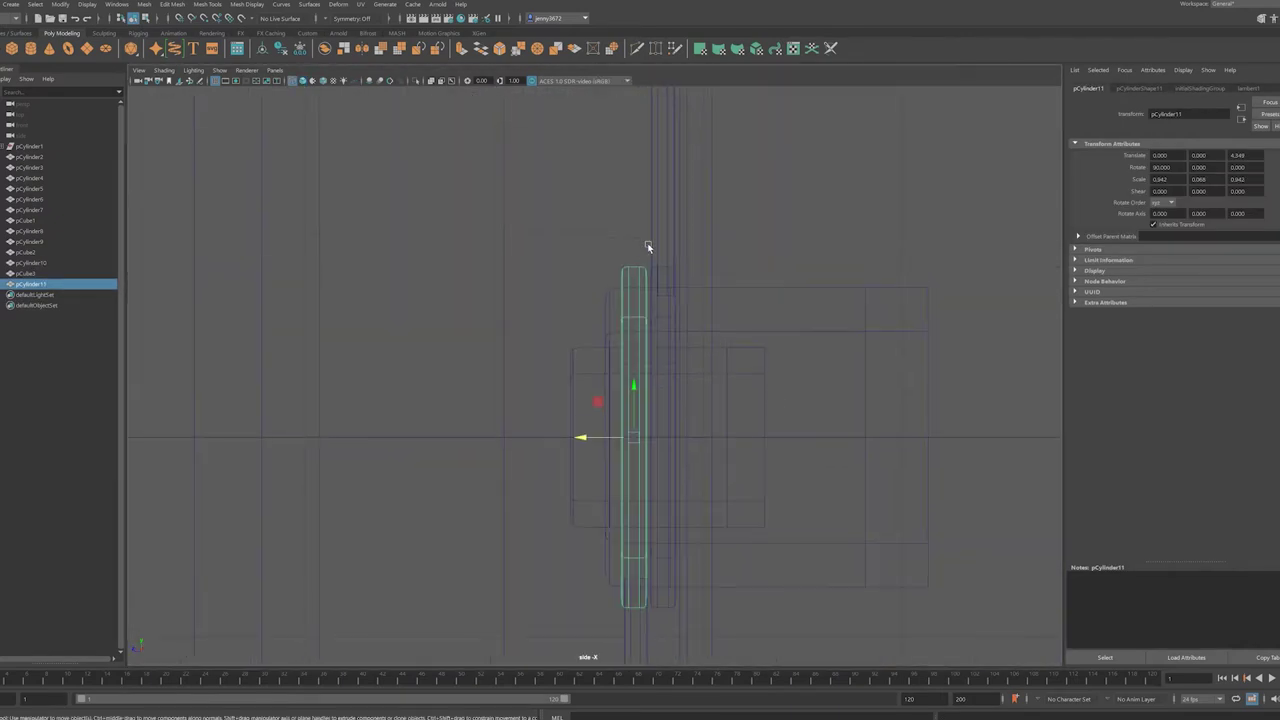
key(space)
mouse_move(721, 423)
alt+mouse_down()
mouse_move(766, 437)
mouse_move(538, 264)
alt+mouse_up()
key(space)
- Adjust pCube2's pivot point with D, then deselect it
key(space)
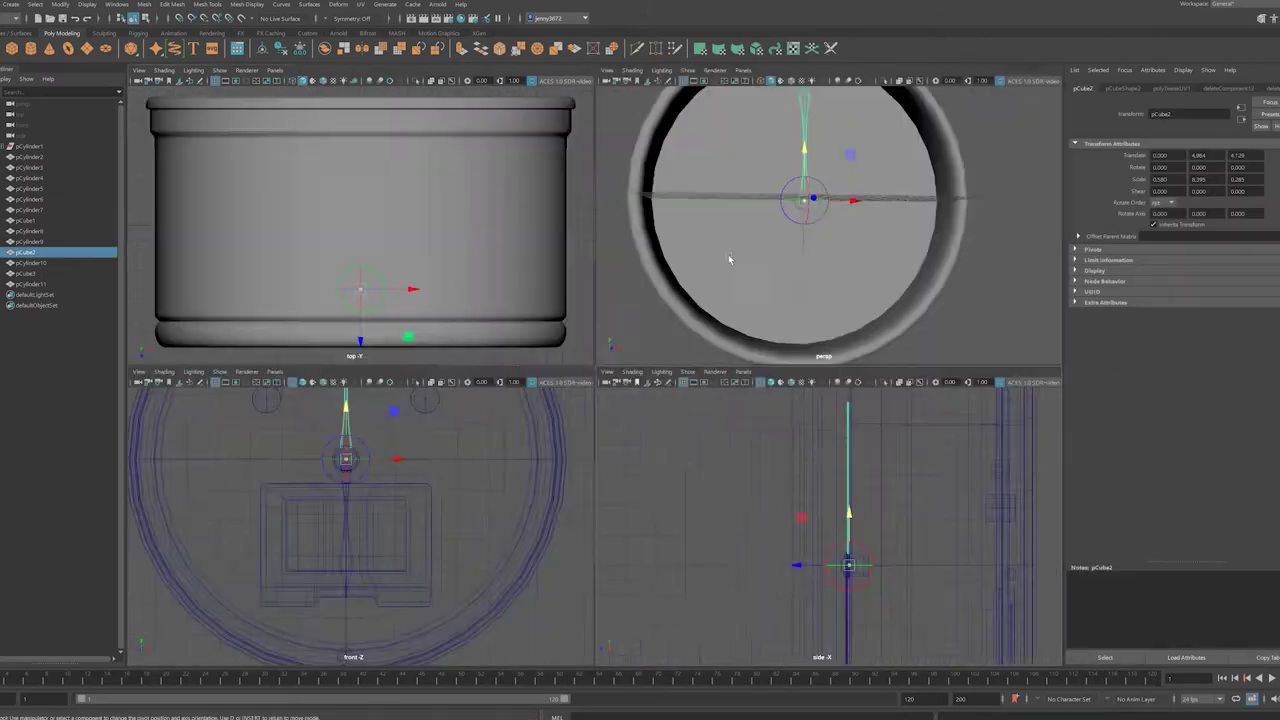
key(space)
key(d)
scroll(854, 366, down, 4)
click(849, 414)
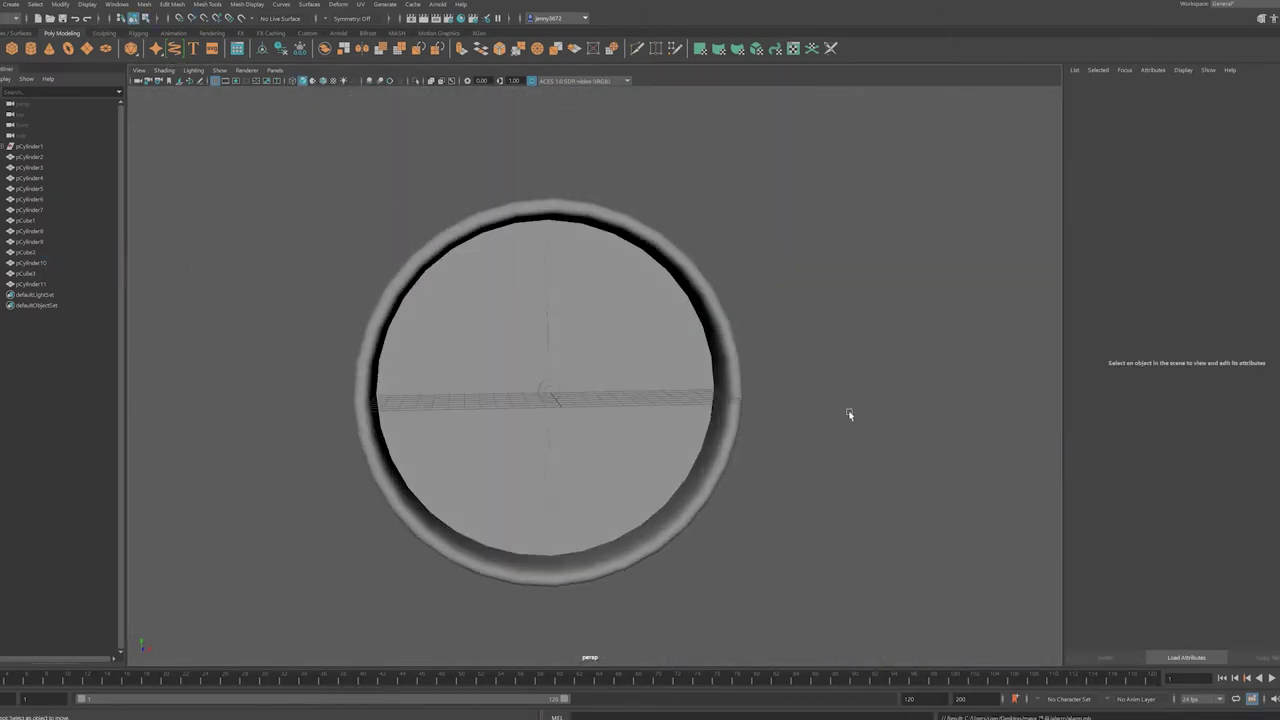
- Create a new cube as a thin bar near the clock face and add an edge loop across it
click(31, 48)
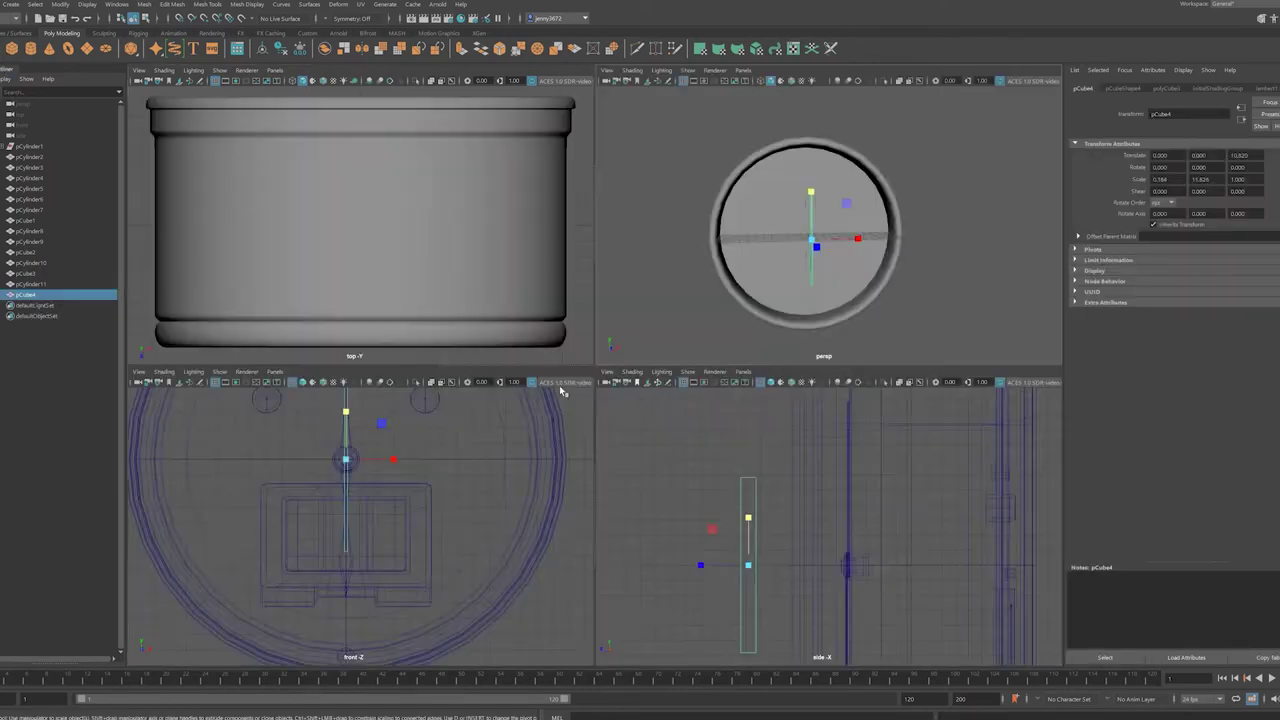
key(f)
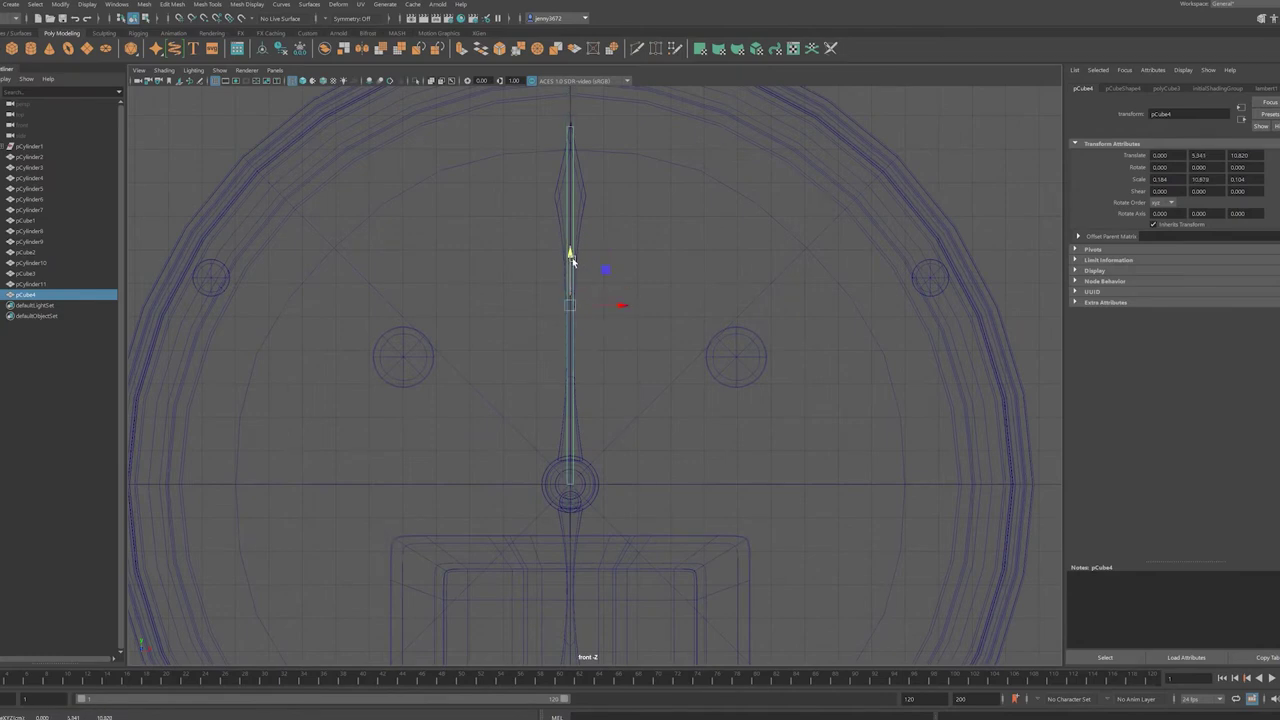
drag(576, 251, 616, 456)
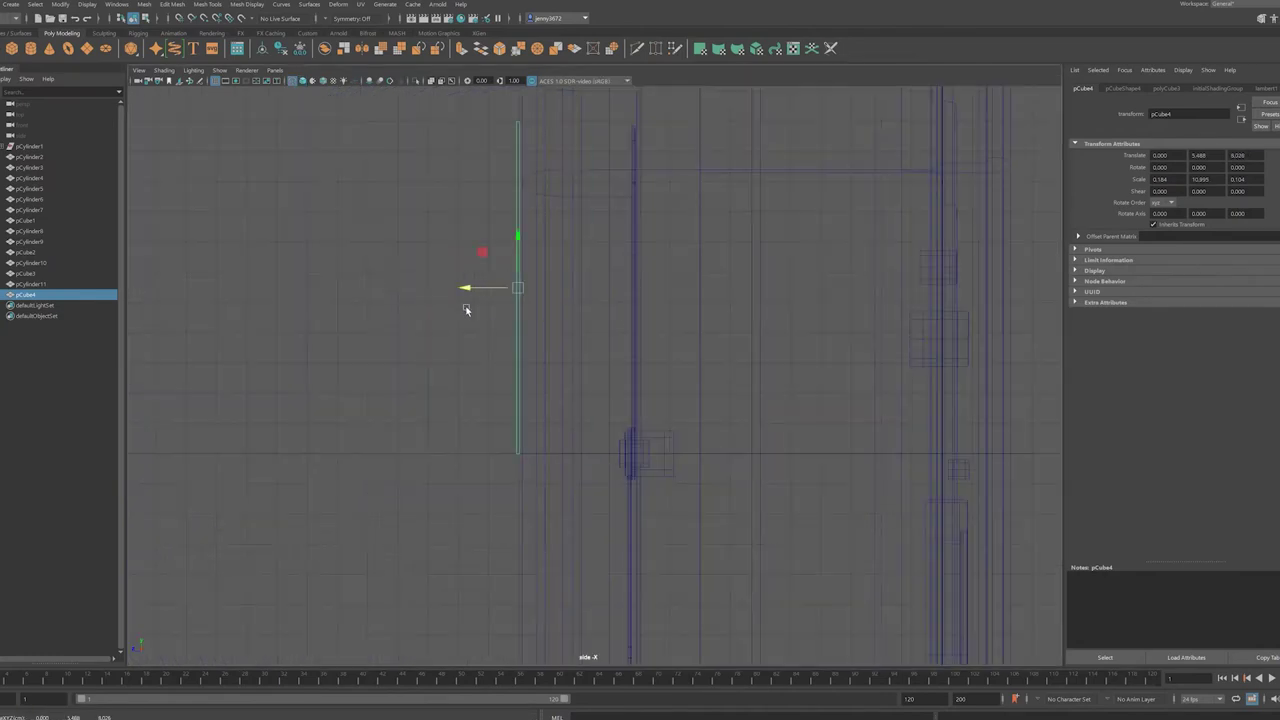
alt+drag(465, 310, 638, 311)
click(527, 150)
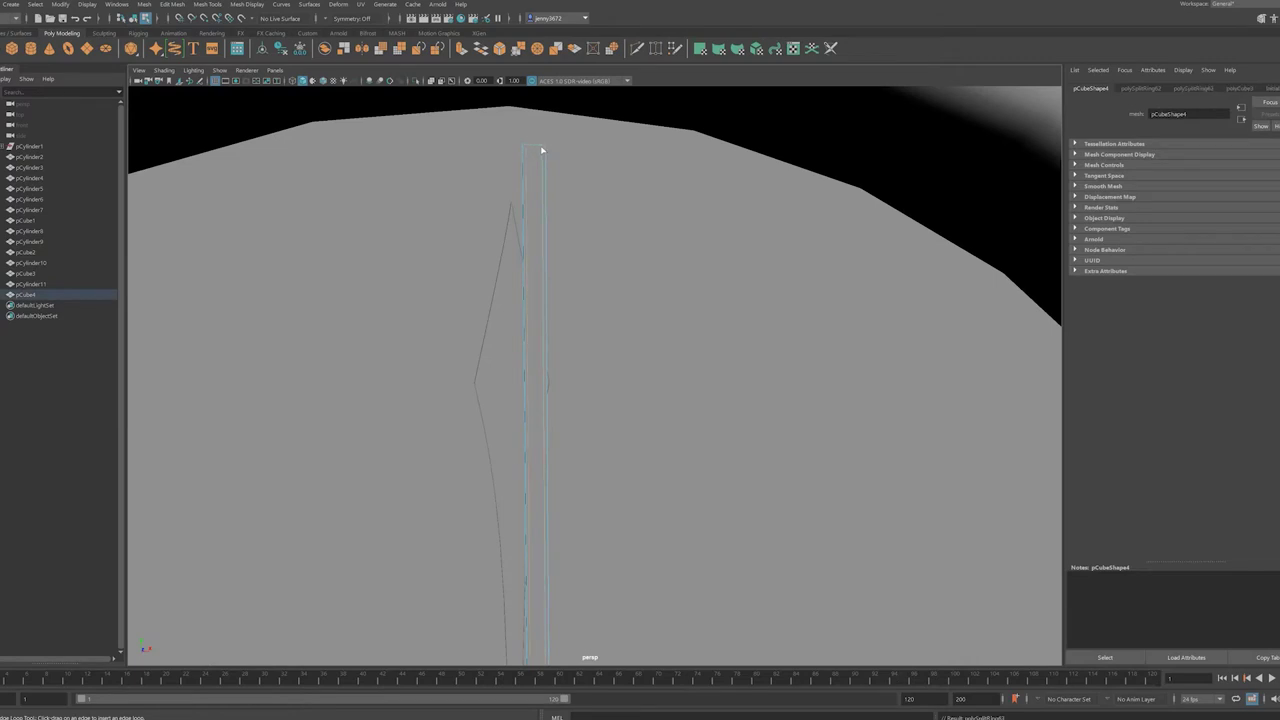
mouse_move(541, 150)
alt+mouse_down()
mouse_move(523, 517)
mouse_move(548, 436)
mouse_move(500, 489)
mouse_move(571, 506)
mouse_move(497, 386)
mouse_move(498, 458)
alt+mouse_up()
- Move the bar's pivot to the hub
key(f)
key(F8)
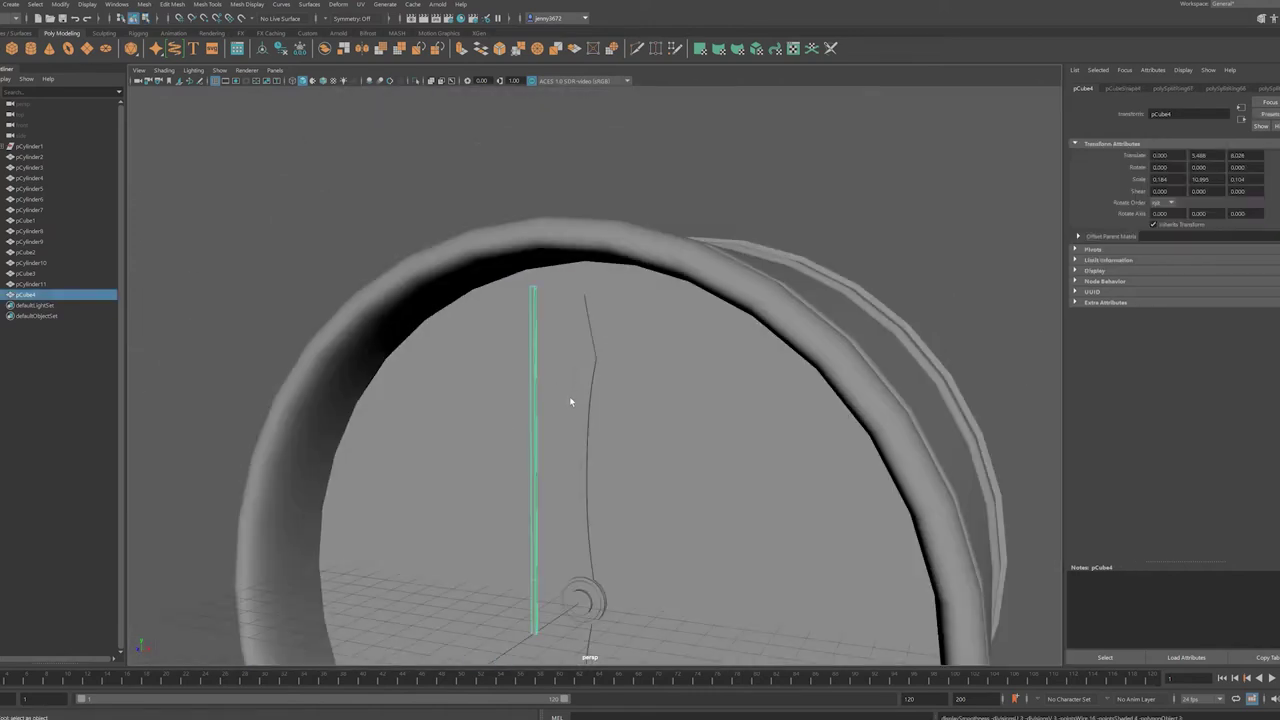
key(w)
drag(571, 400, 501, 401)
key(d)
drag(605, 393, 607, 191)
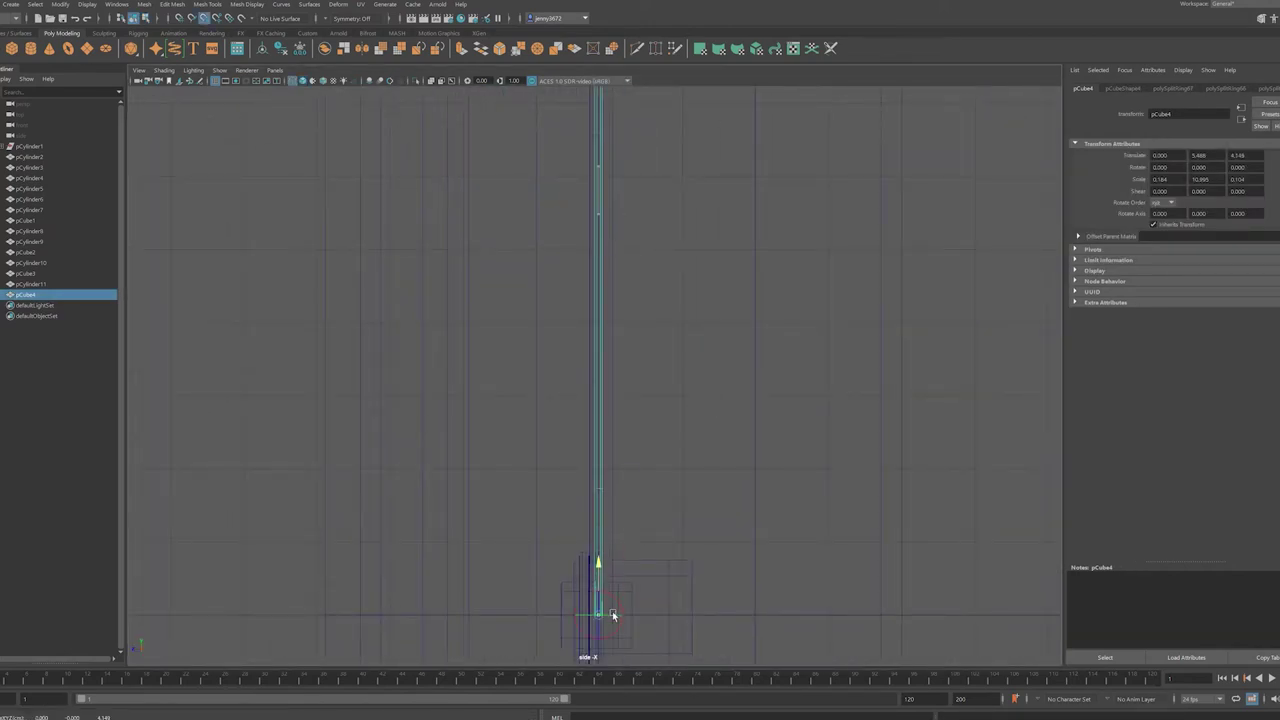
scroll(613, 615, up, 5)
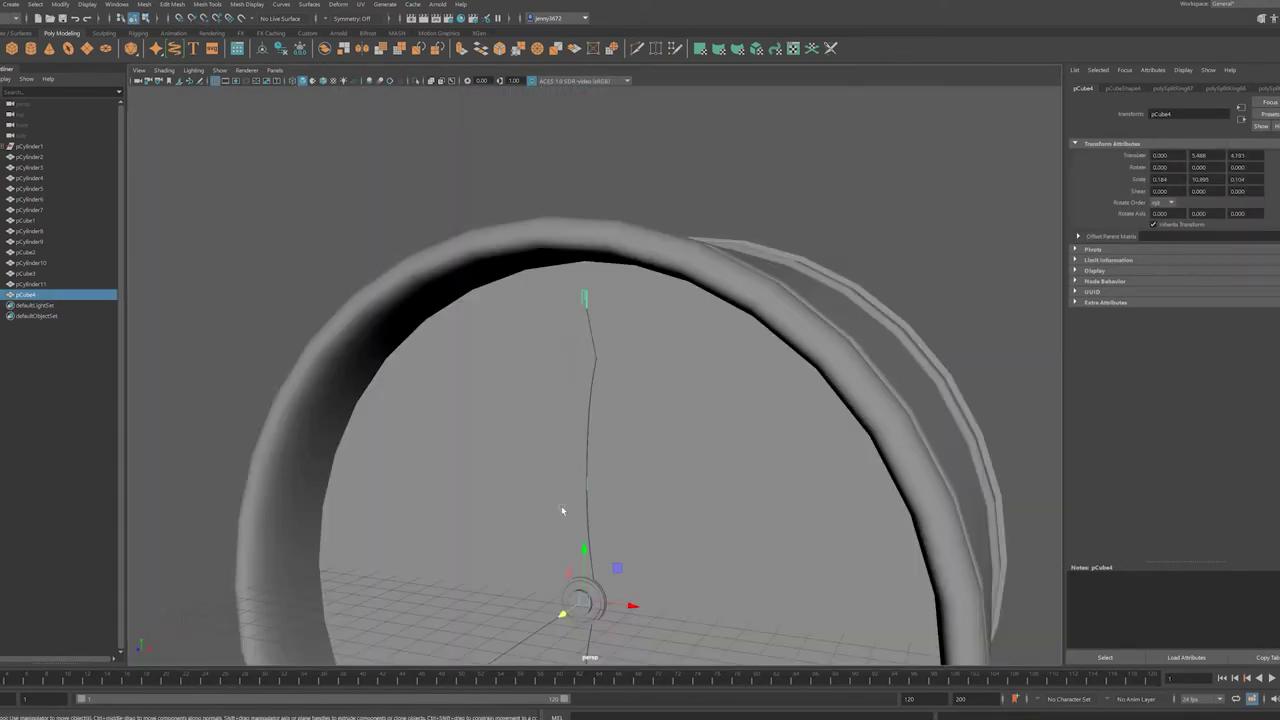
- Nudge the bar and the first hand with its hubs against the clock face in the side view
key(space)
key(space)
scroll(660, 400, up, 2)
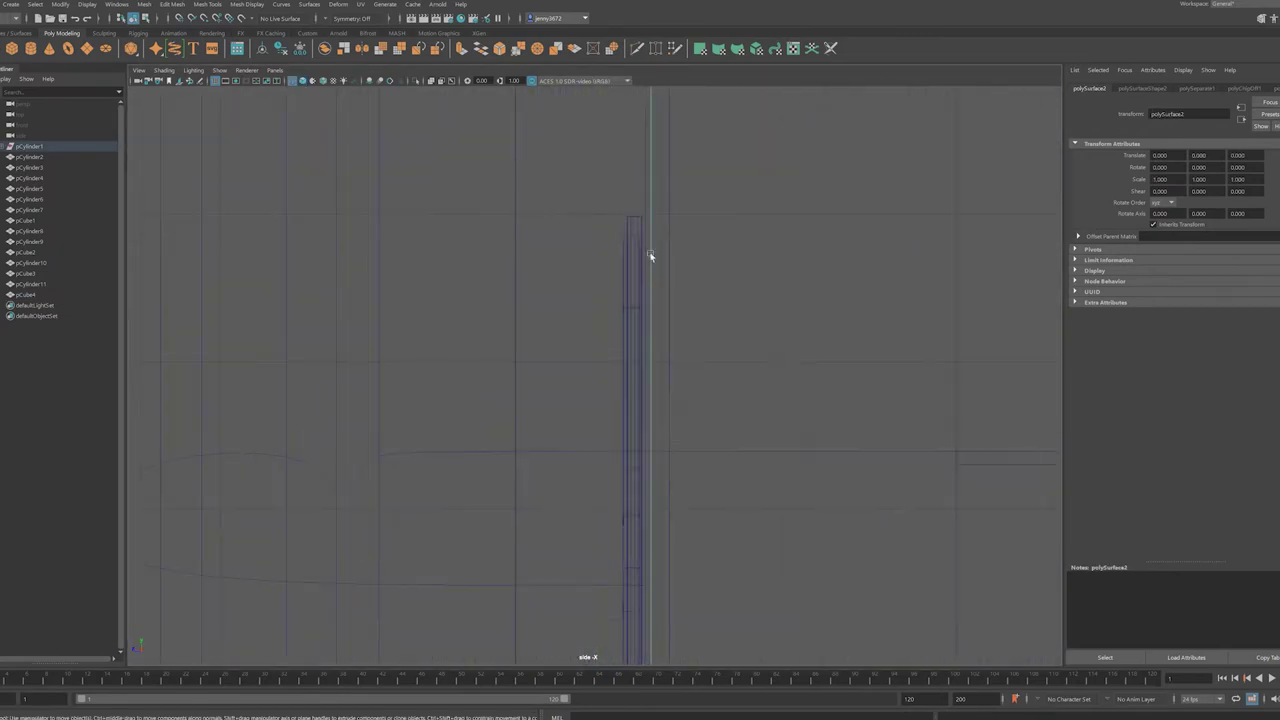
click(651, 257)
scroll(657, 466, down, 2)
scroll(677, 518, up, 1)
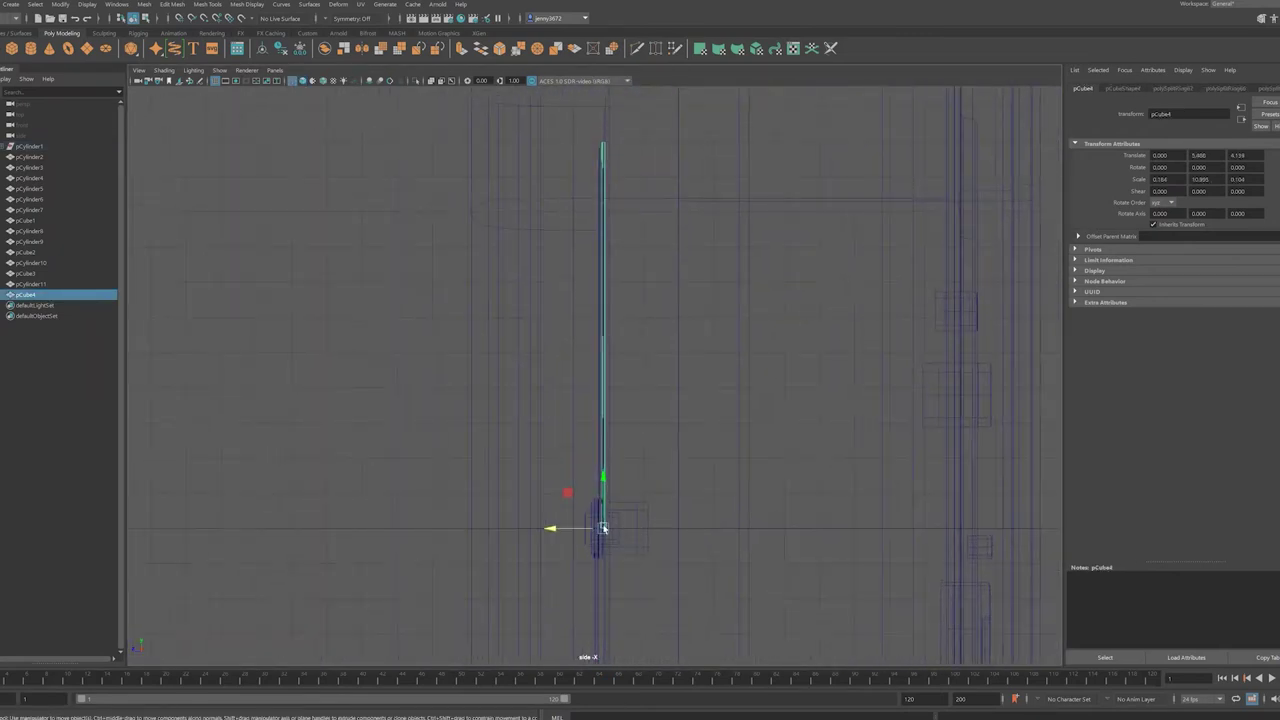
alt+middle_drag(677, 518, 679, 423)
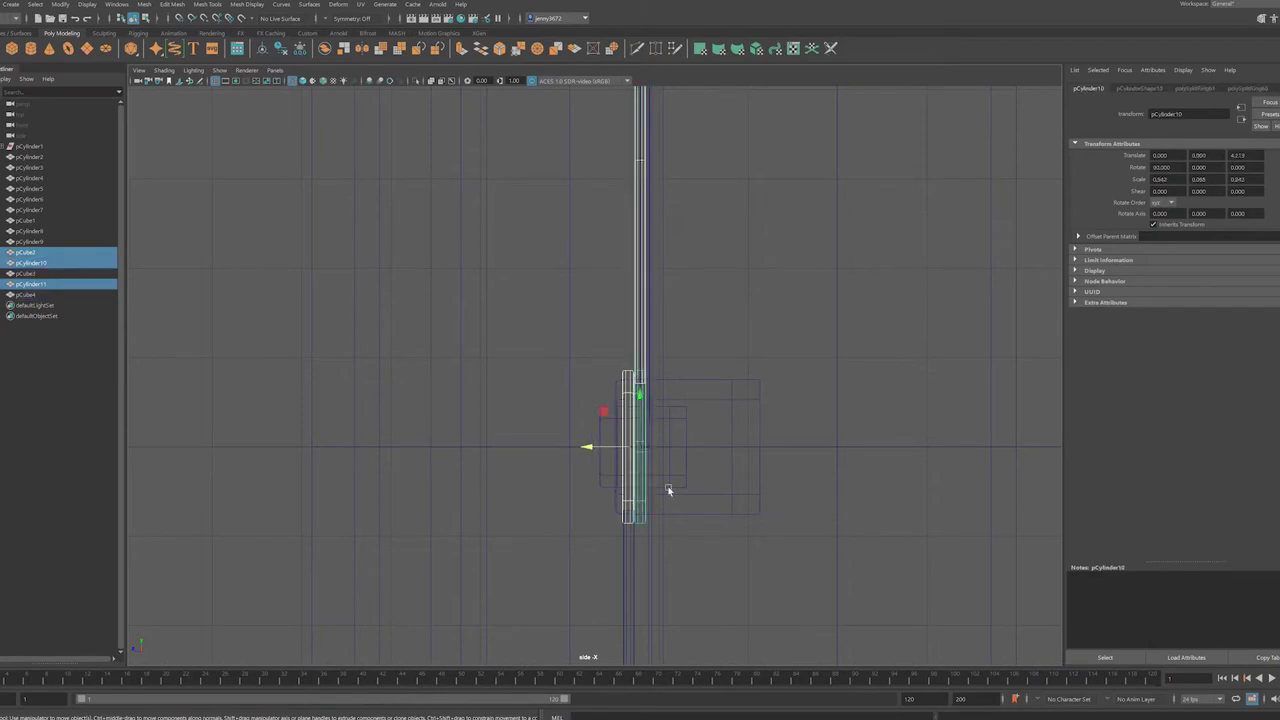
shift+click(669, 490)
alt+middle_drag(669, 490, 592, 310)
- Check the hand alignment from other views, then select the drum body from above
key(space)
key(space)
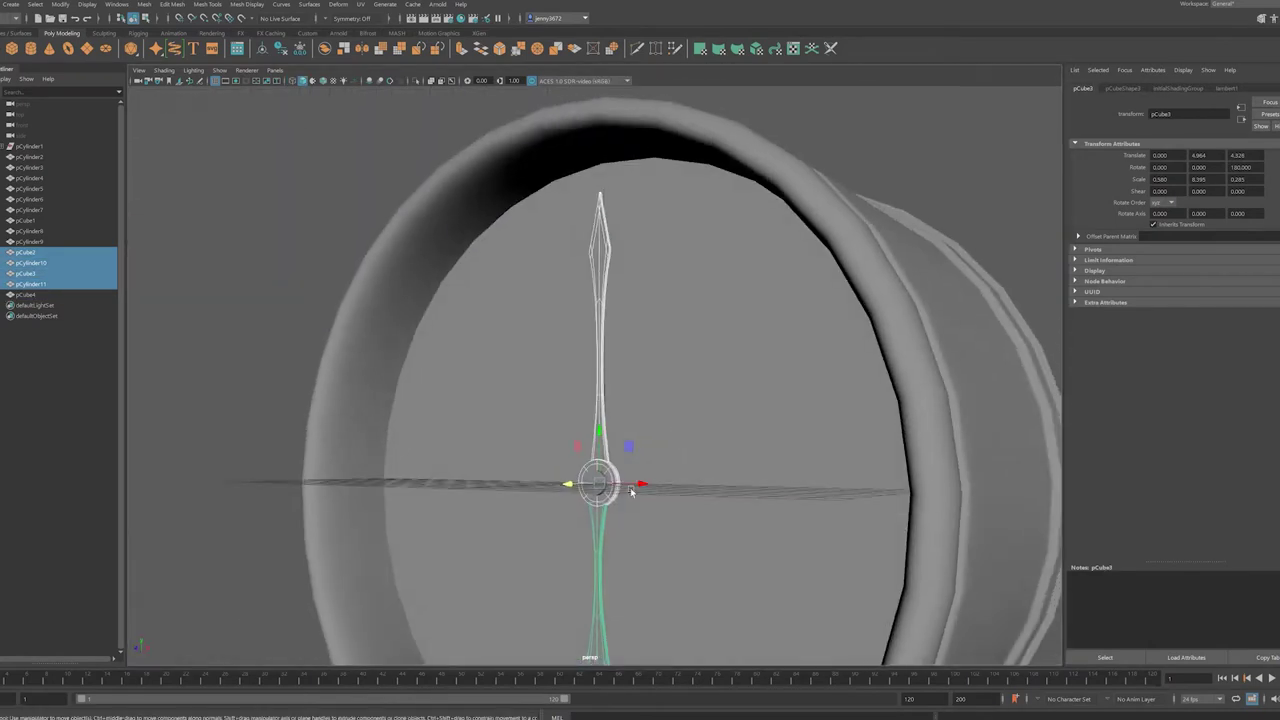
key(space)
key(space)
click(655, 300)
key(space)
key(space)
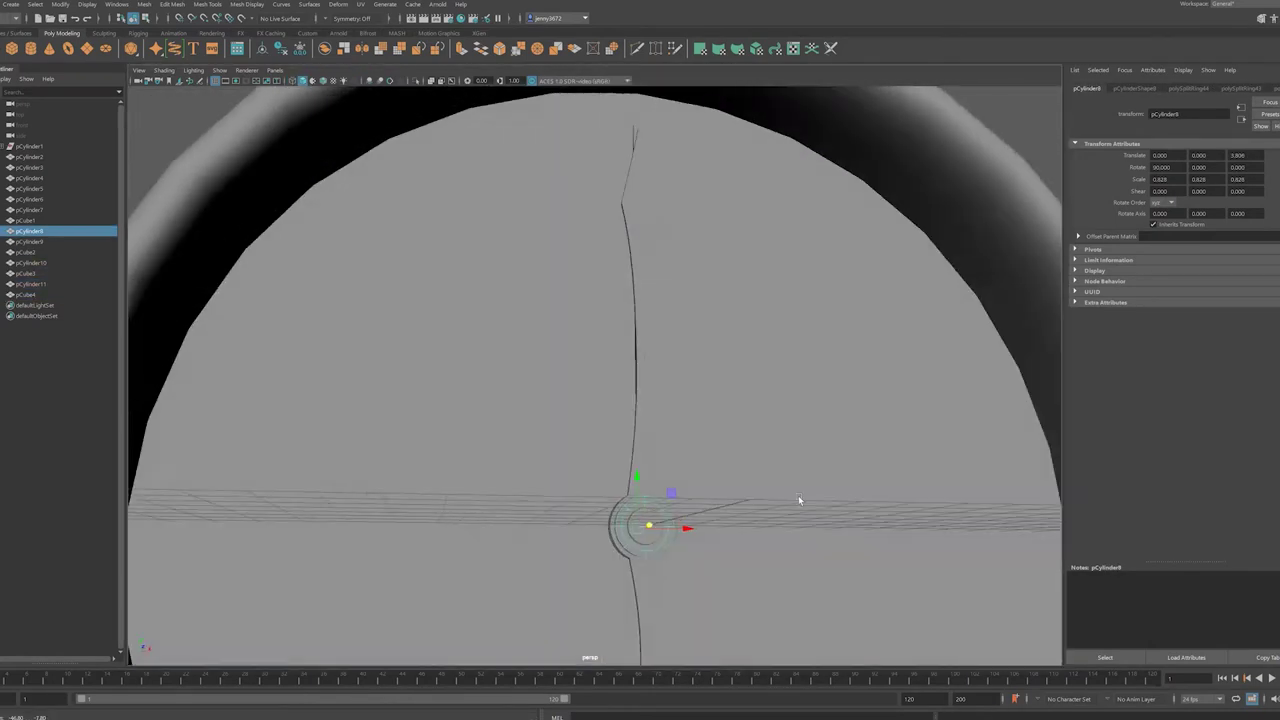
scroll(798, 495, down, 3)
key(e)
scroll(808, 576, down, 3)
click(808, 576)
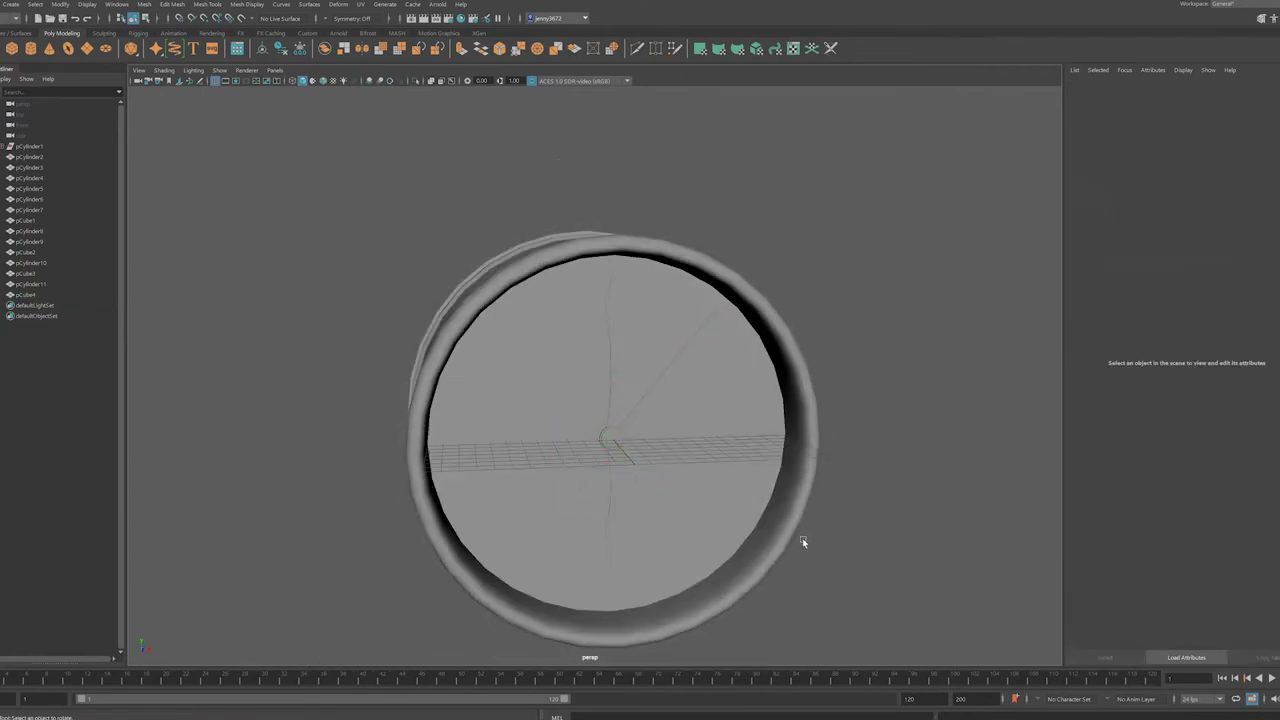
mouse_move(803, 541)
alt+mouse_down()
mouse_move(806, 562)
mouse_move(679, 393)
alt+mouse_up()
click(679, 393)
- Create a new cube, scale it into a flat box, and add edge loops to round it
key(w)
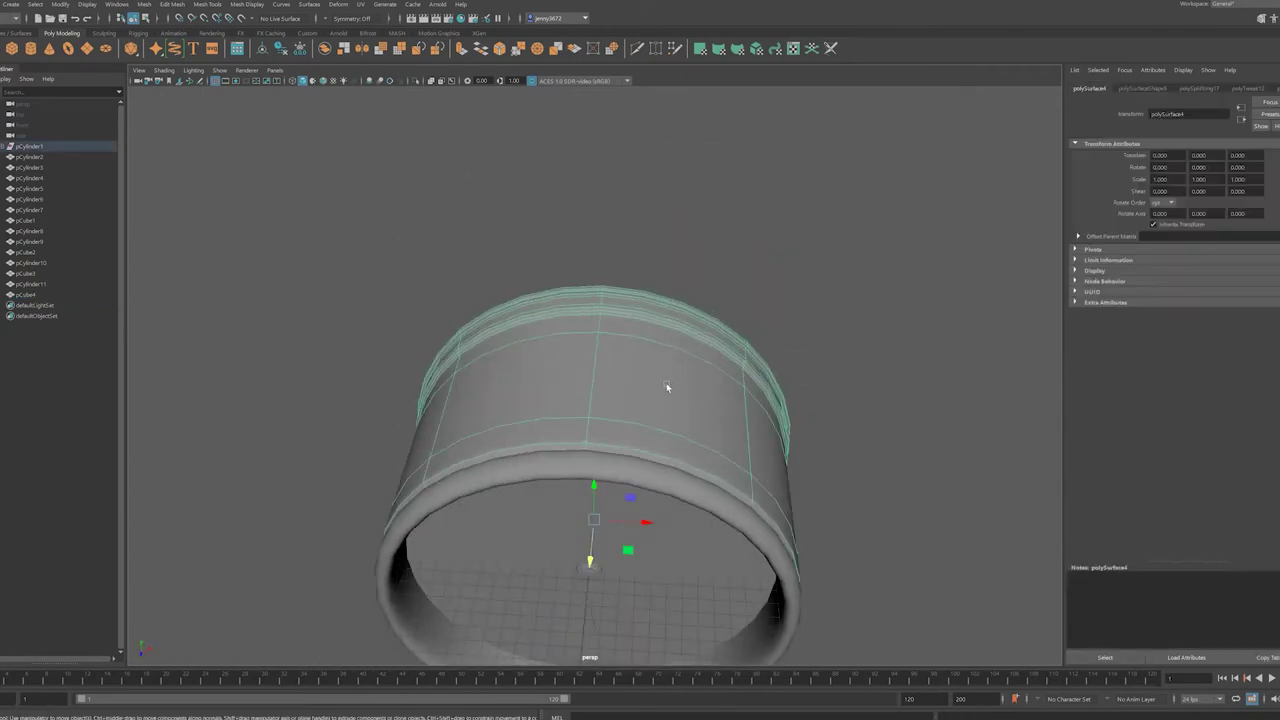
click(30, 48)
scroll(600, 350, up, 3)
drag(651, 337, 640, 409)
click(496, 446)
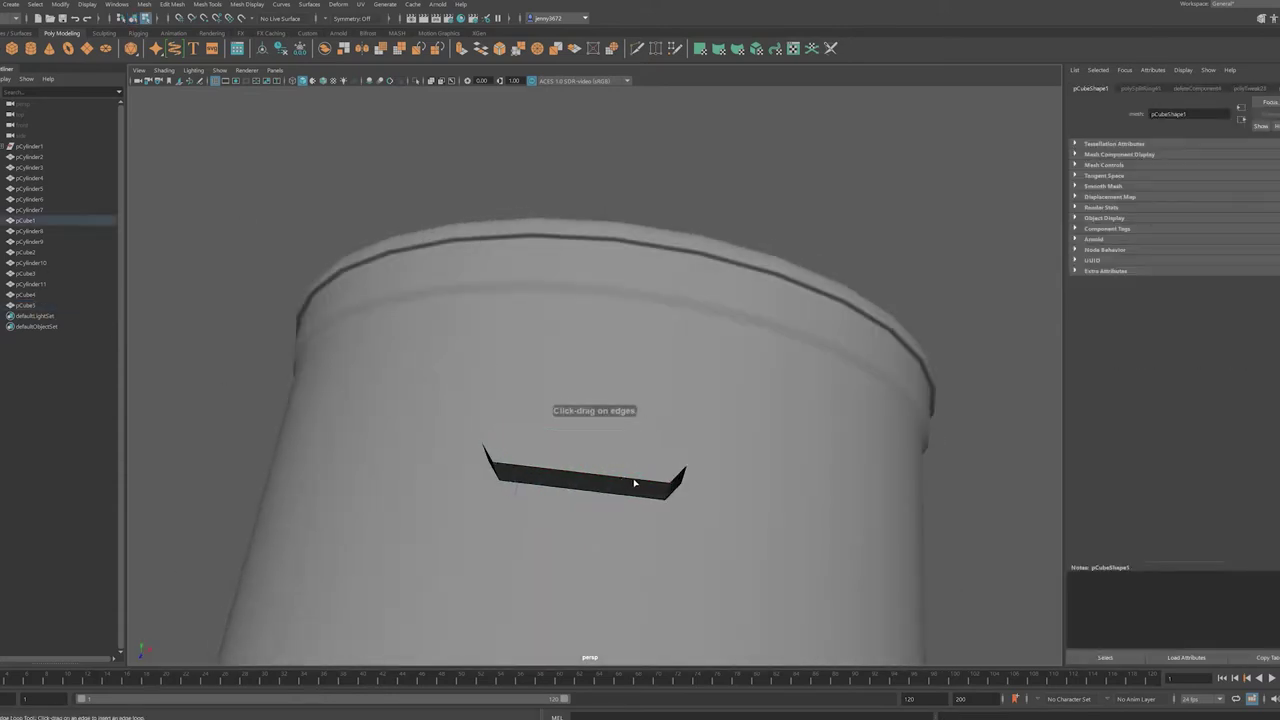
key(w)
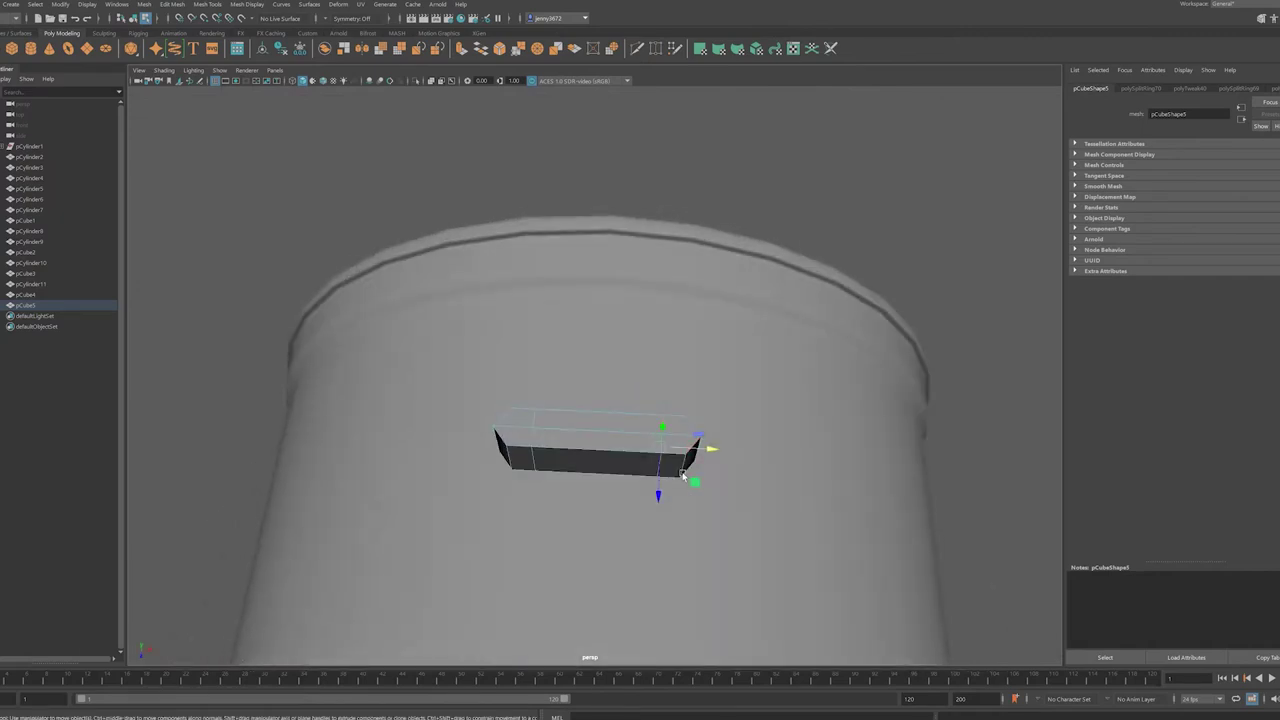
alt+drag(535, 468, 608, 471)
- Raise the box into the drum top and subtract it with Mesh > Booleans > Difference
scroll(608, 471, down, 3)
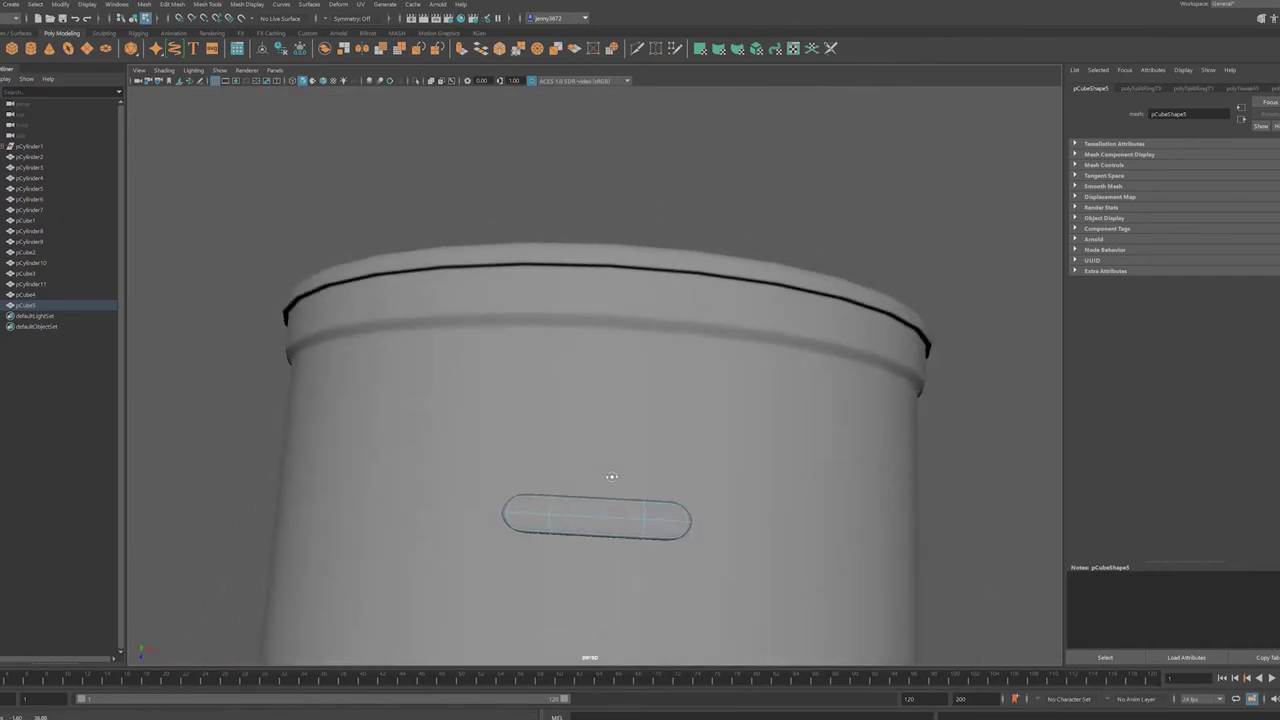
click(620, 528)
mouse_move(620, 528)
alt+mouse_down()
mouse_move(592, 172)
mouse_move(603, 445)
mouse_move(560, 300)
alt+mouse_up()
click(207, 4)
click(280, 42)
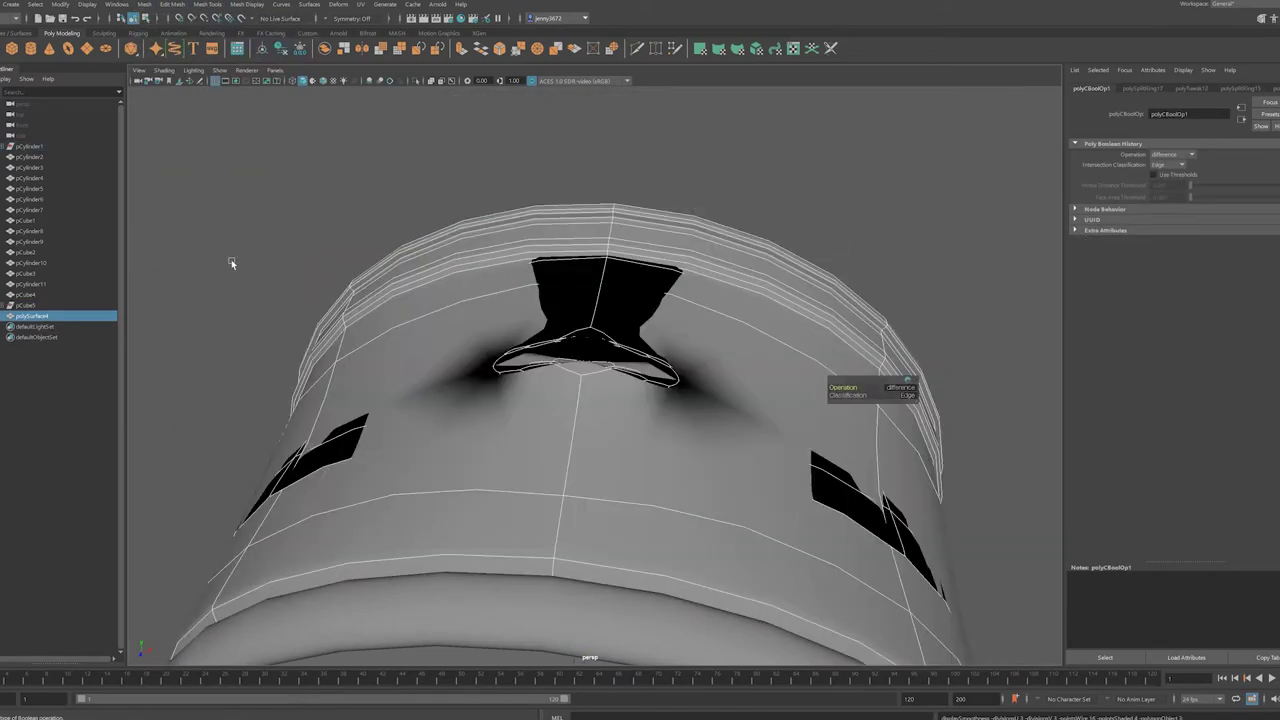
alt+drag(231, 263, 373, 356)
click(207, 4)
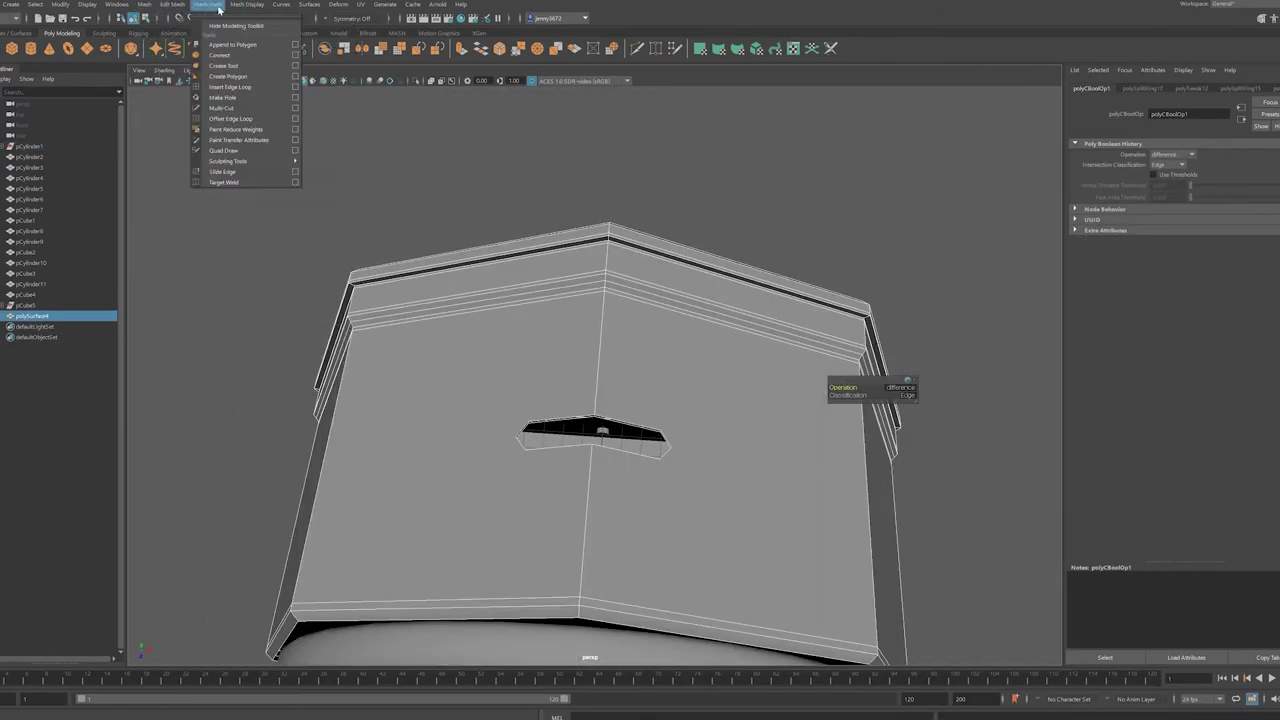
- Cut new edges into the drum mesh around the black slot on top
click(225, 97)
mouse_move(633, 380)
alt+mouse_down()
mouse_move(520, 387)
mouse_move(580, 394)
mouse_move(729, 451)
mouse_move(694, 471)
mouse_move(694, 540)
mouse_move(766, 523)
mouse_move(620, 300)
mouse_move(587, 353)
mouse_move(517, 323)
mouse_move(437, 477)
mouse_move(566, 534)
mouse_move(545, 392)
alt+mouse_up()
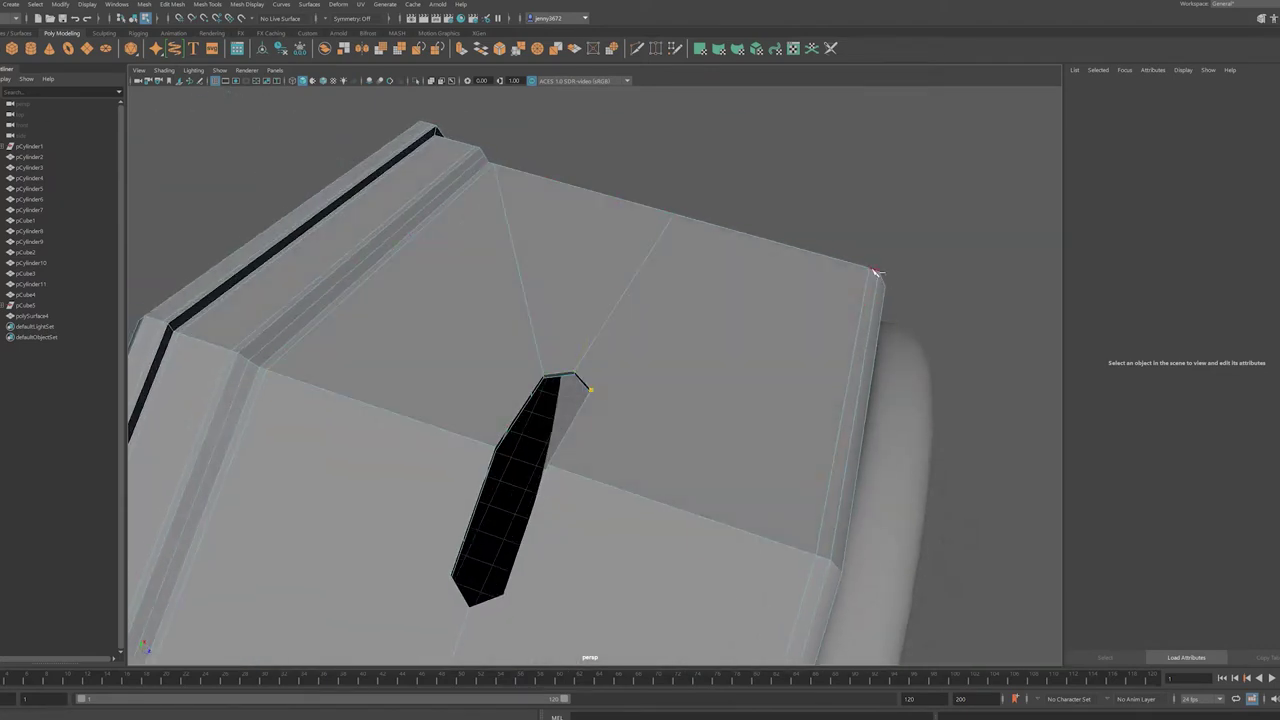
mouse_move(876, 272)
alt+mouse_down()
mouse_move(480, 556)
mouse_move(531, 471)
mouse_move(594, 469)
alt+mouse_up()
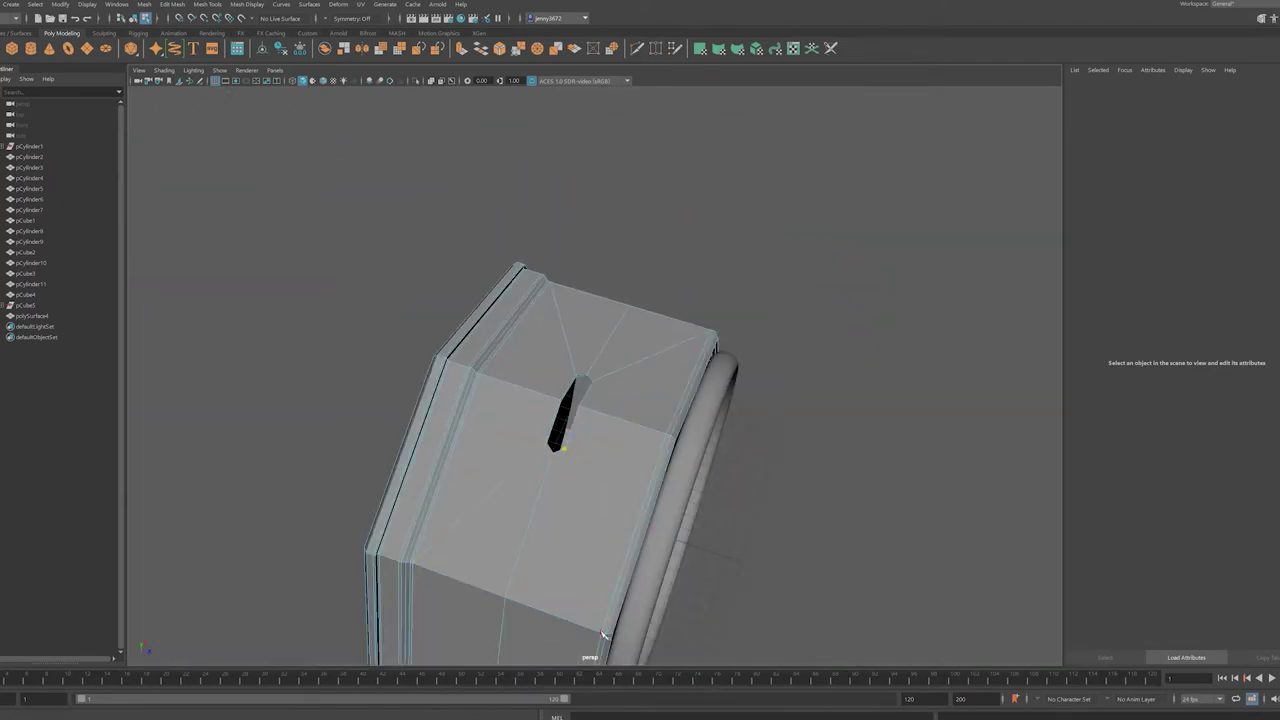
scroll(603, 636, up, 5)
alt+drag(603, 636, 480, 434)
click(265, 287)
scroll(325, 338, up, 3)
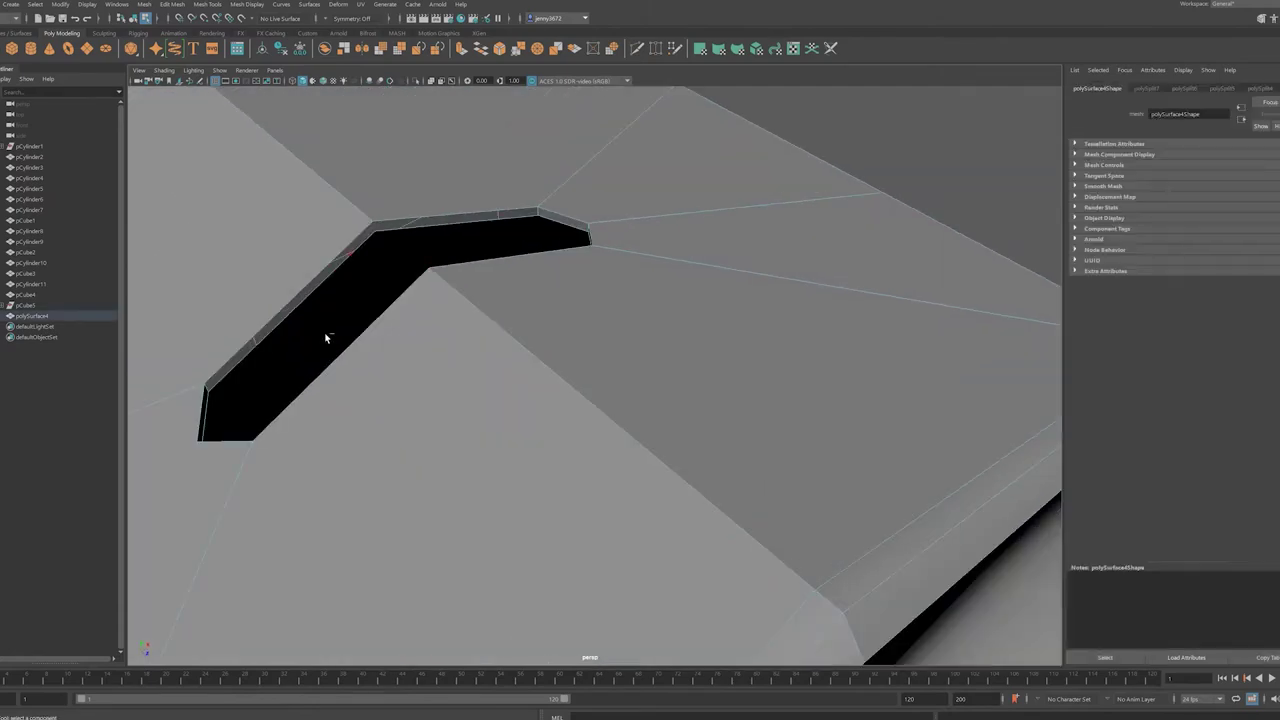
mouse_move(325, 338)
alt+mouse_down()
mouse_move(654, 486)
mouse_move(549, 431)
alt+mouse_up()
mouse_move(707, 446)
alt+mouse_down()
mouse_move(666, 429)
mouse_move(560, 450)
alt+mouse_up()
- Finish the edge cuts and select the cut drum mesh
key(q)
mouse_move(452, 295)
alt+mouse_down()
mouse_move(509, 480)
mouse_move(514, 309)
mouse_move(394, 337)
alt+mouse_up()
click(466, 306)
scroll(504, 367, up, 5)
scroll(504, 367, down, 4)
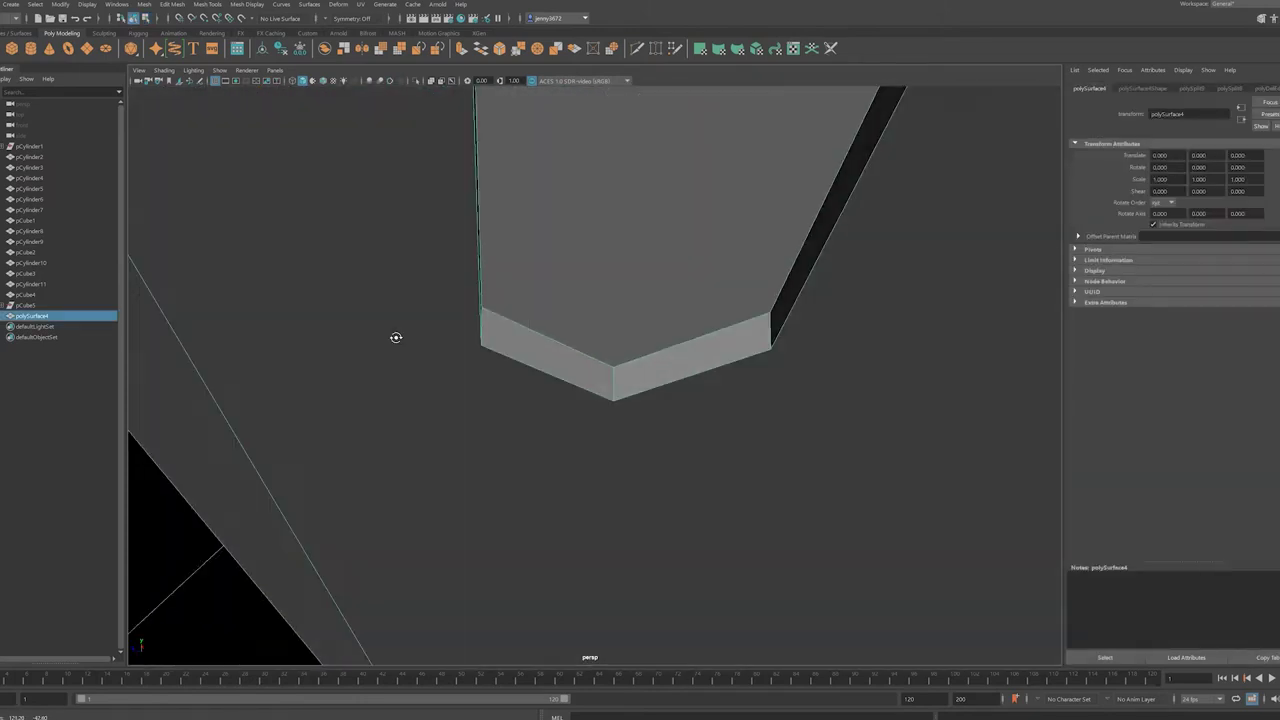
scroll(400, 340, down, 2)
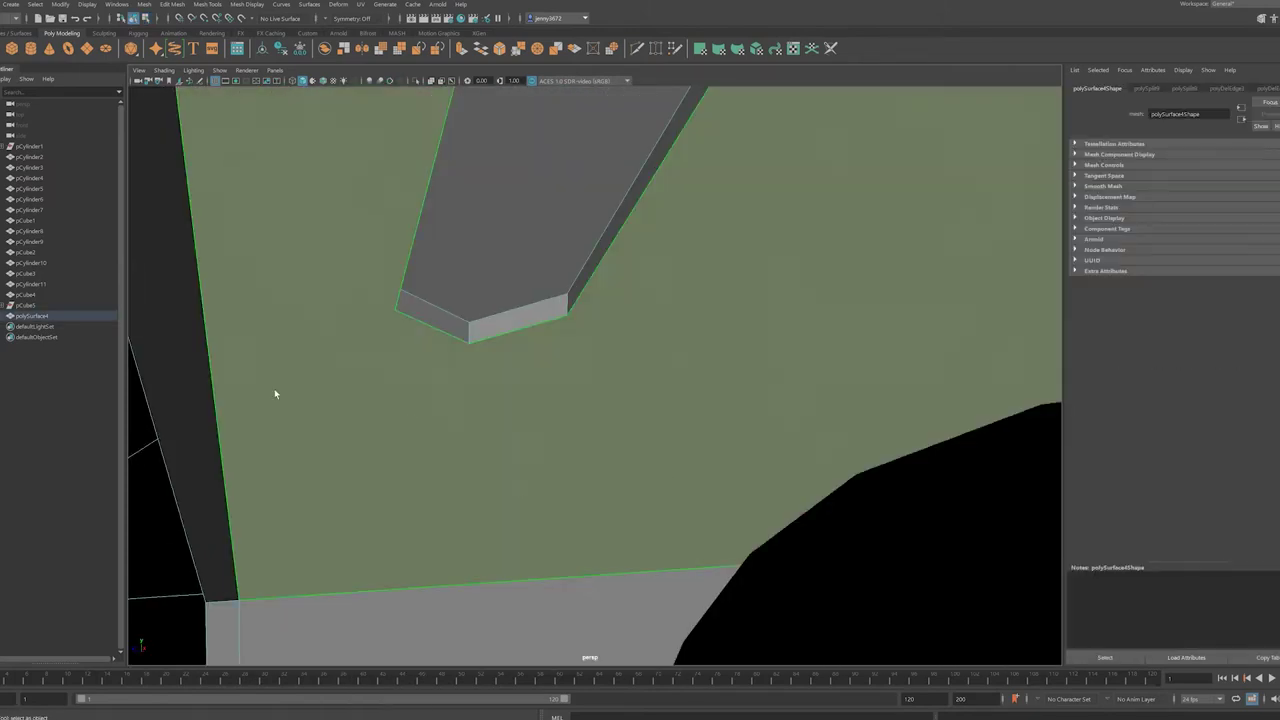
- Isolate the cut drum mesh and insert an edge loop around the slot block
click(207, 4)
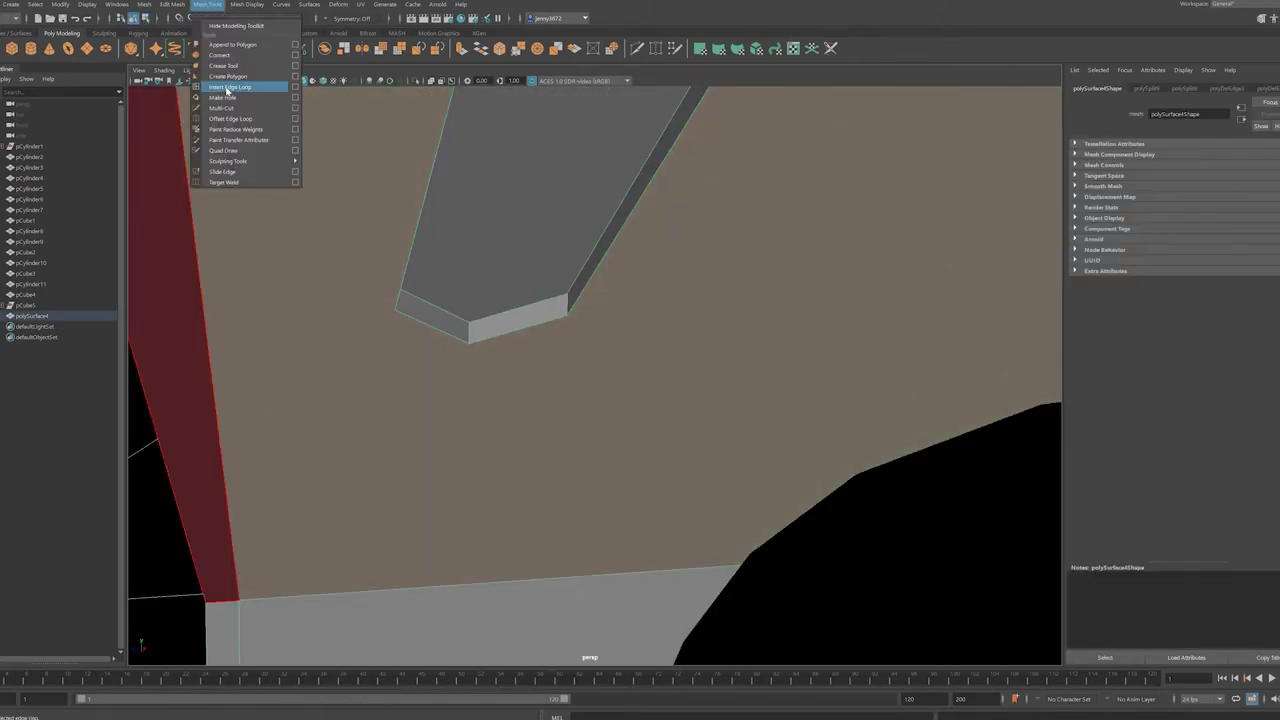
click(240, 86)
mouse_move(674, 563)
alt+mouse_down()
mouse_move(577, 499)
mouse_move(666, 540)
mouse_move(771, 474)
mouse_move(715, 376)
alt+mouse_up()
key(ctrl+1)
click(729, 371)
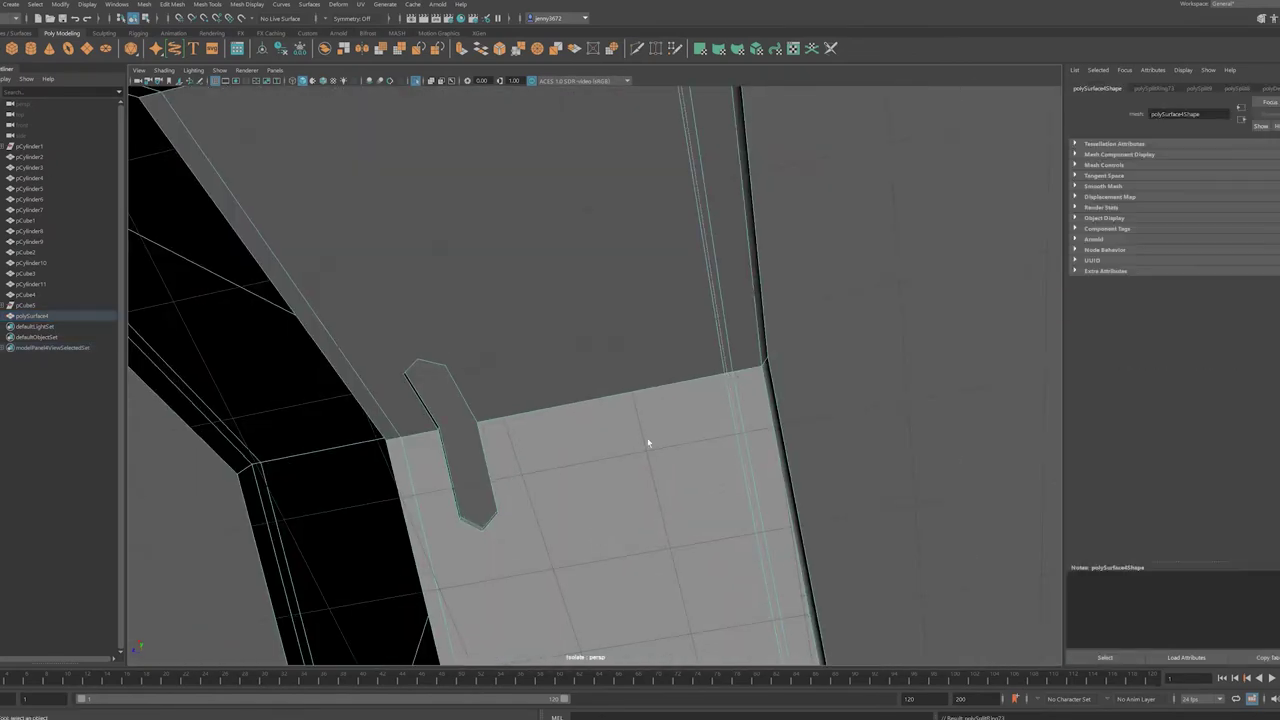
alt+drag(651, 442, 751, 500)
scroll(625, 590, down, 4)
alt+drag(625, 590, 666, 533)
- Delete the top face loop around the block to open the gap
double_click(763, 446)
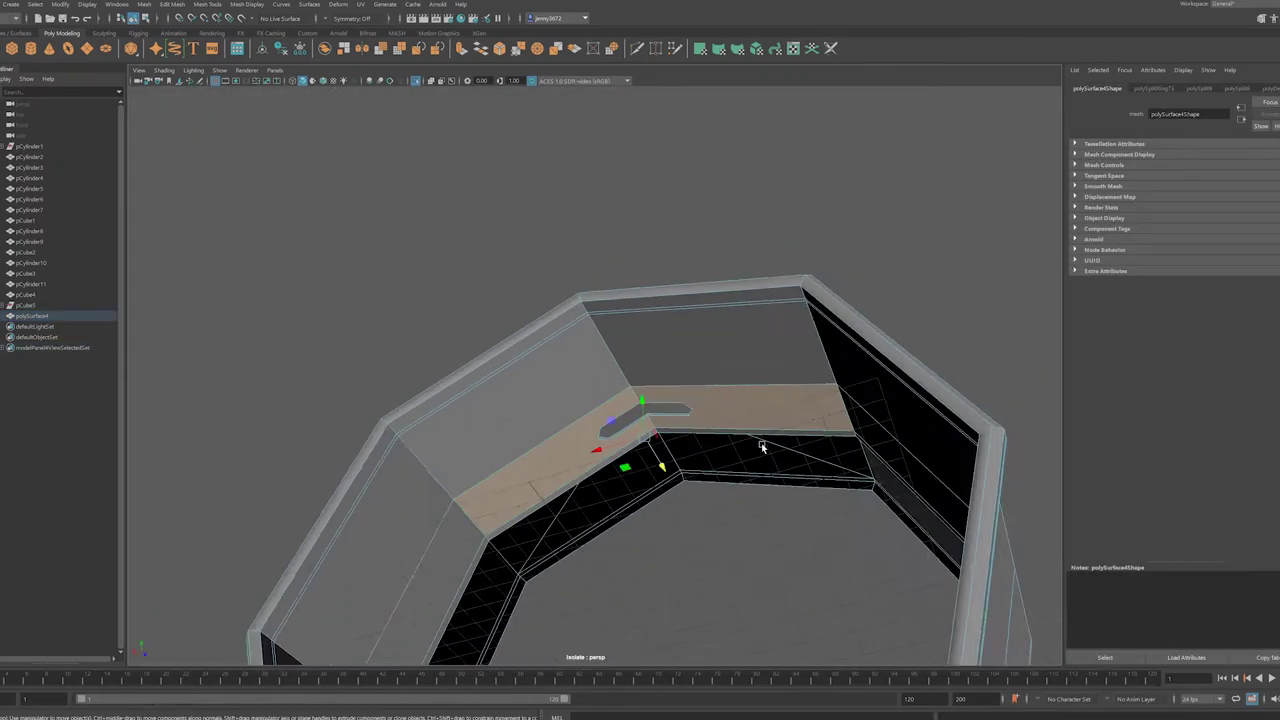
alt+drag(763, 446, 482, 576)
scroll(590, 541, up, 3)
alt+drag(590, 541, 585, 436)
key(Delete)
scroll(585, 436, up, 5)
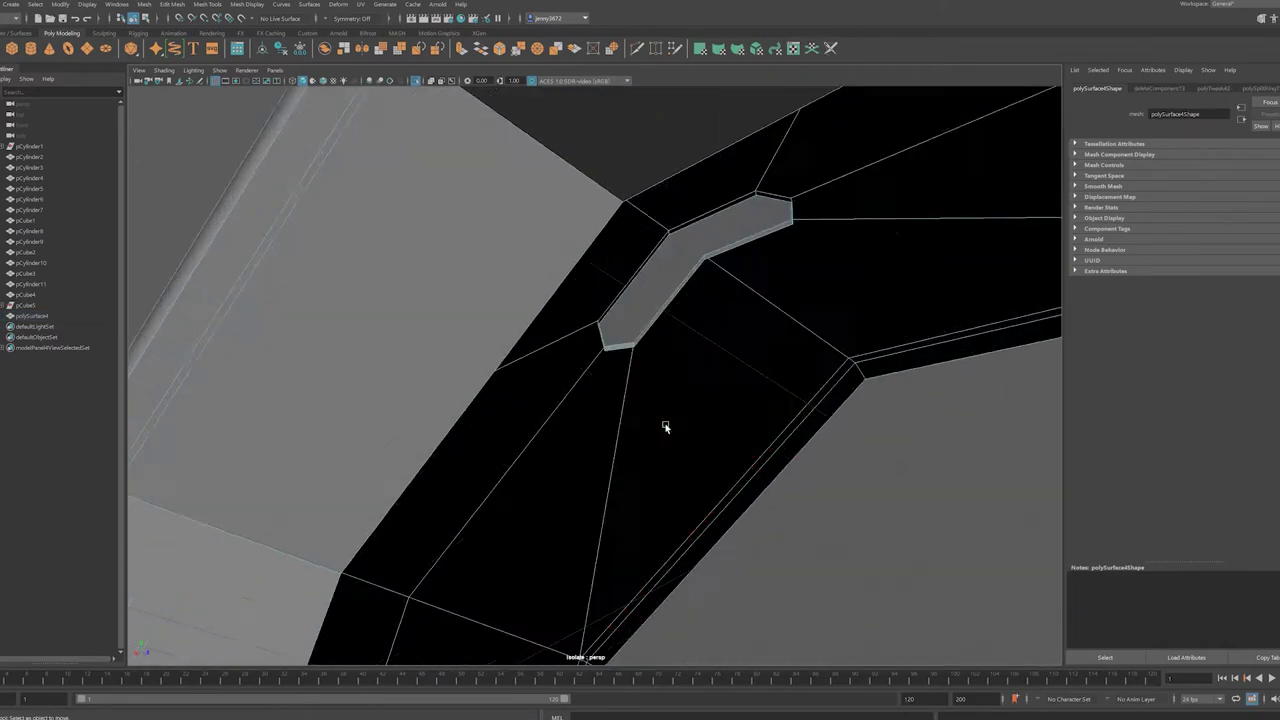
alt+drag(666, 429, 537, 409)
scroll(537, 409, down, 6)
- Adjust the ring's top vertex in front view, then inspect the slot in perspective
key(q)
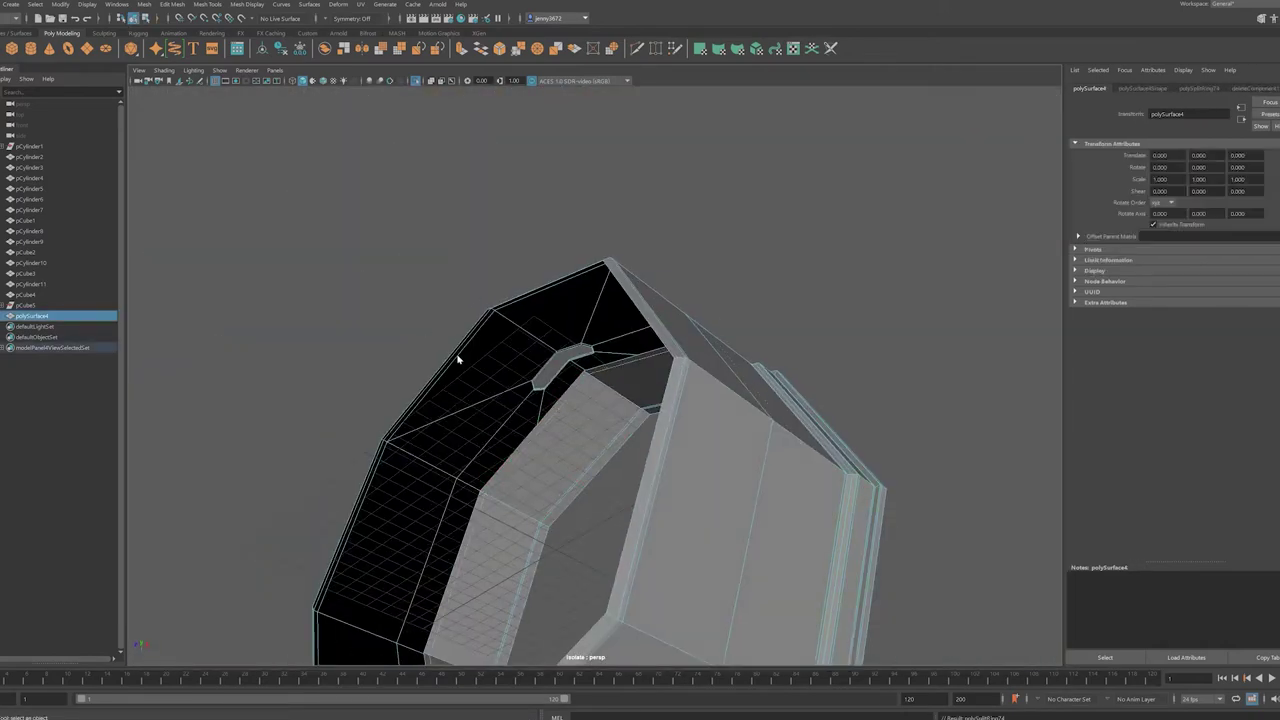
click(457, 357)
key(f)
alt+middle_drag(497, 488, 582, 415)
key(F9)
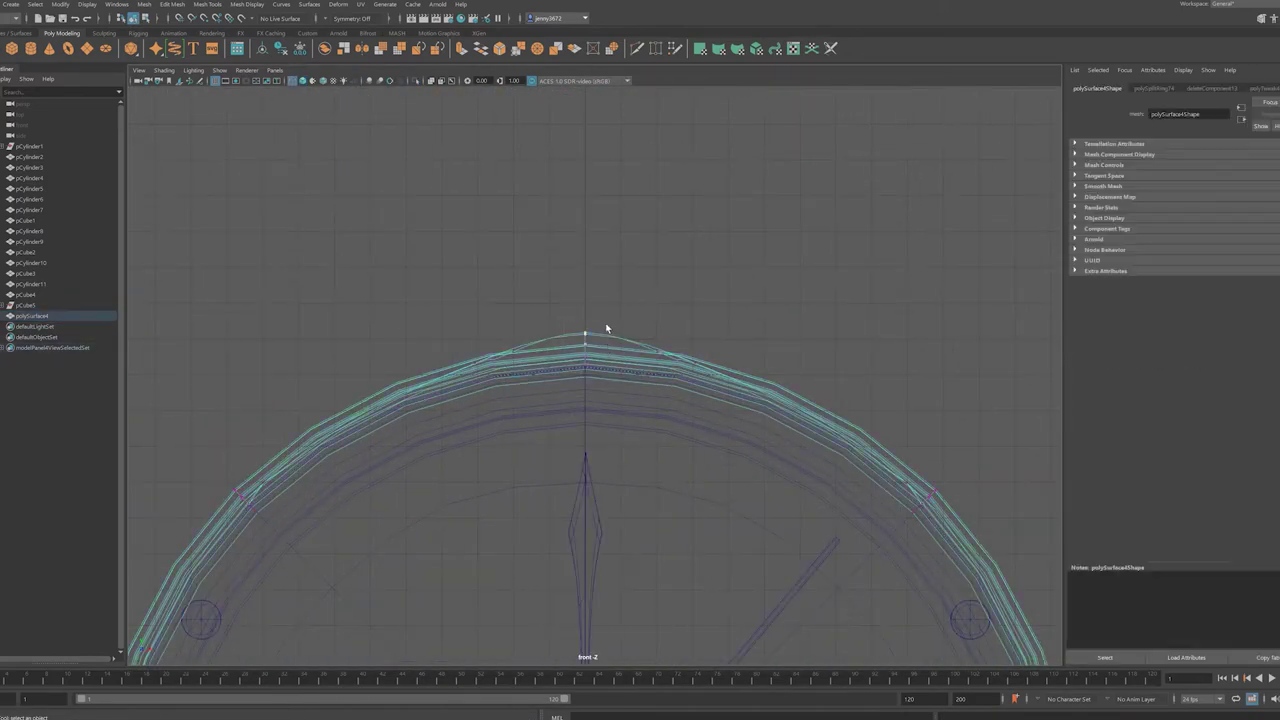
click(585, 333)
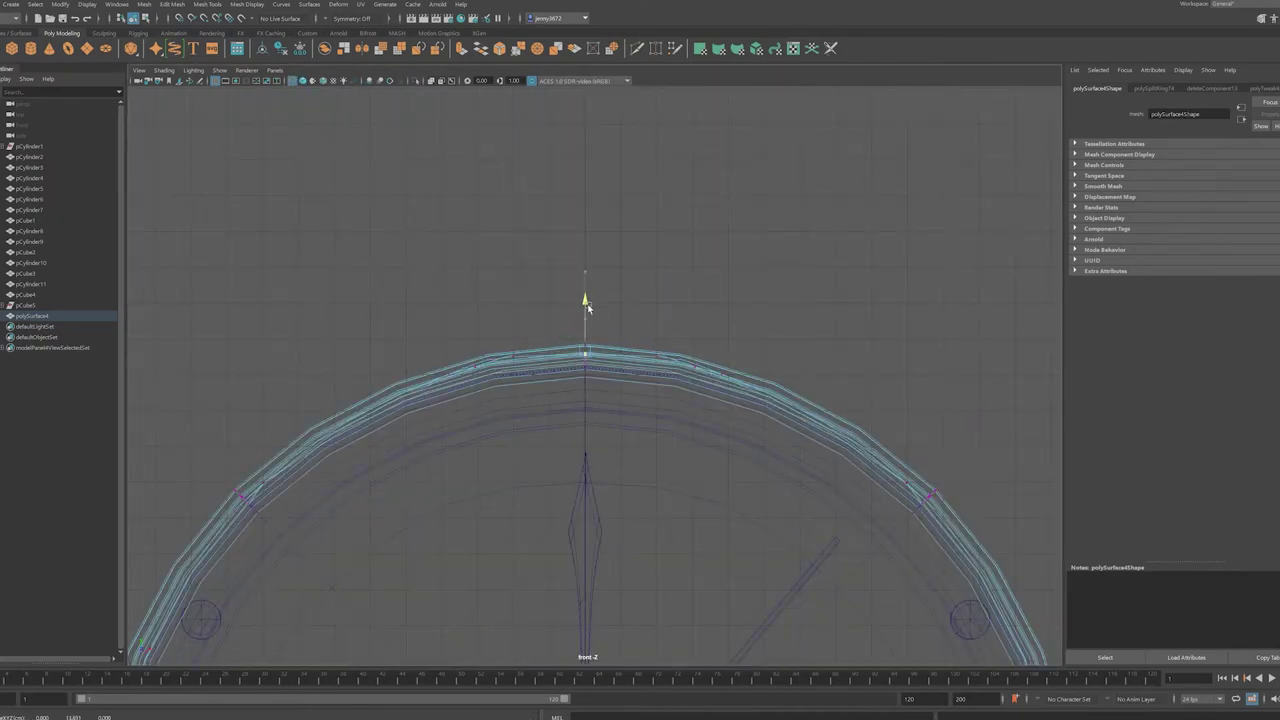
mouse_move(588, 308)
alt+mouse_down()
mouse_move(603, 438)
mouse_move(599, 421)
alt+mouse_up()
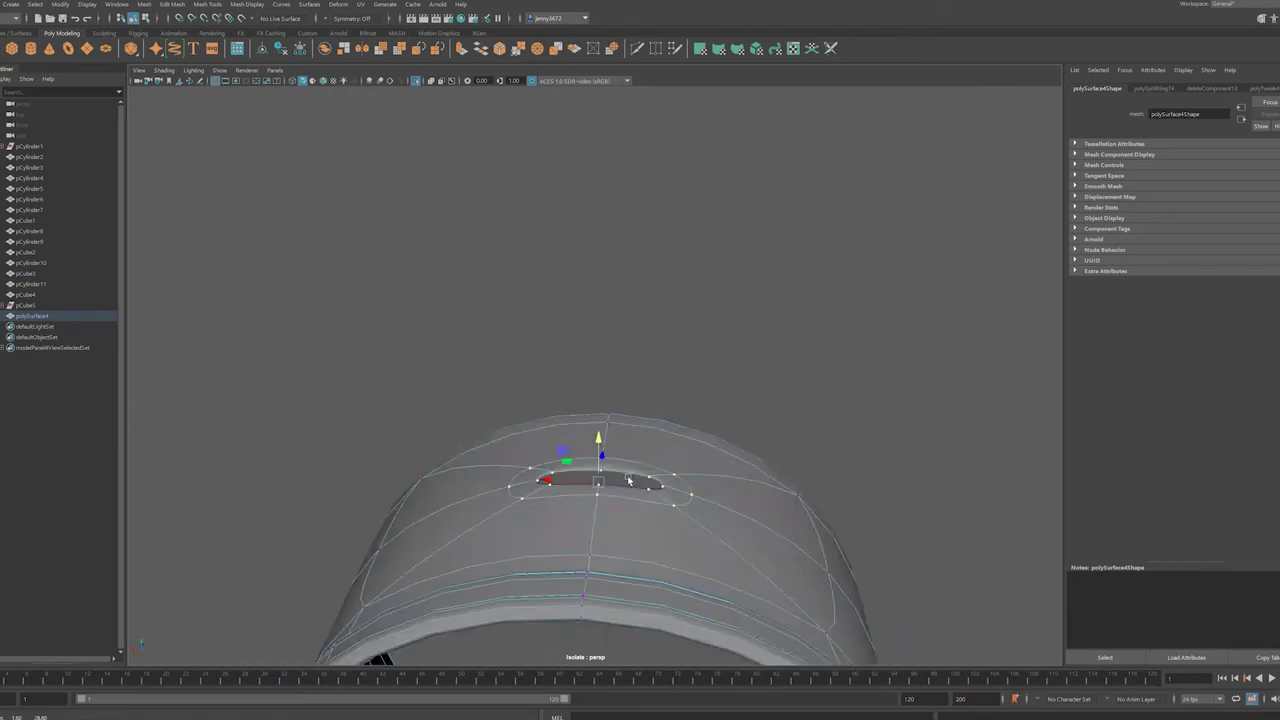
mouse_move(684, 540)
alt+mouse_down()
mouse_move(680, 500)
mouse_move(757, 543)
mouse_move(814, 549)
mouse_move(591, 563)
mouse_move(503, 526)
mouse_move(603, 537)
mouse_move(674, 617)
mouse_move(712, 571)
mouse_move(710, 493)
mouse_move(654, 580)
mouse_move(609, 563)
mouse_move(630, 607)
mouse_move(646, 589)
alt+mouse_up()
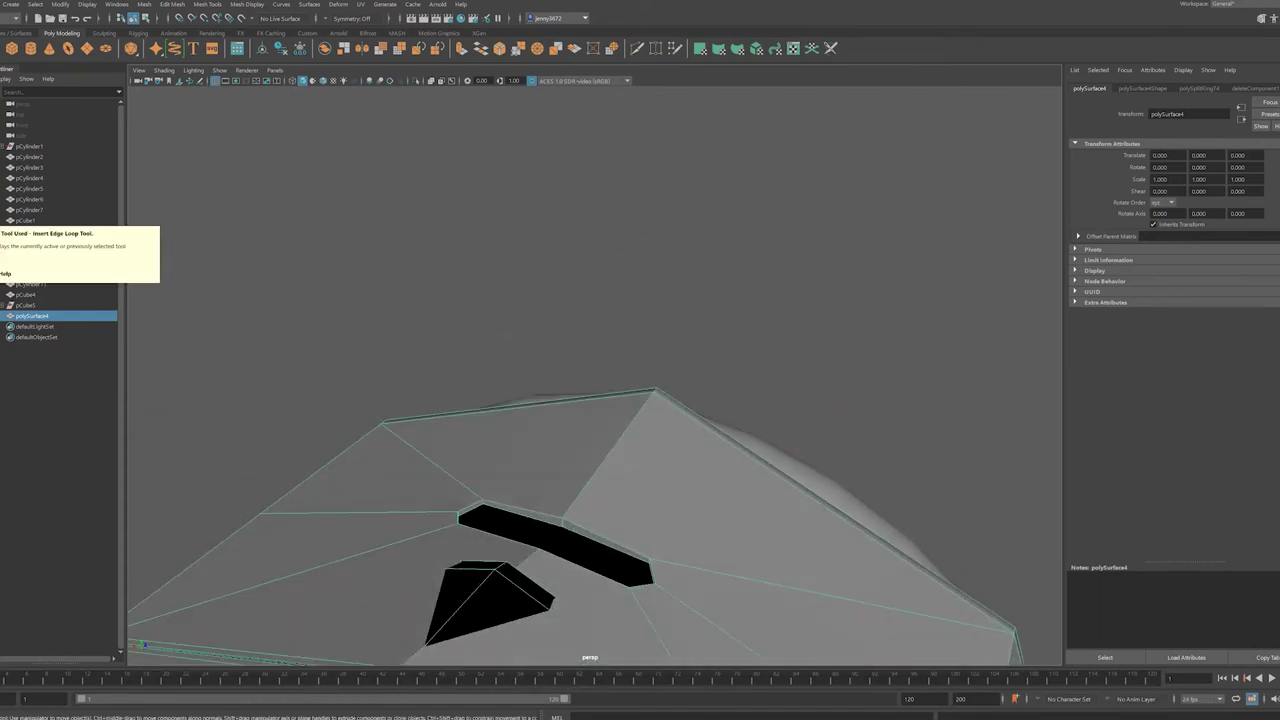
- Add edge loops on the clock body around the slot opening
click(168, 315)
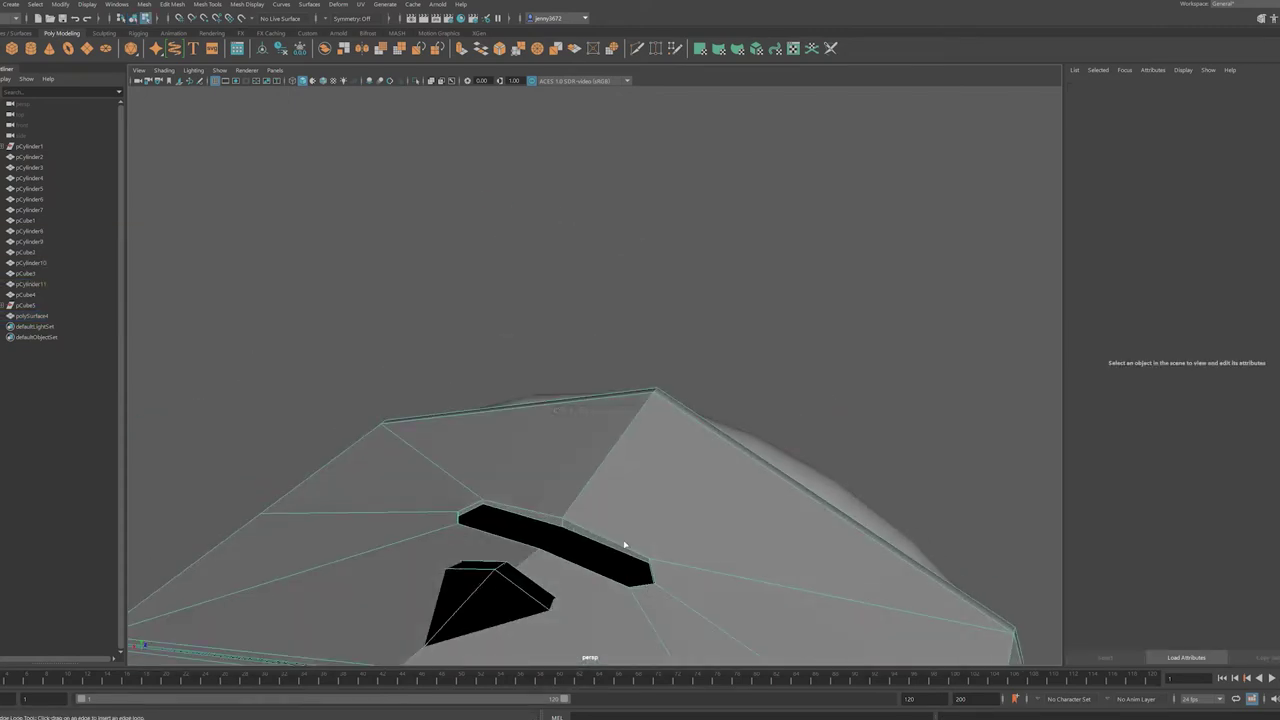
mouse_move(646, 589)
alt+mouse_down()
mouse_move(506, 403)
mouse_move(172, 248)
alt+mouse_up()
click(32, 315)
mouse_move(600, 520)
alt+mouse_down()
mouse_move(823, 520)
mouse_move(688, 503)
mouse_move(808, 514)
mouse_move(905, 391)
mouse_move(907, 413)
alt+mouse_up()
click(808, 514)
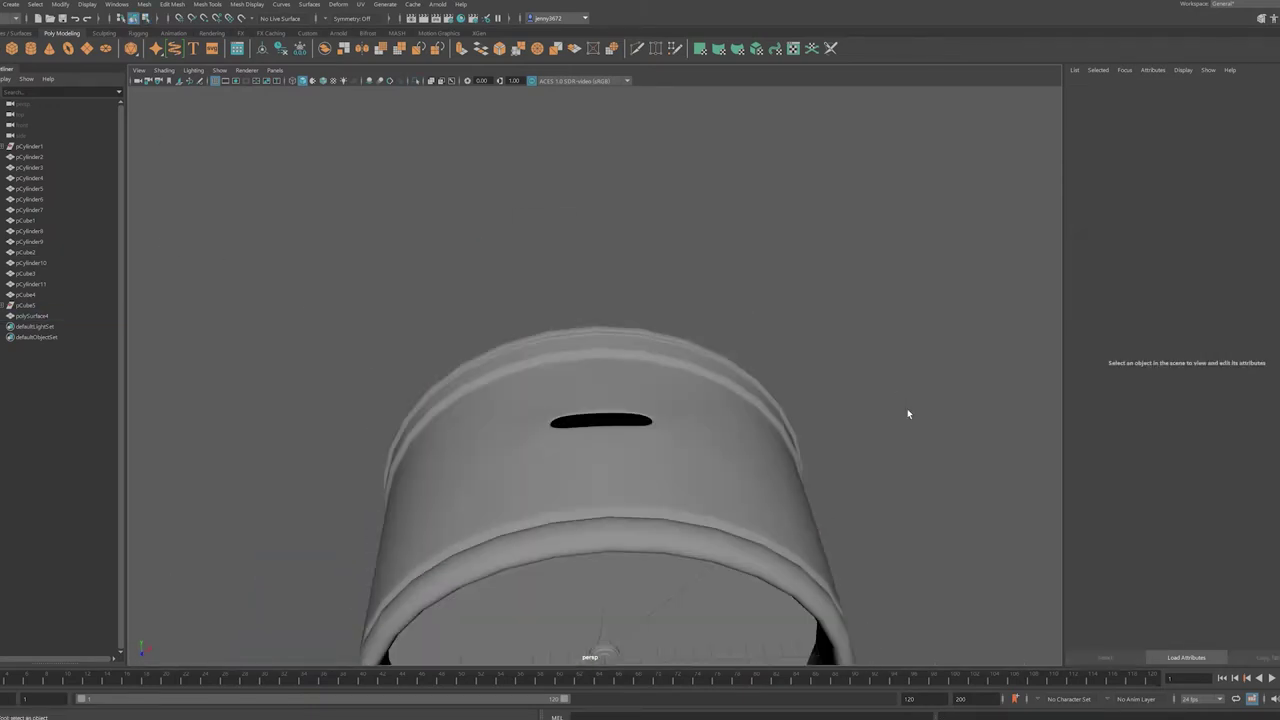
- Create a cylinder and scale it into a thin stem for the winding key
shift+right_drag(555, 253, 572, 378)
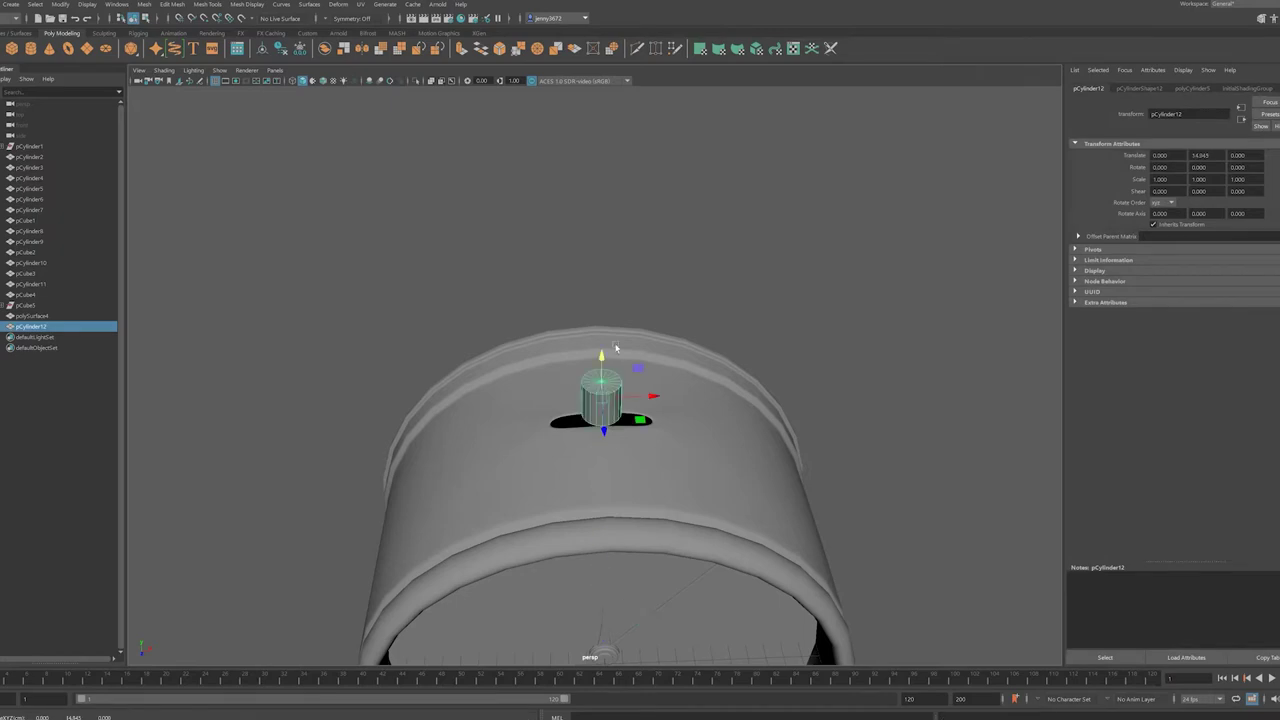
key(r)
drag(601, 397, 600, 335)
key(w)
key(4)
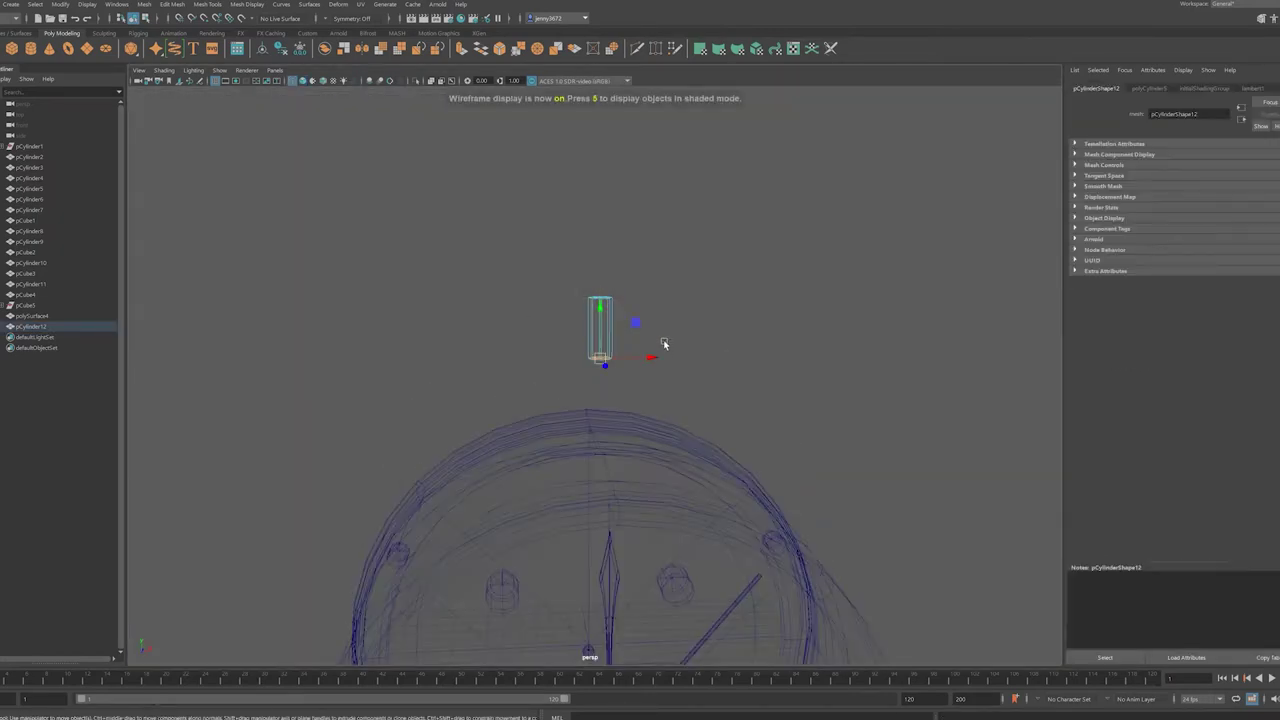
key(5)
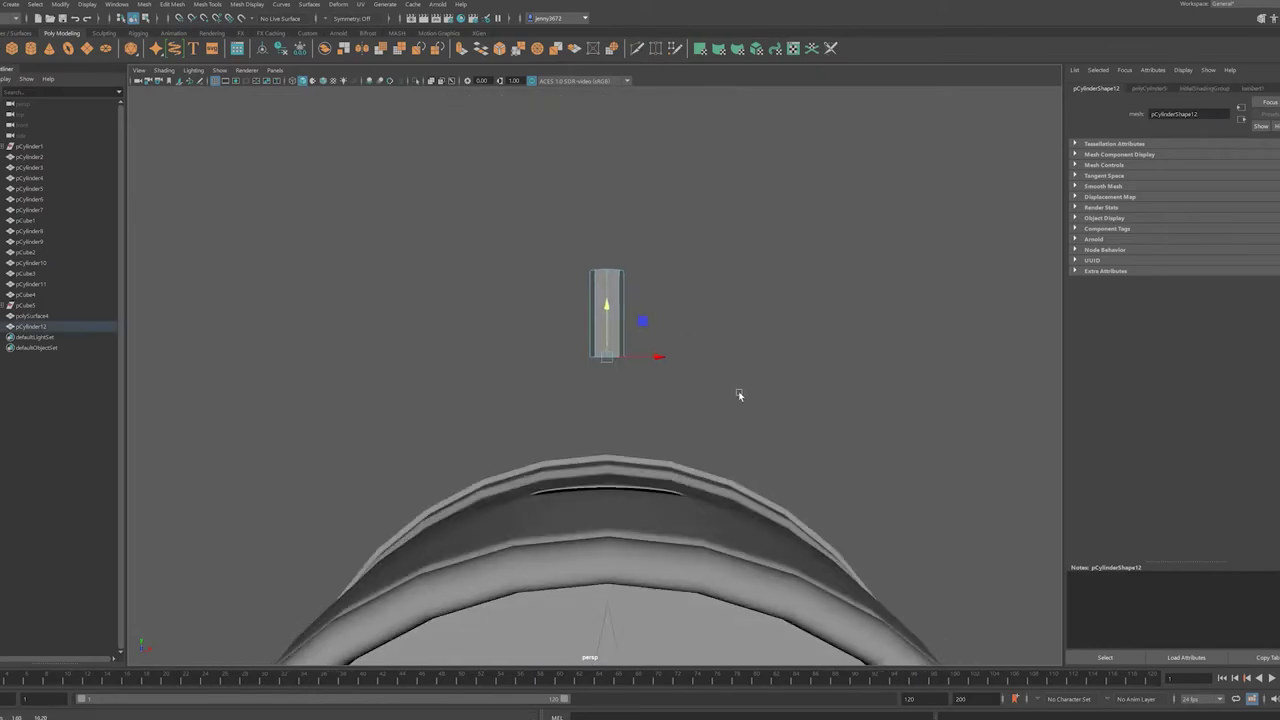
scroll(739, 396, up, 2)
shift+right_drag(739, 396, 614, 344)
click(611, 349)
key(f)
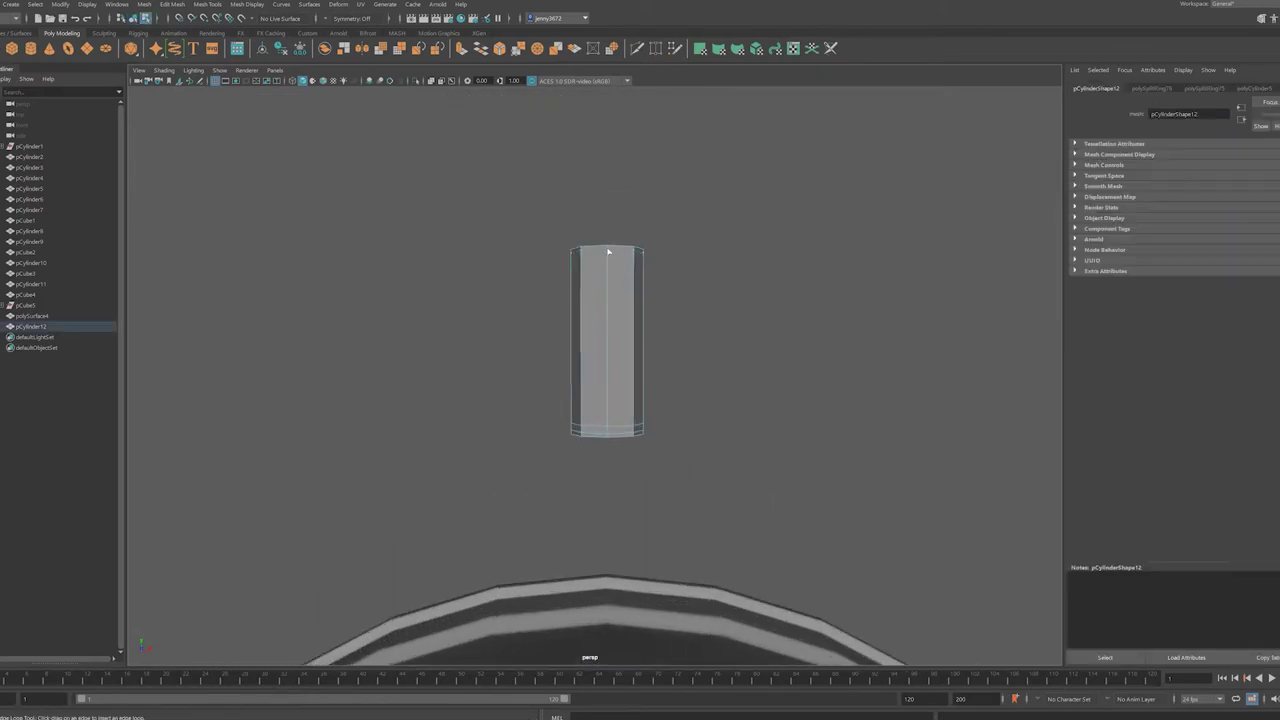
- Duplicate the stem and rotate the copy 90° into a horizontal handle above it
mouse_move(481, 301)
alt+mouse_down()
mouse_move(594, 229)
mouse_move(697, 418)
alt+mouse_up()
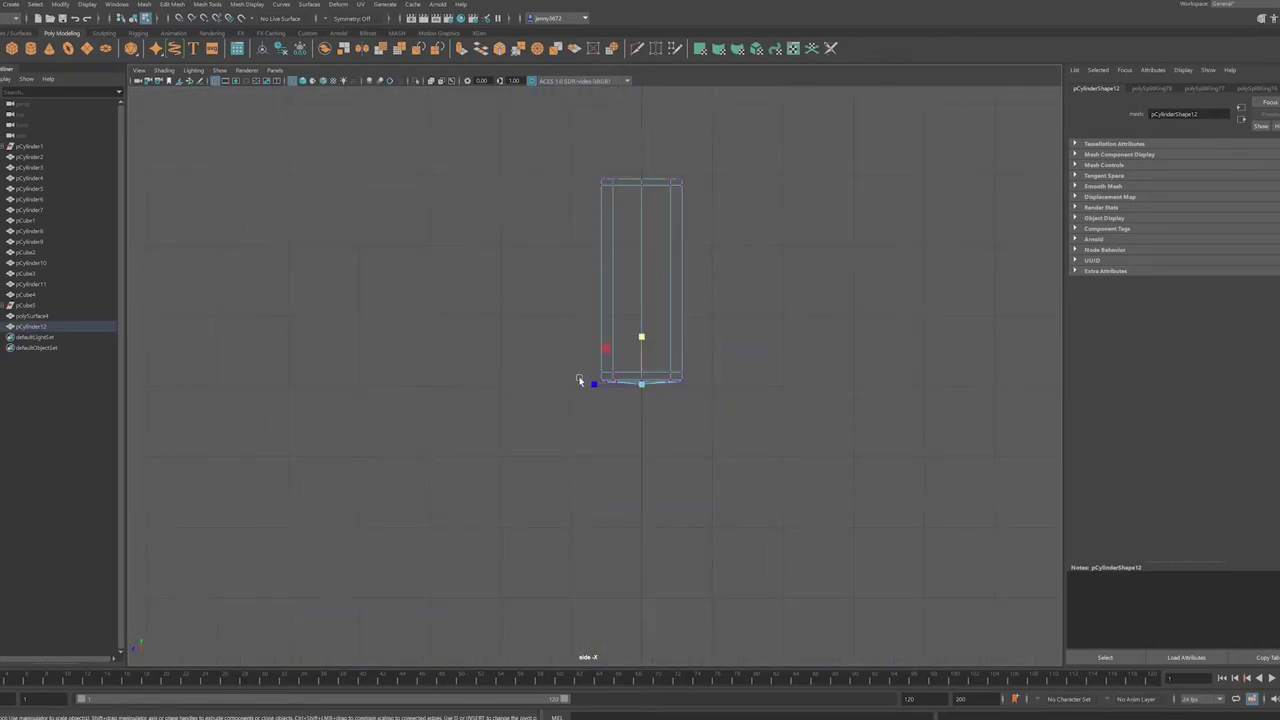
scroll(679, 511, up, 3)
drag(545, 350, 708, 391)
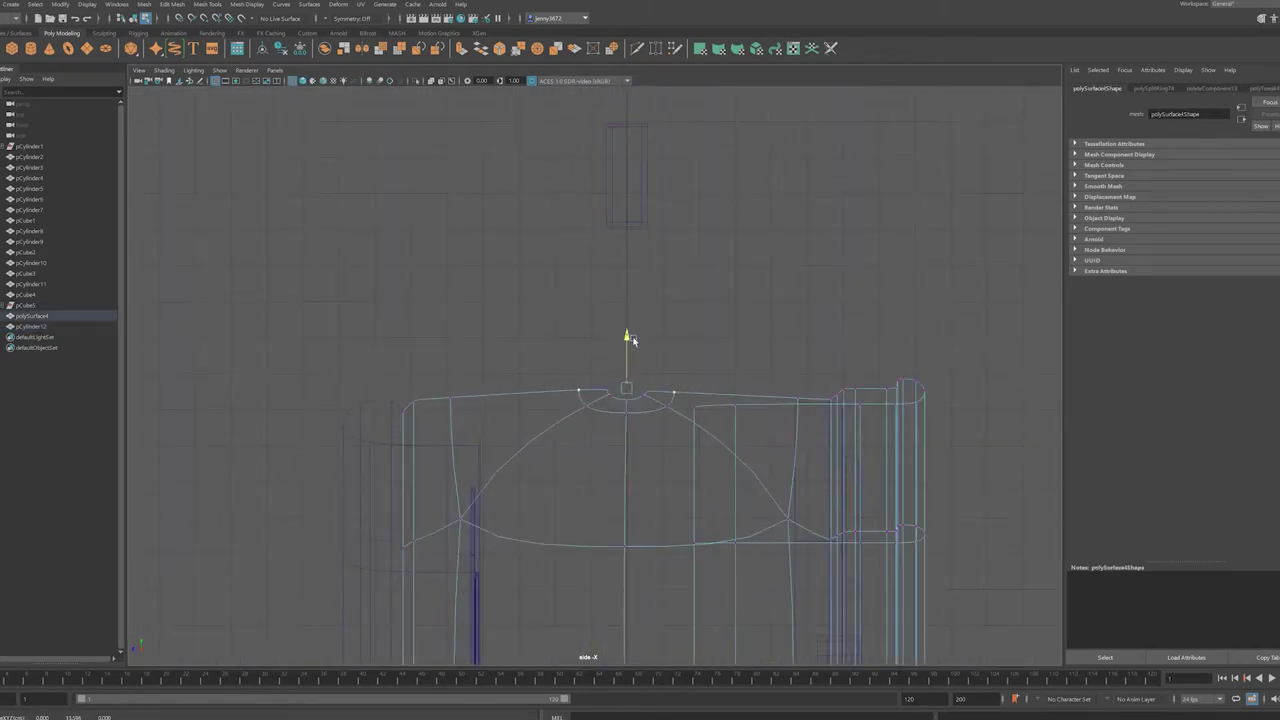
key(ctrl+z)
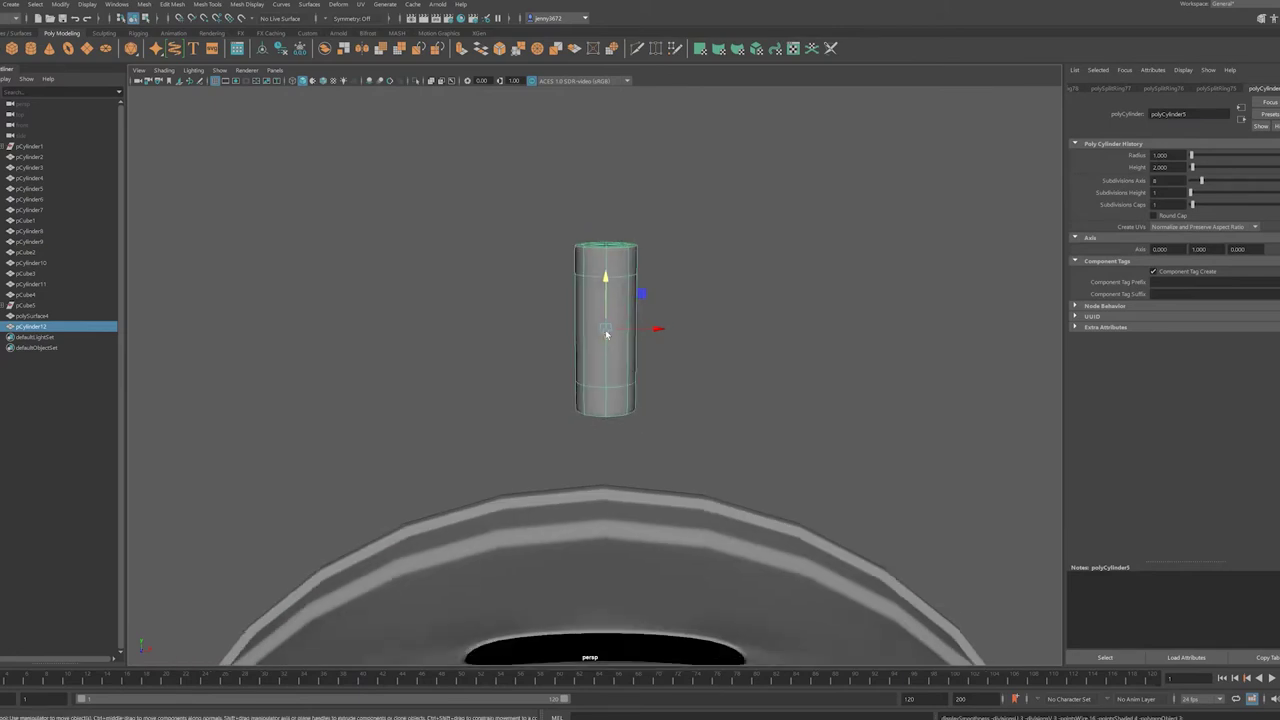
alt+drag(605, 329, 599, 298)
key(ctrl+d)
key(e)
drag(598, 230, 570, 215)
click(849, 294)
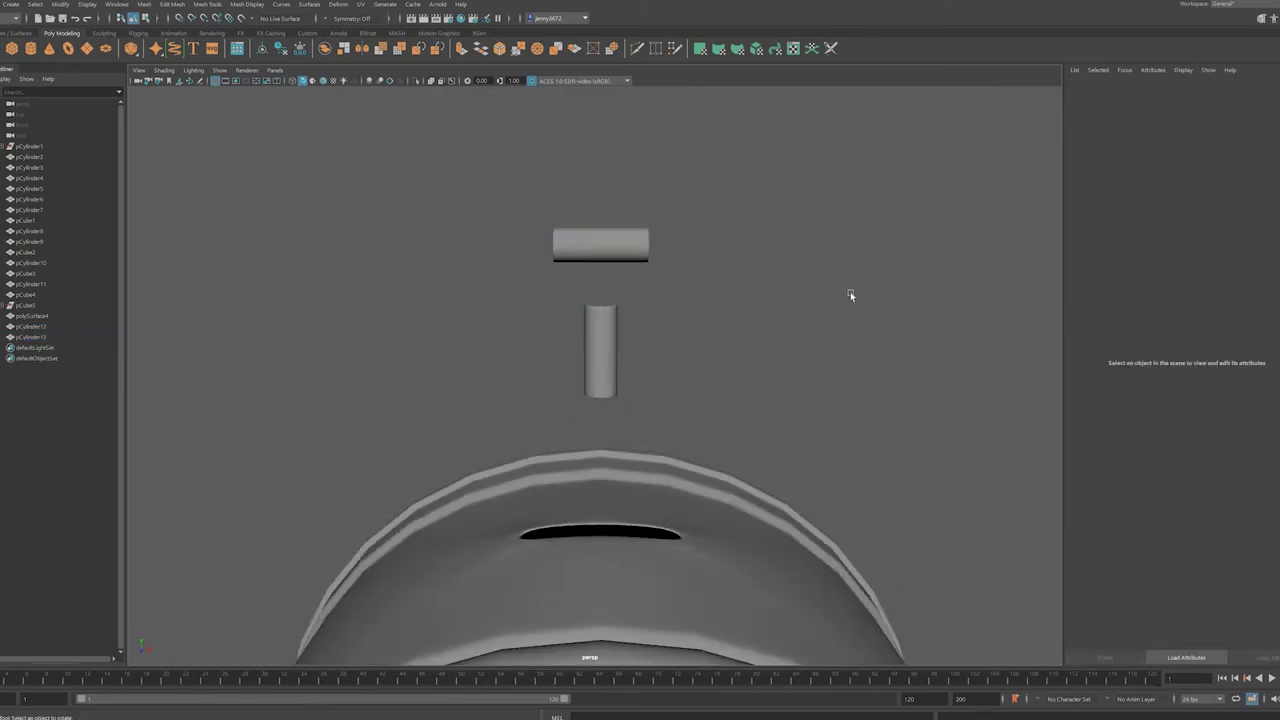
click(559, 245)
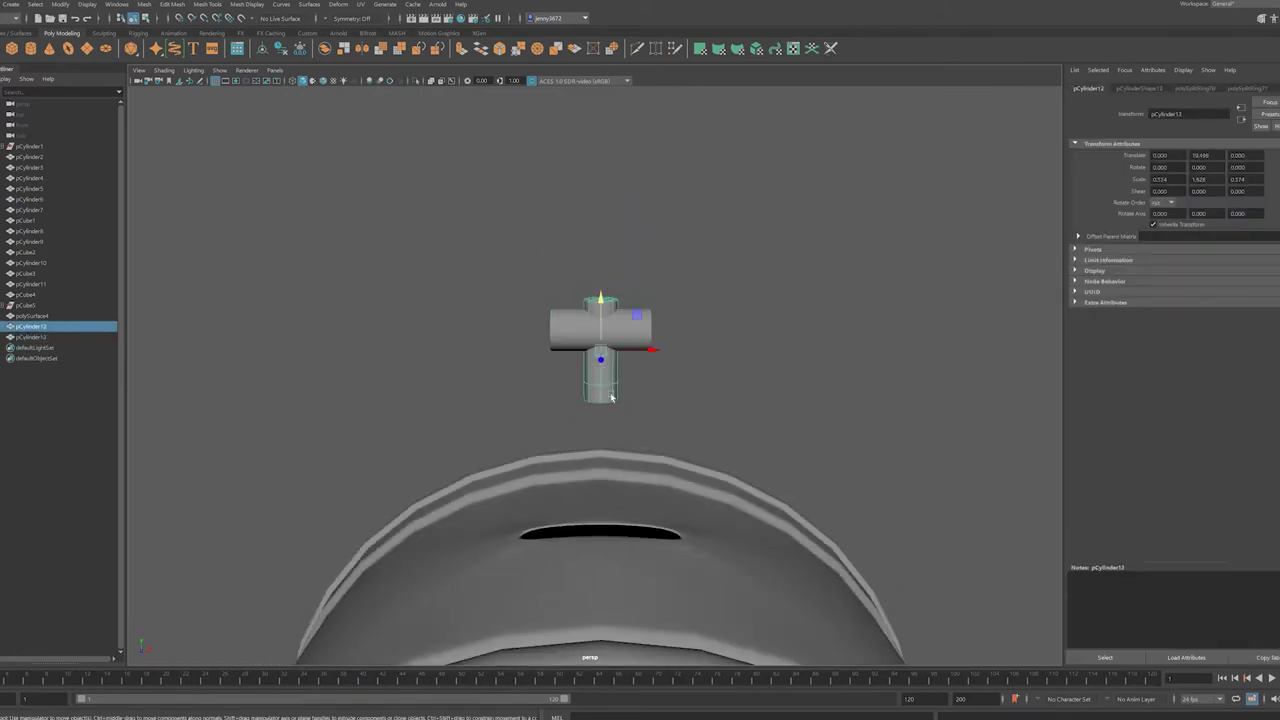
- Lengthen the stem and raise the handle with both cylinders selected
key(space)
shift+click(833, 187)
key(space)
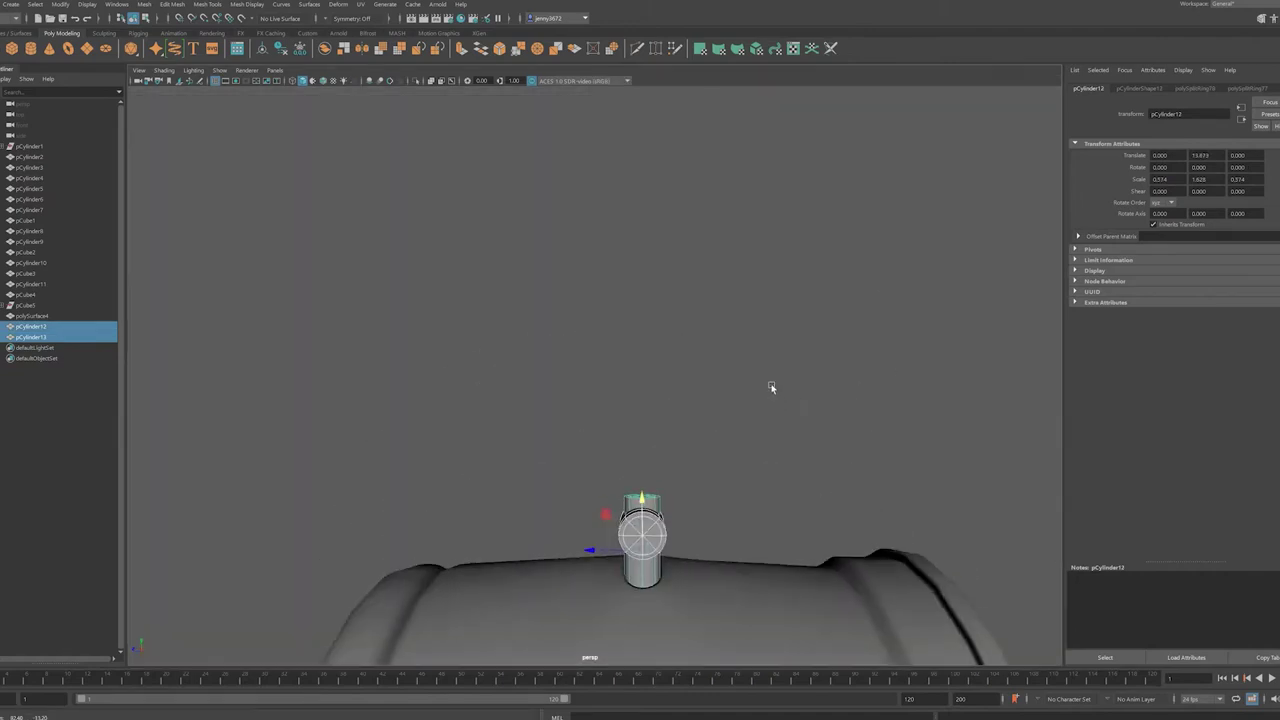
mouse_move(769, 386)
alt+mouse_down()
mouse_move(851, 406)
mouse_move(791, 349)
alt+mouse_up()
scroll(700, 370, up, 3)
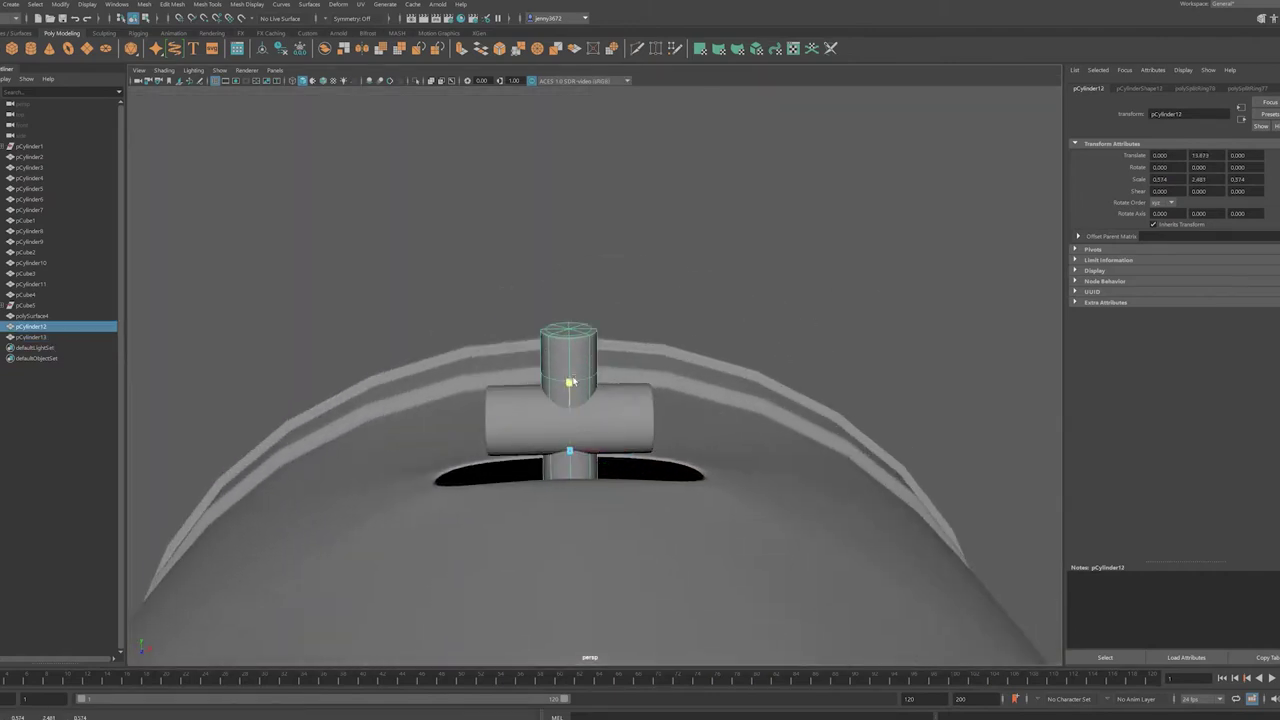
shift+click(571, 383)
drag(571, 383, 572, 330)
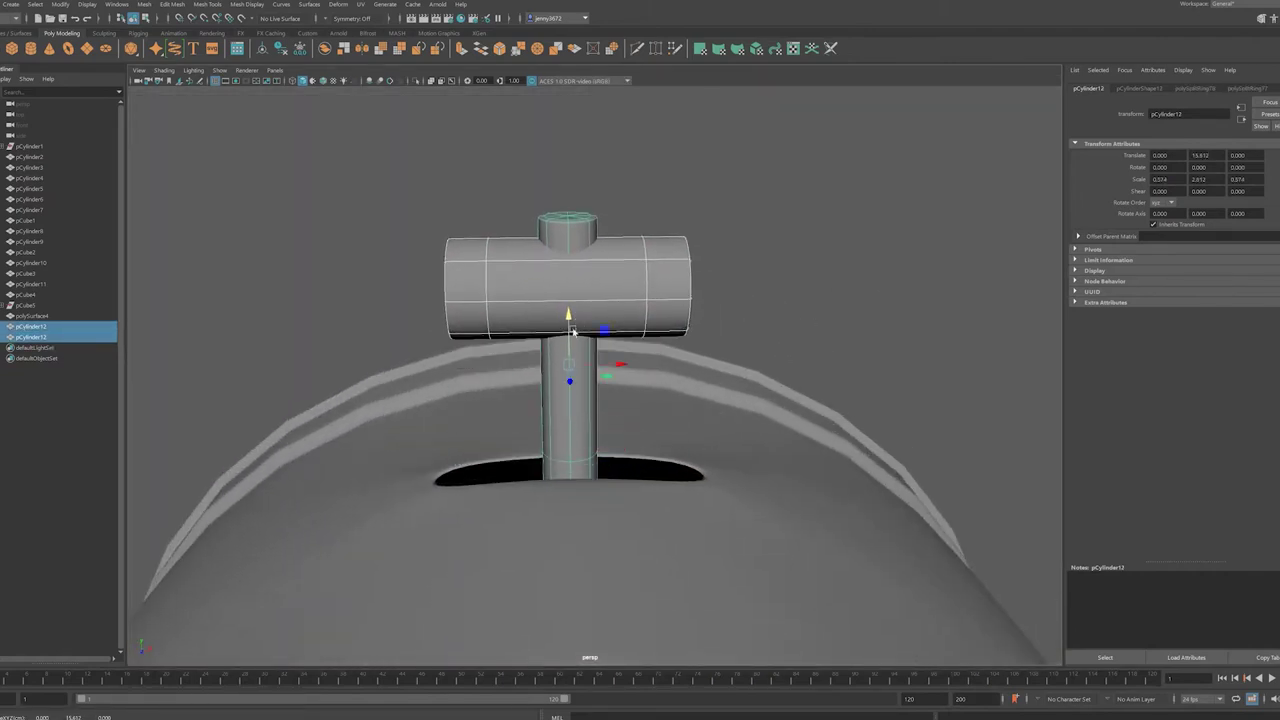
- Scale the horizontal handle cylinder to size
scroll(572, 330, down, 3)
mouse_move(691, 346)
alt+mouse_down()
mouse_move(697, 331)
mouse_move(901, 378)
mouse_move(717, 391)
alt+mouse_up()
click(697, 331)
click(575, 334)
mouse_move(575, 334)
alt+mouse_down()
mouse_move(549, 320)
mouse_move(705, 359)
alt+mouse_up()
click(579, 345)
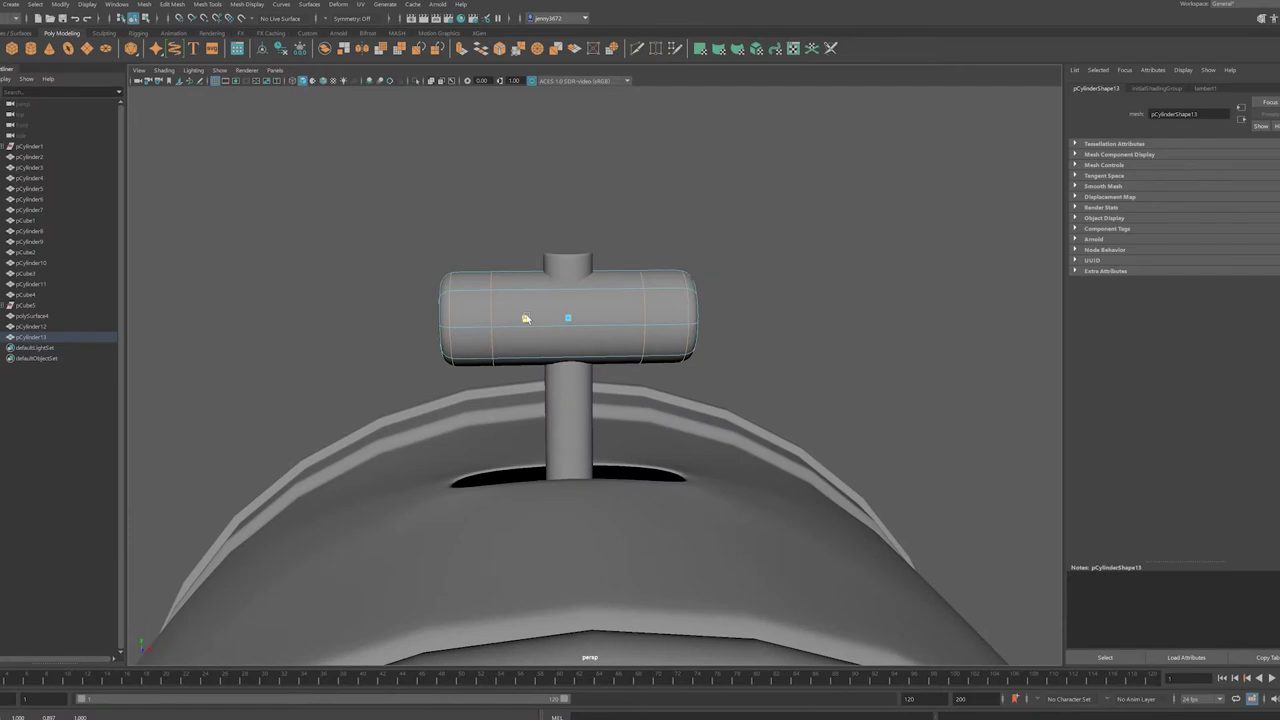
click(526, 318)
key(r)
alt+drag(526, 318, 300, 107)
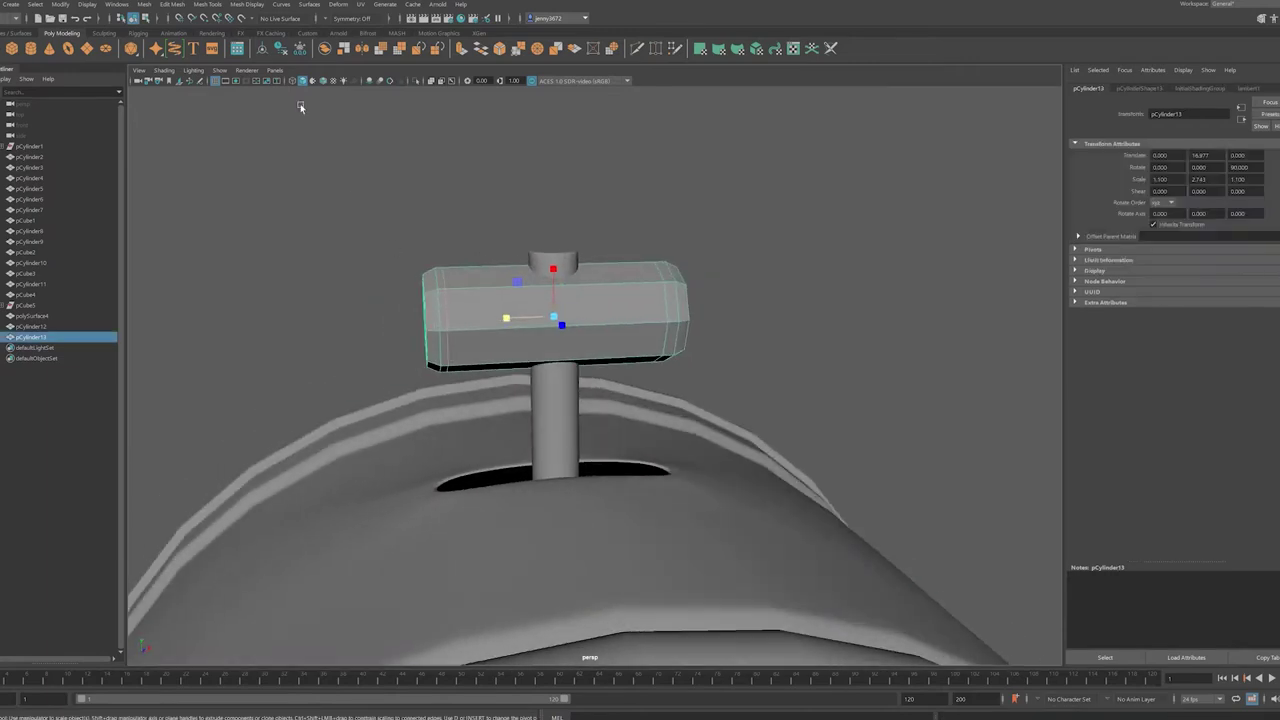
- Insert an edge loop near the handle's end and turn on smooth preview (3)
click(441, 303)
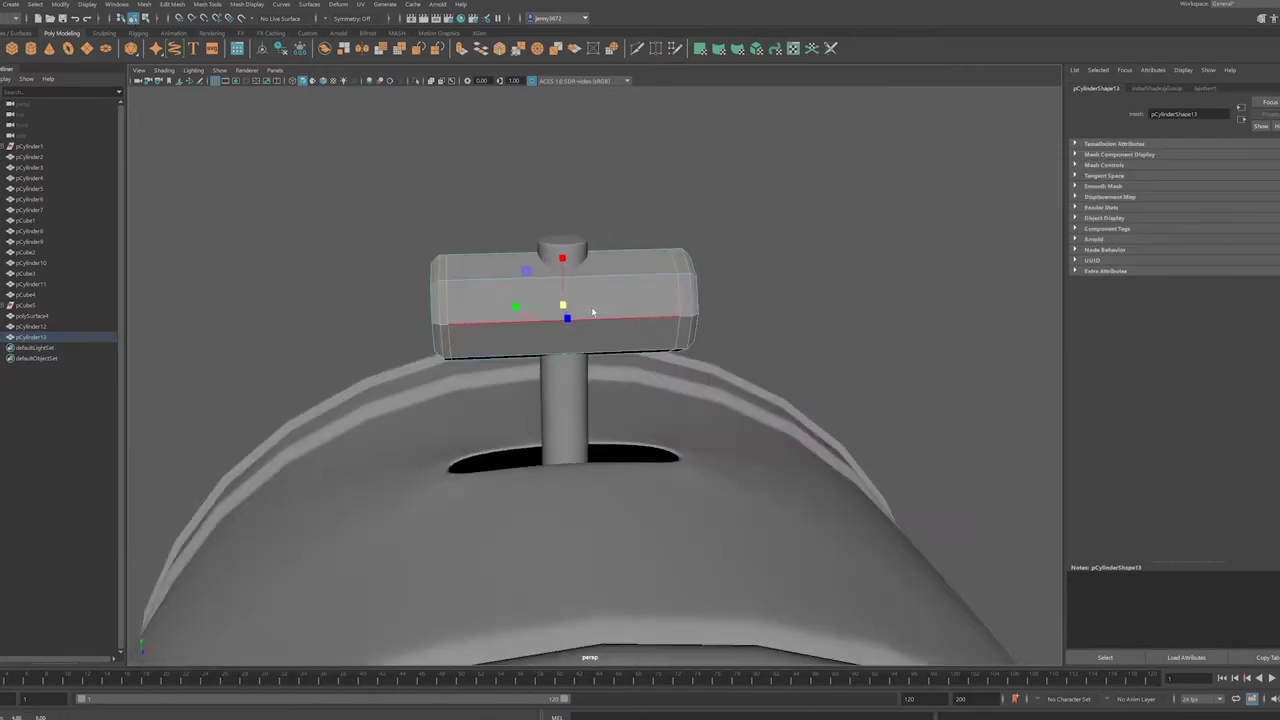
alt+drag(560, 322, 92, 236)
alt+drag(240, 232, 523, 323)
key(q)
click(323, 266)
key(3)
key(1)
key(3)
- Select the stem and switch to edge mode on its top cap
mouse_move(470, 287)
alt+mouse_down()
mouse_move(786, 347)
mouse_move(574, 307)
alt+mouse_up()
click(574, 307)
right_click(574, 307)
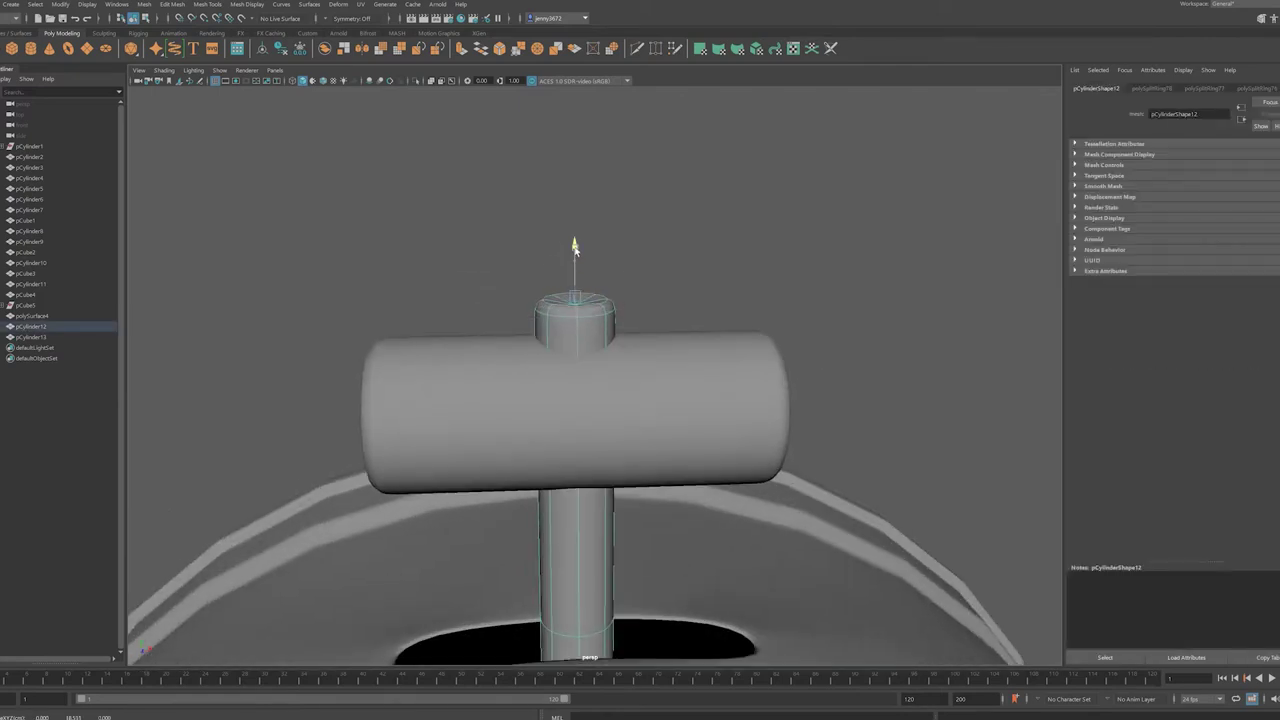
alt+drag(575, 247, 546, 303)
scroll(569, 258, up, 2)
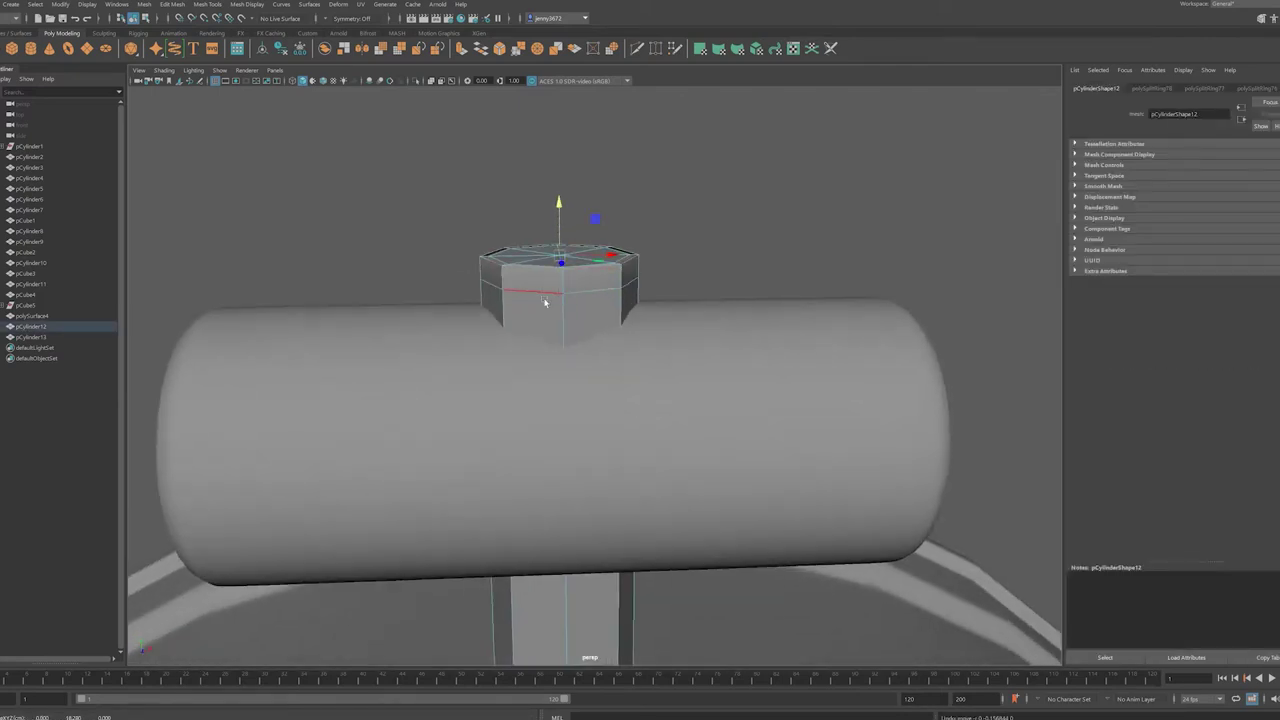
scroll(720, 434, down, 3)
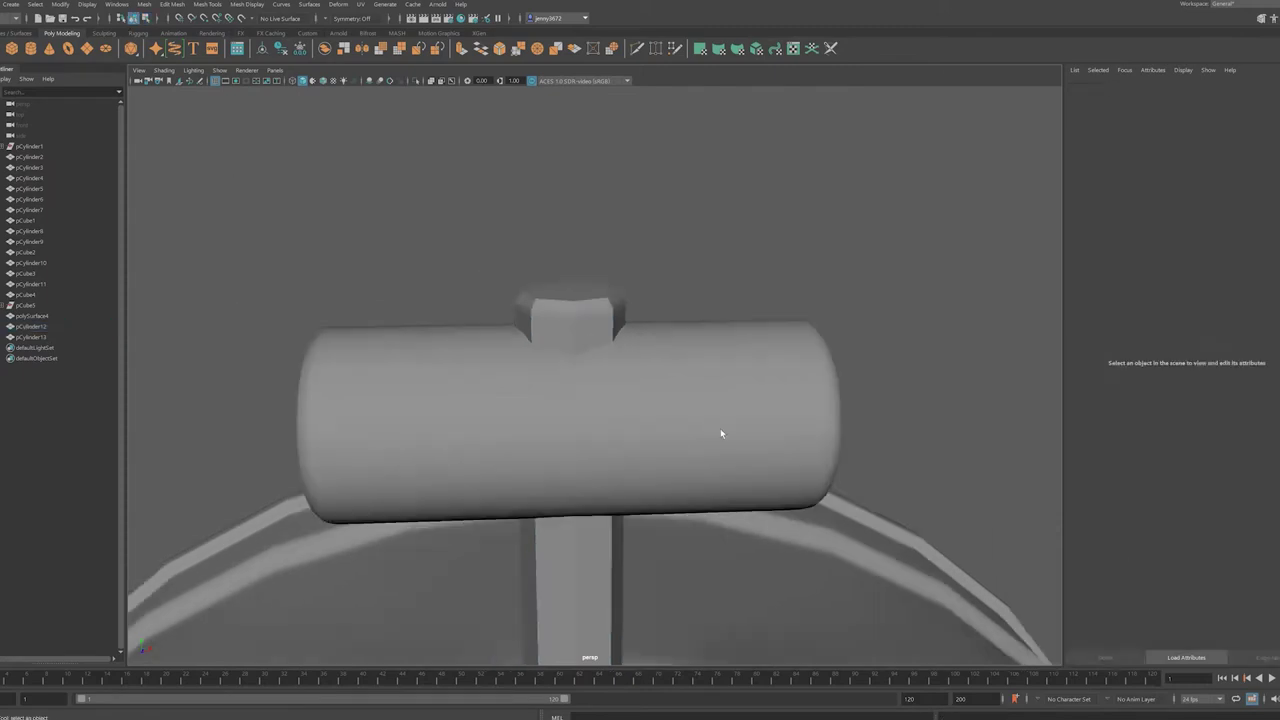
alt+drag(720, 434, 794, 377)
scroll(623, 371, up, 3)
right_click(581, 243)
click(581, 243)
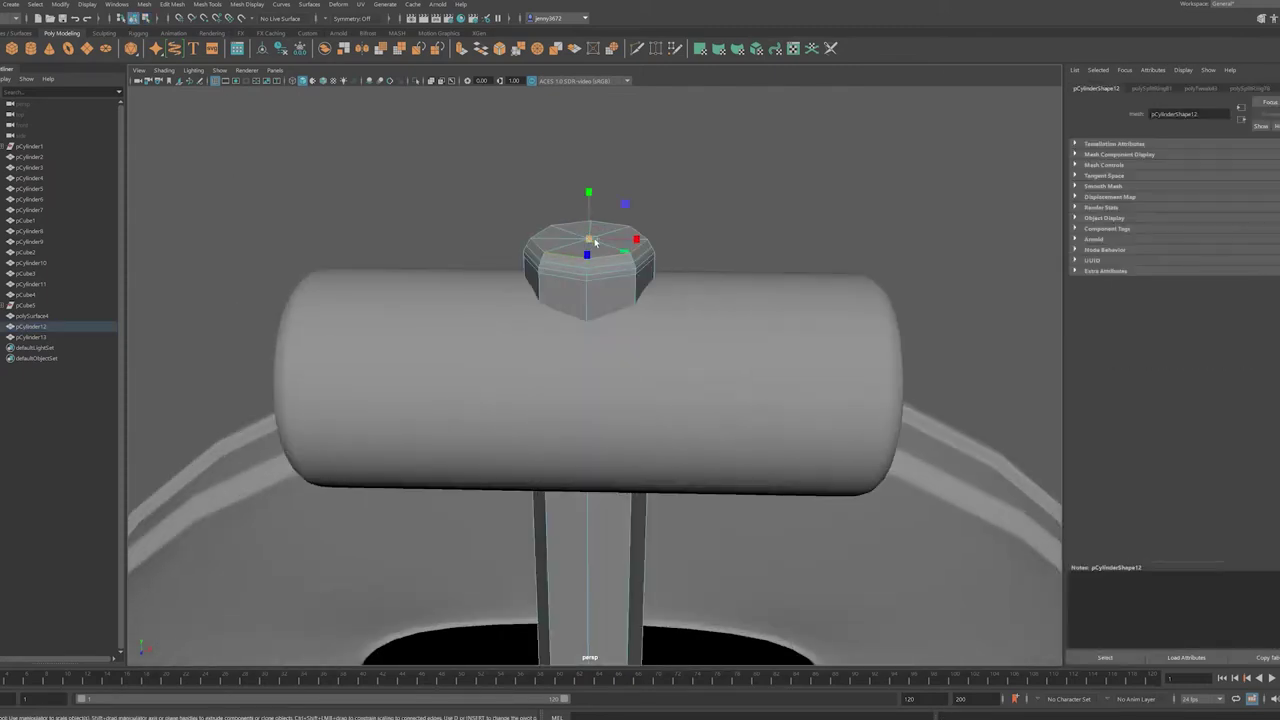
scroll(597, 251, up, 2)
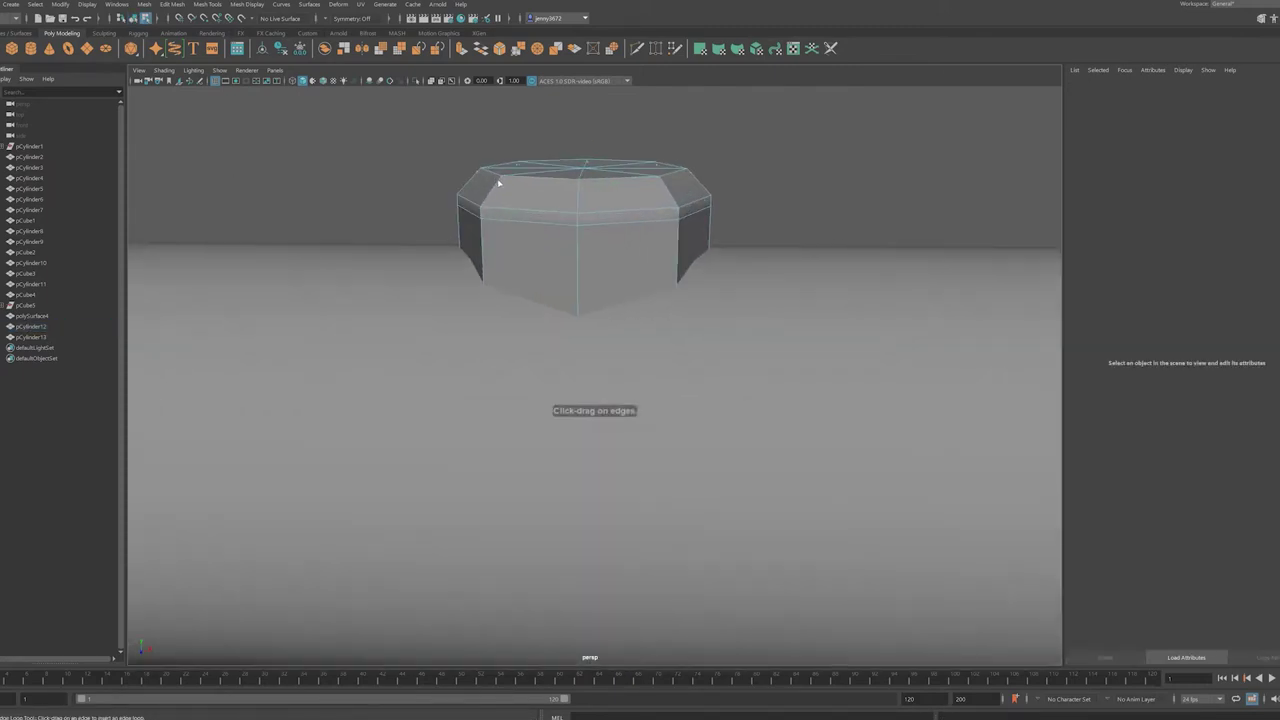
- Undo recent changes to restore the tall cylinder
right_click(586, 178)
scroll(776, 399, down, 3)
click(776, 399)
key(ctrl+z)
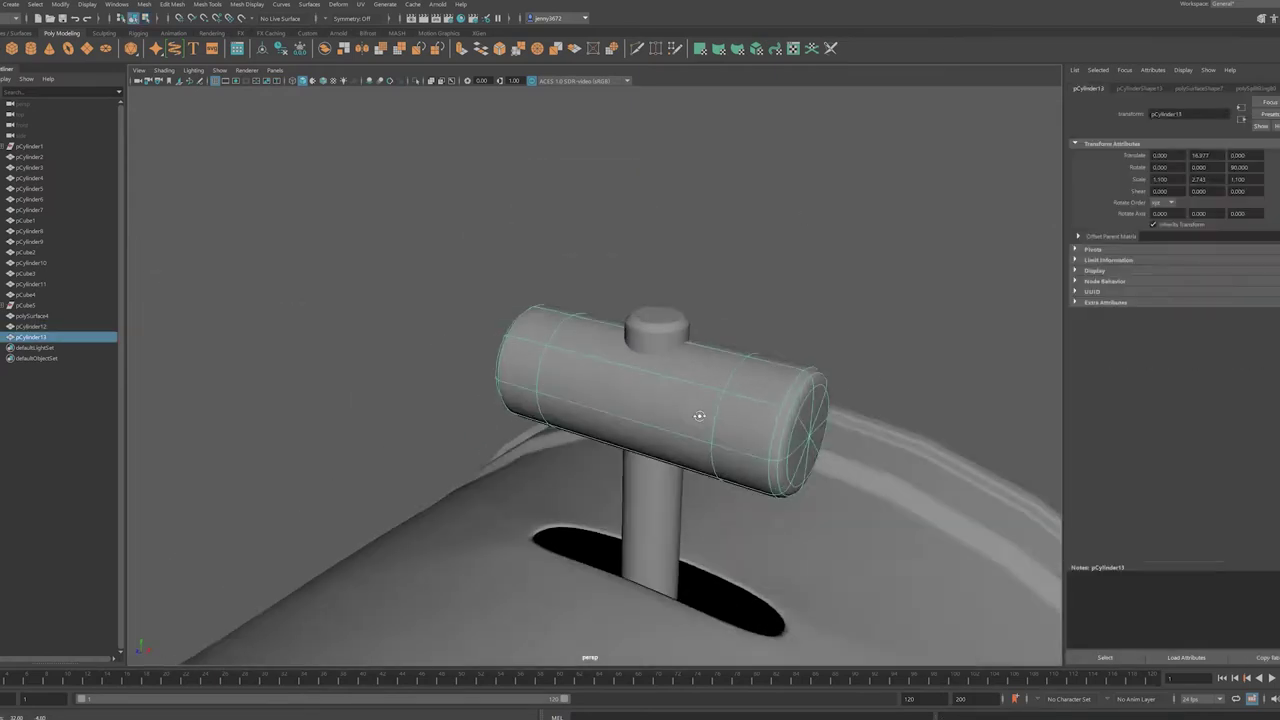
key(ctrl+z)
key(ctrl+z)
key(ctrl+z)
key(ctrl+z)
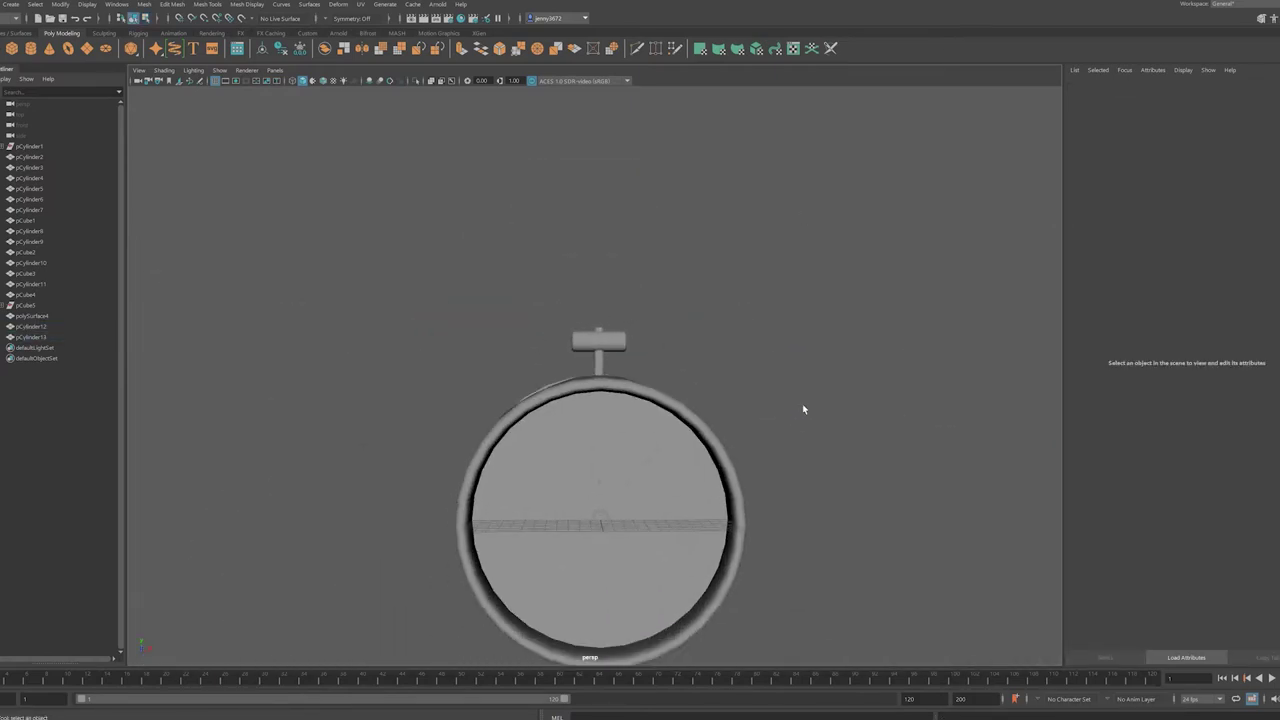
key(ctrl+z)
key(ctrl+z)
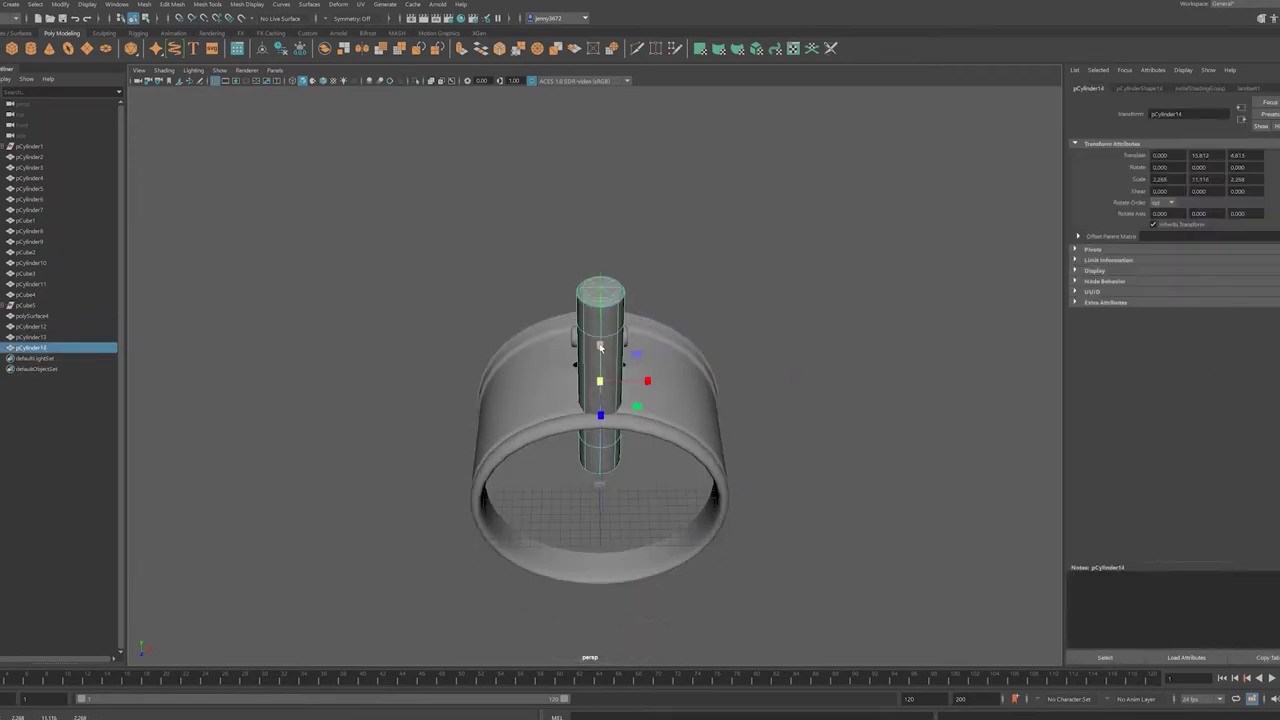
key(ctrl+z)
key(ctrl+z)
- Center the pivot, then lower and shrink pCylinder14 into a collar around the key stem
key(ctrl+z)
key(ctrl+z)
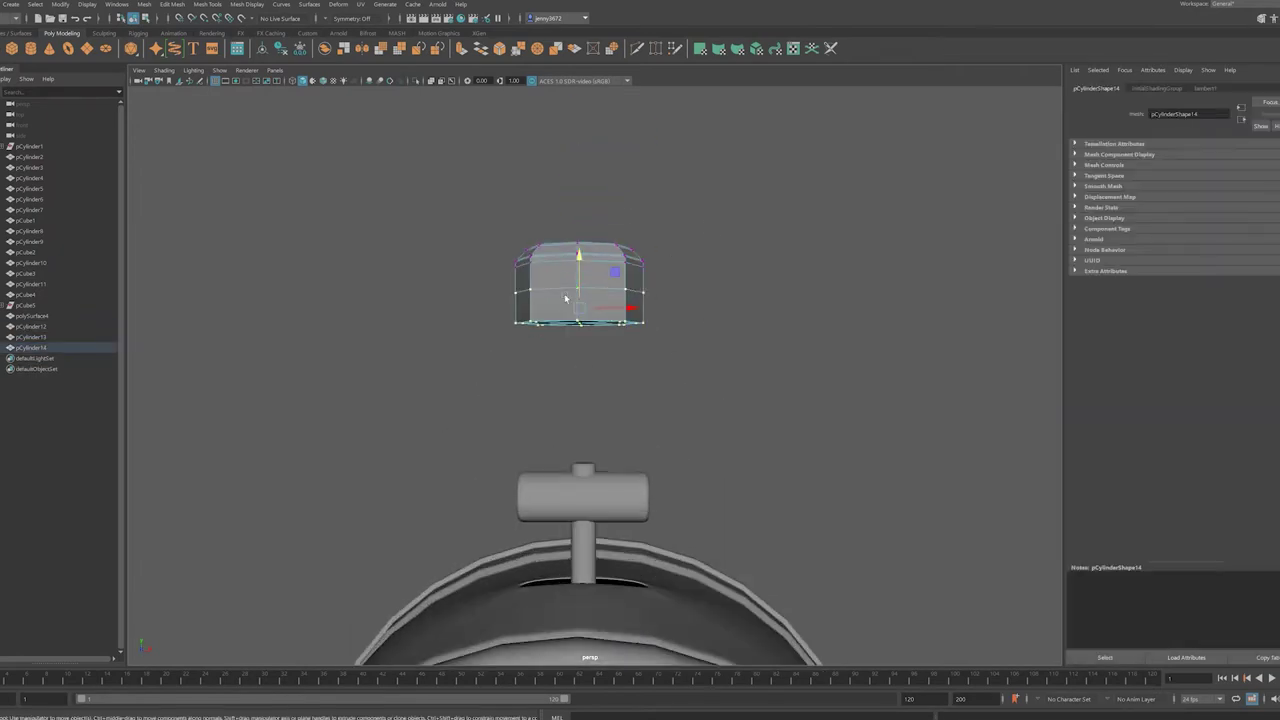
key(ctrl+z)
key(space)
key(space)
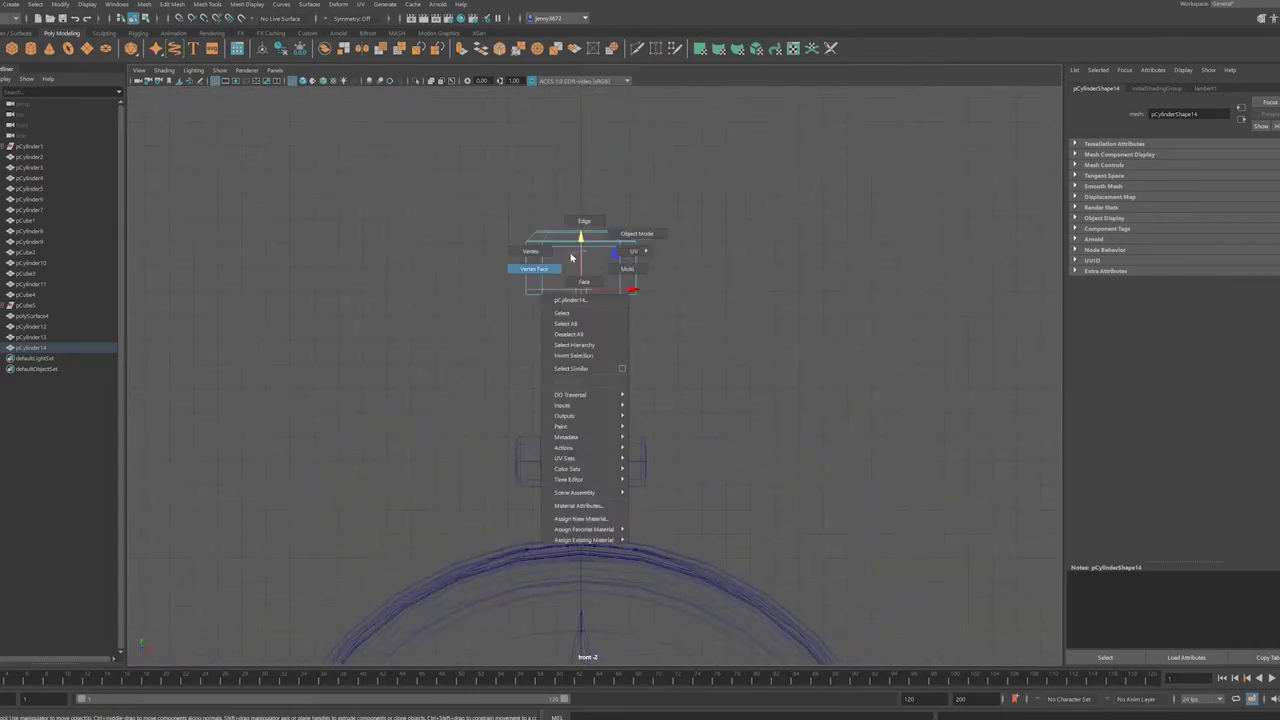
mouse_move(705, 226)
mouse_down()
mouse_move(505, 291)
mouse_move(501, 310)
mouse_up()
key(ctrl+z)
key(ctrl+z)
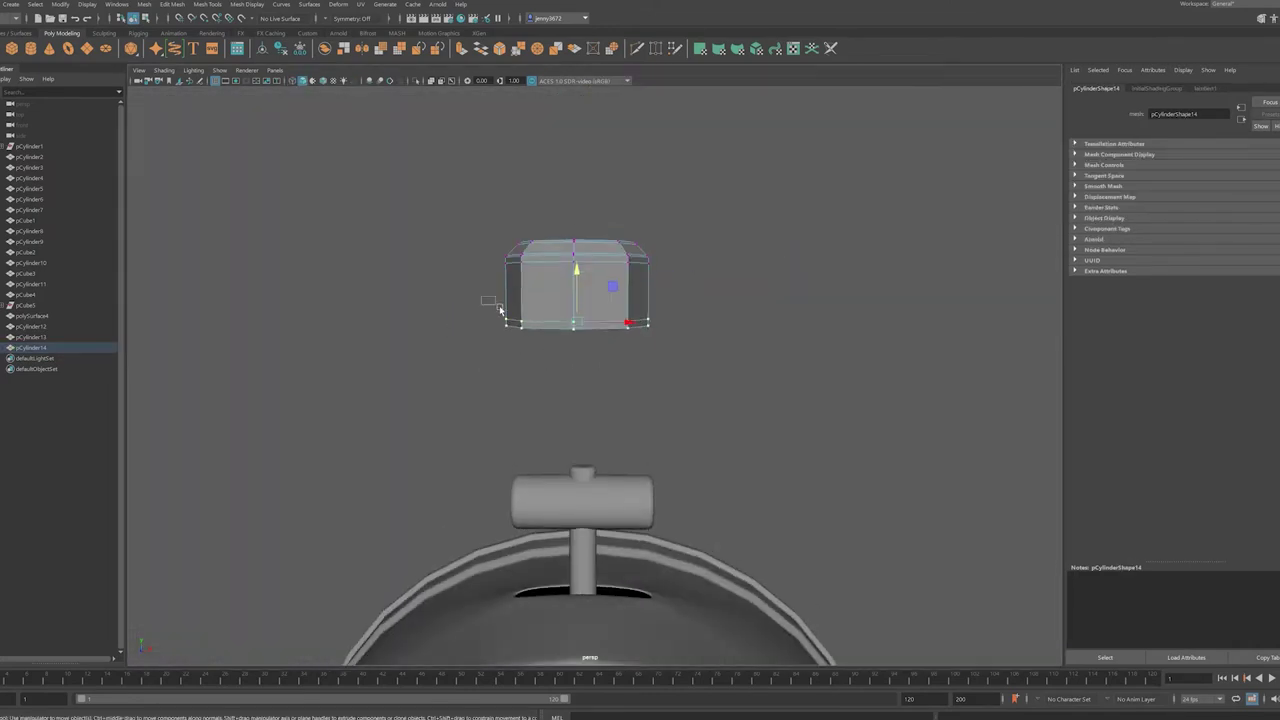
key(F8)
click(60, 4)
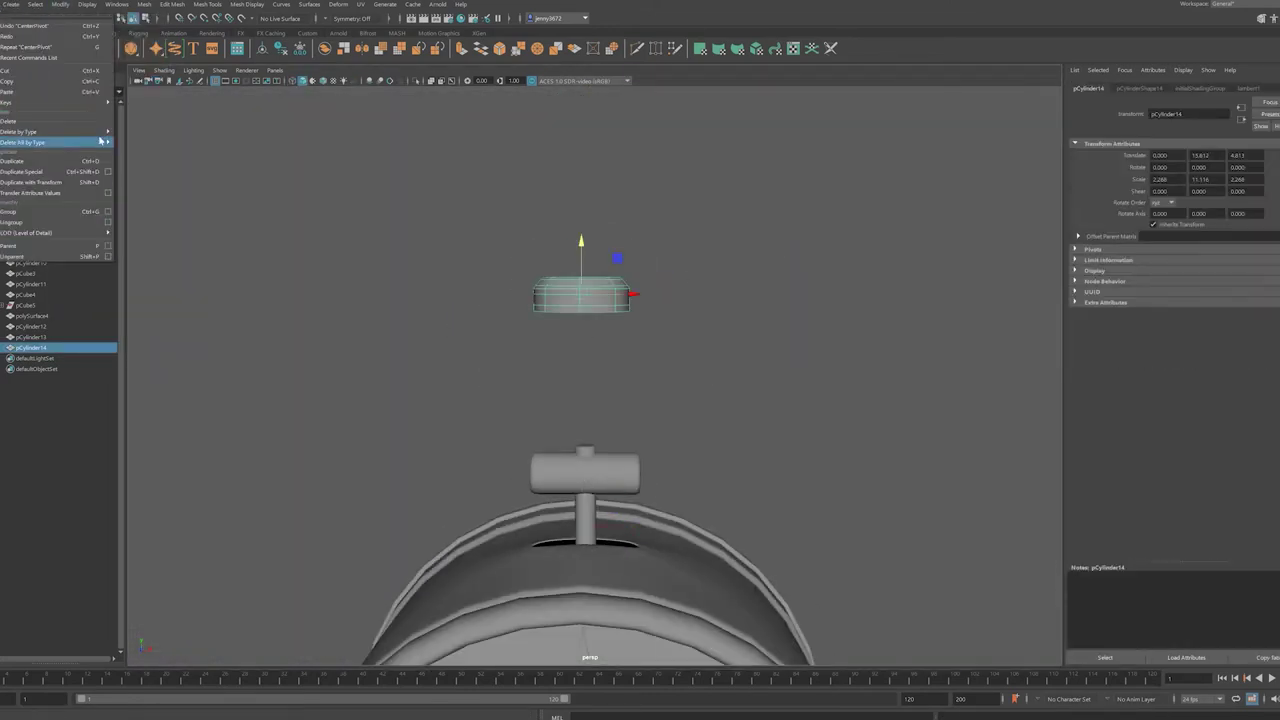
mouse_move(585, 285)
mouse_down()
mouse_move(582, 503)
mouse_move(837, 563)
mouse_move(560, 560)
mouse_move(640, 540)
mouse_up()
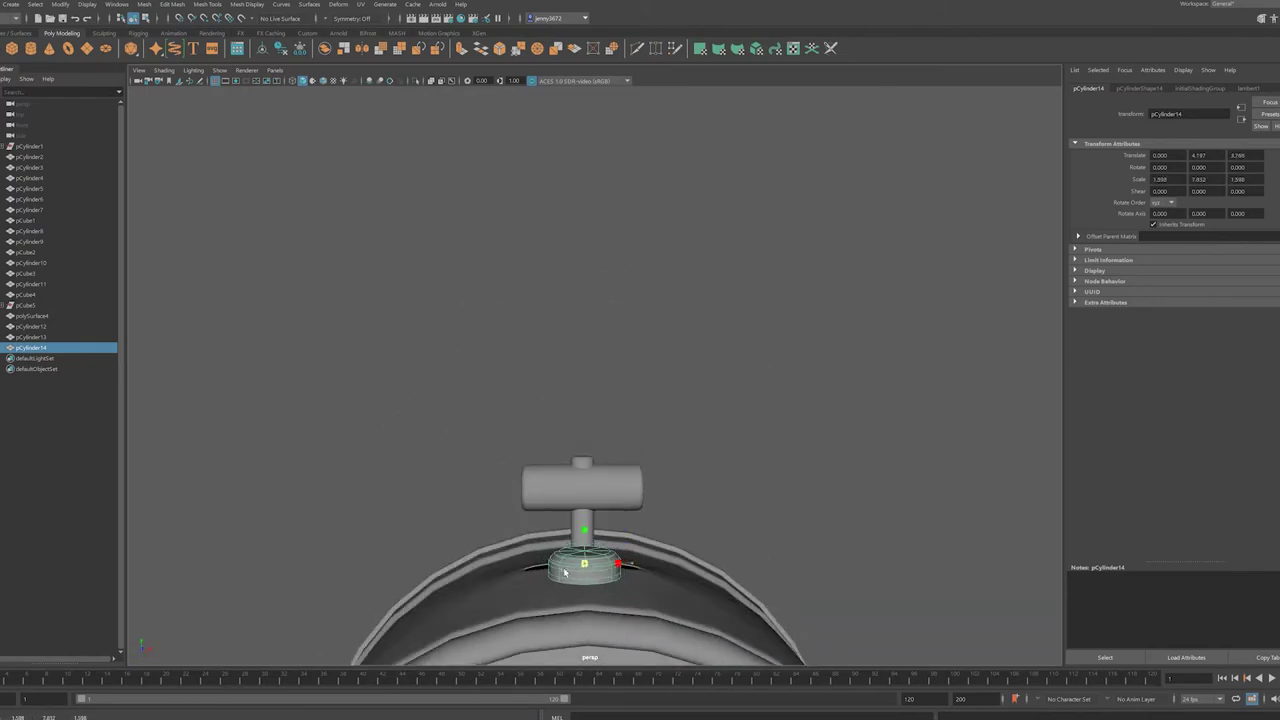
key(r)
mouse_move(570, 503)
mouse_down()
mouse_move(672, 556)
mouse_move(668, 585)
mouse_up()
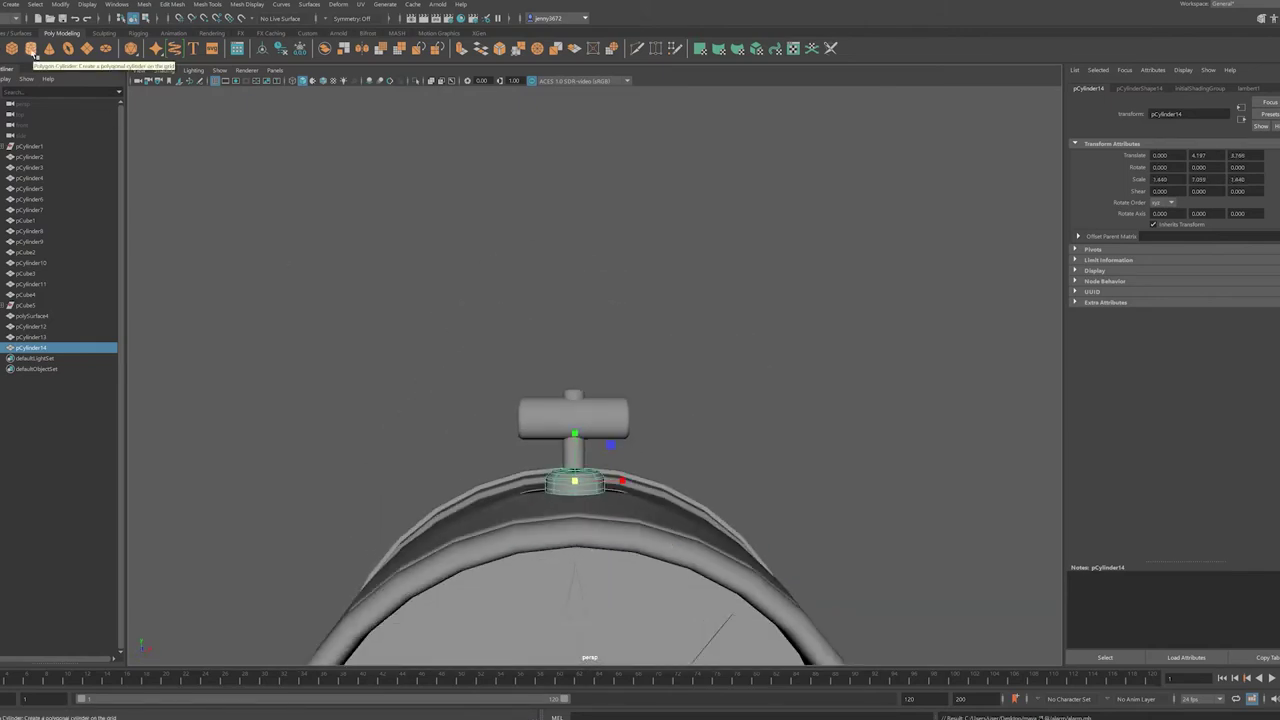
- Create a new polygon cylinder and isolate it in the view
click(33, 53)
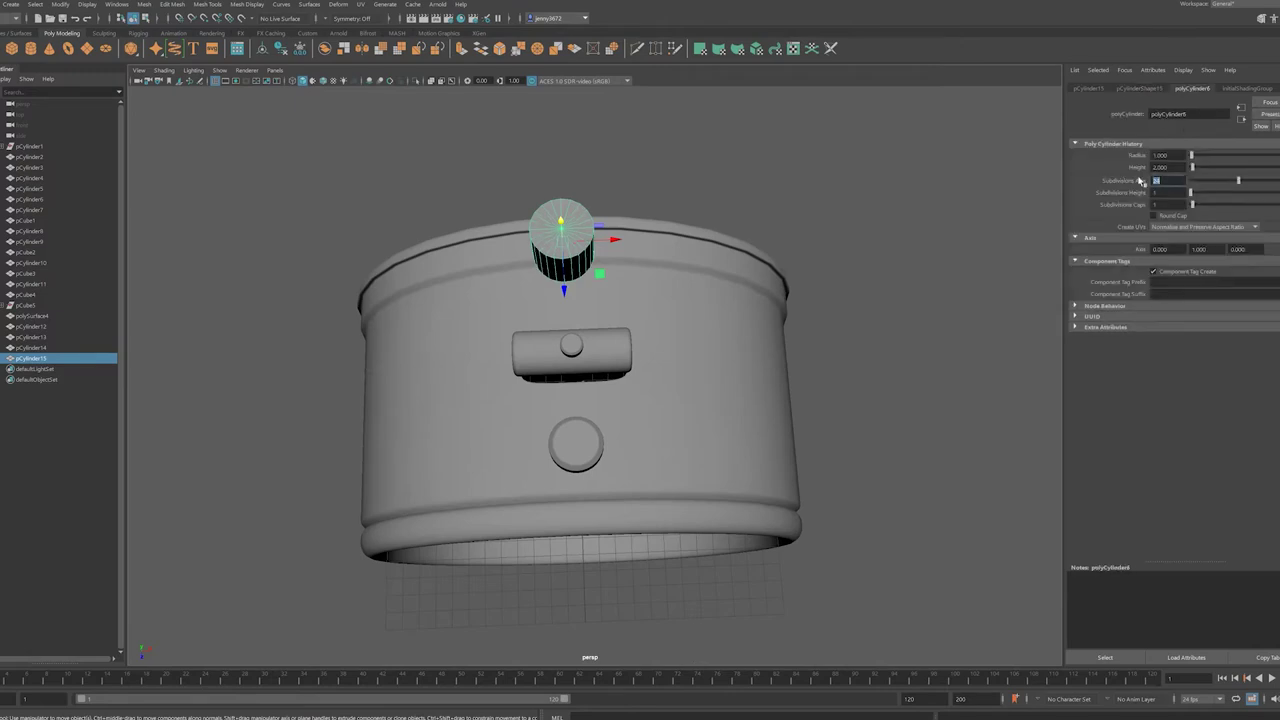
scroll(433, 240, up, 3)
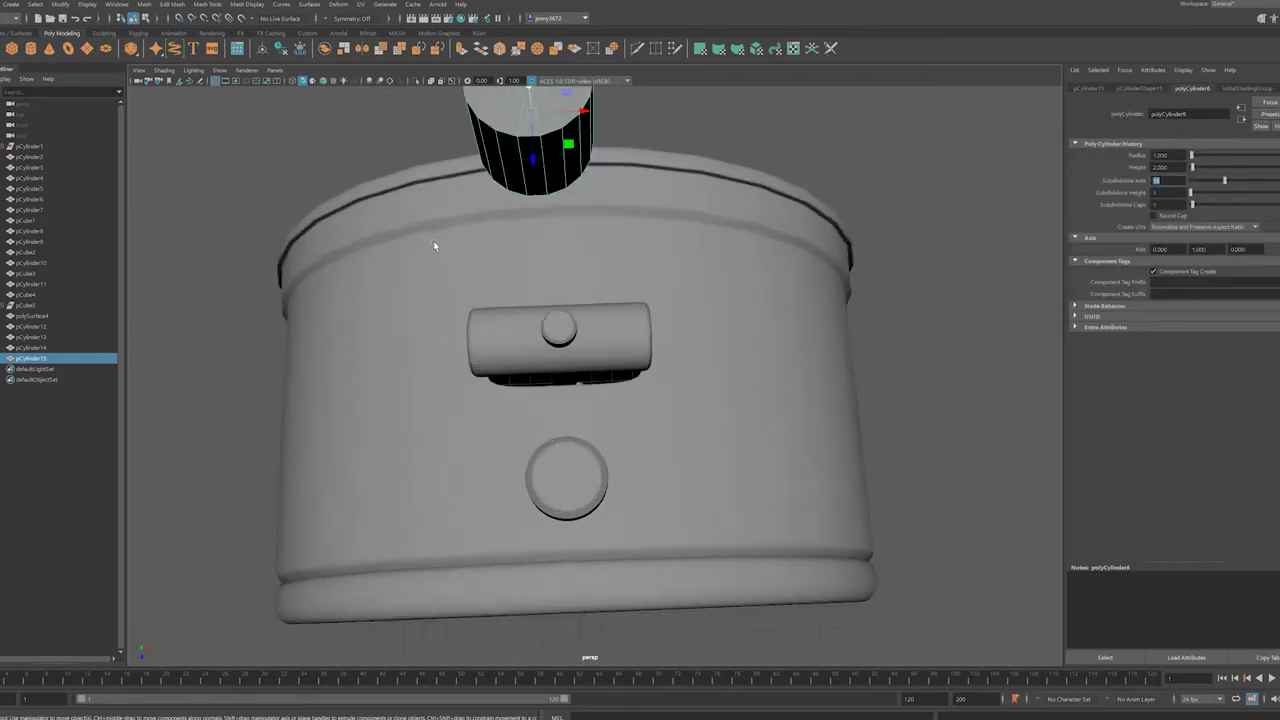
key(ctrl+1)
click(443, 296)
- In top view, drag the new cylinder's cap vertices into a hexagon outline
key(ctrl+1)
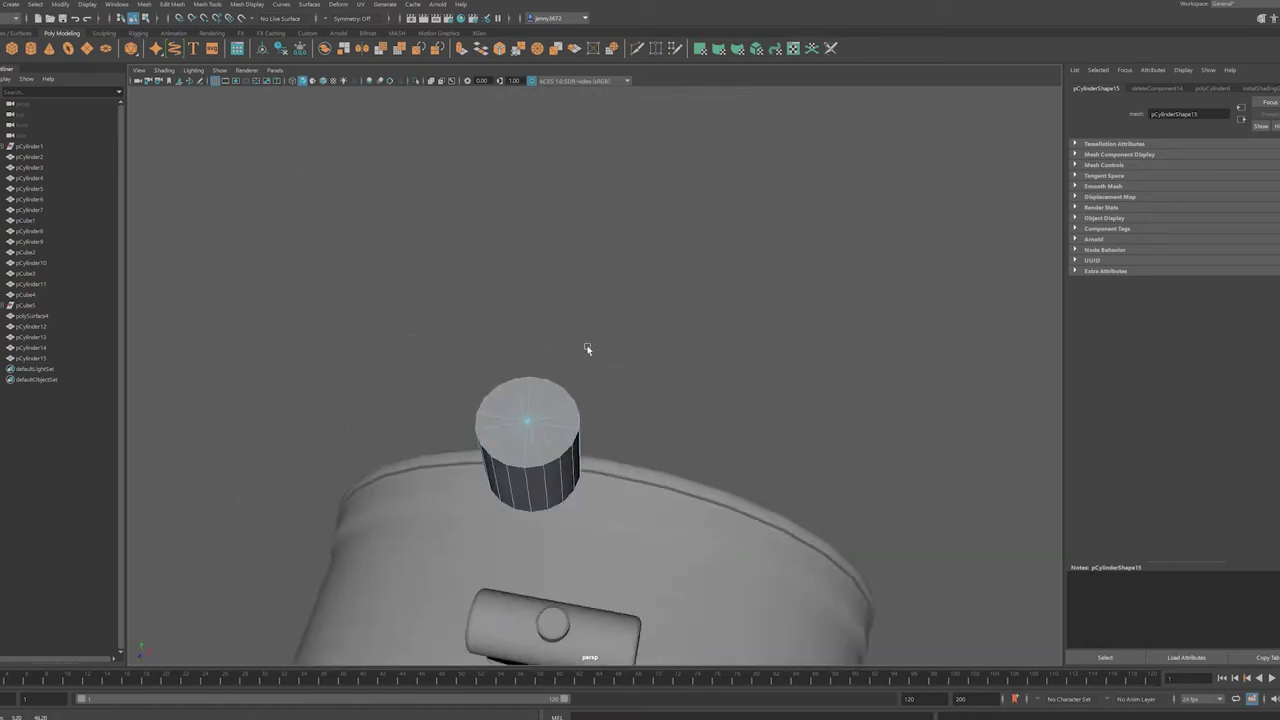
key(space)
click(594, 376)
key(r)
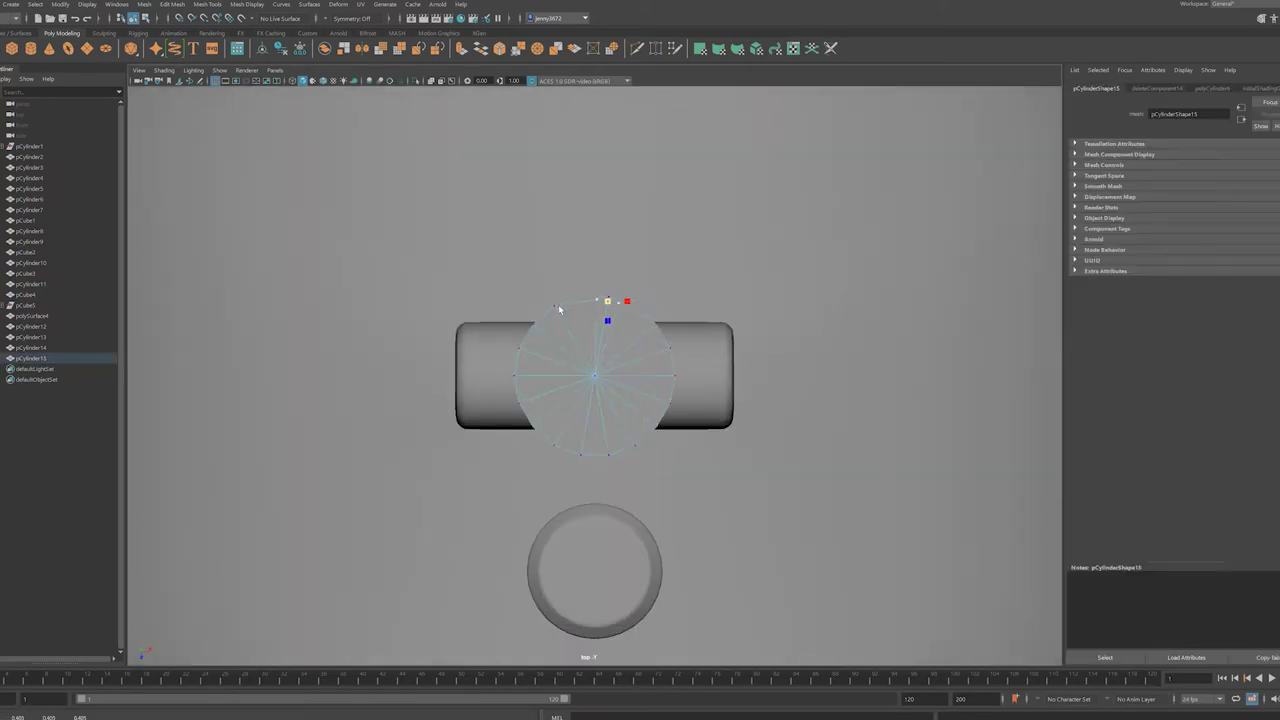
scroll(558, 308, up, 3)
key(w)
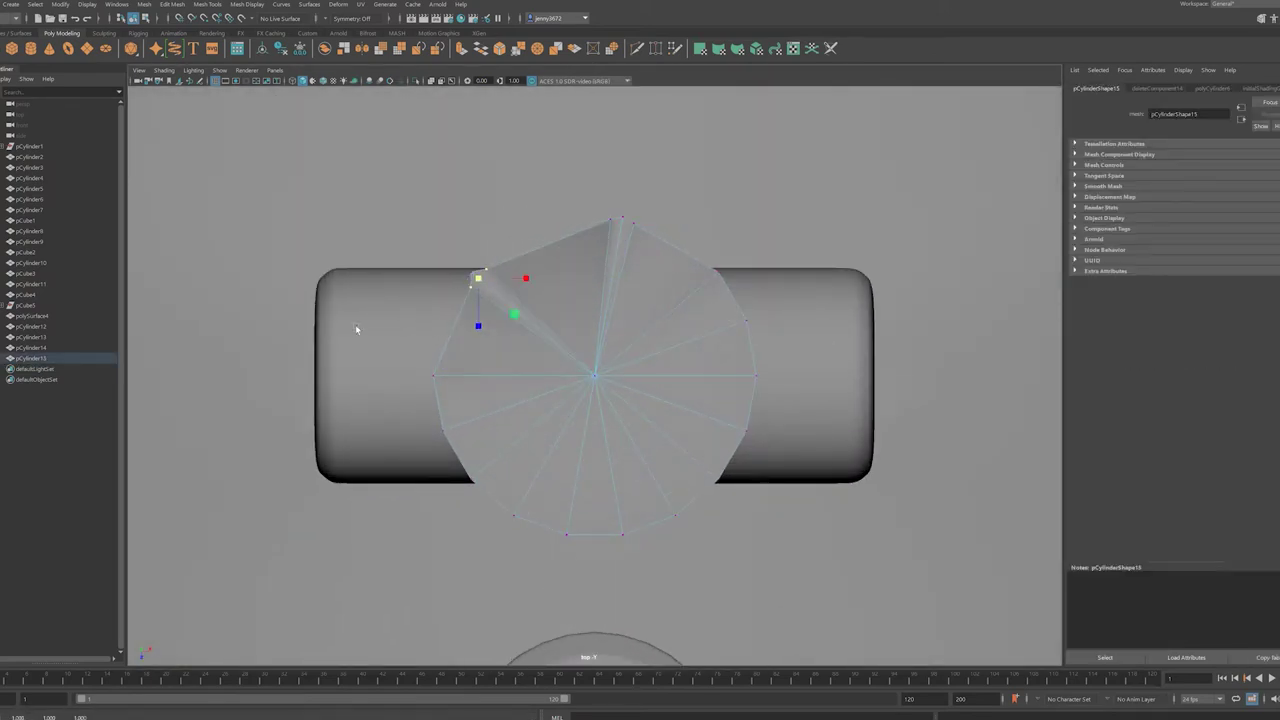
drag(475, 276, 308, 432)
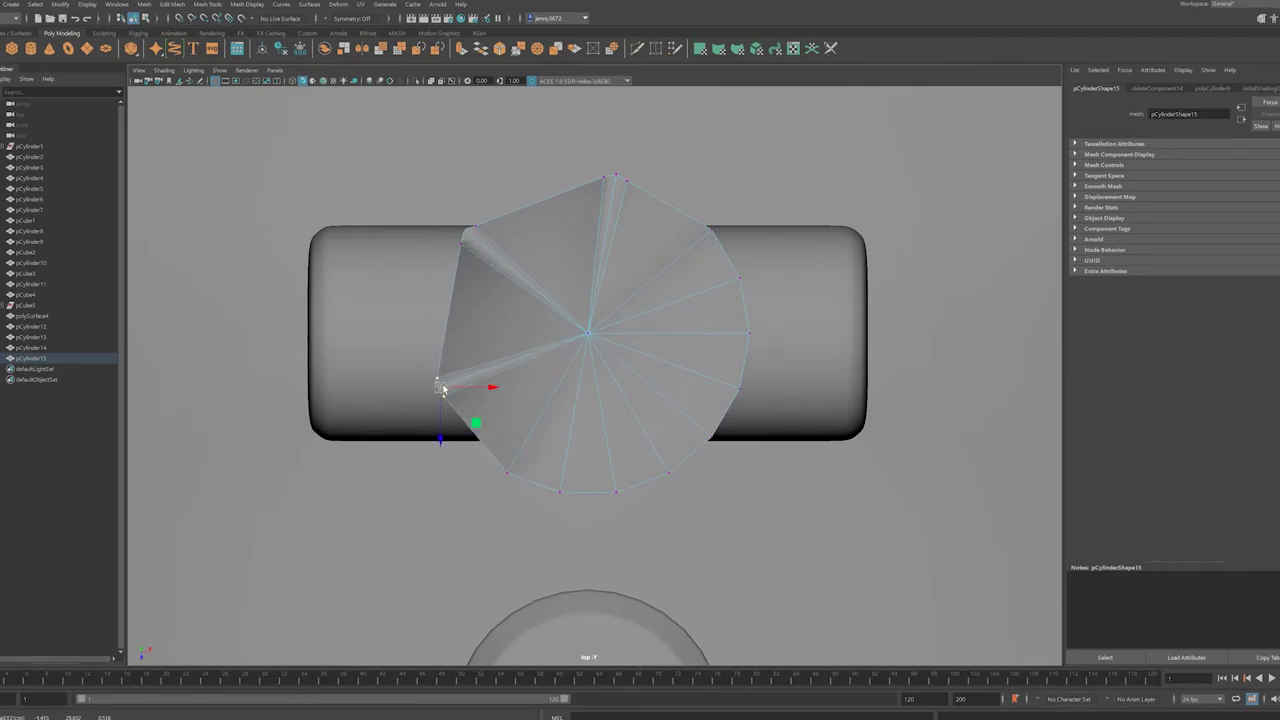
drag(545, 491, 565, 483)
drag(746, 381, 704, 430)
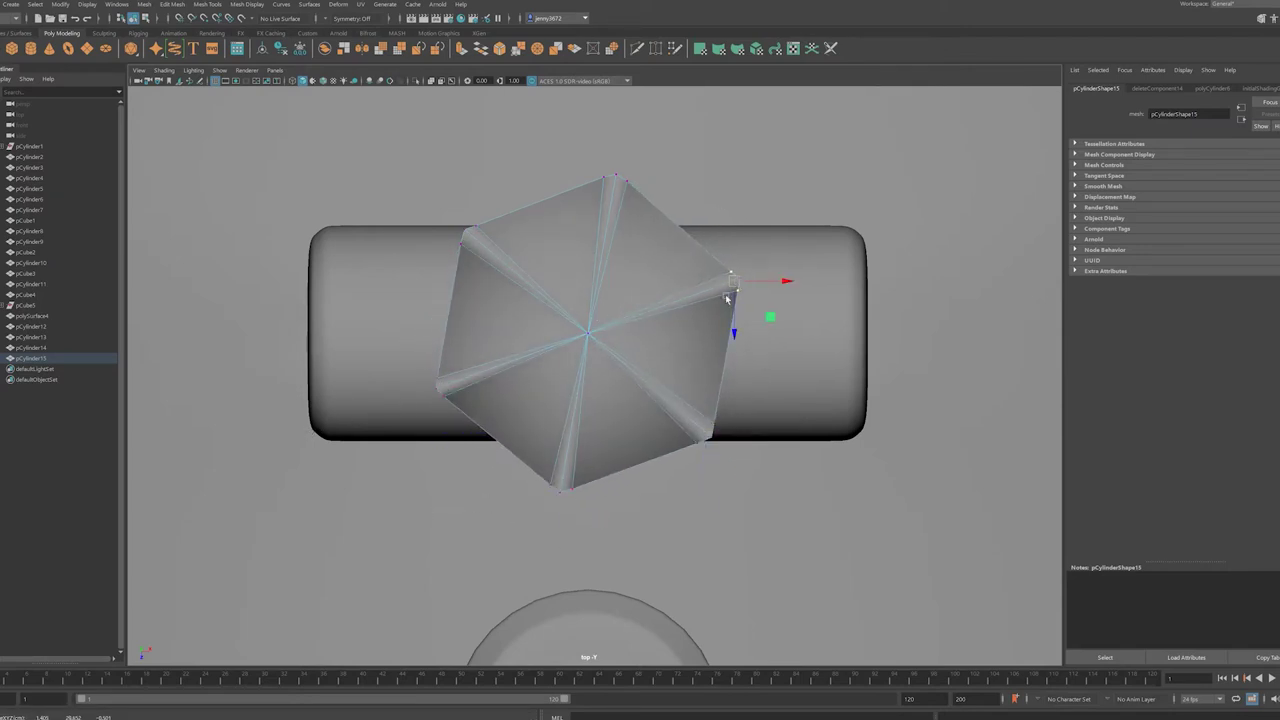
drag(727, 298, 717, 322)
- Select the hexagonal nut and its upper section, checking it from front and perspective views
key(f)
drag(603, 586, 603, 586)
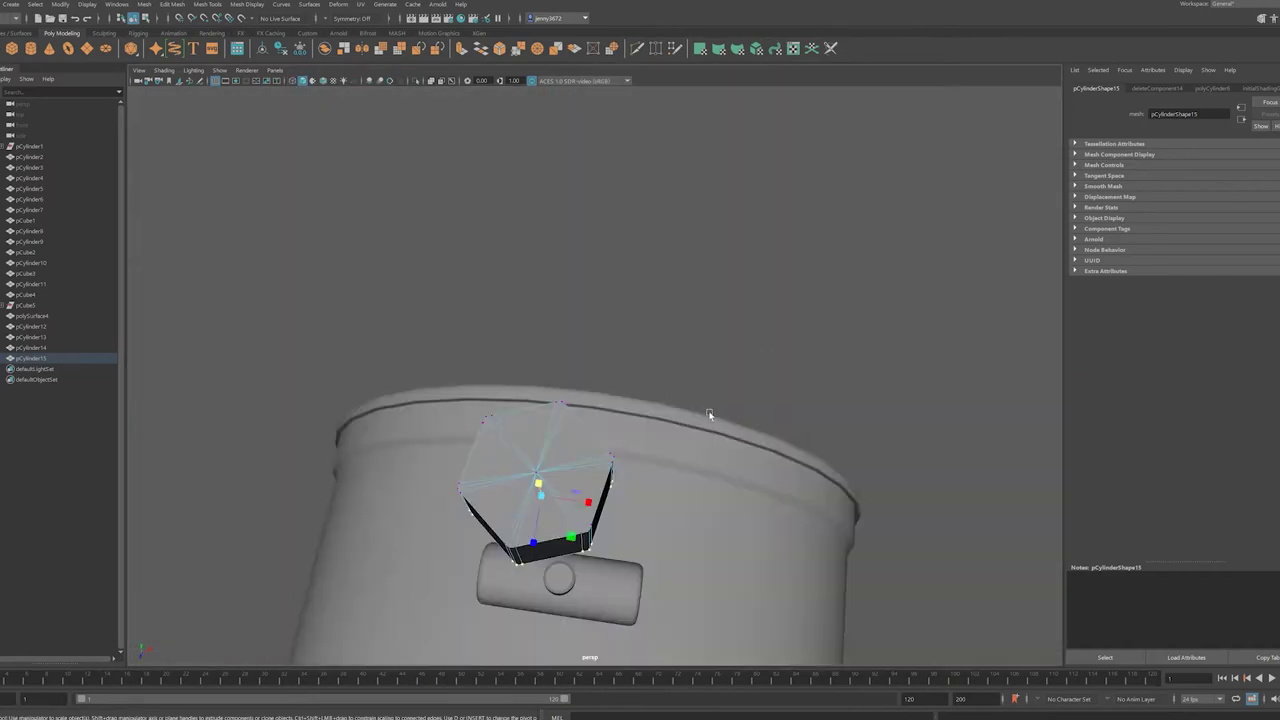
key(f)
click(508, 461)
click(474, 427)
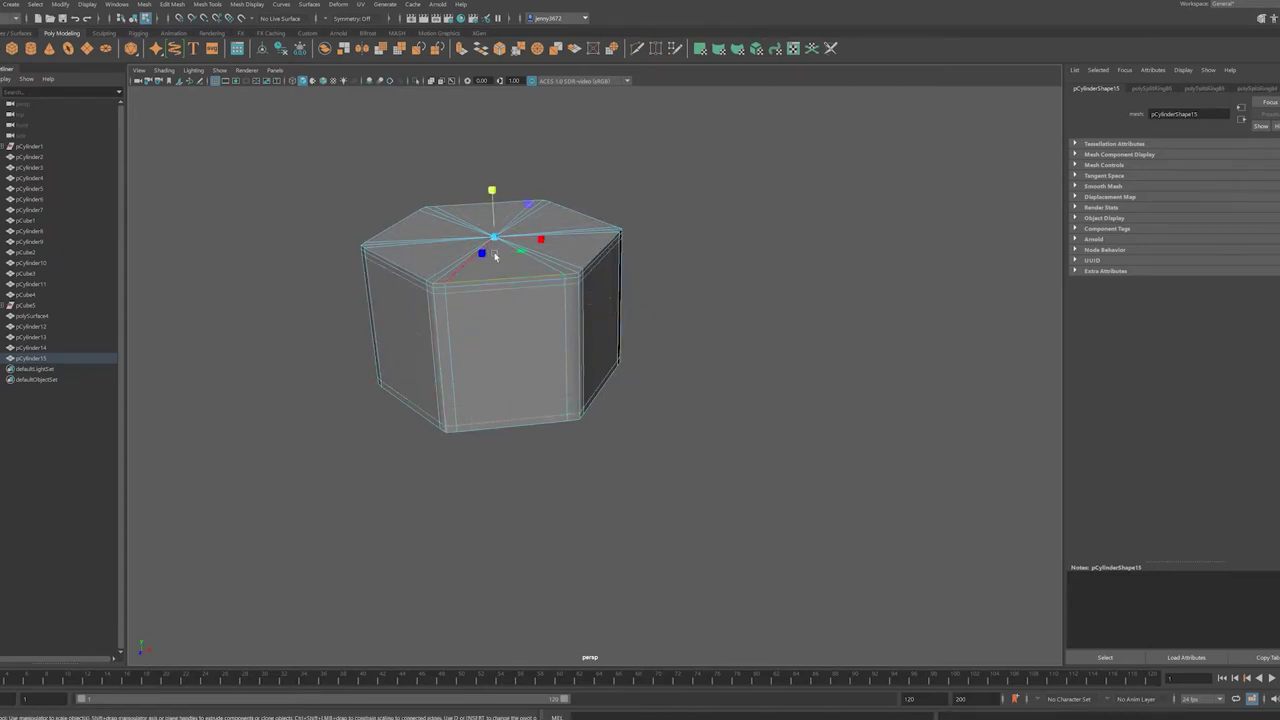
key(space)
key(space)
drag(400, 357, 737, 420)
key(space)
key(space)
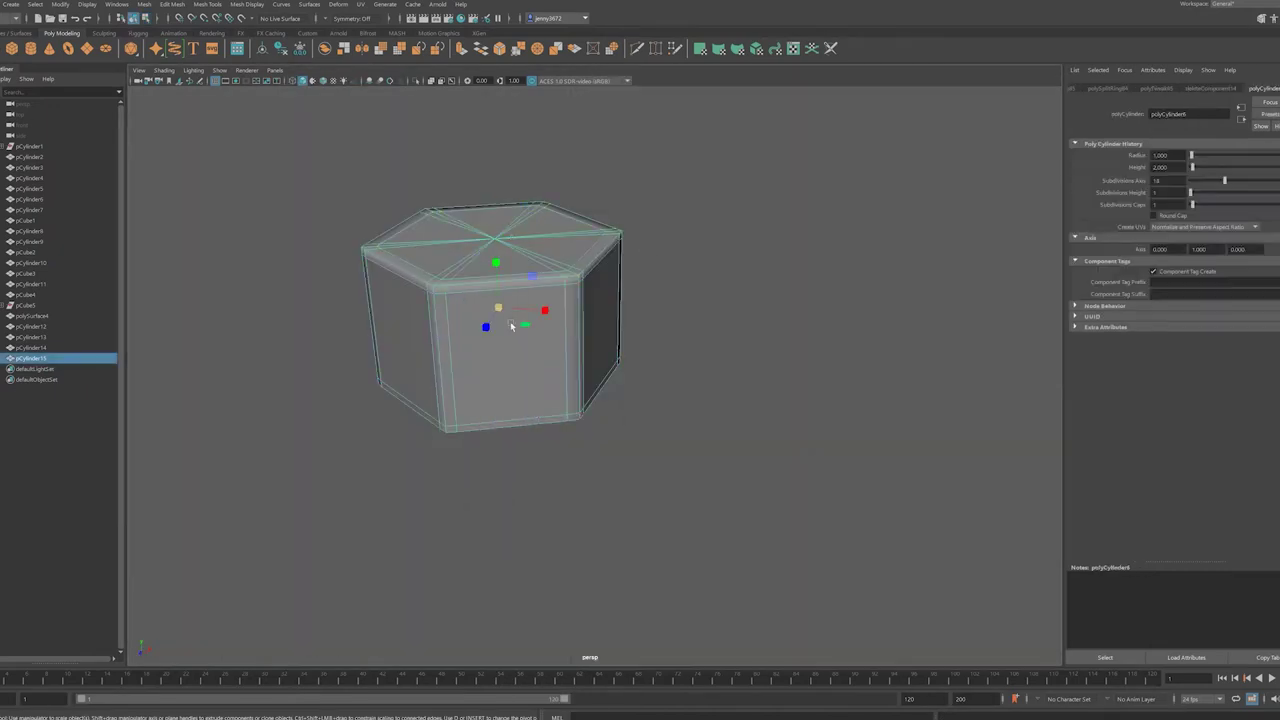
alt+drag(511, 326, 500, 306)
key(space)
key(space)
- In wireframe top view, centre the collar cylinder pCylinder14 over the nut and check its placement
key(w)
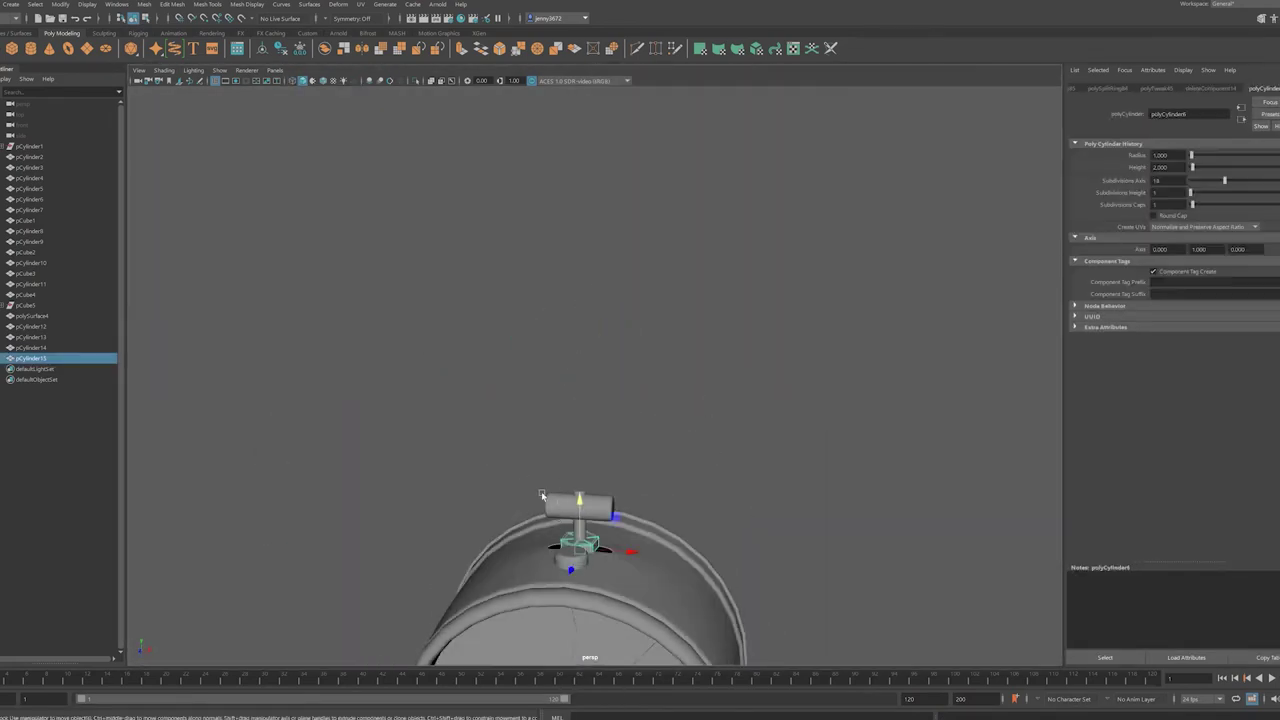
key(space)
key(space)
key(4)
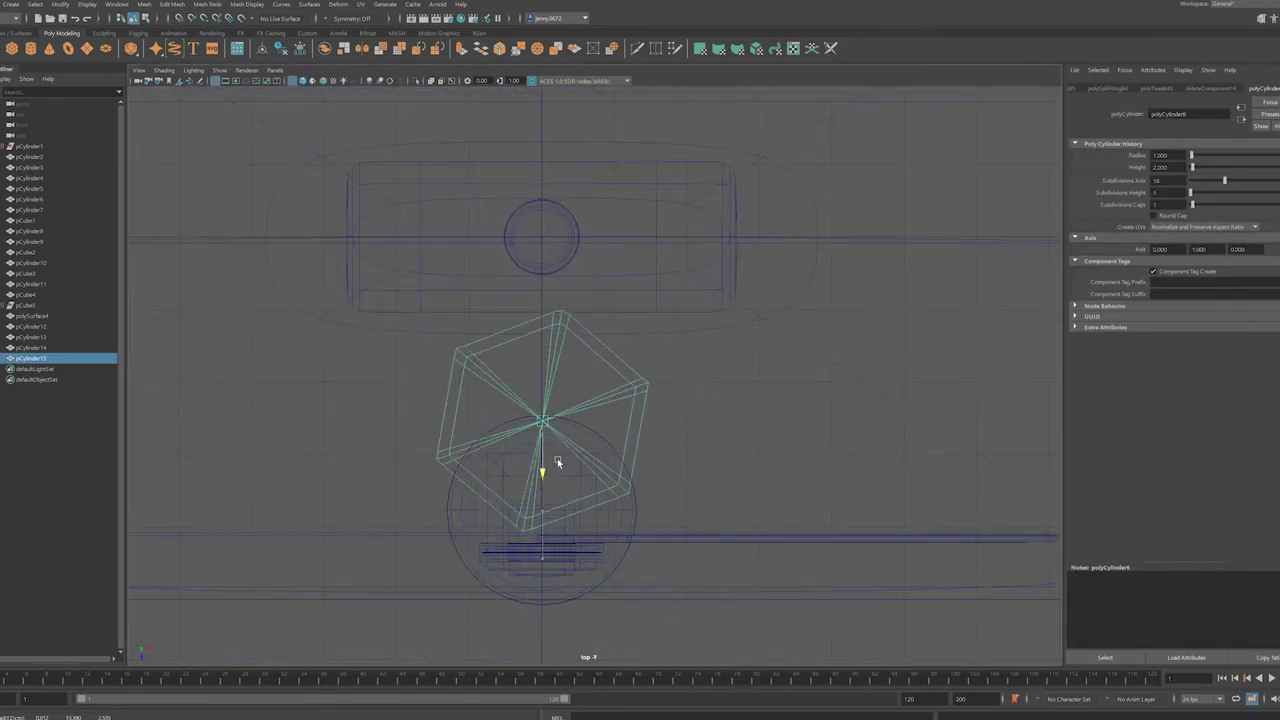
click(543, 540)
drag(544, 497, 544, 489)
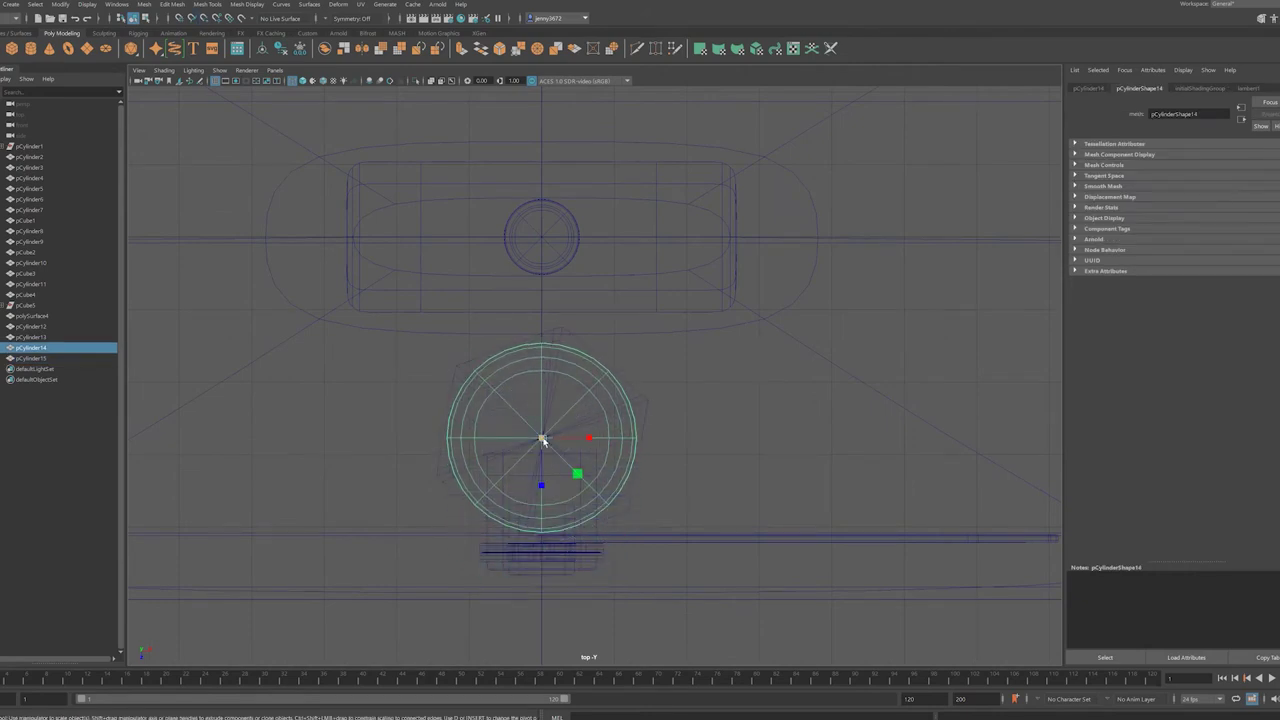
key(space)
key(space)
key(5)
scroll(497, 541, up, 5)
shift+click(497, 541)
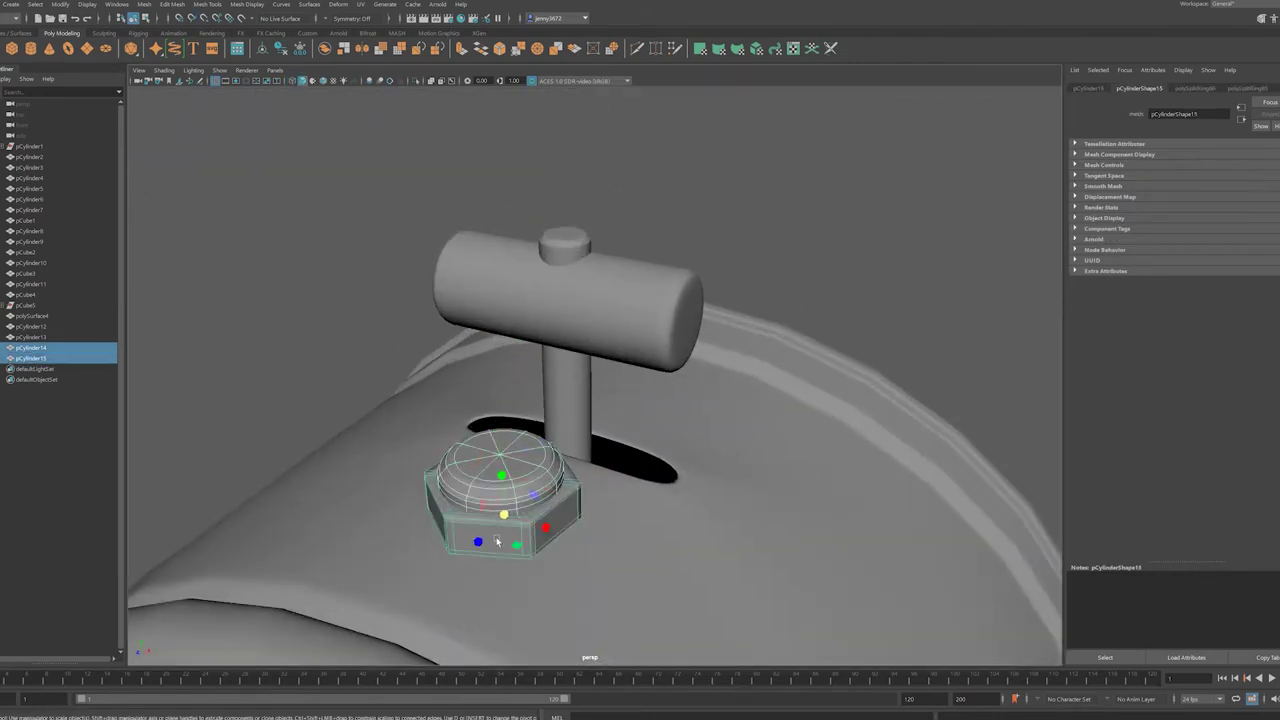
mouse_move(497, 541)
alt+mouse_down()
mouse_move(548, 594)
mouse_move(658, 435)
alt+mouse_up()
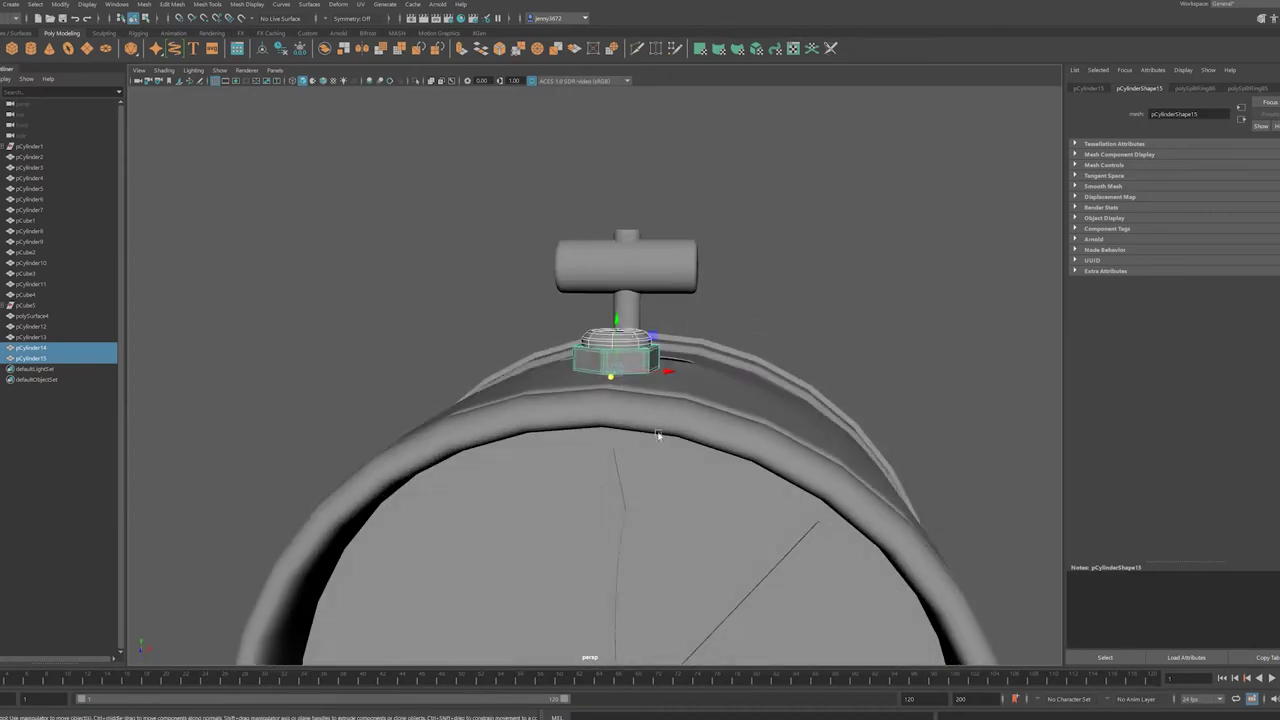
click(769, 300)
alt+drag(769, 300, 679, 395)
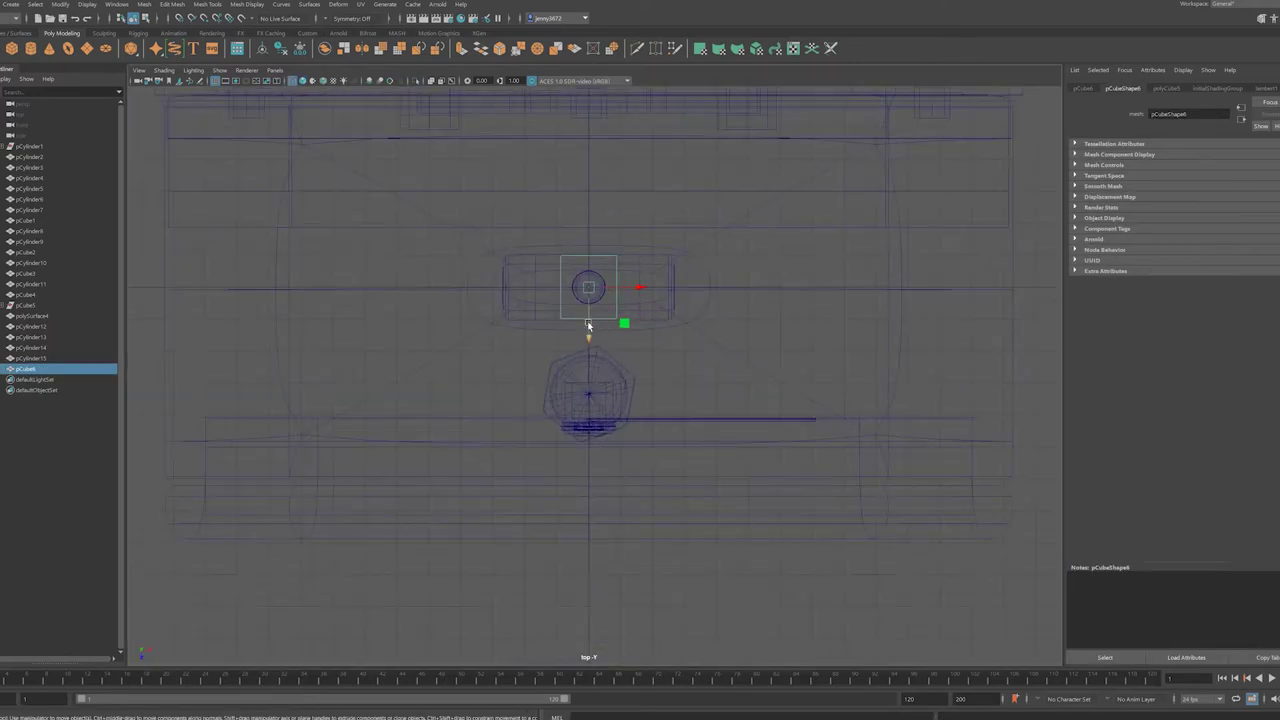
- Extrude the bar's end and raise the tip vertices into an upright bent arm
scroll(590, 414, up, 2)
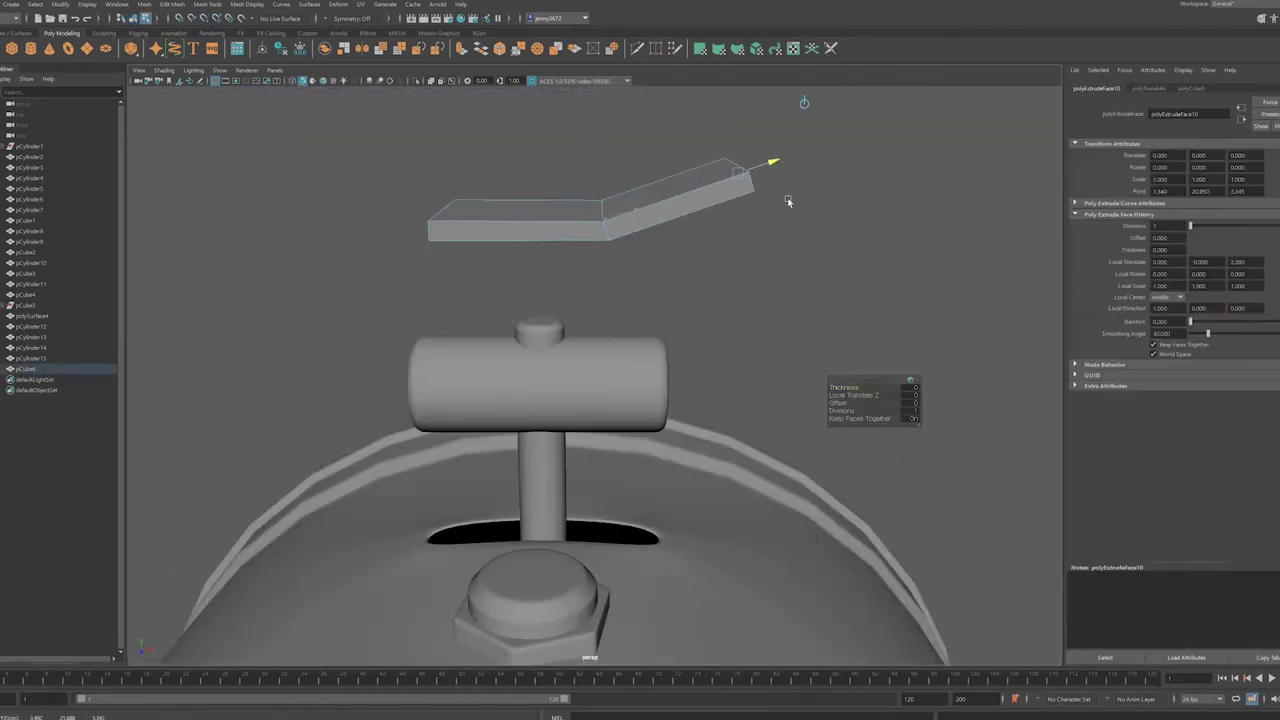
key(ctrl+e)
drag(683, 214, 729, 177)
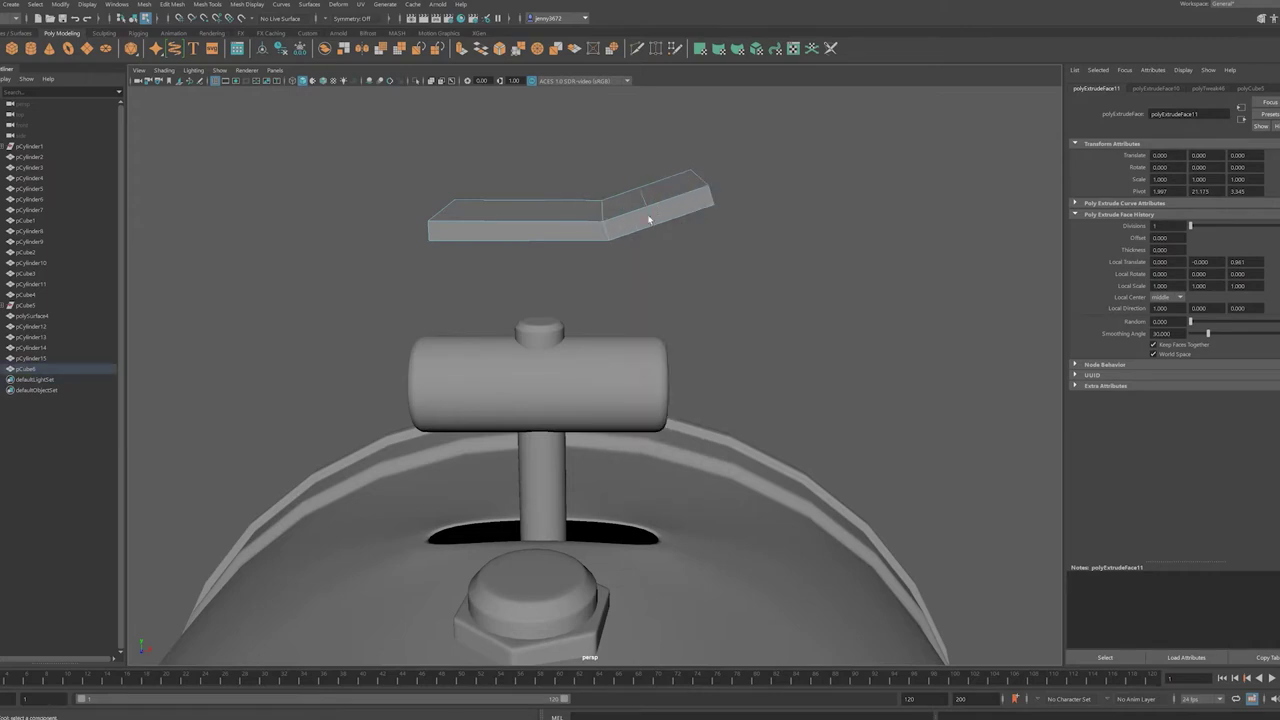
key(e)
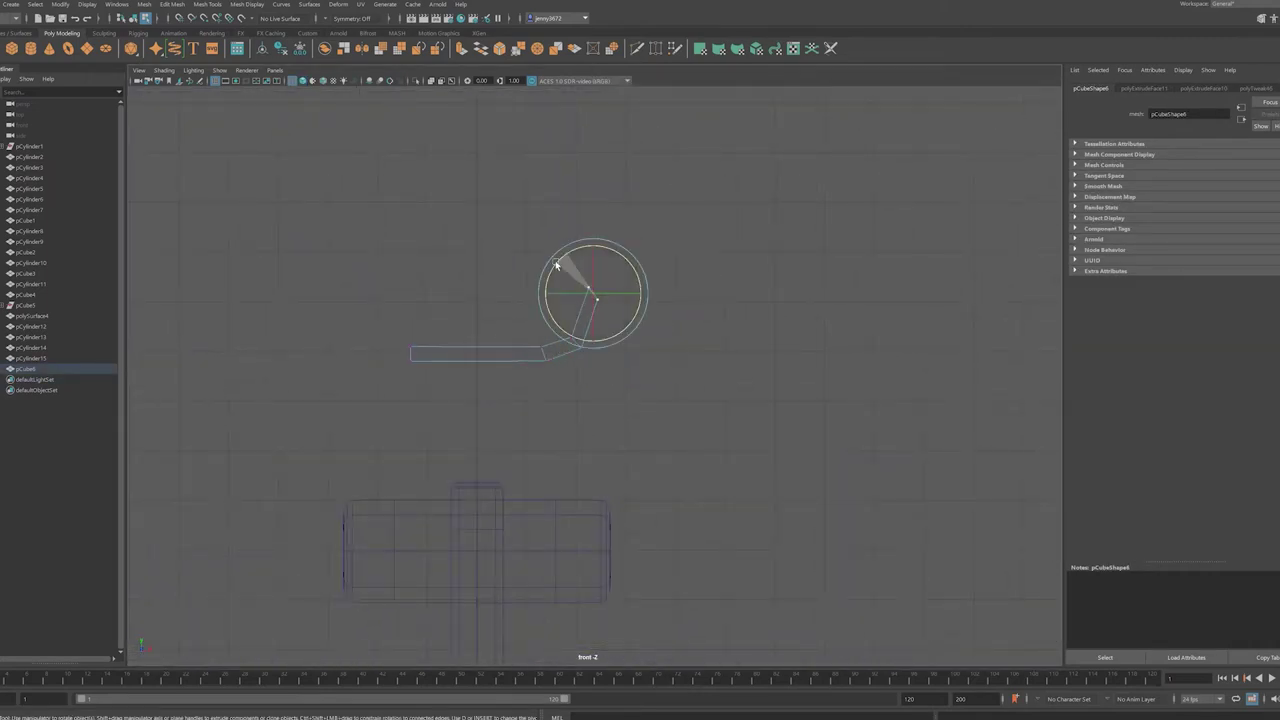
key(w)
scroll(553, 312, up, 3)
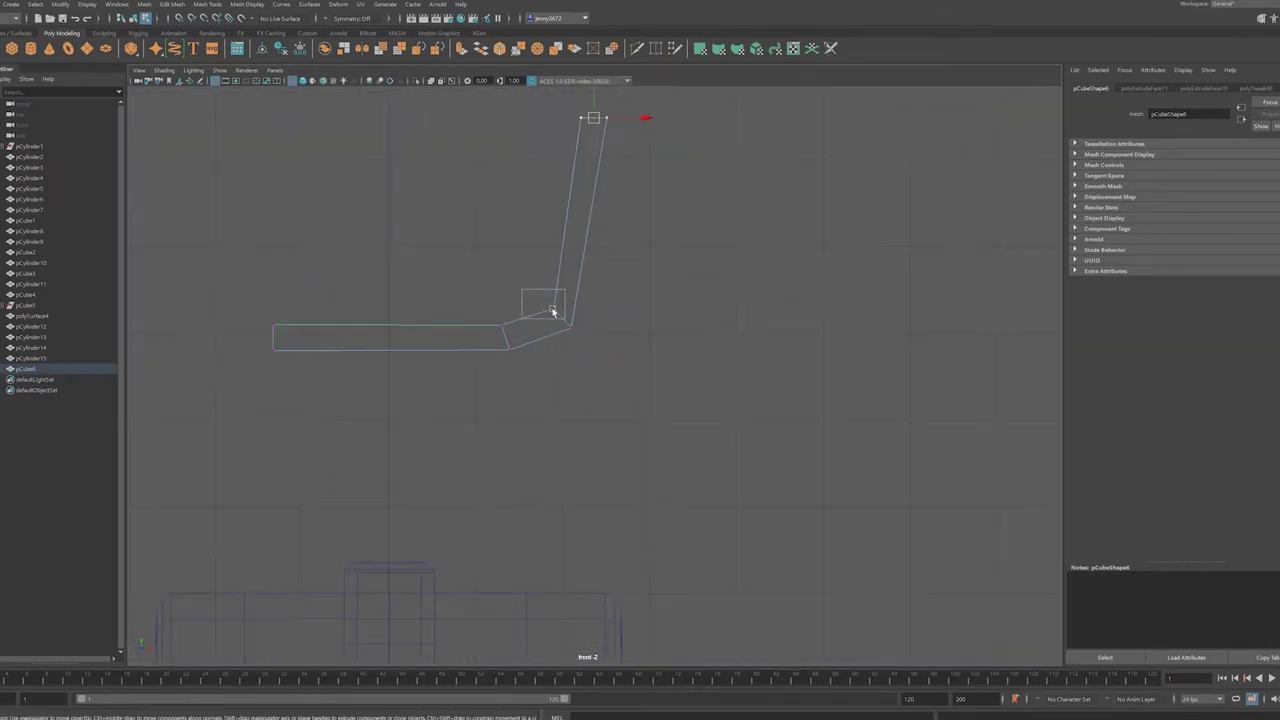
drag(562, 320, 580, 305)
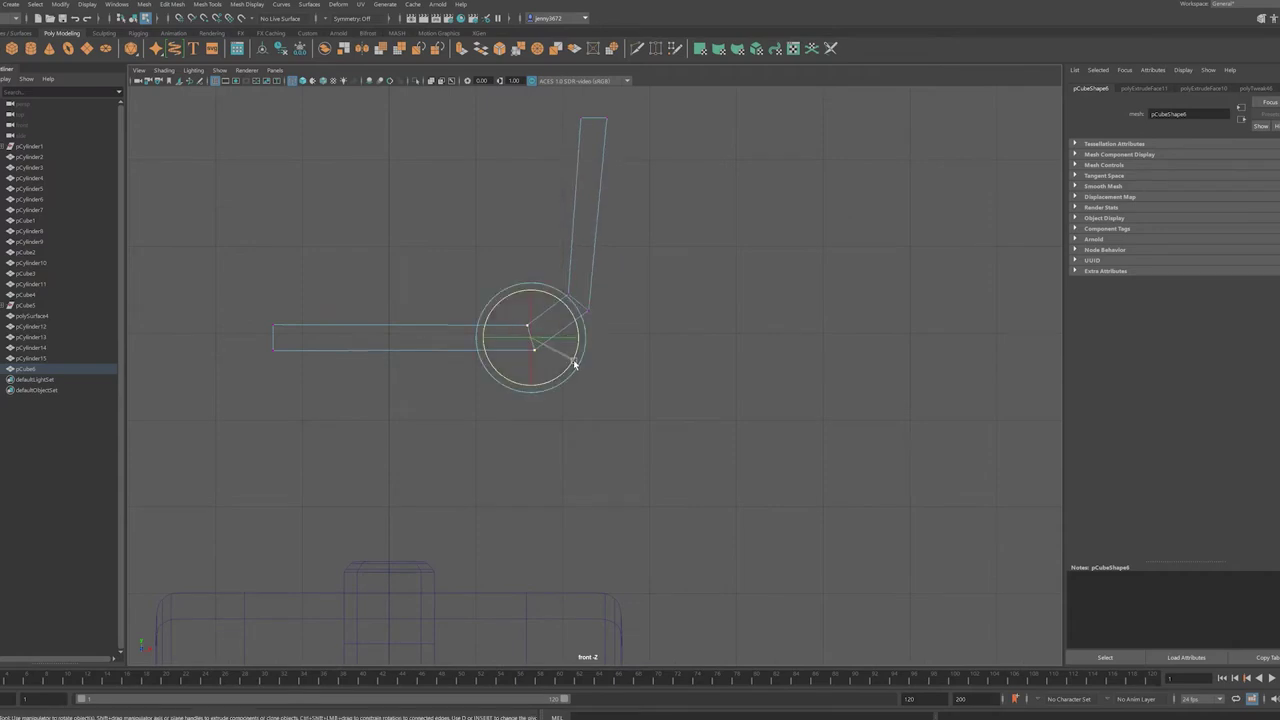
drag(574, 364, 557, 277)
- Insert two lengthwise edge loops along the bent bracket with Insert Edge Loop
key(space)
alt+drag(743, 266, 705, 362)
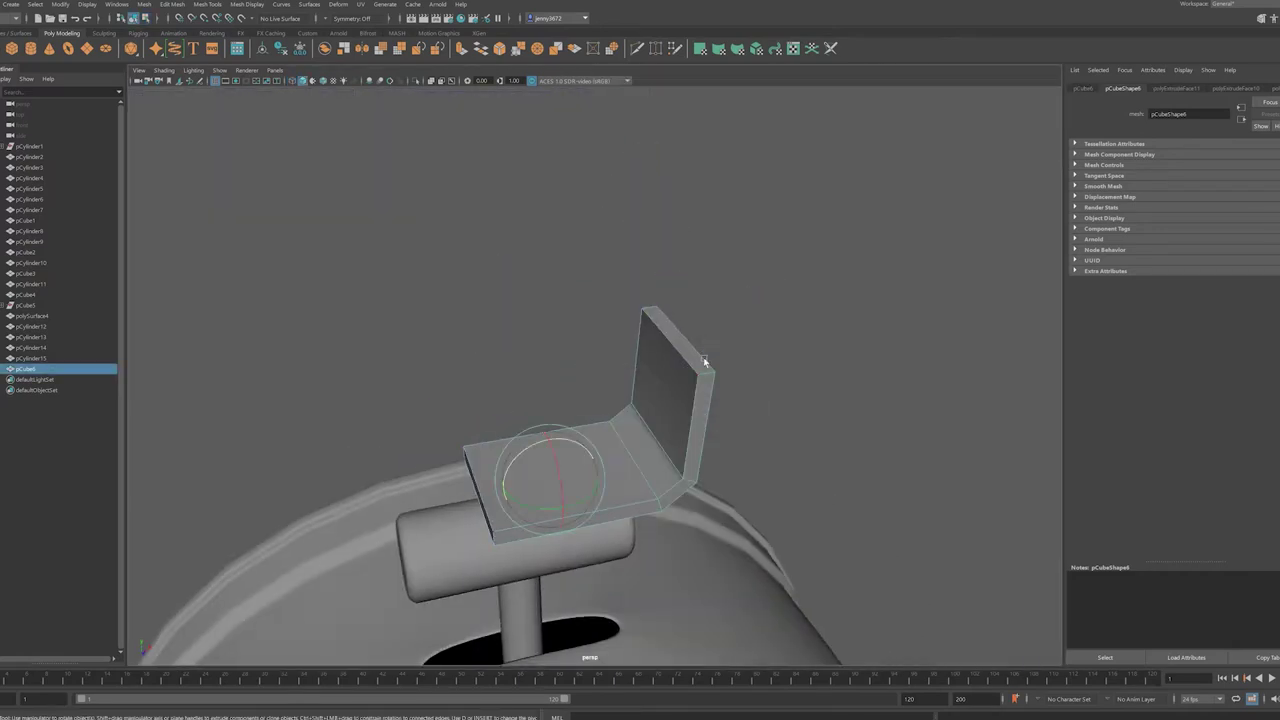
mouse_move(428, 176)
alt+mouse_down()
mouse_move(640, 290)
mouse_move(560, 318)
mouse_move(749, 363)
mouse_move(814, 240)
alt+mouse_up()
click(662, 305)
click(207, 4)
click(299, 88)
click(748, 276)
click(329, 82)
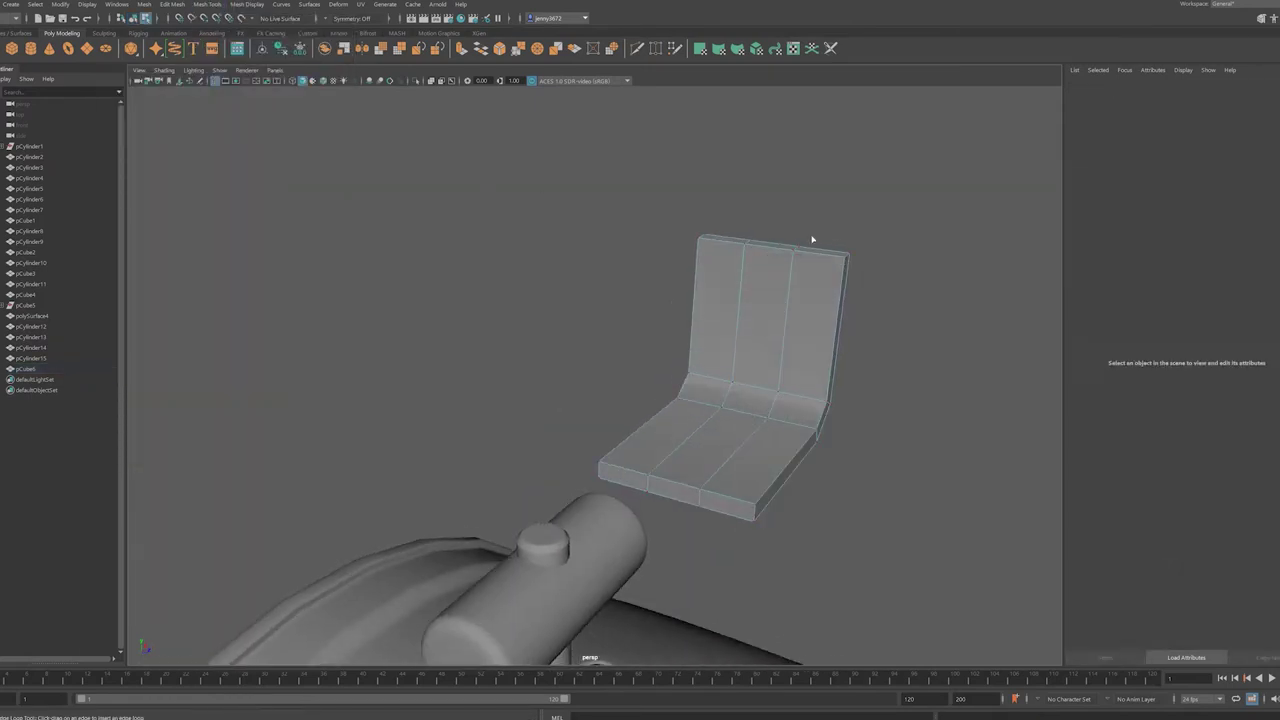
- Select the pCube6 bracket and turn on its smooth preview
click(771, 250)
key(f)
key(space)
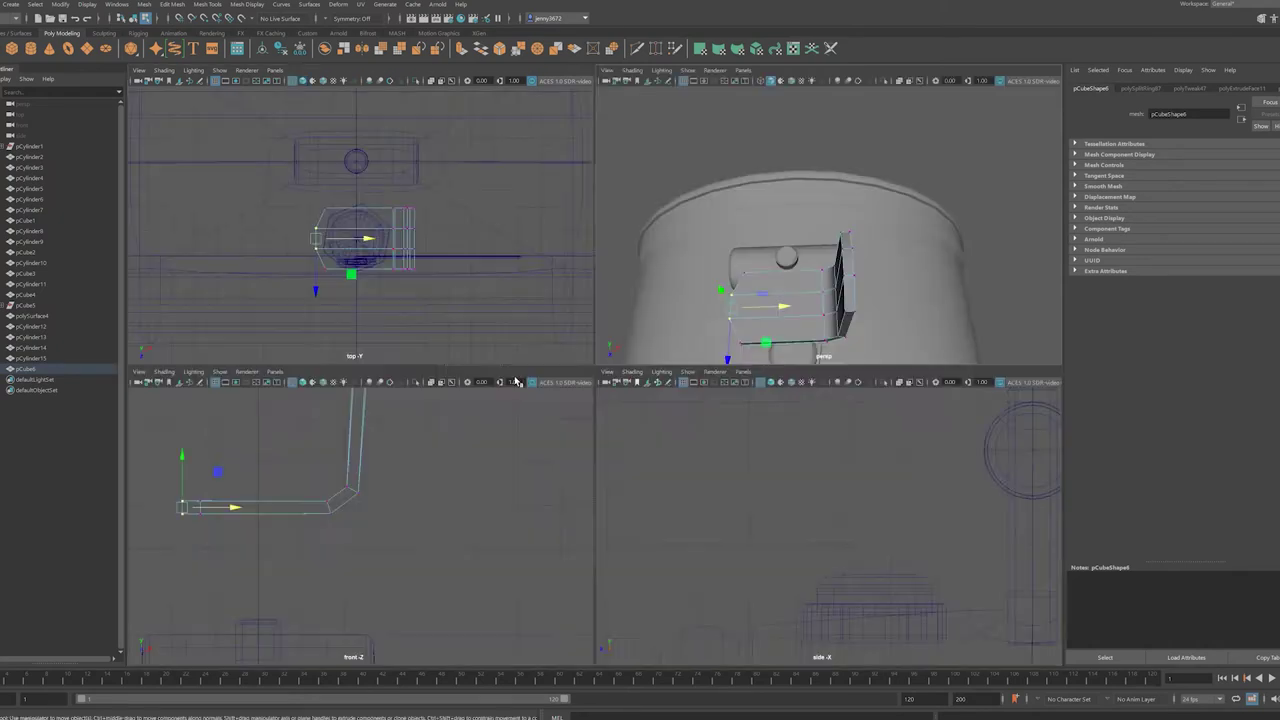
key(space)
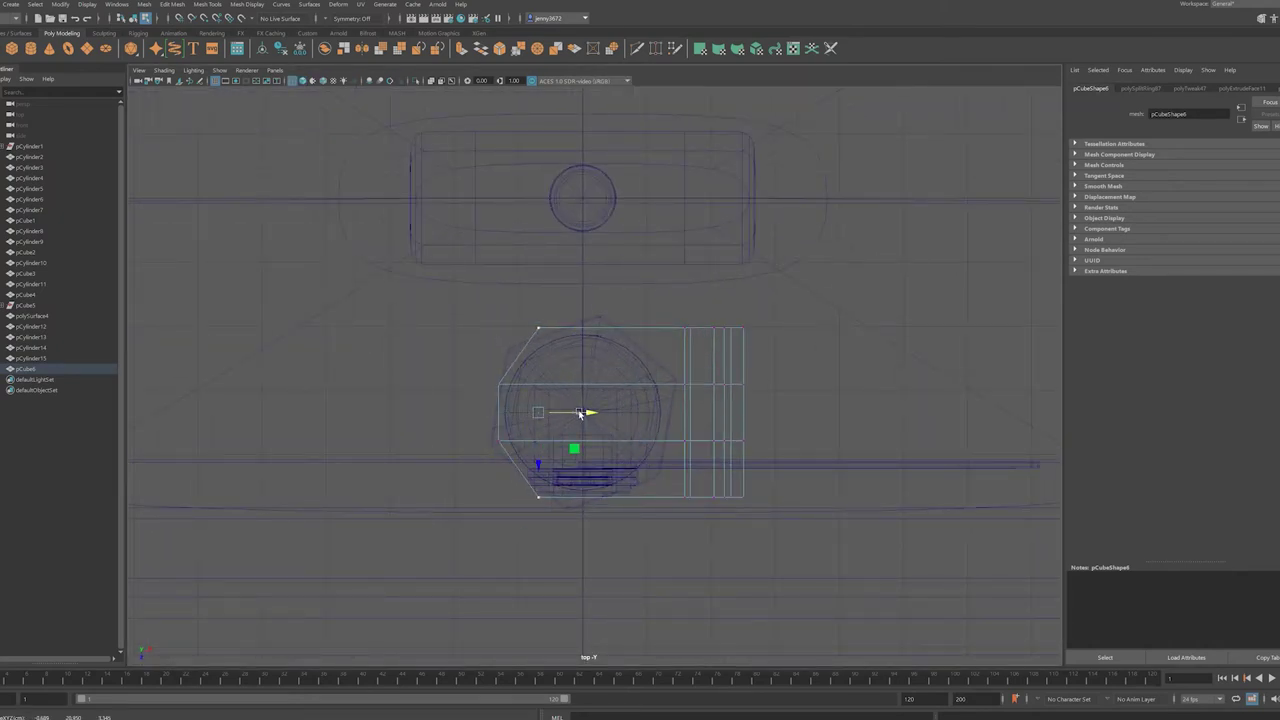
key(space)
key(space)
alt+drag(581, 413, 458, 462)
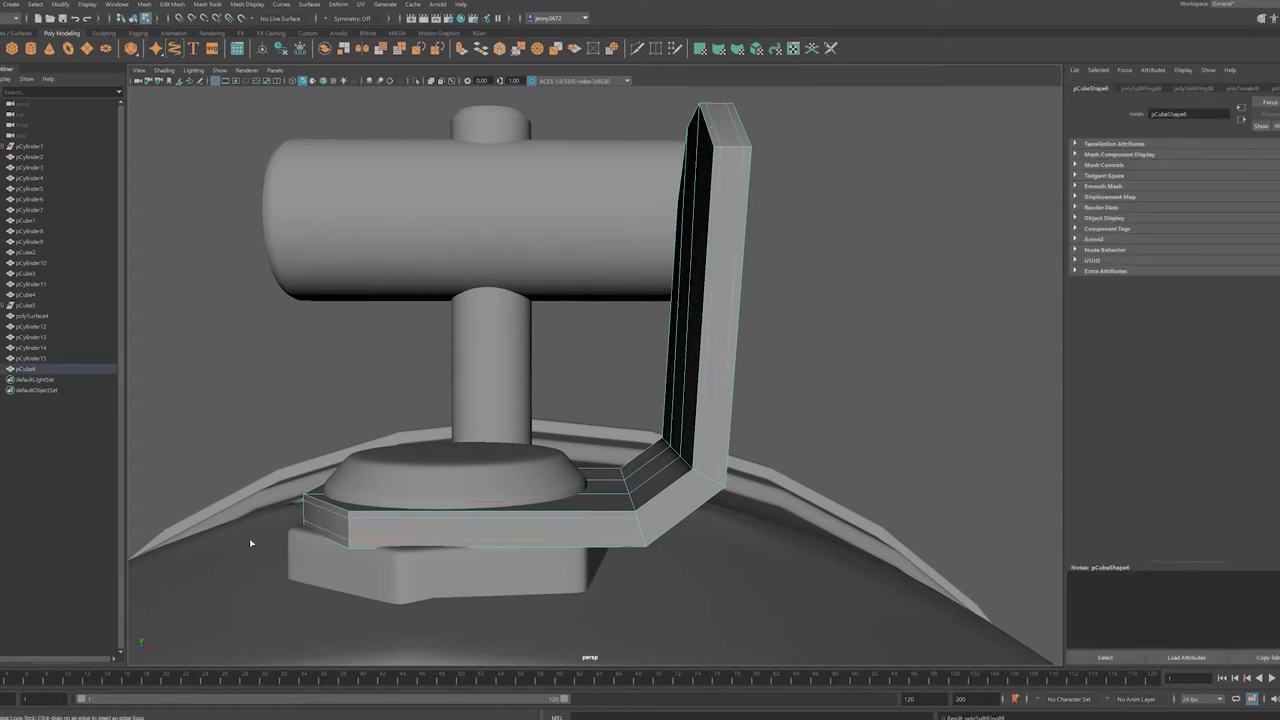
key(3)
key(space)
key(space)
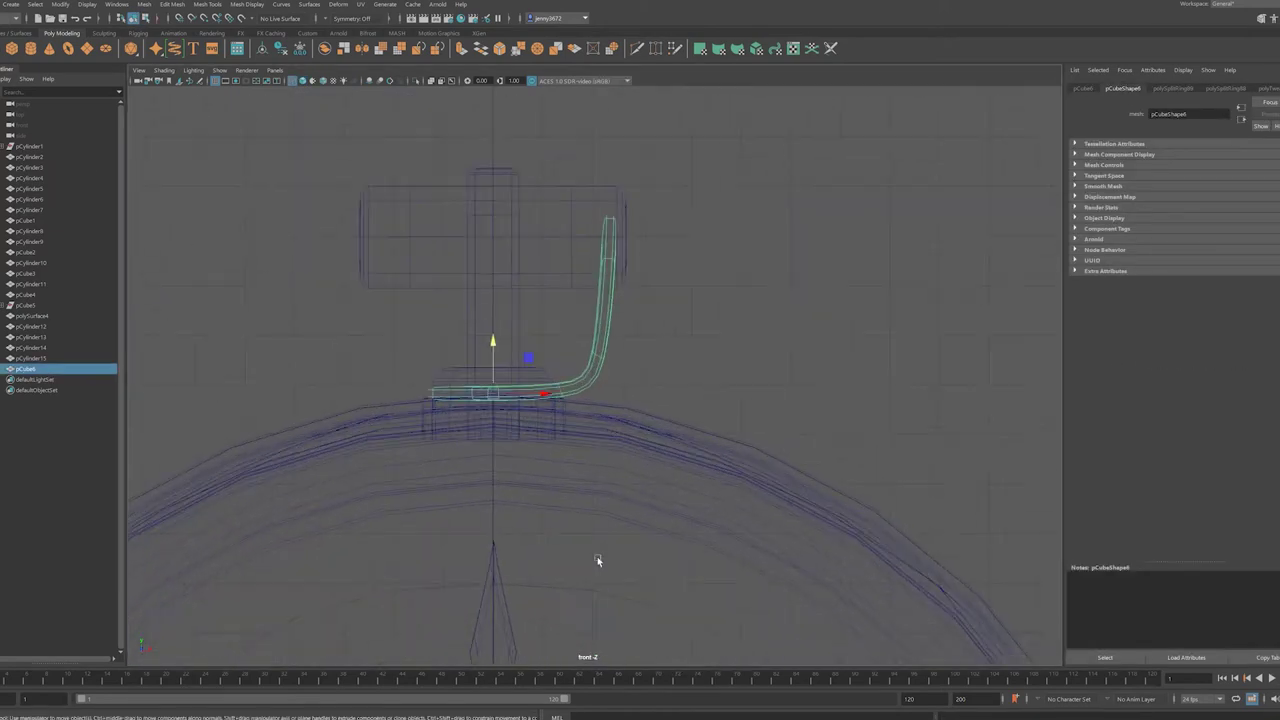
scroll(500, 460, up, 5)
key(space)
key(space)
scroll(562, 520, up, 5)
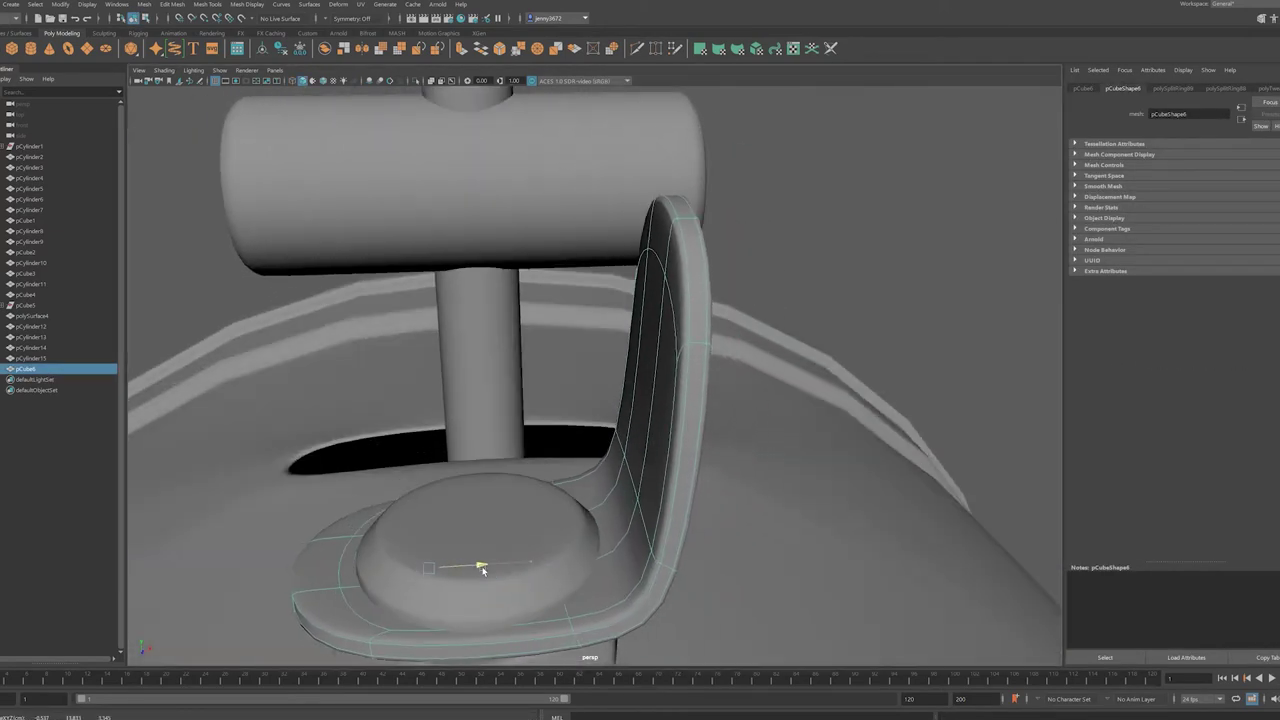
mouse_move(562, 520)
alt+mouse_down()
mouse_move(505, 543)
mouse_move(577, 490)
alt+mouse_up()
scroll(505, 543, up, 5)
scroll(505, 543, down, 5)
click(504, 517)
click(577, 490)
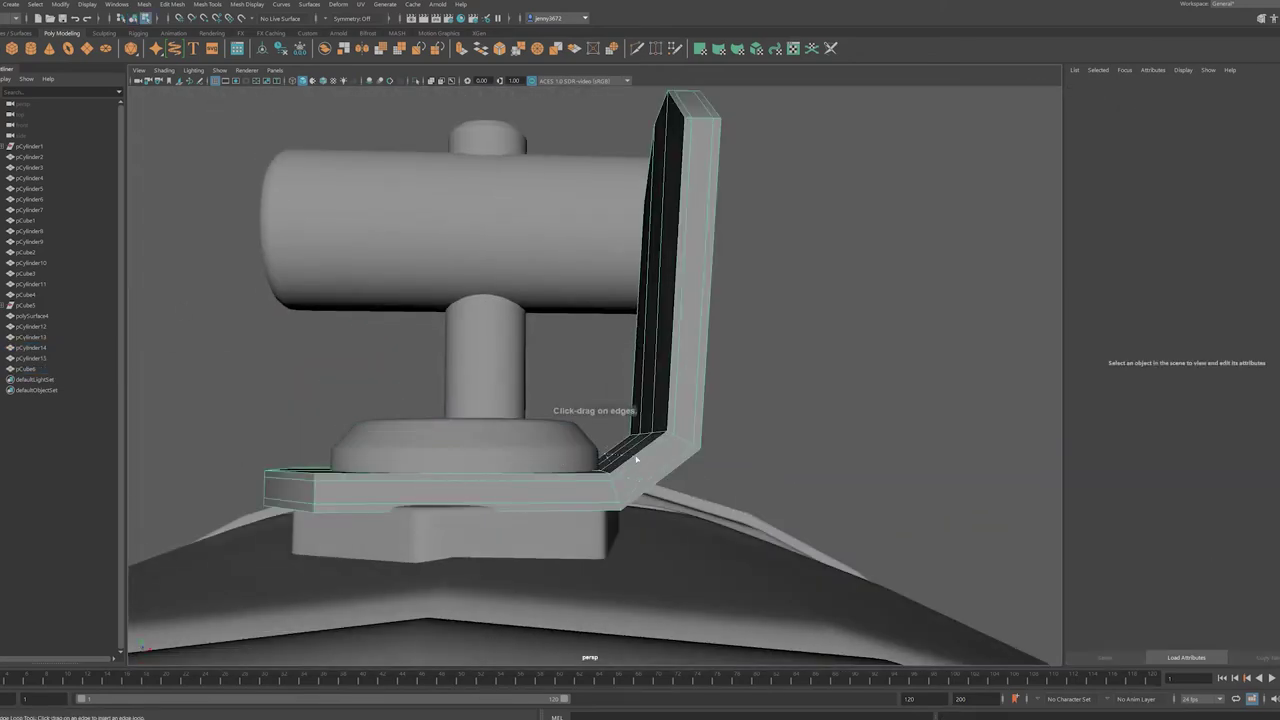
- Select the top vertices of the bracket's arm and scale them to 0.78 to narrow it
key(space)
key(space)
key(F9)
mouse_move(814, 371)
mouse_down()
mouse_move(766, 366)
mouse_move(866, 263)
mouse_up()
key(e)
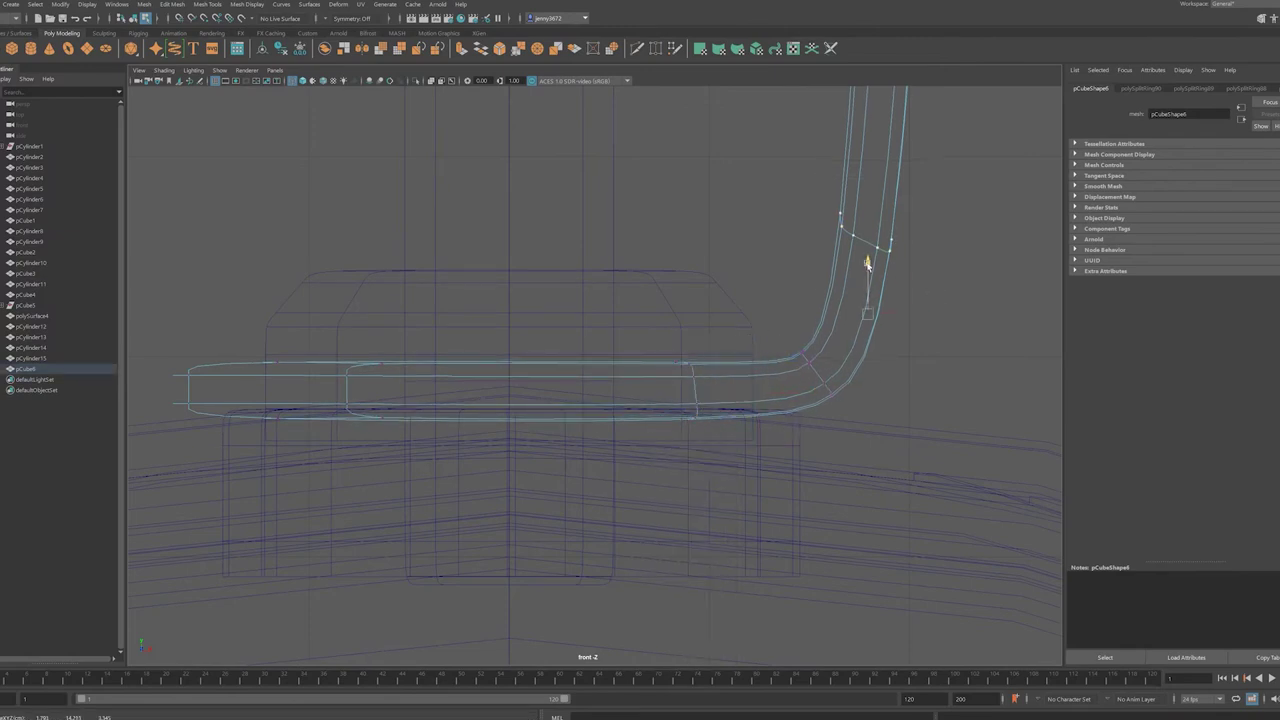
key(w)
key(space)
key(space)
alt+drag(639, 381, 702, 408)
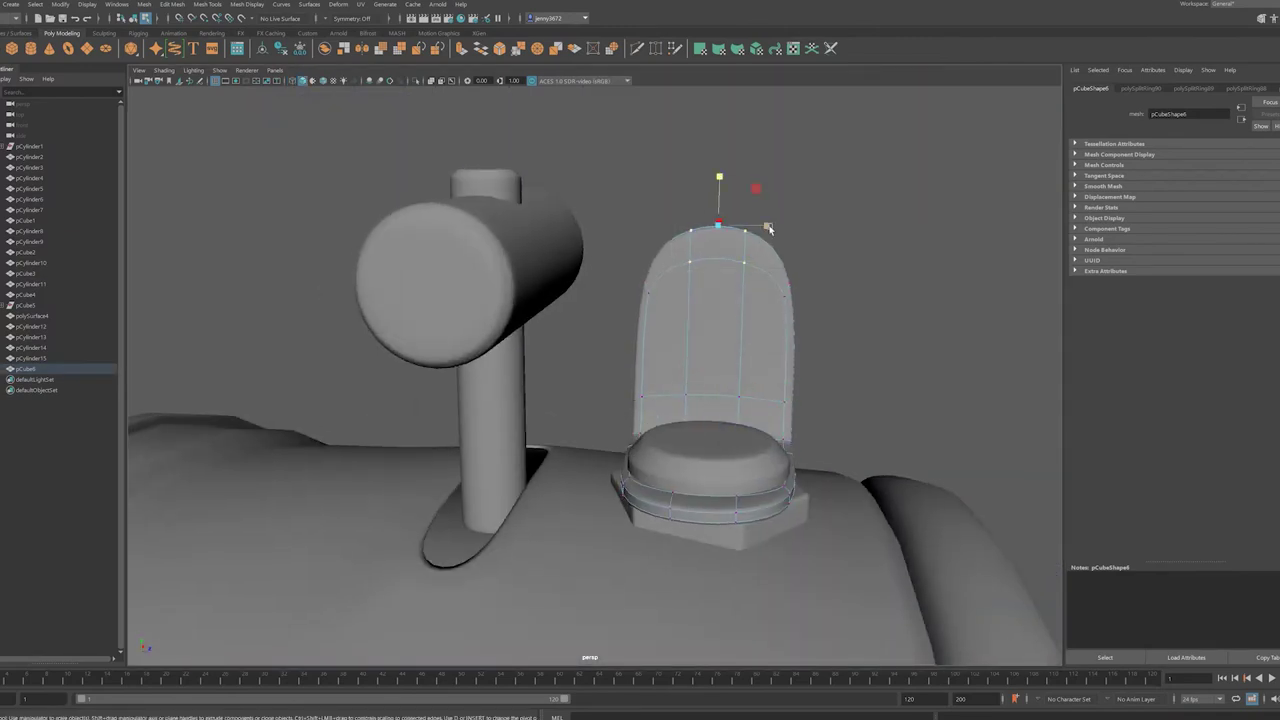
drag(760, 320, 760, 318)
drag(772, 263, 757, 267)
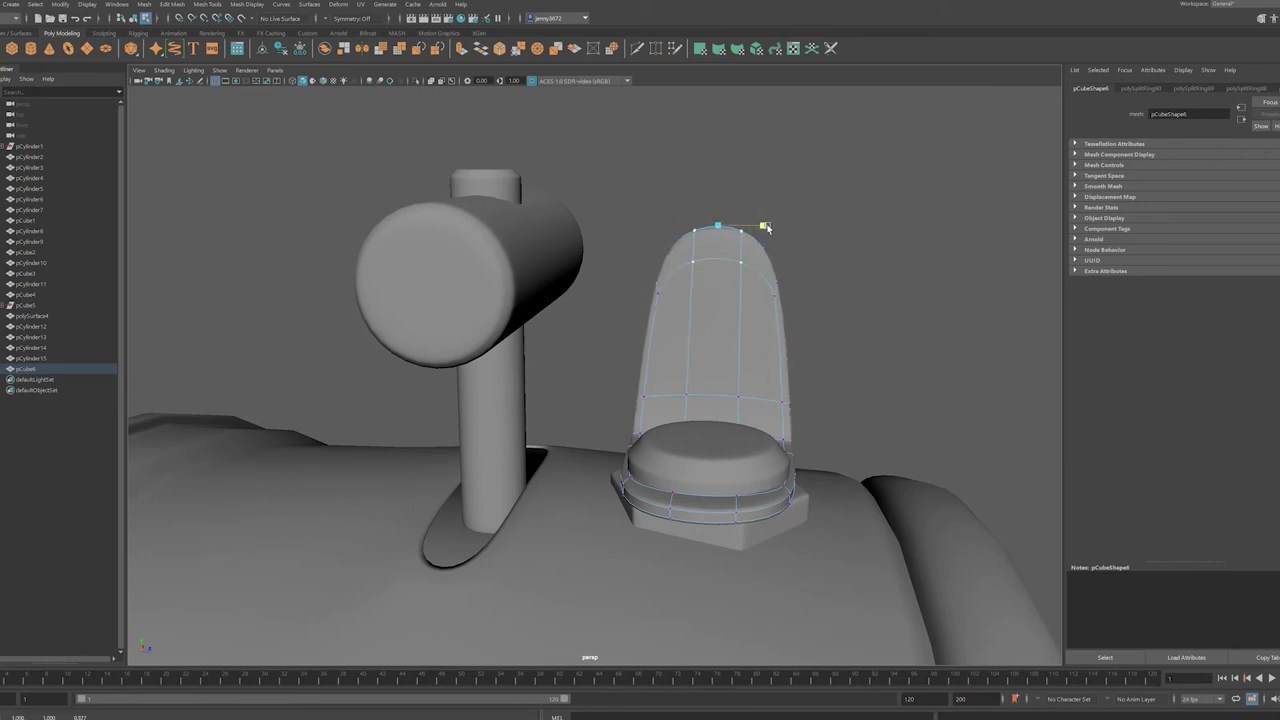
mouse_move(818, 294)
alt+mouse_down()
mouse_move(725, 214)
mouse_move(663, 262)
alt+mouse_up()
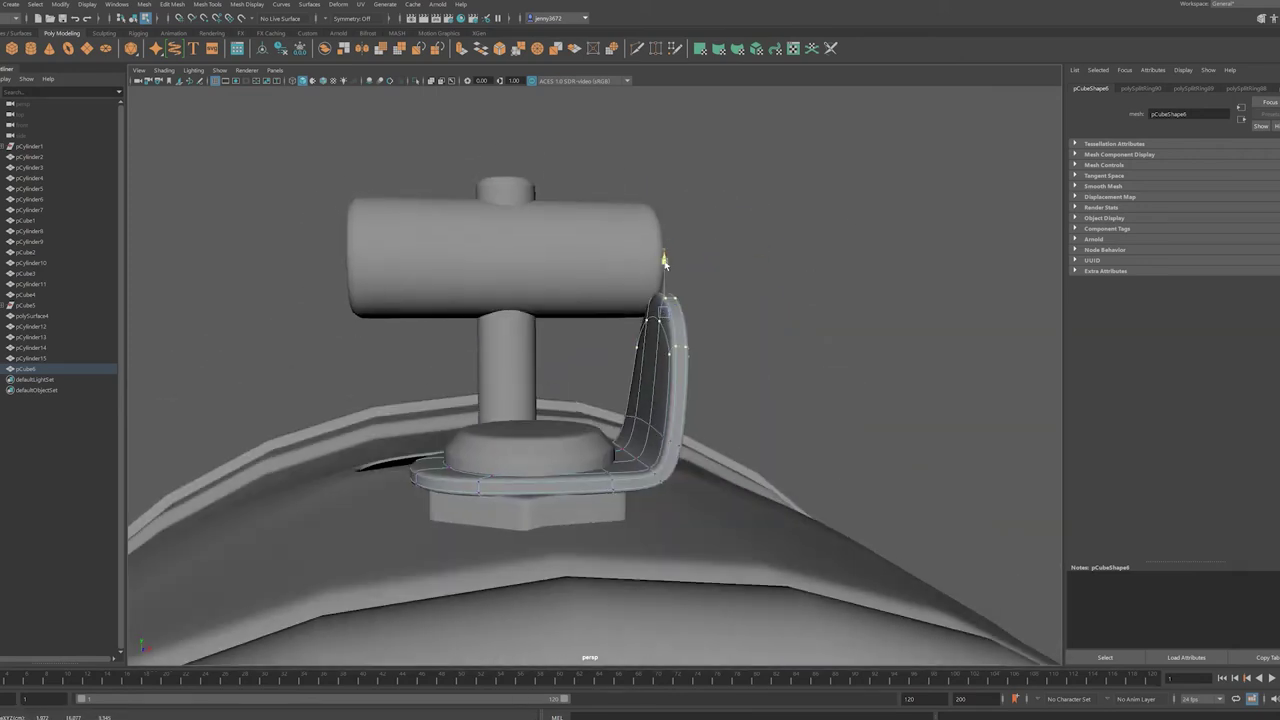
scroll(665, 278, down, 3)
- Rotate and move the upper vertices so the arm tilts outward to meet the key handle
key(4)
key(f)
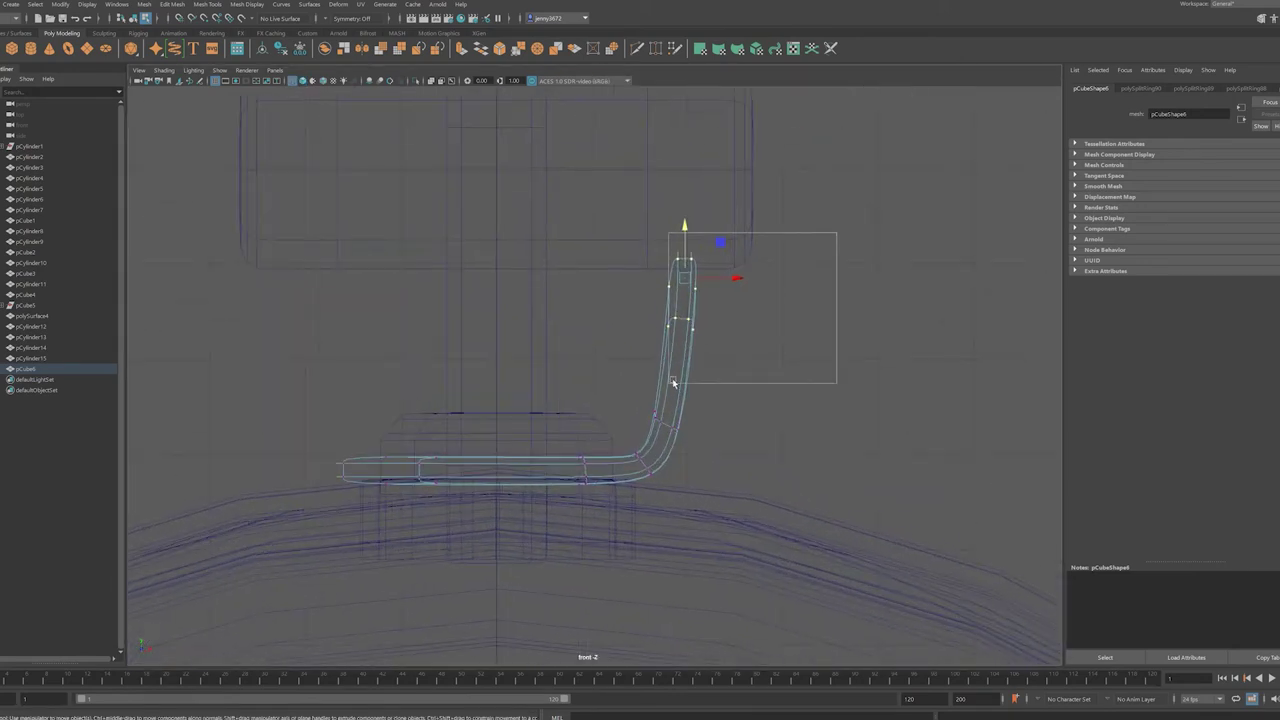
key(e)
click(726, 349)
key(ctrl+z)
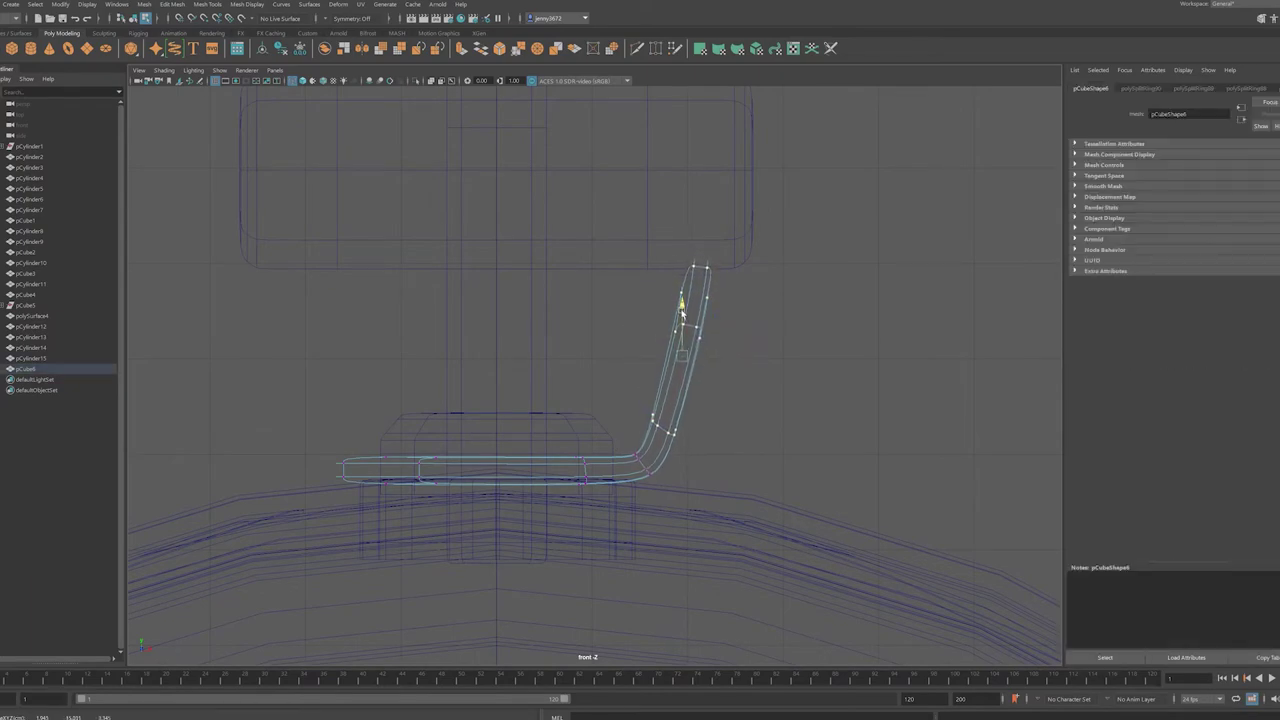
key(5)
key(w)
mouse_move(768, 383)
alt+mouse_down()
mouse_move(714, 453)
mouse_move(568, 413)
alt+mouse_up()
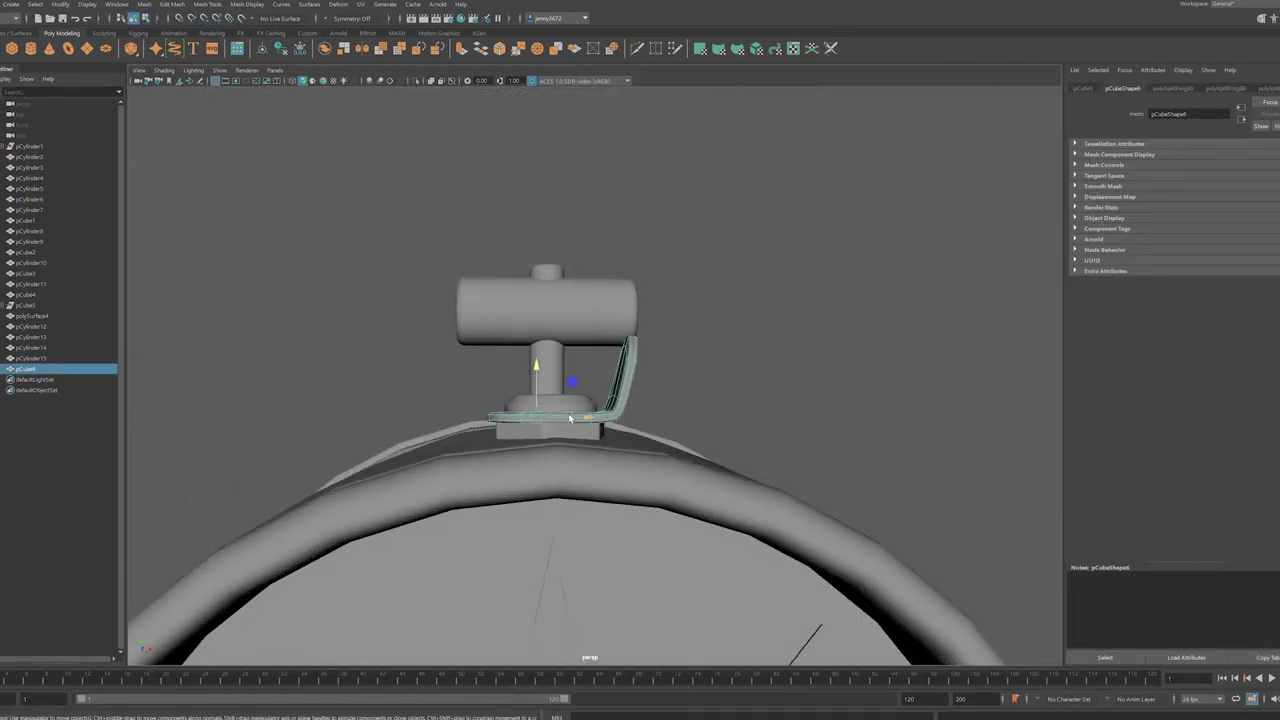
key(space)
key(space)
key(f)
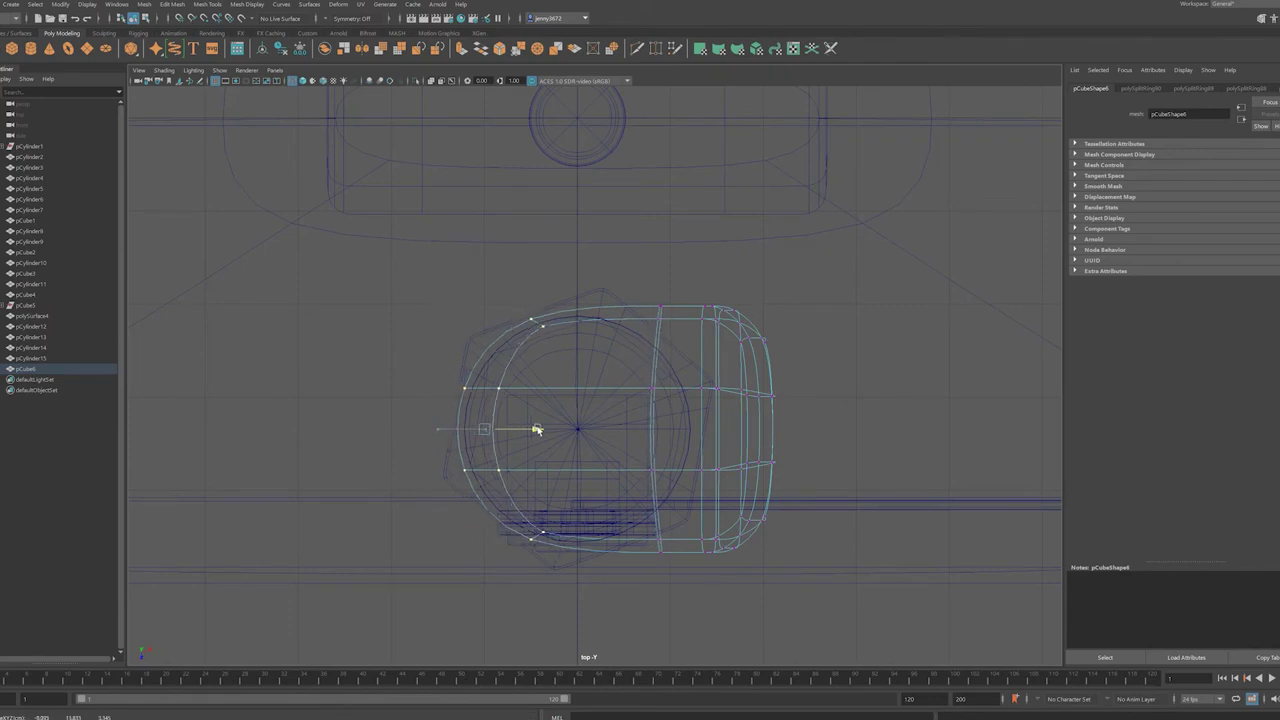
right_drag(638, 365, 676, 344)
key(space)
alt+drag(537, 532, 824, 415)
click(832, 418)
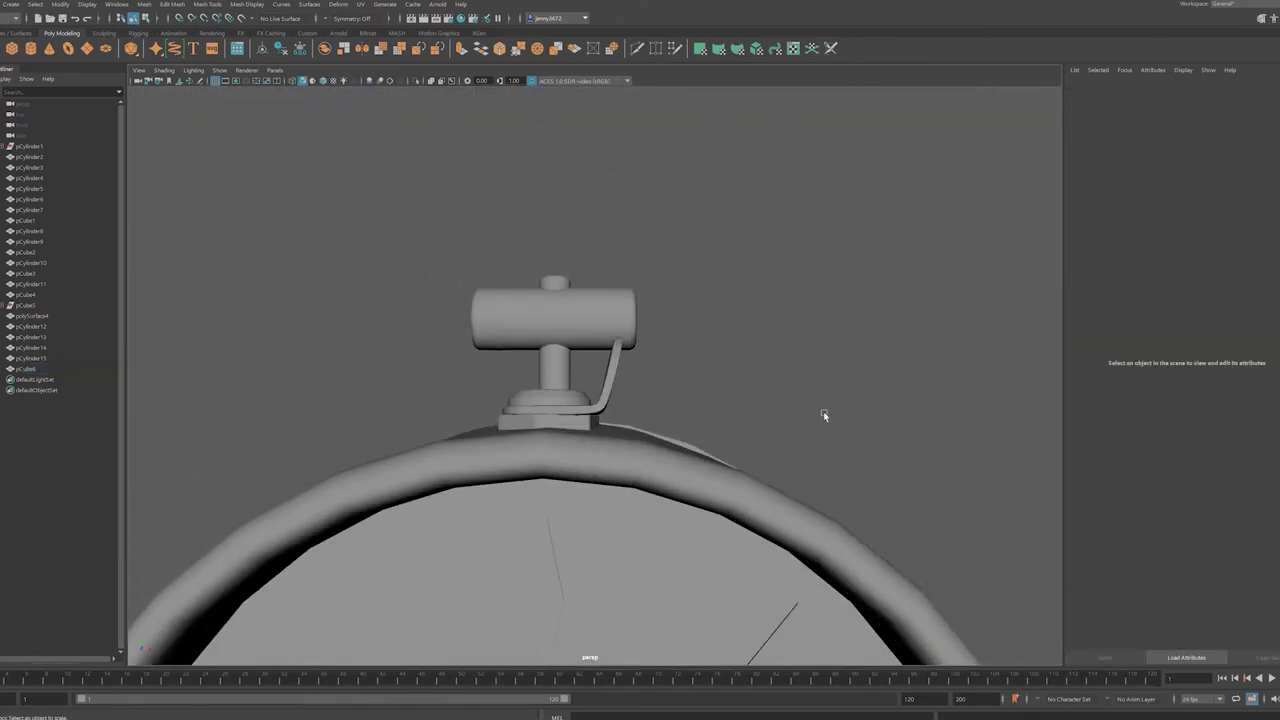
- Duplicate a cylinder for a foot, move it beside the clock, and scale it about 2.3 times
key(ctrl+d)
mouse_move(571, 345)
mouse_down()
mouse_move(740, 365)
mouse_move(914, 331)
mouse_up()
key(e)
click(1088, 88)
double_click(1243, 167)
key(r)
mouse_move(740, 367)
mouse_down()
mouse_move(809, 359)
mouse_move(644, 520)
mouse_up()
- Position the foot under the drum's bottom rim, tilted to -150°
key(space)
key(space)
drag(729, 502, 684, 498)
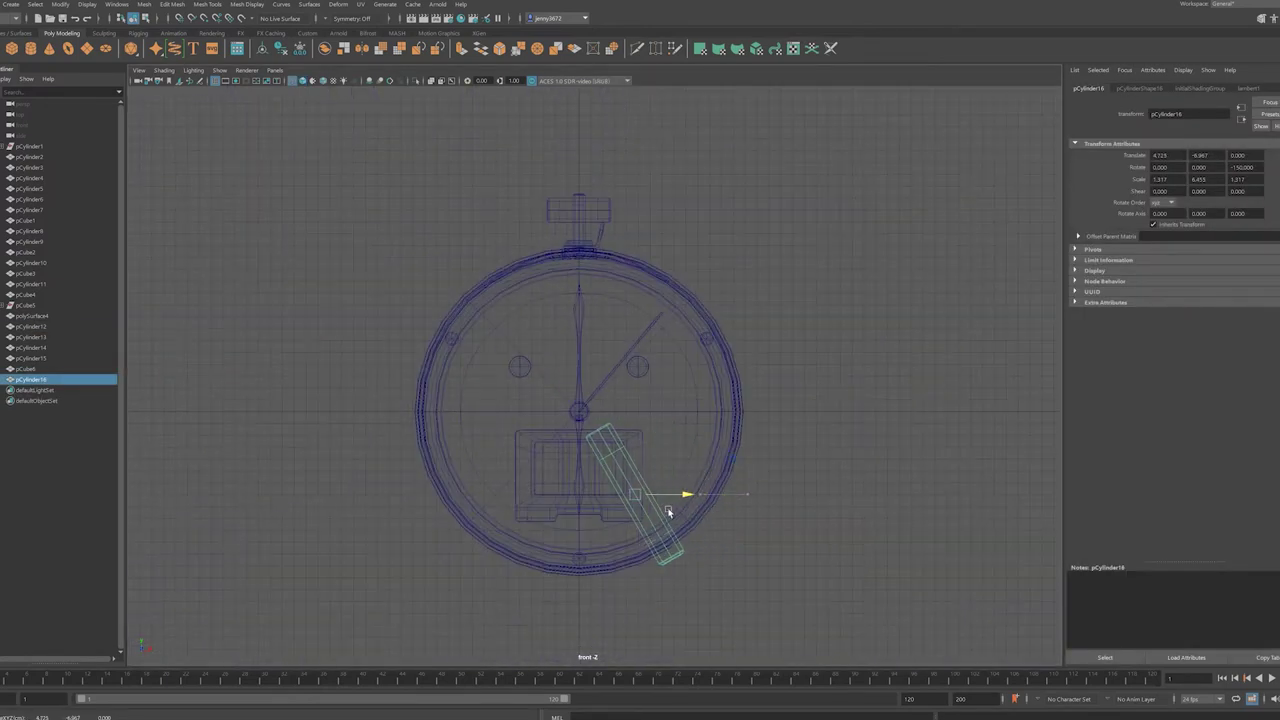
scroll(686, 480, up, 2)
scroll(686, 460, up, 2)
drag(705, 445, 648, 463)
key(e)
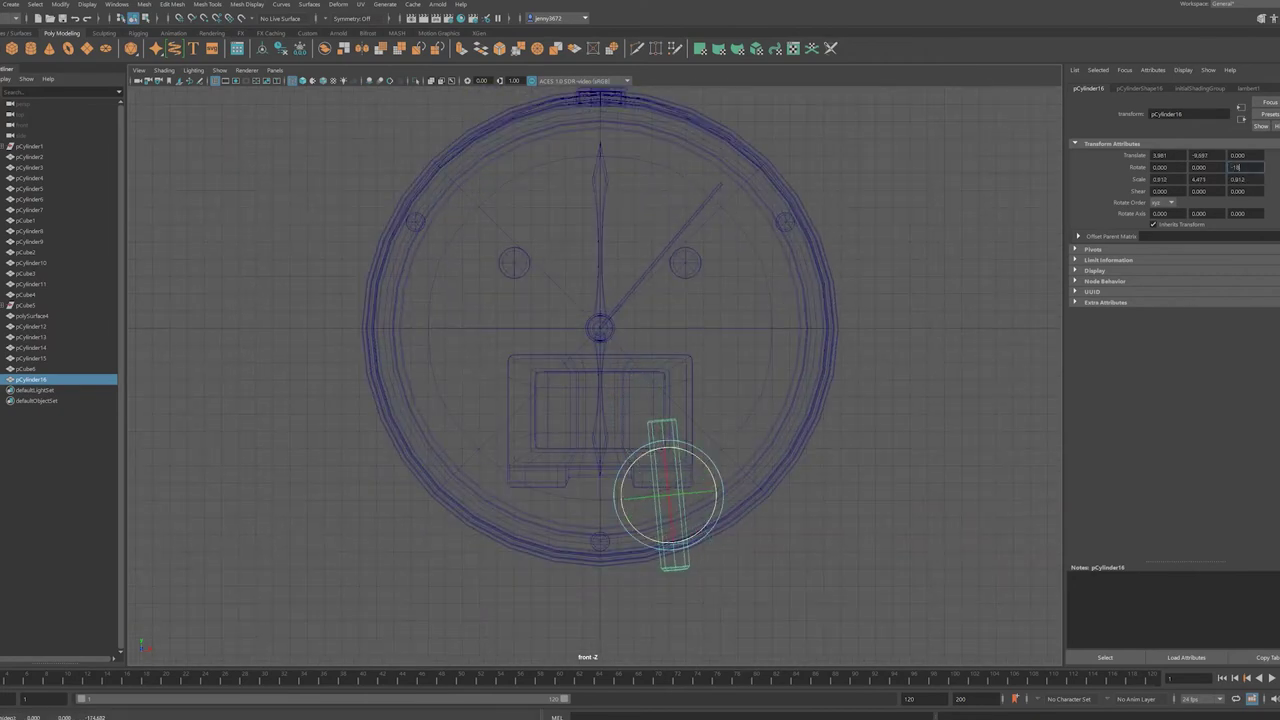
key(space)
key(space)
scroll(686, 423, up, 3)
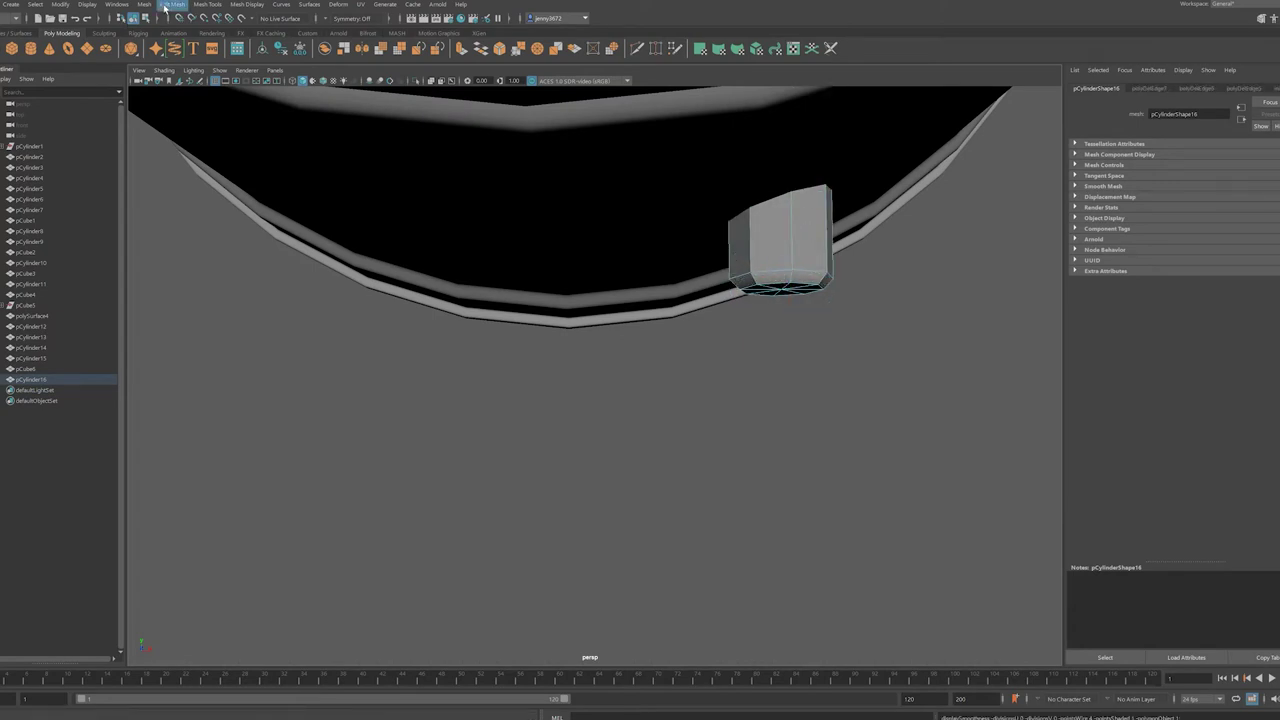
- Insert two edge loops on the foot and shift it right along the rim
click(207, 4)
click(225, 72)
click(829, 272)
scroll(676, 352, down, 5)
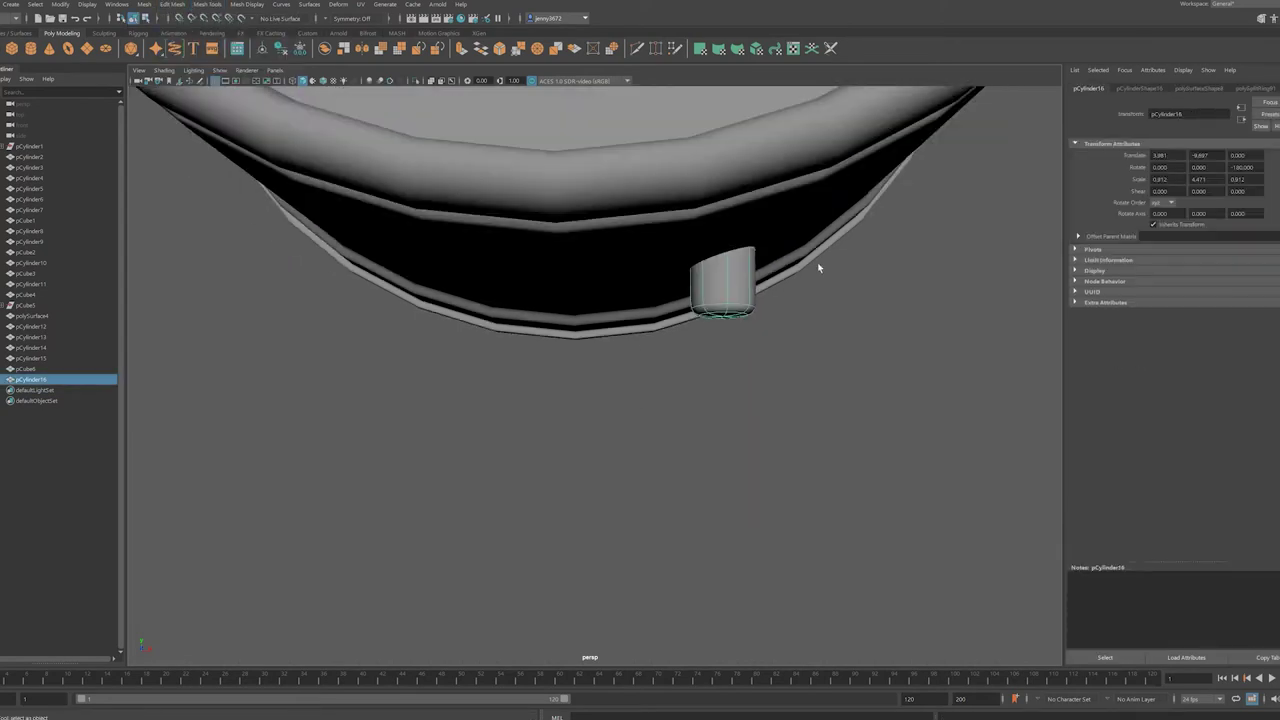
key(space)
key(space)
scroll(560, 480, up, 3)
key(e)
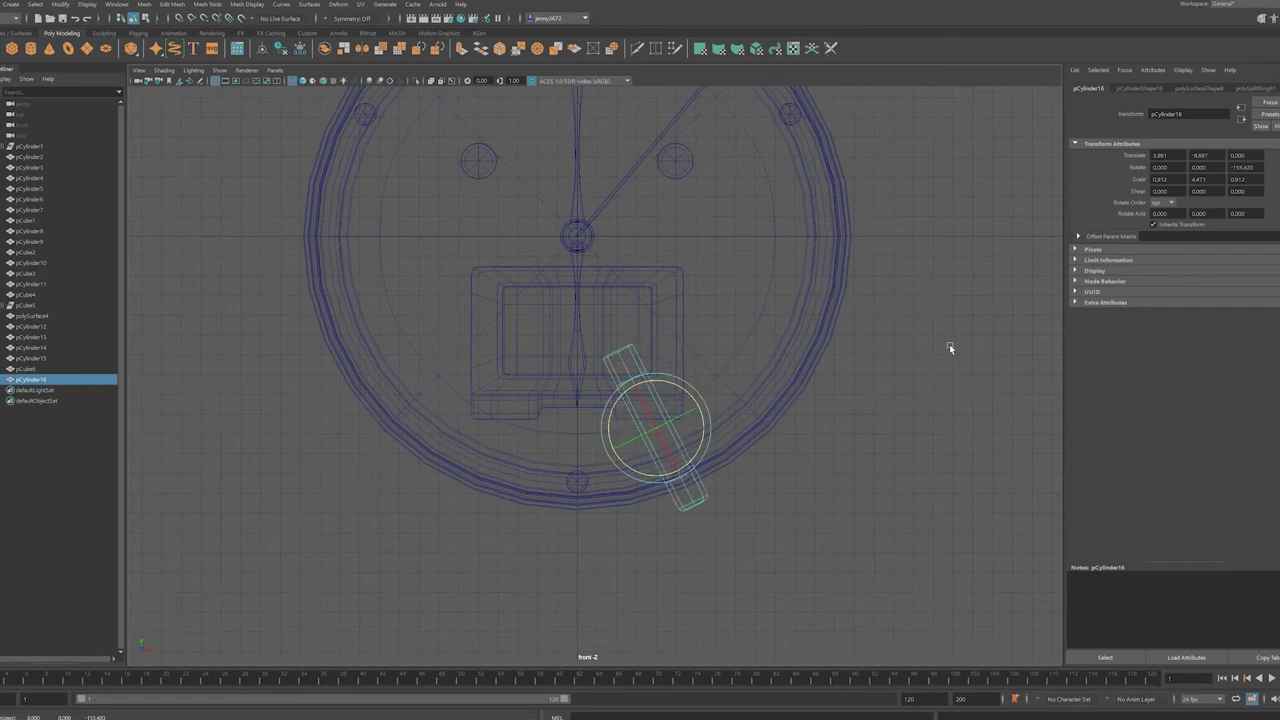
key(w)
mouse_move(700, 429)
mouse_down()
mouse_move(723, 429)
mouse_move(789, 380)
mouse_move(737, 397)
mouse_up()
scroll(723, 429, up, 3)
scroll(738, 413, down, 3)
- Mirror the foot to the opposite side of the drum and check both feet
key(space)
key(space)
key(space)
key(space)
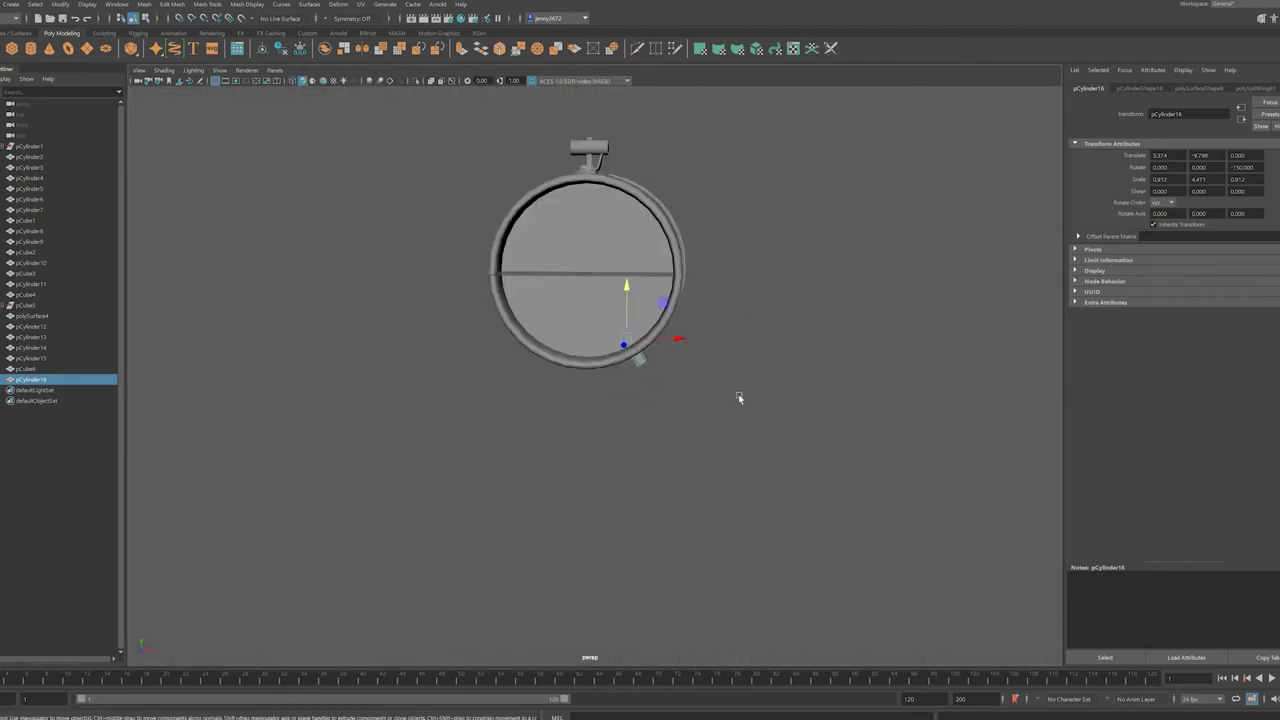
scroll(737, 397, up, 3)
click(207, 5)
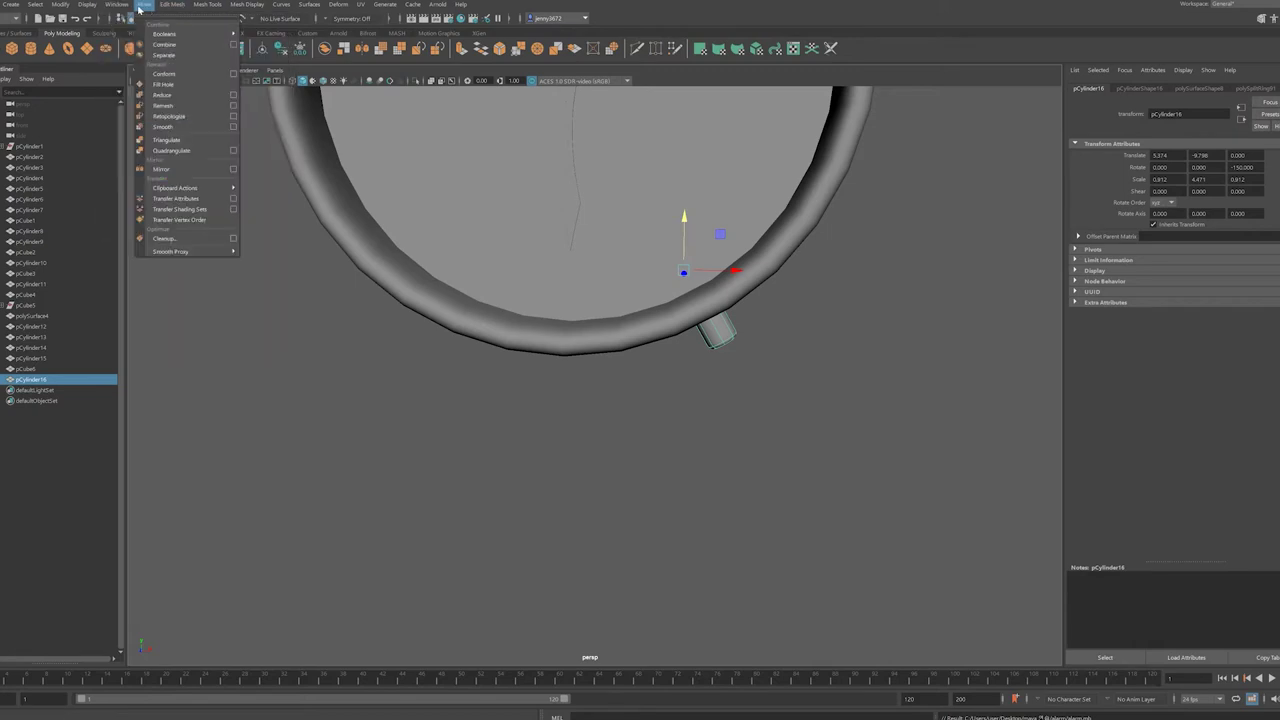
click(175, 189)
scroll(574, 403, down, 2)
scroll(628, 462, down, 2)
click(628, 459)
mouse_move(628, 459)
alt+mouse_down()
mouse_move(586, 477)
mouse_move(649, 446)
alt+mouse_up()
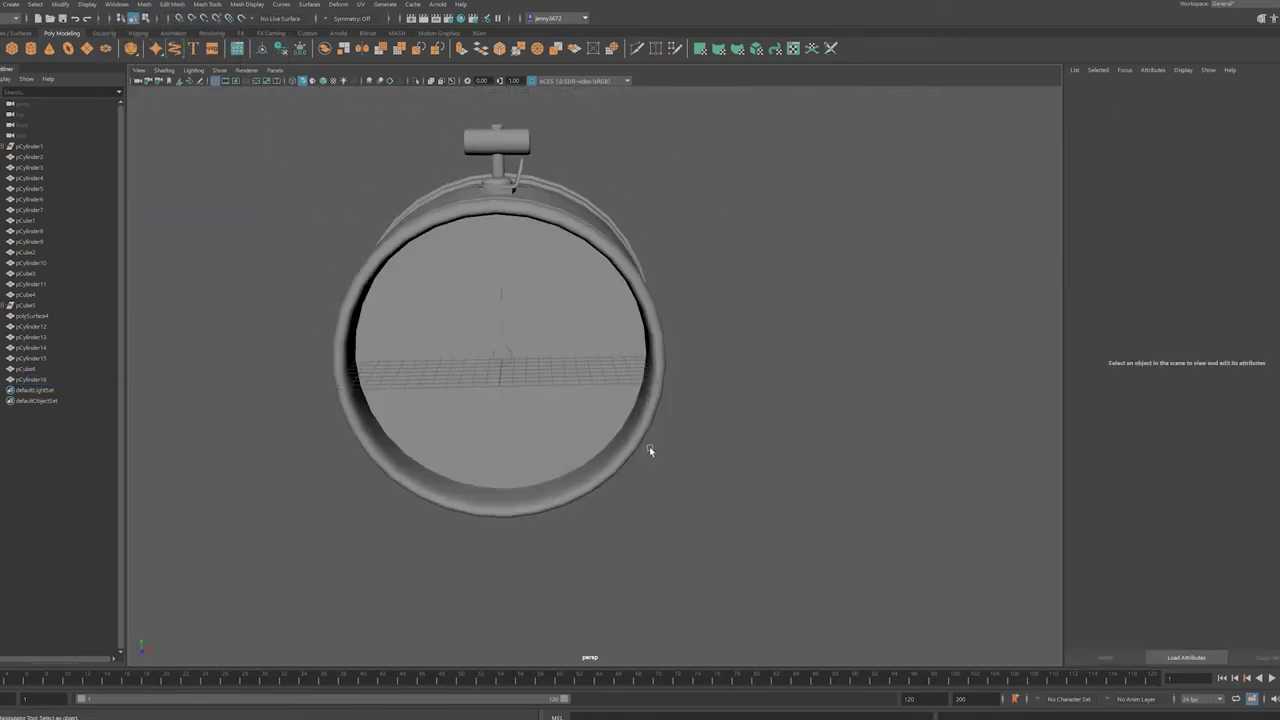
scroll(497, 200, up, 5)
click(471, 206)
key(space)
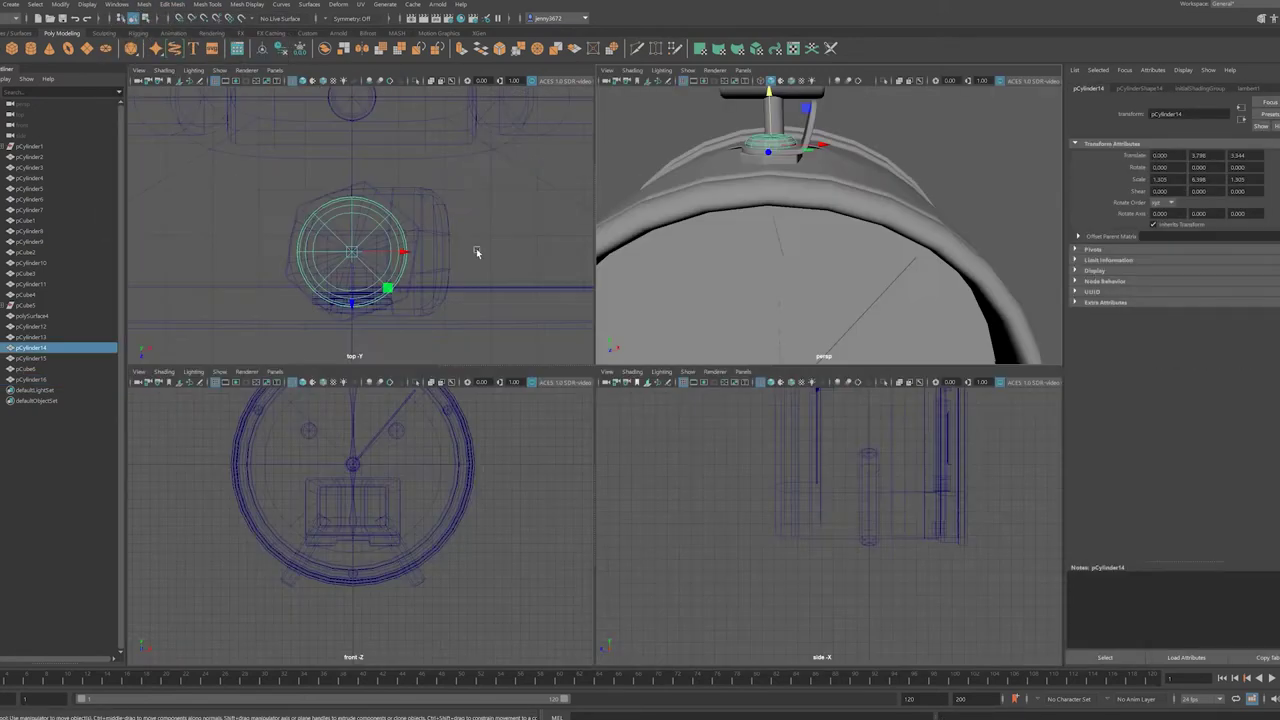
key(space)
scroll(659, 344, up, 3)
scroll(659, 344, down, 2)
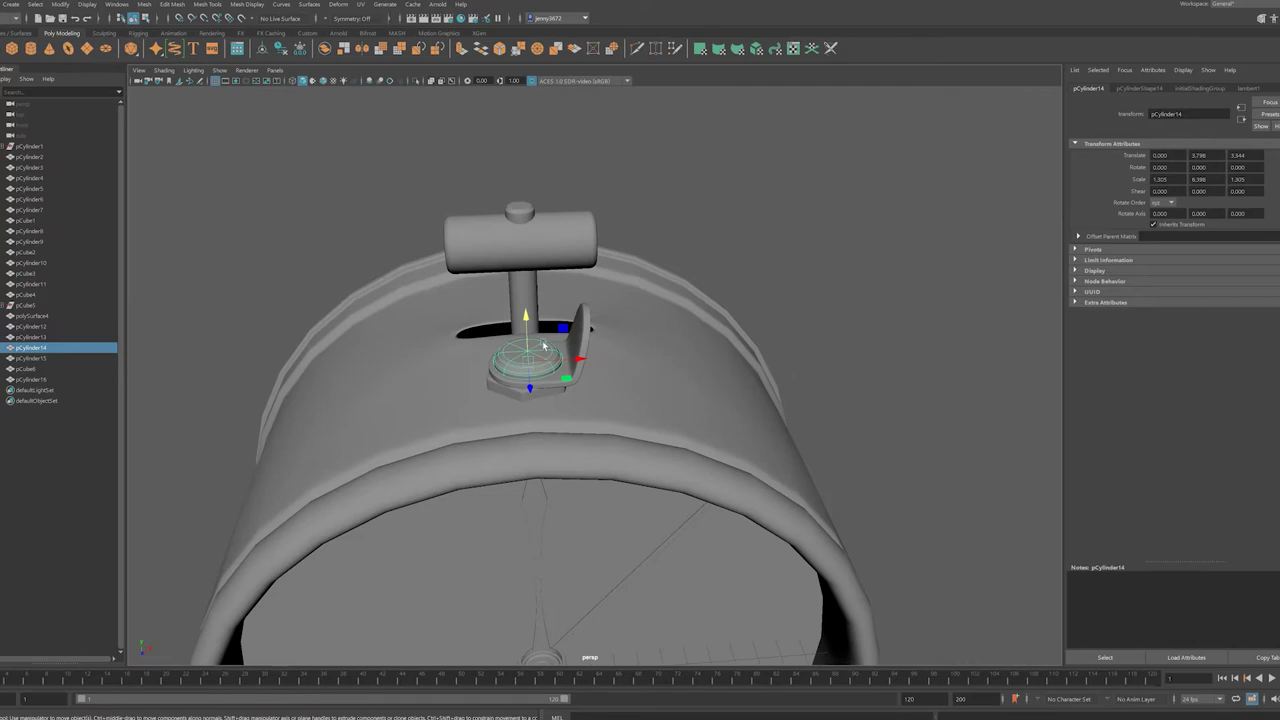
- Duplicate the octagonal washer on the post and delete the copy's top faces
key(ctrl+d)
key(f)
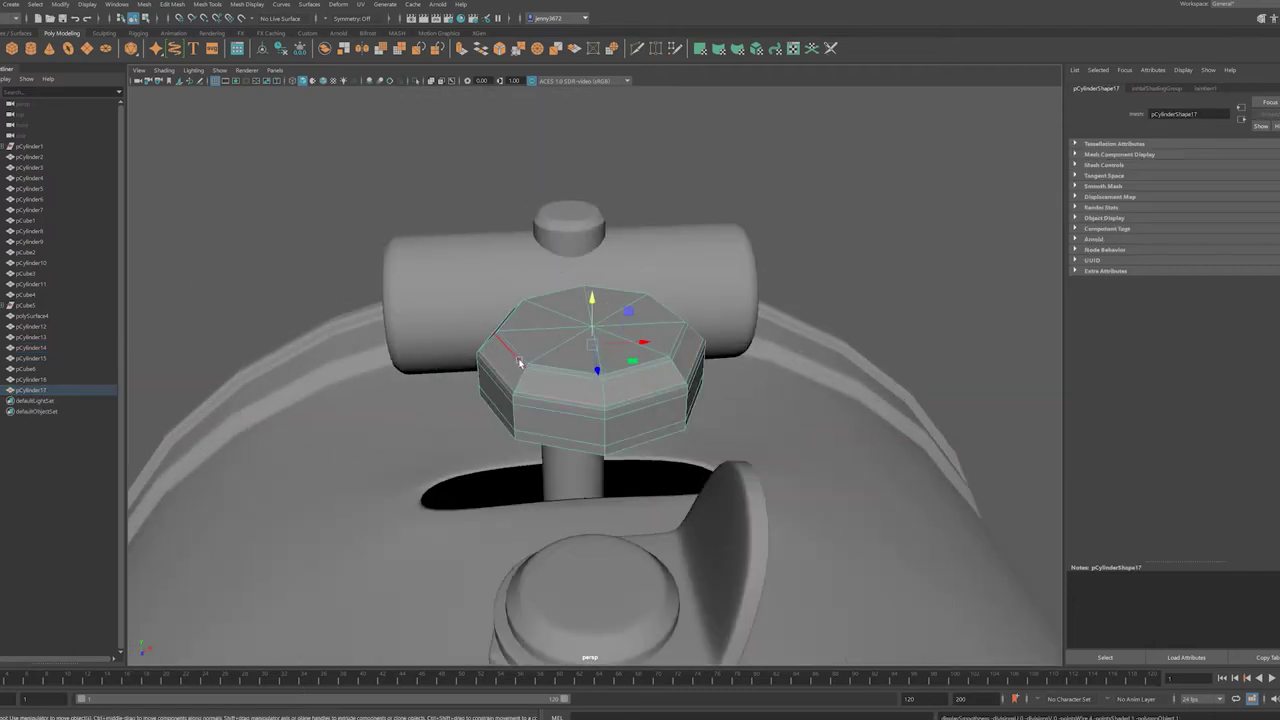
key(Delete)
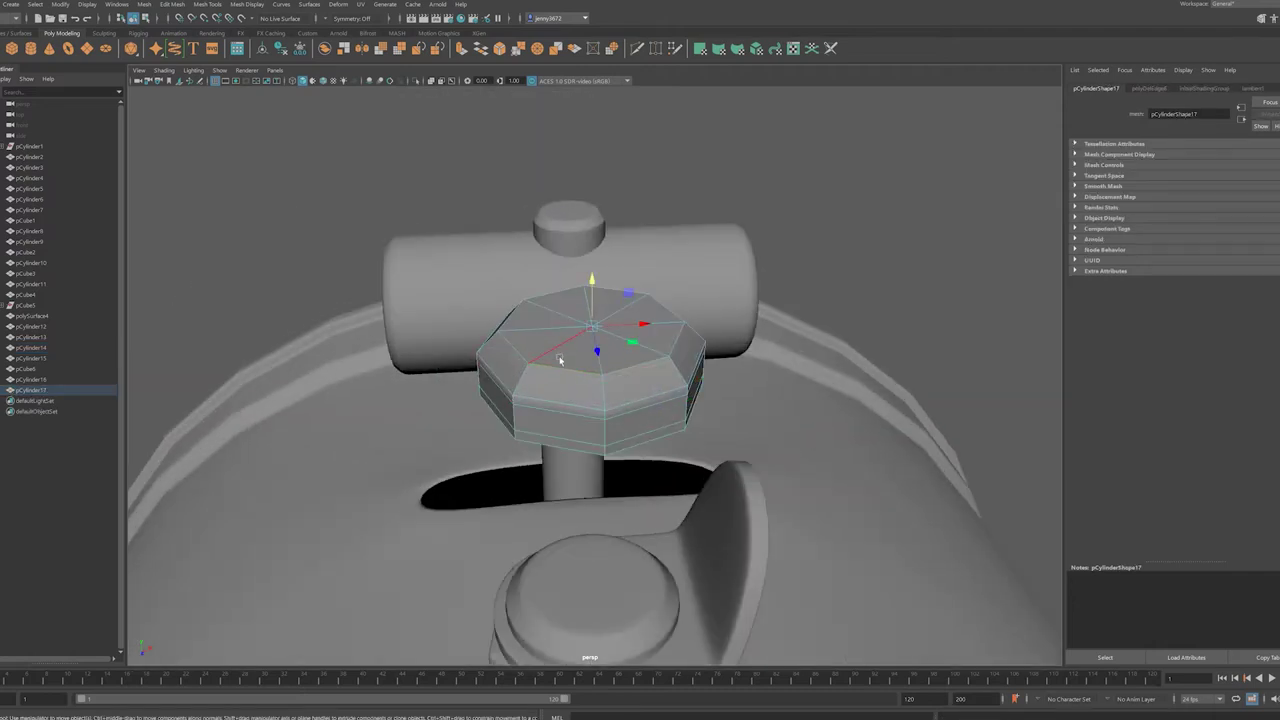
key(4)
drag(561, 150, 725, 182)
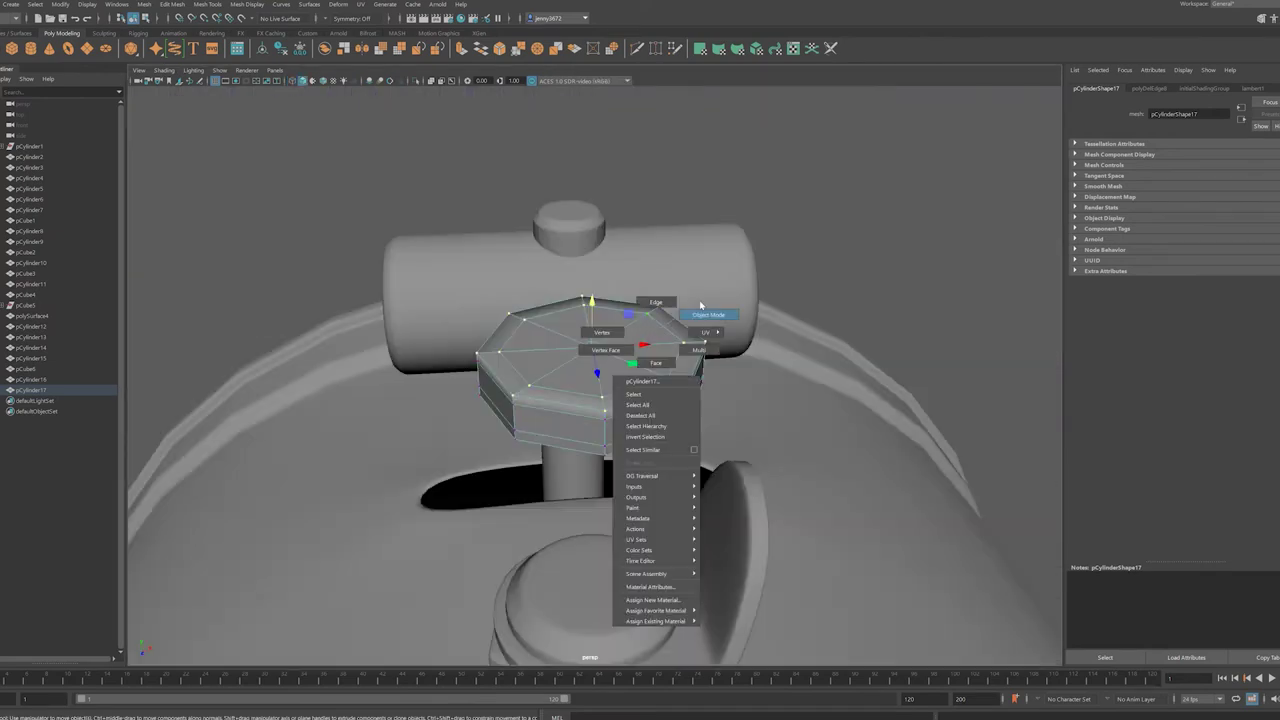
right_drag(594, 337, 600, 300)
- Move the washer copy down and right onto the drum rim beside the post
scroll(569, 414, down, 3)
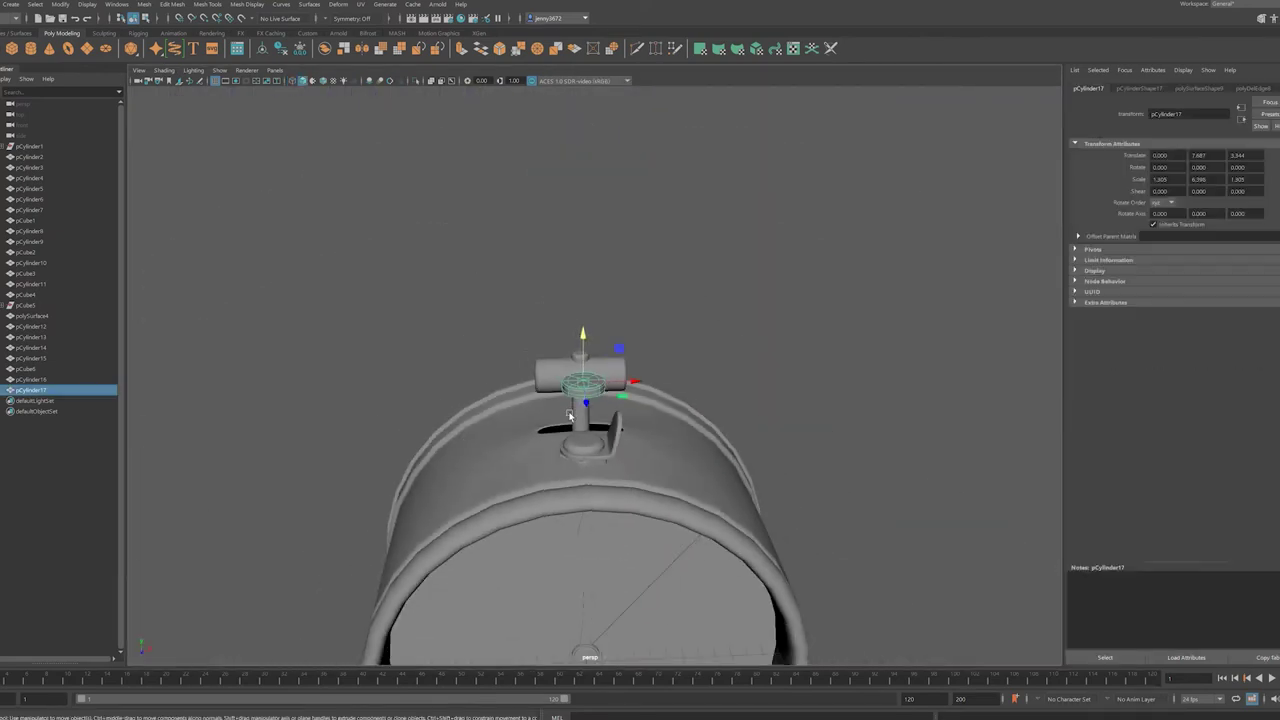
alt+drag(578, 390, 598, 448)
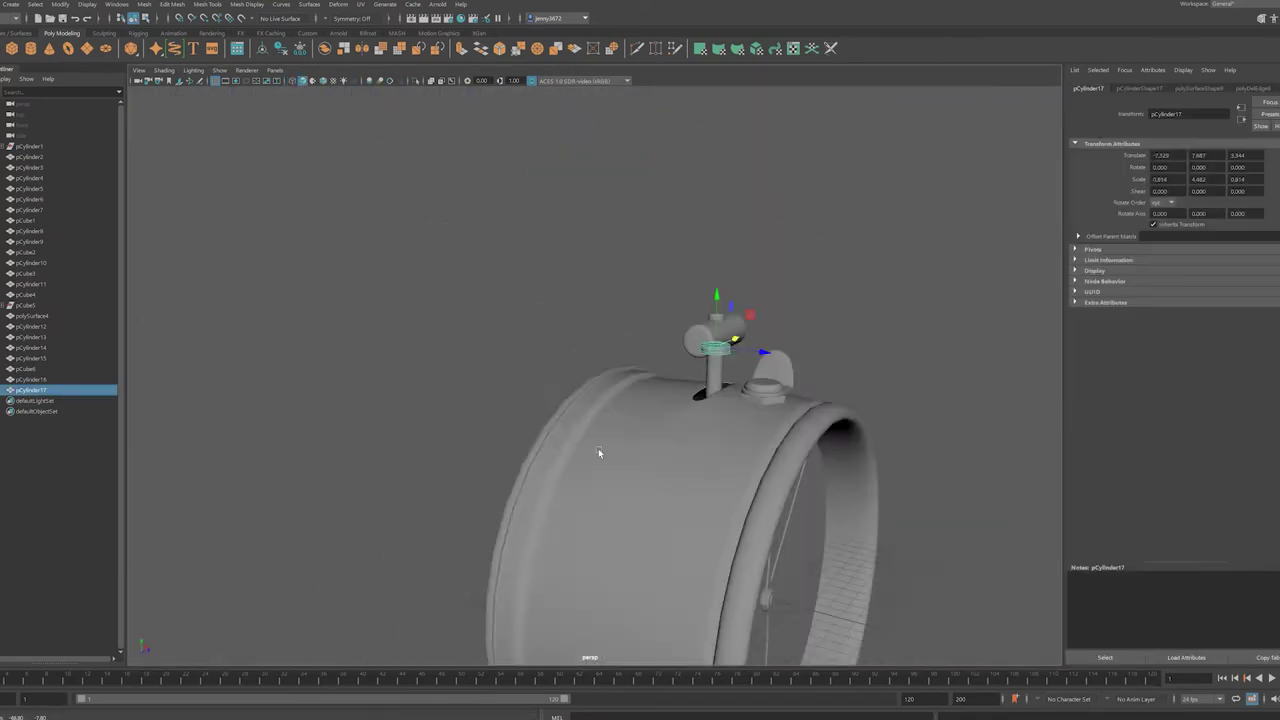
key(space)
key(space)
drag(757, 352, 757, 403)
key(space)
key(space)
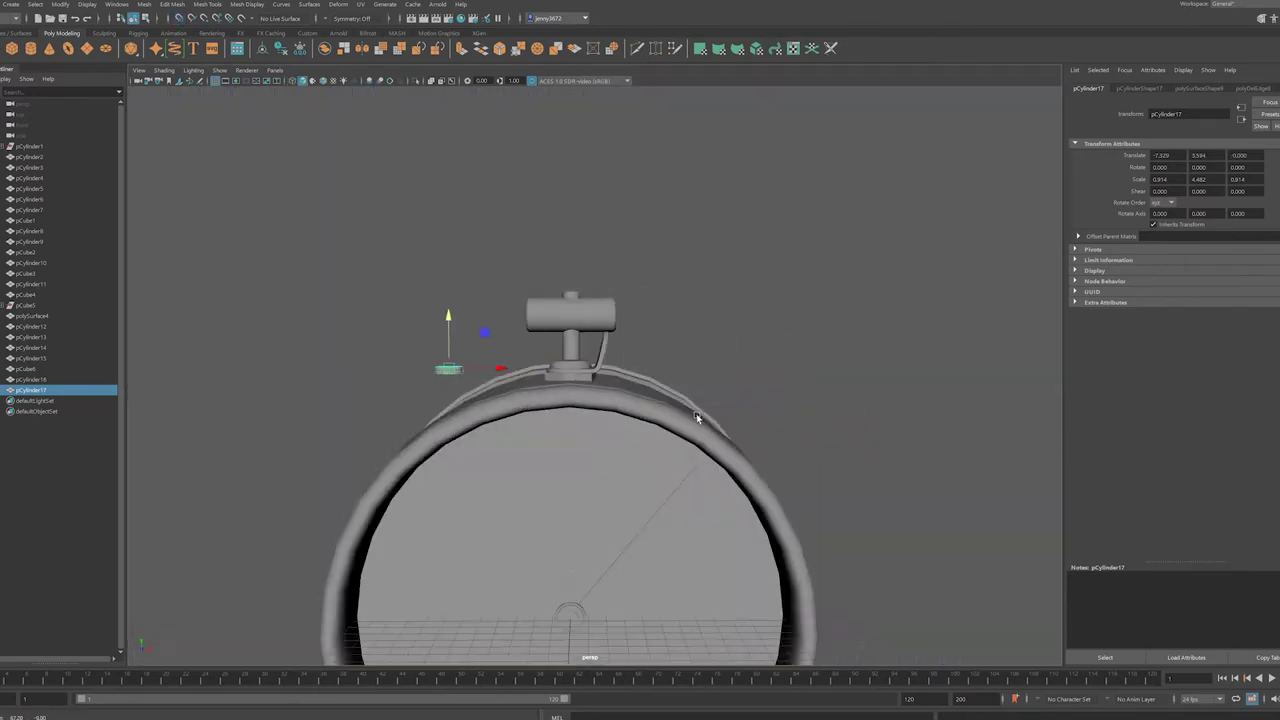
key(4)
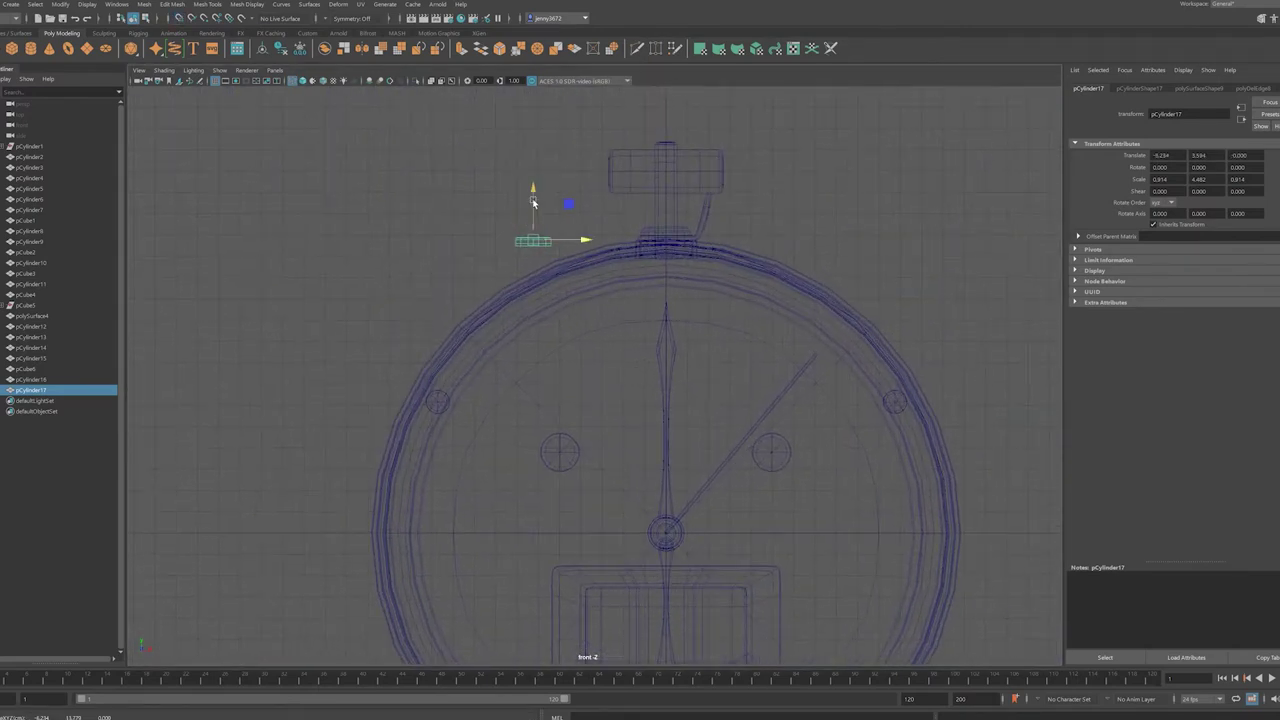
scroll(533, 203, up, 2)
drag(557, 346, 820, 391)
- Tilt the washer copy to follow the rim's curve and check its placement
key(e)
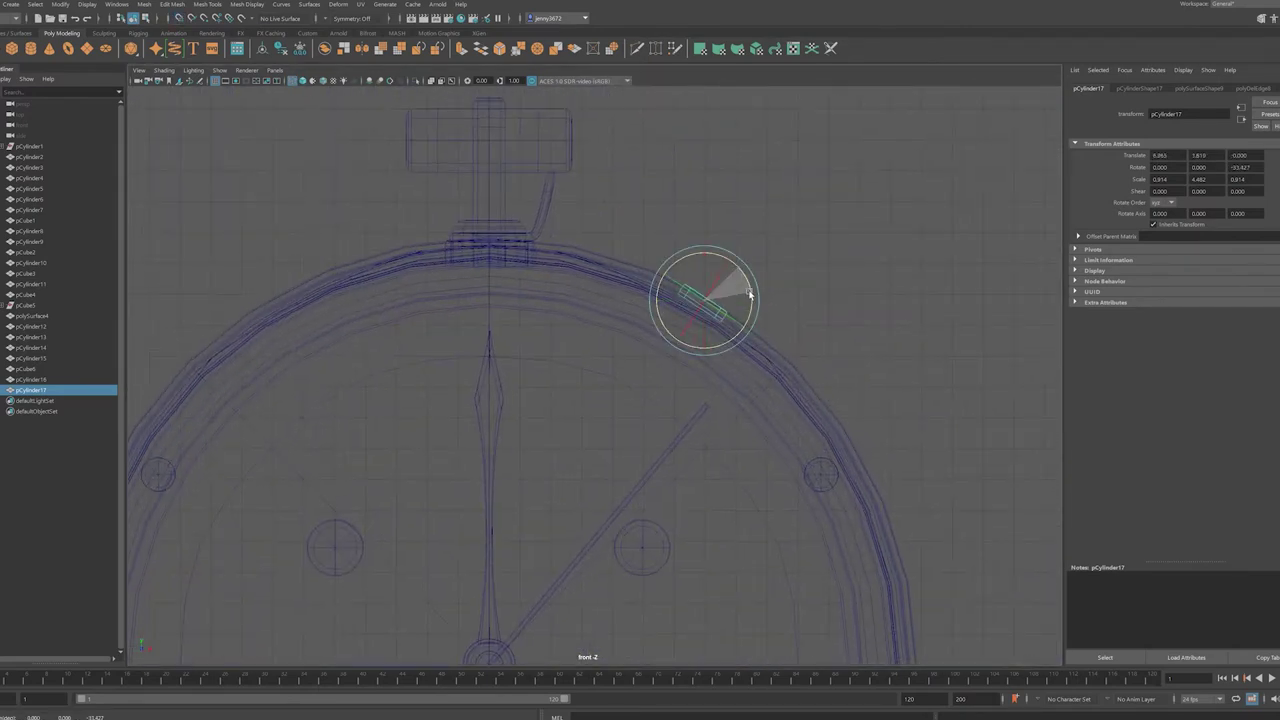
drag(750, 294, 758, 306)
key(w)
key(space)
key(space)
scroll(646, 338, up, 4)
scroll(673, 376, up, 2)
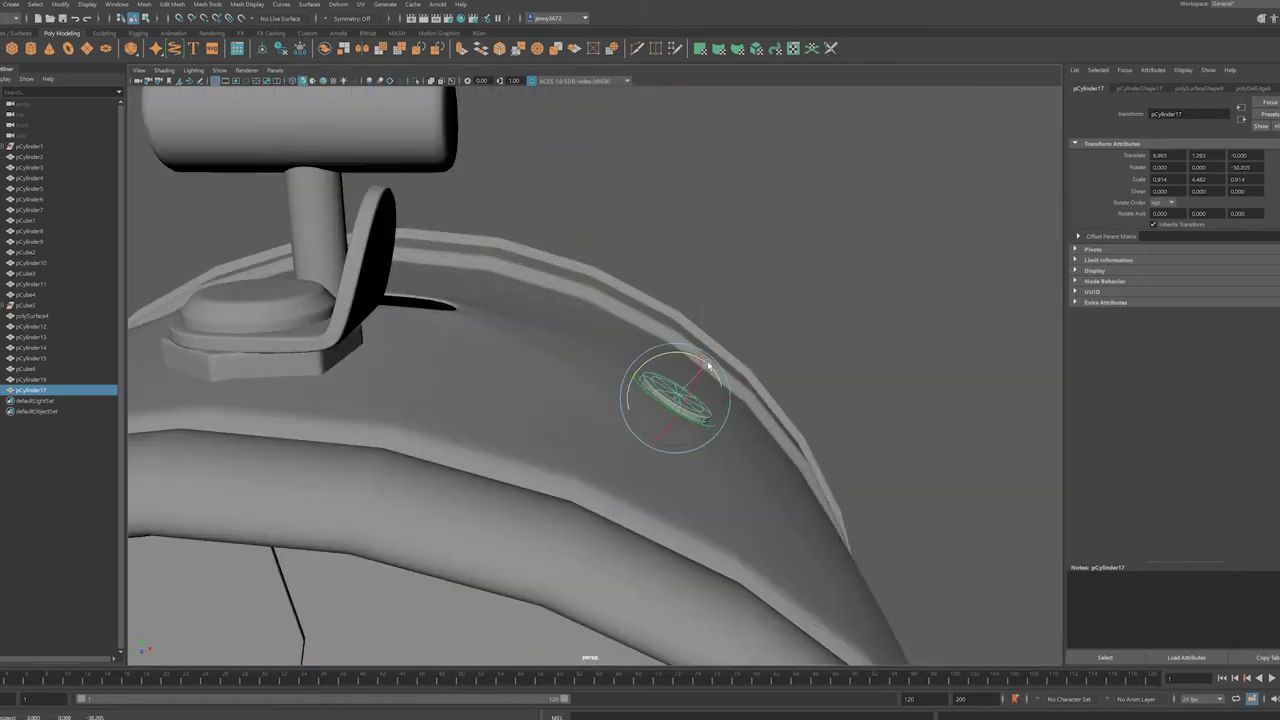
mouse_move(673, 376)
alt+mouse_down()
mouse_move(820, 391)
mouse_move(629, 302)
alt+mouse_up()
click(820, 327)
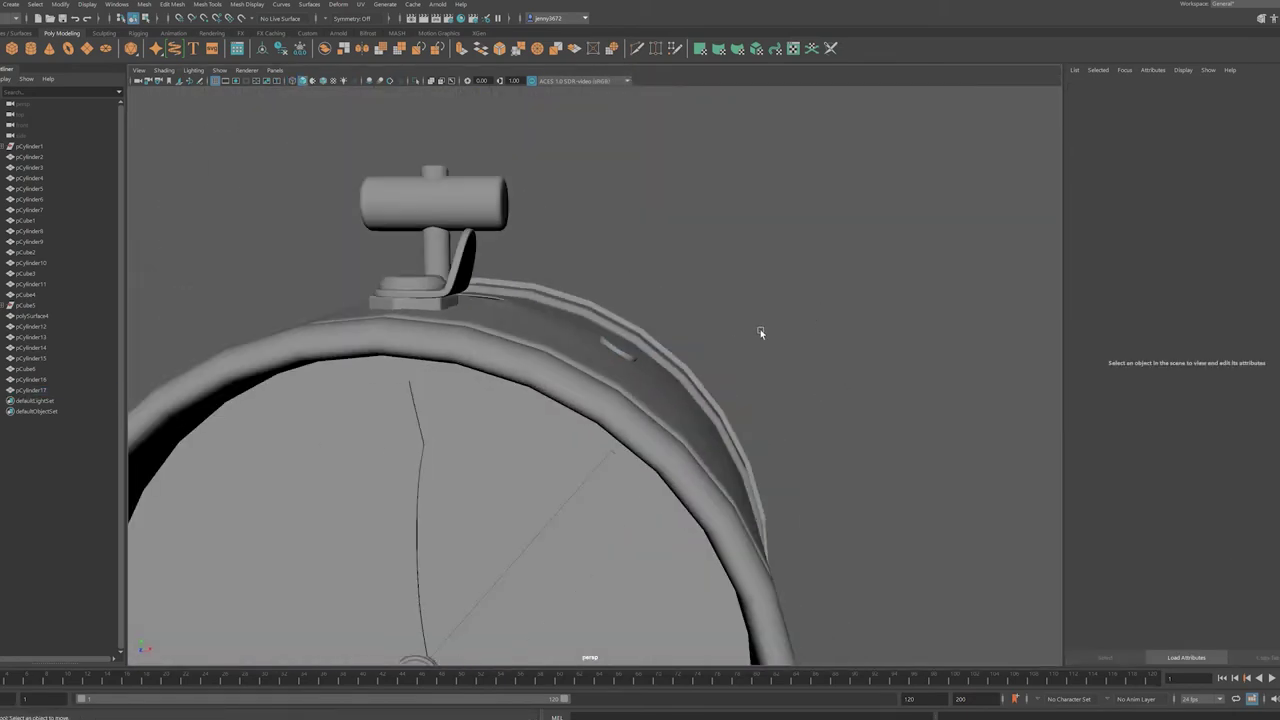
click(618, 348)
- Duplicate the rim cylinder into a slanted pin and place a small disc copy at its tip
key(ctrl+d)
key(r)
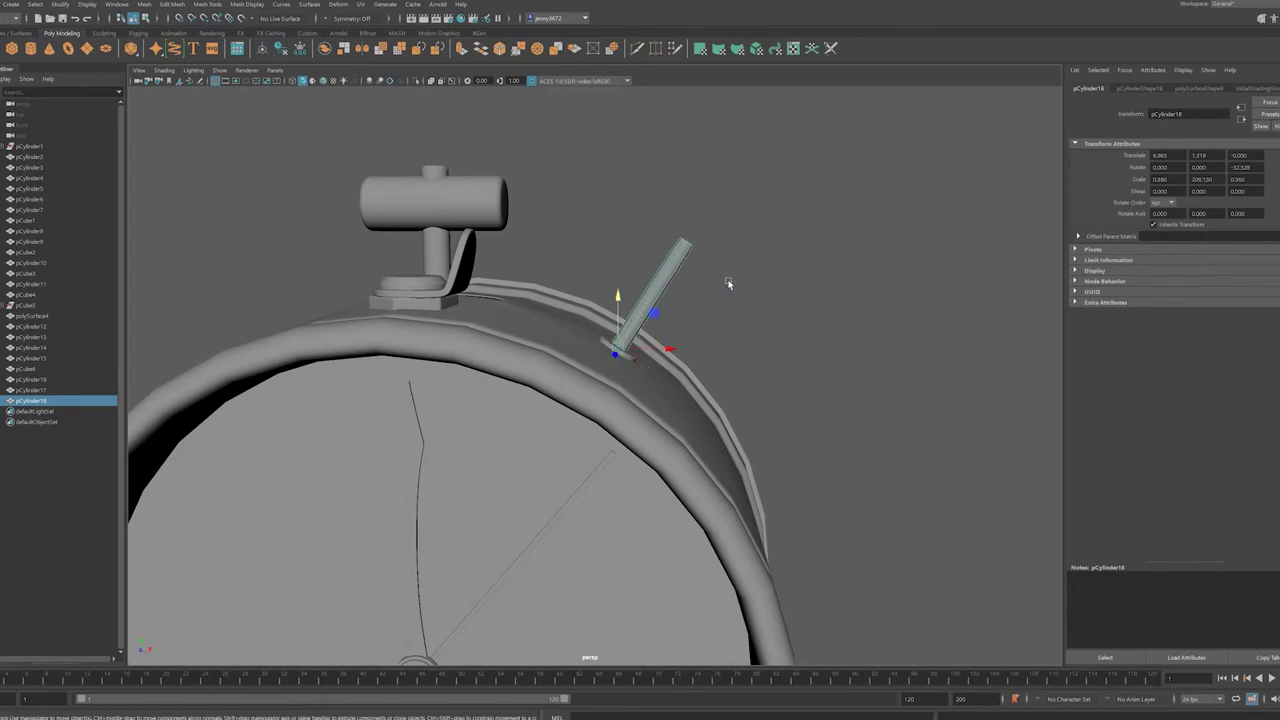
key(ctrl+z)
key(ctrl+d)
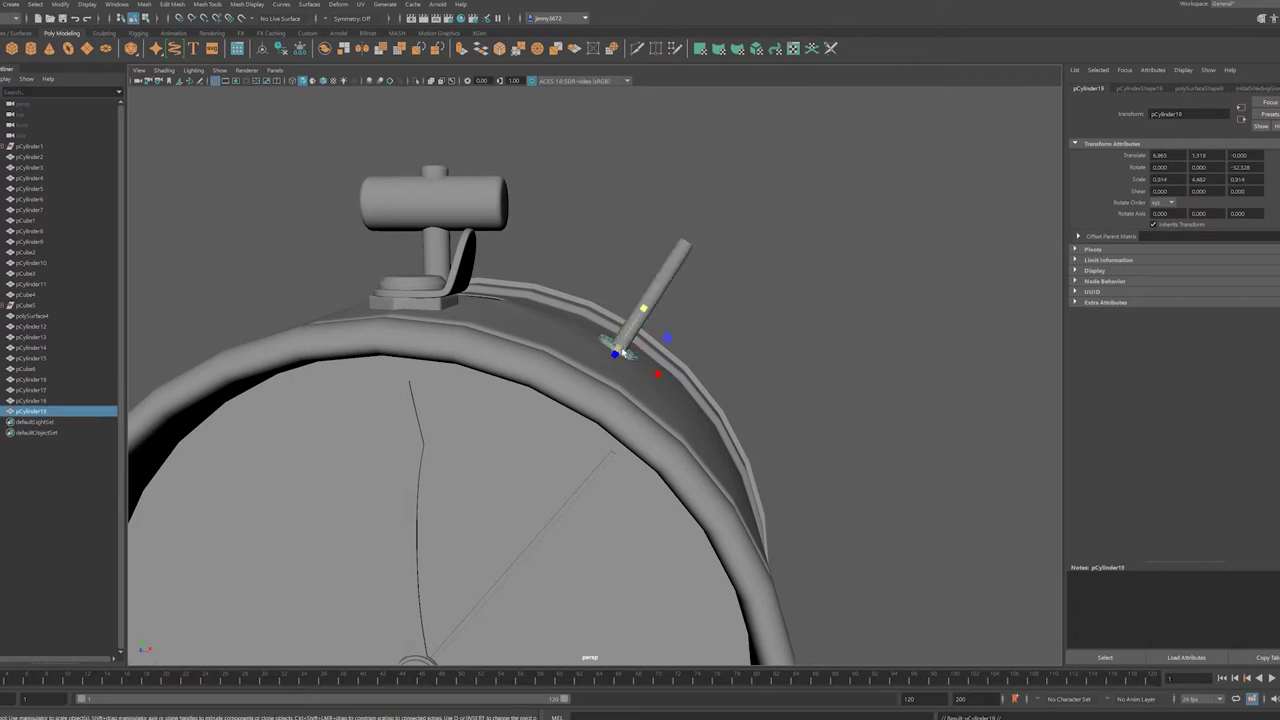
key(4)
drag(720, 225, 784, 150)
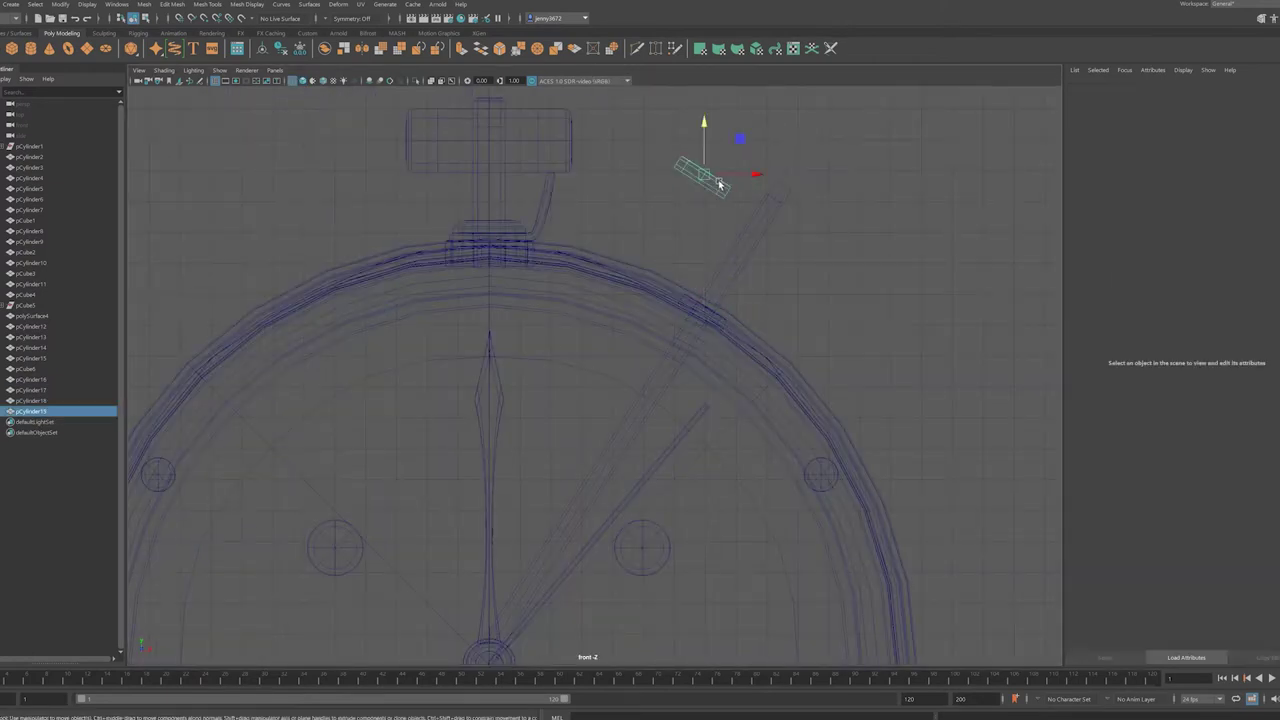
- Inspect the pin, then select the cap disc sitting on its tip
click(713, 311)
scroll(600, 514, down, 3)
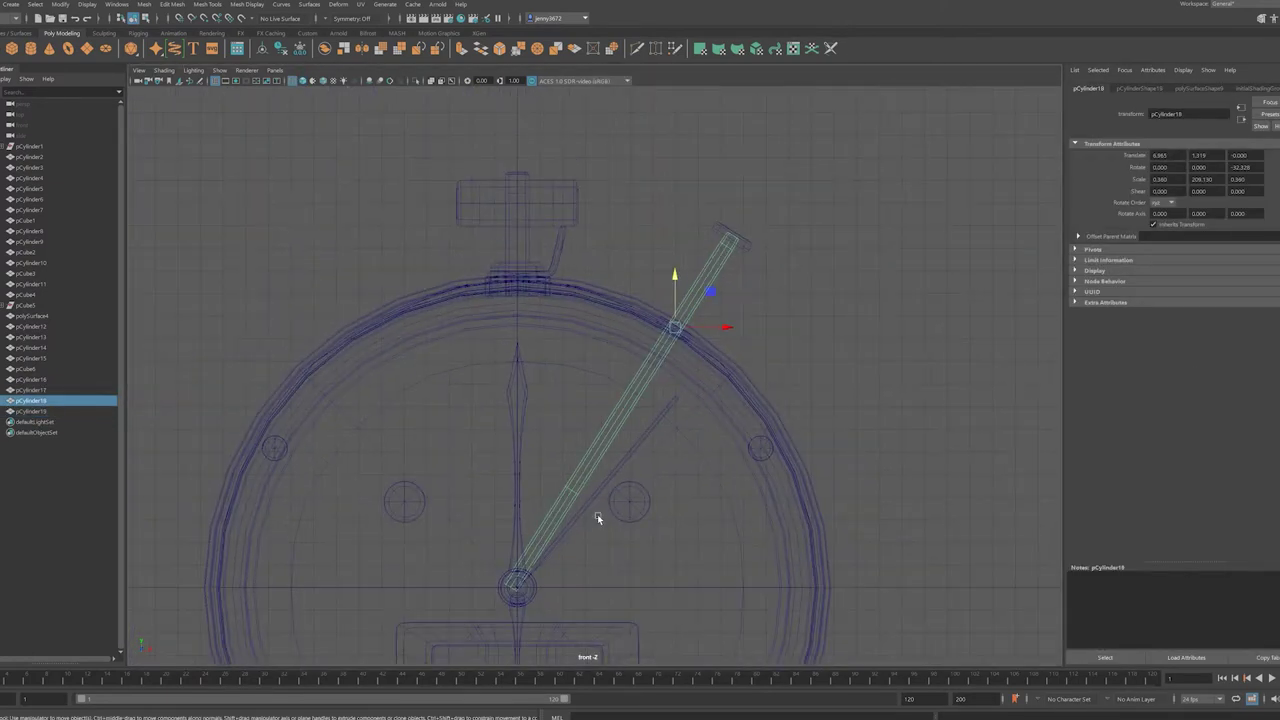
key(5)
scroll(633, 320, up, 5)
scroll(633, 320, down, 3)
click(735, 200)
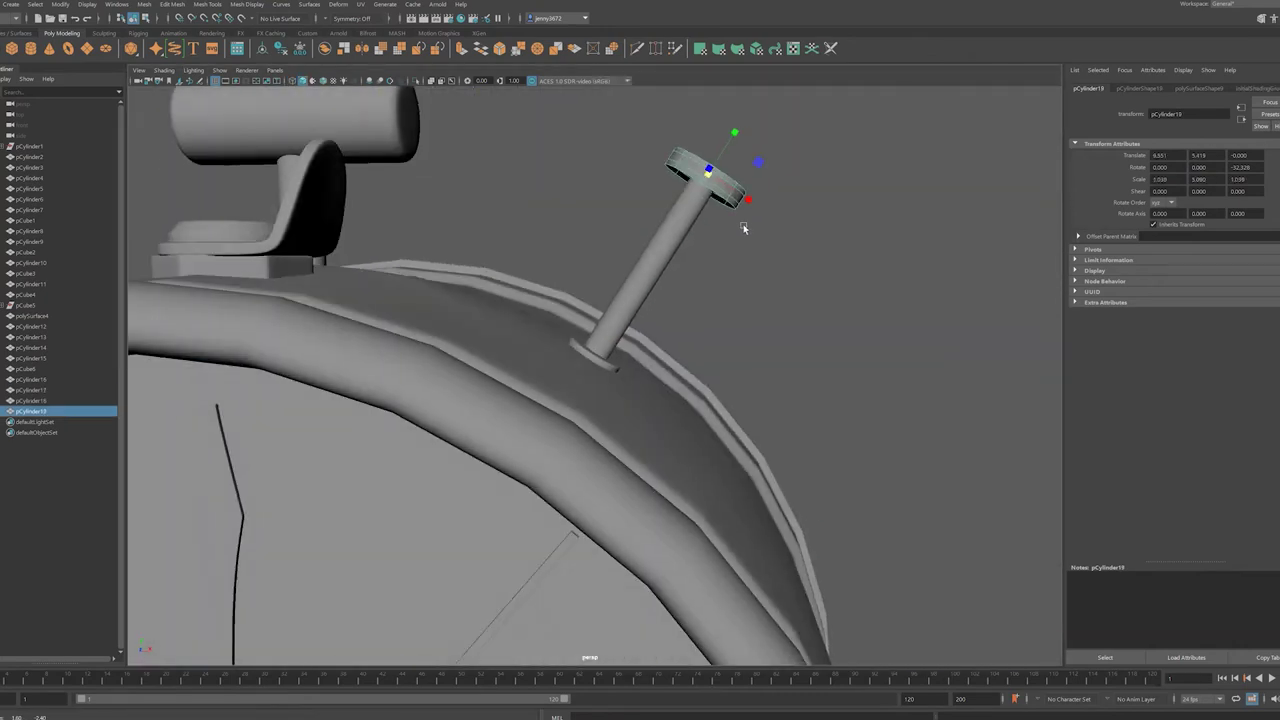
scroll(743, 214, up, 4)
mouse_move(743, 214)
alt+mouse_down()
mouse_move(679, 370)
mouse_move(680, 422)
alt+mouse_up()
- Extrude the cap disc's face outward into a wide bolt-like head and scale it
key(F11)
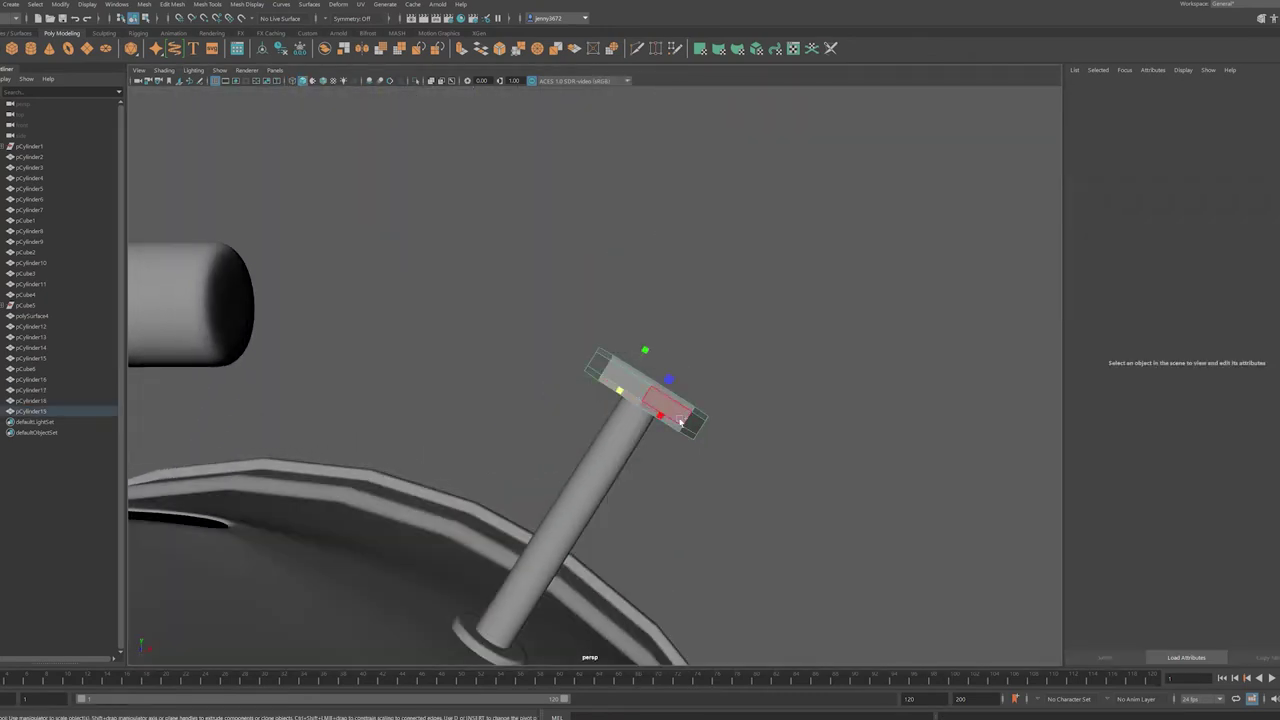
shift+right_drag(586, 428, 586, 394)
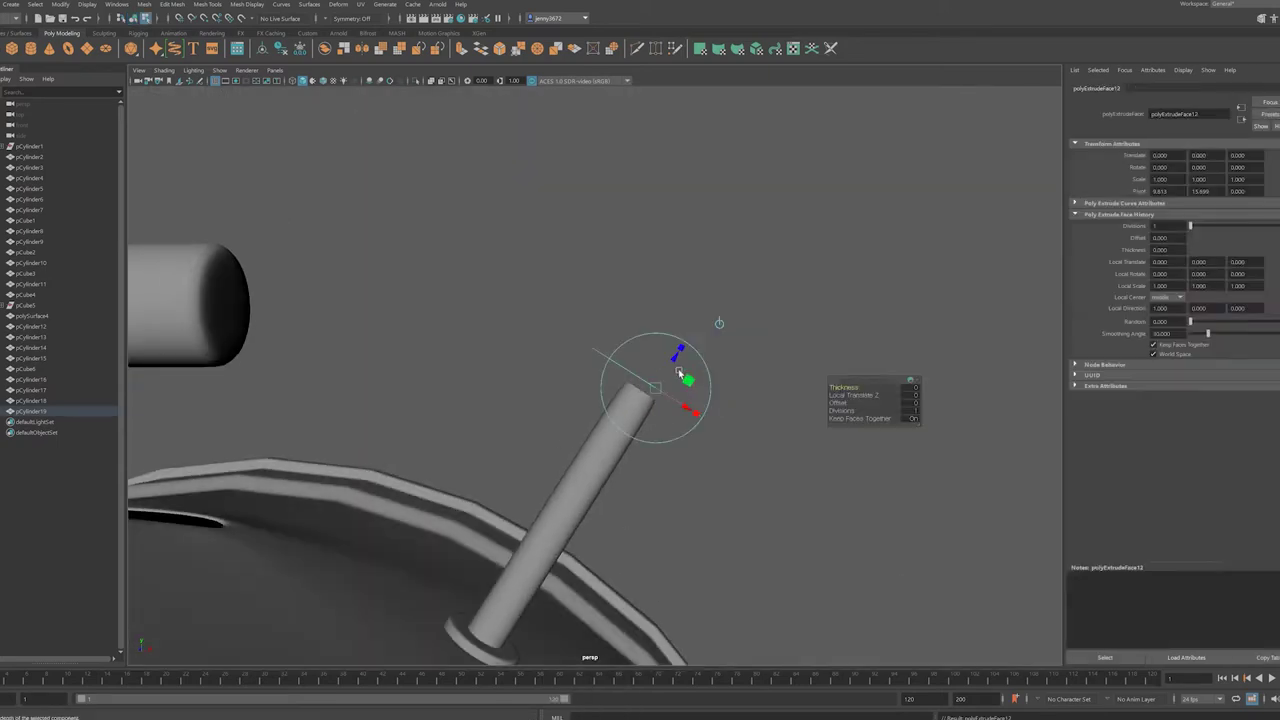
drag(679, 373, 652, 387)
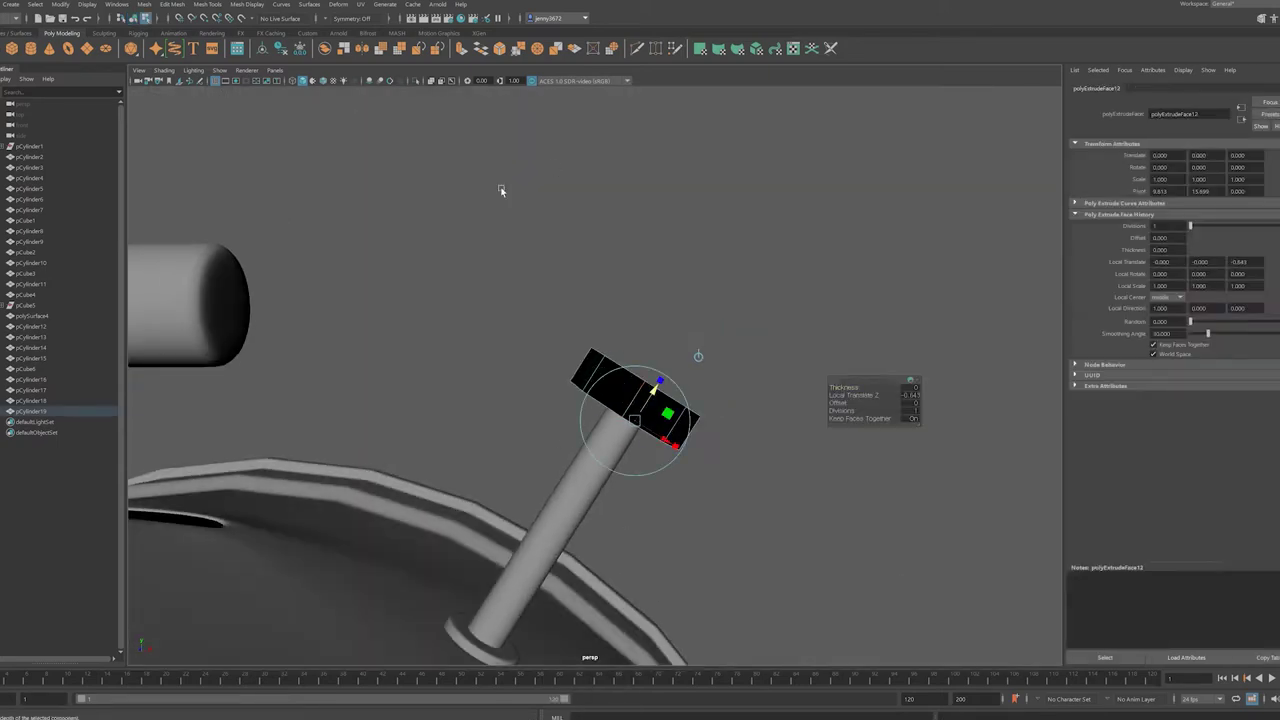
key(F8)
alt+drag(670, 345, 700, 330)
key(space)
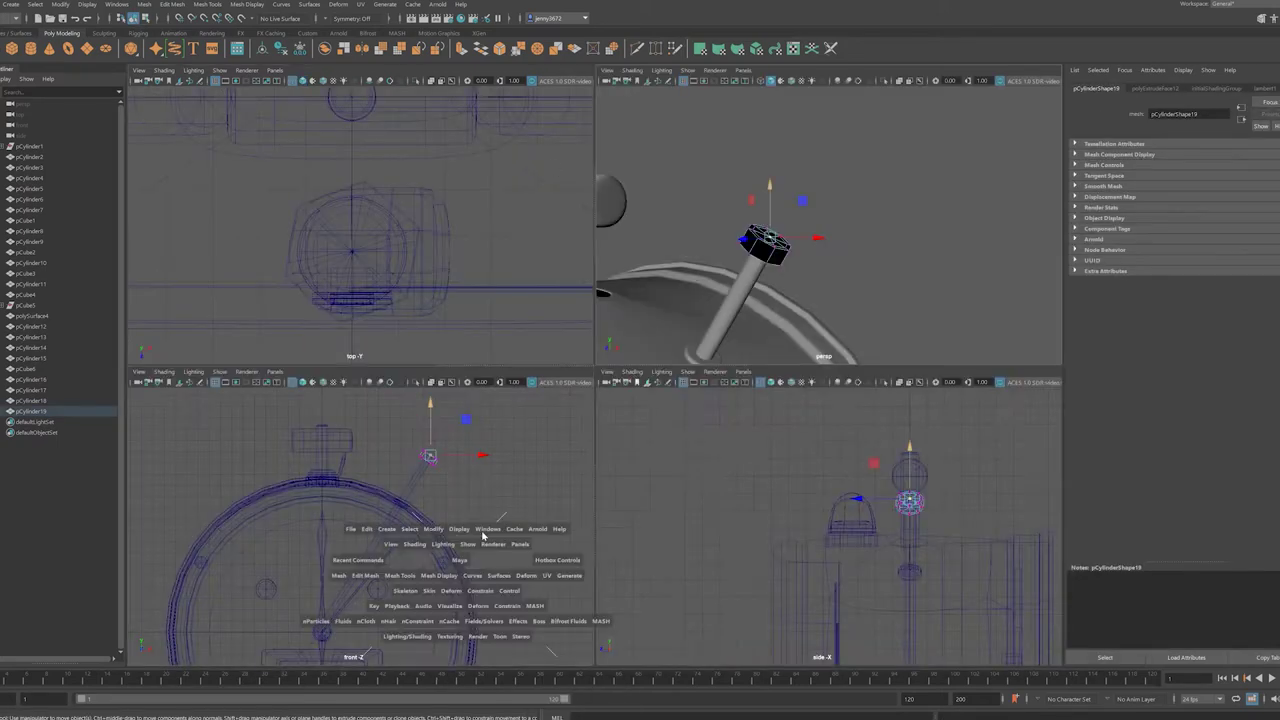
key(space)
key(space)
key(space)
key(space)
key(space)
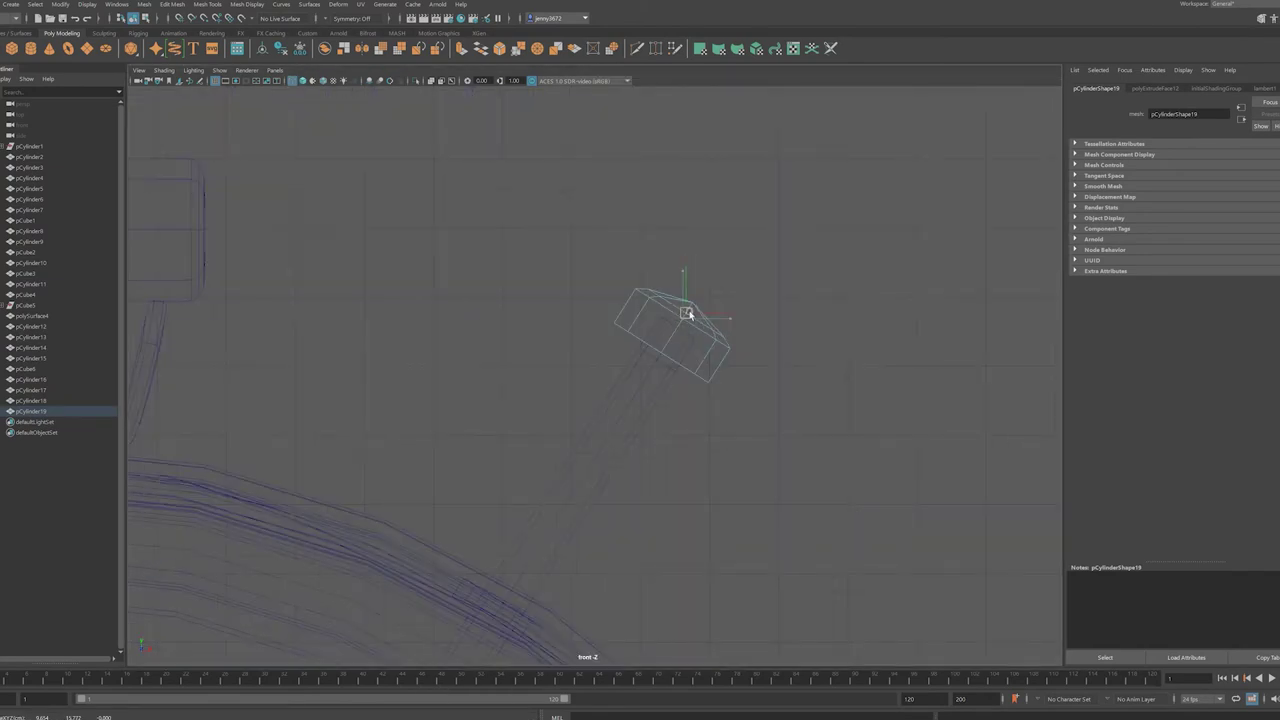
key(r)
key(space)
- Insert an edge loop around the bolt head and orbit to inspect the result
click(361, 4)
click(240, 130)
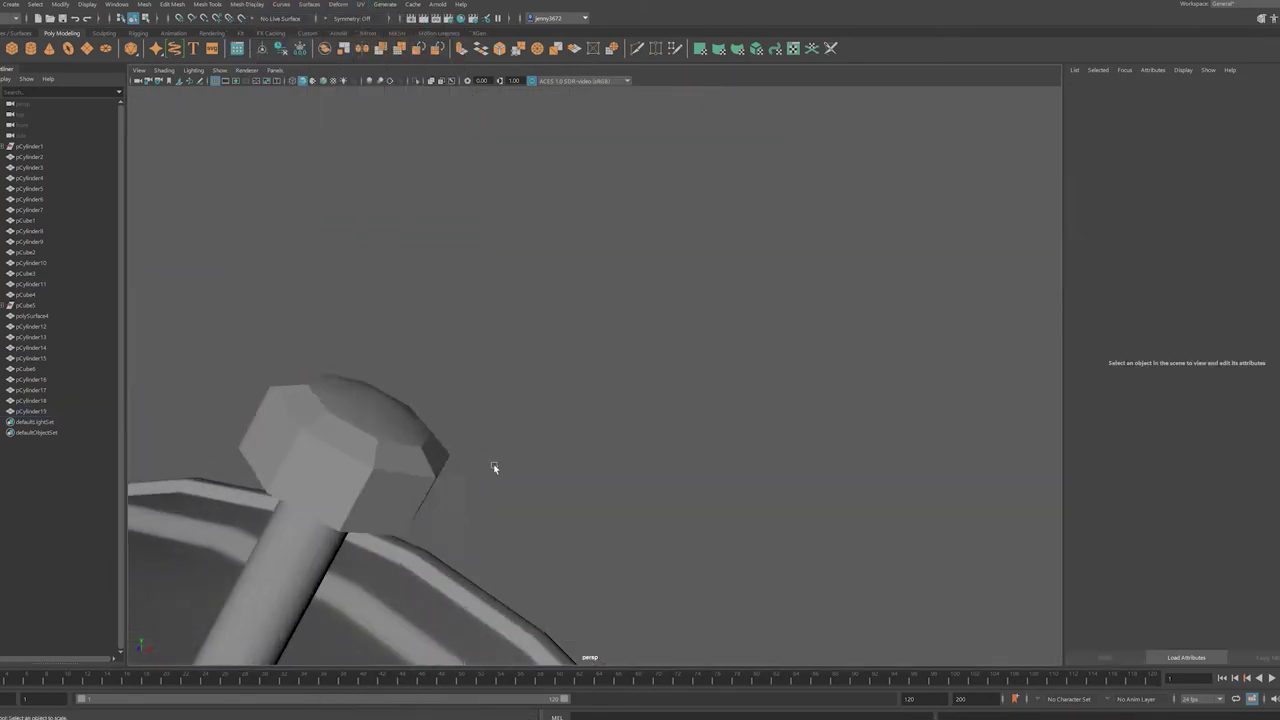
alt+drag(491, 466, 528, 333)
click(531, 284)
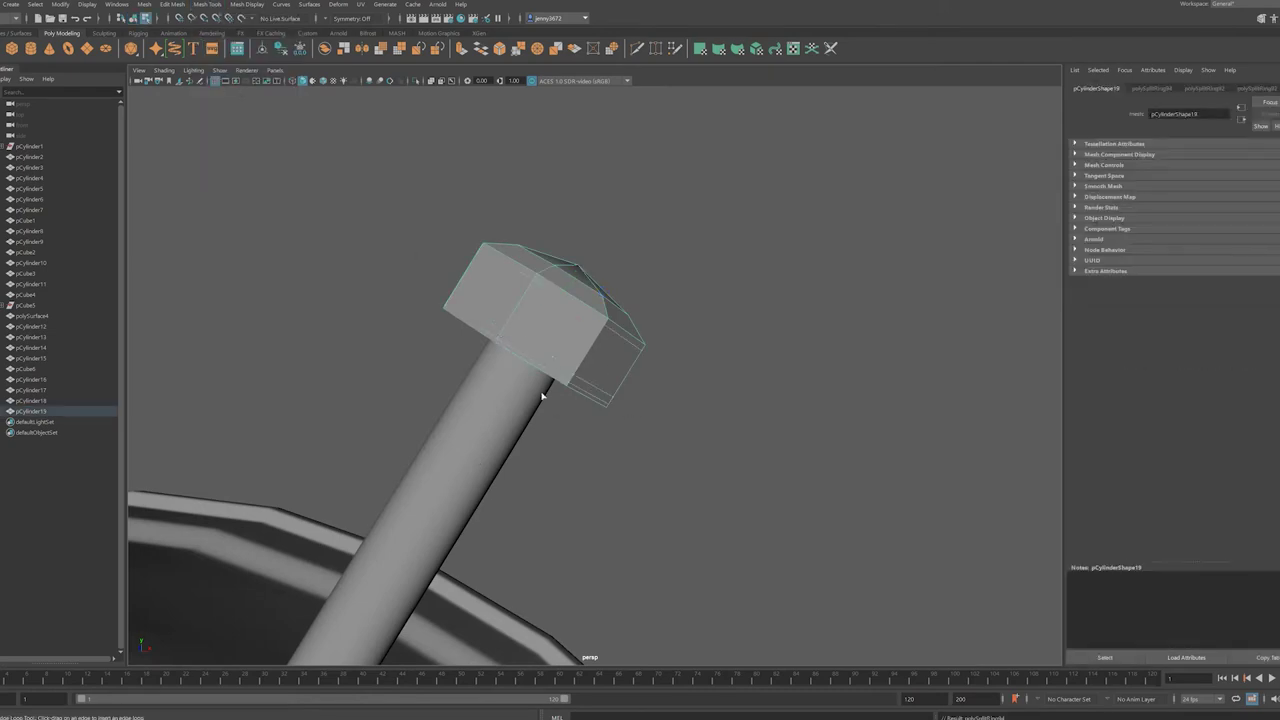
alt+drag(542, 397, 580, 222)
alt+drag(577, 146, 426, 262)
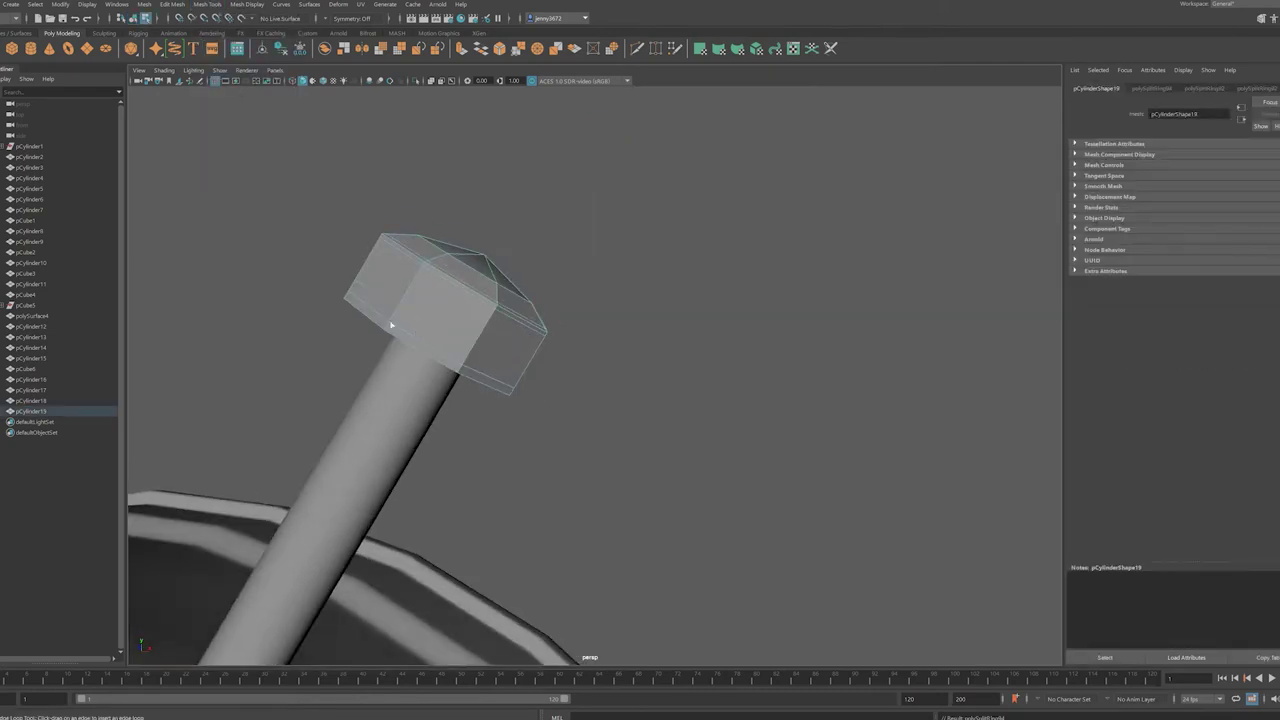
right_drag(391, 325, 320, 277)
mouse_move(320, 277)
alt+mouse_down()
mouse_move(387, 269)
mouse_move(450, 380)
alt+mouse_up()
scroll(534, 487, down, 5)
click(566, 320)
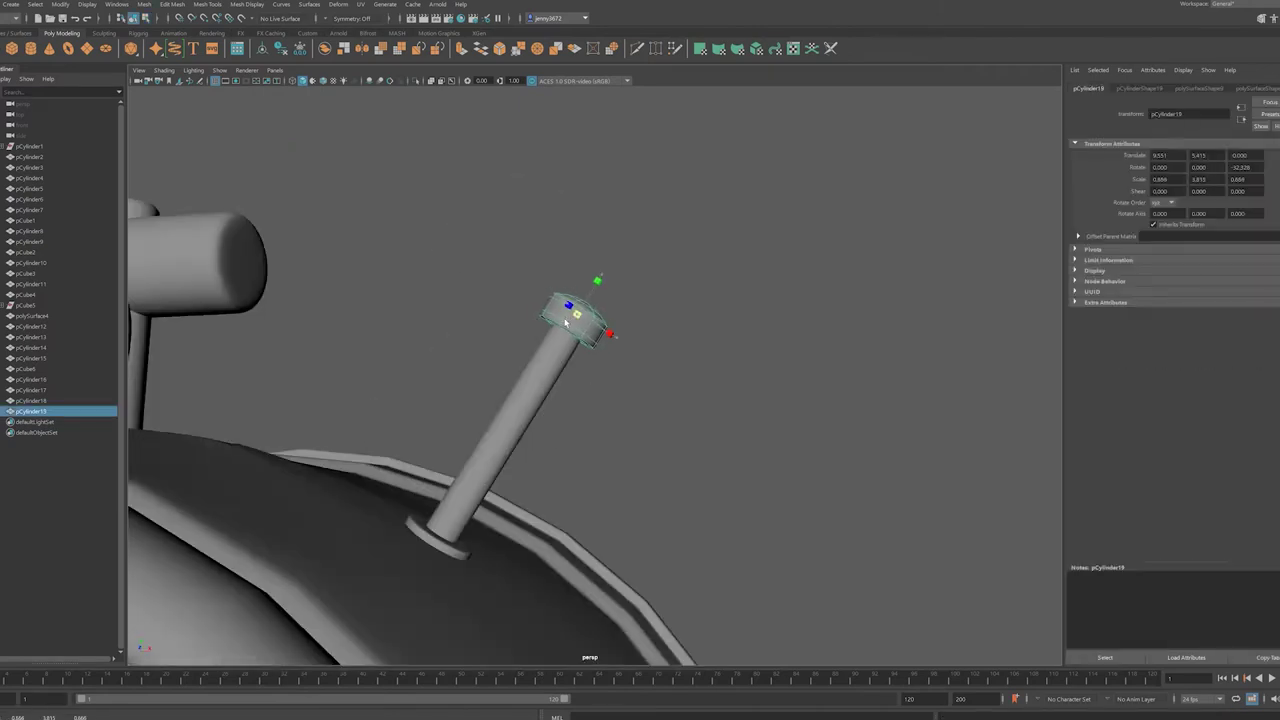
mouse_move(566, 320)
alt+mouse_down()
mouse_move(594, 443)
mouse_move(617, 331)
mouse_move(630, 426)
alt+mouse_up()
click(617, 331)
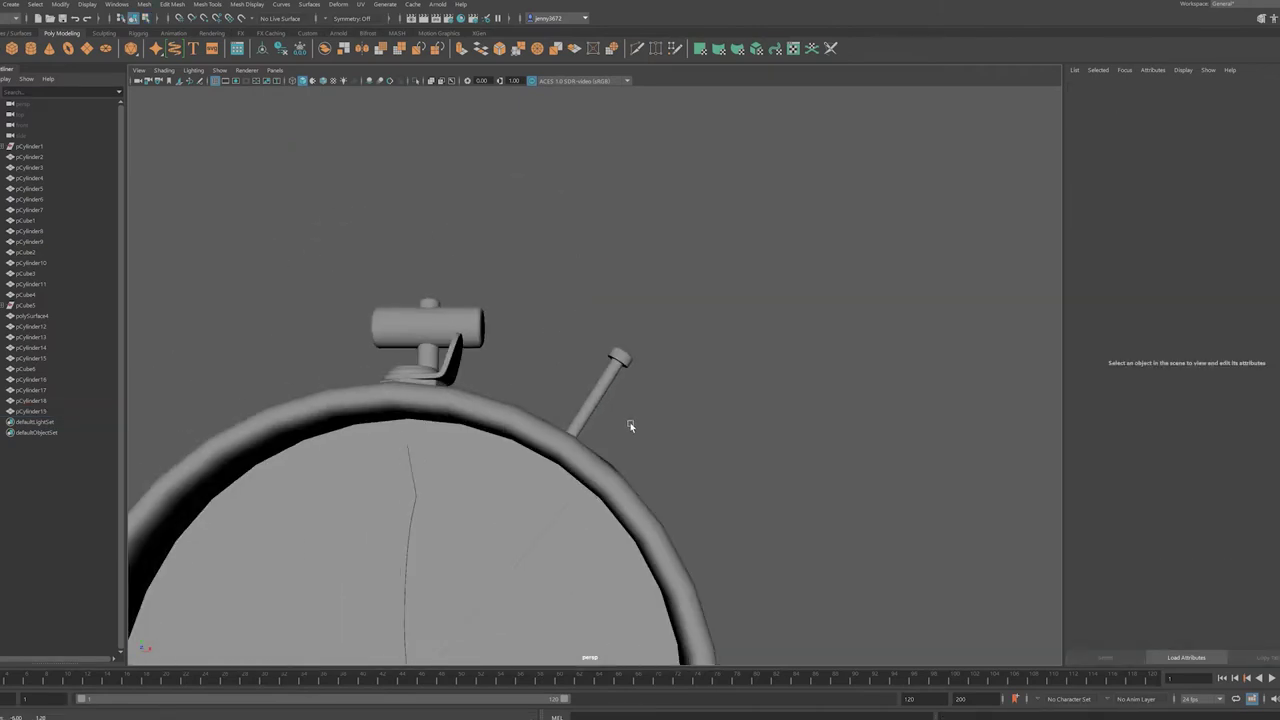
- Duplicate the small rim disc and move the copy up beside the bolt head
click(586, 440)
key(ctrl+d)
key(space)
drag(500, 605, 622, 411)
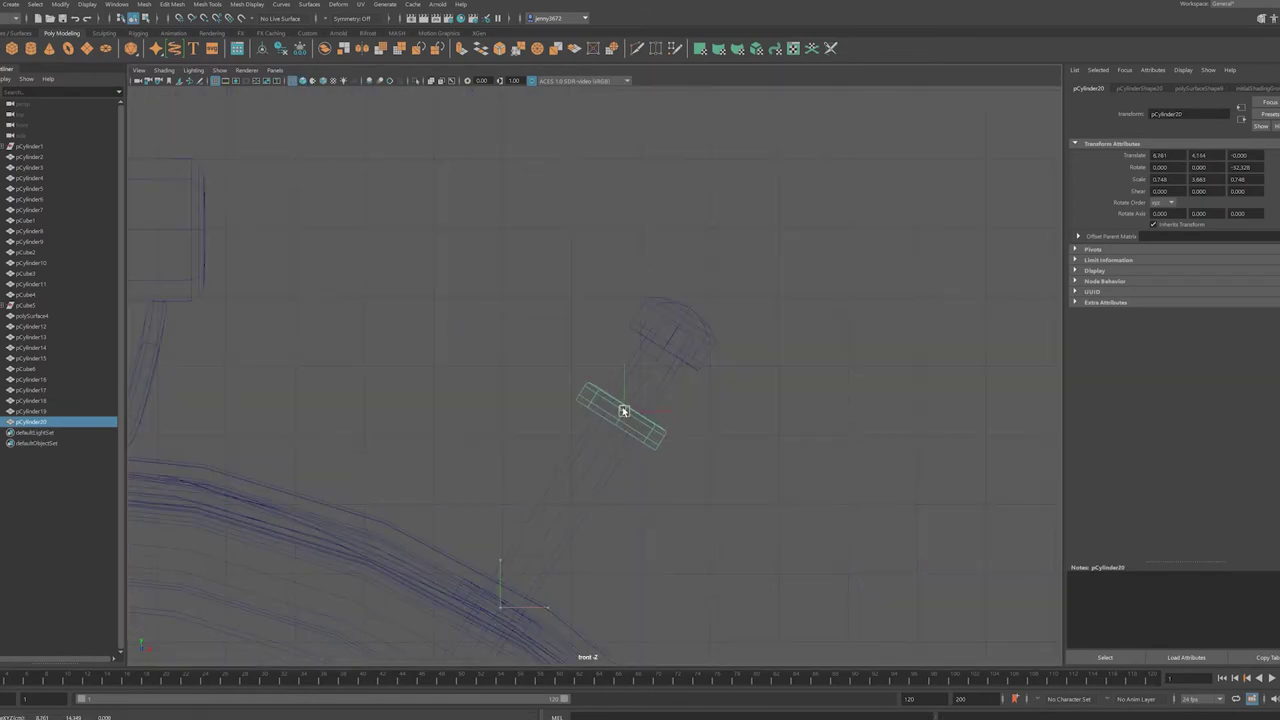
scroll(622, 411, up, 5)
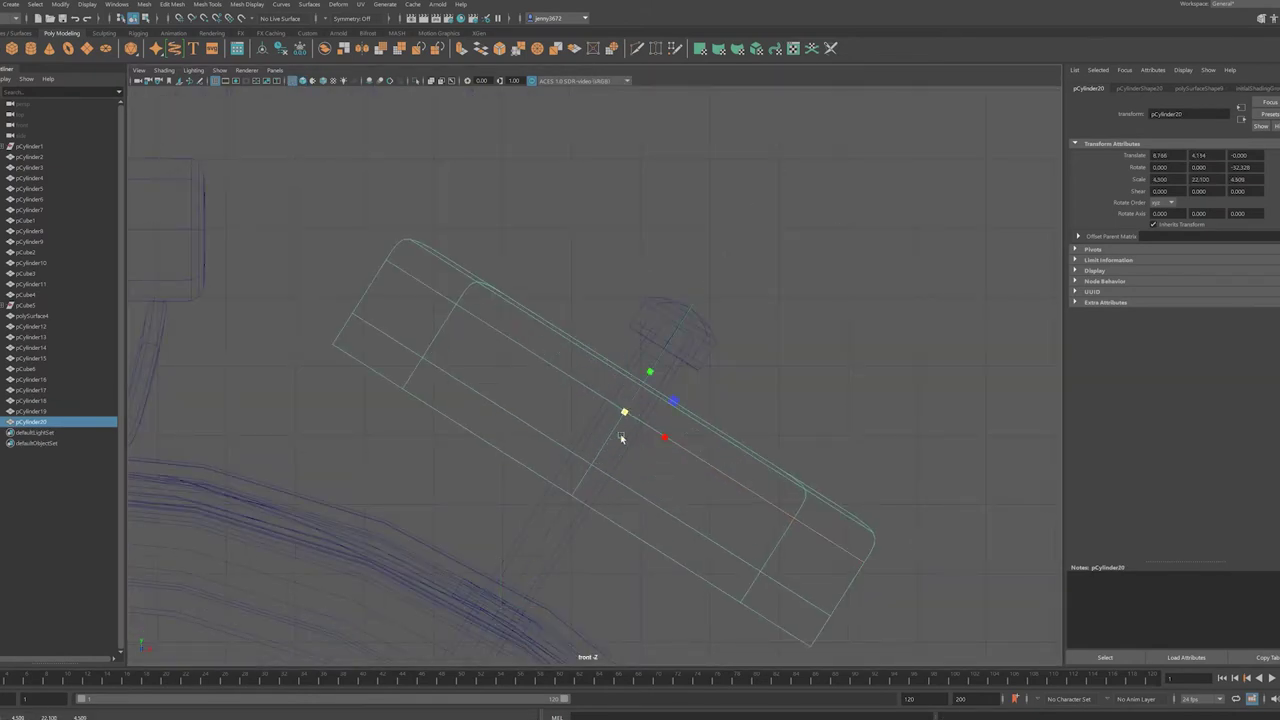
key(F9)
scroll(626, 409, down, 3)
key(space)
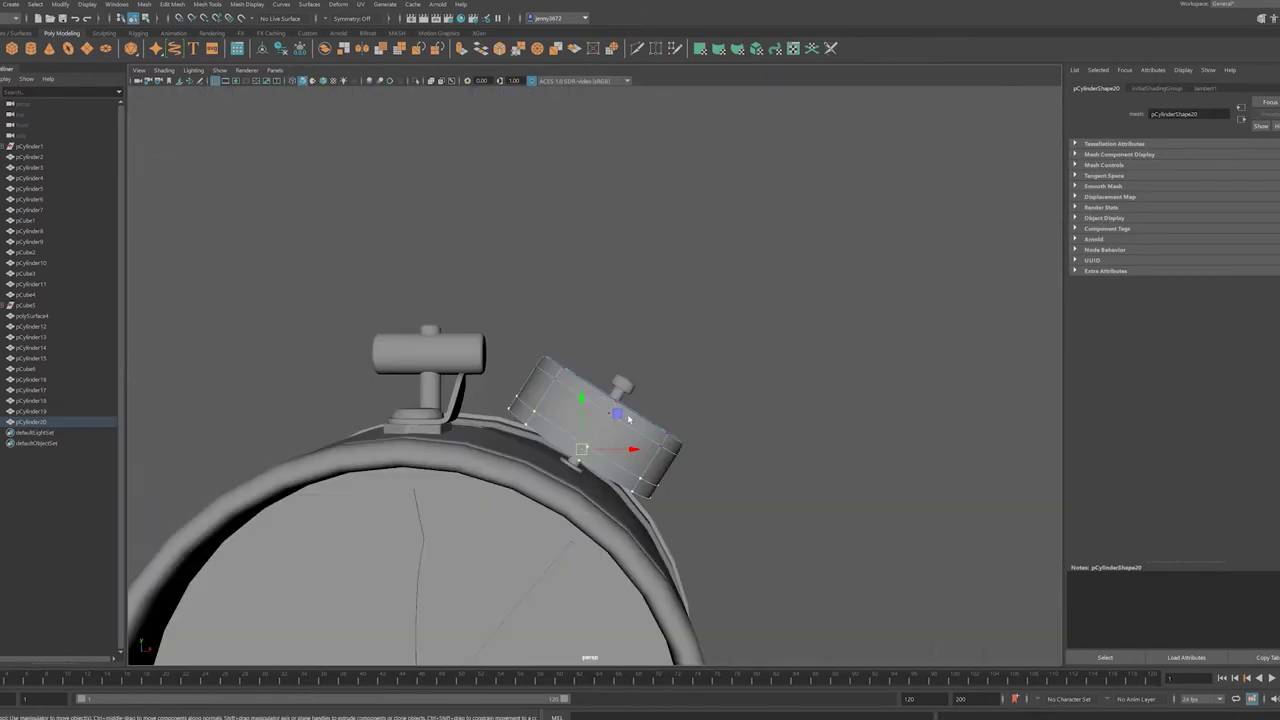
alt+drag(589, 427, 577, 422)
mouse_move(577, 422)
right_down()
mouse_move(580, 408)
mouse_move(550, 425)
right_up()
key(space)
- Pull the copy's top edge down to begin rounding it into a cap
key(space)
click(620, 393)
key(space)
key(space)
key(space)
key(space)
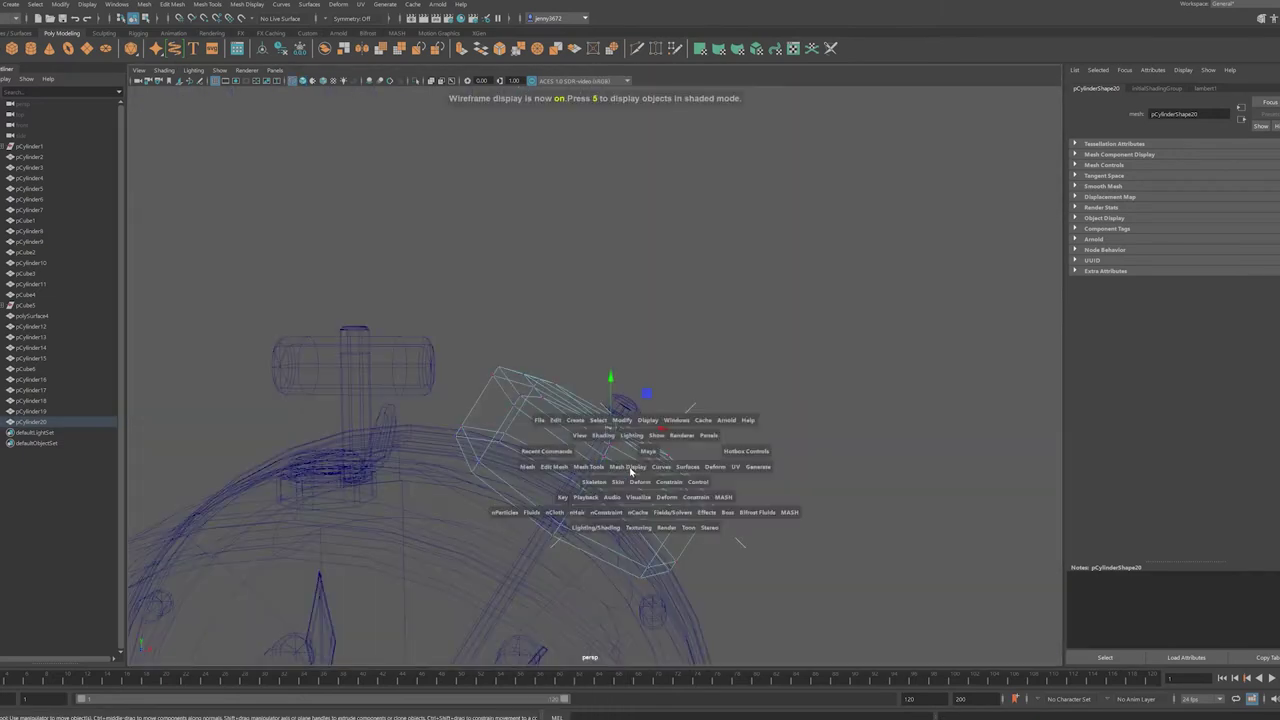
key(space)
key(space)
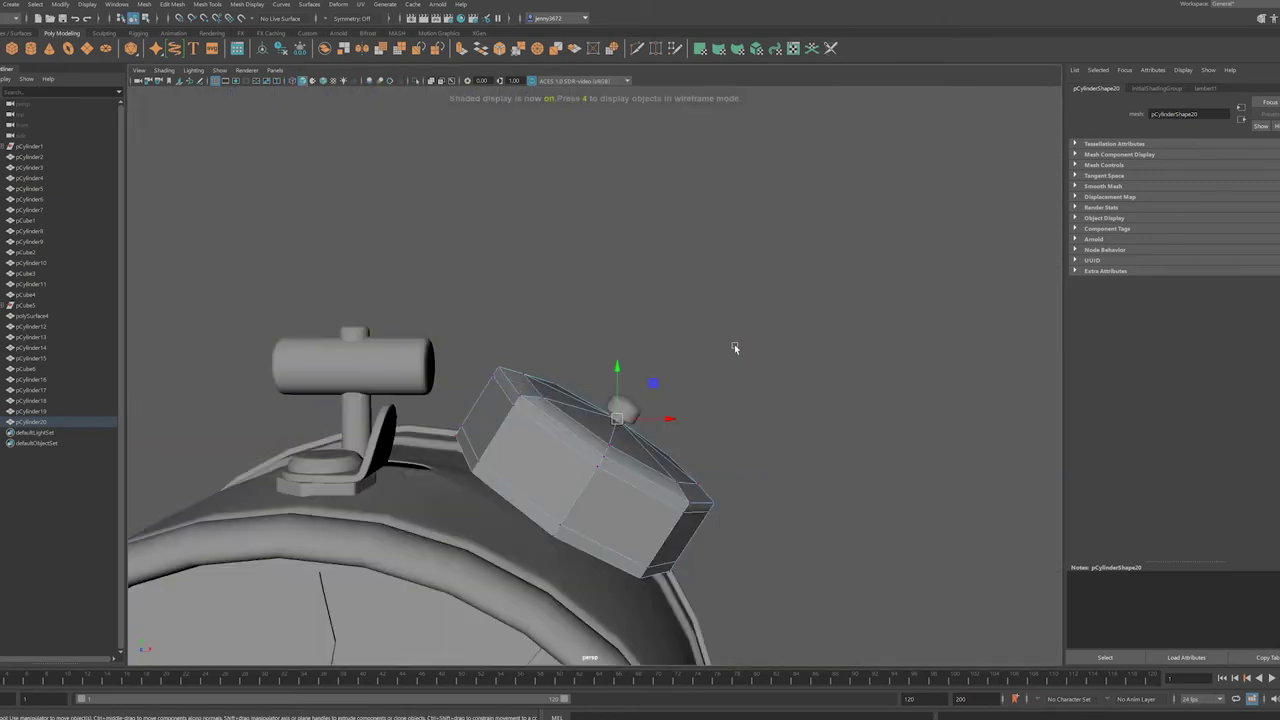
alt+drag(737, 349, 640, 375)
key(space)
key(space)
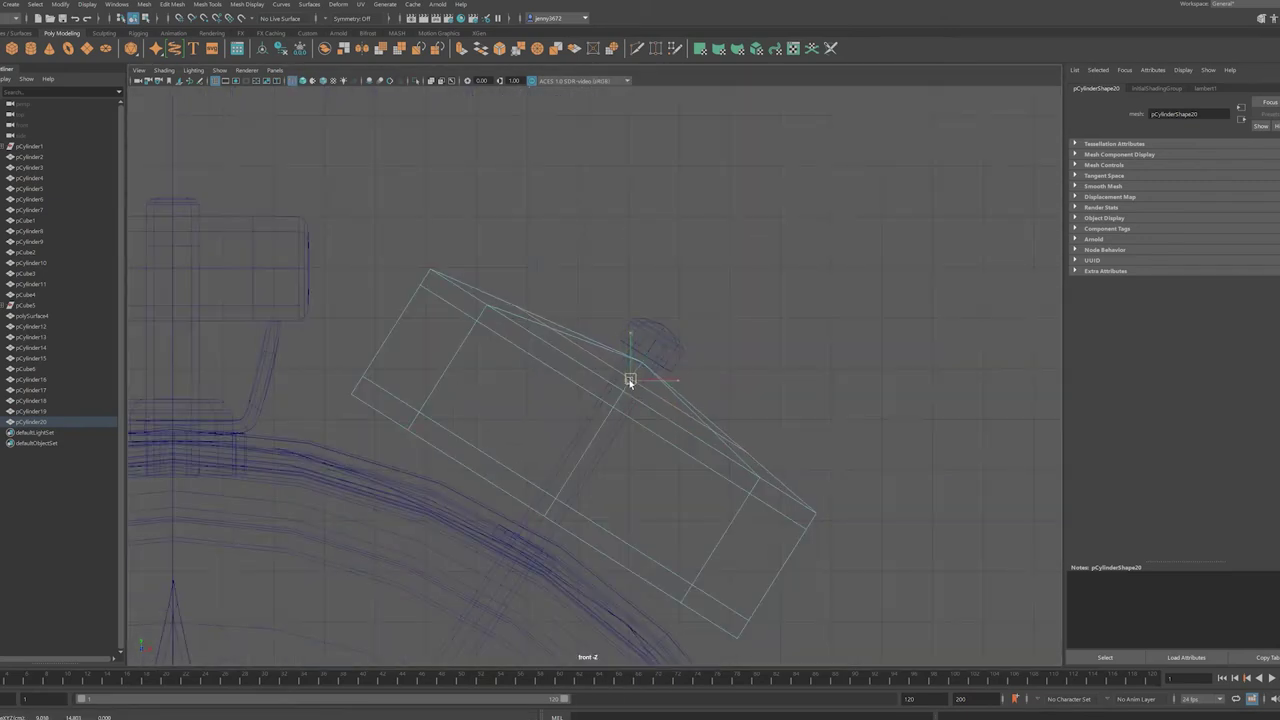
middle_drag(600, 404, 600, 414)
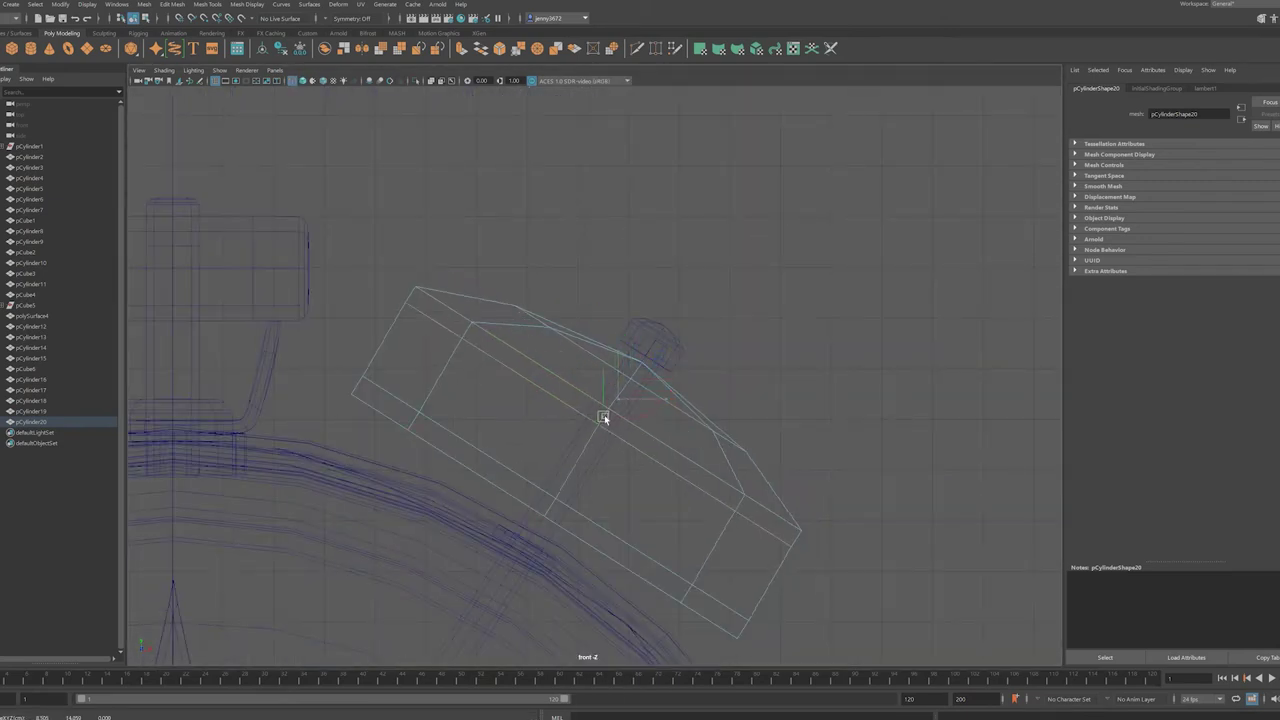
middle_drag(477, 455, 539, 522)
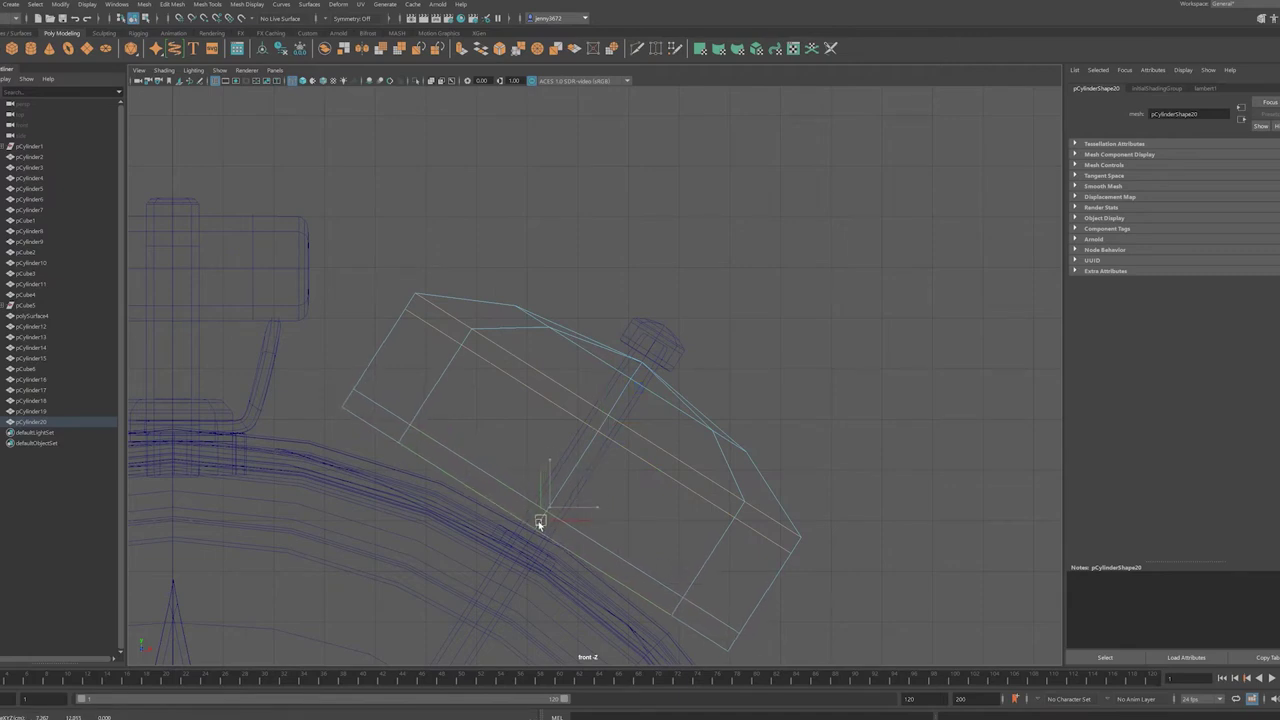
key(space)
key(space)
key(F8)
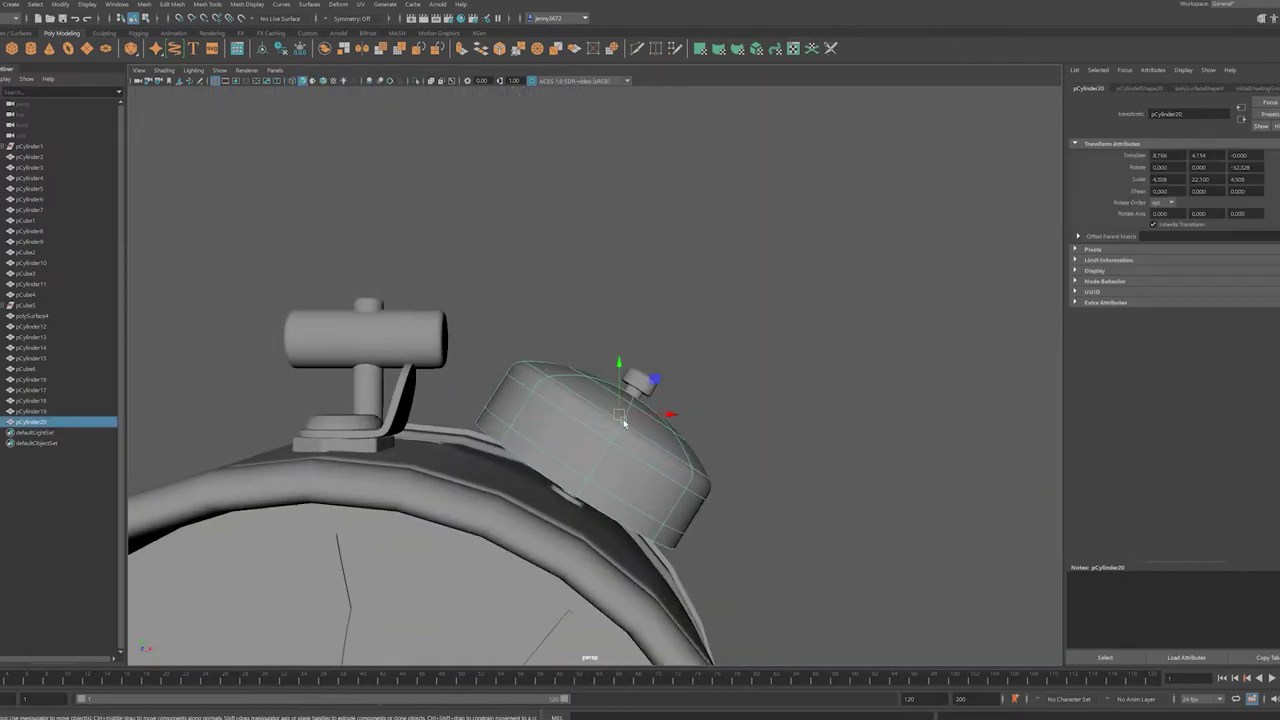
key(space)
key(space)
key(space)
drag(620, 397, 619, 404)
key(space)
key(space)
key(space)
key(space)
- Pull the cap vertices to round the top, then preview it as a smoothed dome
click(649, 443)
click(620, 483)
right_drag(620, 404, 515, 388)
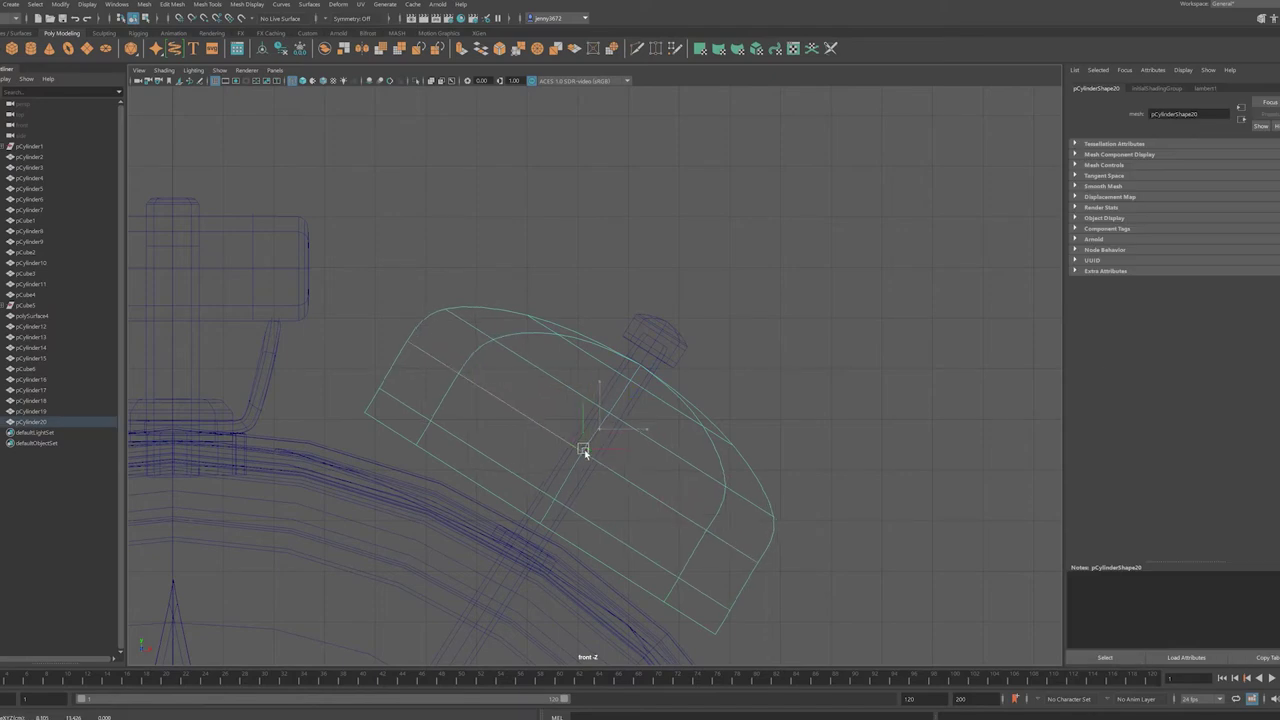
click(584, 449)
drag(584, 449, 580, 454)
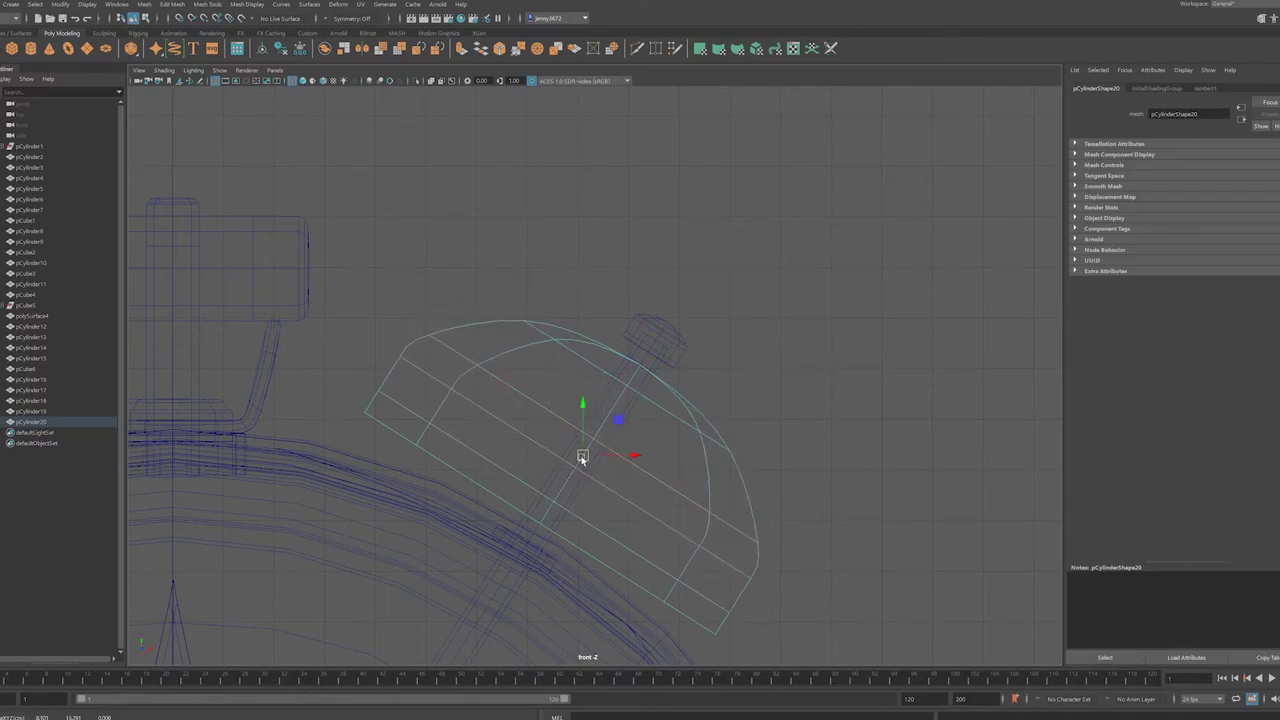
key(1)
key(3)
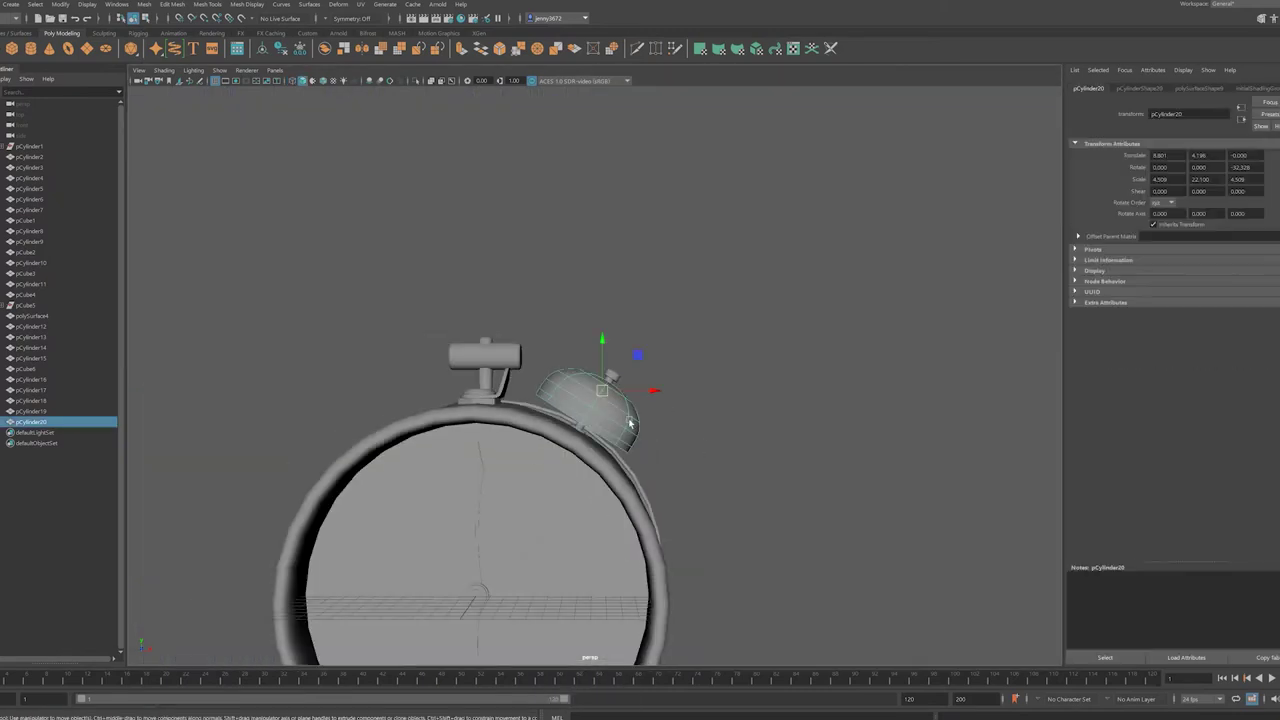
- Enlarge the bell dome and reposition it onto the clock's upper right rim
key(r)
mouse_move(630, 423)
middle_down()
mouse_move(638, 350)
mouse_move(651, 349)
middle_up()
scroll(717, 486, down, 3)
scroll(640, 365, up, 2)
key(space)
key(w)
key(space)
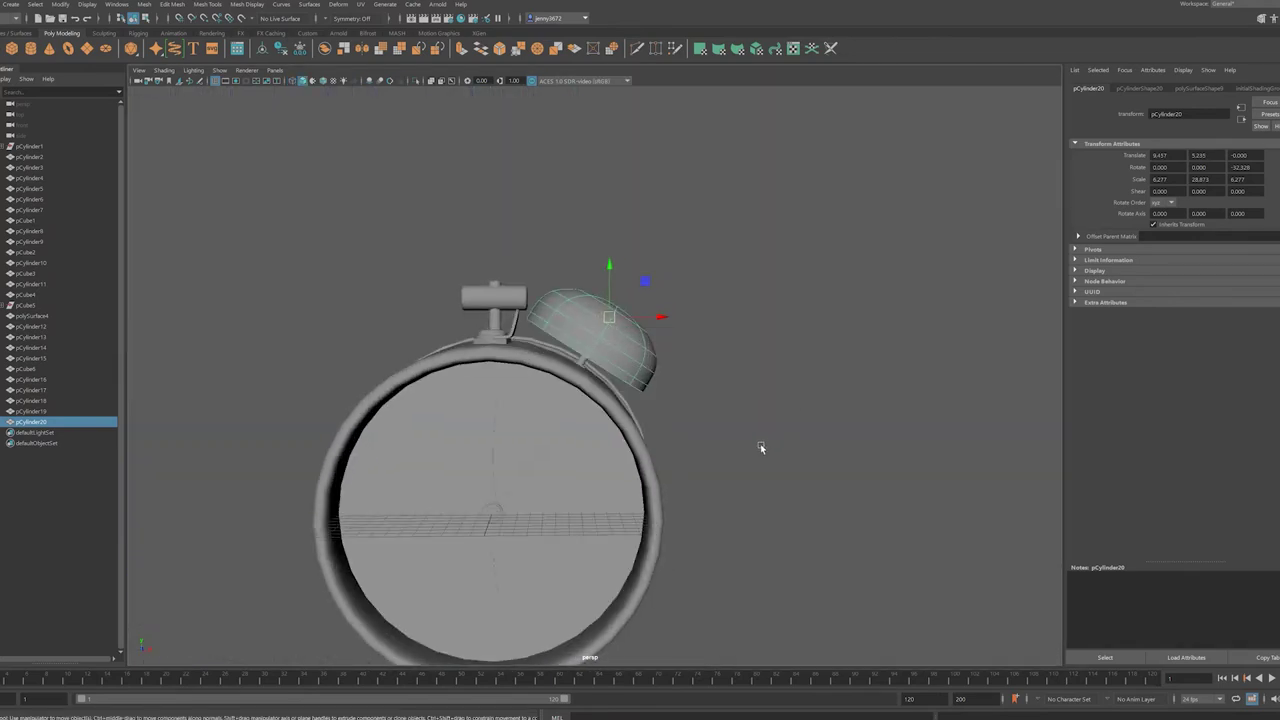
scroll(741, 425, down, 3)
scroll(780, 491, up, 1)
key(r)
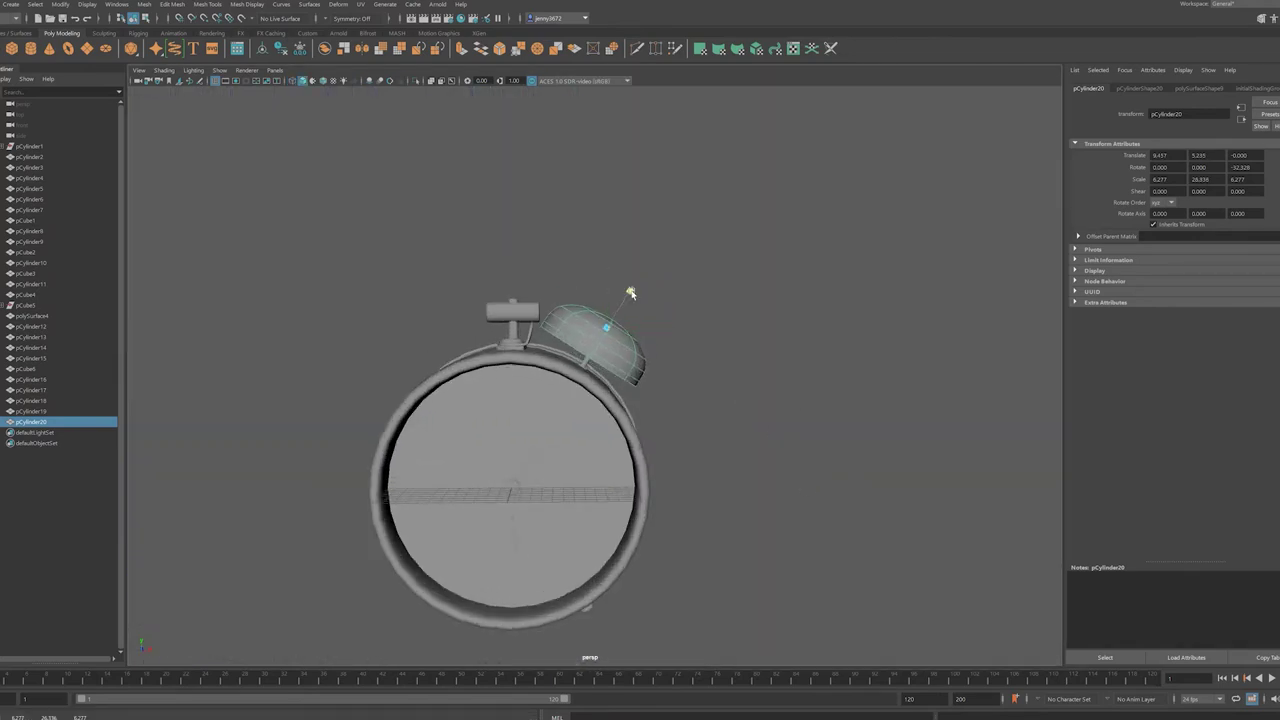
key(space)
key(space)
key(w)
middle_drag(652, 350, 646, 364)
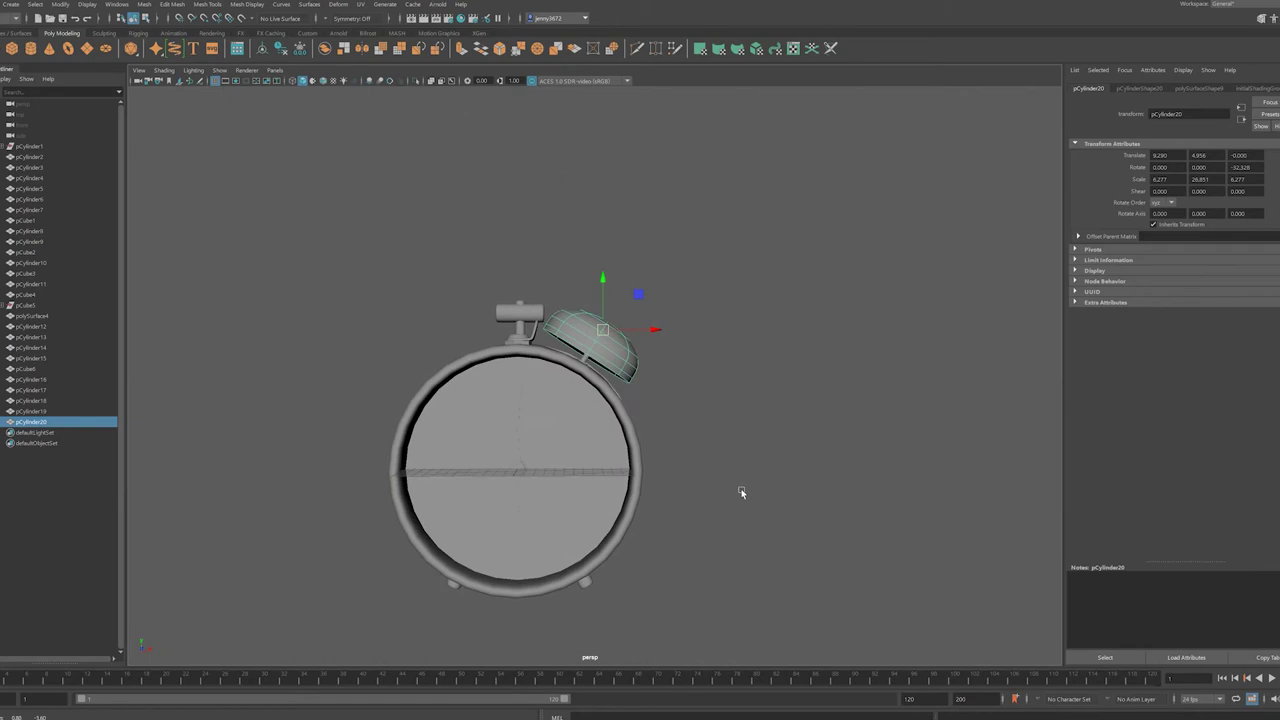
- Select the striker rod, its tip cap and the bell dome to compare them in front view
key(space)
key(space)
click(549, 508)
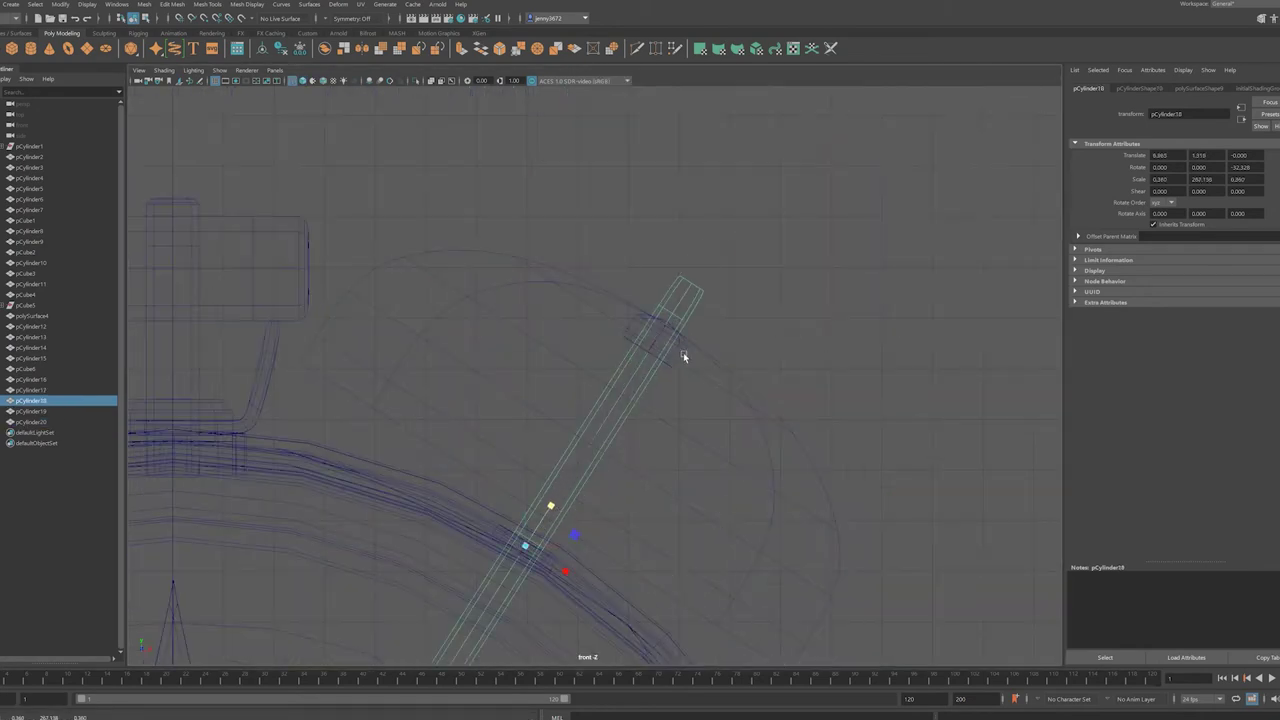
key(w)
click(661, 338)
key(space)
click(691, 286)
key(space)
scroll(723, 526, up, 3)
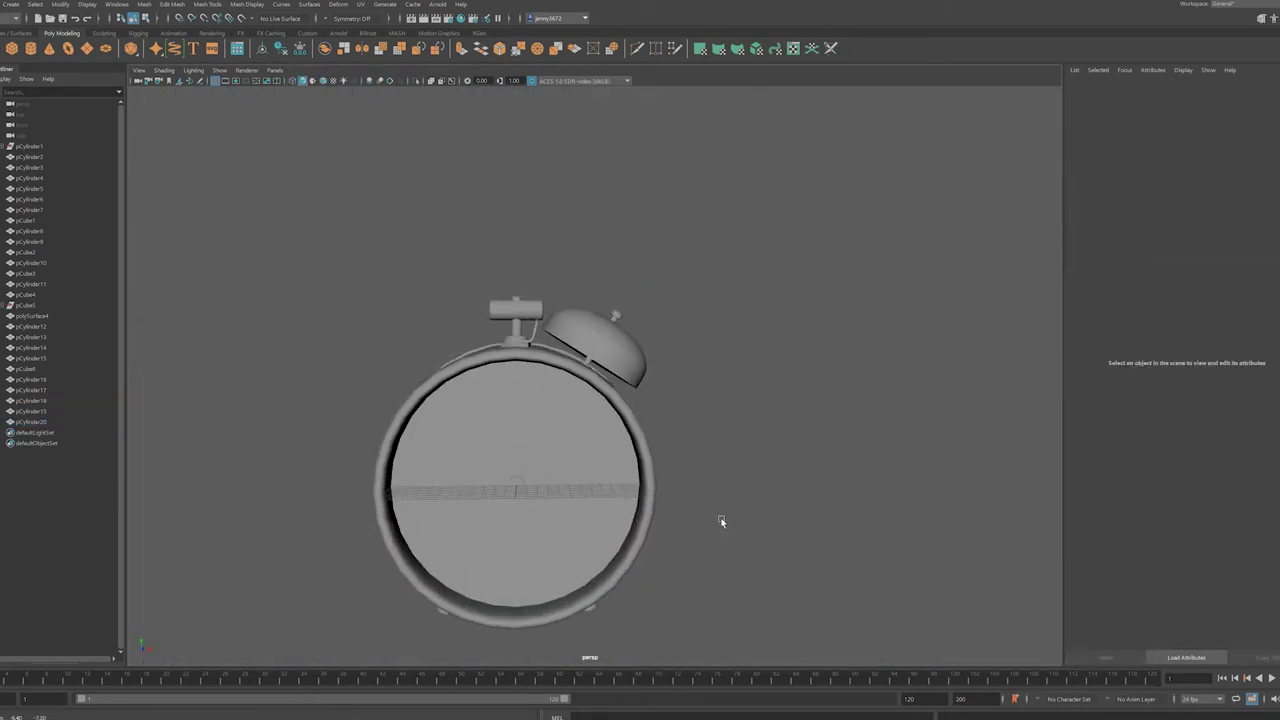
click(590, 335)
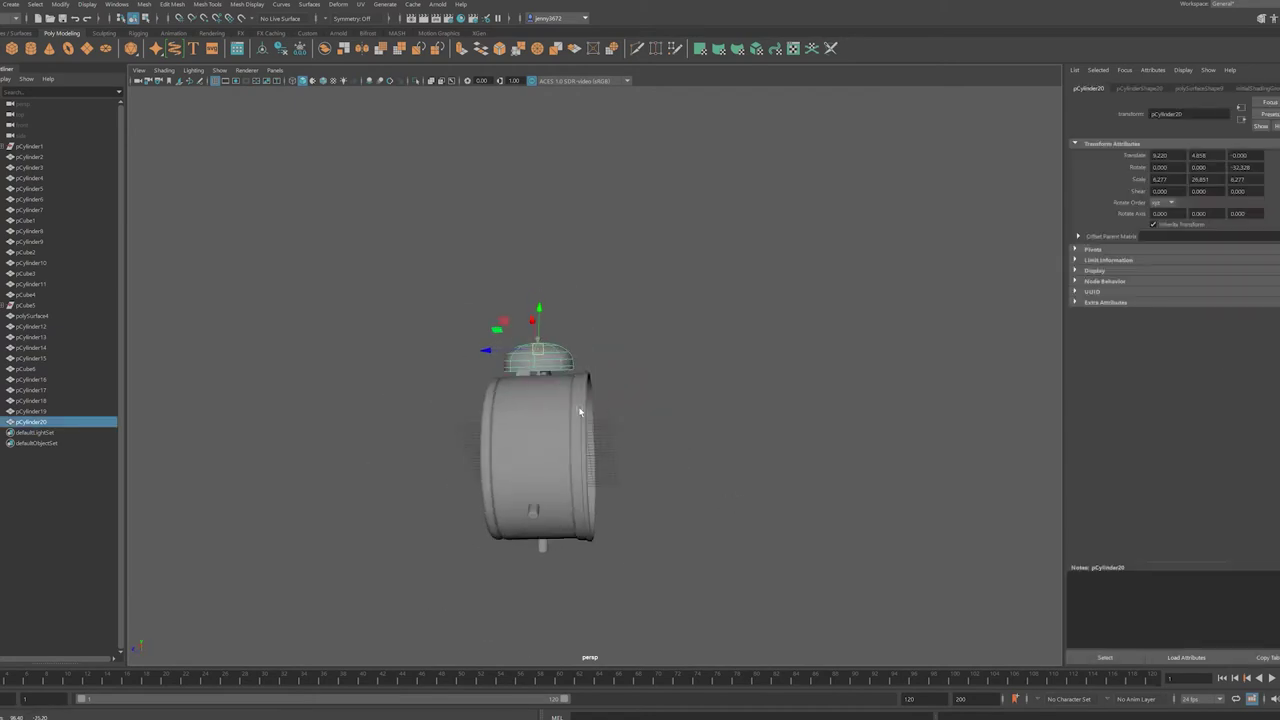
key(space)
scroll(636, 372, down, 5)
- Check the striker rod pCylinder18 smoothed, then create a new polygon cube
click(674, 314)
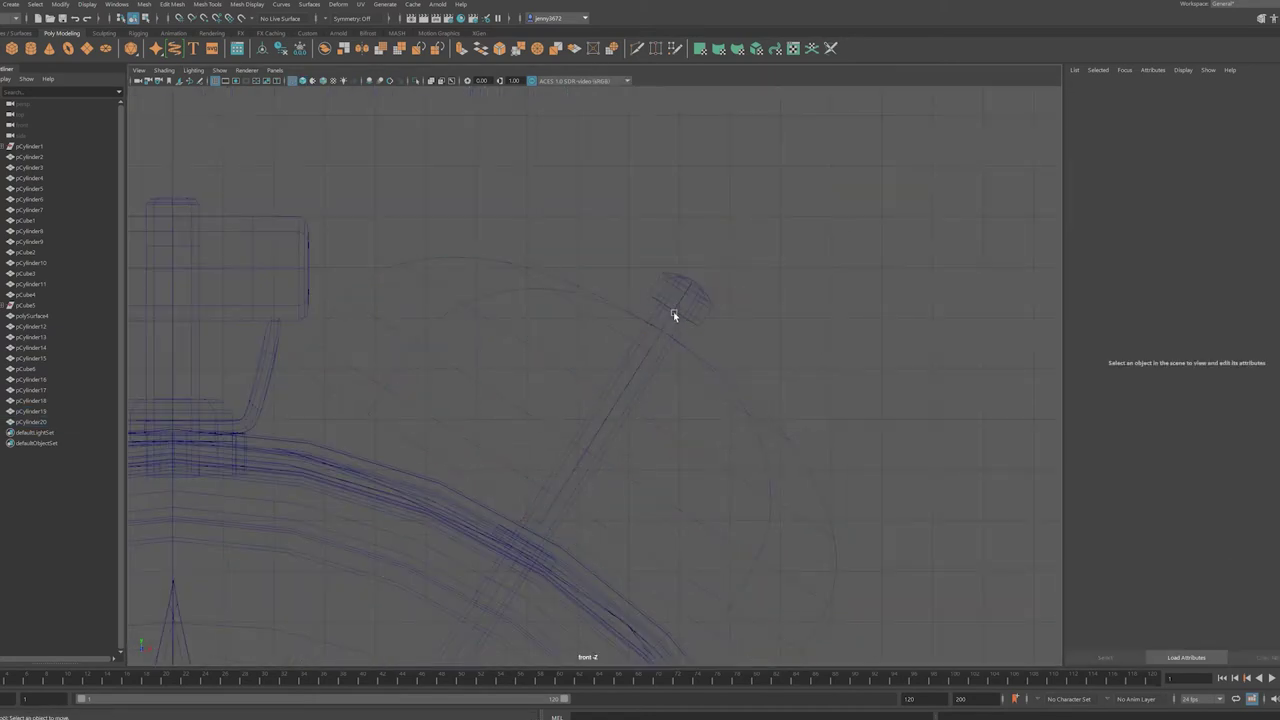
click(551, 509)
key(space)
key(1)
key(space)
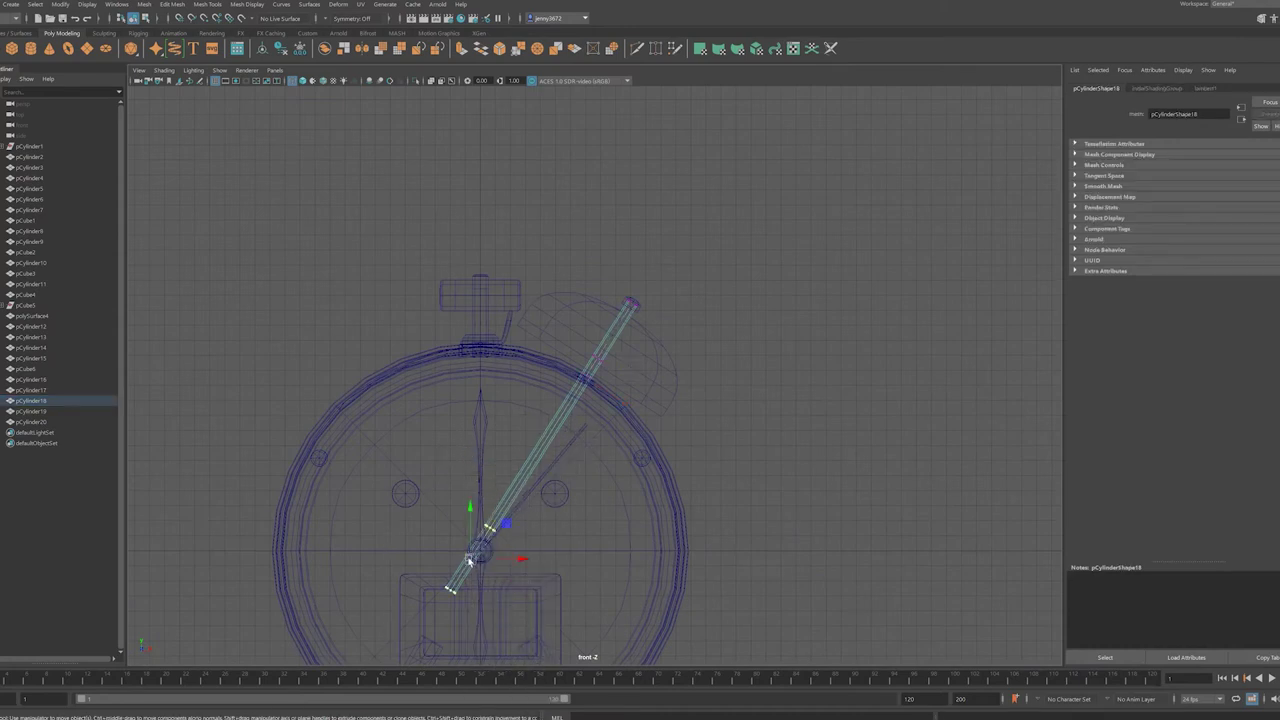
key(w)
scroll(598, 390, up, 4)
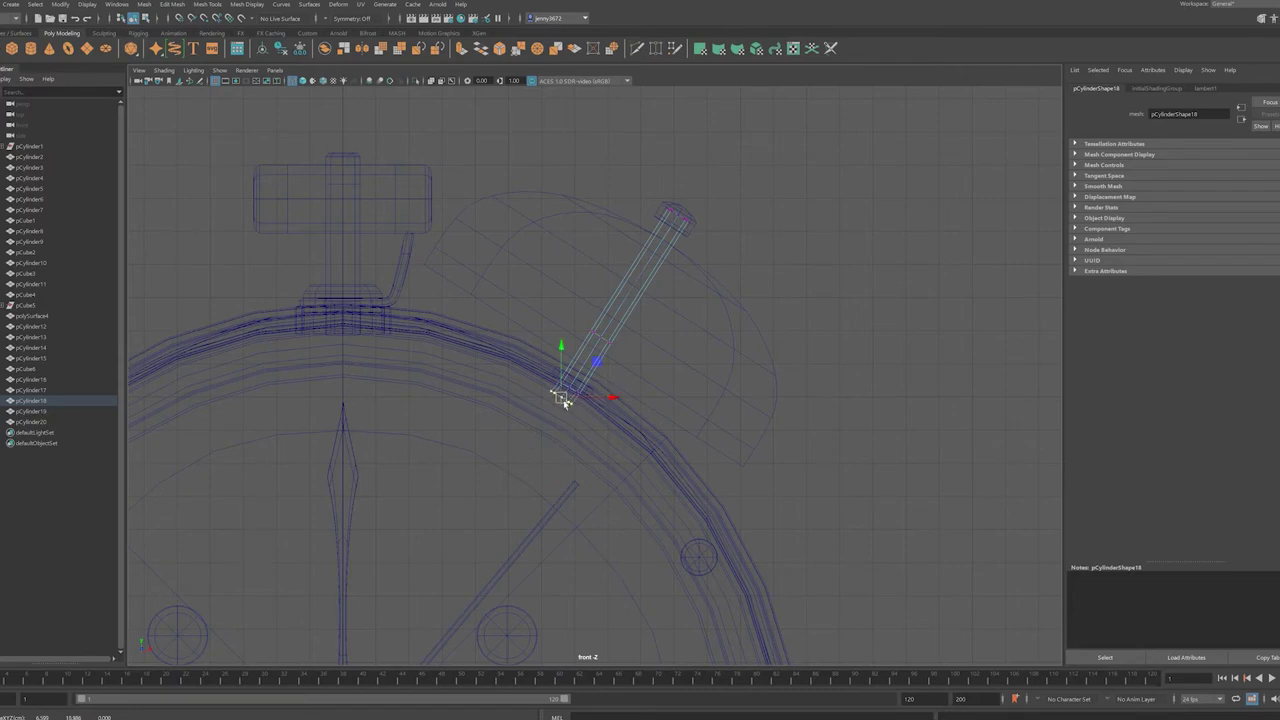
key(space)
key(space)
click(728, 520)
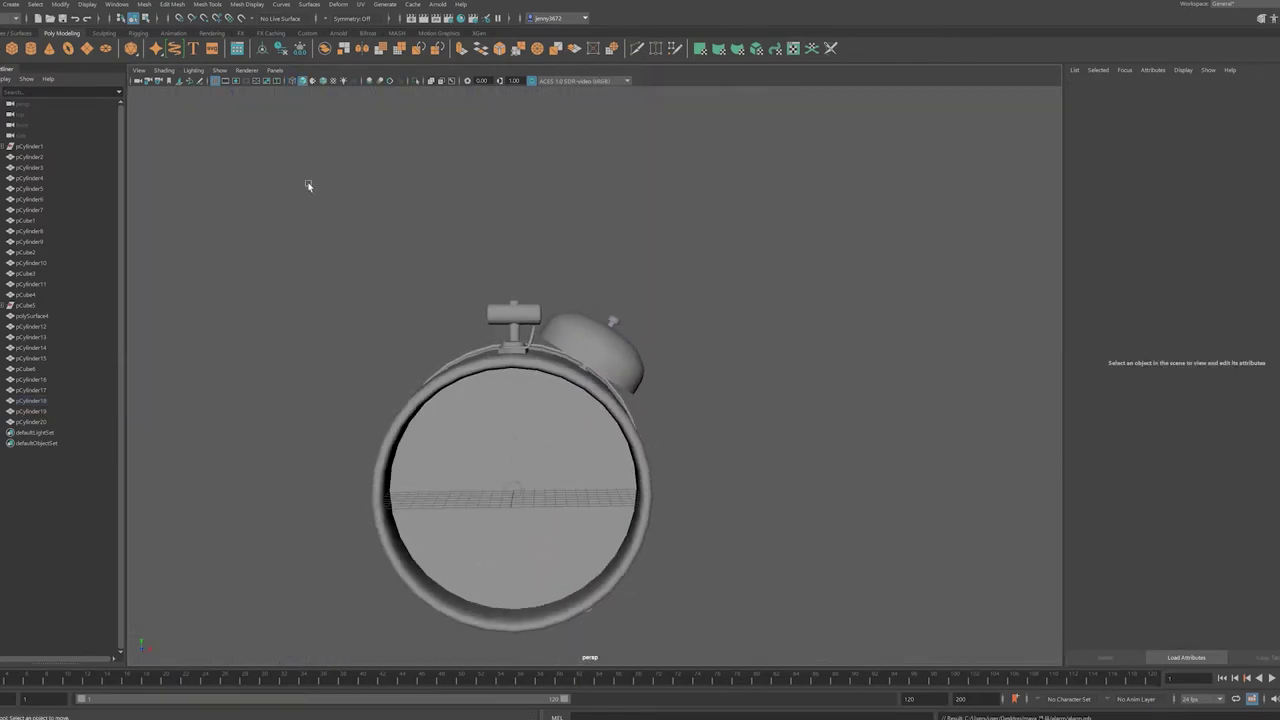
click(13, 48)
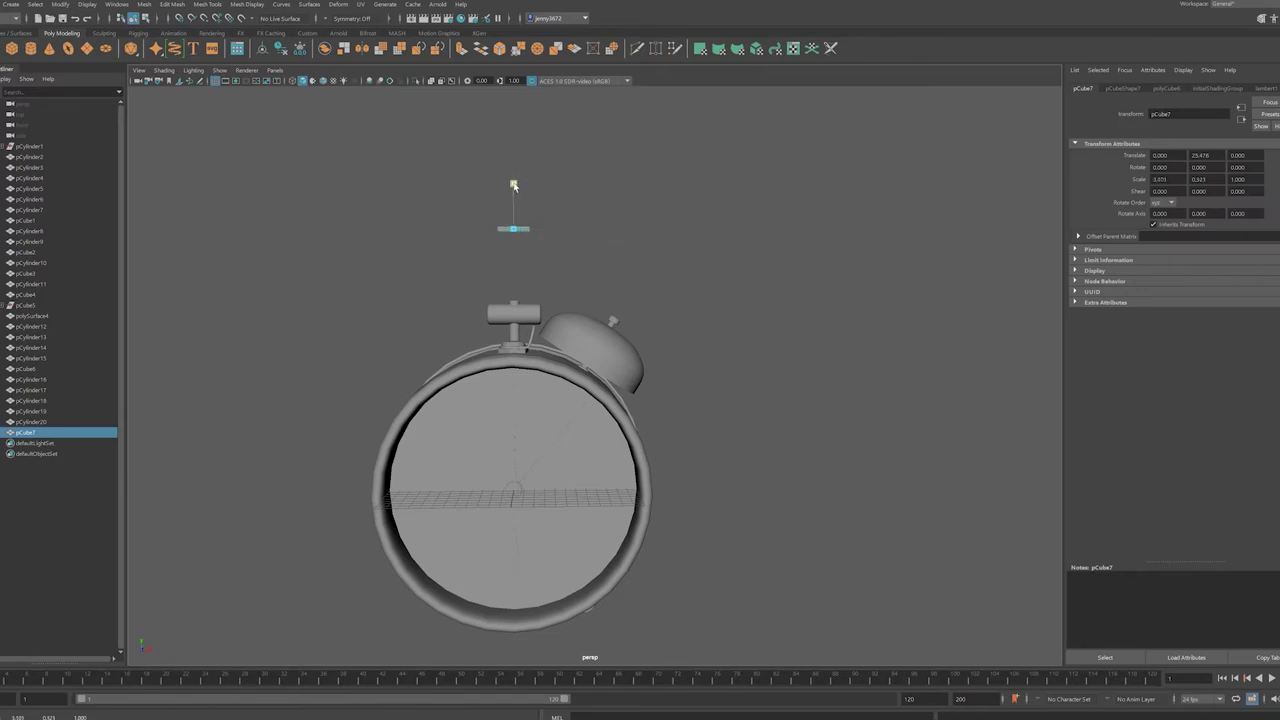
- Center the new thin cube above the clock, checking it in the top and front views
mouse_move(622, 231)
alt+mouse_down()
mouse_move(620, 277)
mouse_move(905, 312)
alt+mouse_up()
key(space)
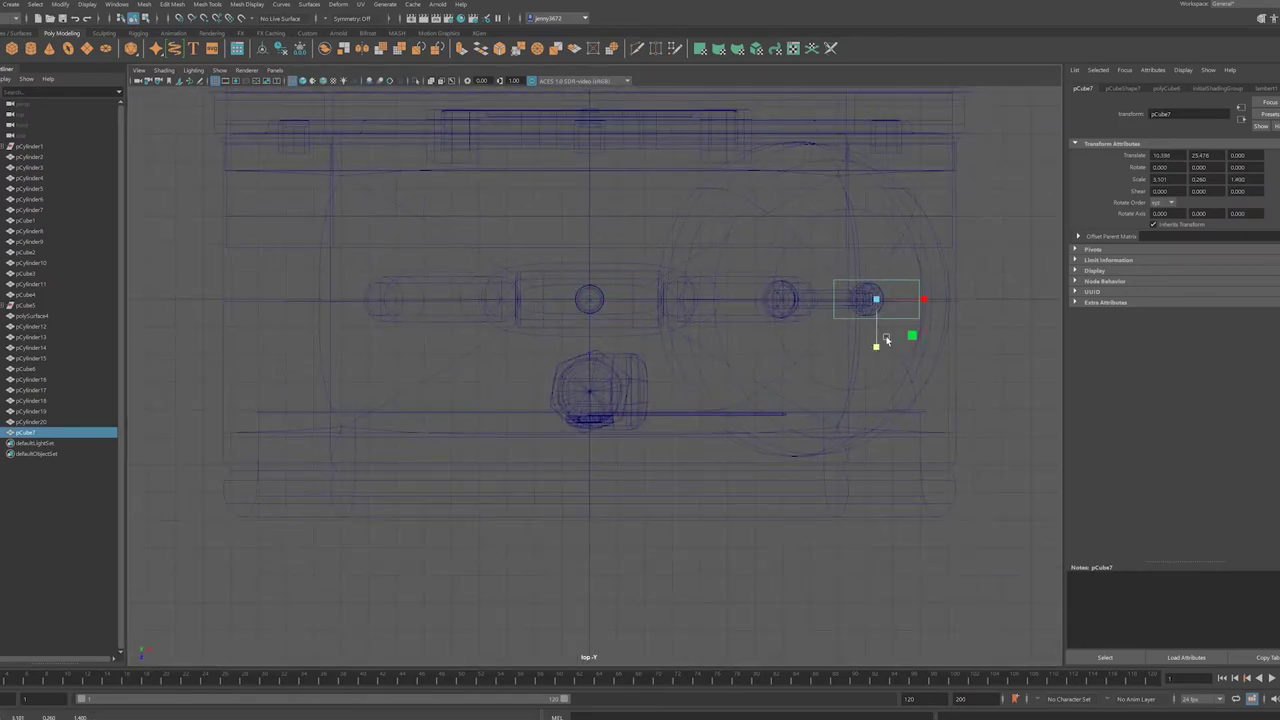
drag(615, 300, 622, 300)
key(space)
key(space)
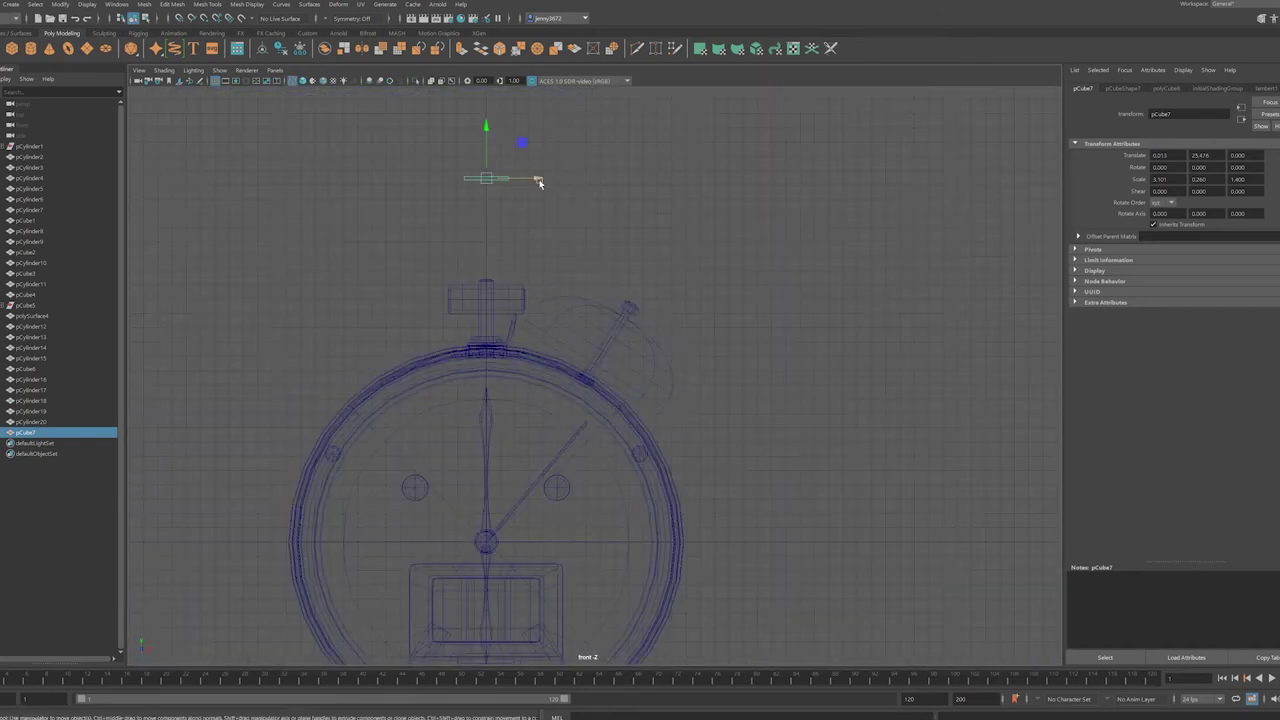
key(space)
key(space)
alt+drag(526, 380, 343, 271)
key(space)
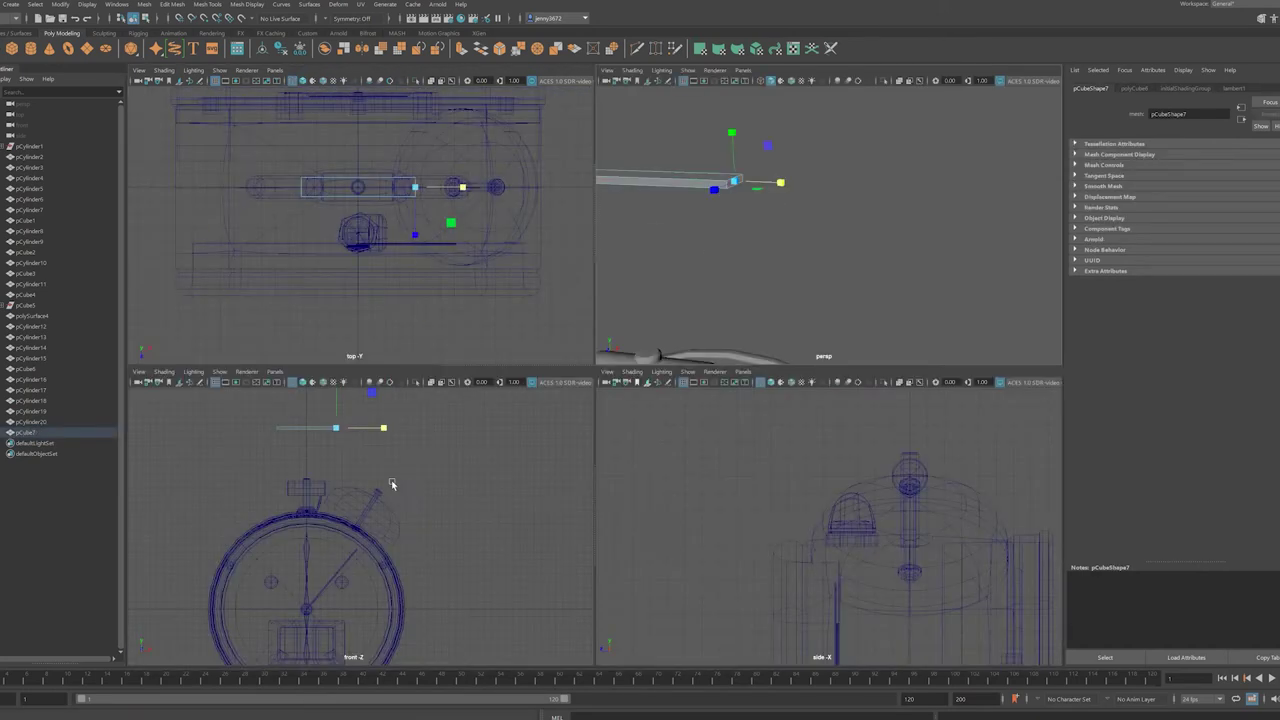
key(space)
key(e)
- Extrude the bar's end face downward twice to form the vertical section
key(ctrl+e)
key(w)
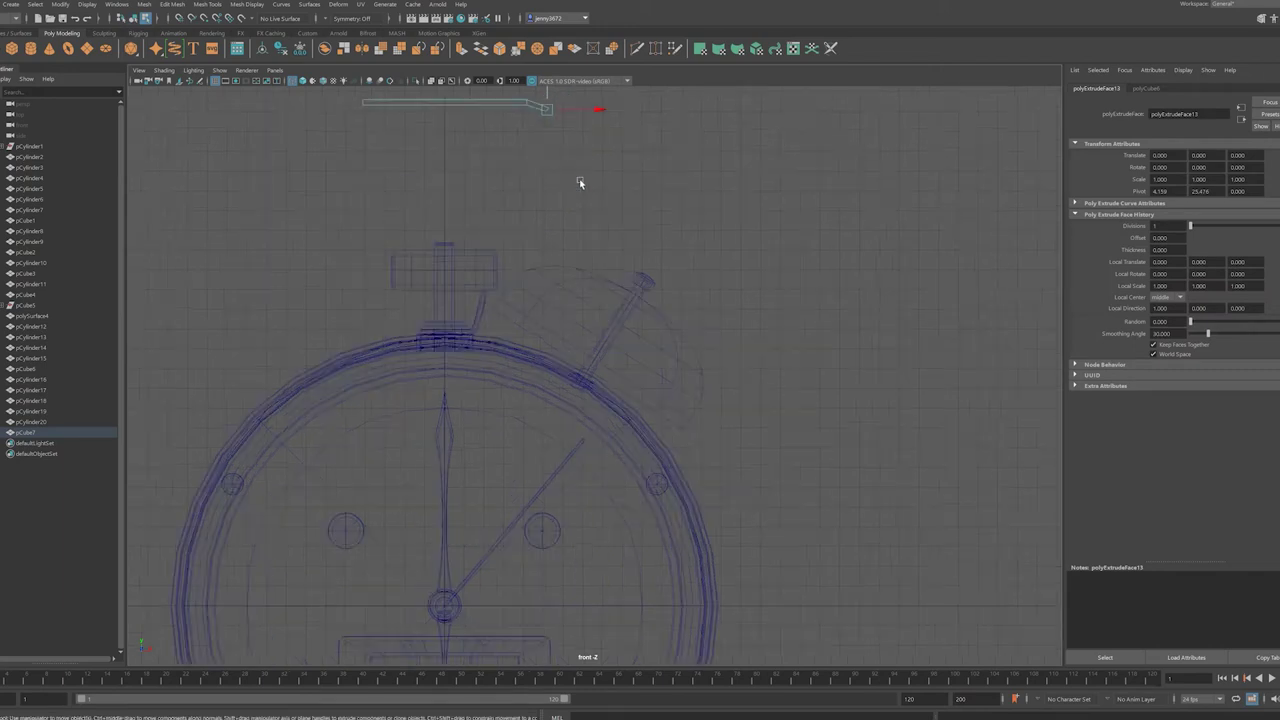
alt+middle_drag(580, 186, 594, 460)
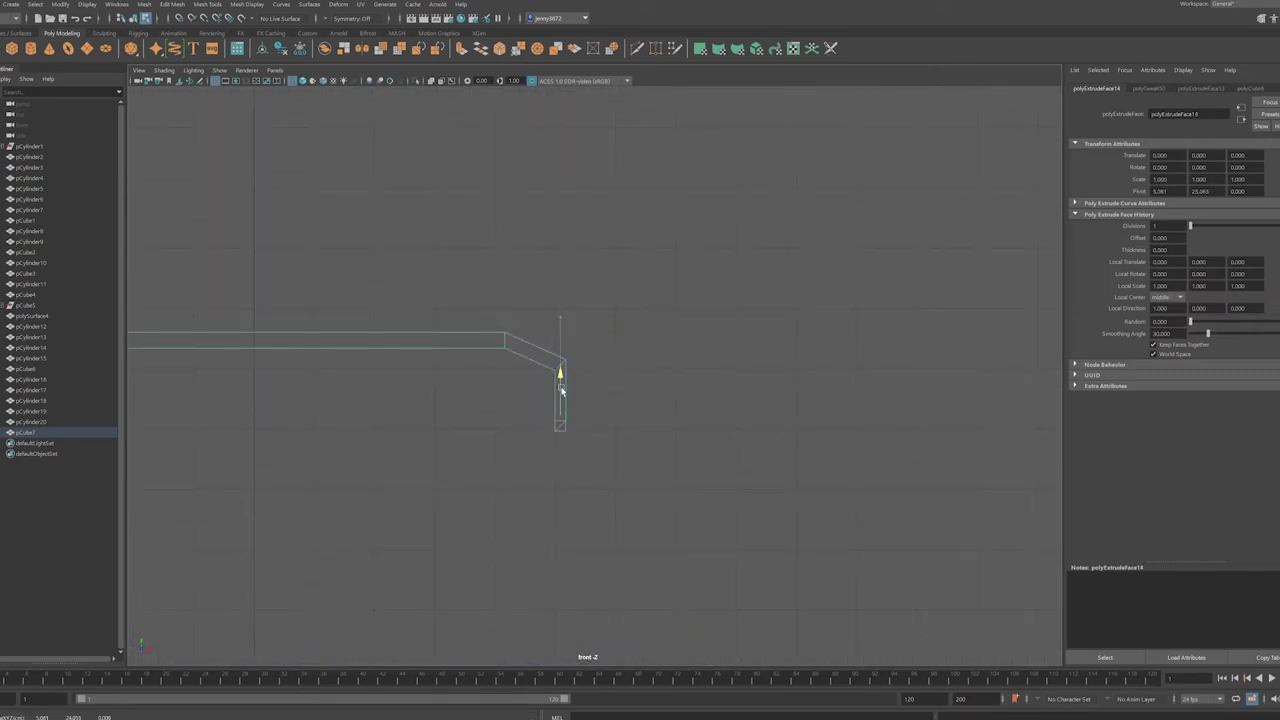
scroll(561, 377, down, 2)
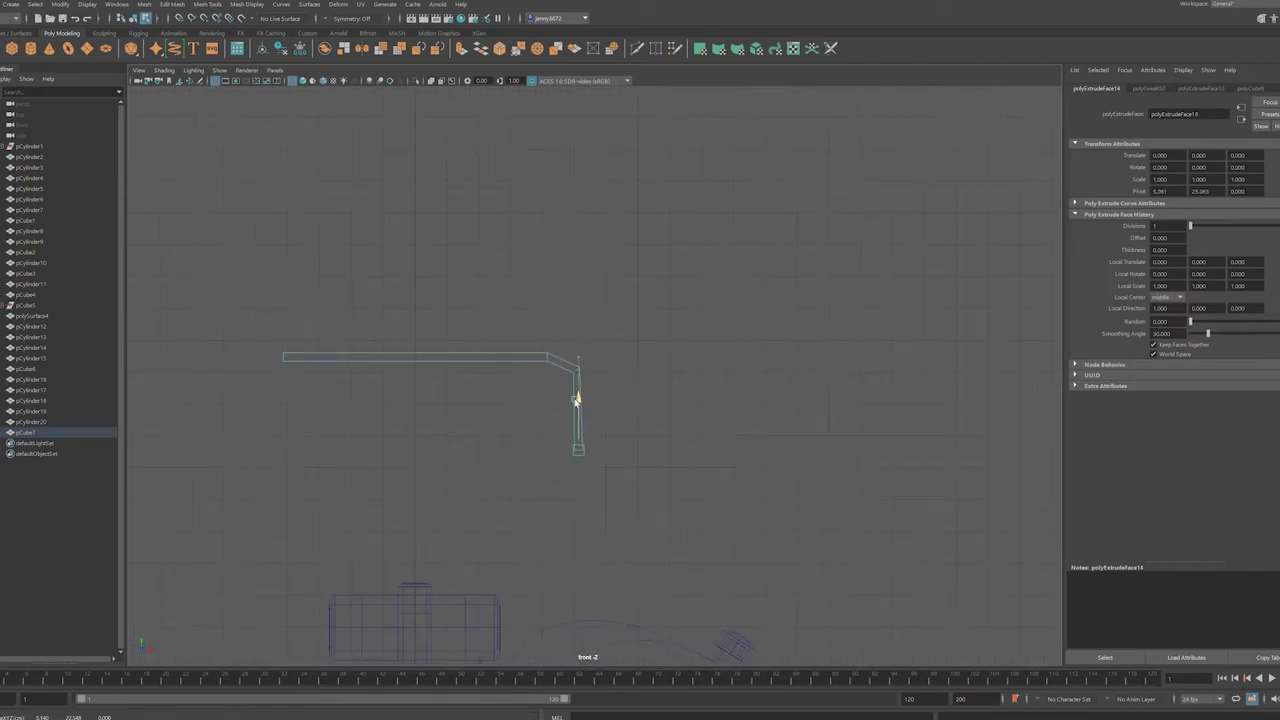
scroll(587, 407, up, 2)
key(ctrl+e)
drag(568, 430, 566, 540)
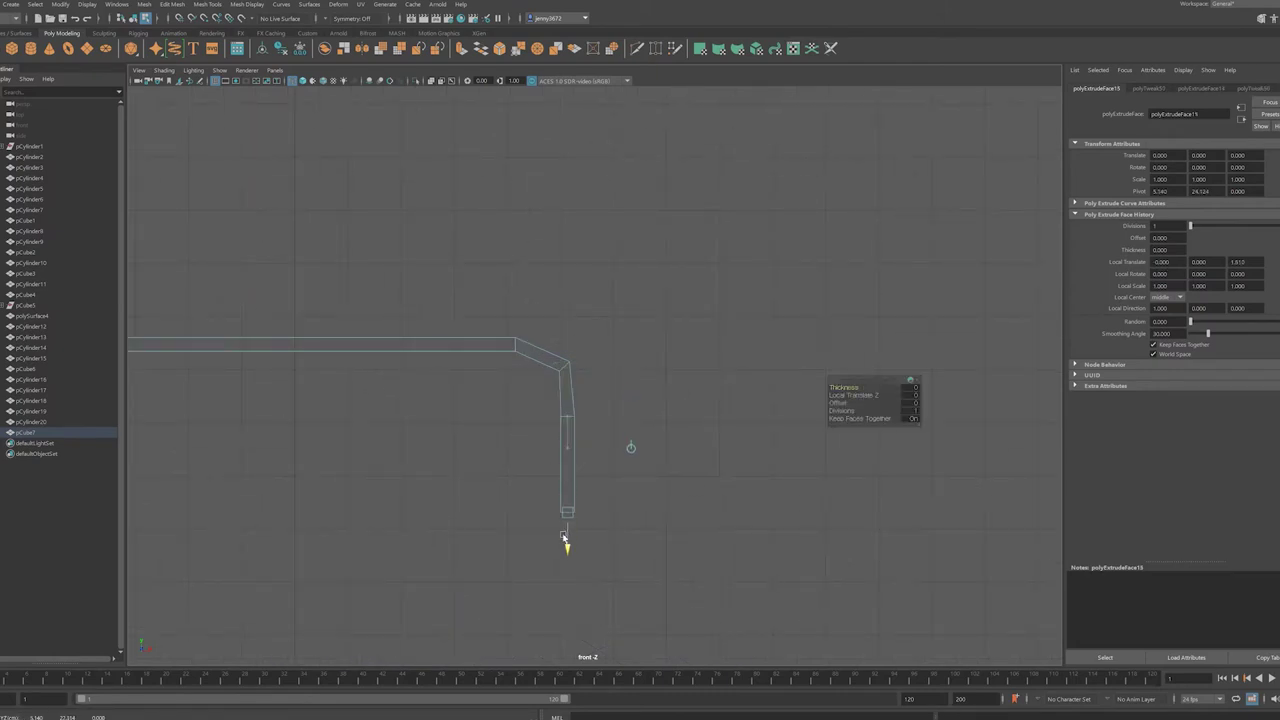
scroll(566, 540, down, 2)
scroll(690, 577, up, 2)
drag(517, 471, 516, 432)
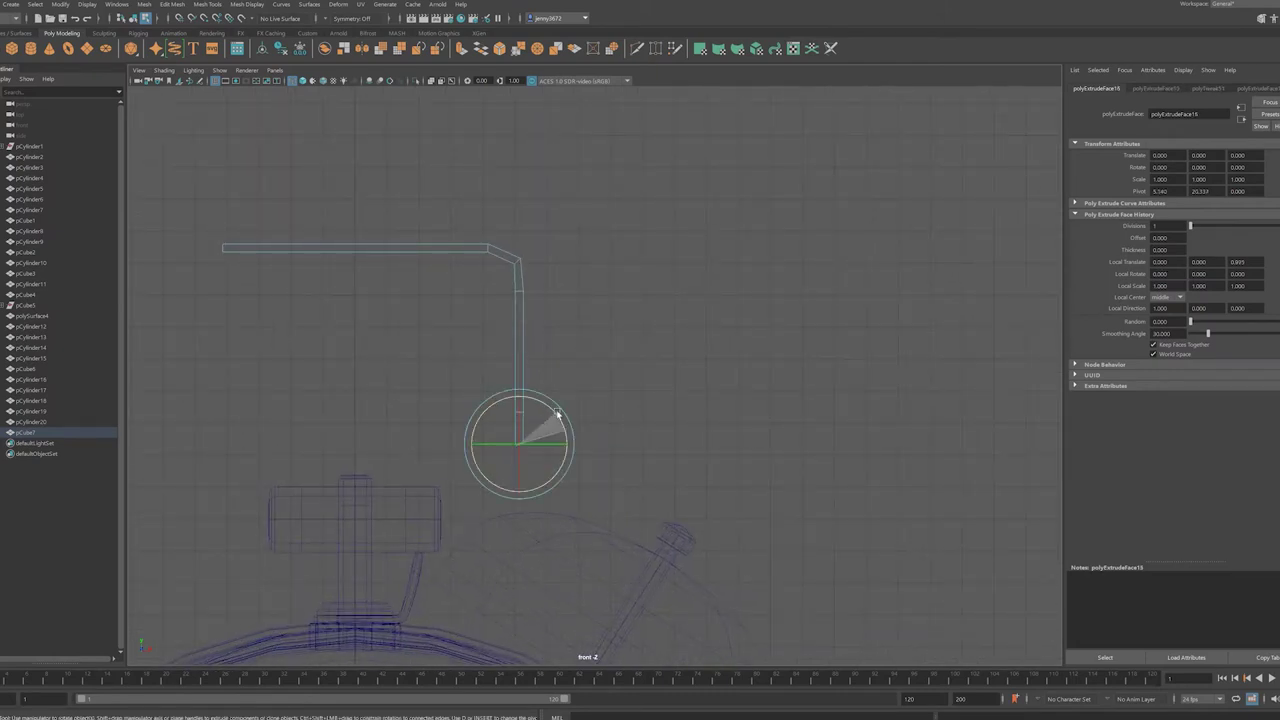
- Extrude and rotate further segments so the bar bends horizontally, then diagonally toward the pin
key(w)
scroll(478, 503, up, 2)
key(ctrl+e)
drag(520, 488, 580, 493)
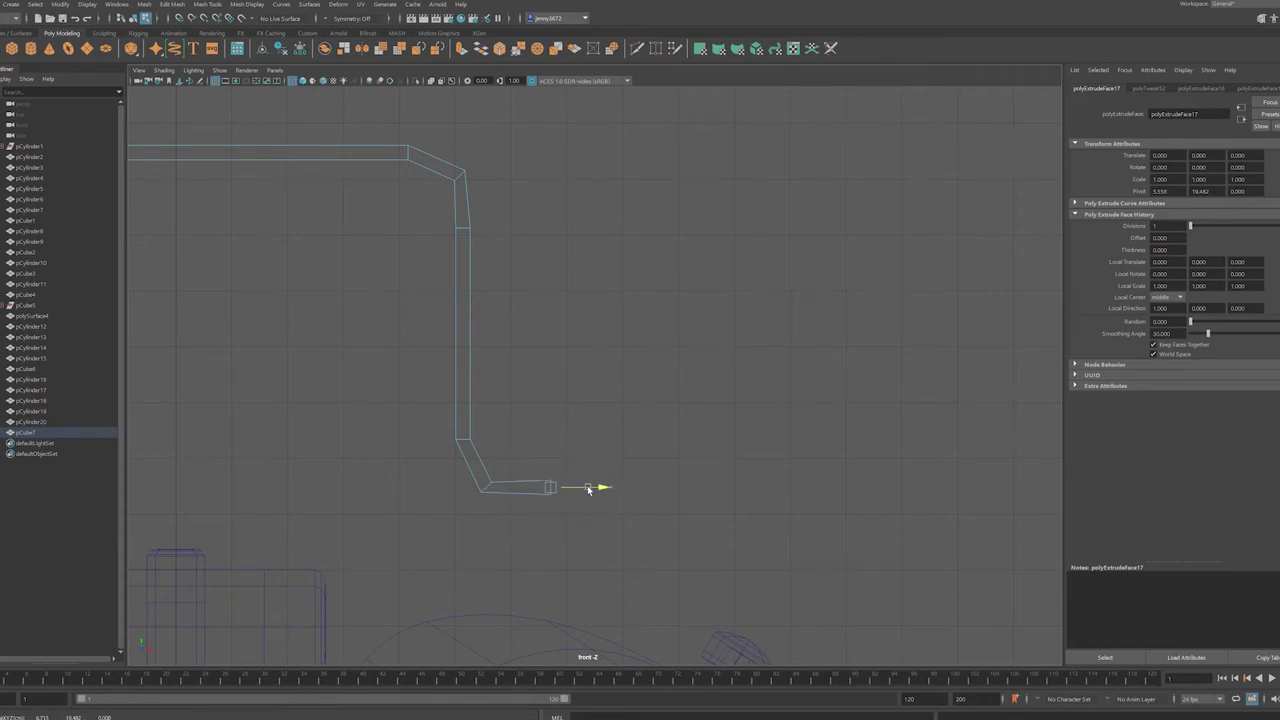
scroll(570, 400, down, 2)
key(ctrl+e)
drag(760, 491, 691, 518)
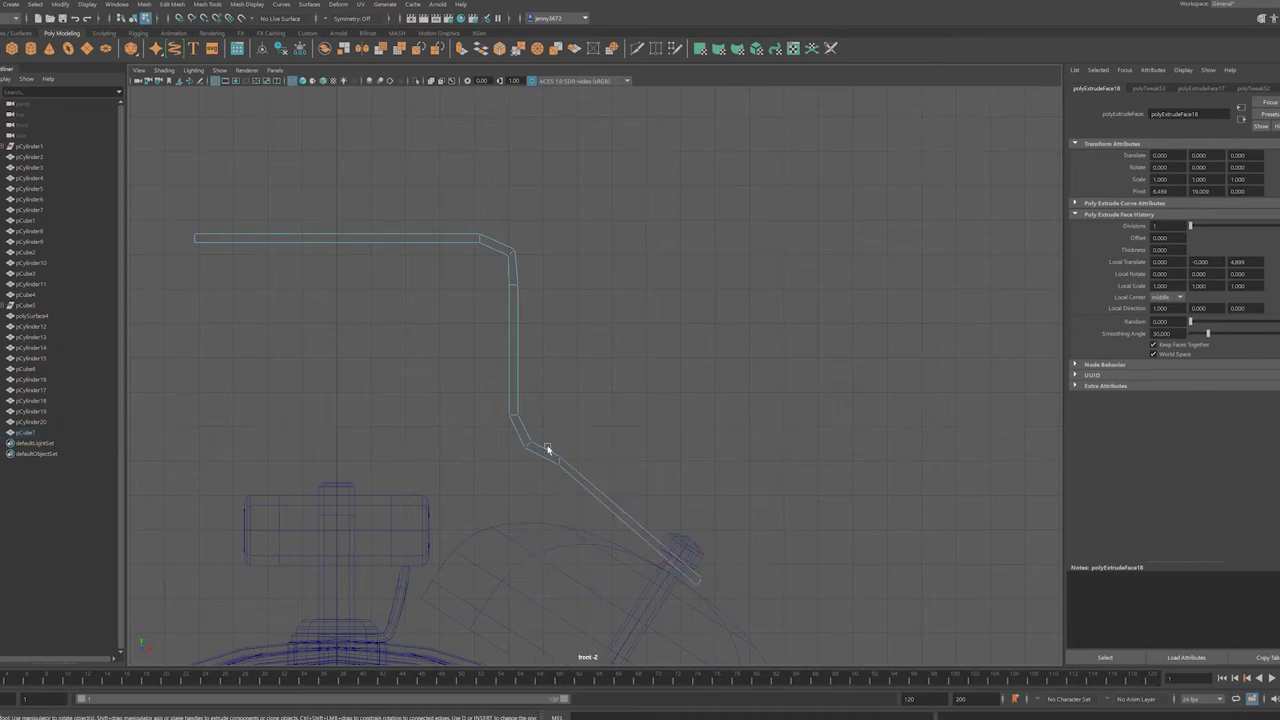
key(e)
mouse_move(514, 276)
mouse_down()
mouse_move(557, 370)
mouse_move(630, 443)
mouse_move(598, 425)
mouse_up()
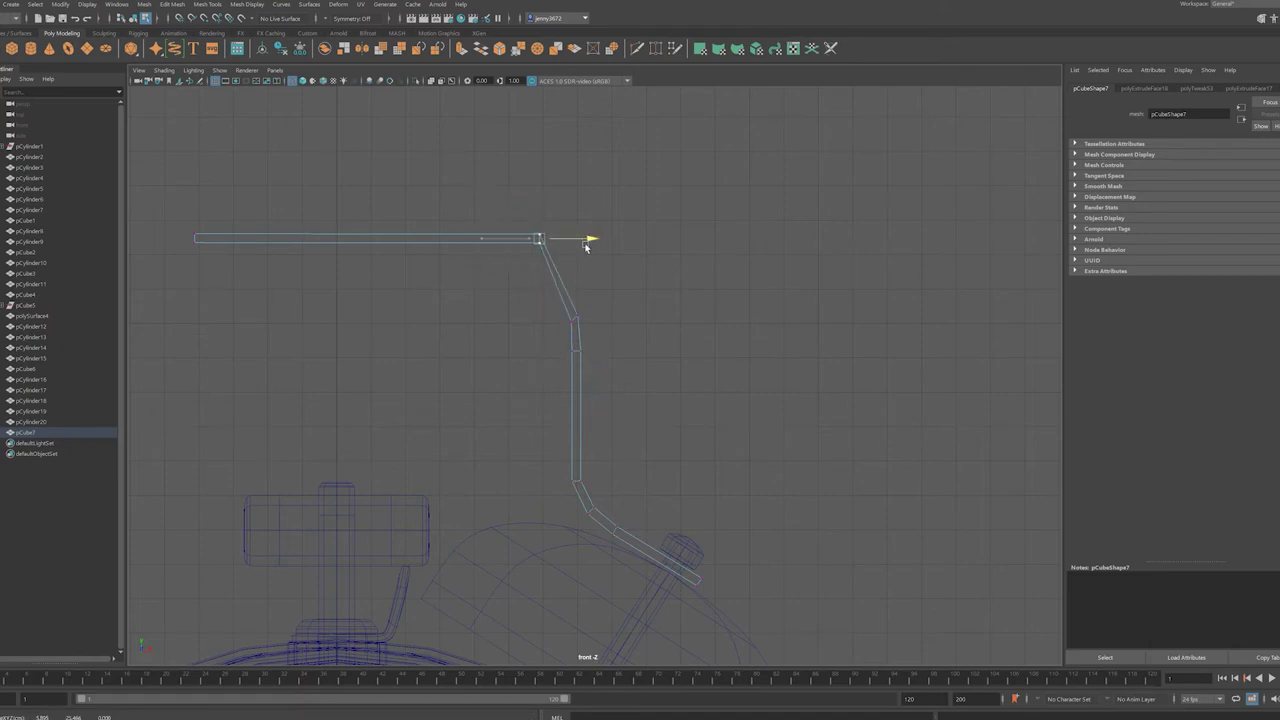
- Insert extra edge loops near the handle's upper bend
click(247, 4)
click(225, 62)
click(510, 238)
right_drag(514, 243, 525, 241)
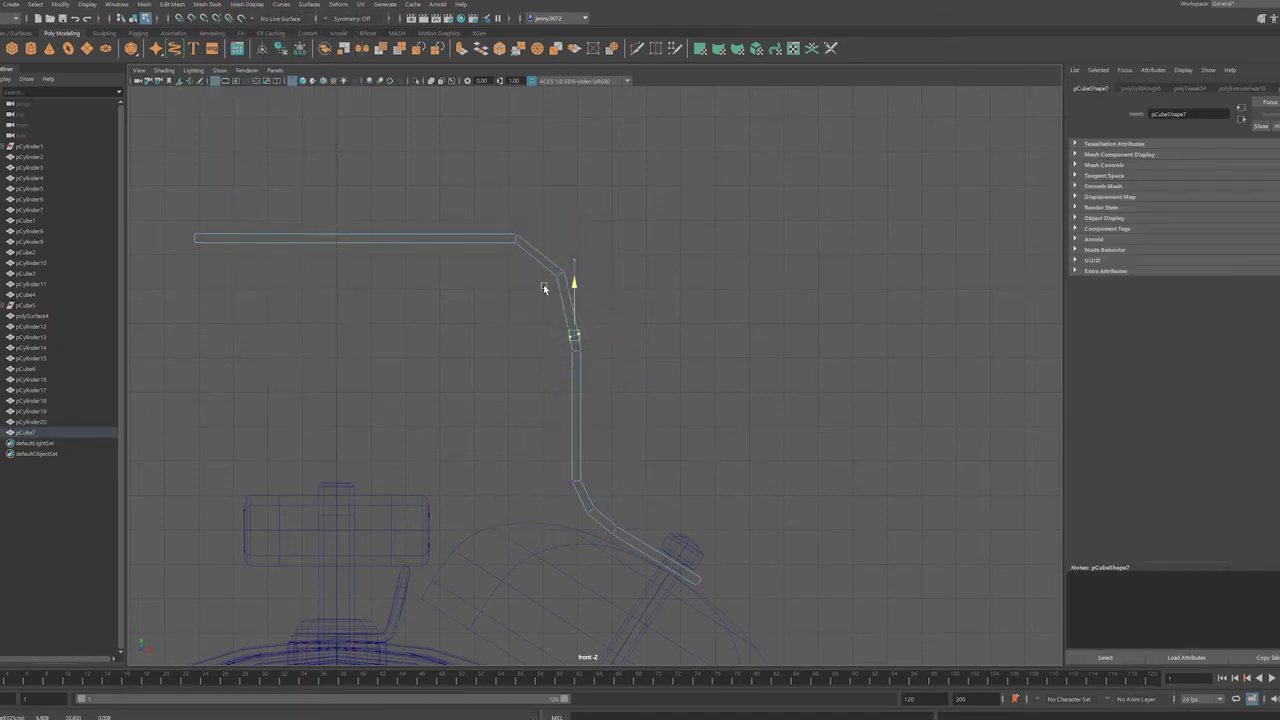
click(621, 399)
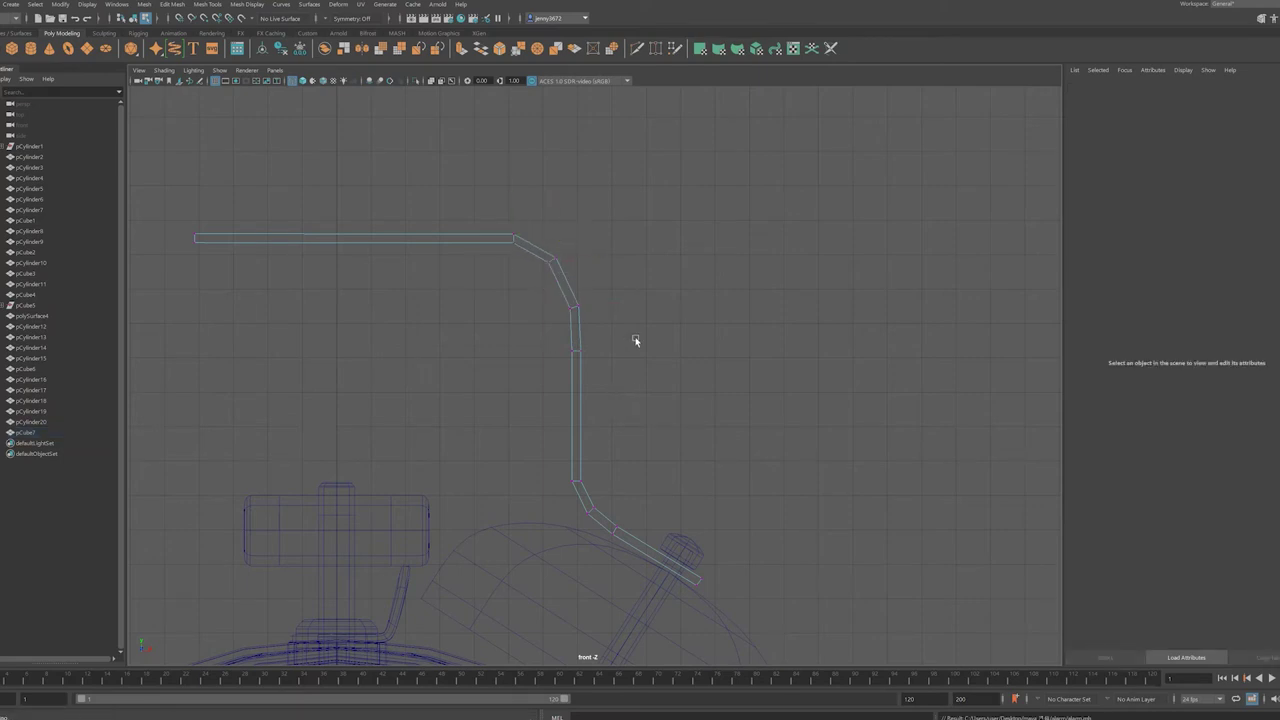
- Move the lower bend's vertices down and slightly left to round the corner
drag(277, 262, 278, 263)
middle_drag(576, 196, 576, 248)
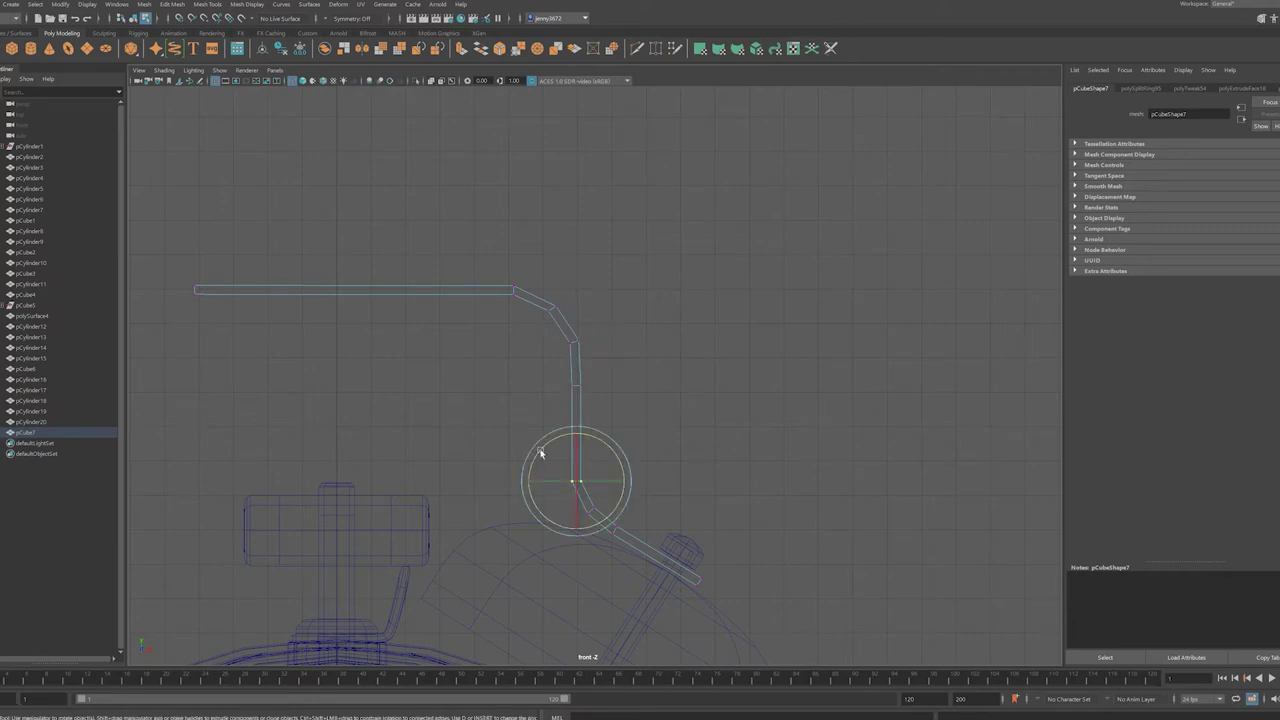
key(space)
key(space)
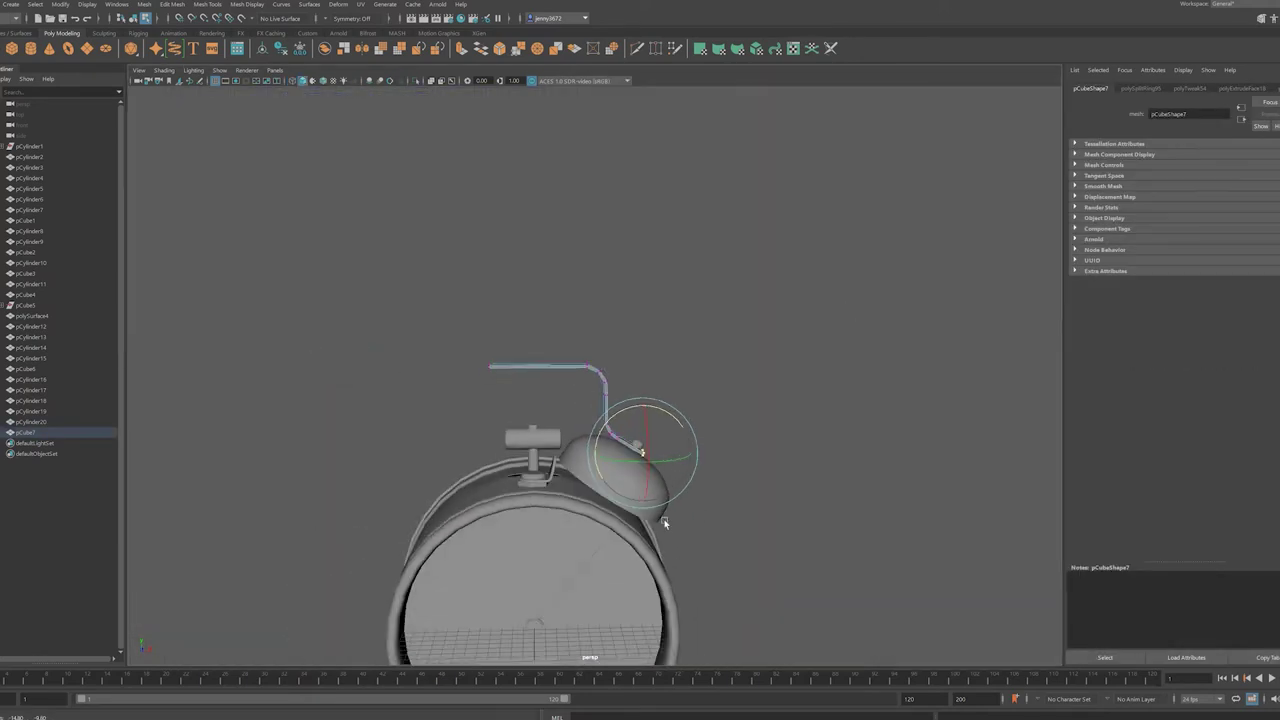
key(space)
key(space)
key(w)
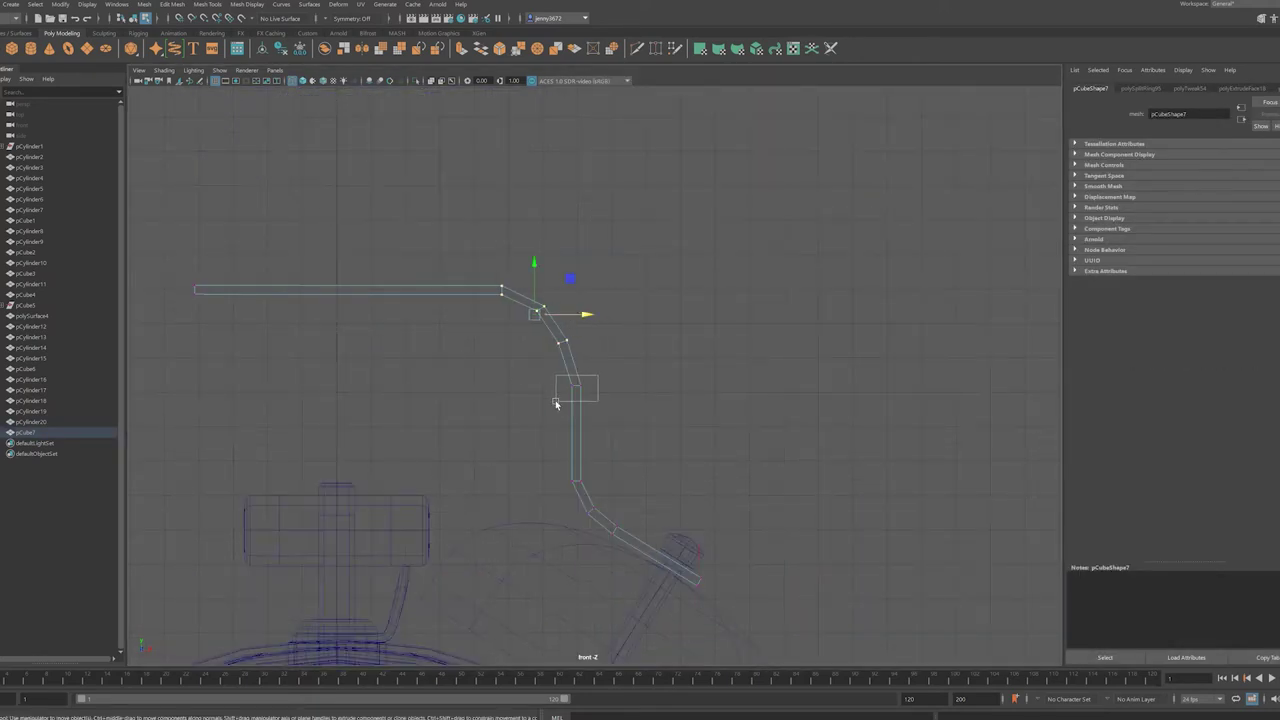
key(space)
key(space)
key(space)
key(space)
drag(623, 386, 616, 387)
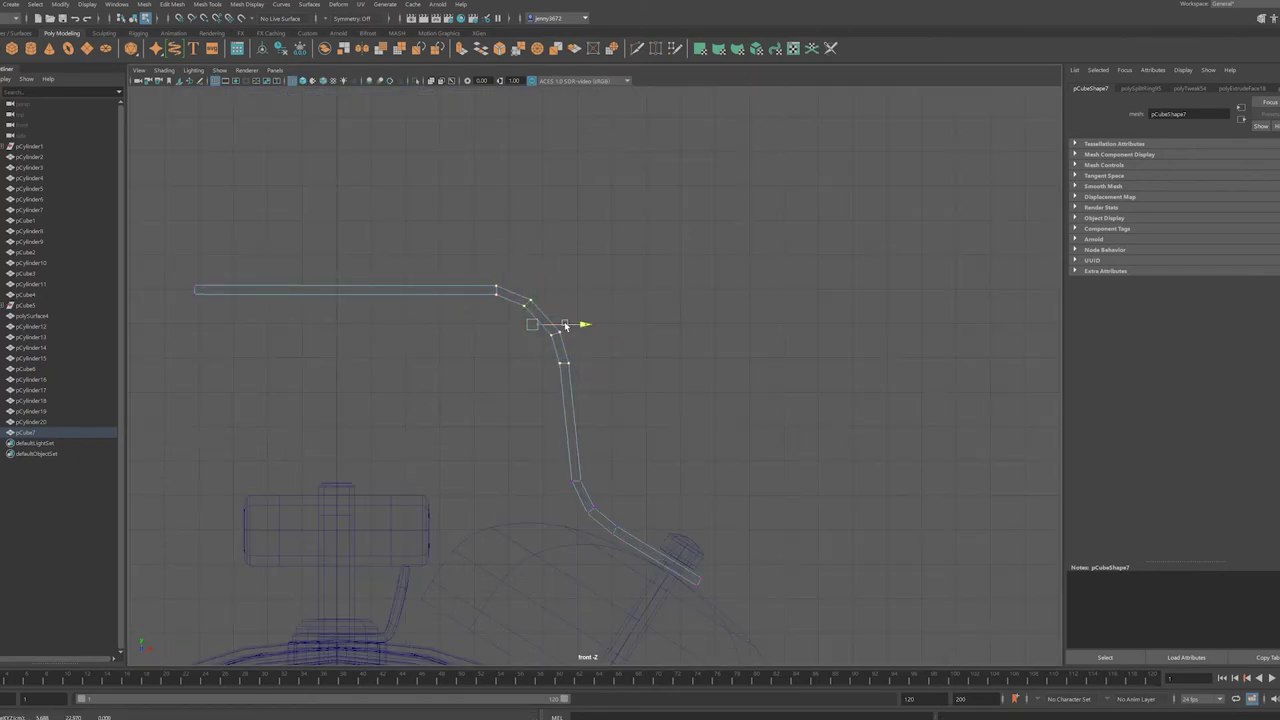
key(space)
key(space)
key(F8)
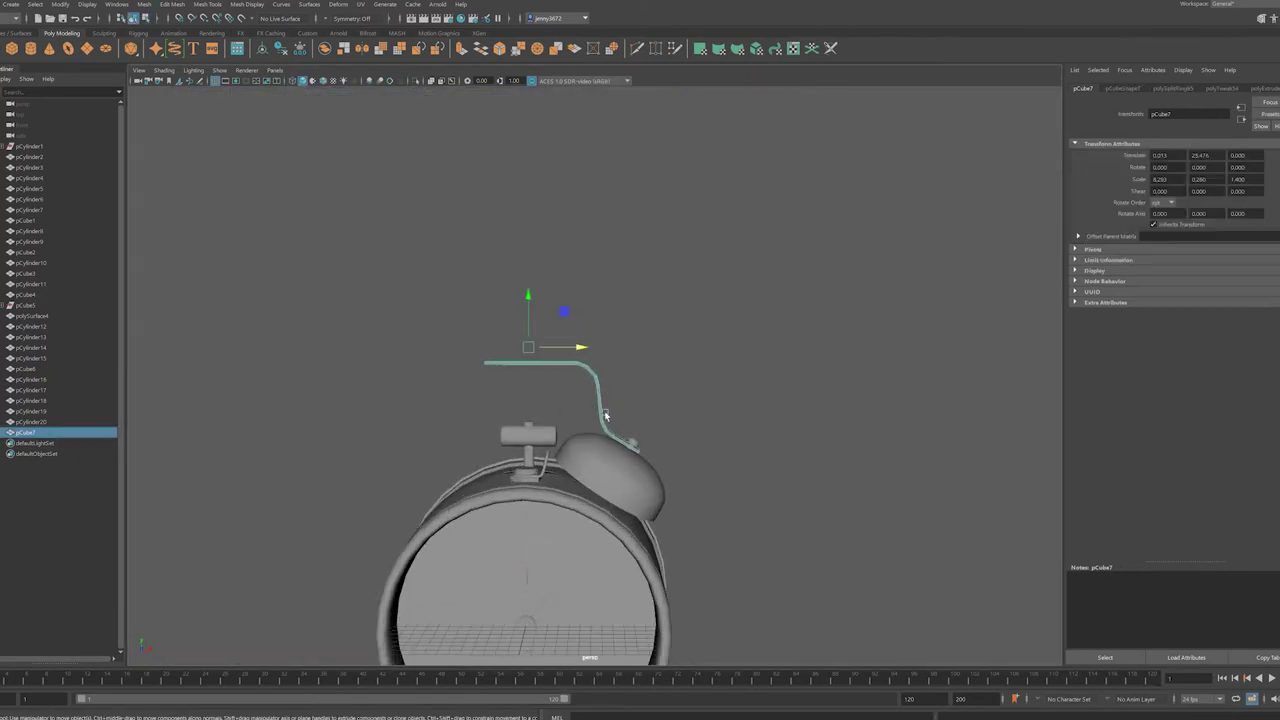
key(space)
key(space)
key(F8)
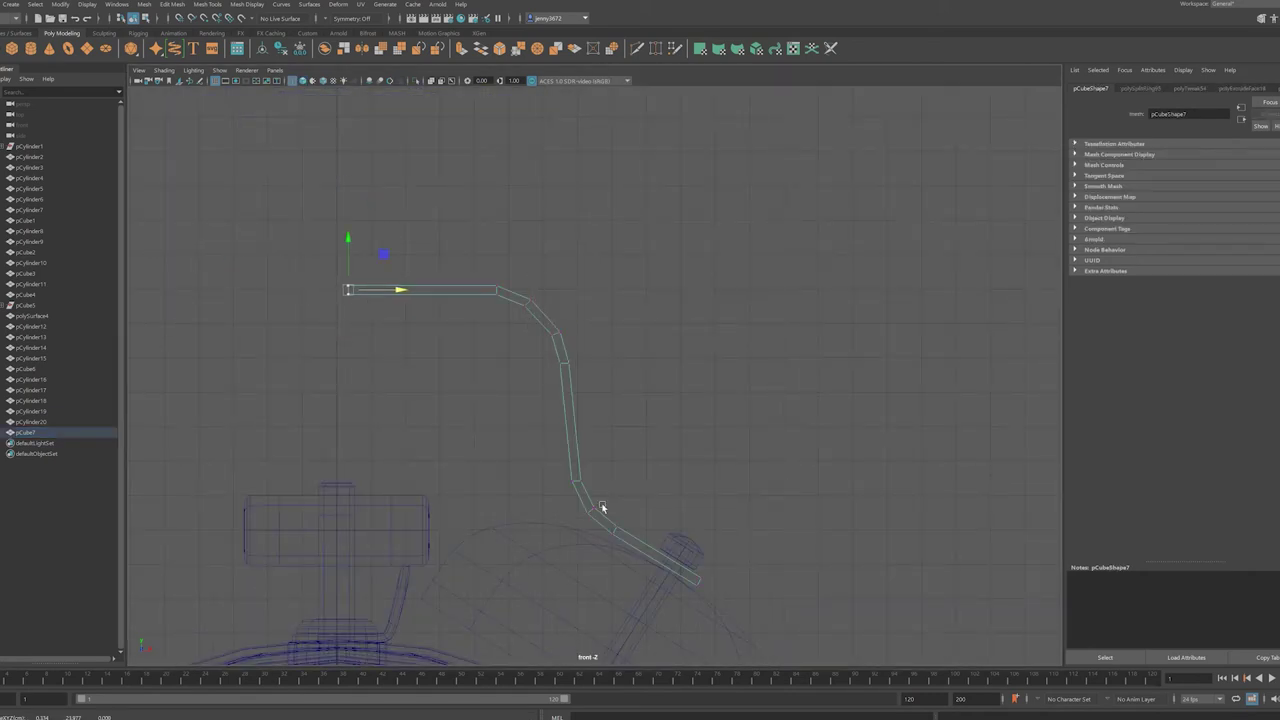
key(space)
key(space)
- Bring the bent handle strip into close view and select it
alt+drag(601, 508, 520, 400)
scroll(462, 288, up, 5)
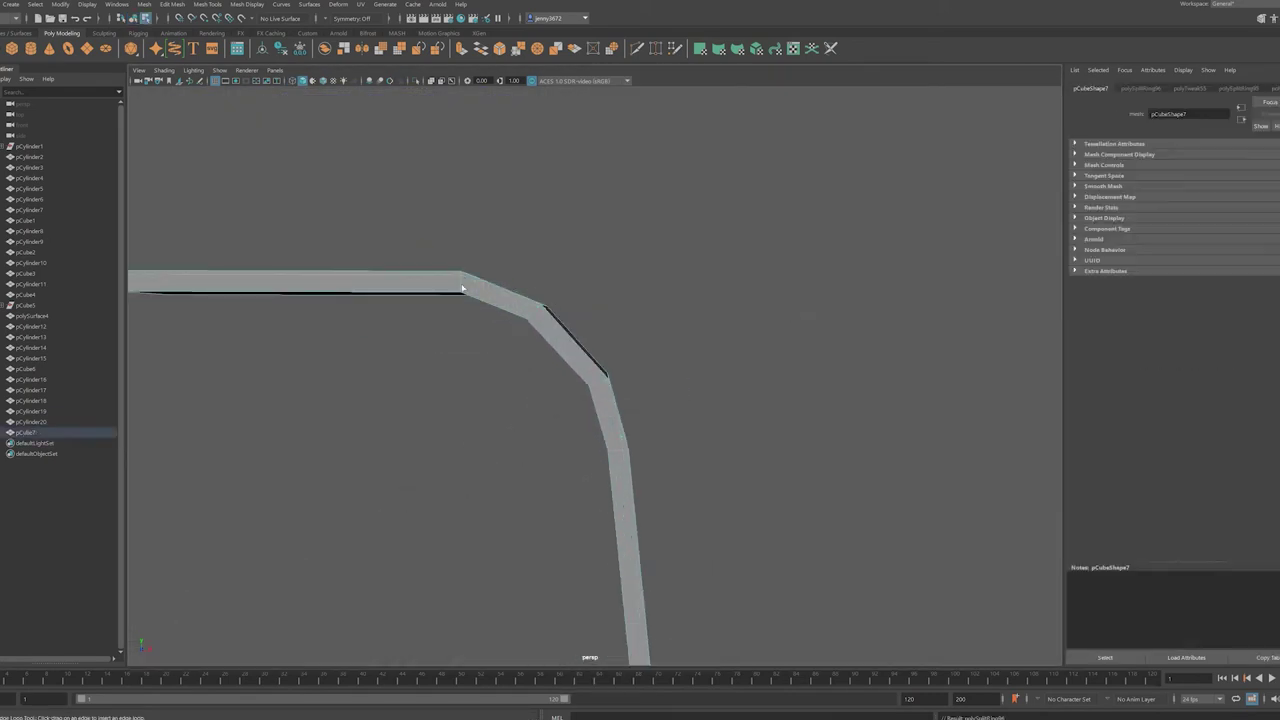
scroll(626, 480, down, 5)
alt+drag(626, 480, 596, 500)
scroll(452, 486, up, 3)
alt+middle_drag(452, 486, 375, 490)
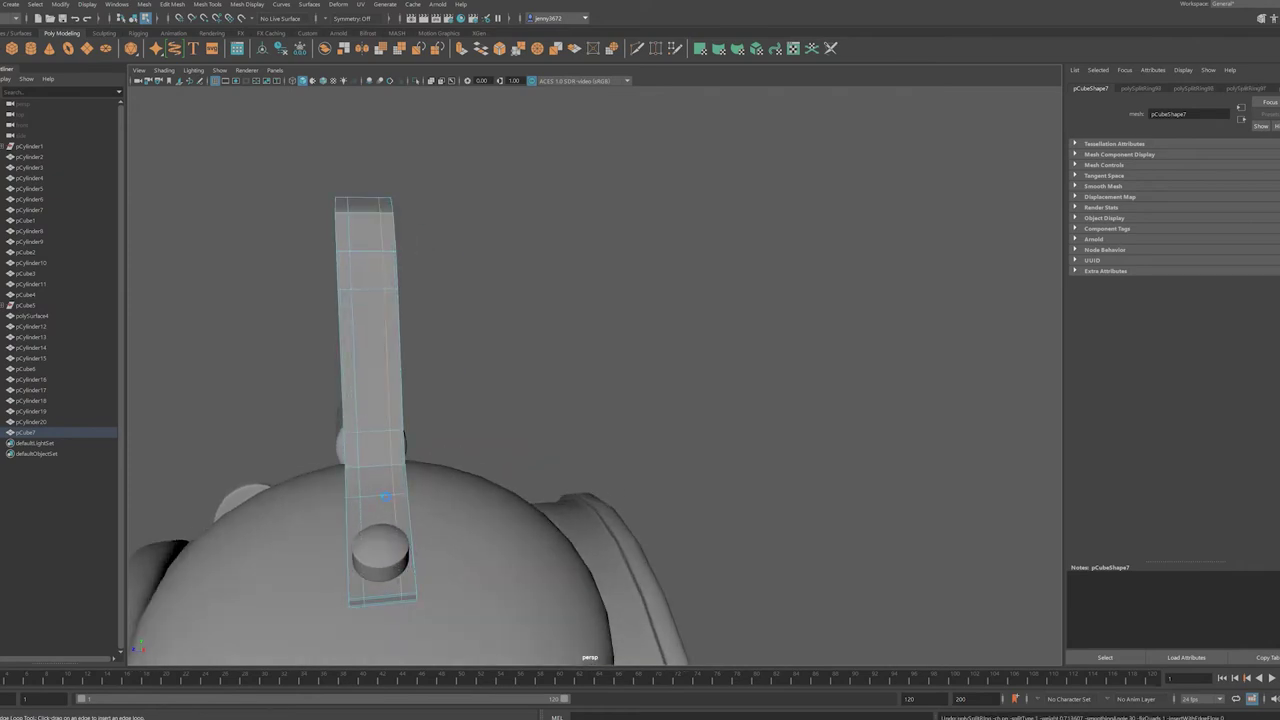
mouse_move(380, 498)
alt+mouse_down()
mouse_move(491, 525)
mouse_move(560, 470)
alt+mouse_up()
click(611, 423)
mouse_move(611, 423)
alt+mouse_down()
mouse_move(400, 480)
mouse_move(199, 487)
alt+mouse_up()
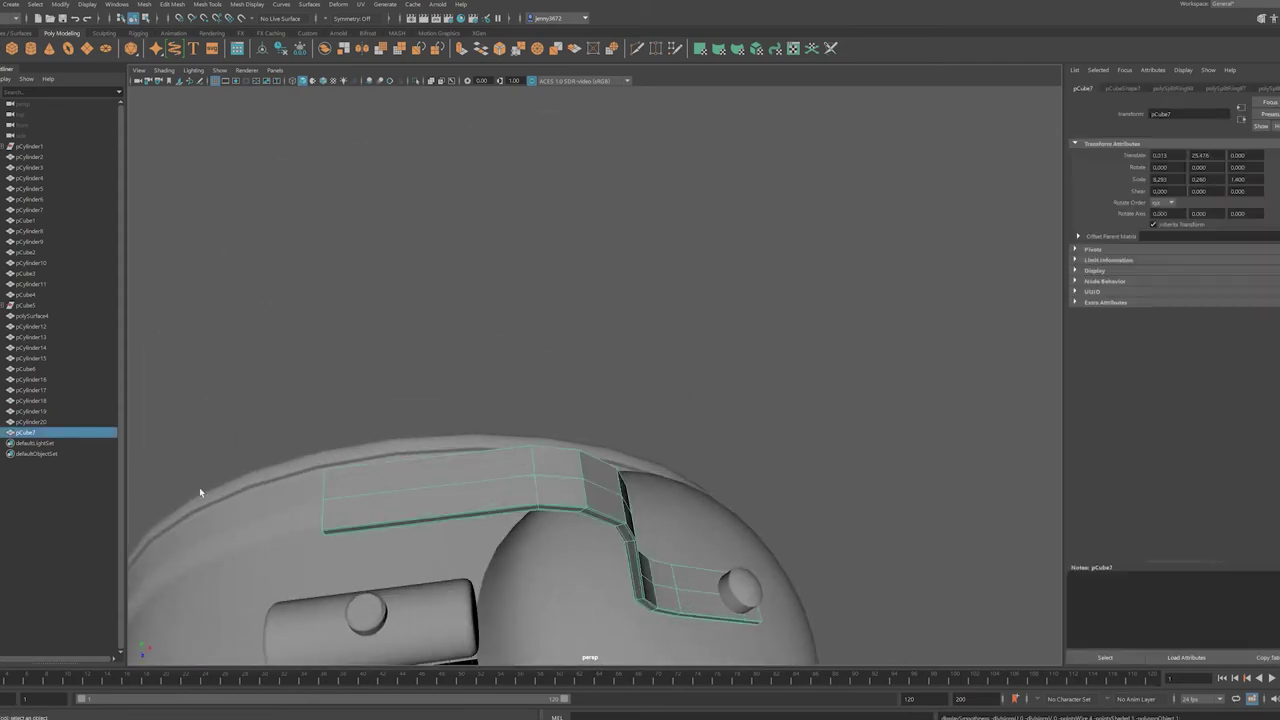
- Insert a new edge loop across the handle strip and slide it into place
shift+right_drag(470, 505, 536, 515)
click(521, 509)
alt+drag(521, 509, 673, 425)
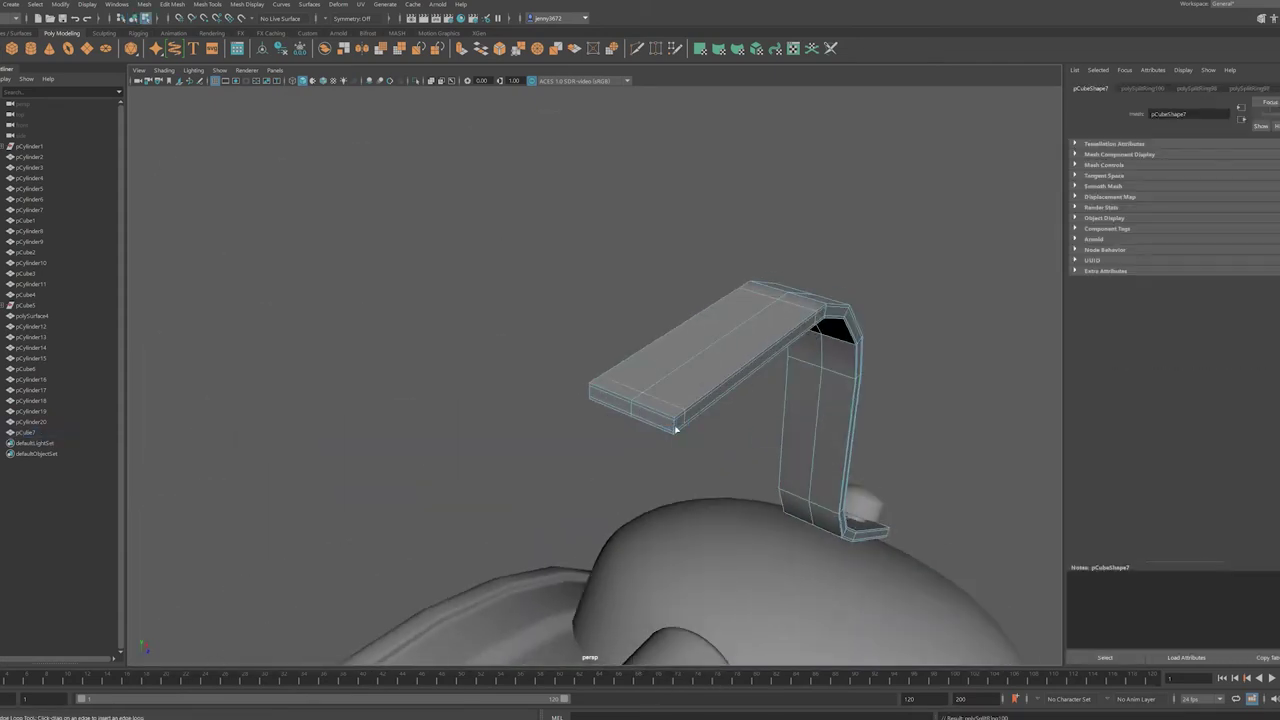
key(F11)
alt+drag(584, 452, 491, 544)
key(F8)
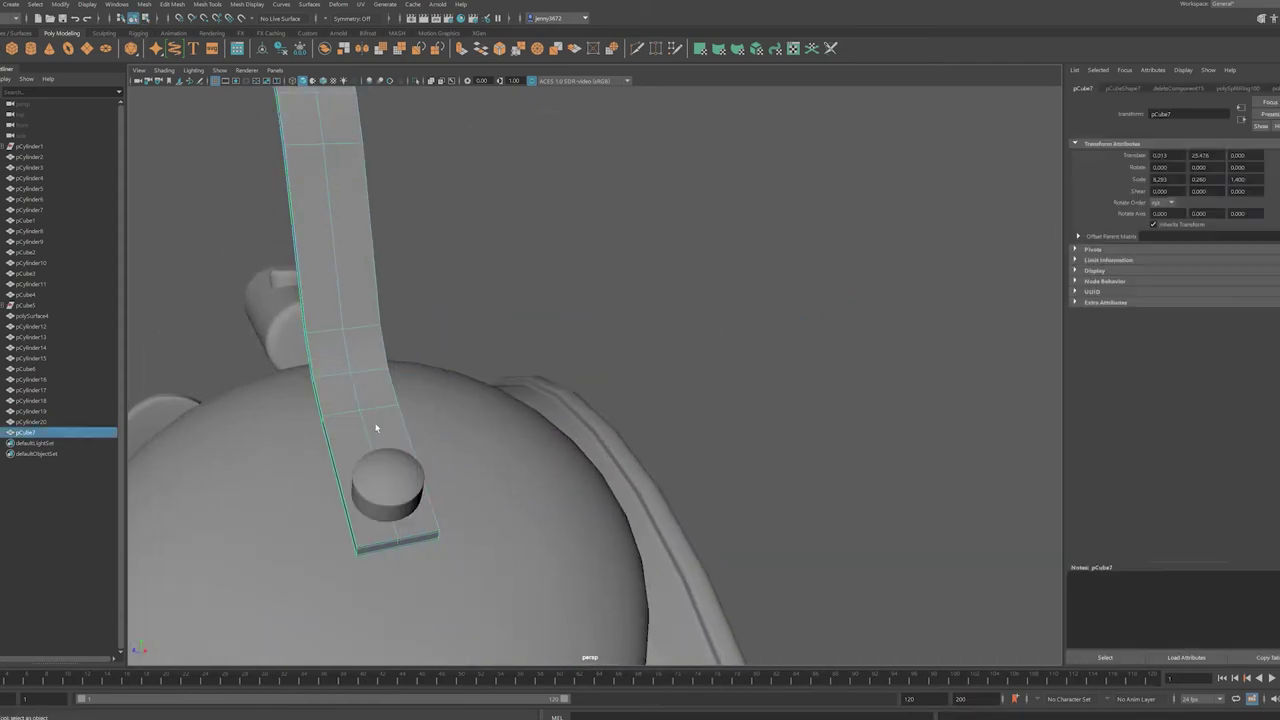
key(space)
- Reposition the strip's end vertex in front view so it fits onto the bell knob
key(space)
key(F9)
click(406, 548)
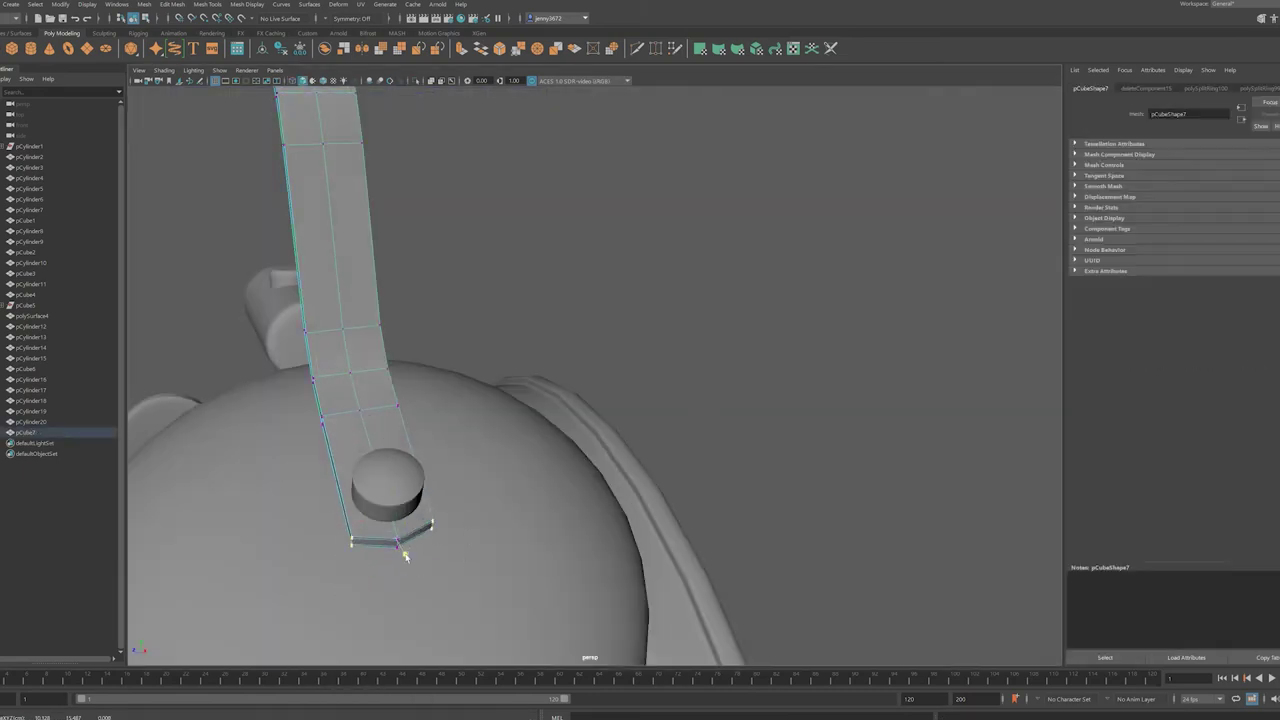
key(w)
key(4)
key(space)
key(space)
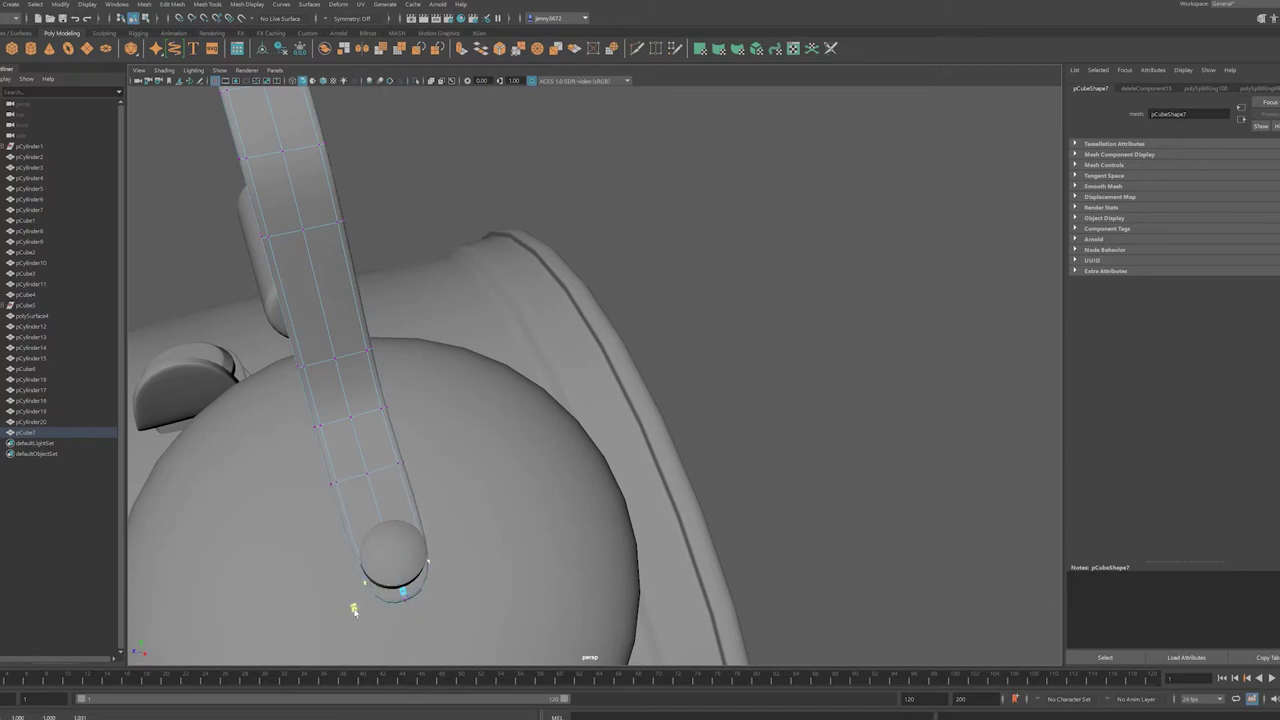
key(space)
key(space)
key(space)
key(space)
mouse_move(643, 491)
alt+mouse_down()
mouse_move(471, 531)
mouse_move(391, 490)
mouse_move(306, 549)
alt+mouse_up()
key(space)
key(space)
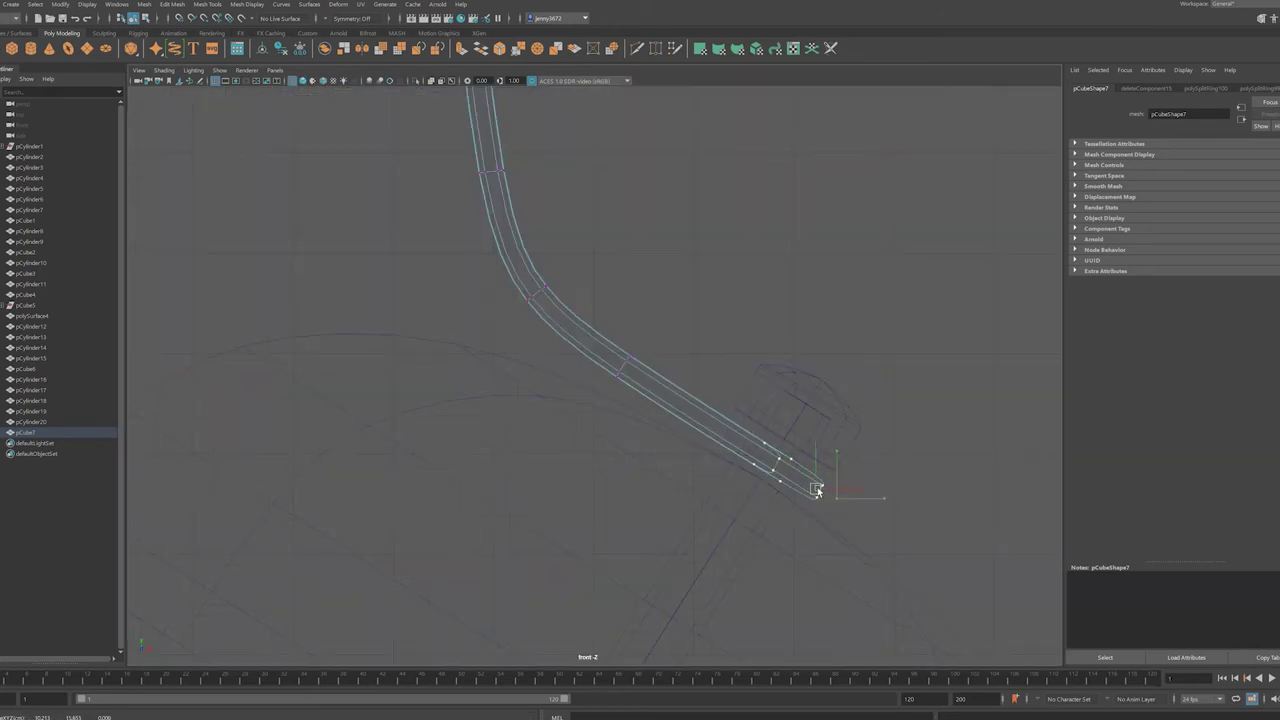
key(space)
key(space)
alt+drag(751, 397, 723, 457)
- Move the small cylinder to the handle's end beside the bell knob
alt+right_drag(723, 457, 791, 518)
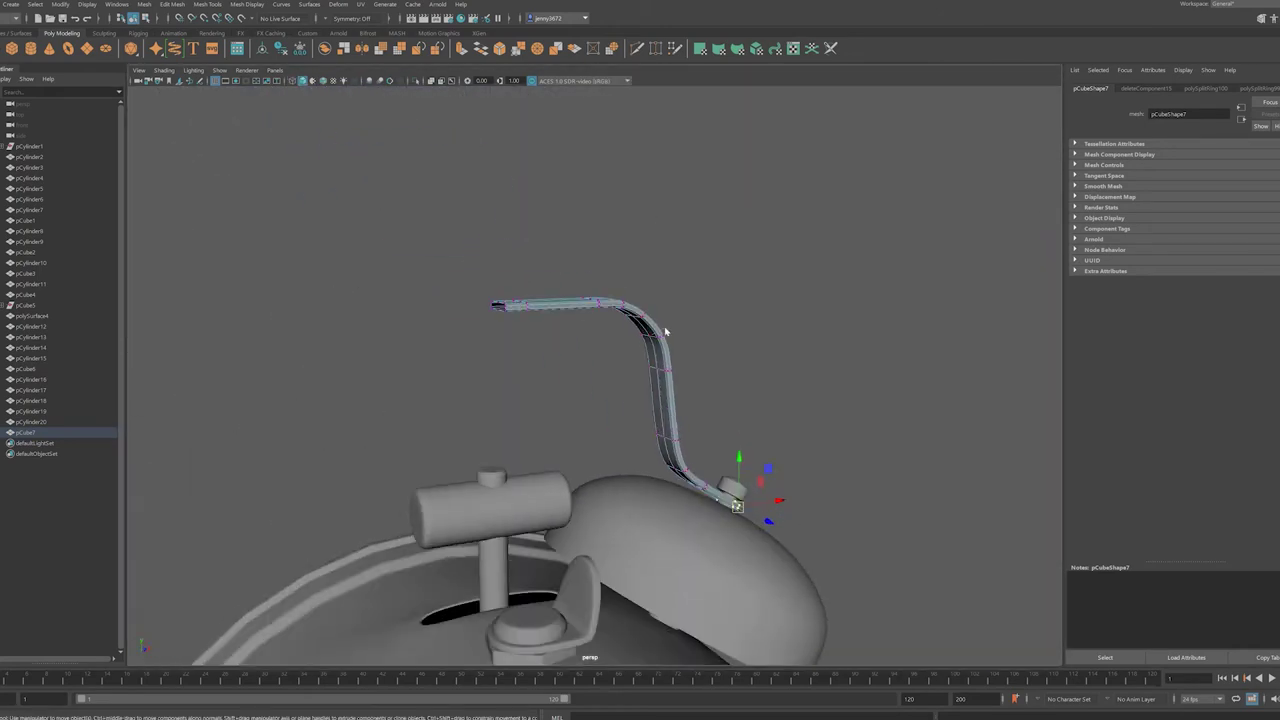
click(791, 518)
click(636, 440)
alt+drag(636, 440, 600, 460)
key(space)
key(space)
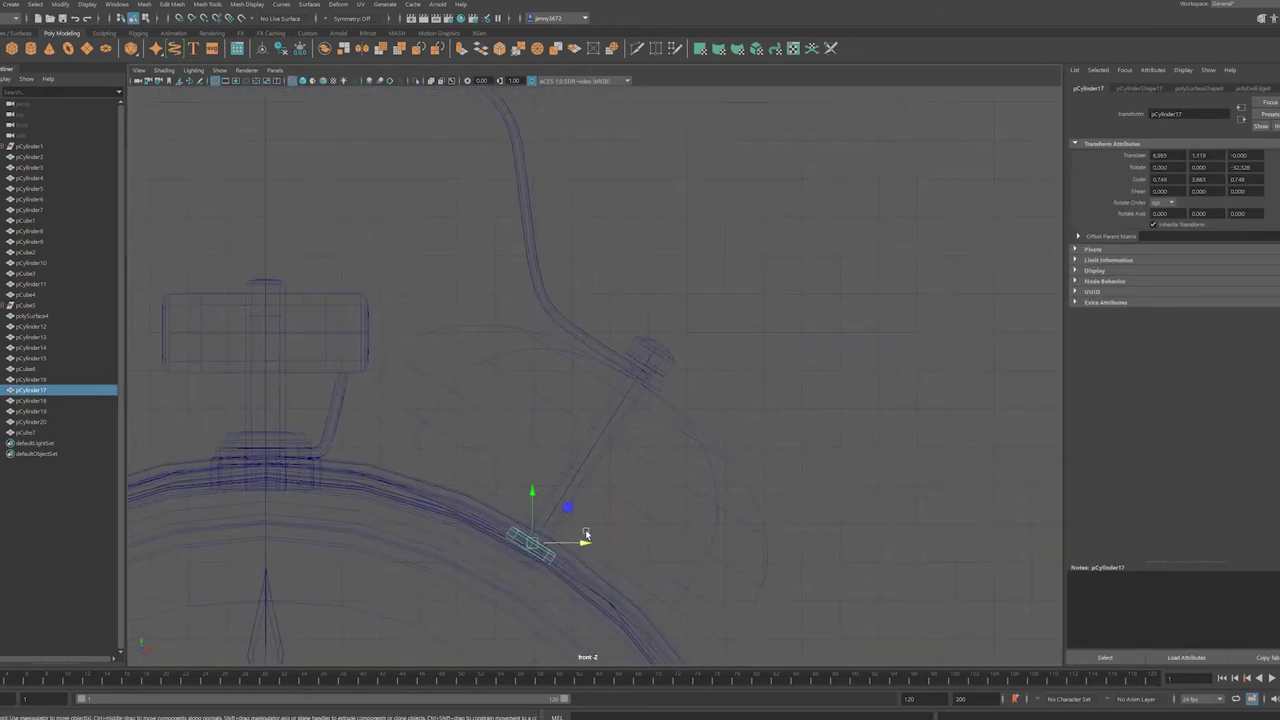
click(641, 387)
drag(641, 387, 665, 392)
key(f)
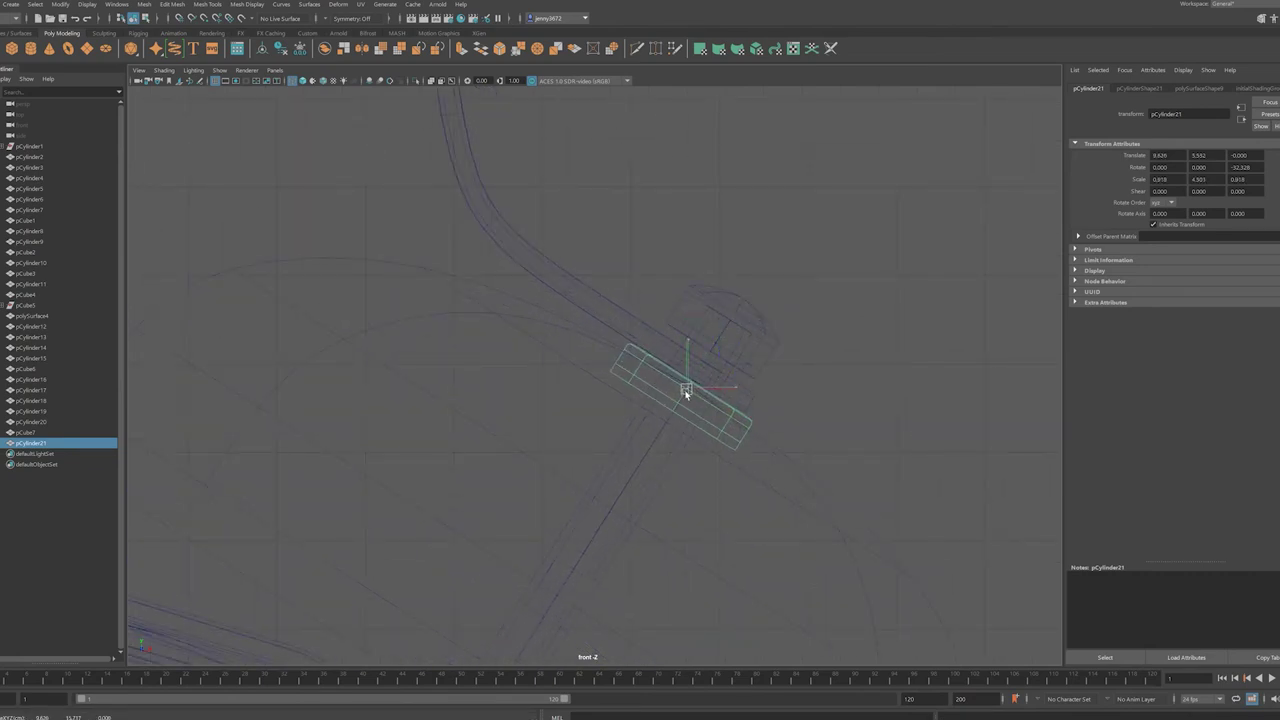
key(space)
key(space)
key(space)
key(space)
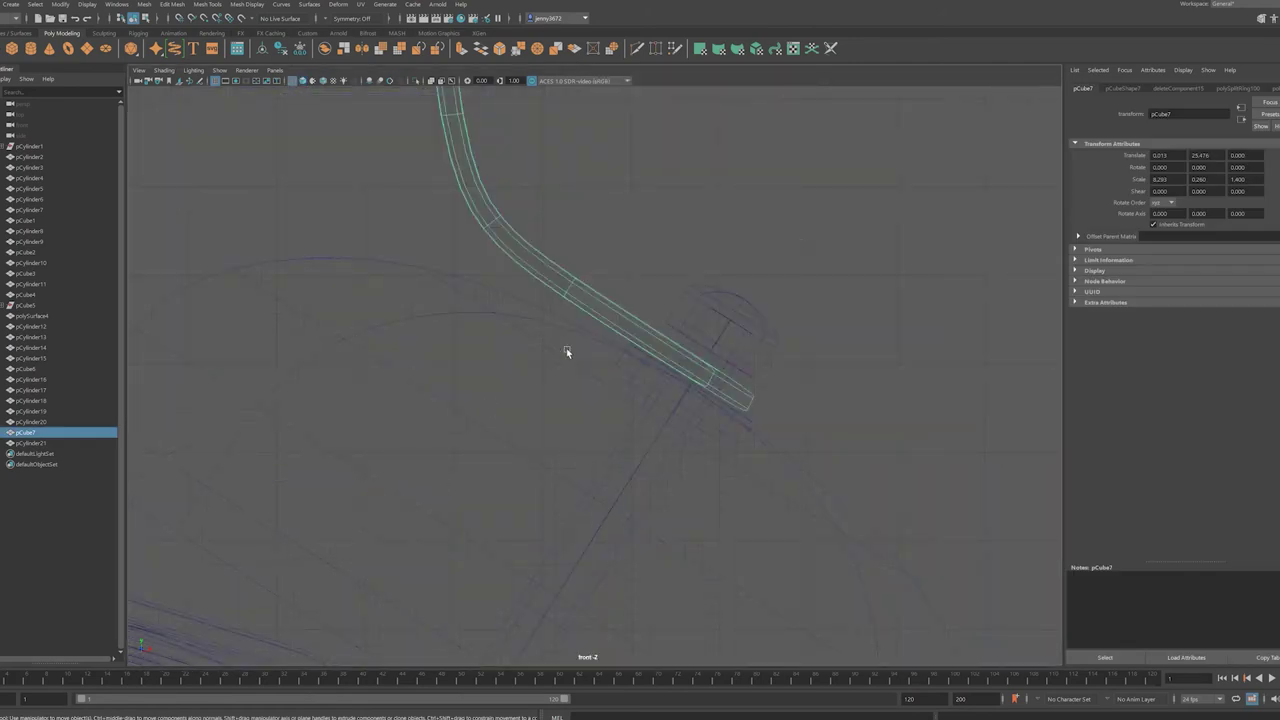
- Select the handle's end vertices and put the strip into component editing
drag(930, 230, 510, 510)
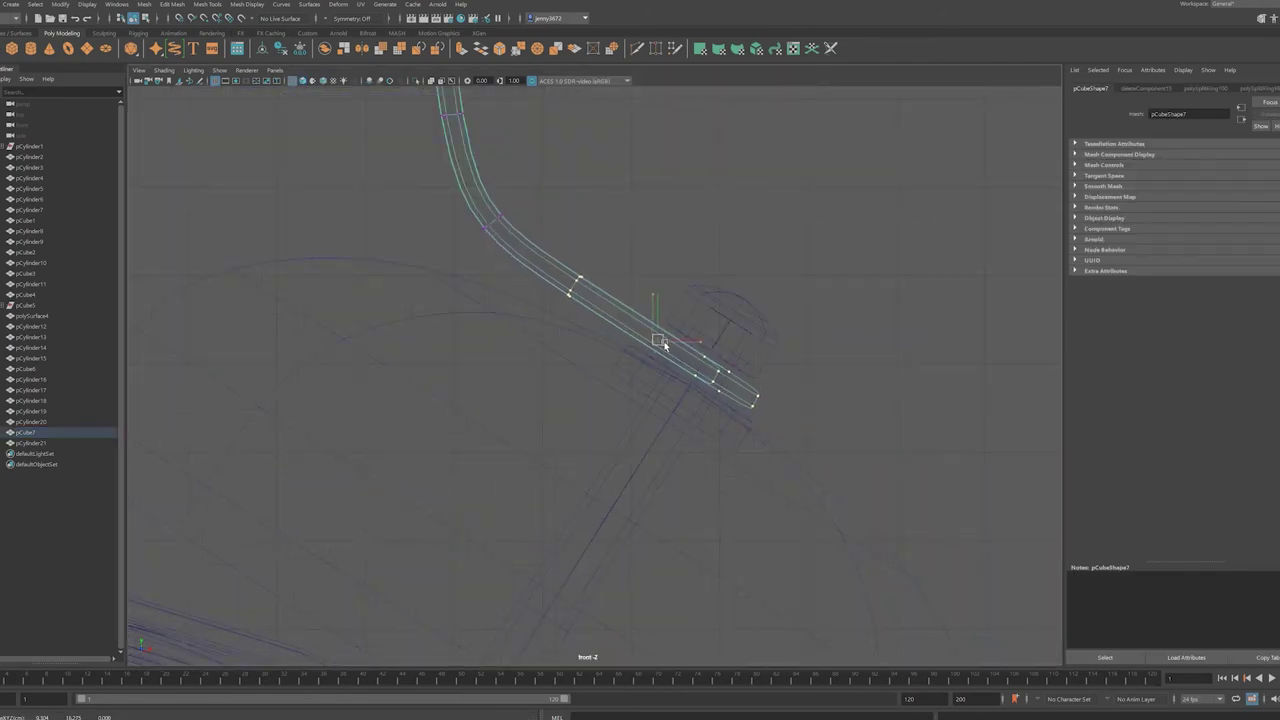
key(space)
key(space)
scroll(722, 463, up, 2)
scroll(722, 463, up, 2)
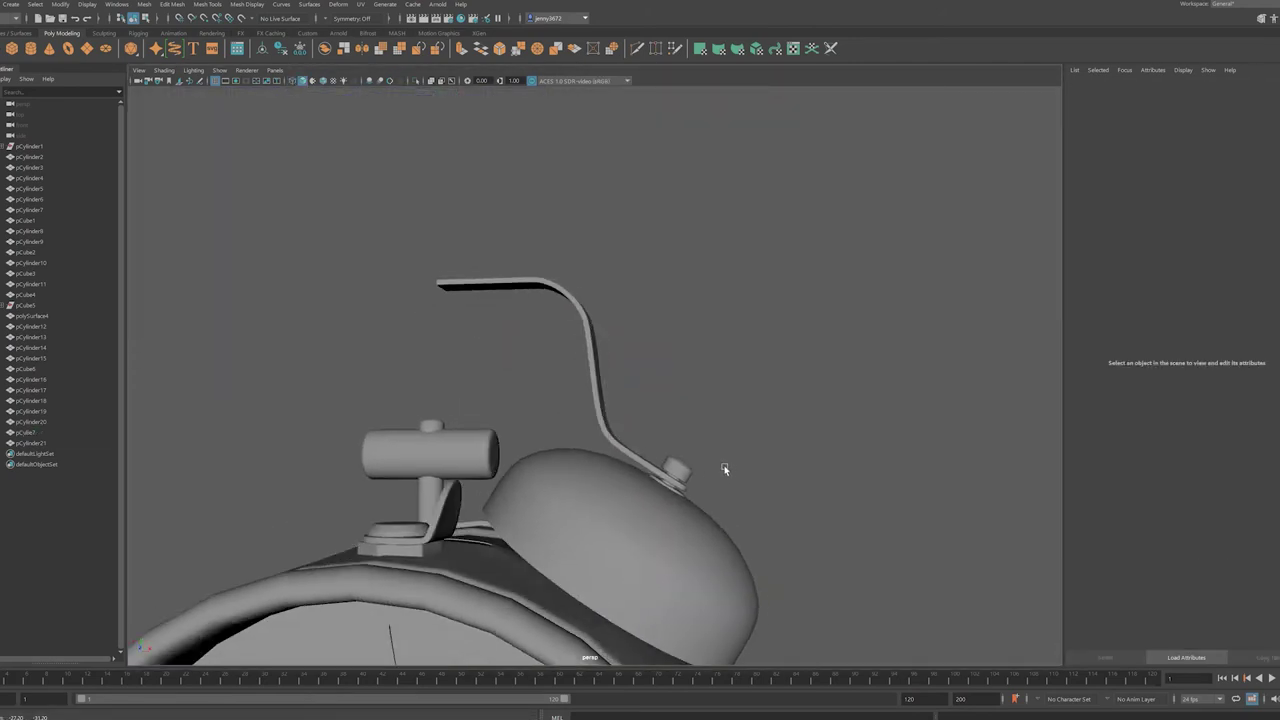
click(590, 332)
click(155, 9)
- Select the handle's end vertices in front view, then return to object selection
key(F9)
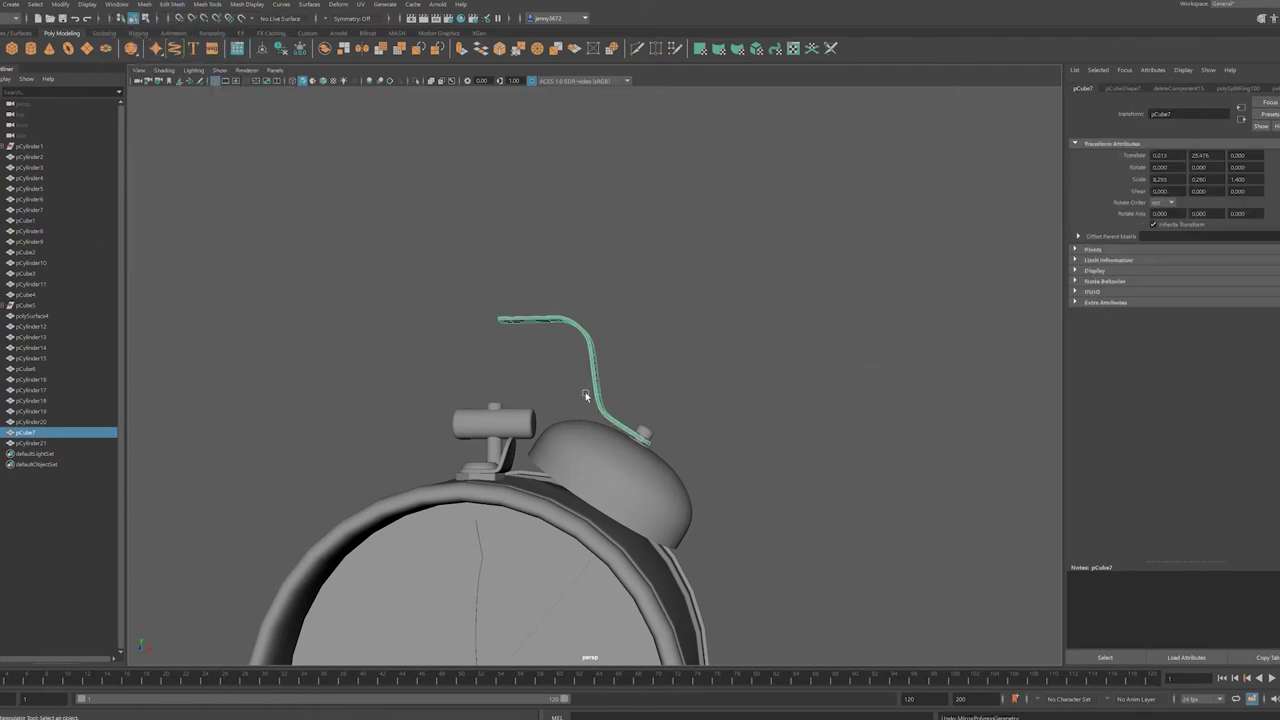
key(space)
key(space)
drag(500, 289, 404, 358)
key(F8)
key(space)
key(space)
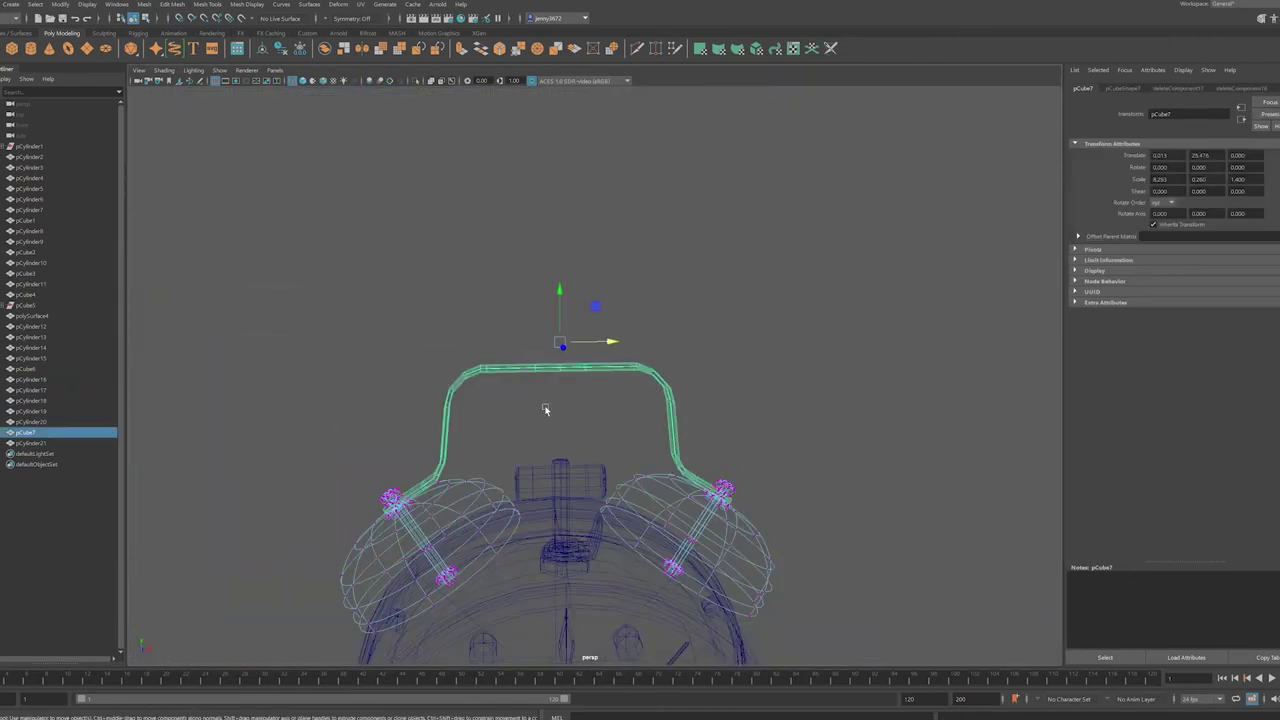
- Turn shaded display back on and view the whole clock from the front
key(5)
mouse_move(549, 397)
alt+mouse_down()
mouse_move(562, 395)
mouse_move(549, 353)
alt+mouse_up()
scroll(562, 395, down, 3)
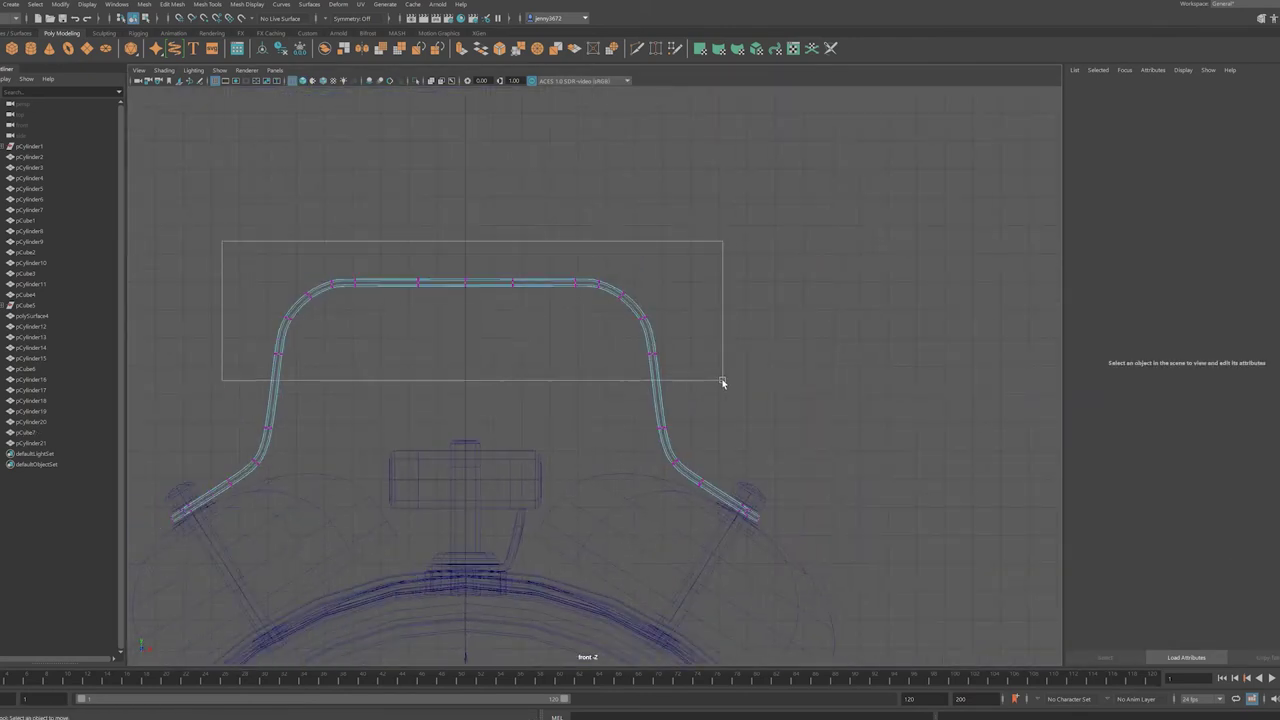
scroll(667, 432, up, 3)
mouse_move(667, 432)
alt+mouse_down()
mouse_move(414, 420)
mouse_move(711, 419)
mouse_move(675, 417)
alt+mouse_up()
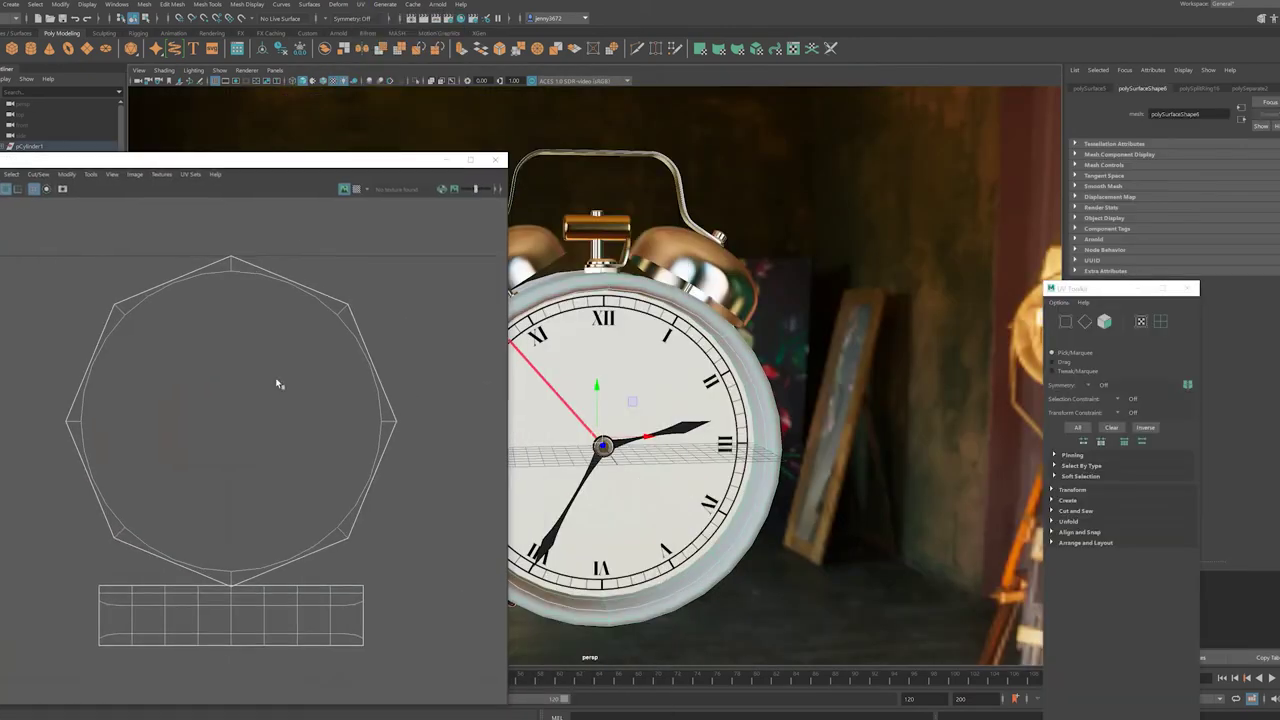
- Select the ring's edge loops, then sew and unfold its UVs into one flat shell
click(1099, 549)
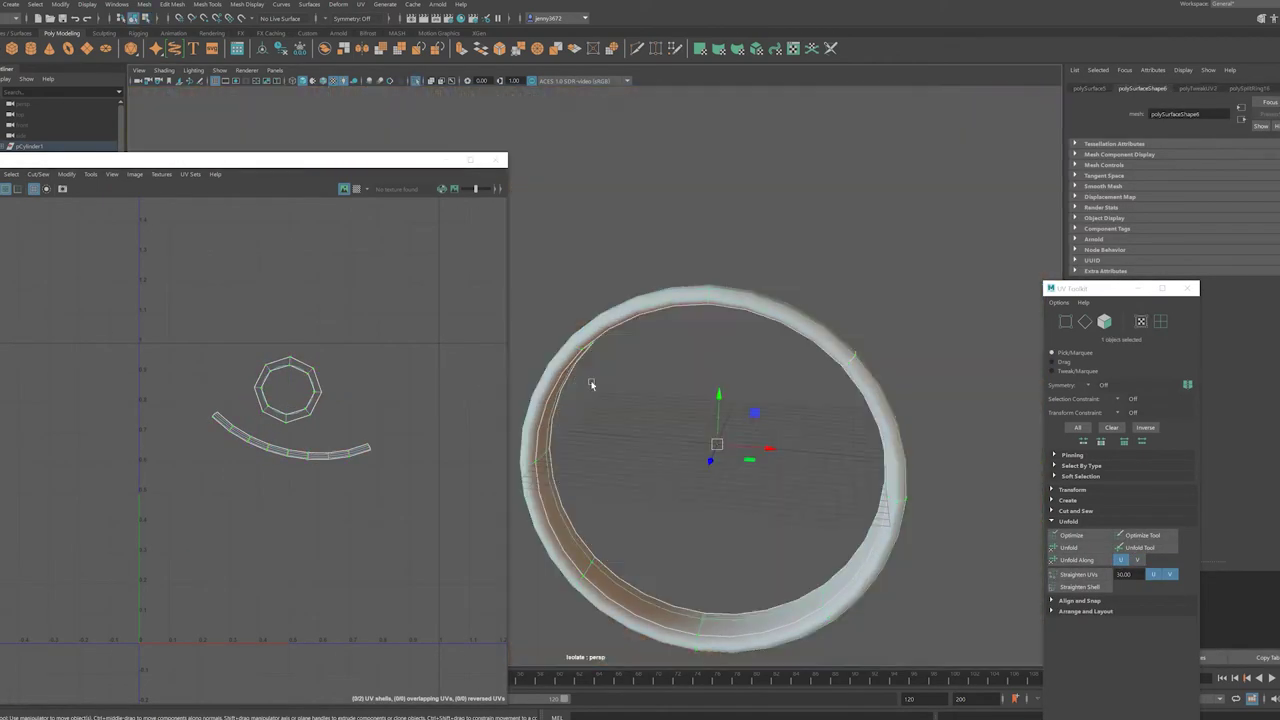
alt+drag(731, 410, 794, 471)
scroll(794, 471, up, 5)
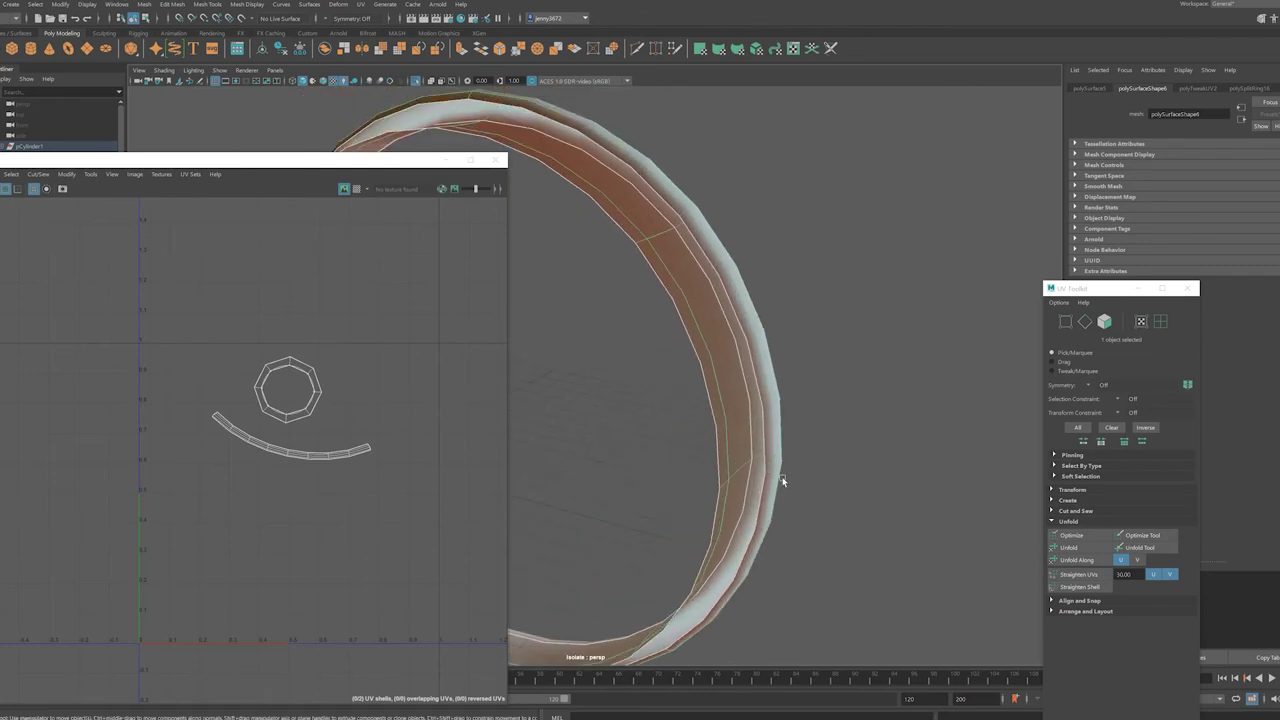
key(F10)
double_click(743, 390)
mouse_move(743, 390)
alt+mouse_down()
mouse_move(754, 434)
mouse_move(674, 403)
mouse_move(752, 607)
alt+mouse_up()
click(752, 607)
alt+drag(900, 440, 849, 463)
click(1076, 510)
click(1065, 566)
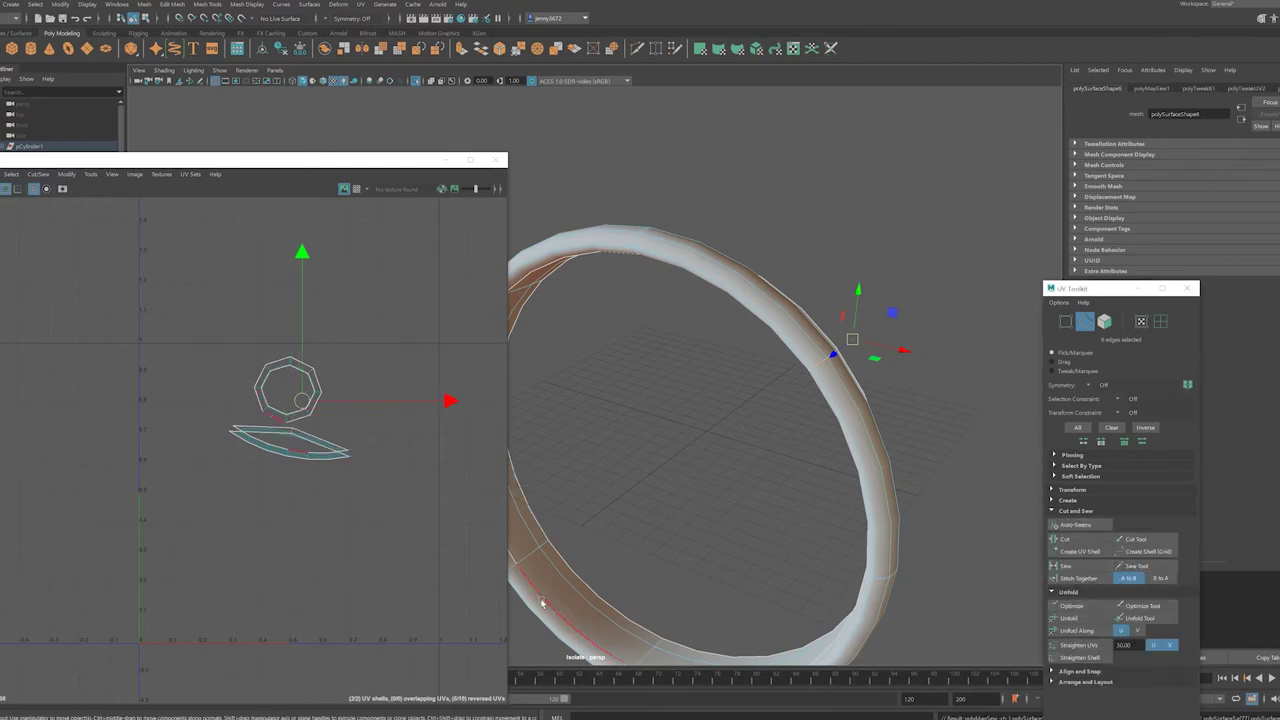
click(1068, 618)
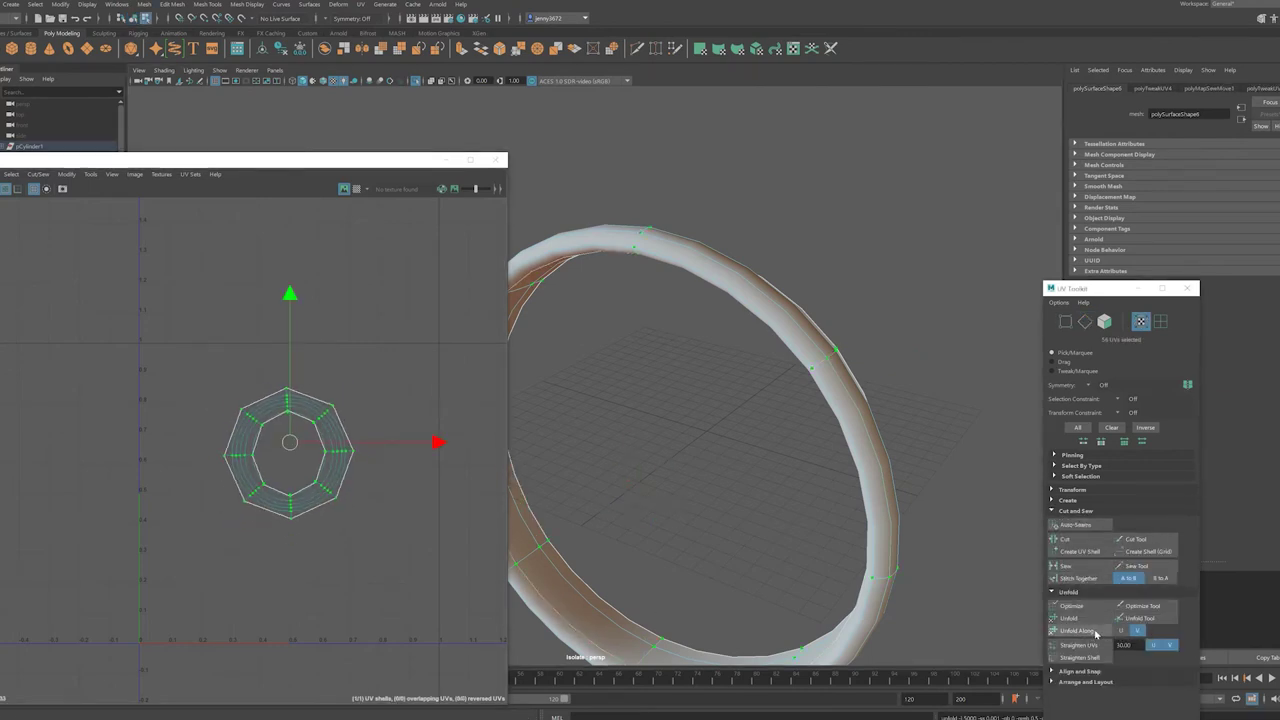
- Unfold the octagonal frame piece's UVs along U into a long strip
scroll(290, 450, up, 2)
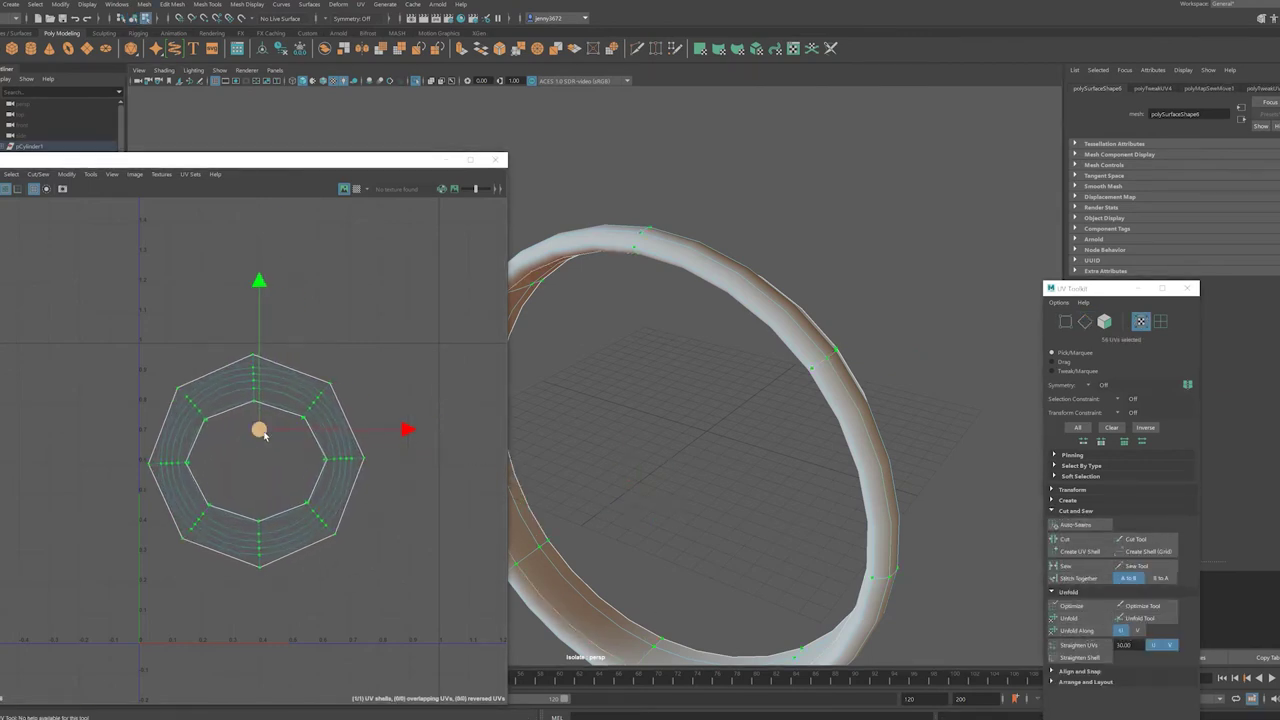
right_click(350, 390)
click(366, 401)
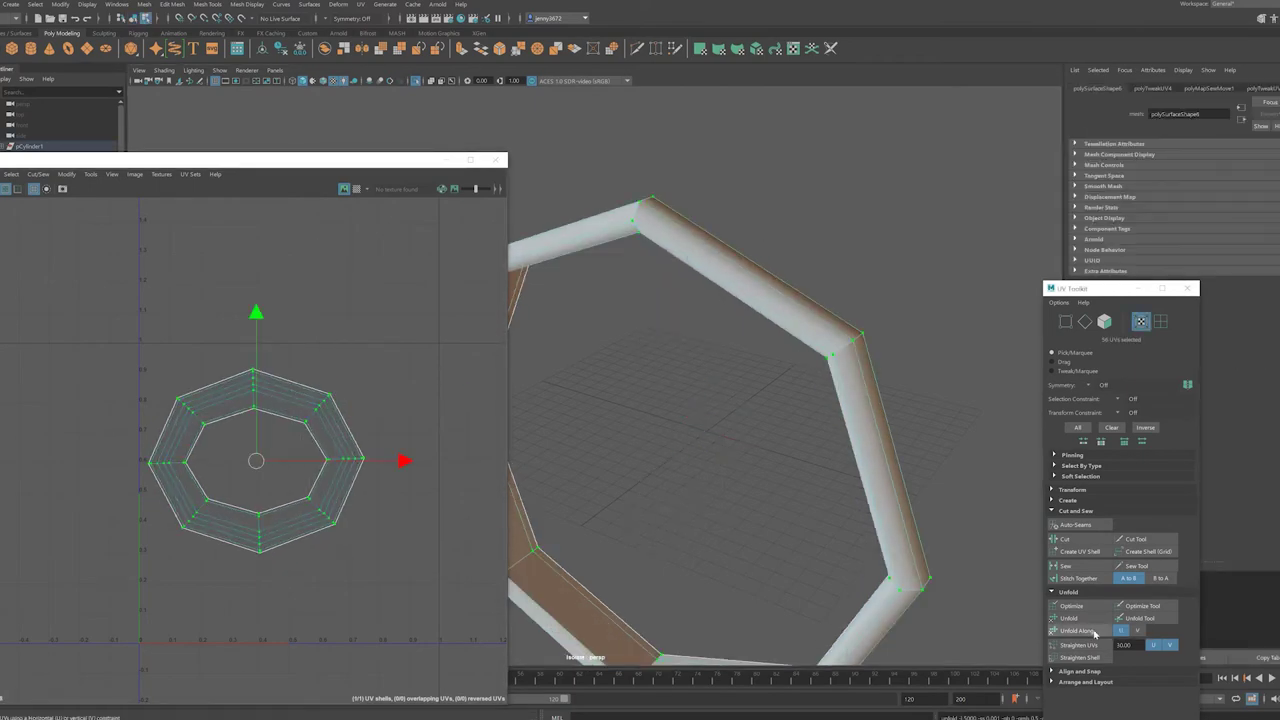
click(647, 423)
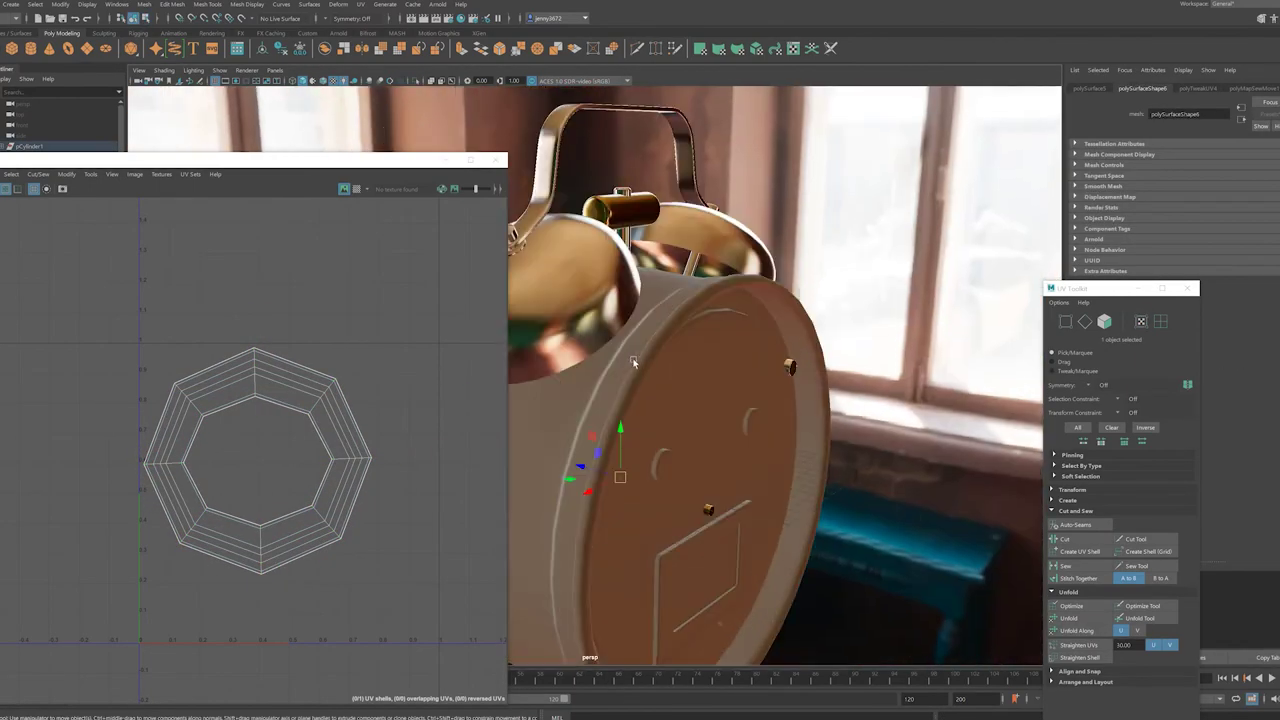
click(1130, 631)
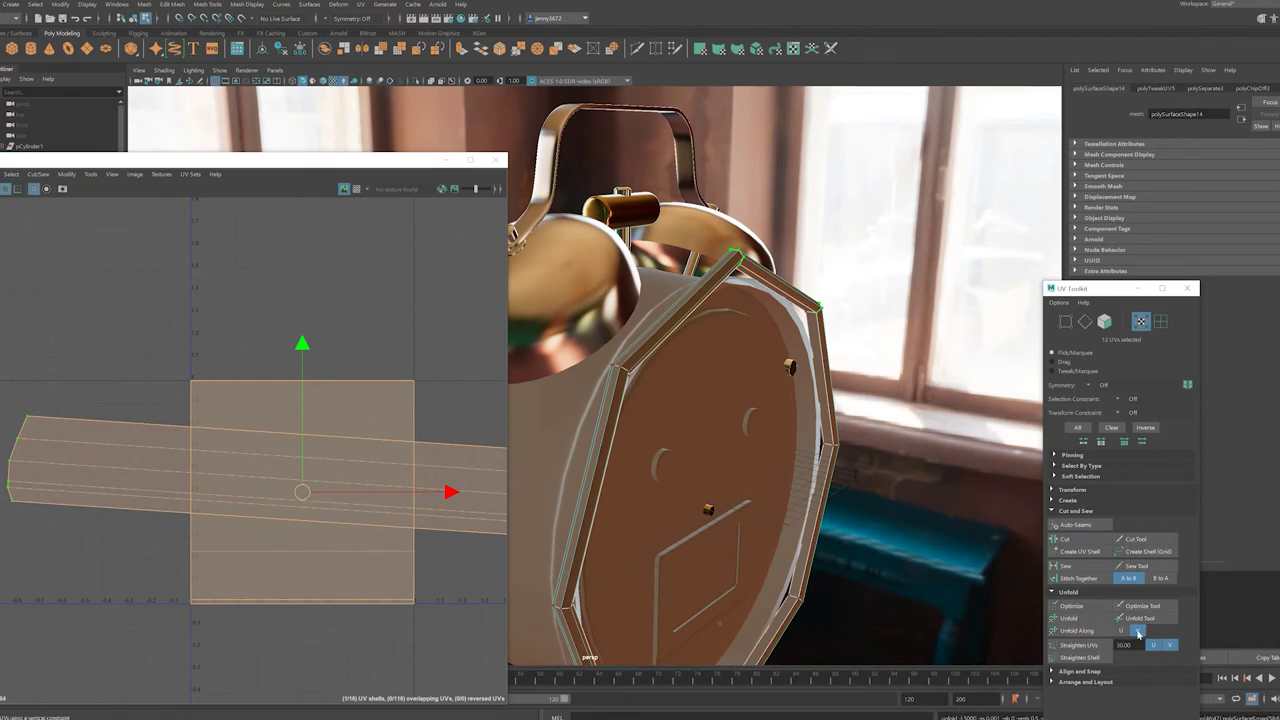
key(ctrl+1)
scroll(854, 400, up, 3)
- Stitch the frame's UVs together along its corner edge loops into one shell
scroll(700, 463, up, 3)
click(828, 240)
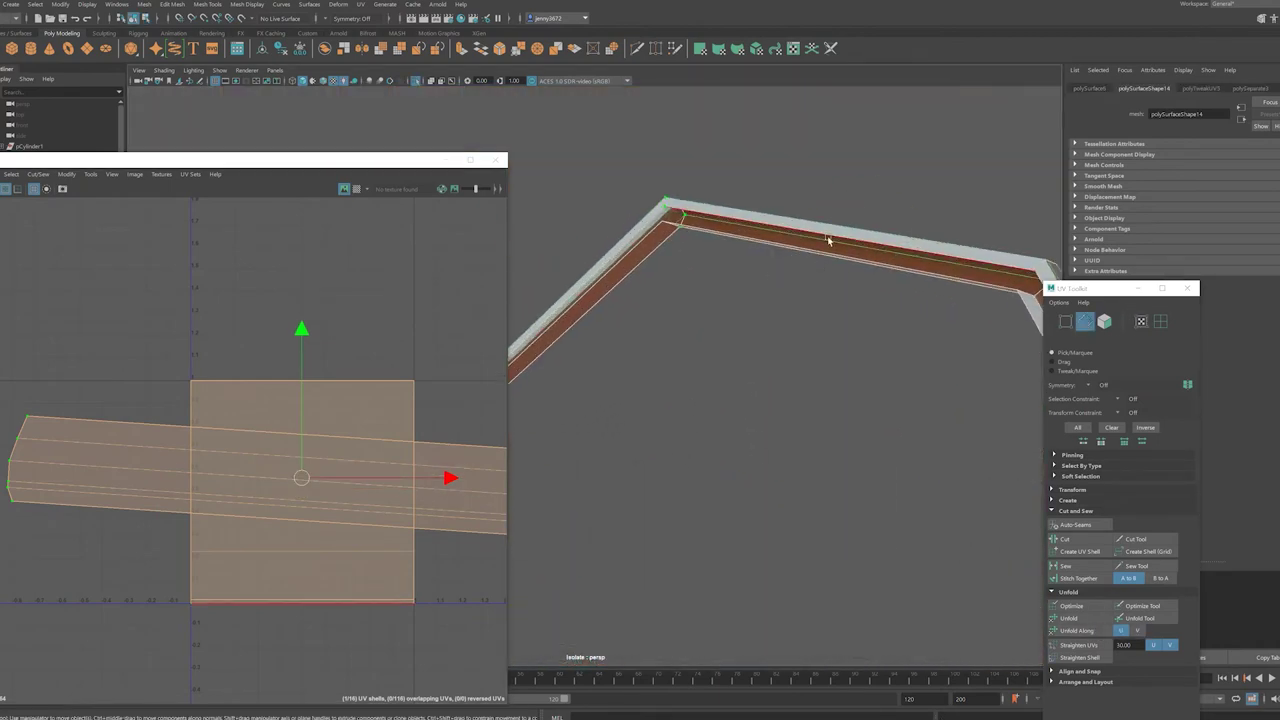
scroll(828, 240, down, 3)
double_click(830, 245)
scroll(936, 396, up, 3)
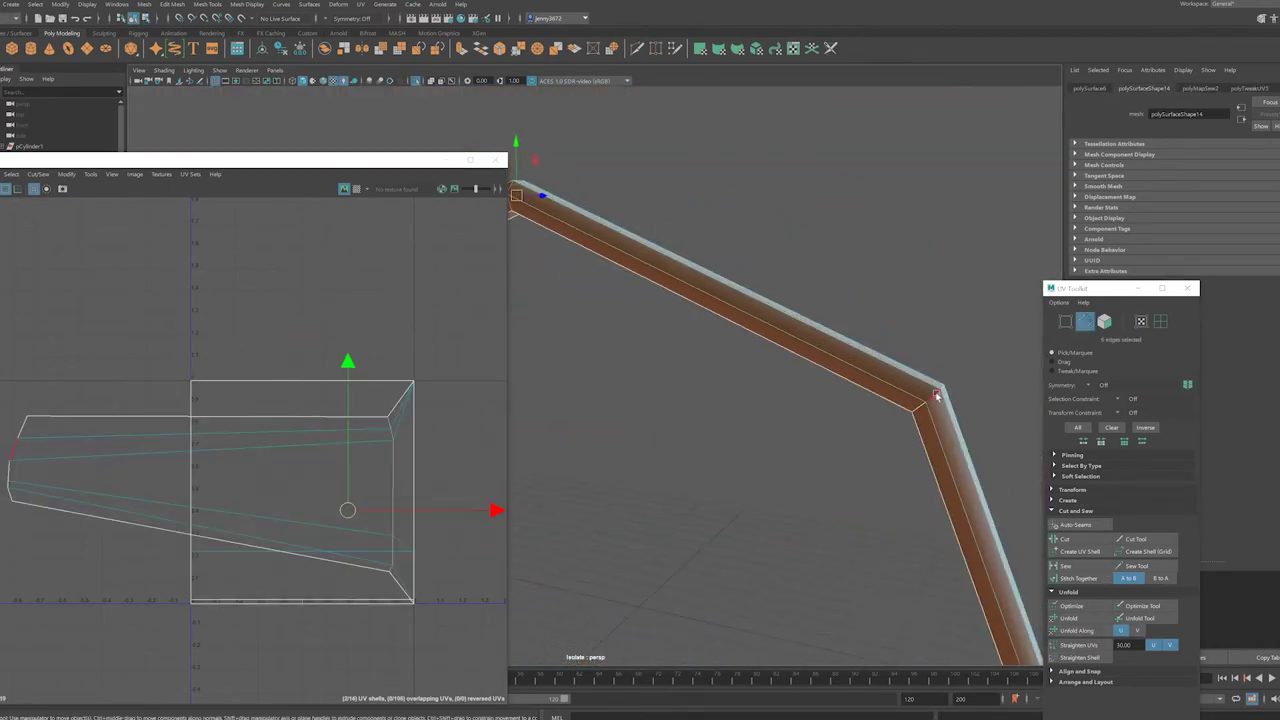
click(1066, 566)
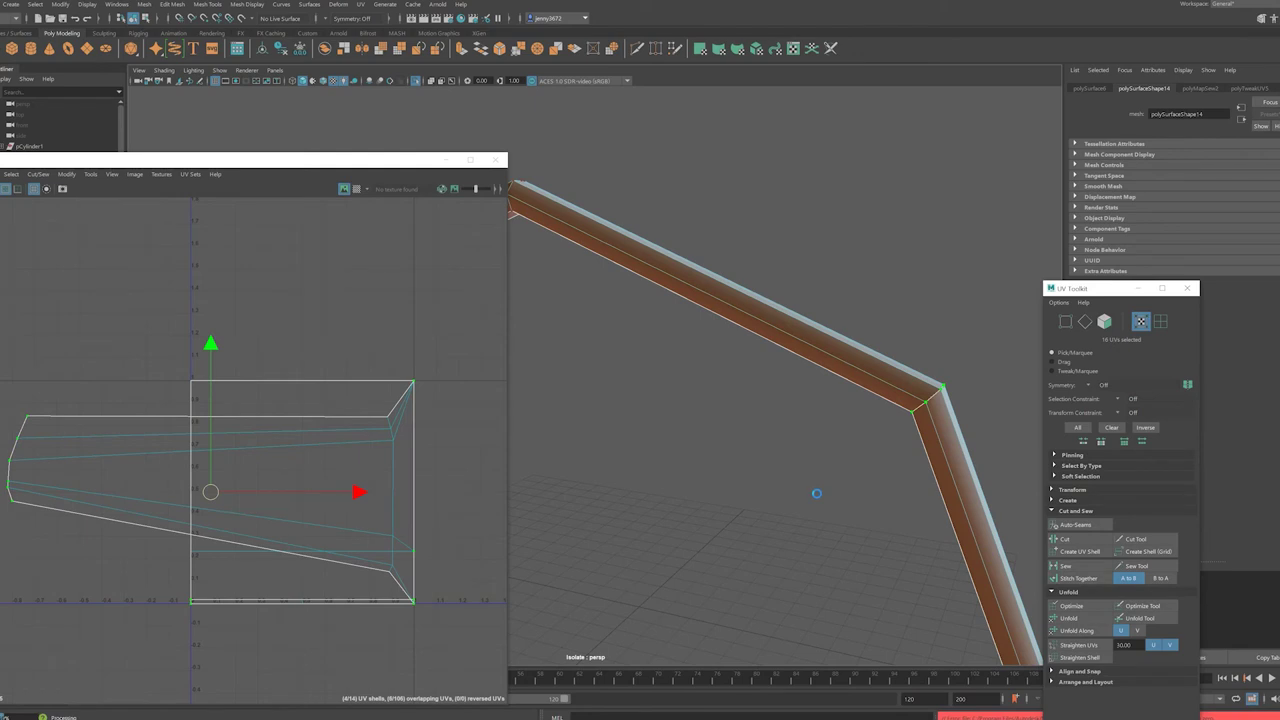
click(926, 421)
double_click(929, 397)
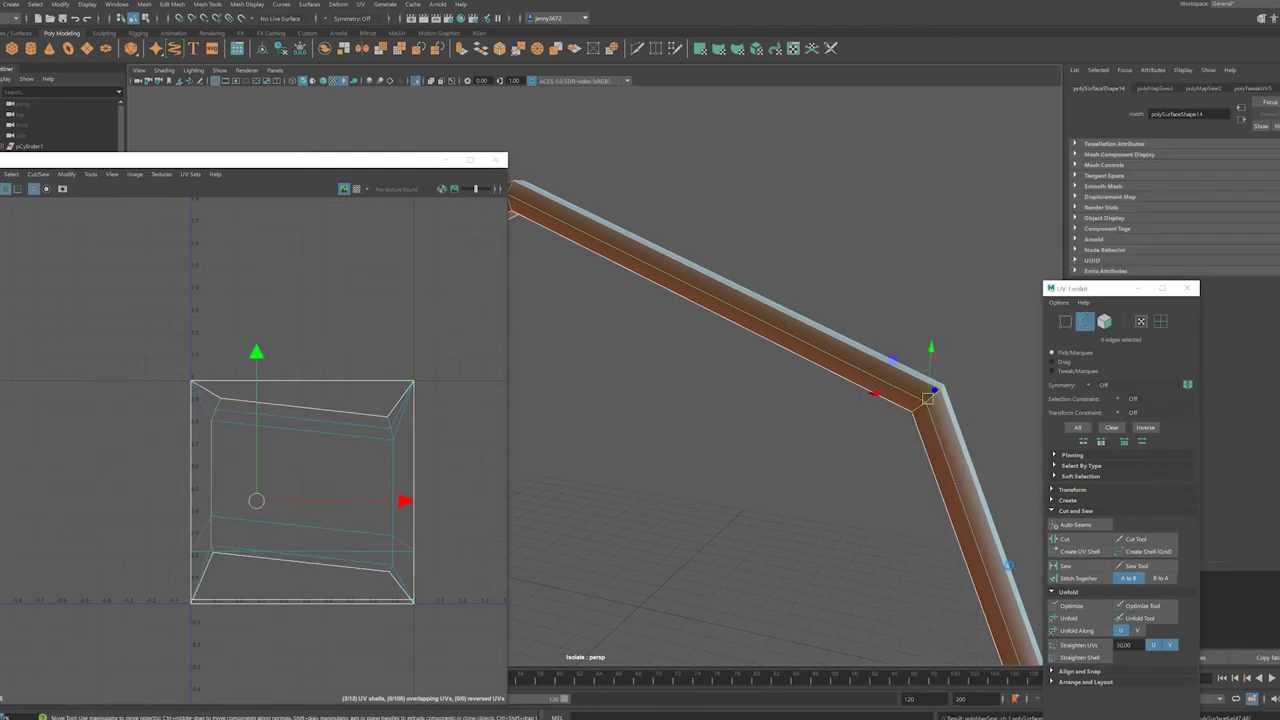
mouse_move(876, 505)
alt+mouse_down()
mouse_move(690, 505)
mouse_move(788, 417)
alt+mouse_up()
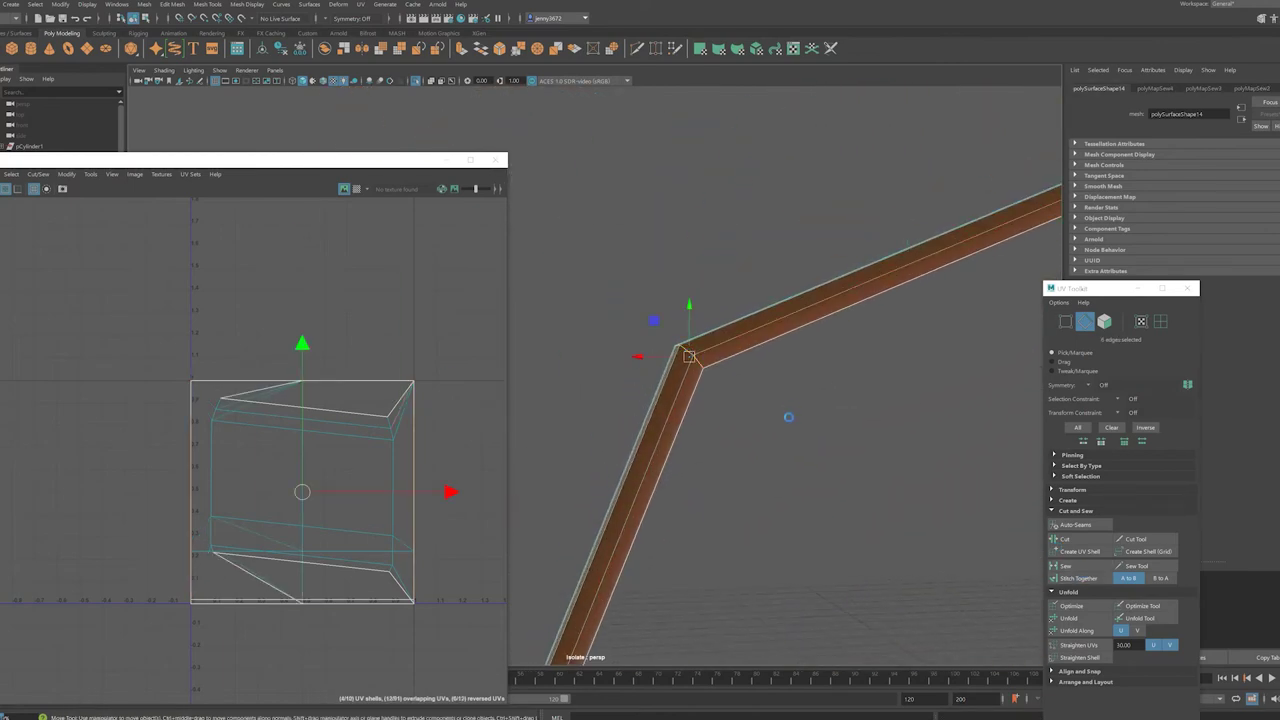
click(1087, 566)
mouse_move(737, 377)
alt+mouse_down()
mouse_move(723, 489)
mouse_move(834, 549)
mouse_move(710, 522)
mouse_move(600, 371)
mouse_move(660, 430)
mouse_move(717, 457)
mouse_move(750, 528)
mouse_move(886, 386)
mouse_move(885, 350)
mouse_move(677, 371)
alt+mouse_up()
- Unfold the frame shell into an octagonal ring and scale it within 0–1 UV space
ctrl+right_drag(300, 457, 300, 520)
click(1120, 631)
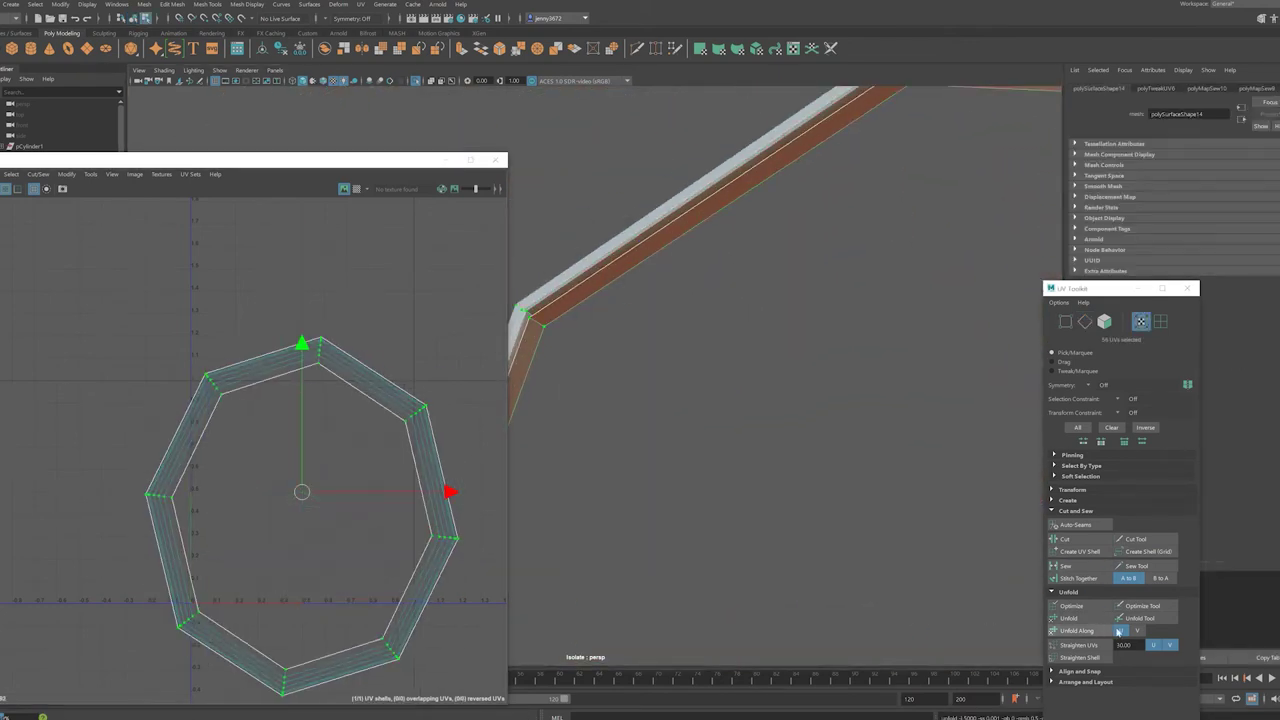
key(r)
mouse_move(302, 491)
mouse_down()
mouse_move(334, 506)
mouse_move(286, 474)
mouse_move(290, 452)
mouse_up()
key(w)
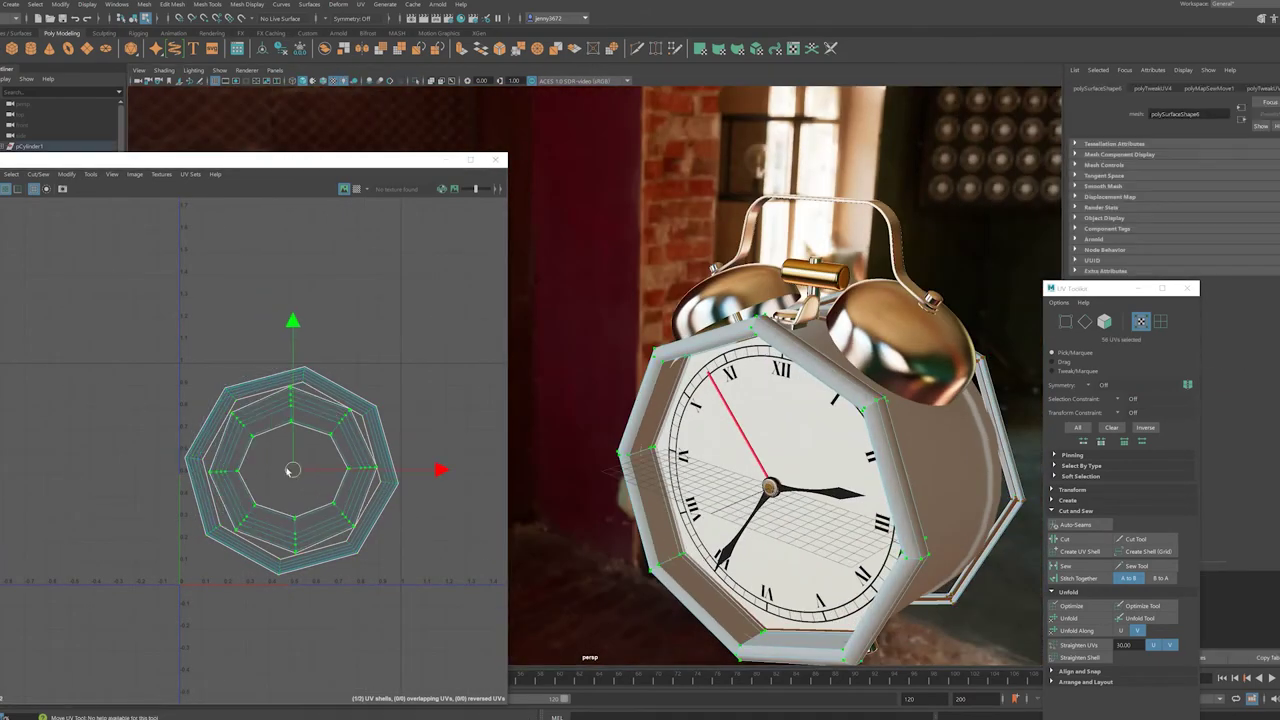
key(e)
key(w)
click(437, 528)
- Unfold the drum body's UVs into a curved strip and switch to edge selection
alt+drag(762, 613, 808, 564)
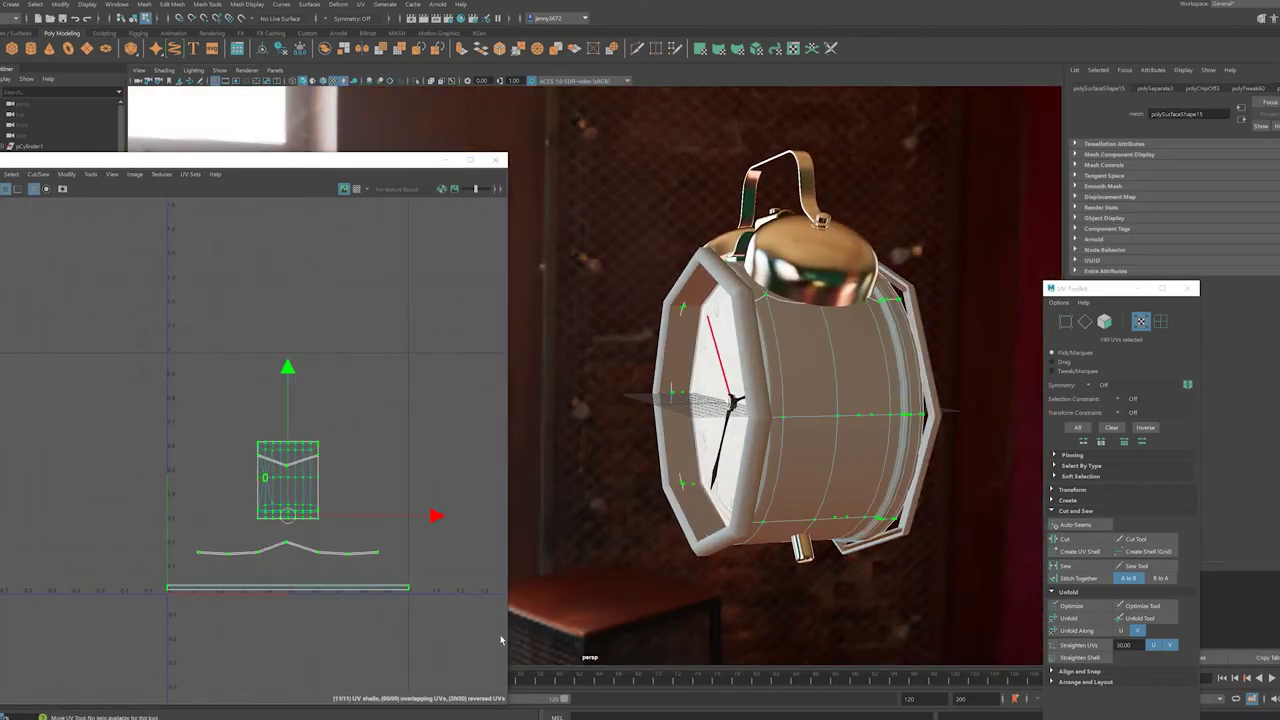
click(1093, 621)
mouse_move(846, 453)
alt+mouse_down()
mouse_move(800, 366)
mouse_move(771, 517)
alt+mouse_up()
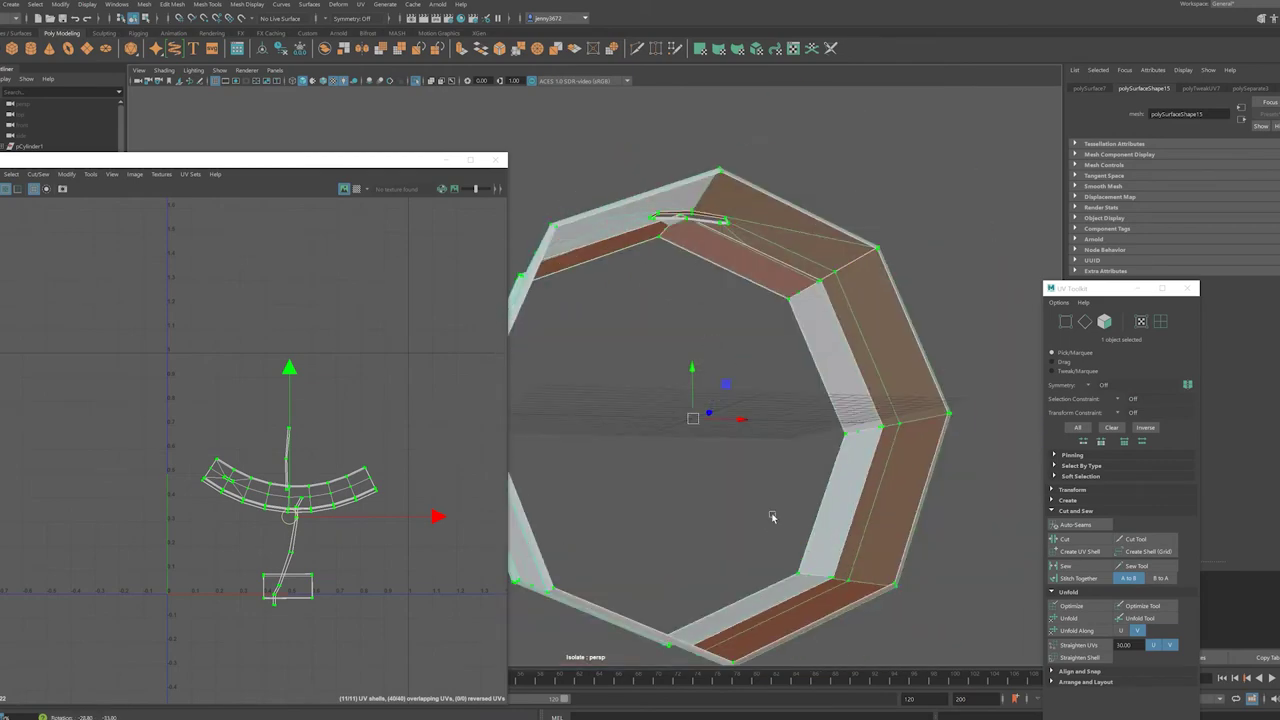
right_click(713, 396)
click(707, 380)
alt+drag(817, 471, 817, 491)
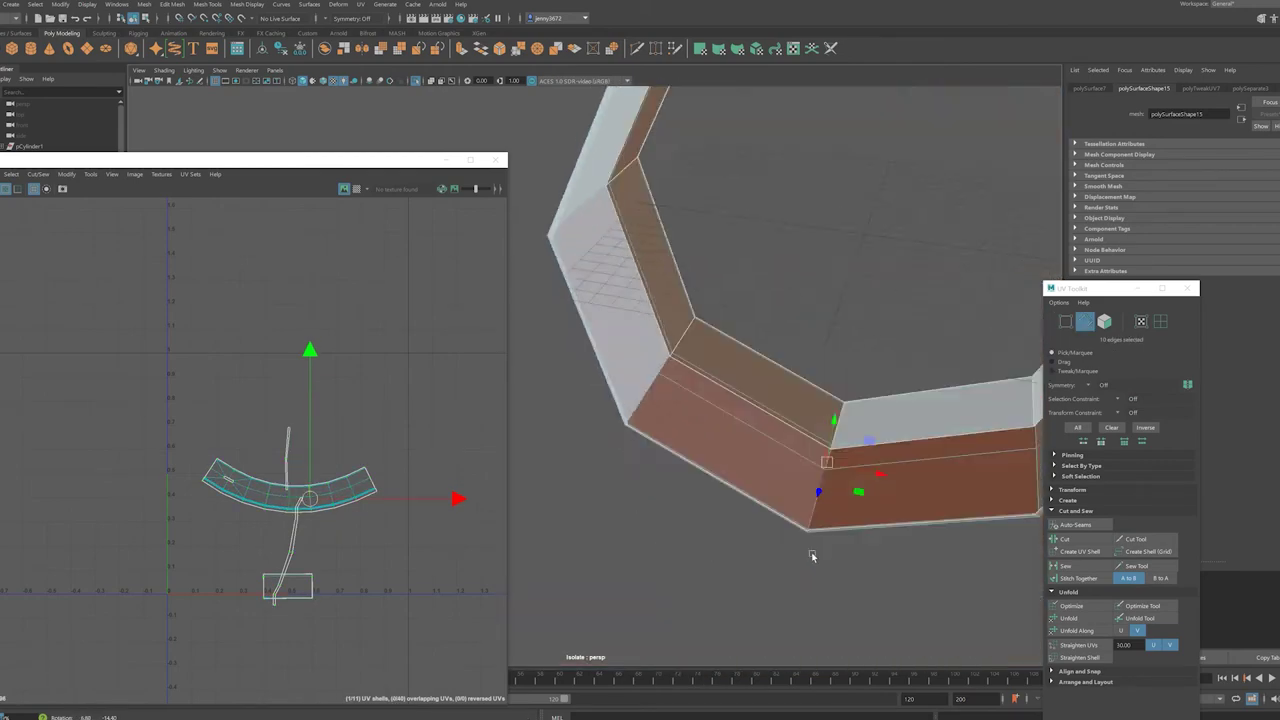
scroll(300, 505, up, 2)
scroll(294, 571, up, 2)
scroll(294, 571, up, 2)
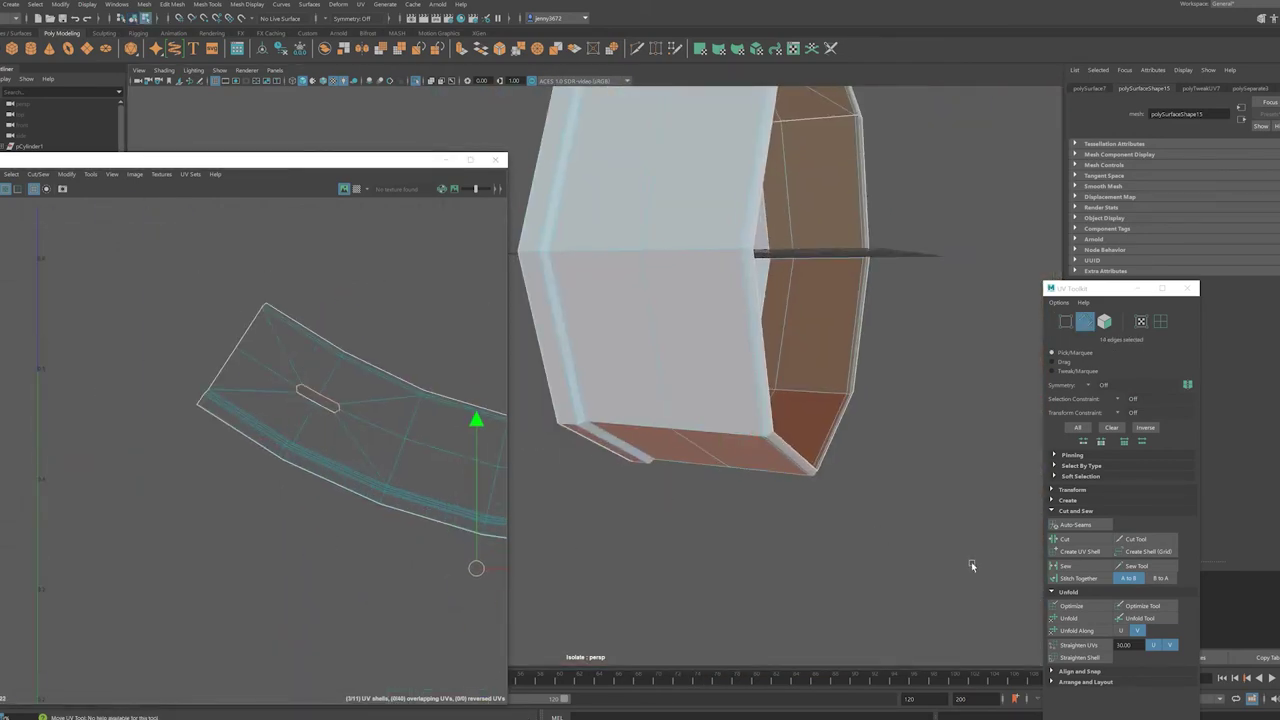
- Stitch the selected edges' UVs together, then undo the stitch
click(1078, 579)
scroll(333, 505, up, 2)
scroll(380, 530, up, 2)
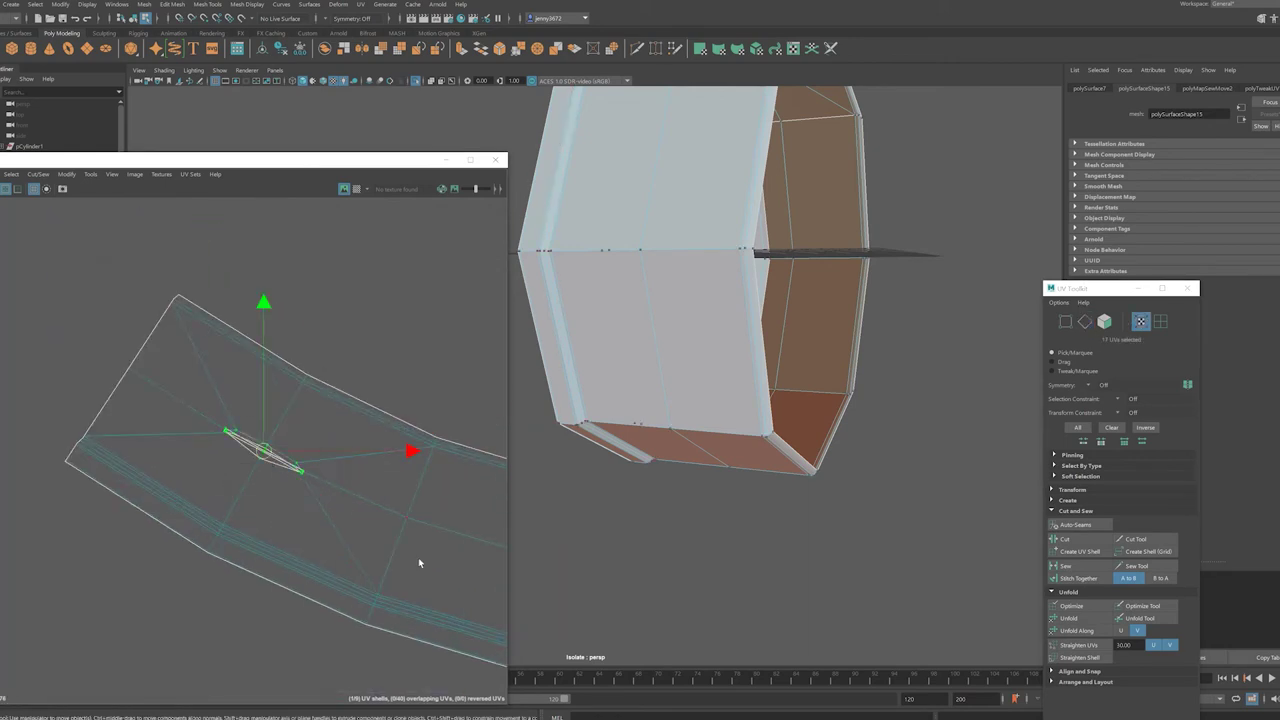
key(f)
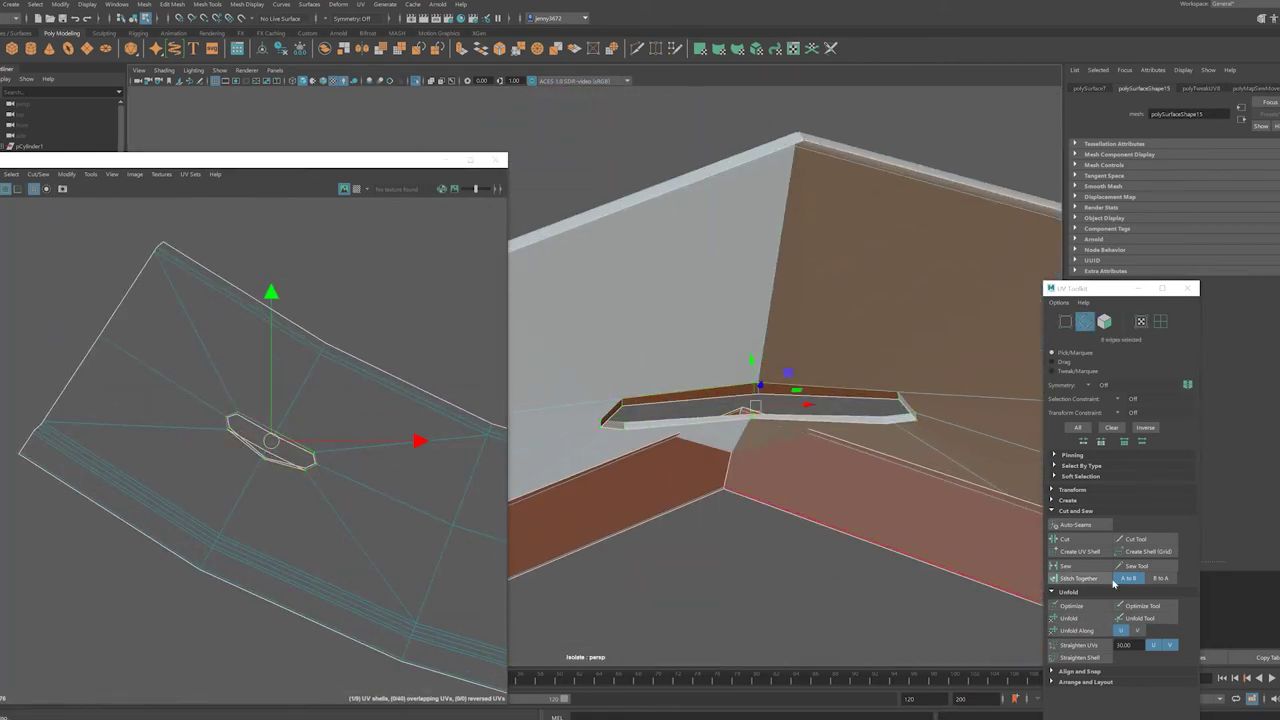
key(ctrl+z)
key(ctrl+z)
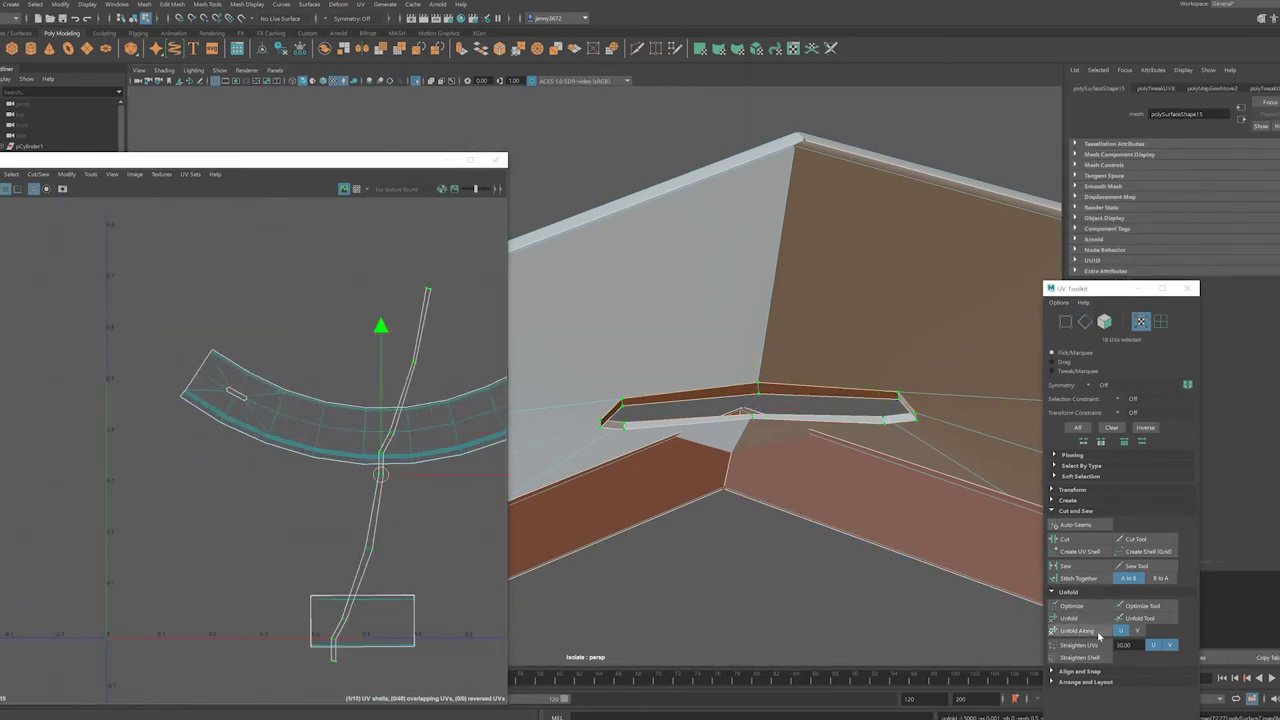
- Rotate the UV strip to lie horizontally and move the shell beneath it
drag(295, 364, 387, 479)
drag(366, 408, 375, 595)
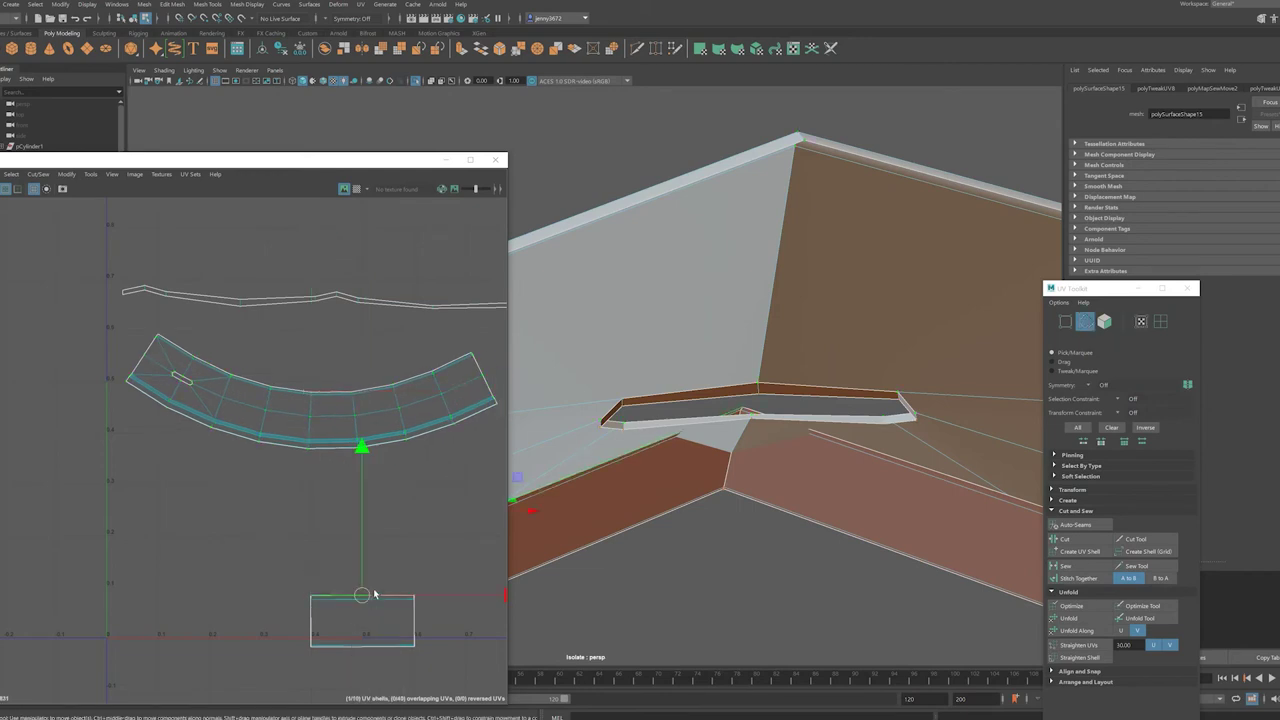
mouse_move(848, 523)
alt+mouse_down()
mouse_move(890, 472)
mouse_move(654, 329)
mouse_move(680, 349)
alt+mouse_up()
scroll(460, 580, up, 2)
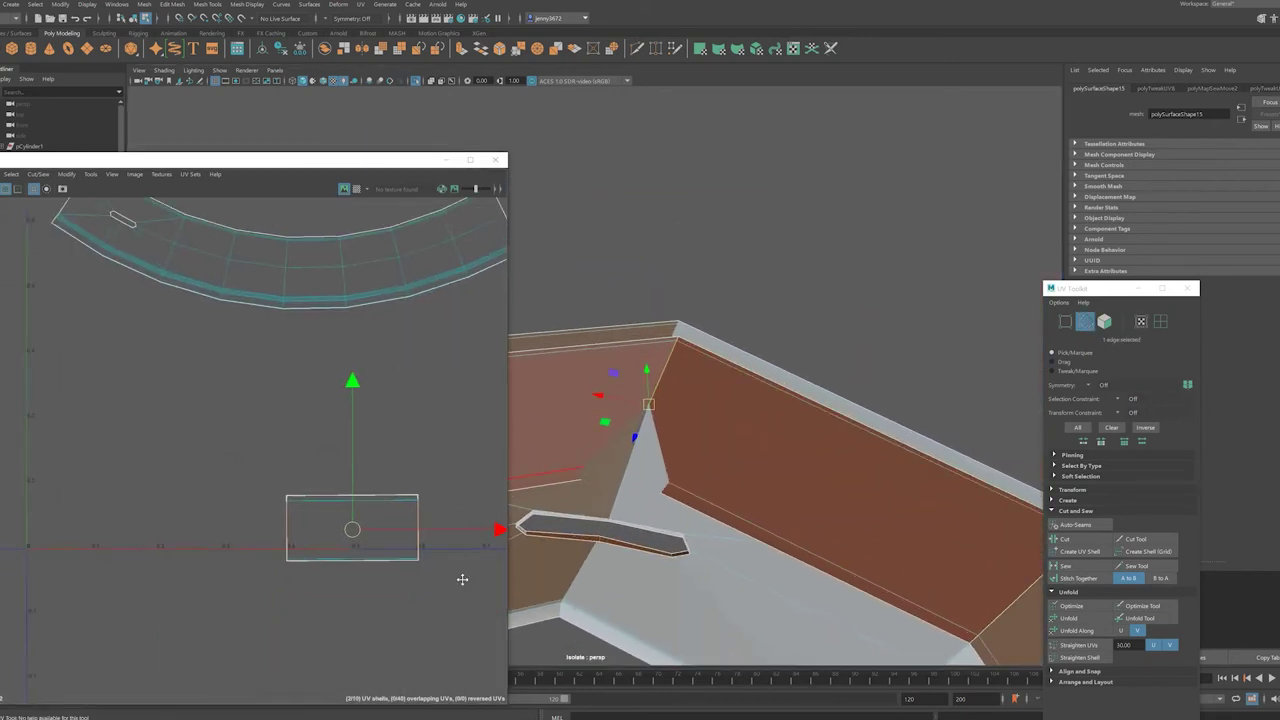
scroll(443, 545, up, 3)
mouse_move(680, 527)
alt+mouse_down()
mouse_move(700, 480)
mouse_move(757, 451)
mouse_move(700, 460)
mouse_move(662, 494)
mouse_move(755, 435)
alt+mouse_up()
- Select the ring's whole edge loop and convert it to UVs
double_click(718, 328)
key(f)
key(ctrl+F12)
alt+drag(640, 480, 794, 486)
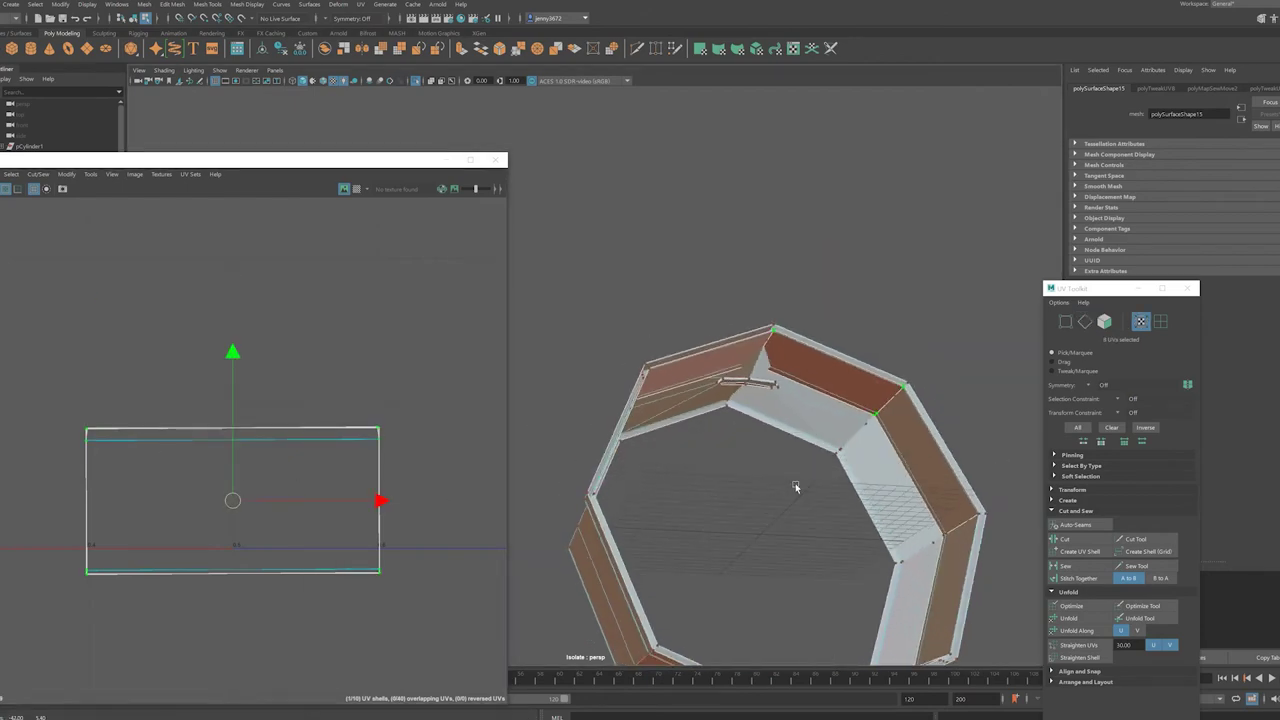
right_drag(614, 357, 640, 330)
scroll(705, 445, up, 3)
scroll(705, 445, down, 5)
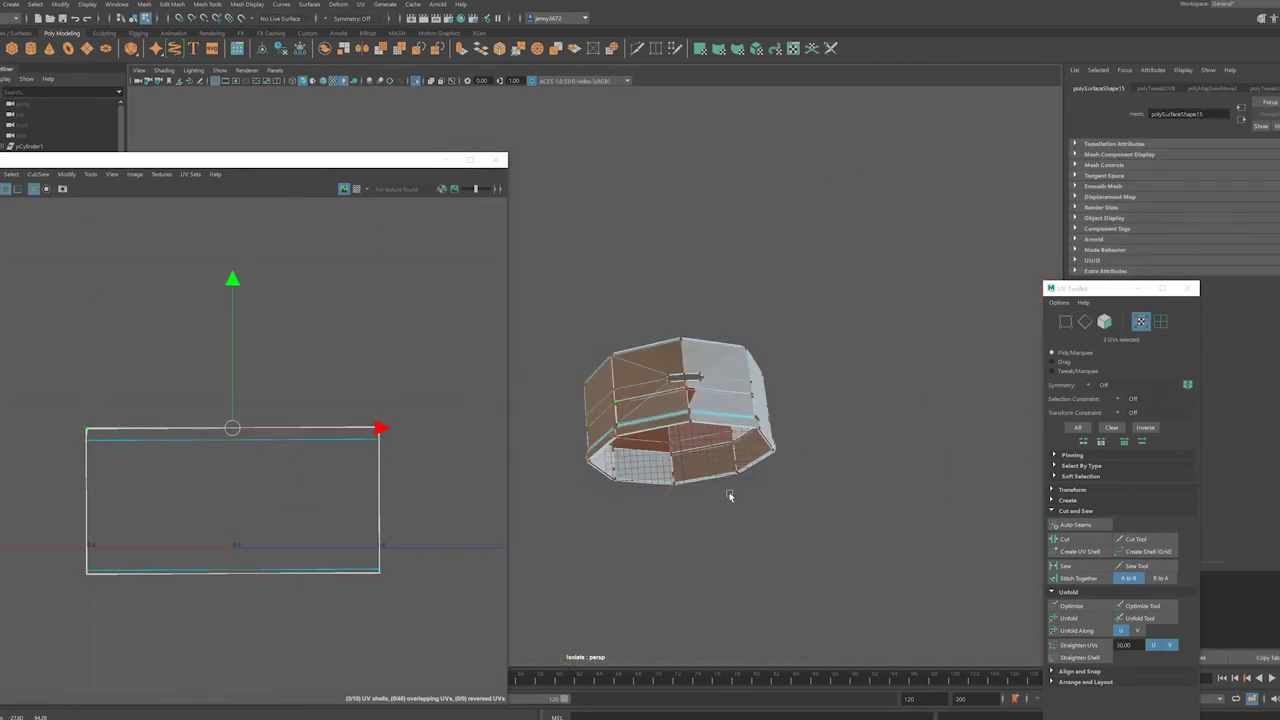
- Select UVs on the ring's bottom edge, convert them to faces and frame the strip
mouse_move(729, 491)
alt+mouse_down()
mouse_move(737, 446)
mouse_move(707, 449)
alt+mouse_up()
scroll(689, 371, up, 3)
scroll(715, 423, up, 2)
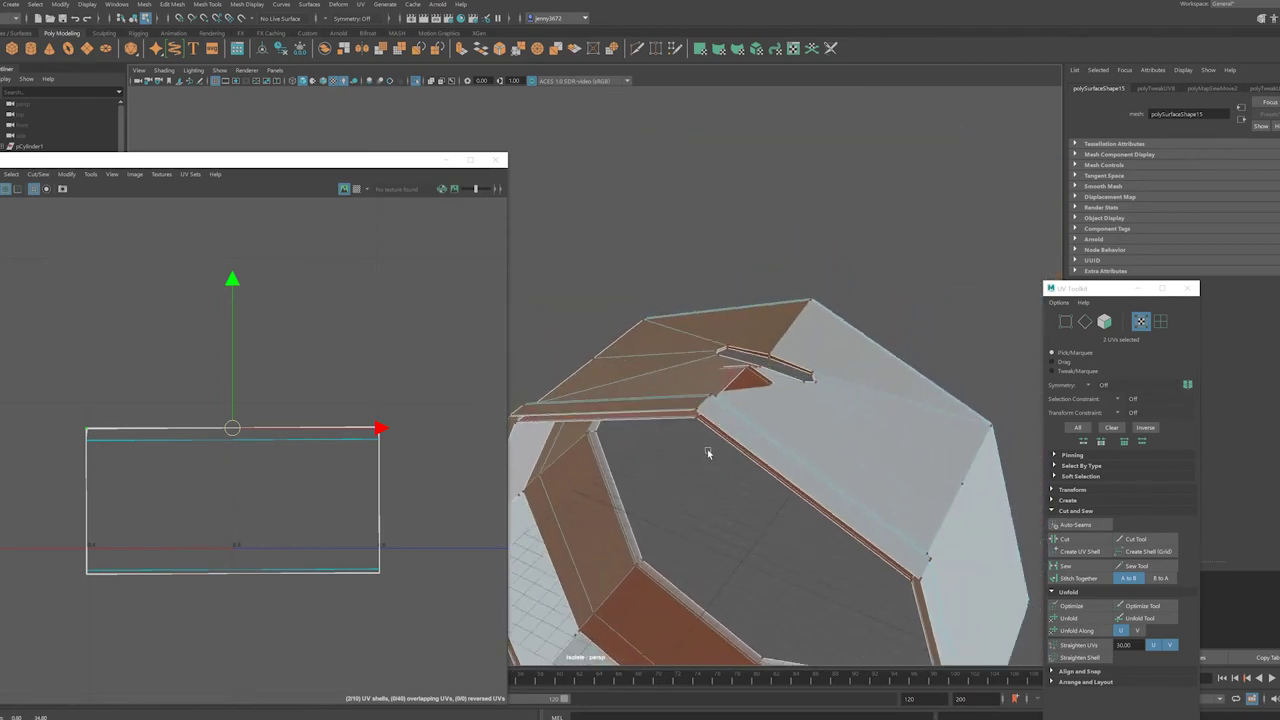
scroll(707, 449, up, 3)
click(594, 597)
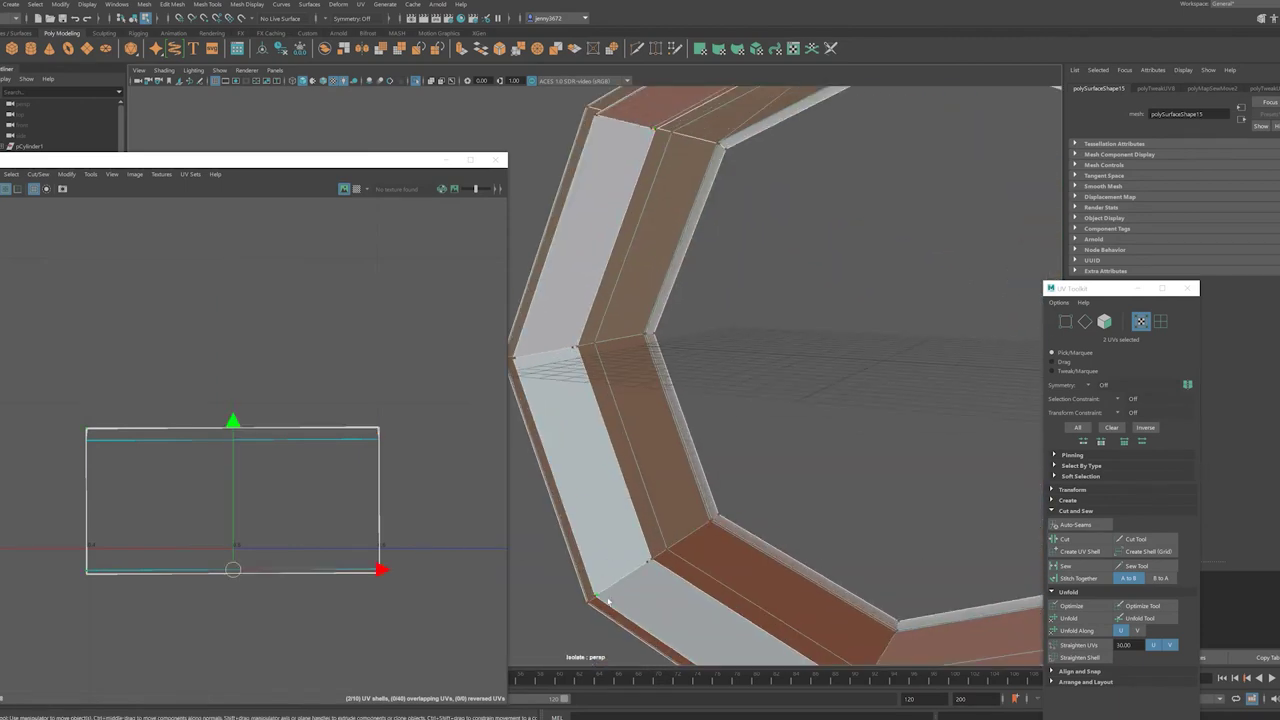
key(ctrl+F11)
scroll(489, 526, down, 2)
key(f)
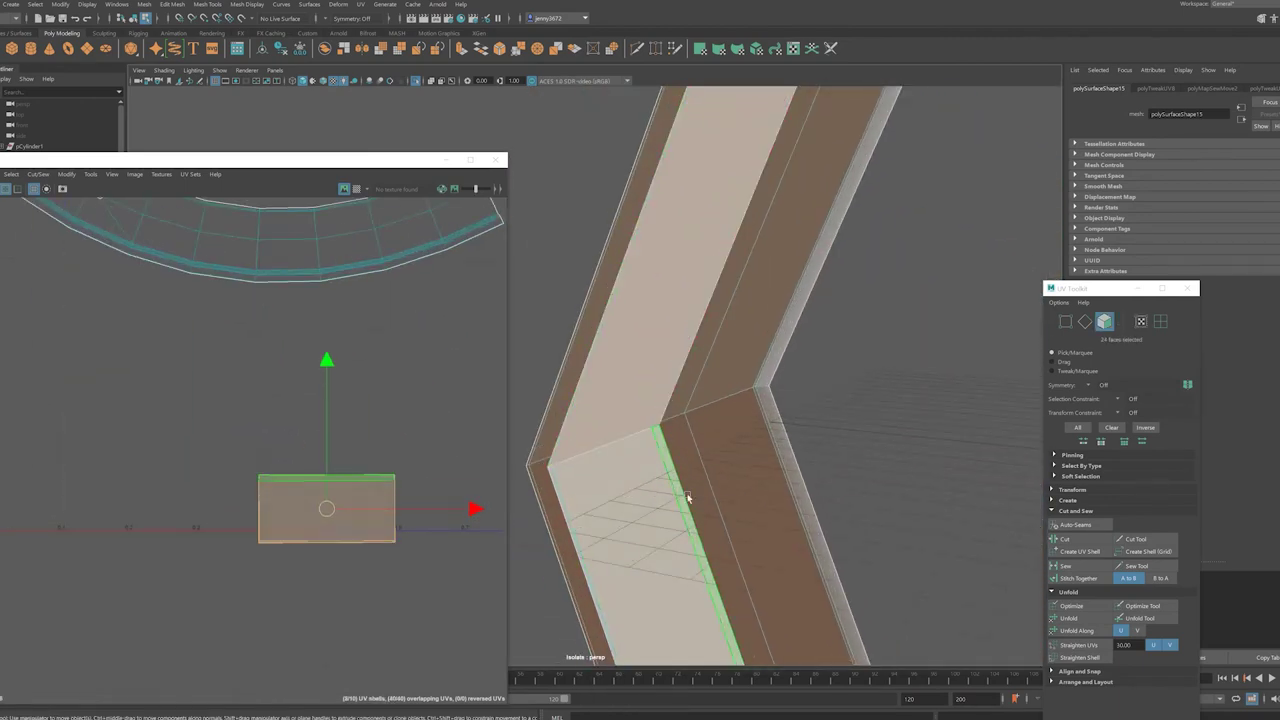
scroll(688, 497, down, 4)
alt+drag(706, 529, 700, 500)
scroll(323, 479, down, 2)
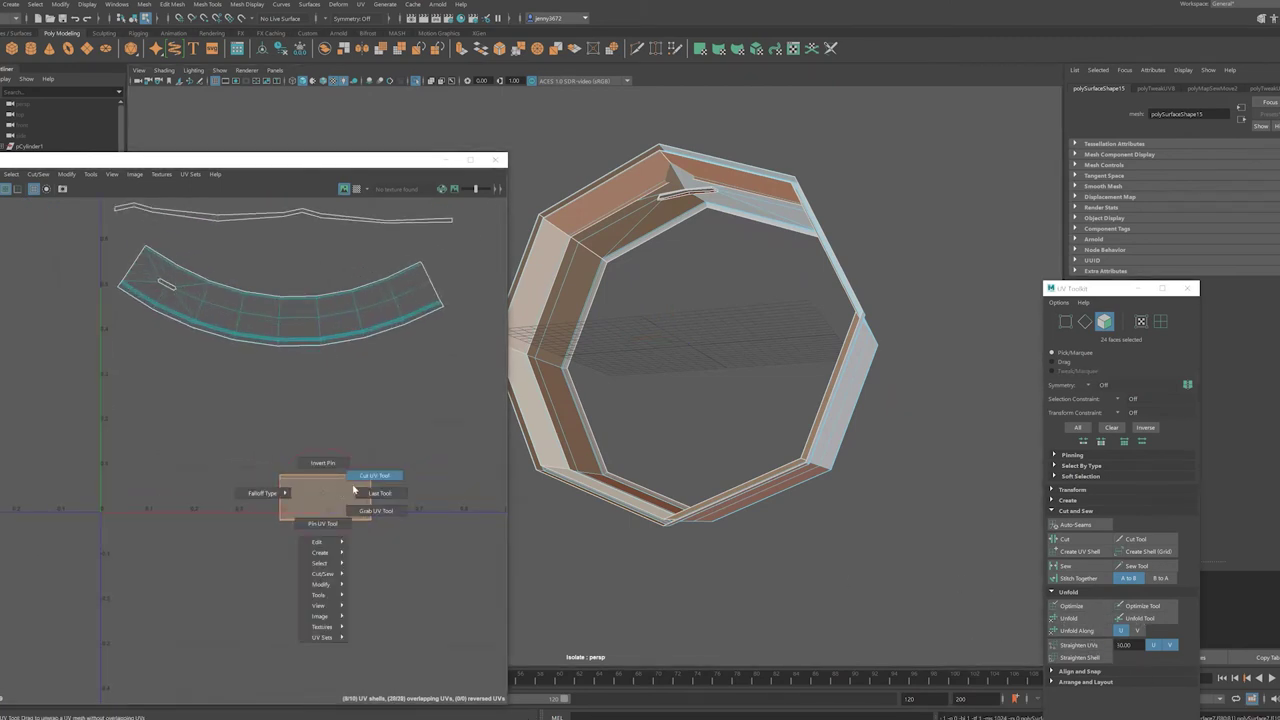
- Apply automatic UV mapping to the ring and stitch shells along a seam edge
click(361, 4)
click(385, 42)
right_drag(357, 300, 360, 258)
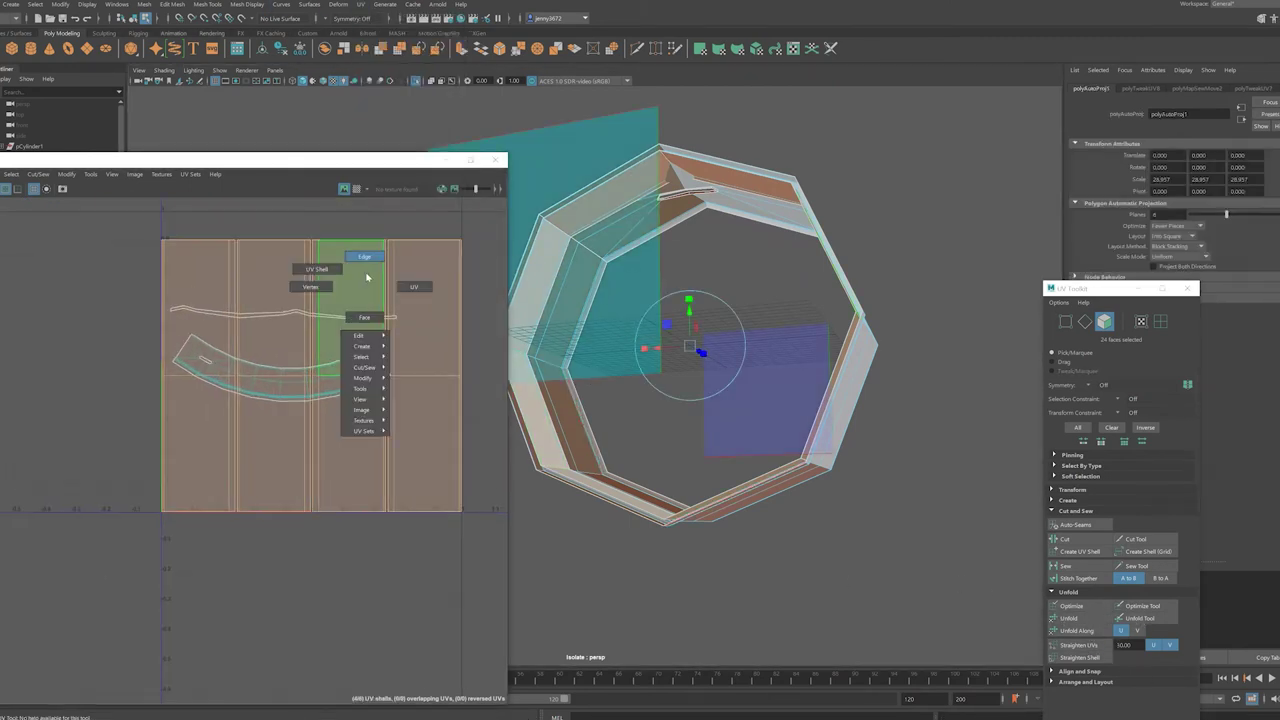
scroll(364, 318, up, 2)
click(411, 321)
click(1081, 580)
- Join the small border edge and rotate the long strip to lie horizontal
click(437, 372)
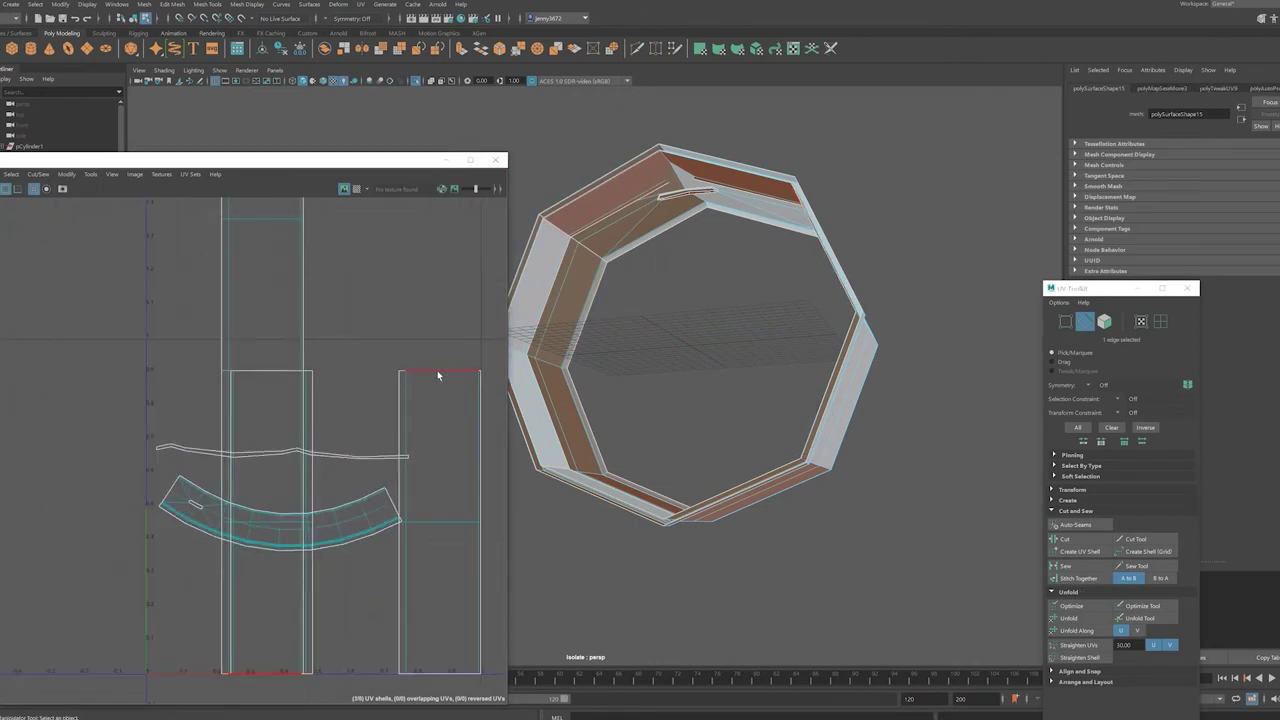
scroll(265, 380, up, 3)
click(184, 365)
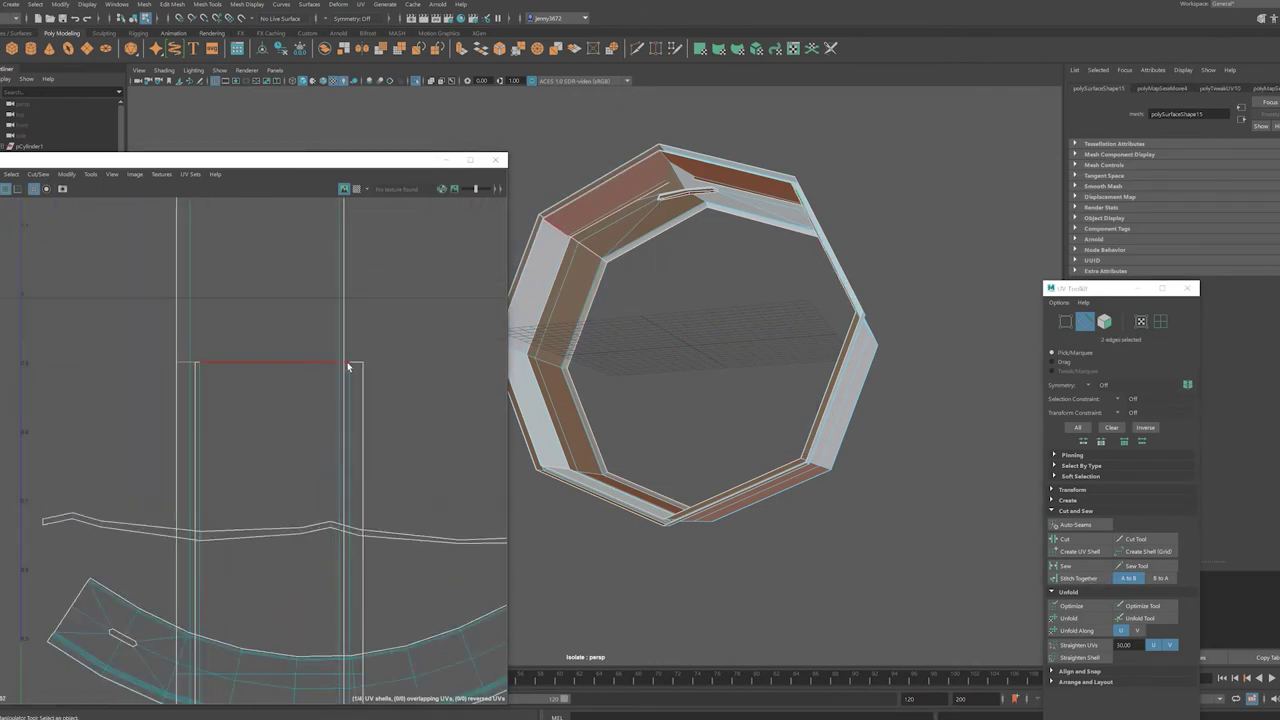
key(w)
scroll(348, 367, down, 2)
click(259, 354)
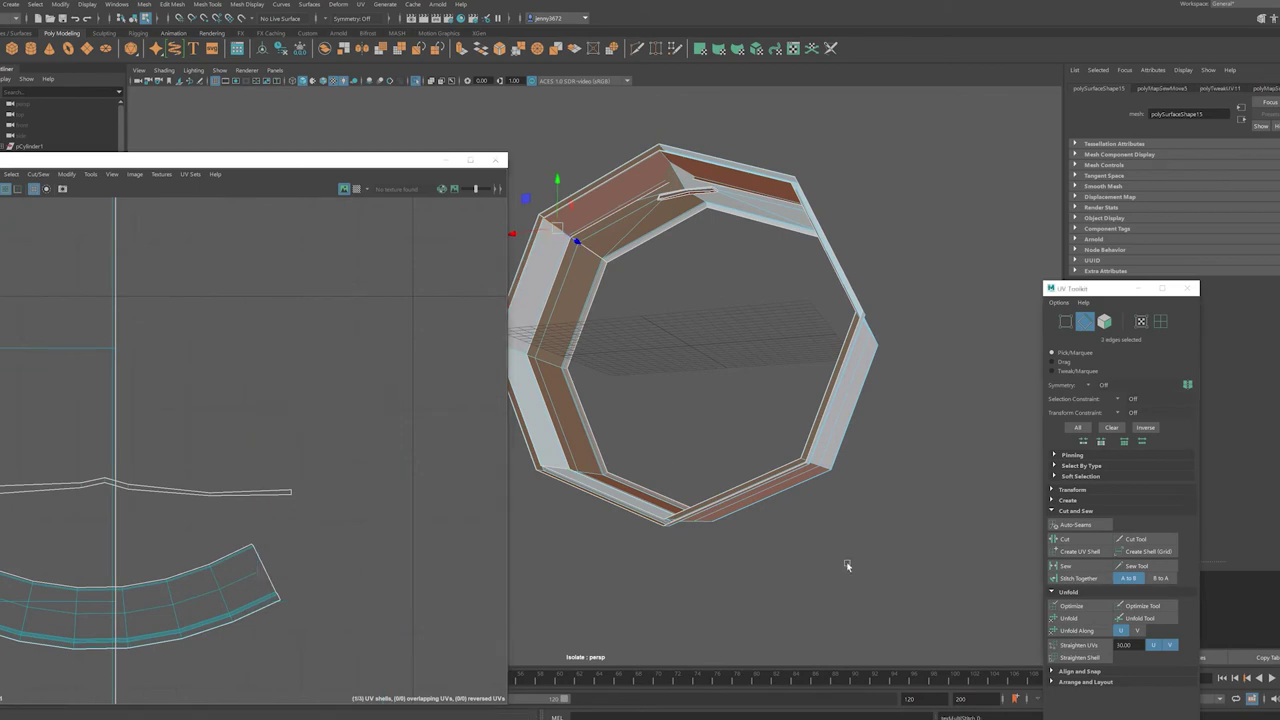
right_click(261, 406)
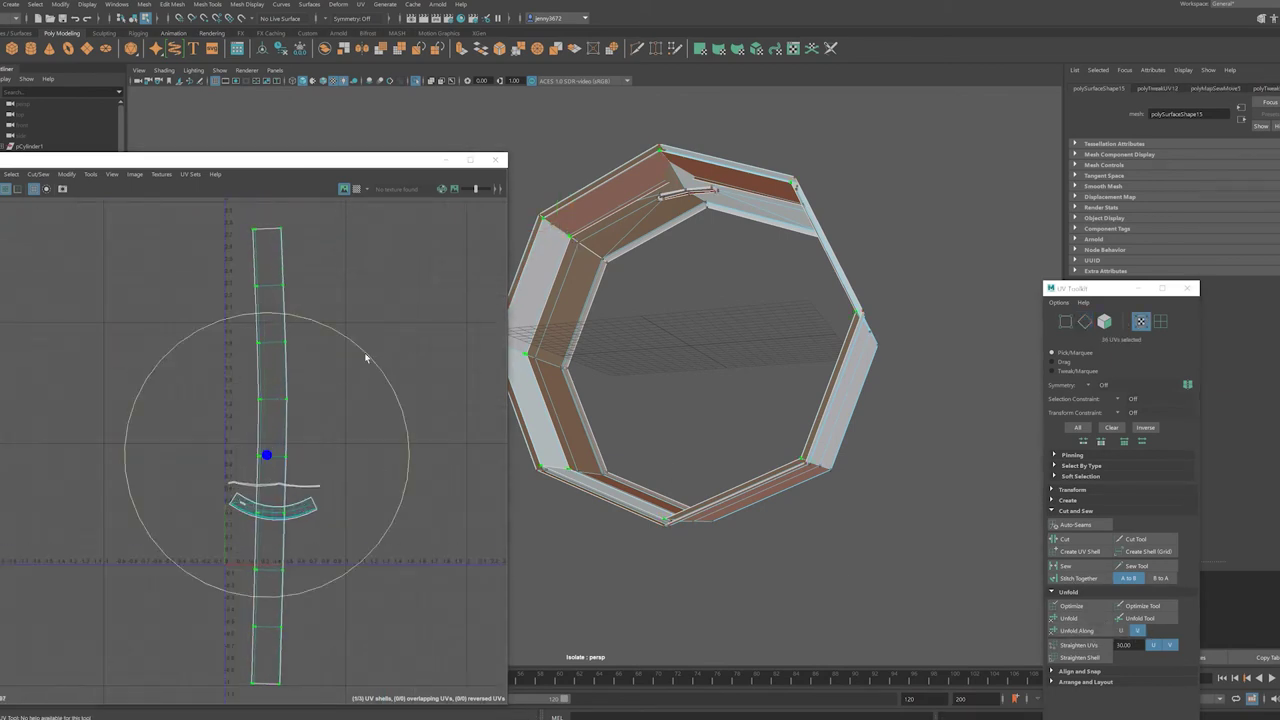
drag(364, 352, 408, 455)
key(w)
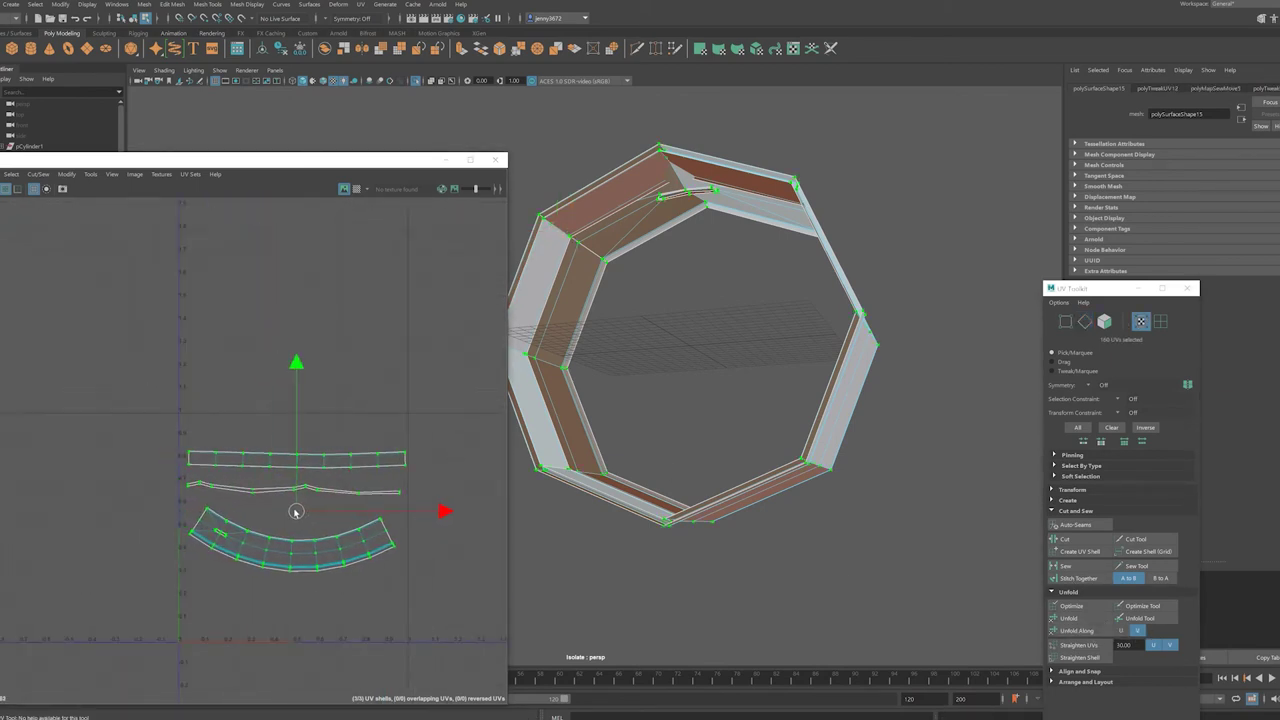
- Select edge loops along the ring and the curved shell
right_drag(600, 286, 600, 250)
scroll(714, 397, up, 5)
mouse_move(714, 397)
alt+mouse_down()
mouse_move(691, 376)
mouse_move(749, 423)
mouse_move(654, 397)
alt+mouse_up()
right_click(327, 540)
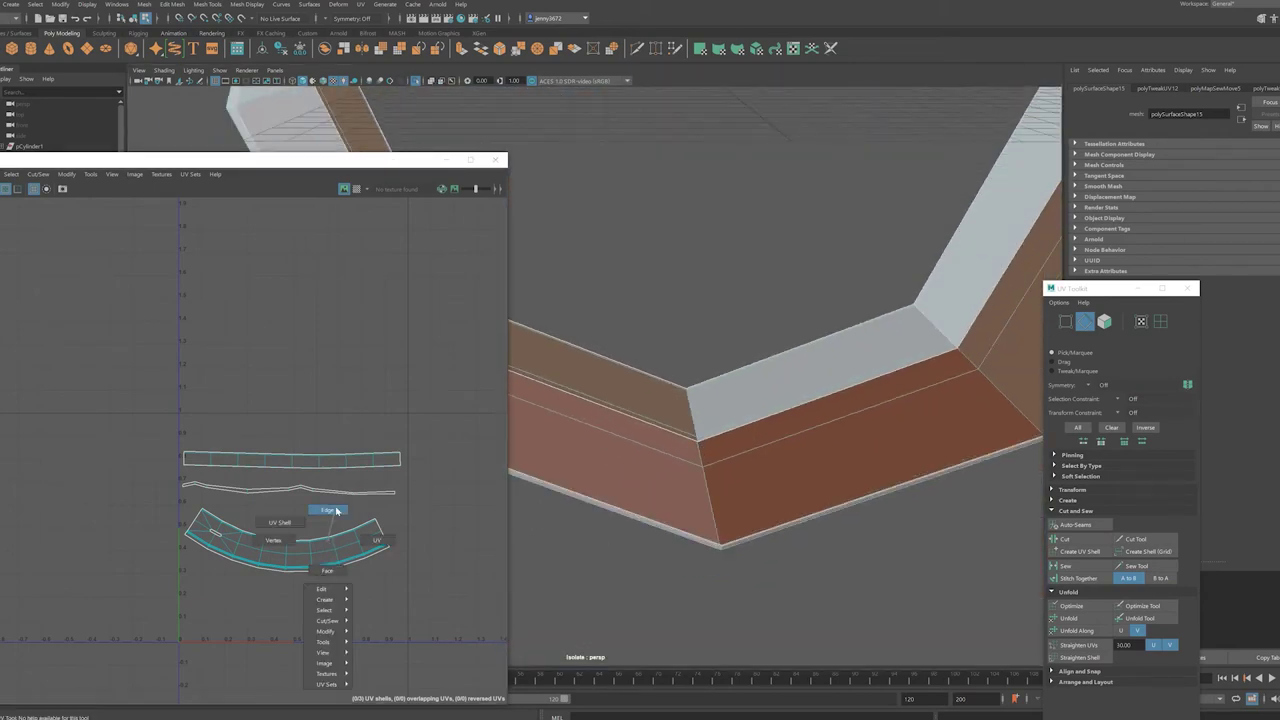
double_click(713, 496)
click(396, 478)
scroll(396, 478, up, 5)
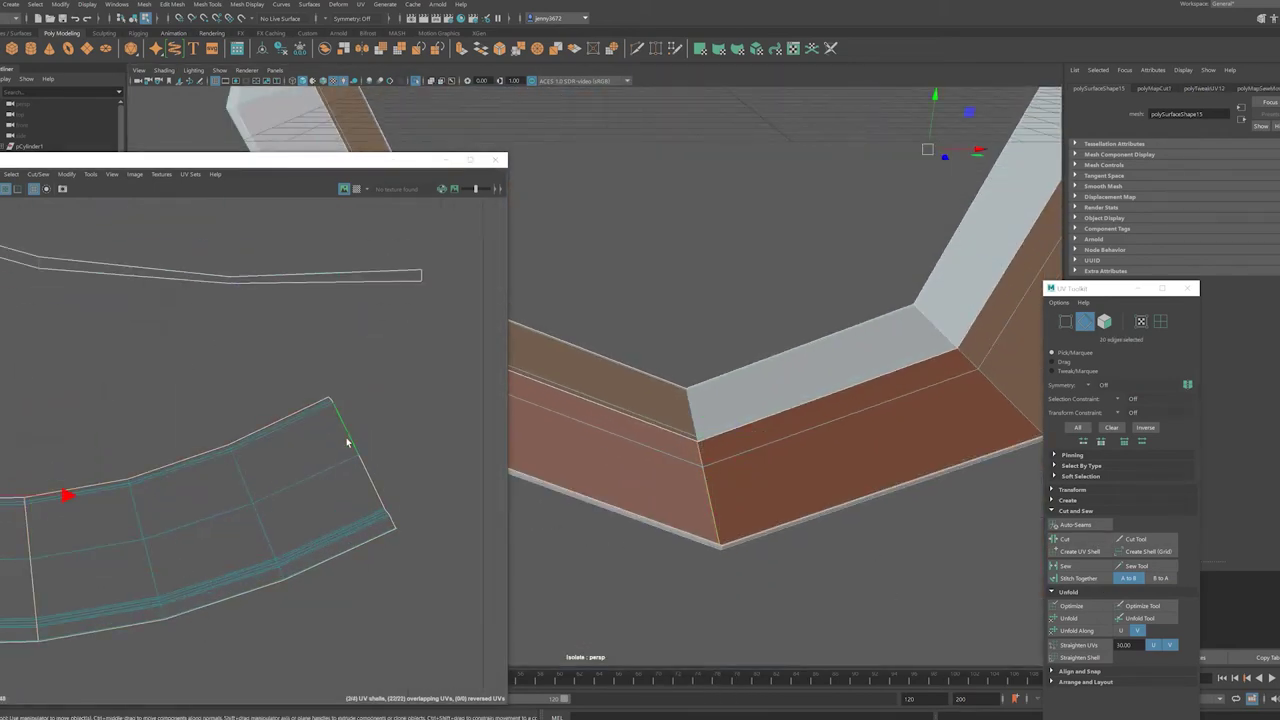
double_click(442, 634)
scroll(35, 482, down, 5)
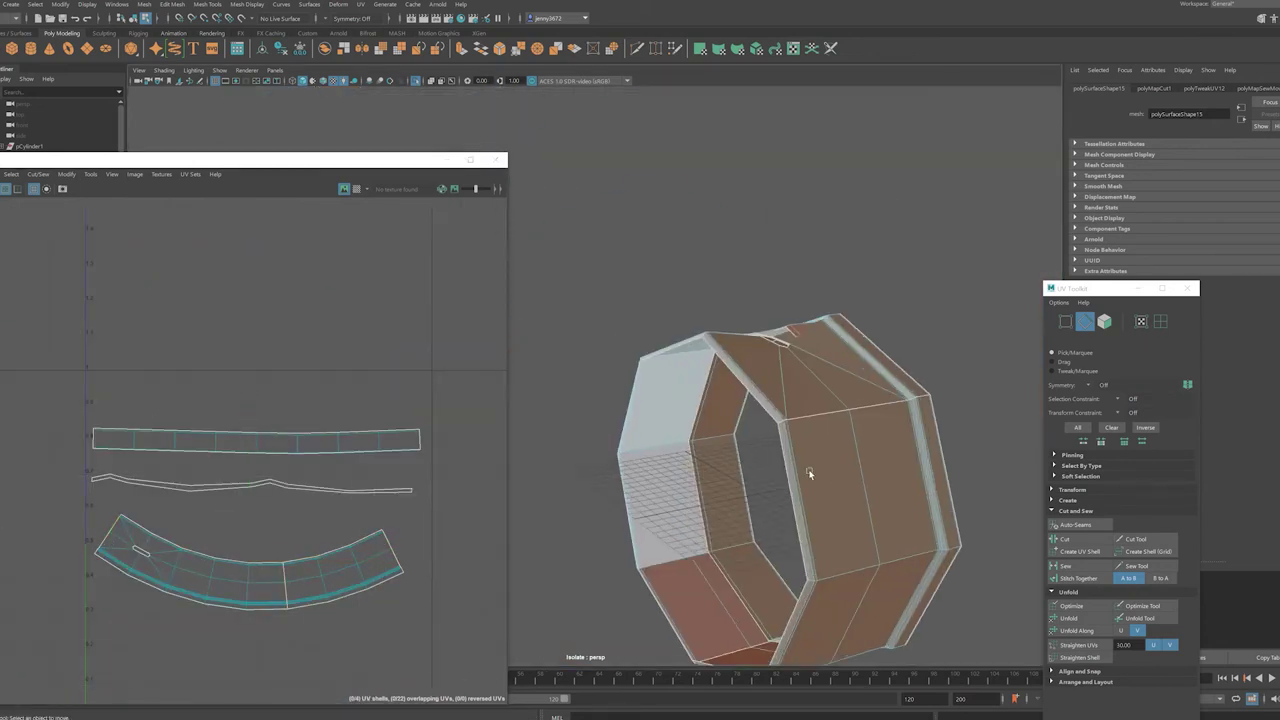
- Convert the ring's top edges to UVs and turn on the checker preview
click(417, 564)
scroll(228, 316, up, 5)
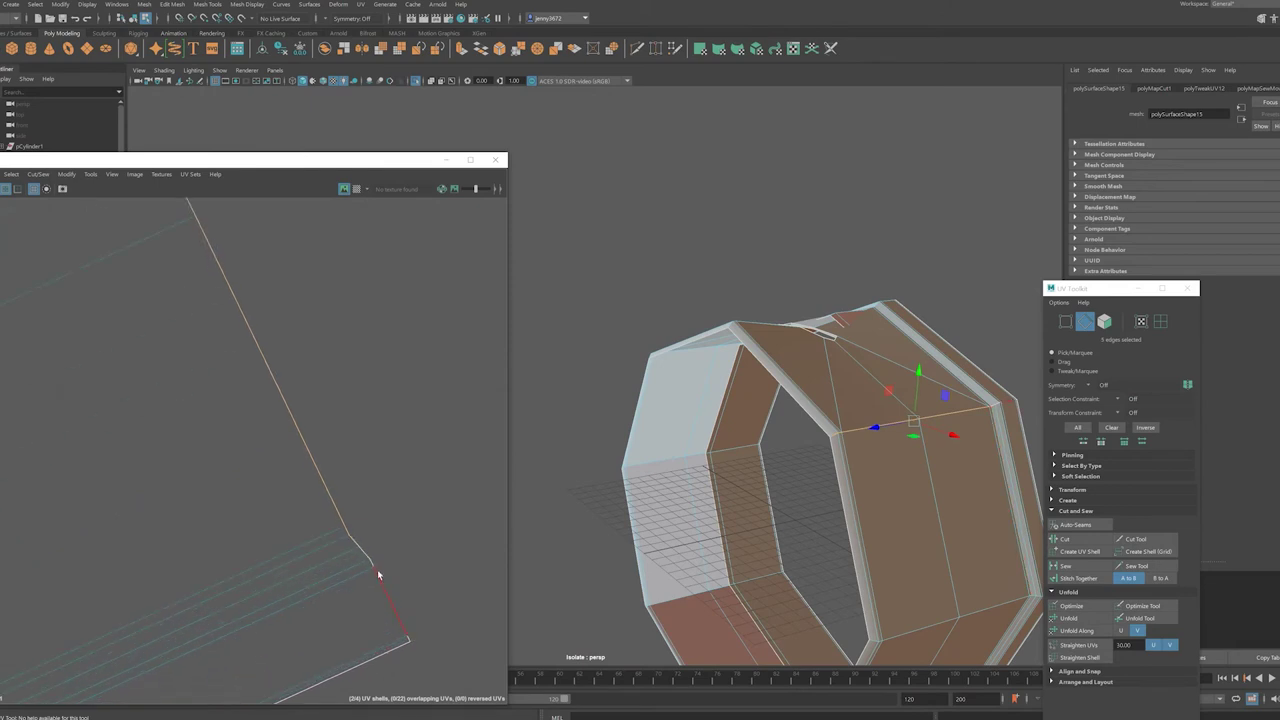
scroll(393, 557, down, 3)
key(ctrl+F12)
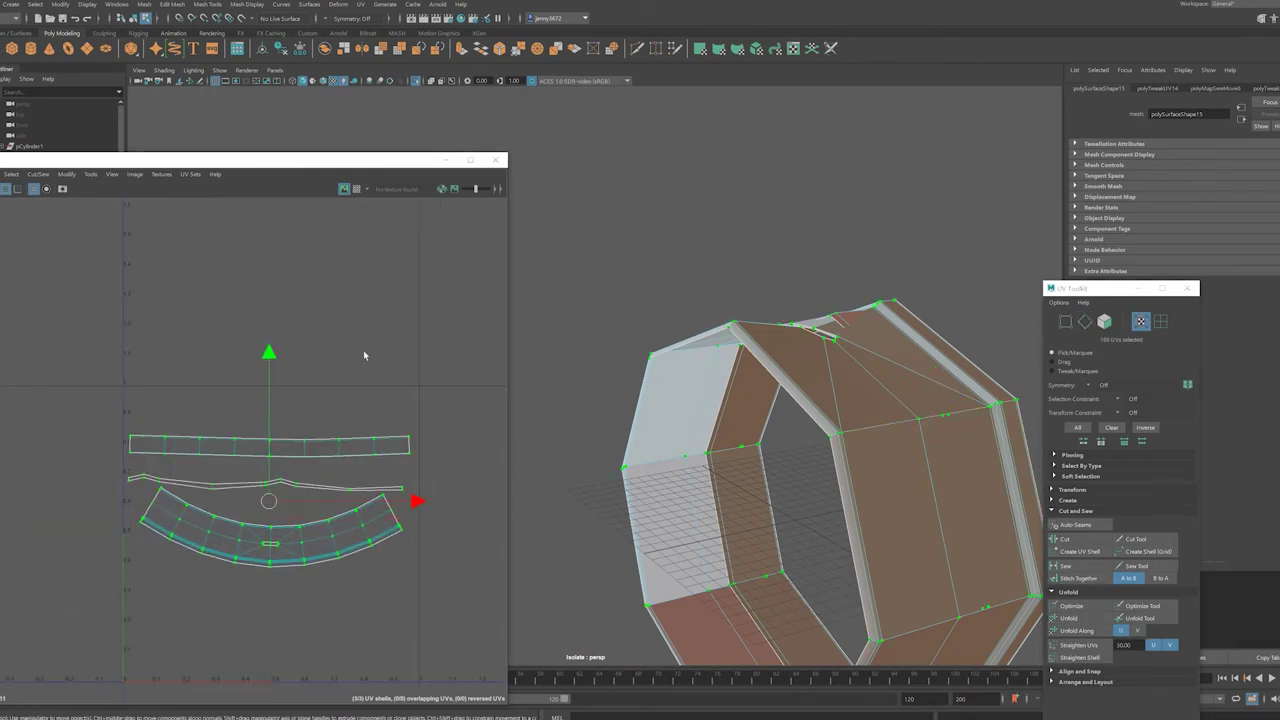
click(353, 197)
- Stretch the ring's UV shell horizontally, then undo four times back to the earlier layout
key(f)
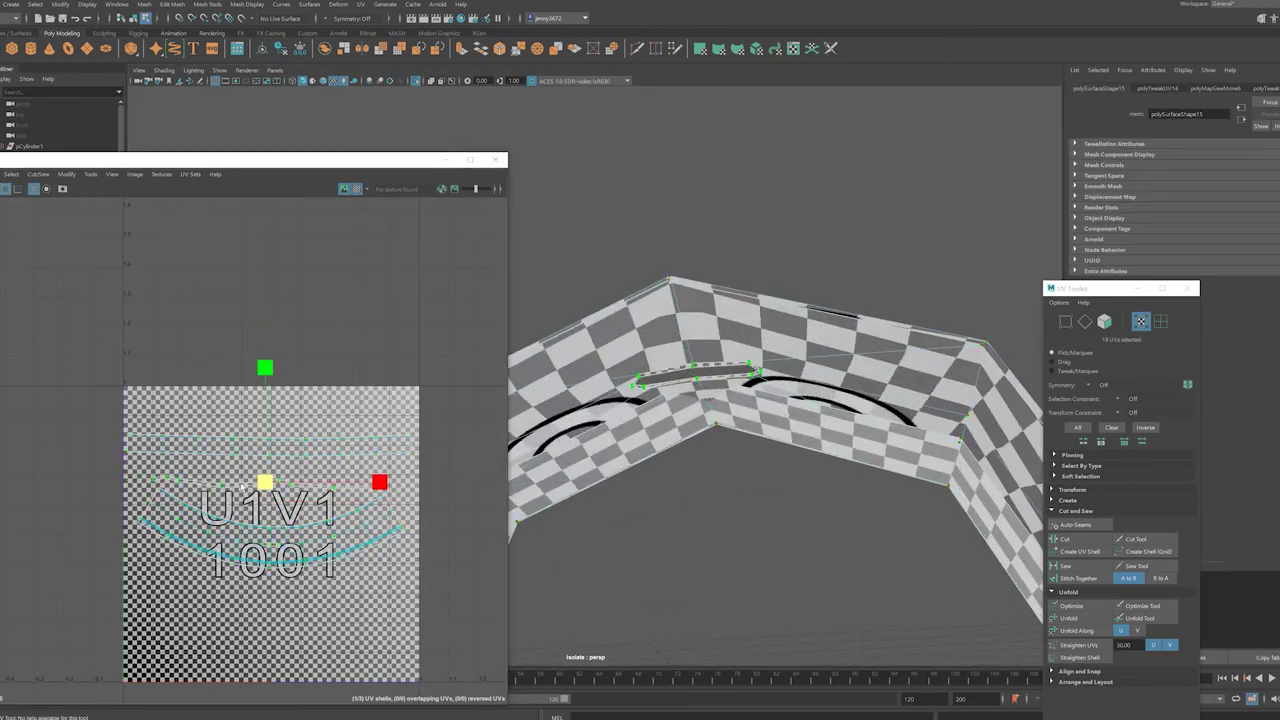
scroll(320, 537, up, 2)
middle_drag(320, 537, 682, 549)
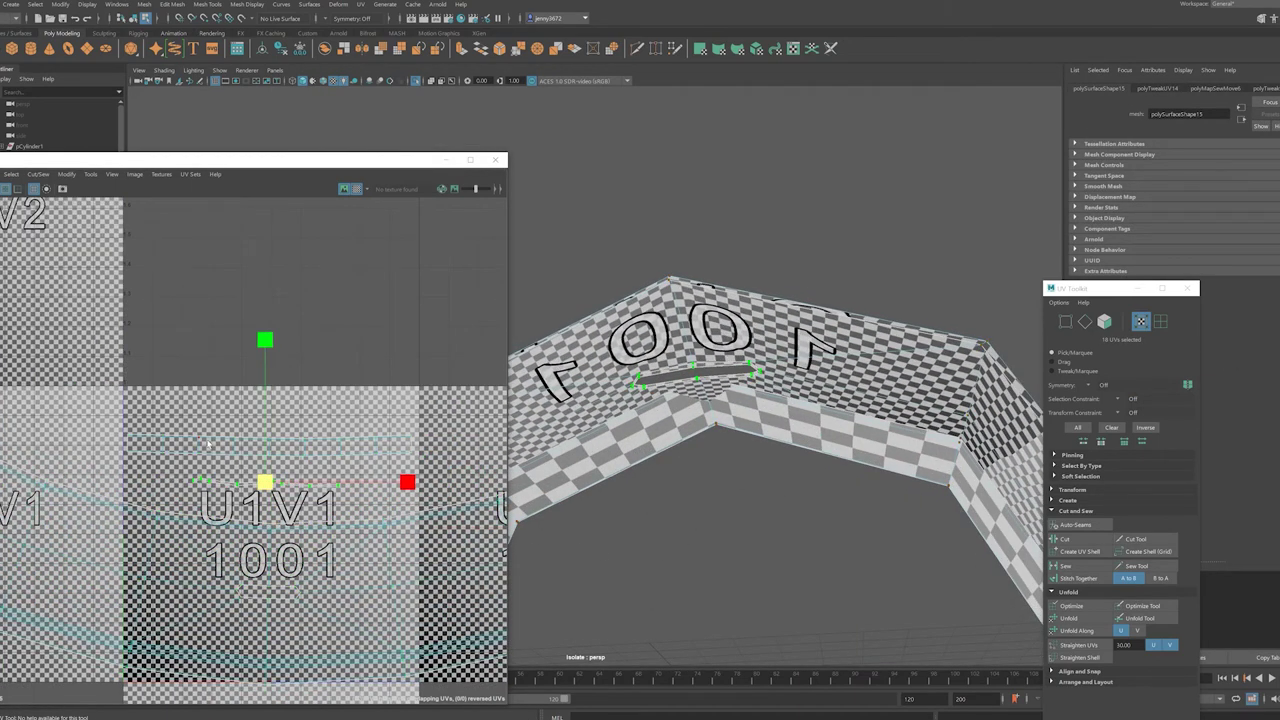
key(ctrl+z)
key(ctrl+z)
key(ctrl+z)
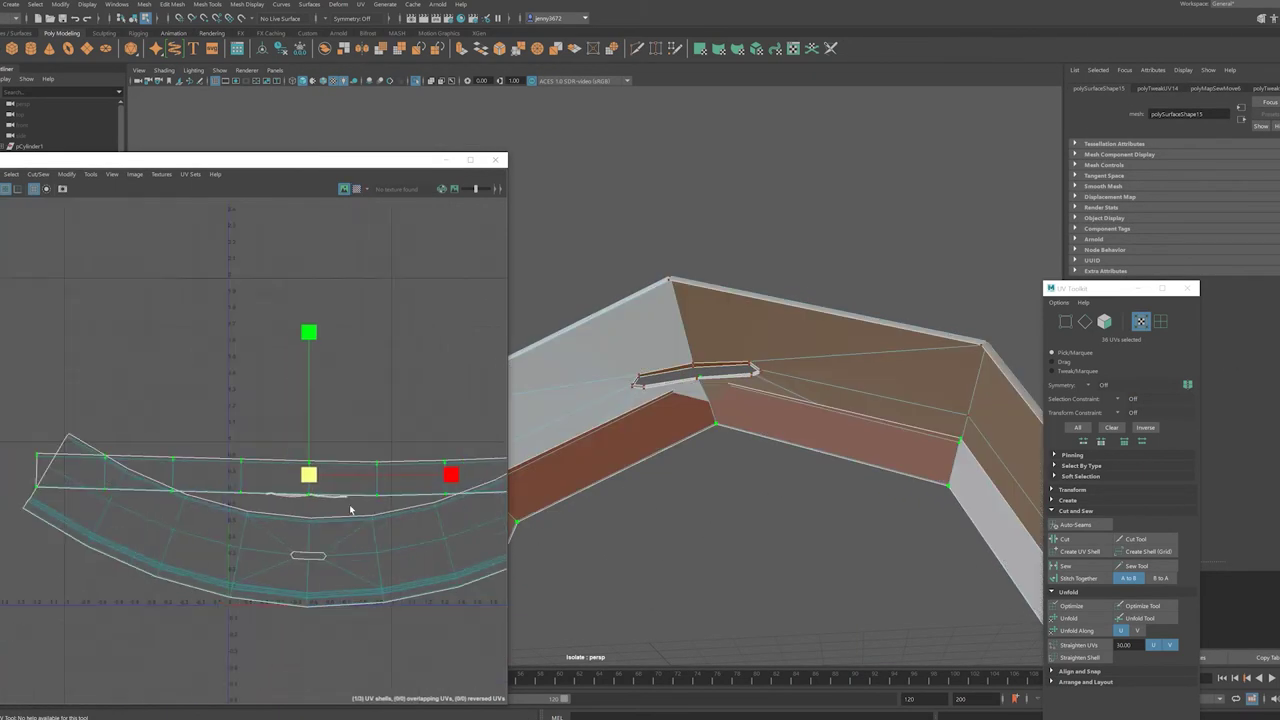
key(ctrl+z)
key(ctrl+z)
key(ctrl+z)
key(ctrl+z)
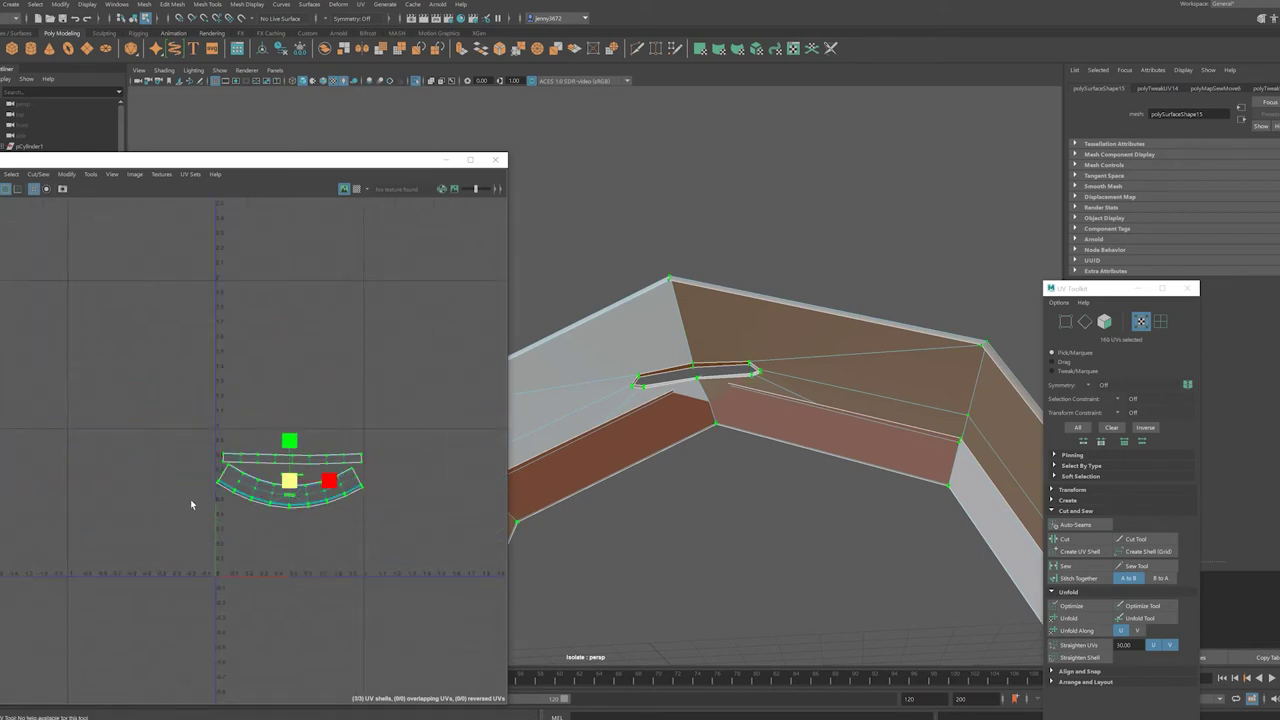
key(ctrl+z)
key(ctrl+z)
key(ctrl+z)
key(ctrl+z)
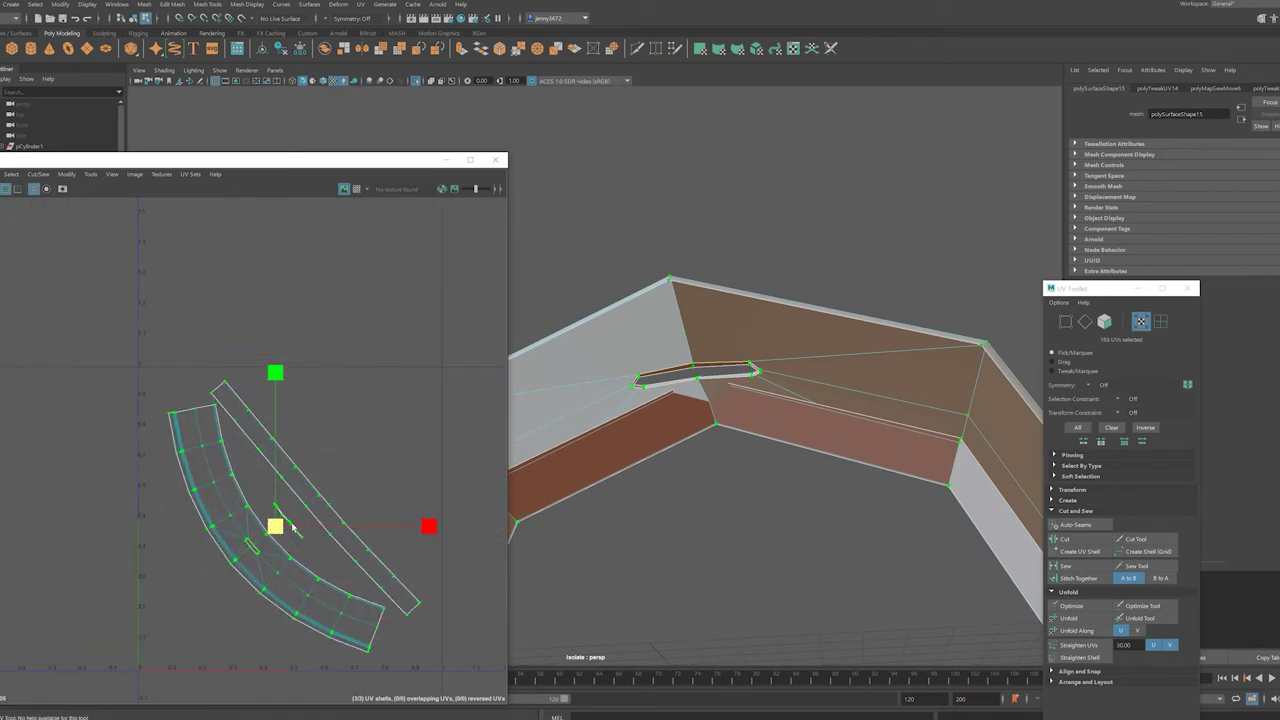
key(ctrl+z)
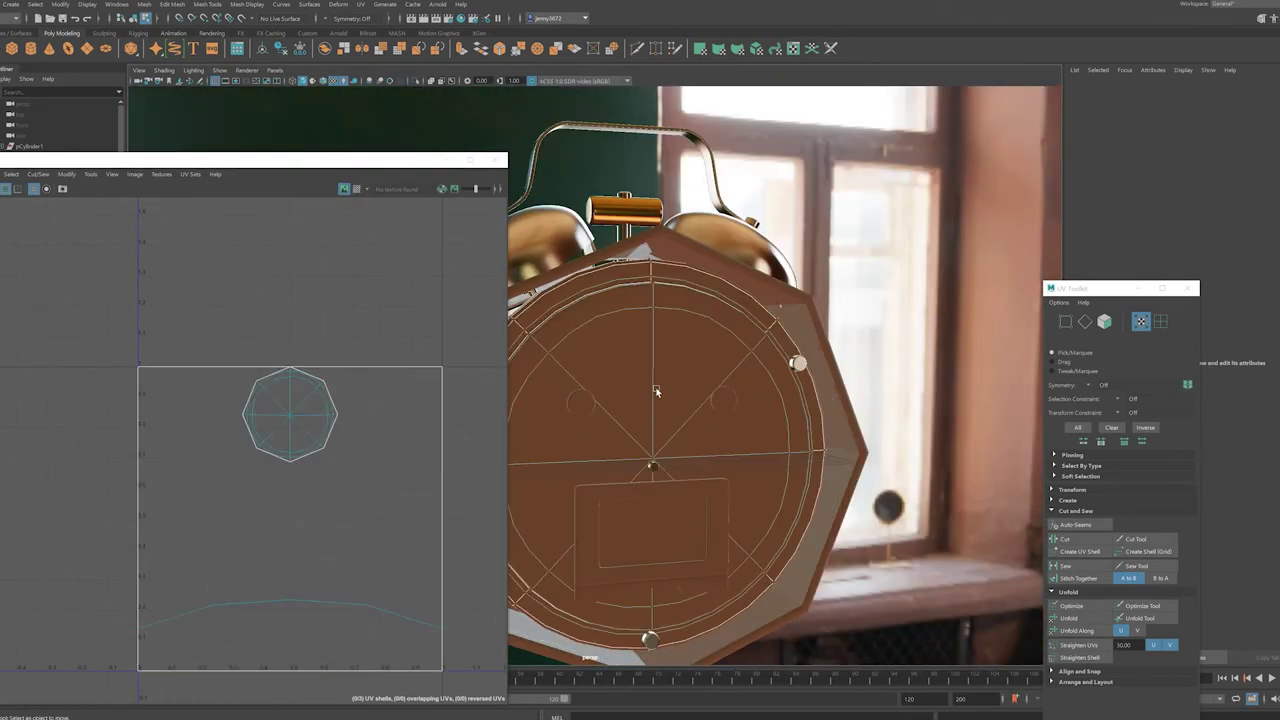
- Stitch the back plate's seam edges and unfold it into an octagon shell
click(342, 418)
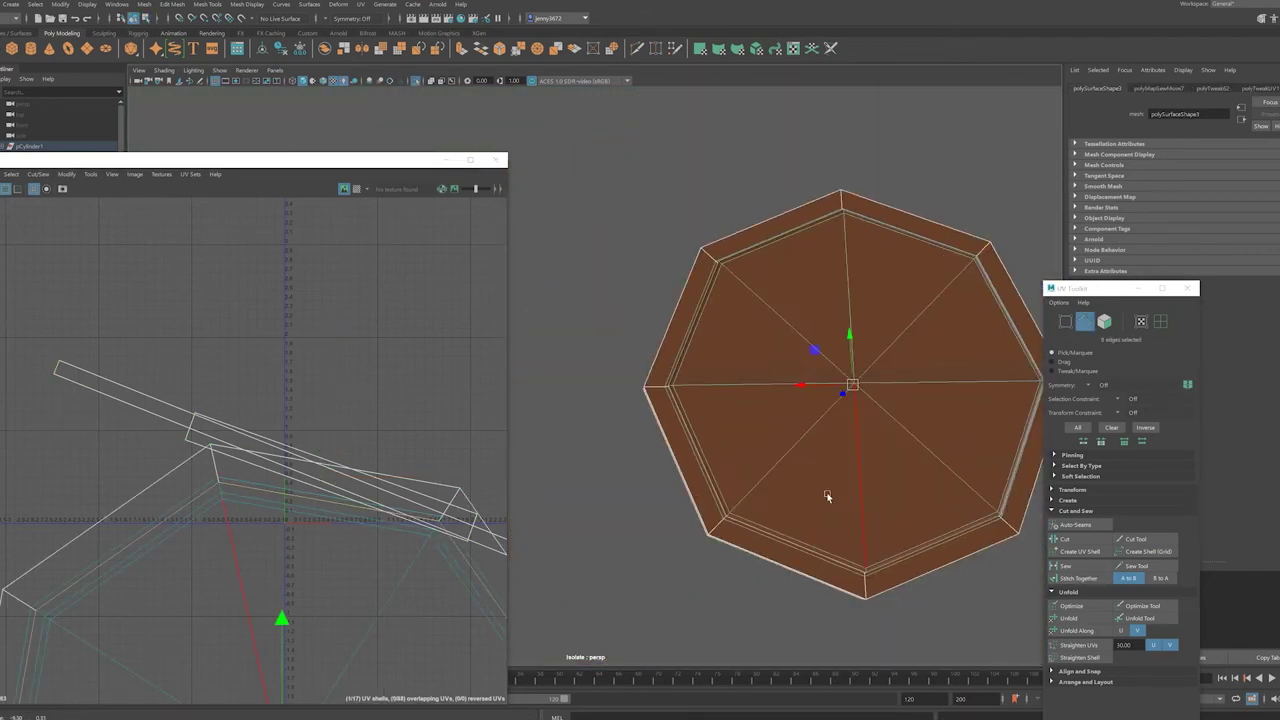
click(1098, 580)
mouse_move(833, 470)
alt+mouse_down()
mouse_move(812, 493)
mouse_move(694, 525)
alt+mouse_up()
click(1141, 321)
click(1068, 618)
key(f)
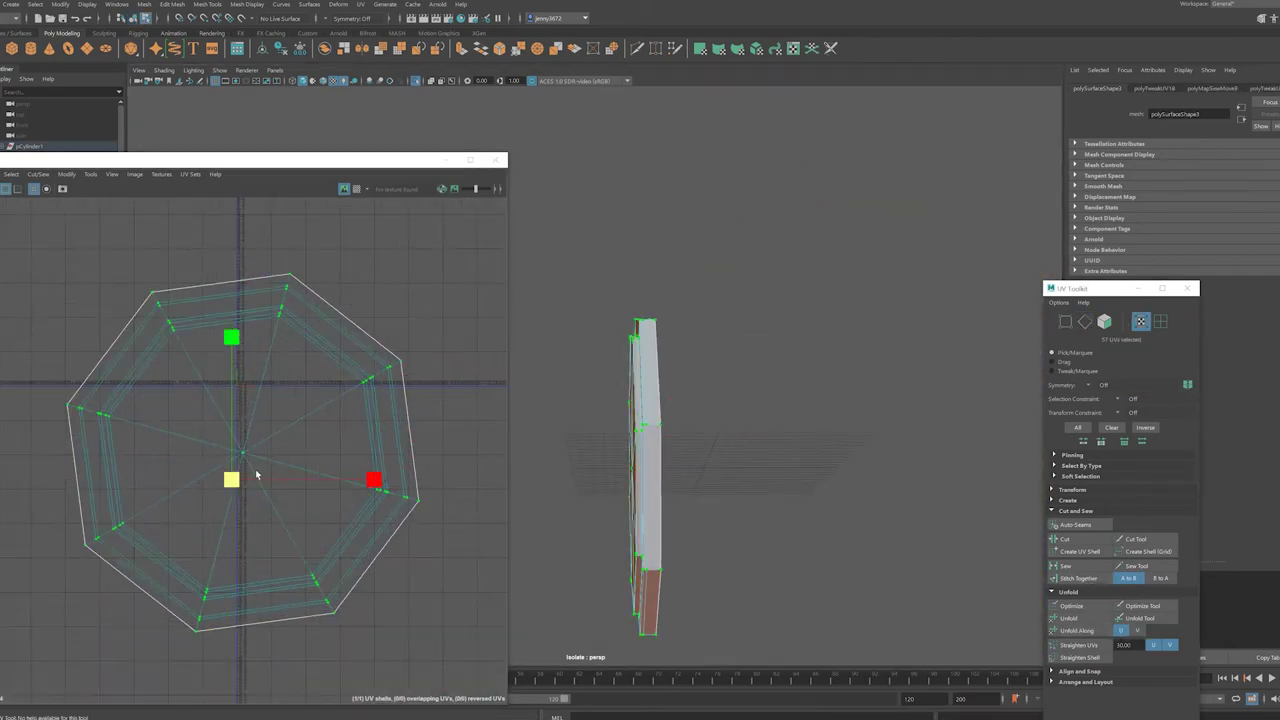
- Rotate the octagon shell so it sits level
key(w)
scroll(256, 475, down, 3)
scroll(306, 425, up, 5)
key(e)
drag(194, 428, 420, 494)
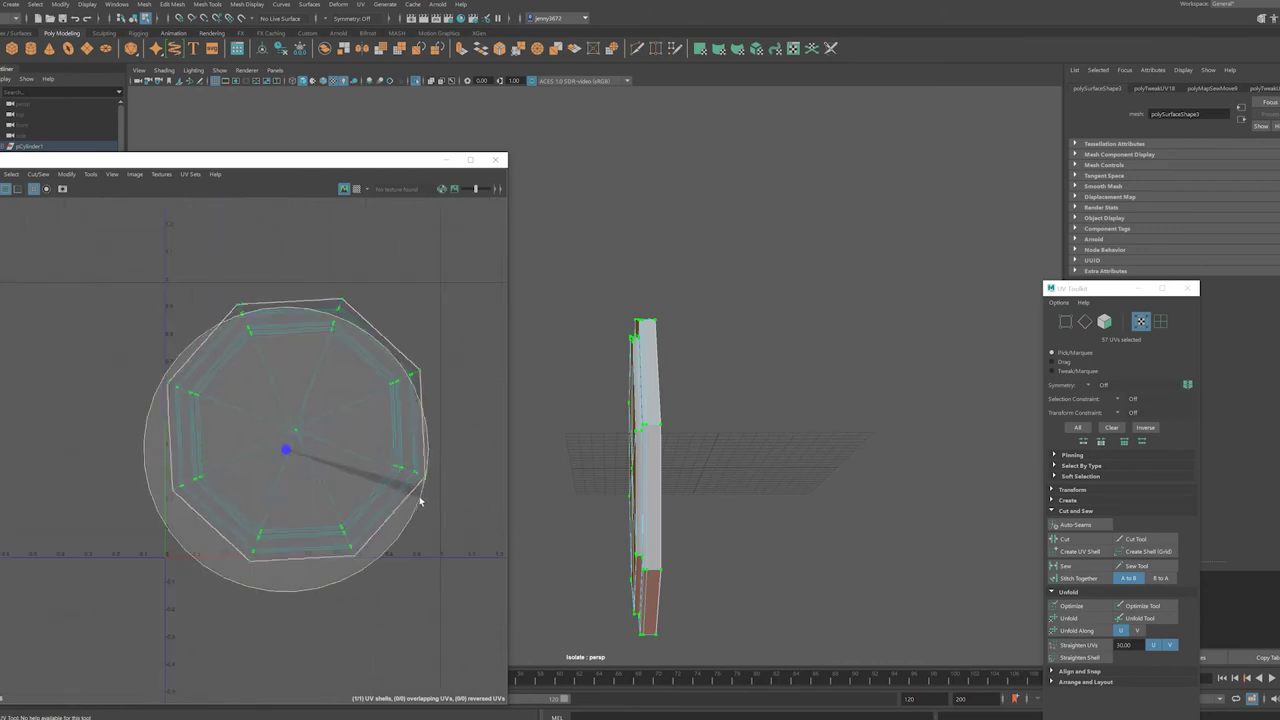
key(w)
scroll(366, 457, up, 2)
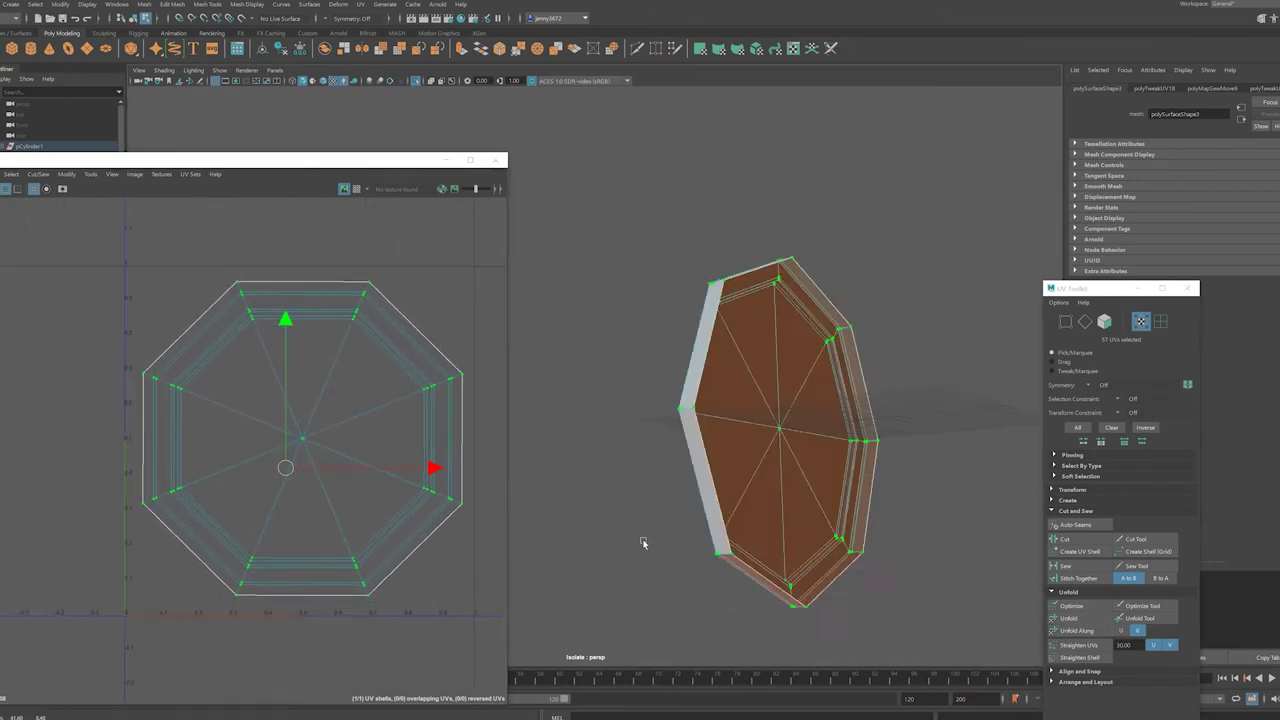
alt+drag(640, 537, 729, 543)
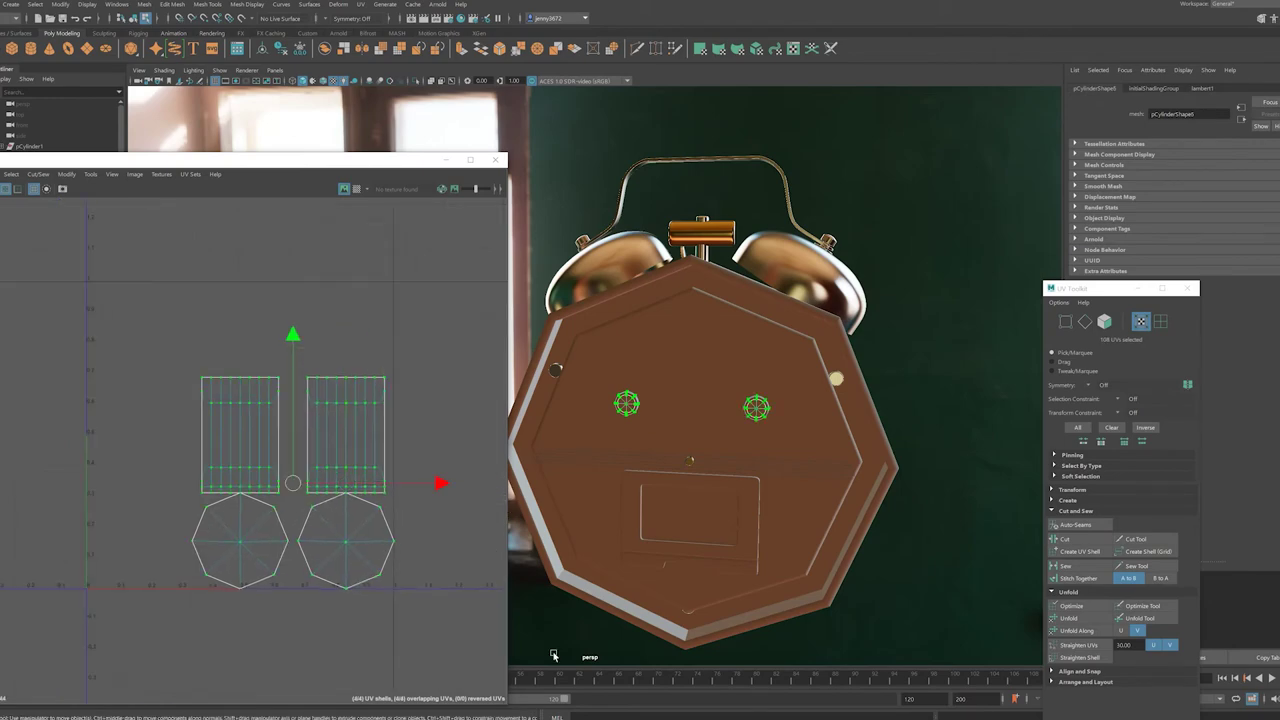
- Stitch and unfold the two screw heads into their own octagon shells
click(1068, 618)
scroll(940, 492, up, 4)
scroll(940, 492, up, 2)
key(F10)
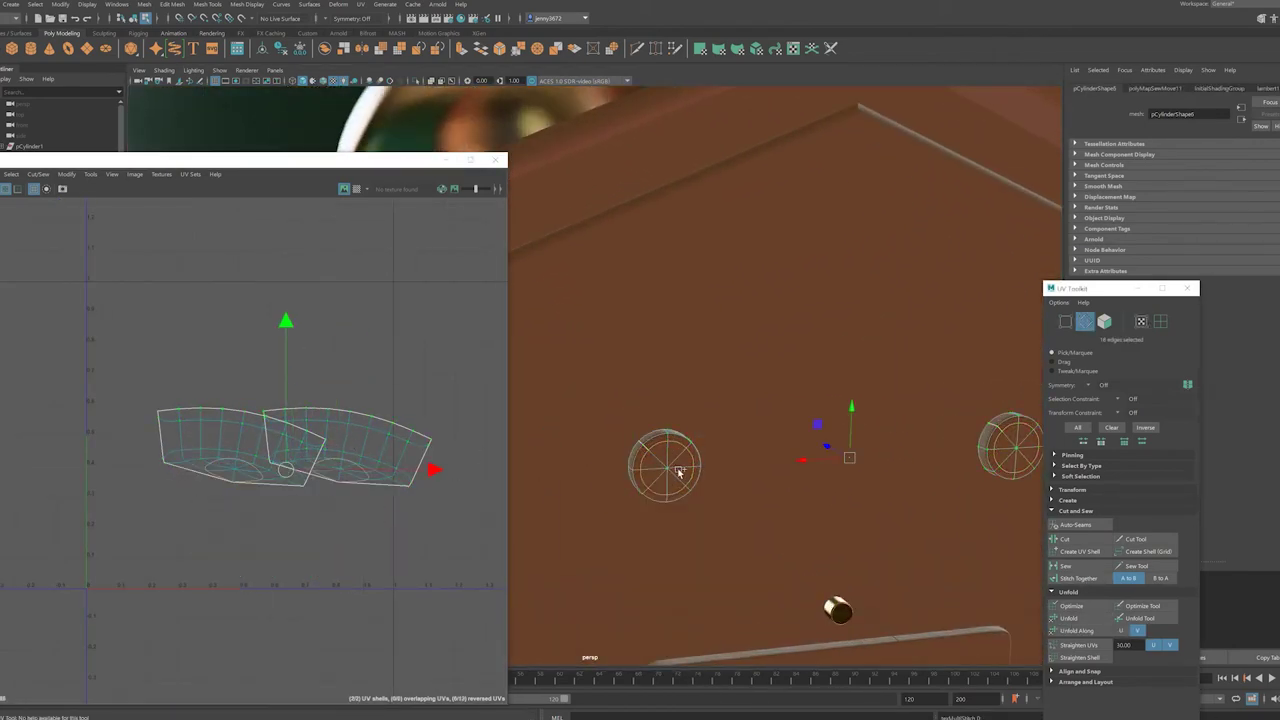
scroll(679, 472, up, 2)
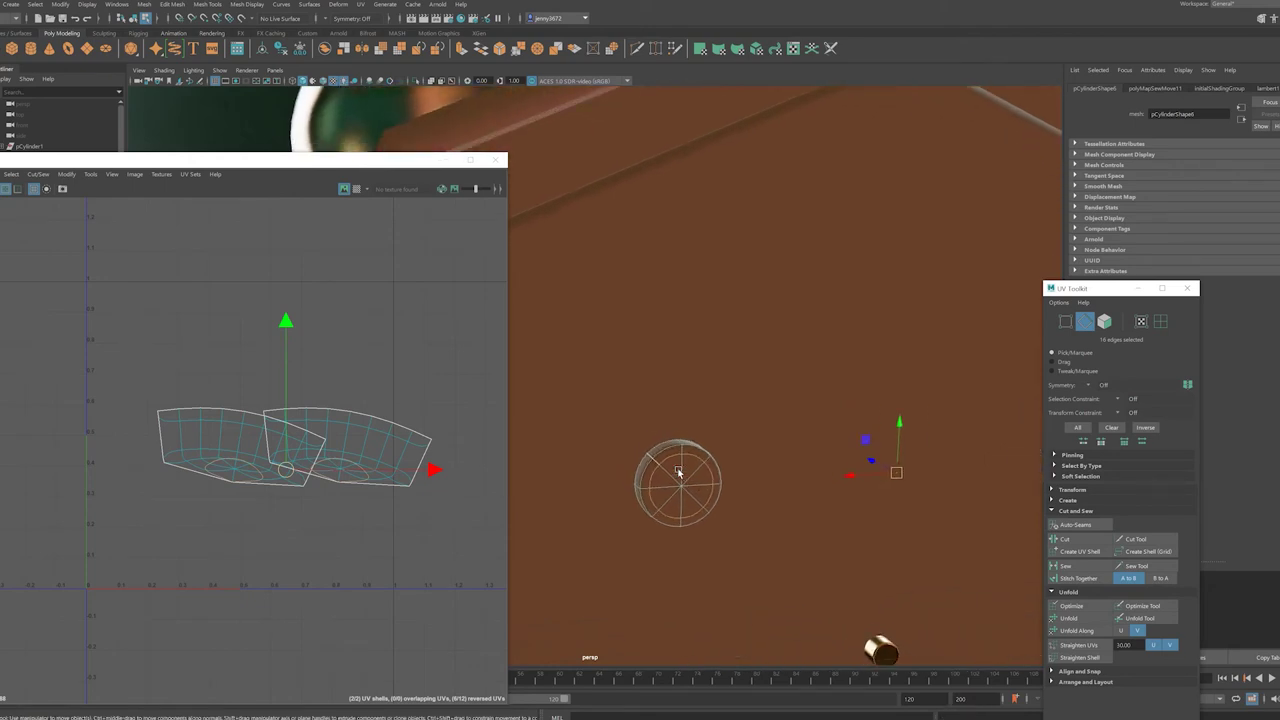
click(1078, 578)
click(1068, 618)
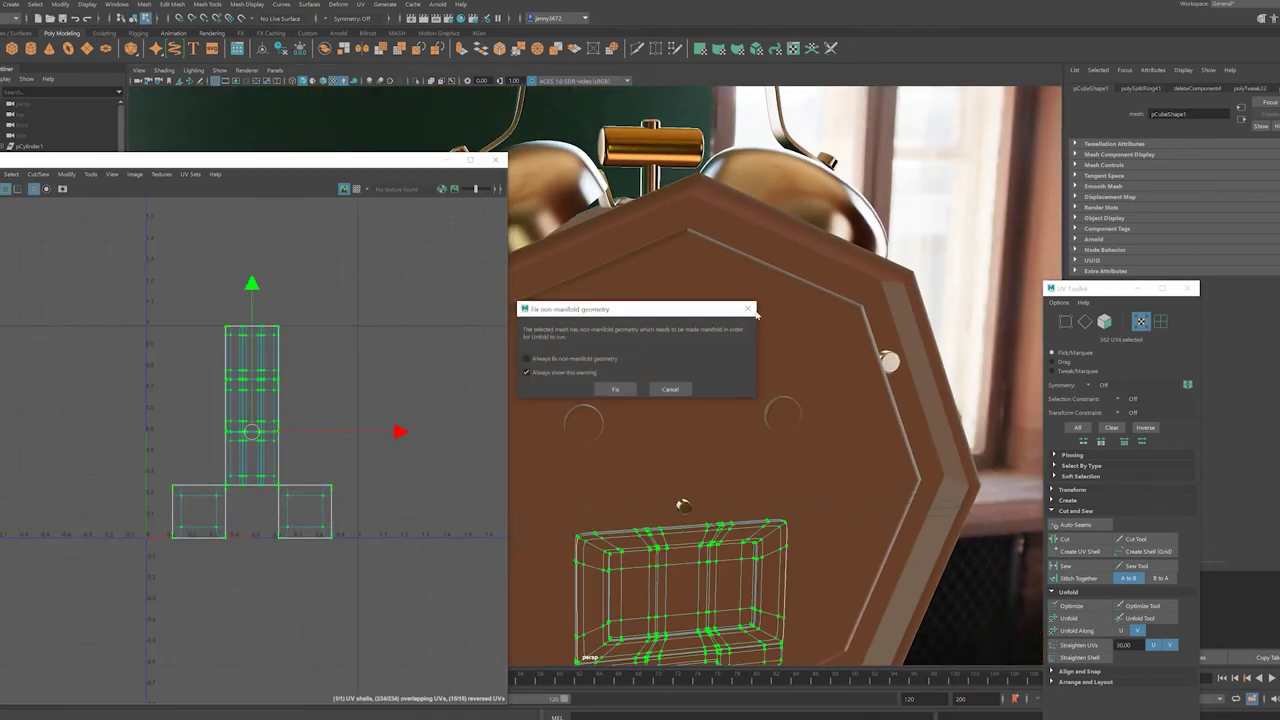
- Dismiss the non-manifold warning, then select, frame and isolate the box
click(749, 309)
click(1119, 632)
key(F8)
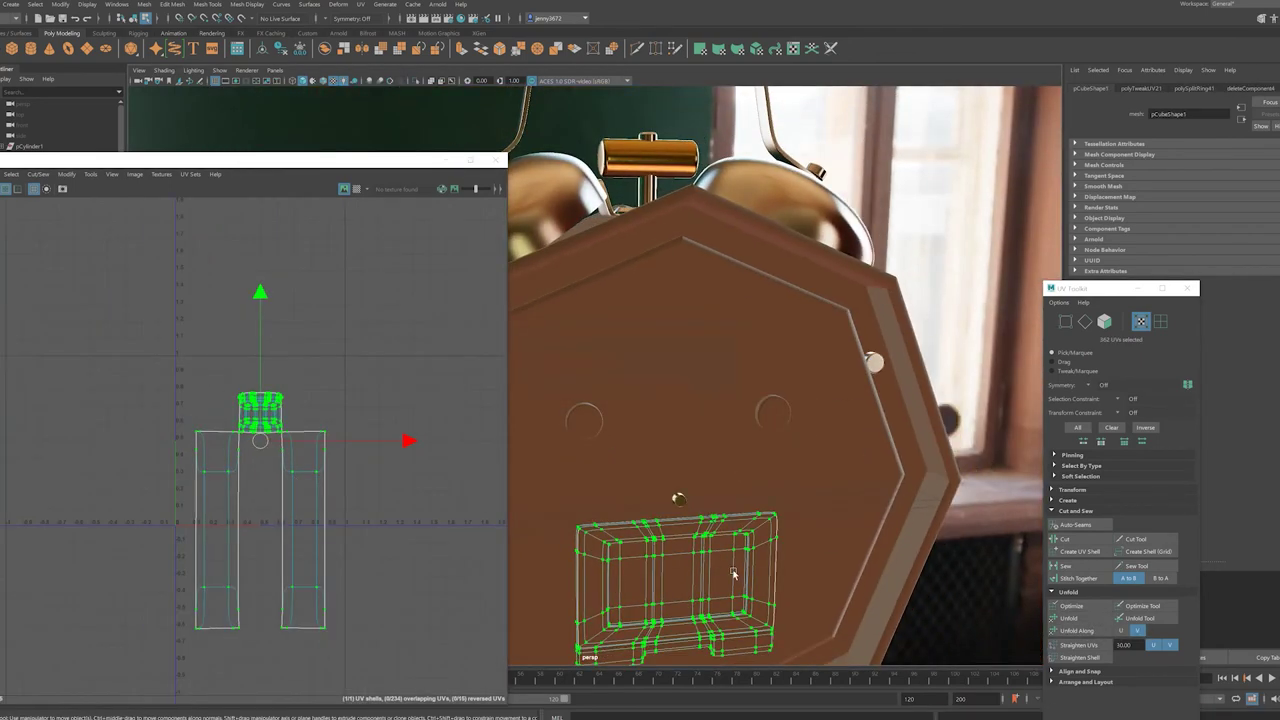
key(f)
key(ctrl+1)
mouse_move(683, 440)
alt+mouse_down()
mouse_move(793, 447)
mouse_move(691, 457)
alt+mouse_up()
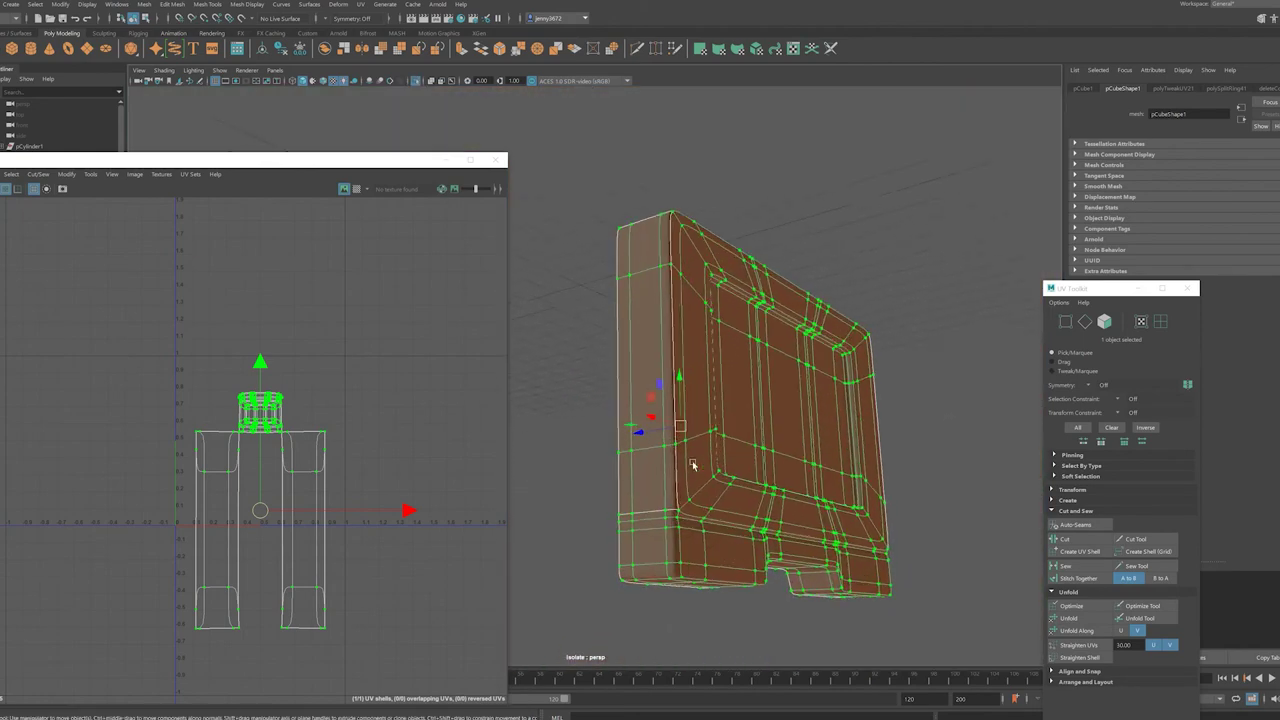
alt+right_drag(691, 457, 778, 296)
- Optimize and unfold the box's UVs, fixing non-manifold geometry, then unfold along one axis
click(1099, 610)
mouse_move(960, 500)
alt+mouse_down()
mouse_move(920, 477)
mouse_move(880, 530)
mouse_move(757, 455)
mouse_move(663, 451)
mouse_move(949, 443)
alt+mouse_up()
click(1069, 618)
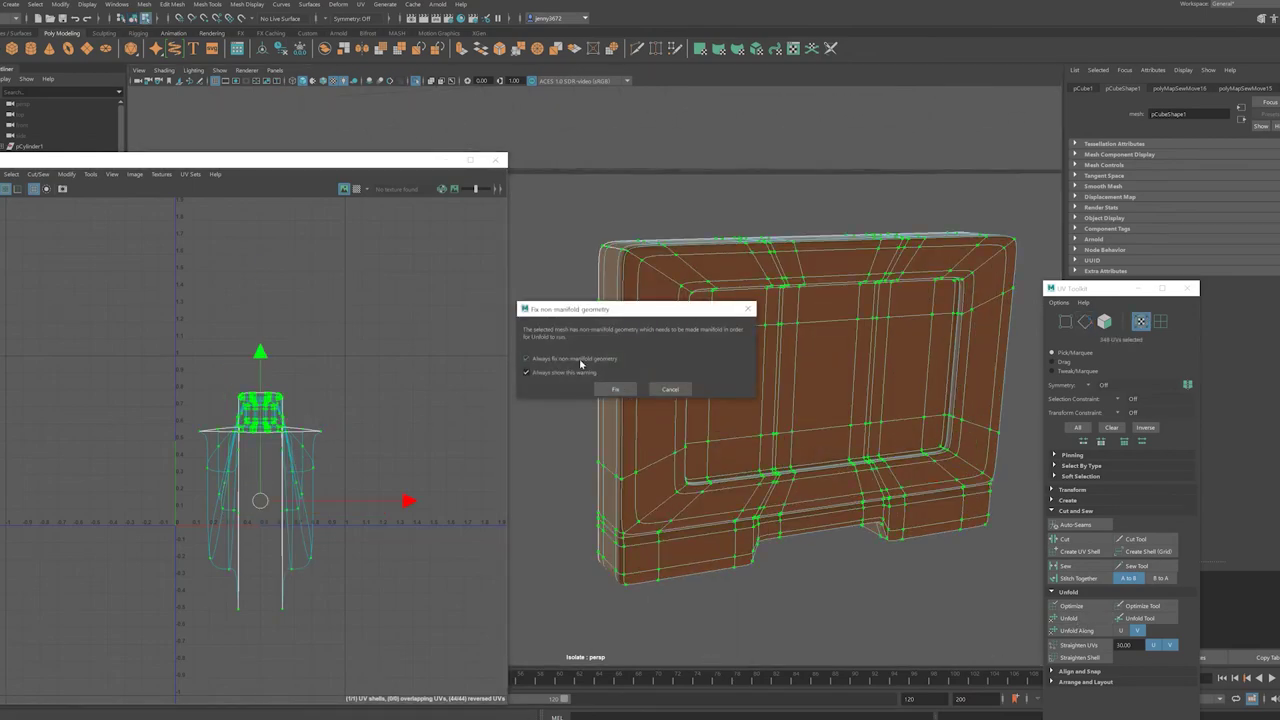
click(612, 389)
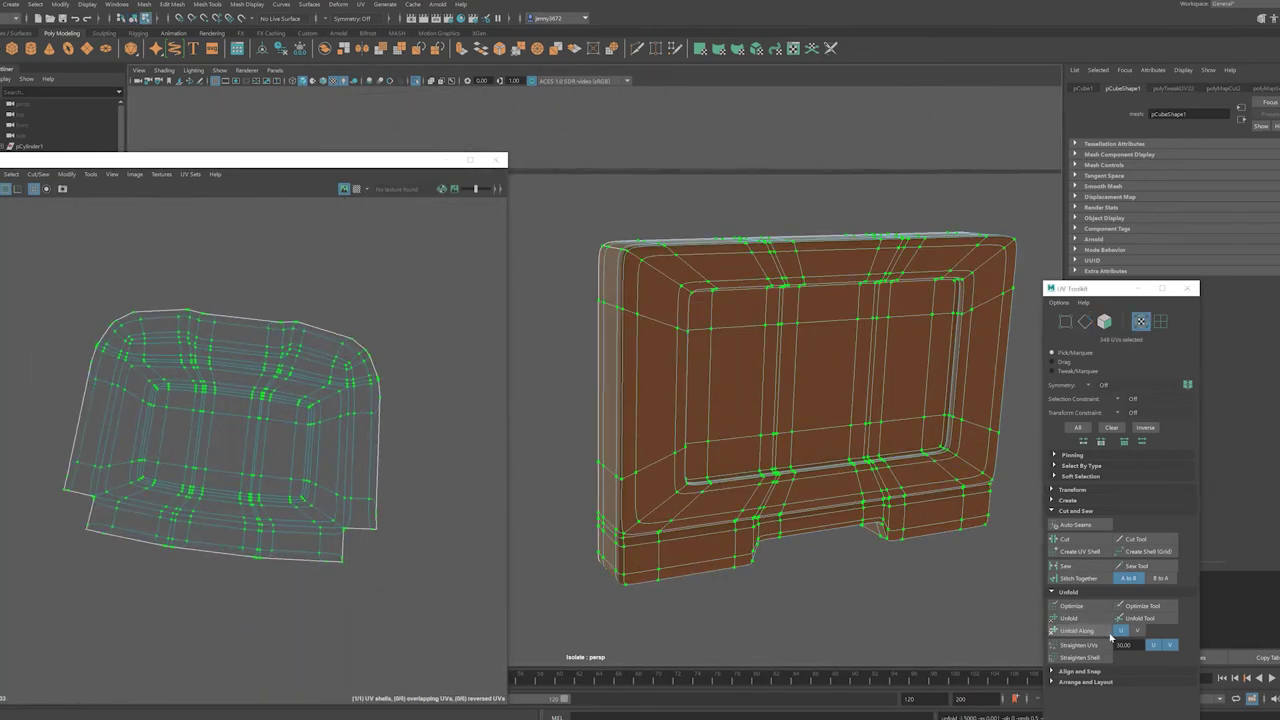
click(1110, 634)
mouse_move(780, 520)
alt+mouse_down()
mouse_move(689, 477)
mouse_move(614, 514)
mouse_move(670, 504)
mouse_move(666, 491)
mouse_move(706, 477)
mouse_move(697, 517)
mouse_move(646, 417)
mouse_move(632, 445)
alt+mouse_up()
- Unfold the box's UV shell flat and along one direction
alt+drag(1030, 610, 773, 561)
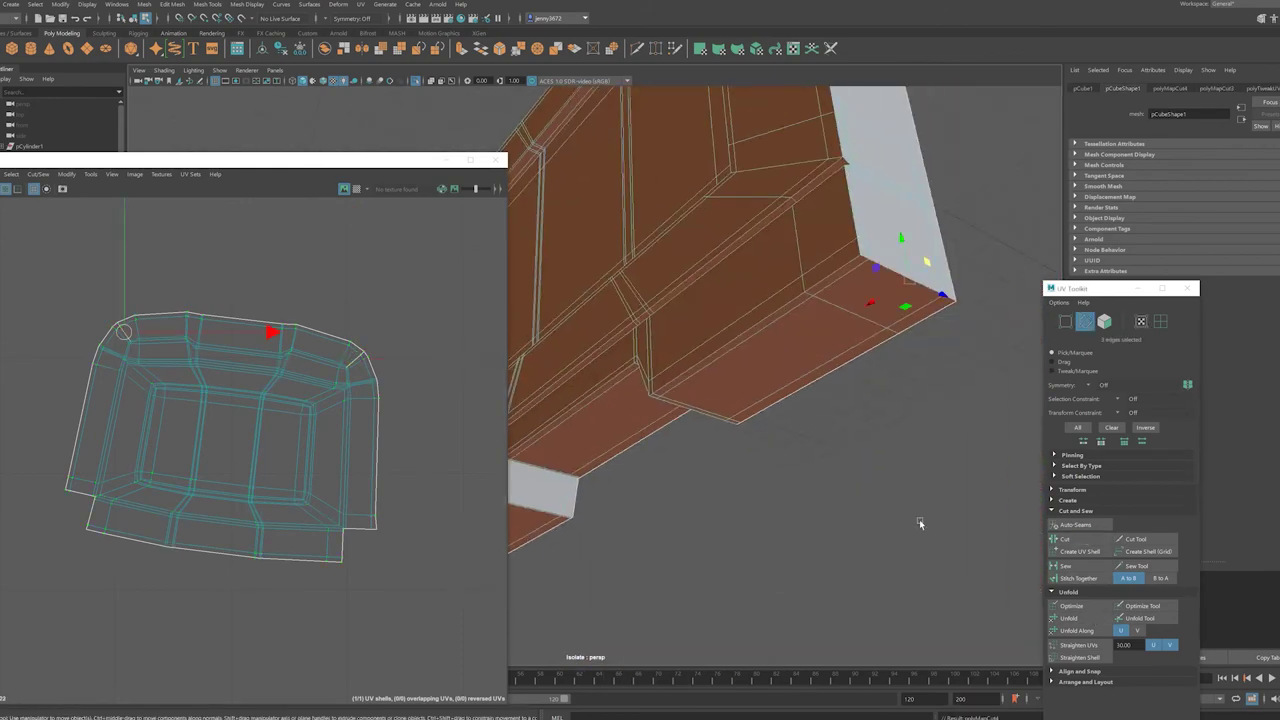
alt+drag(919, 523, 680, 413)
click(1068, 618)
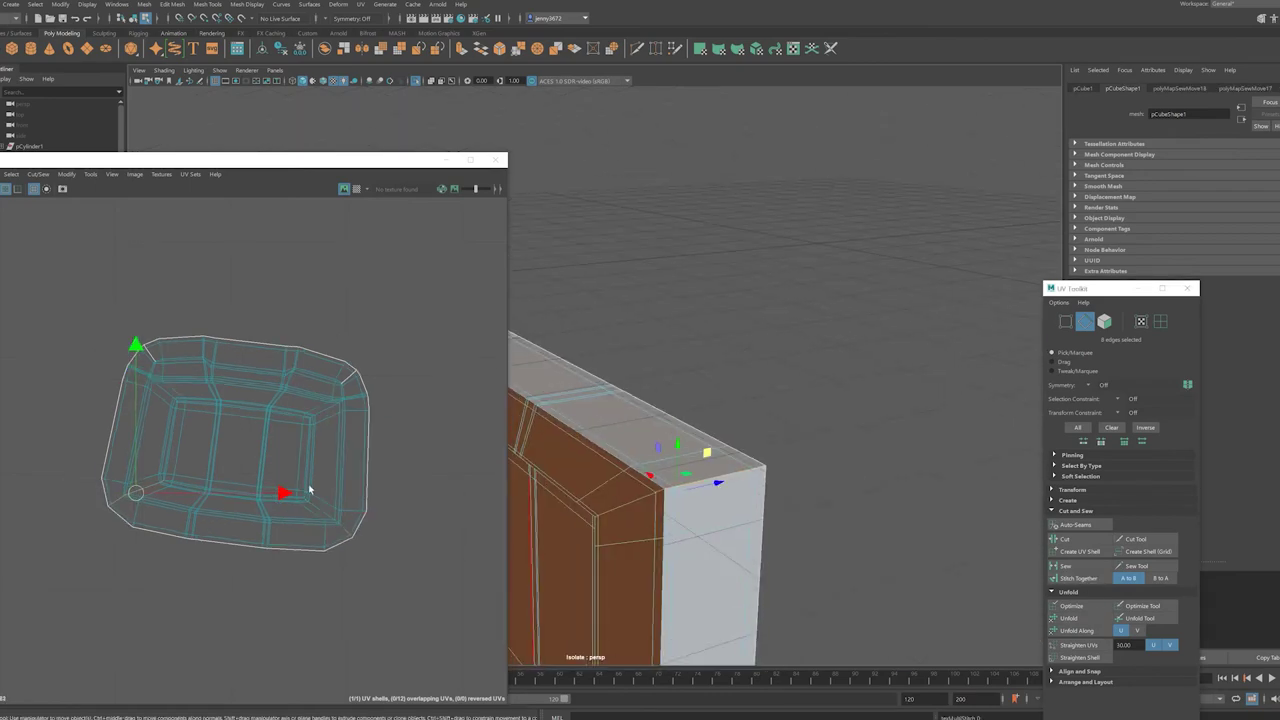
click(1070, 631)
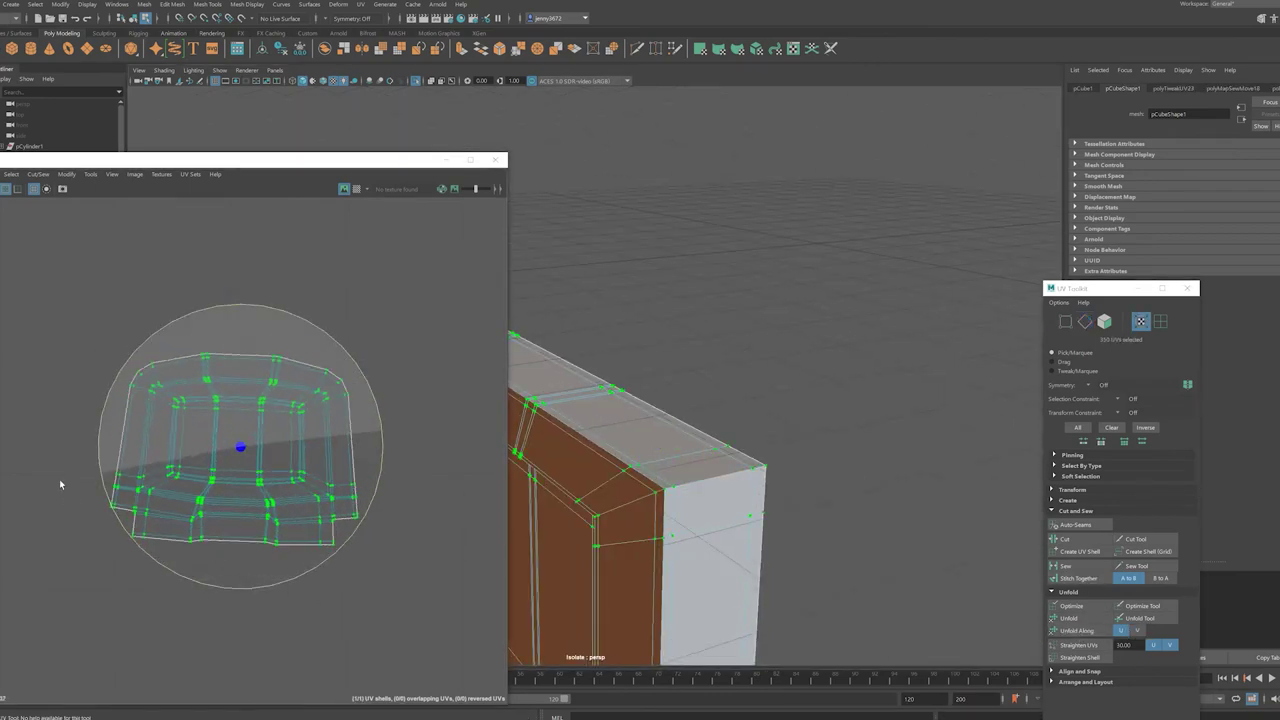
right_drag(757, 440, 728, 500)
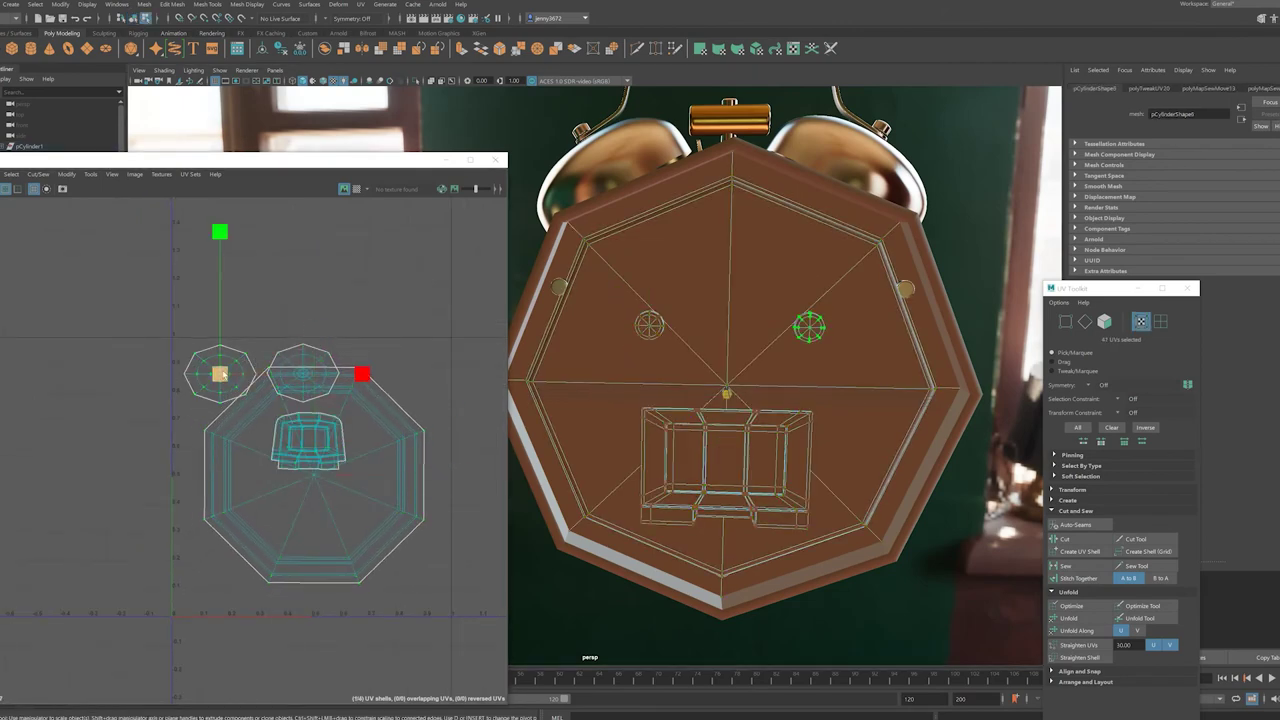
- Rotate the two small shells 90°, shrink the octagon, move the box shell, then scale all to fill the tile
drag(385, 447, 116, 437)
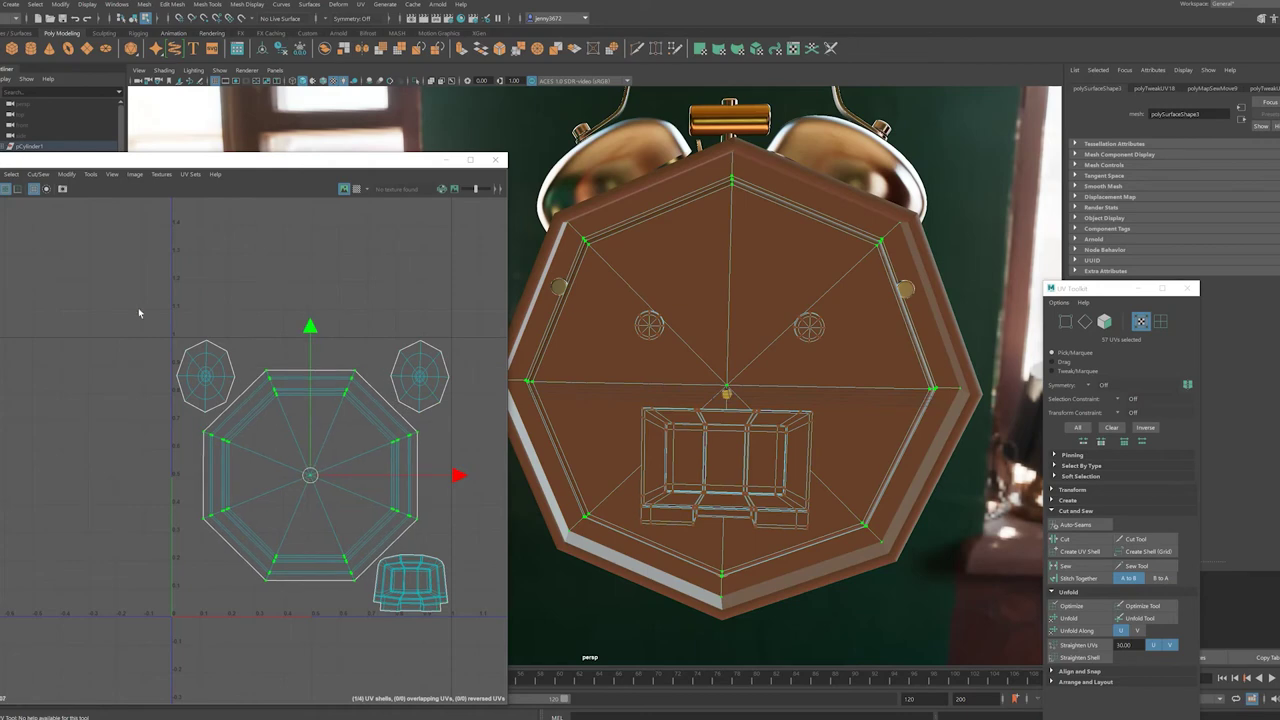
key(r)
drag(310, 476, 272, 497)
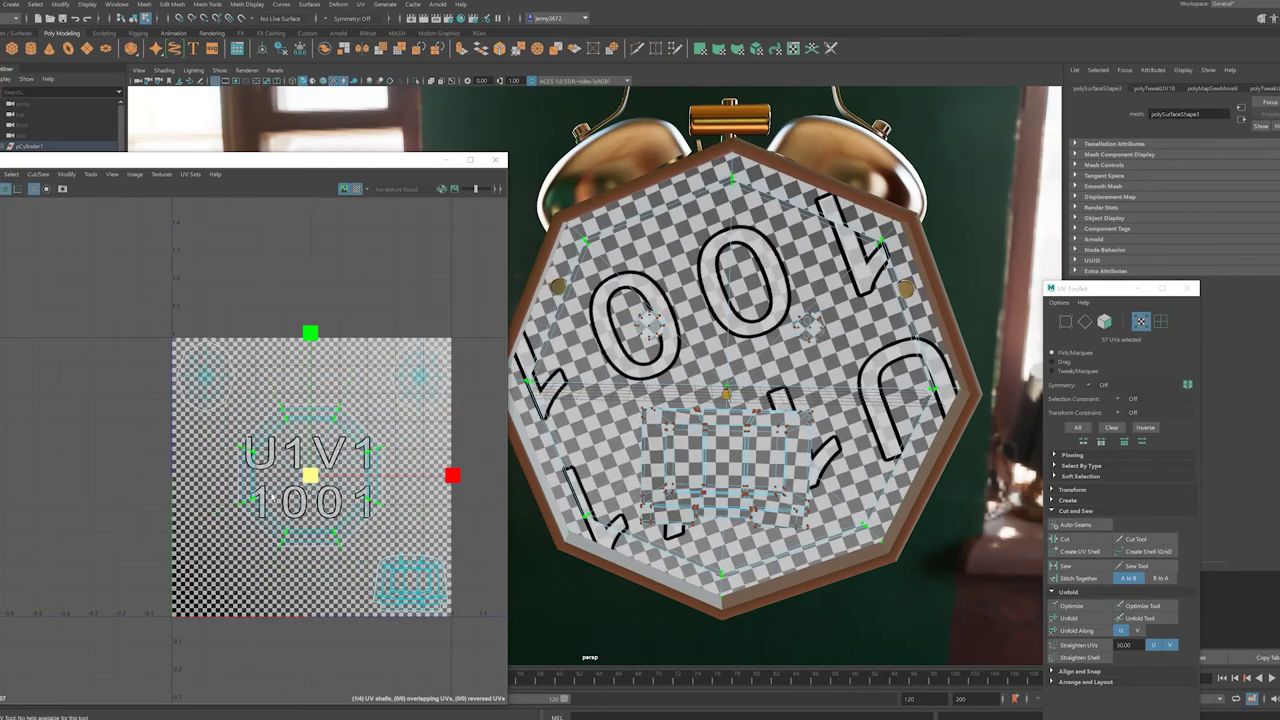
click(400, 588)
drag(400, 588, 365, 615)
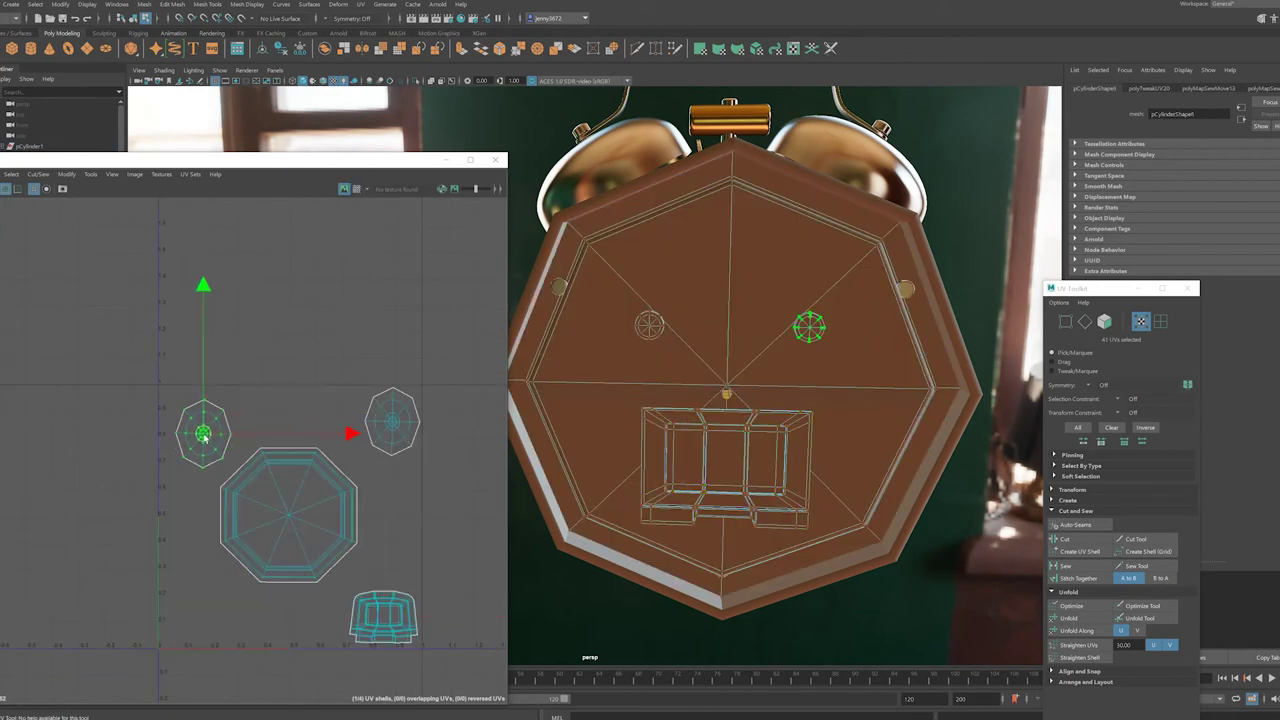
click(383, 437)
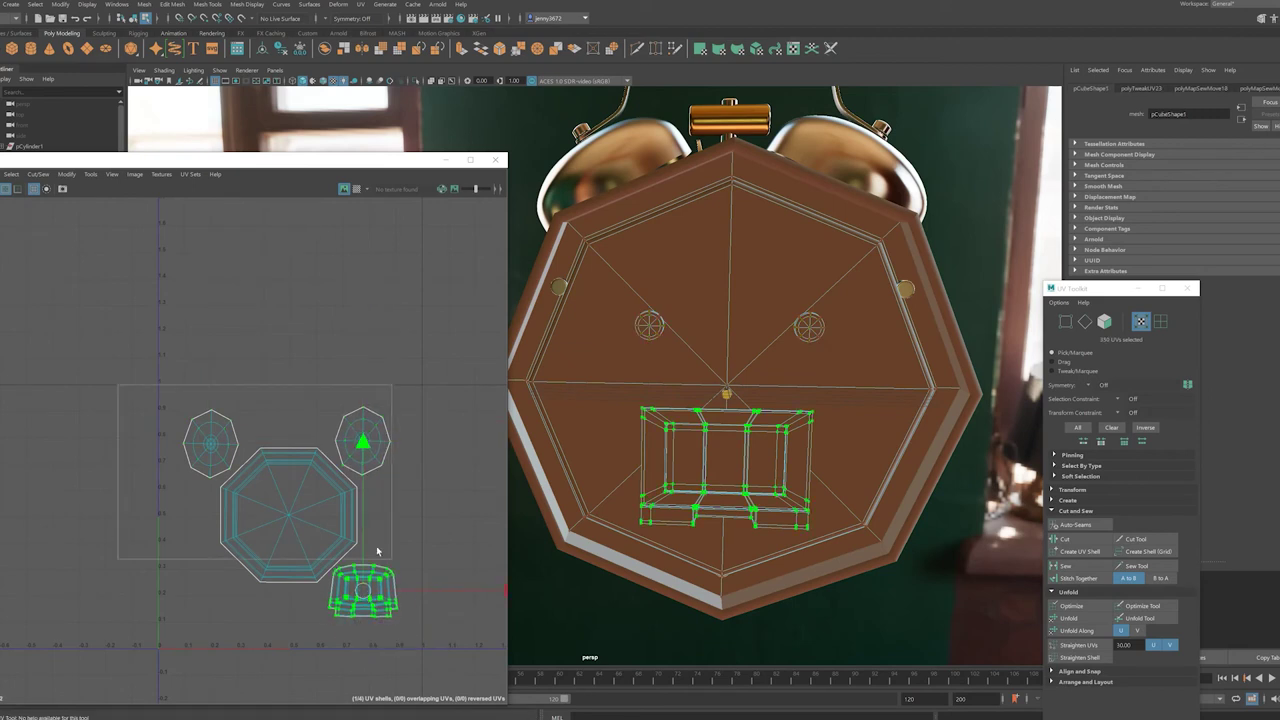
key(ctrl+a)
drag(290, 512, 295, 513)
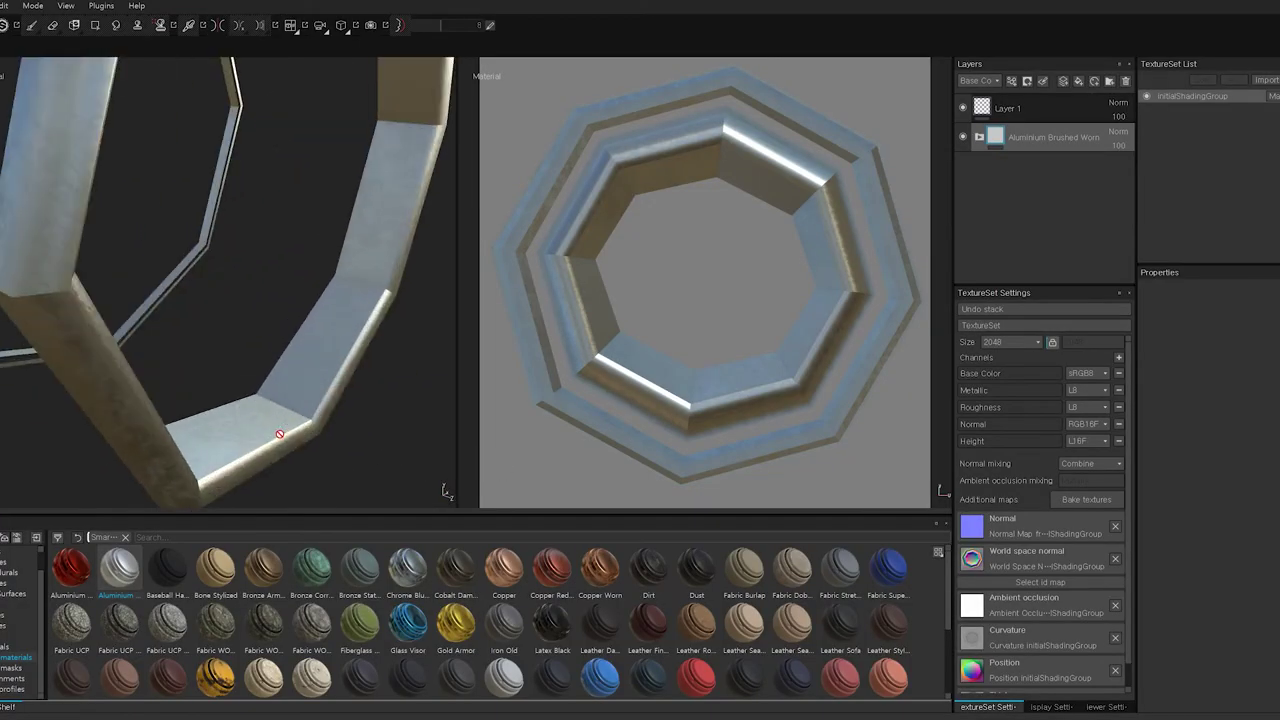
- Add a black-masked fill layer with a Dirt smart mask over Aluminium Brushed Worn, coloured light grey
click(979, 136)
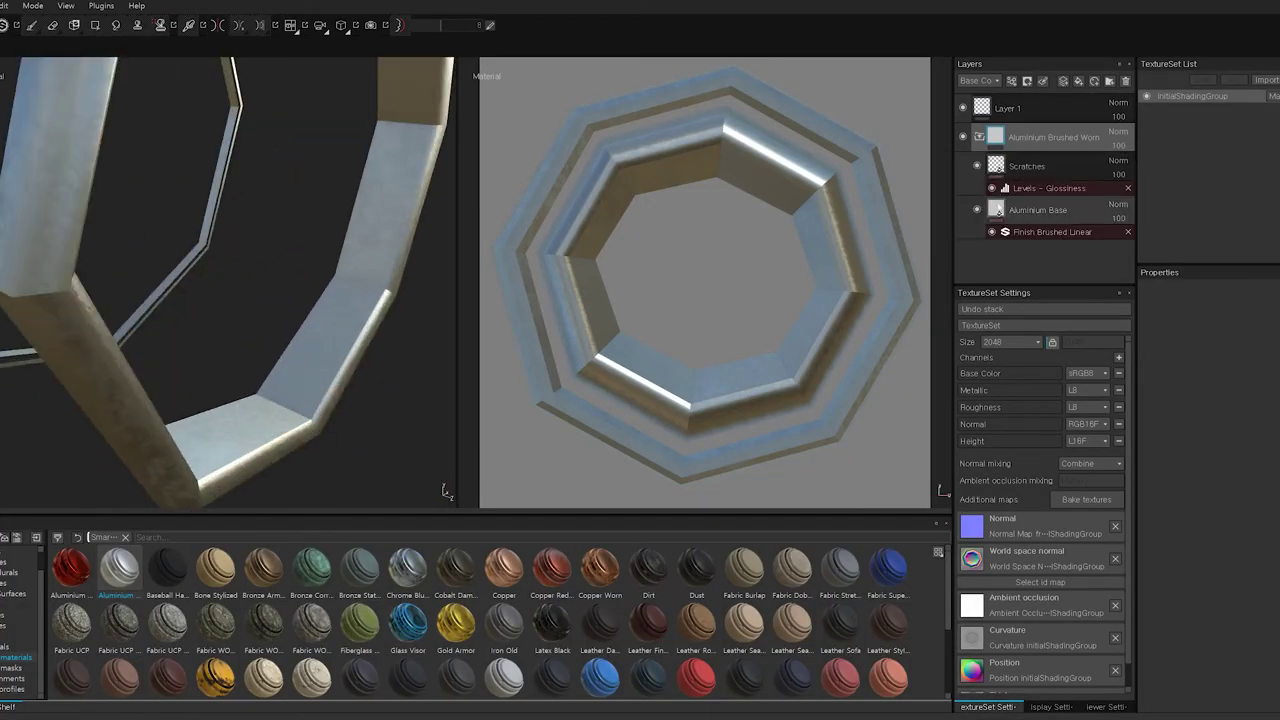
click(1038, 163)
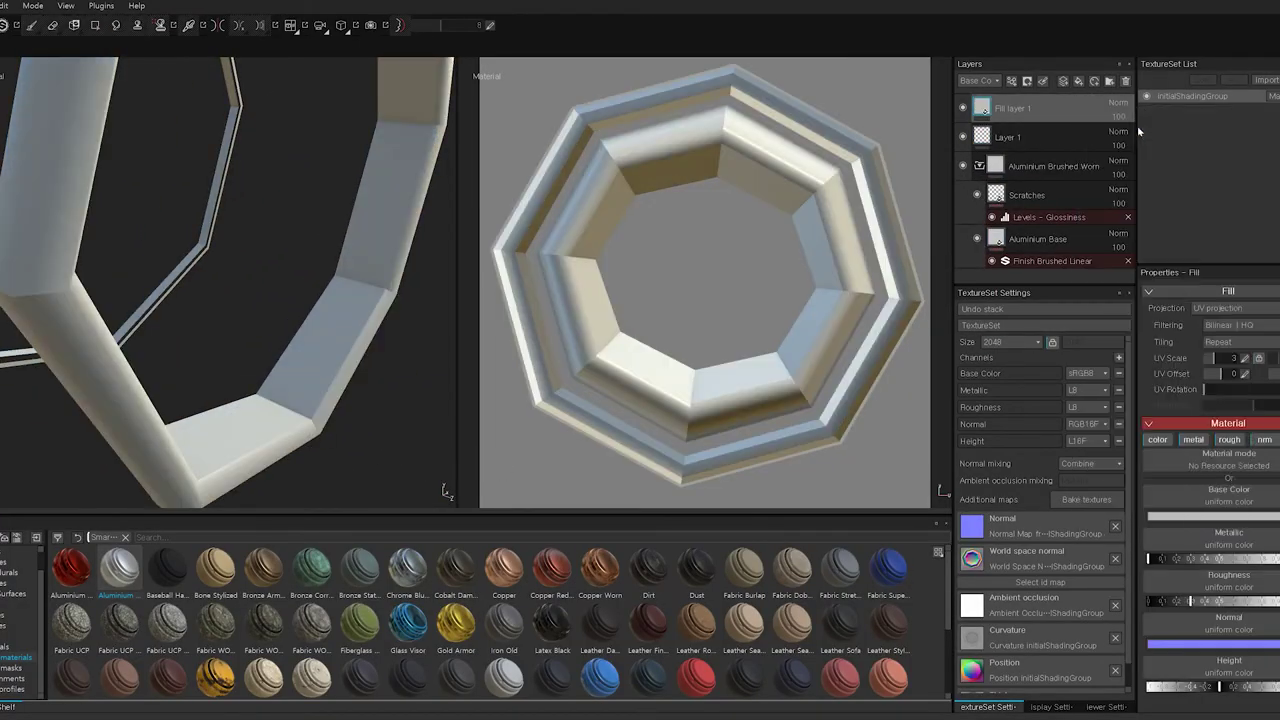
click(18, 675)
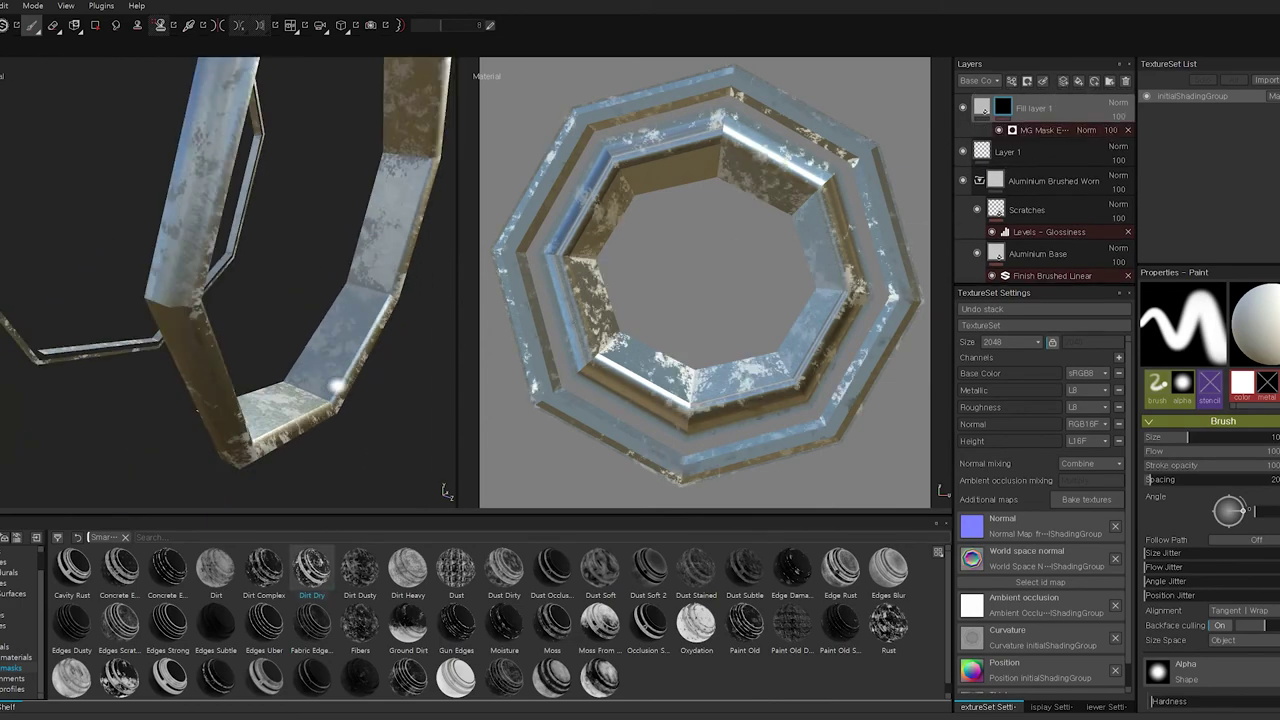
alt+drag(77, 343, 62, 345)
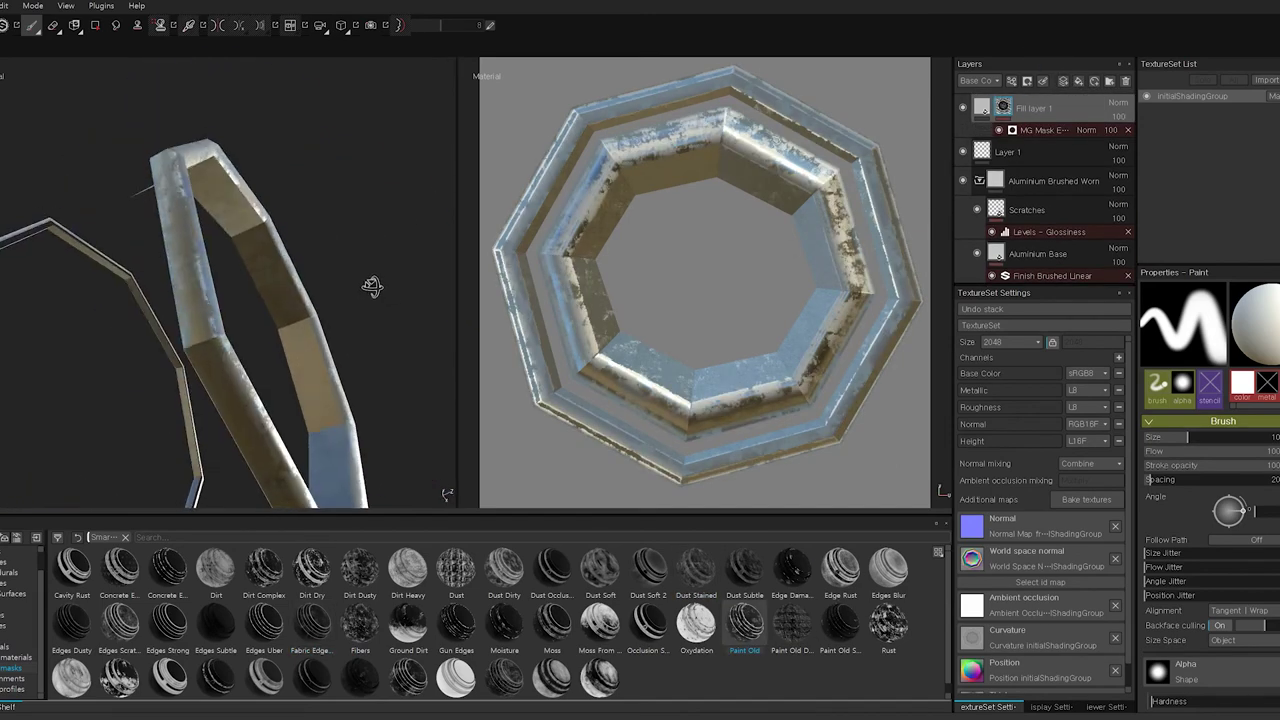
drag(1080, 104, 397, 578)
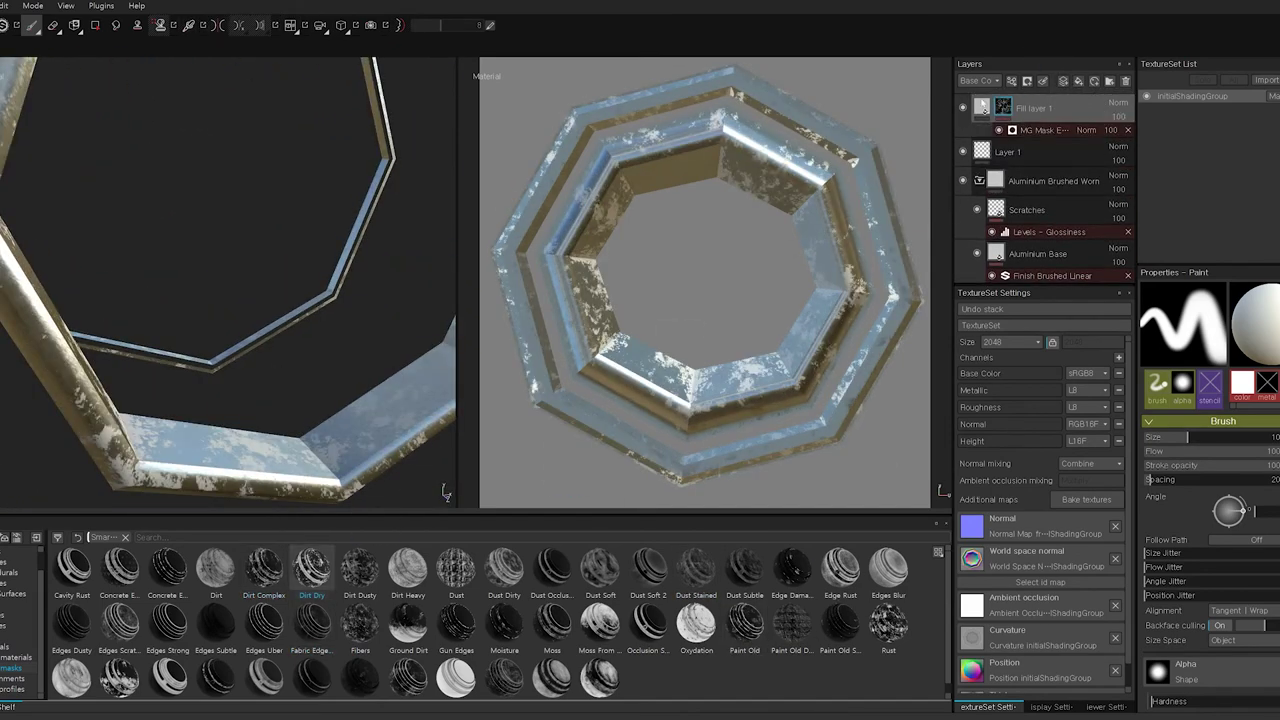
click(1205, 428)
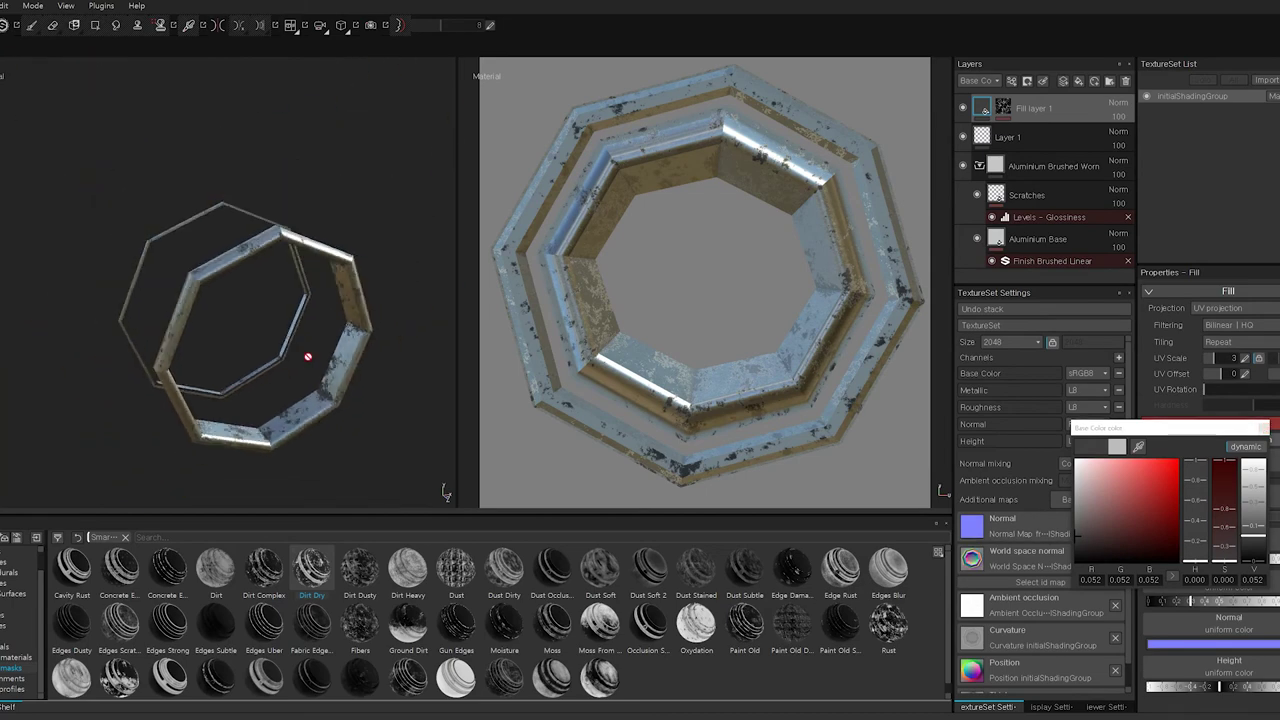
click(1068, 107)
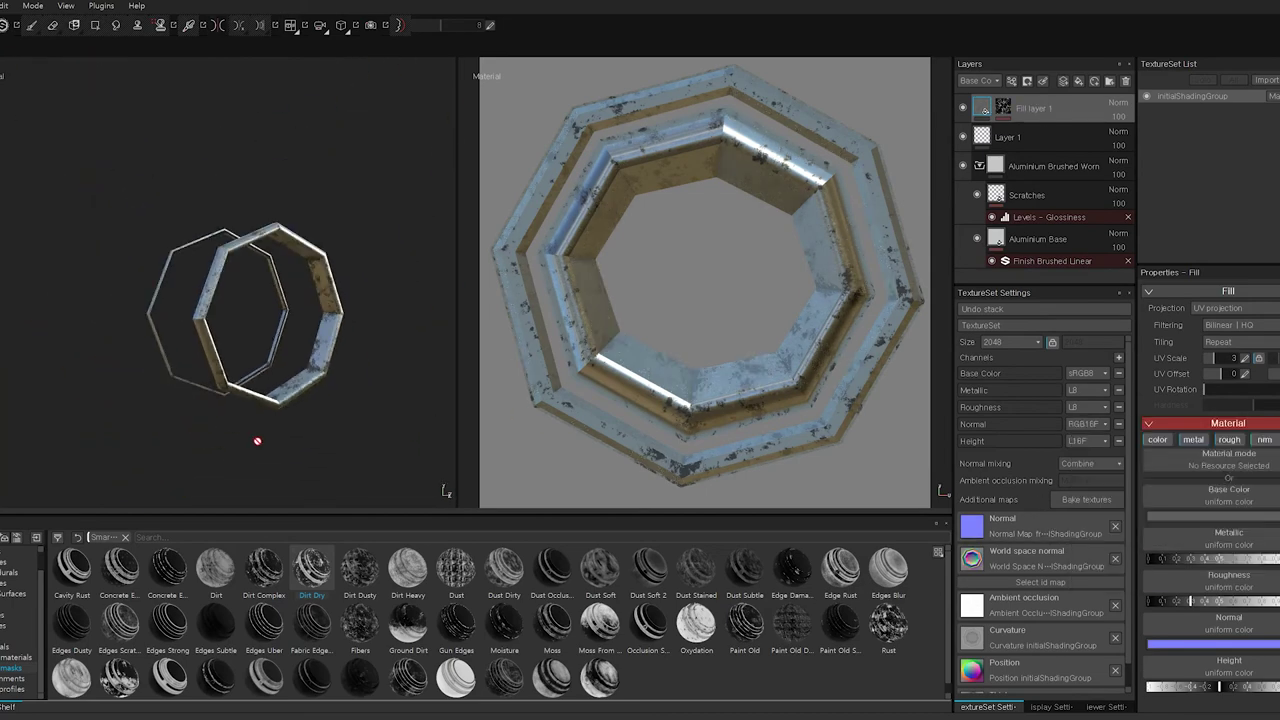
click(1215, 512)
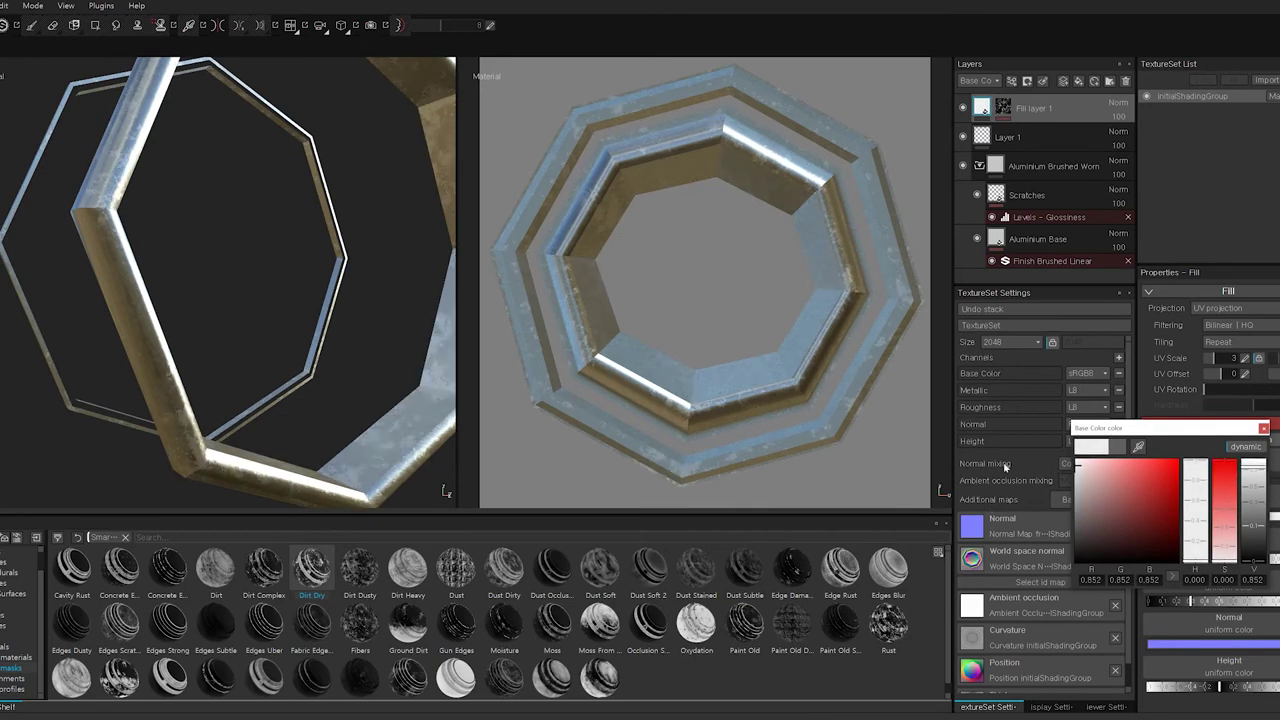
alt+drag(294, 363, 286, 332)
- Add Fill layer 2 with a Stain smart mask and move it below Fill layer 1
click(1080, 82)
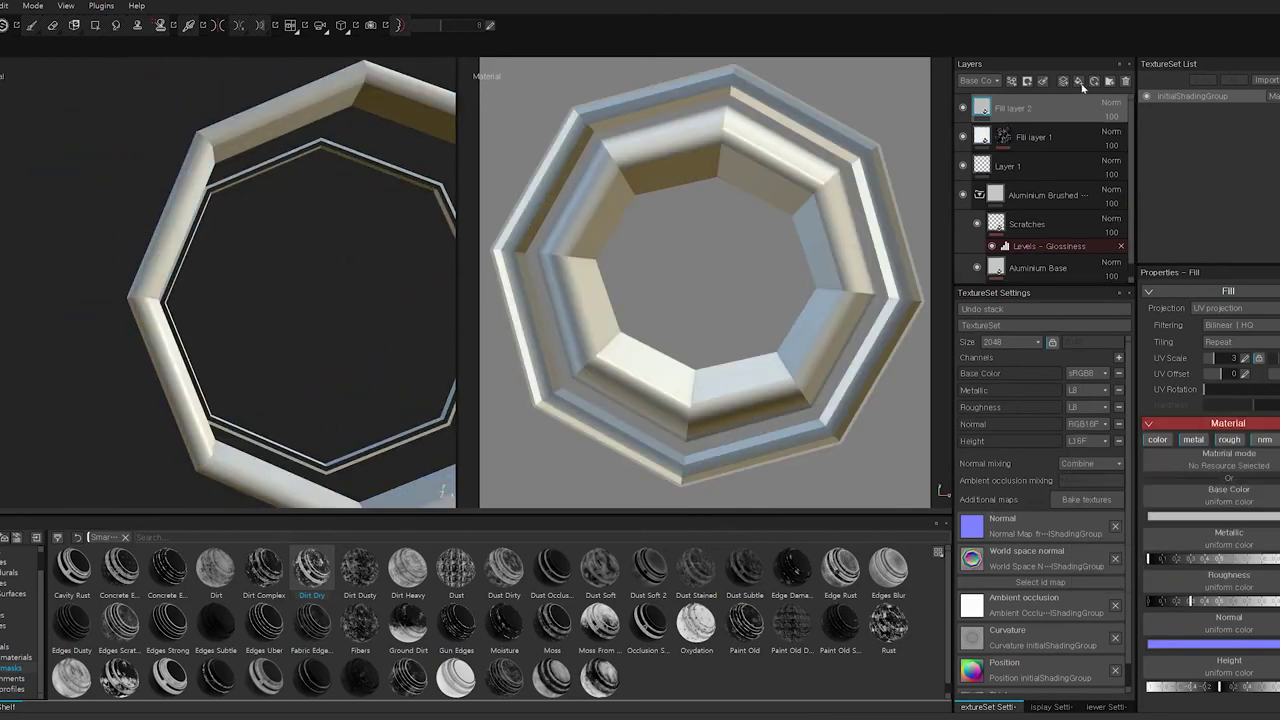
drag(1107, 131, 1040, 110)
scroll(407, 668, down, 1)
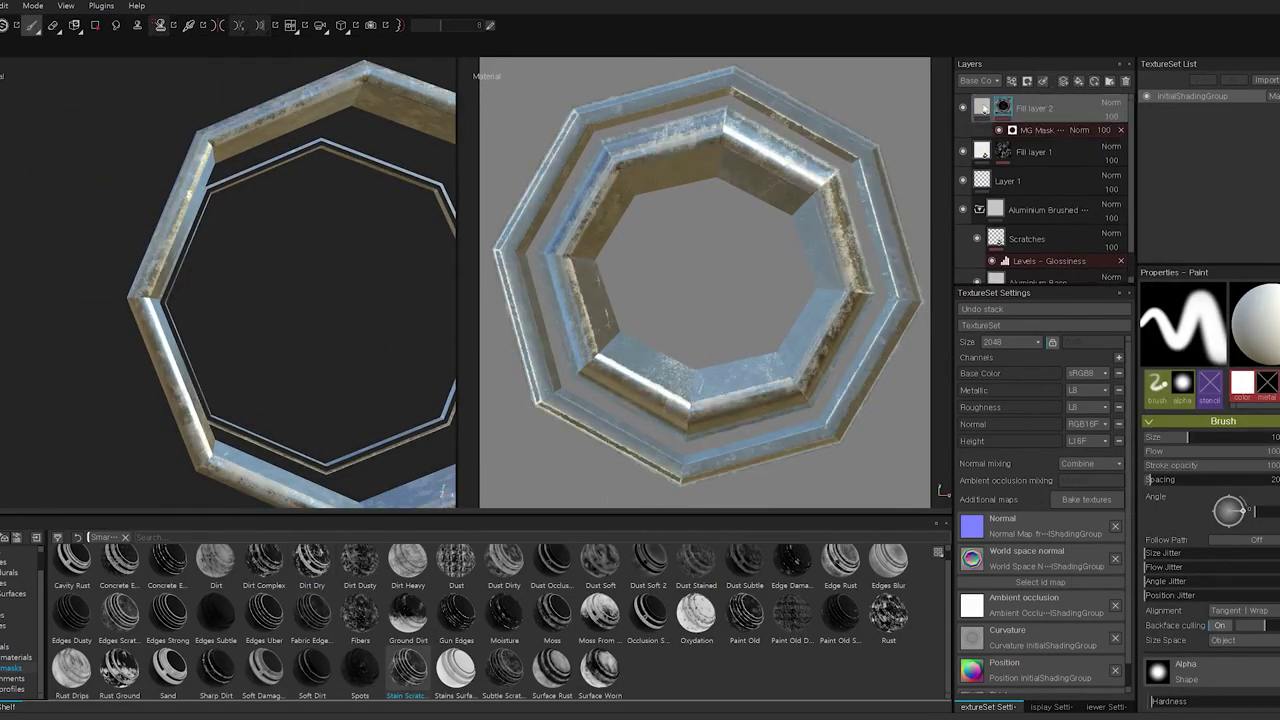
click(963, 151)
mouse_move(250, 300)
alt+mouse_down()
mouse_move(158, 303)
mouse_move(760, 183)
alt+mouse_up()
drag(1070, 119, 1040, 170)
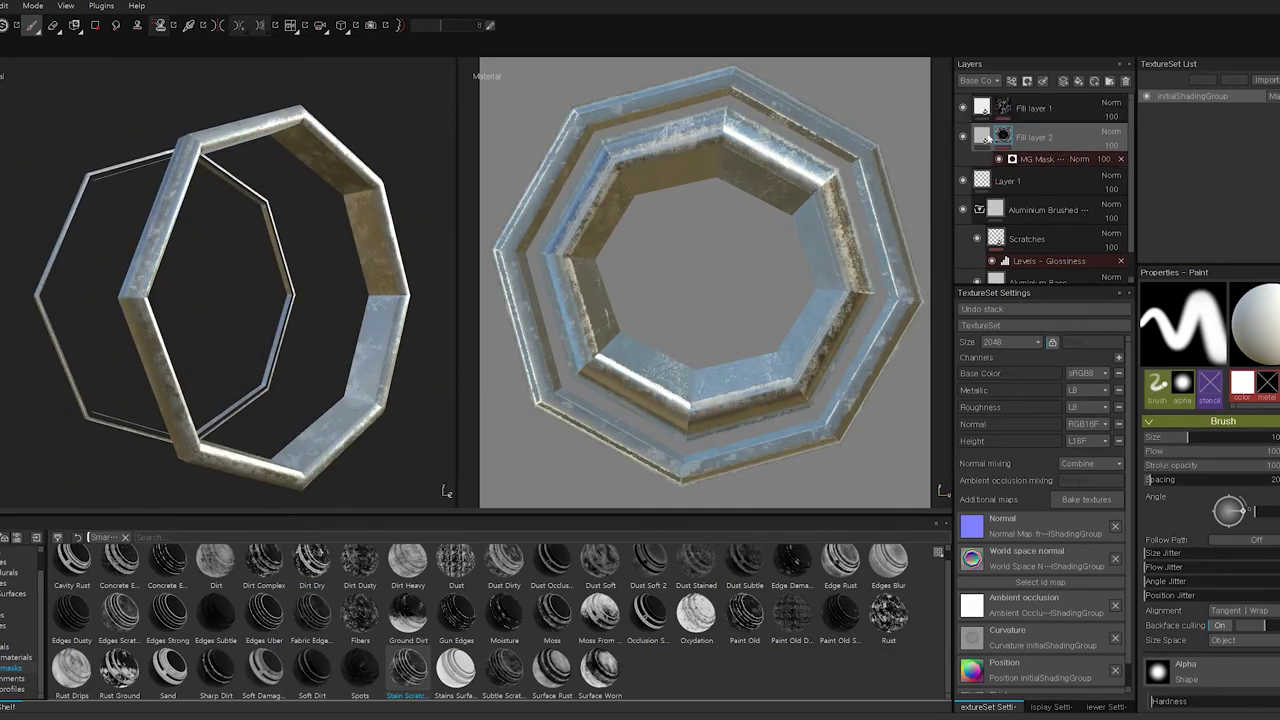
- Set the stain layer's base colour to white, then reopen Fill layer 1's base colour
click(1215, 575)
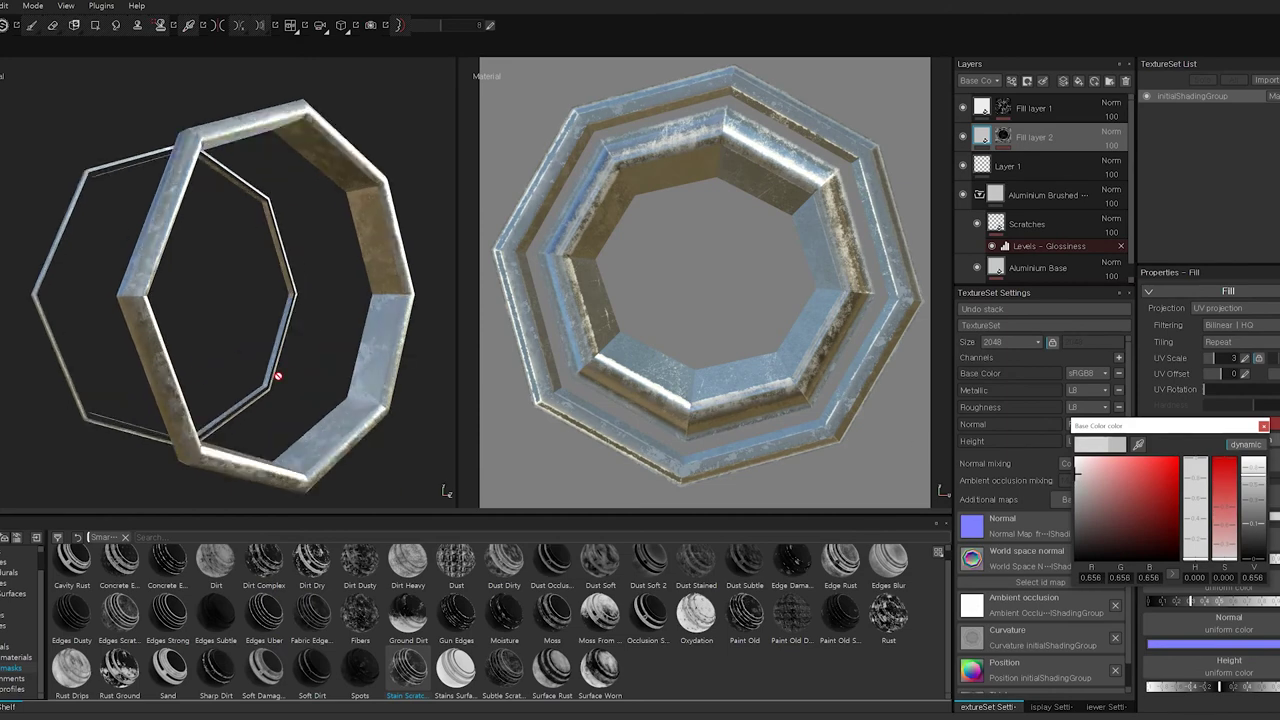
alt+drag(277, 371, 134, 374)
alt+right_drag(134, 374, 251, 360)
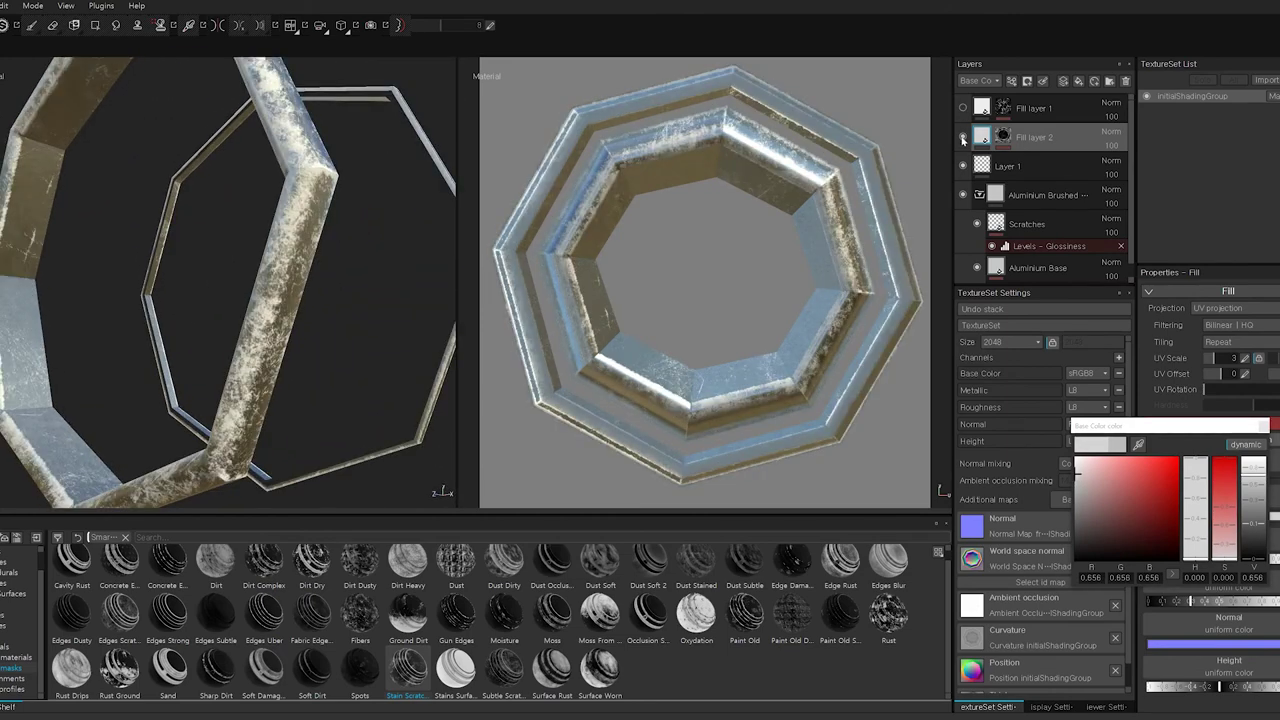
click(963, 138)
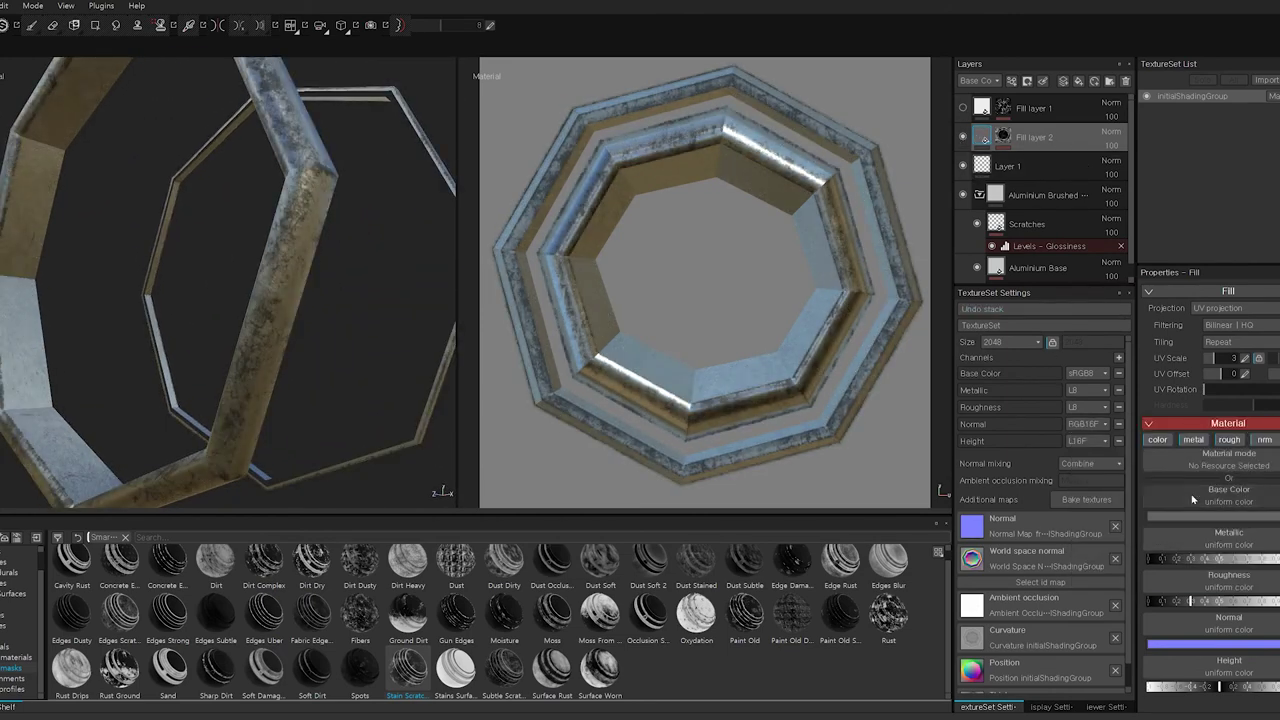
click(1192, 499)
click(1056, 260)
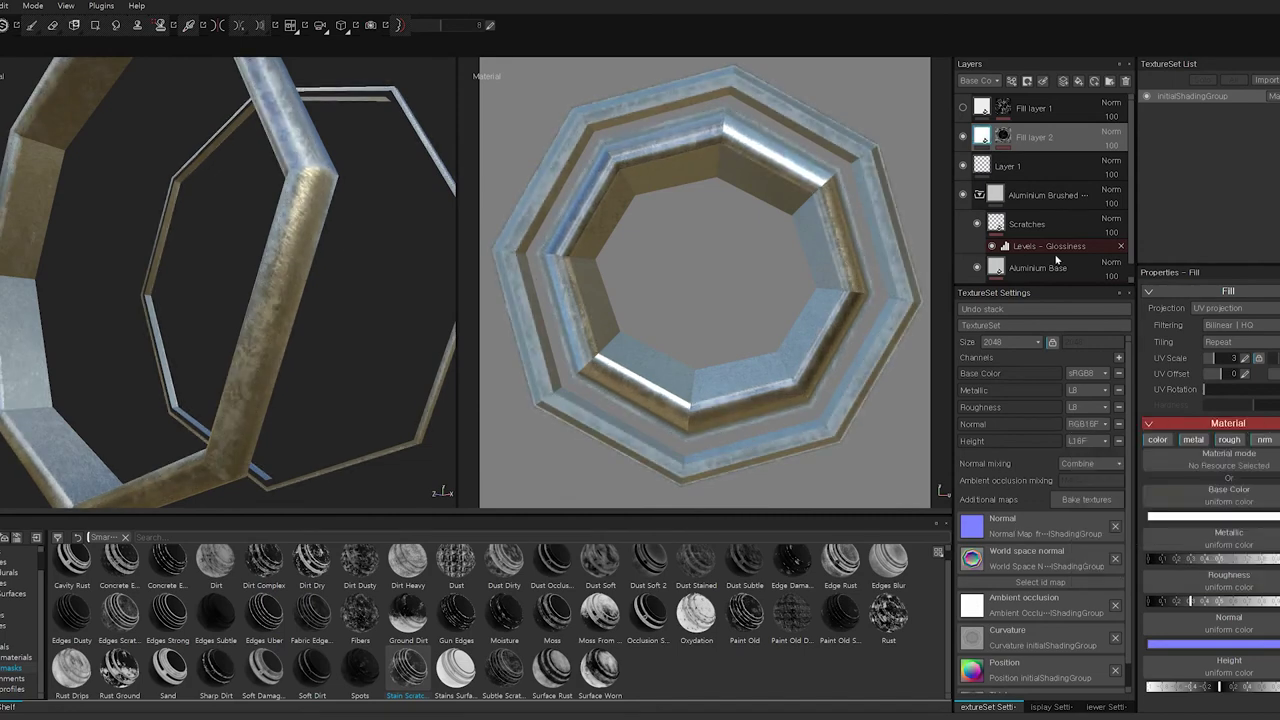
click(1034, 108)
click(1213, 517)
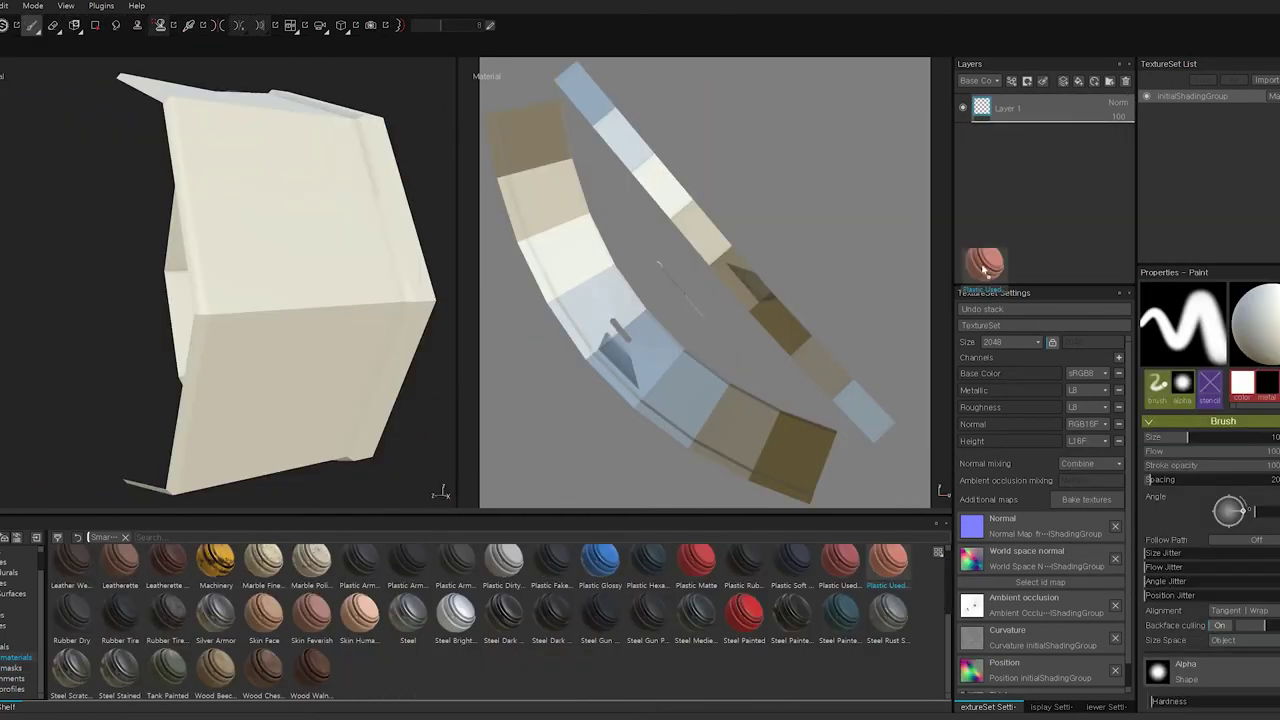
- Apply Plastic Used Up Shiny to the part and tint its base plastic bright teal
drag(985, 265, 985, 265)
mouse_move(129, 360)
alt+mouse_down()
mouse_move(343, 414)
mouse_move(143, 406)
mouse_move(94, 364)
mouse_move(157, 371)
alt+mouse_up()
click(1072, 107)
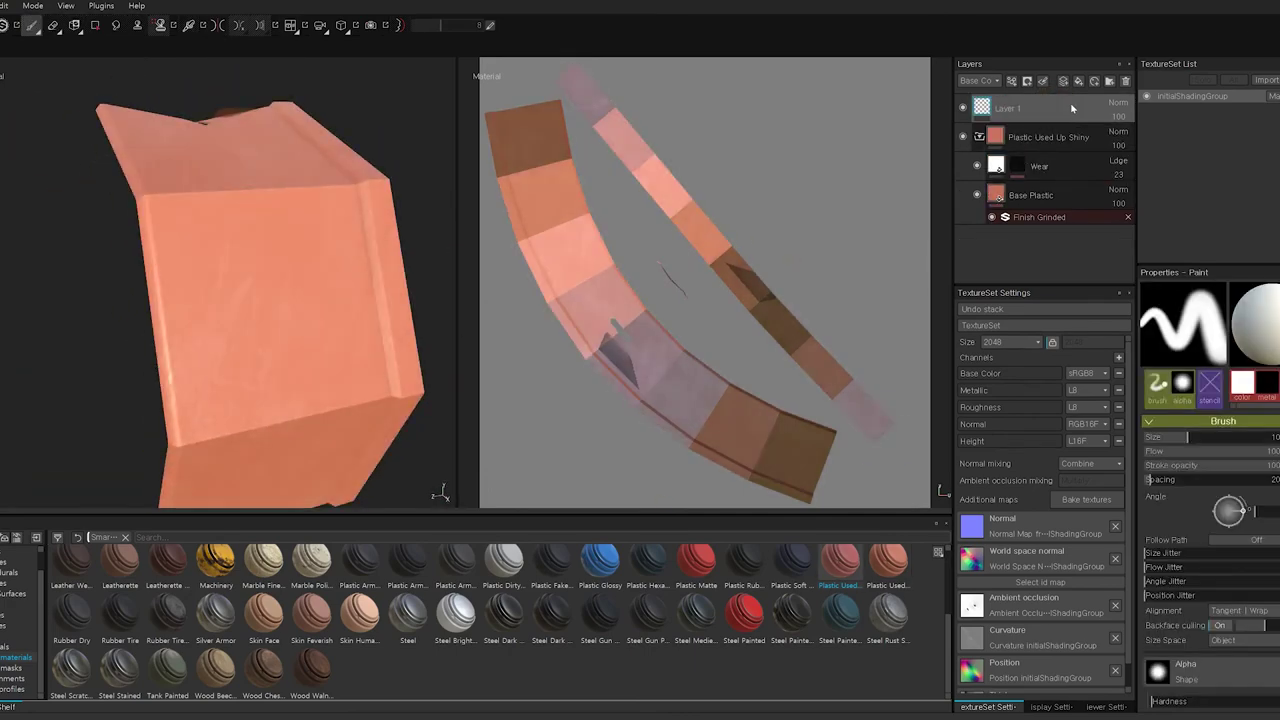
click(1031, 195)
click(1200, 512)
drag(1130, 485, 1124, 471)
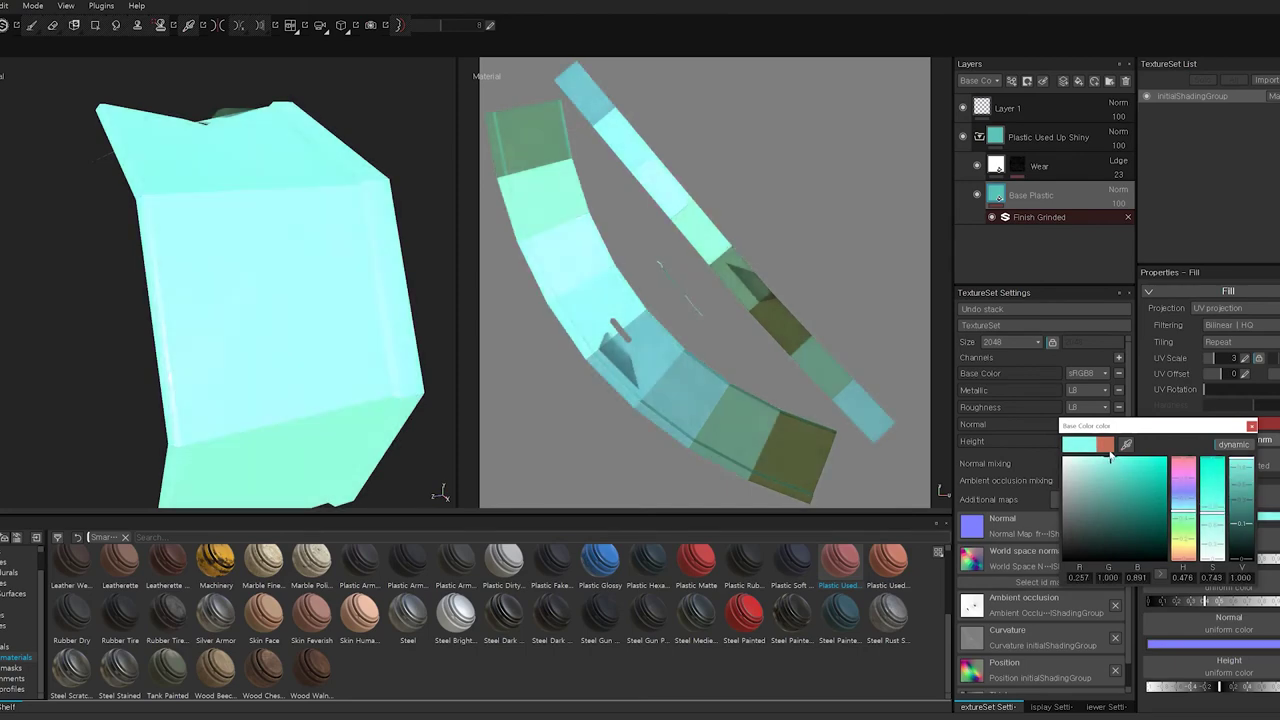
mouse_move(406, 371)
alt+mouse_down()
mouse_move(172, 357)
mouse_move(251, 220)
alt+mouse_up()
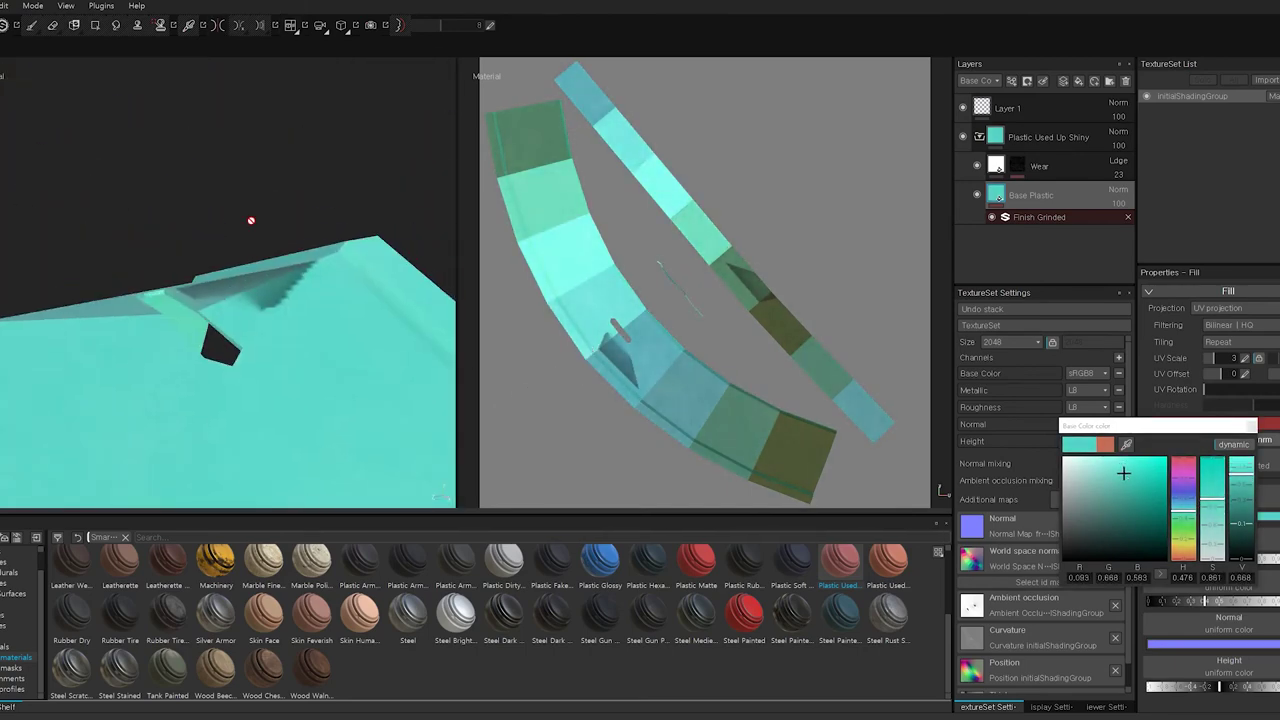
click(977, 167)
mouse_move(400, 394)
alt+mouse_down()
mouse_move(366, 257)
mouse_move(450, 245)
alt+mouse_up()
- Add a fill layer, swap the edge-wear mask for Dirt Complex, and give it a teal colour
click(1027, 80)
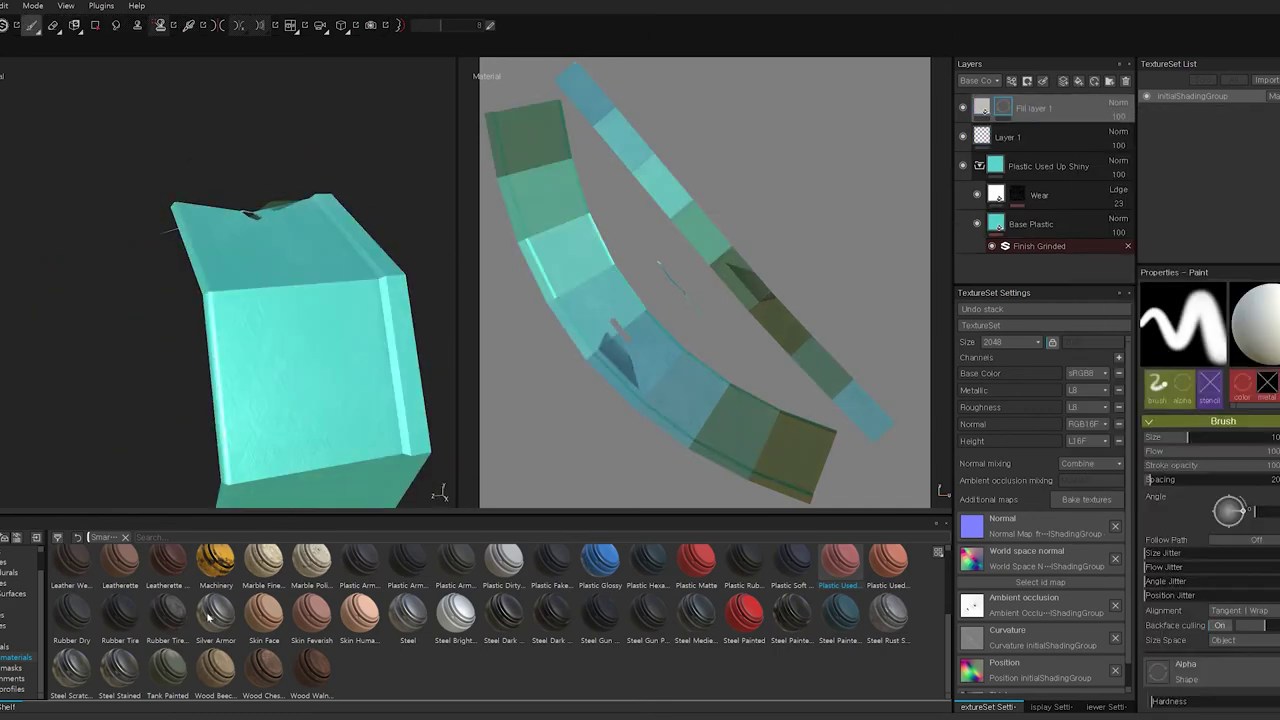
click(12, 667)
drag(513, 604, 1076, 100)
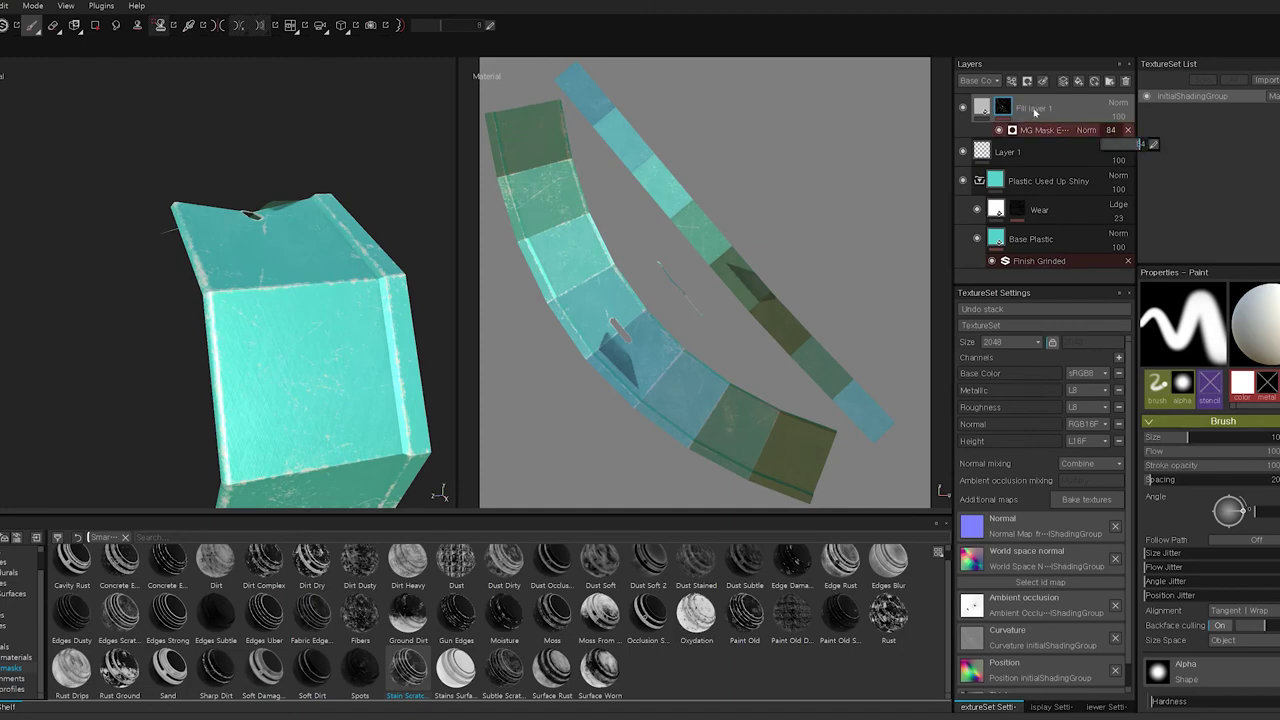
mouse_move(150, 330)
alt+mouse_down()
mouse_move(64, 341)
mouse_move(103, 426)
mouse_move(71, 283)
alt+mouse_up()
key(ctrl+z)
drag(264, 560, 826, 305)
alt+drag(114, 414, 90, 420)
click(1033, 108)
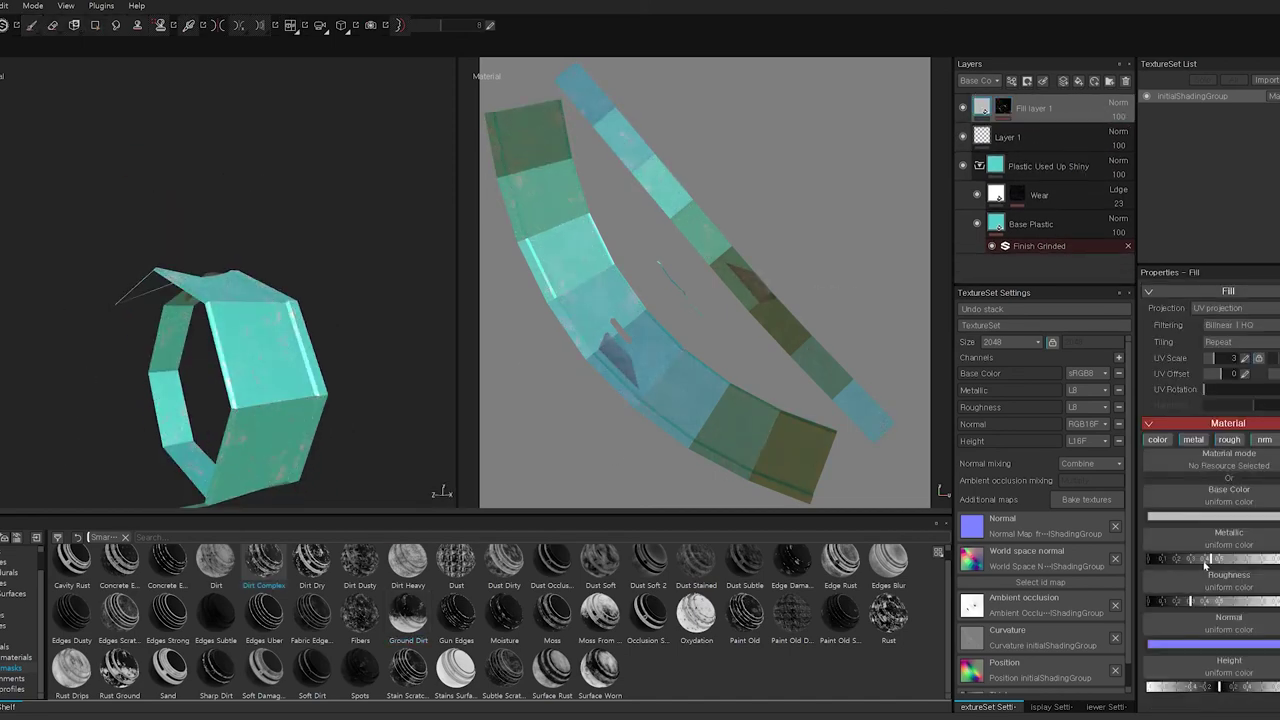
scroll(363, 394, up, 2)
scroll(363, 394, up, 5)
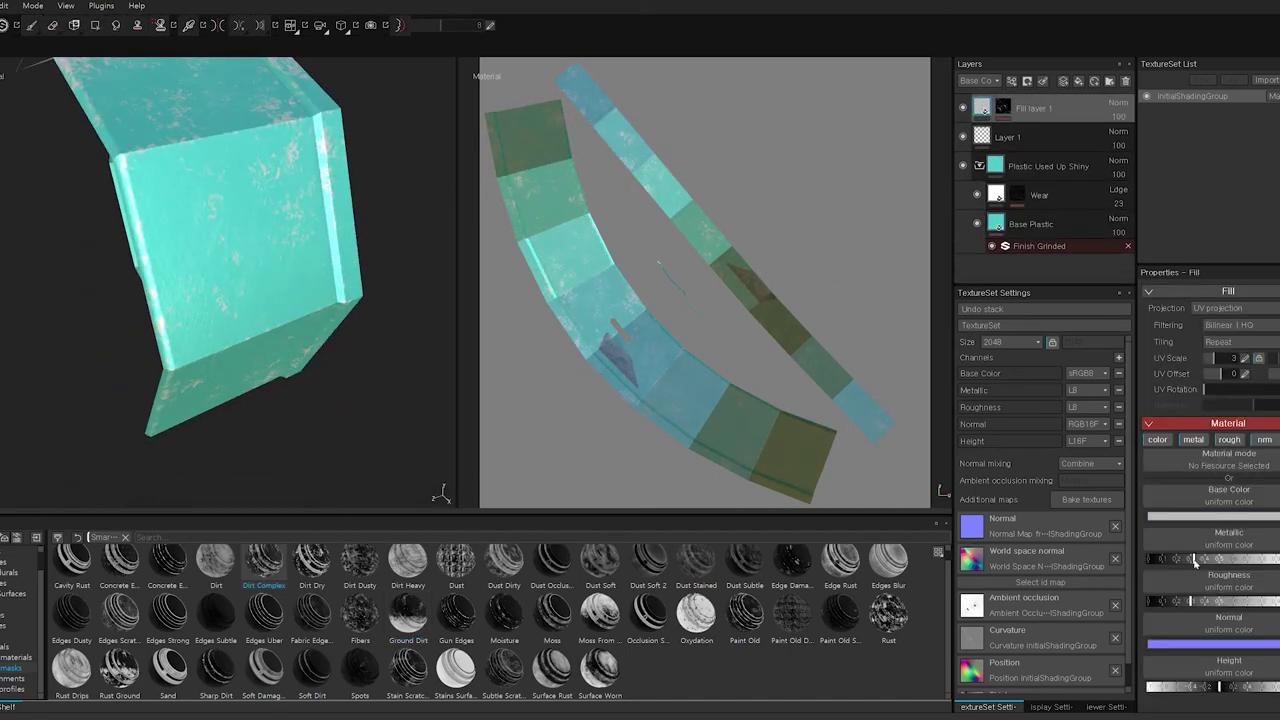
click(1215, 517)
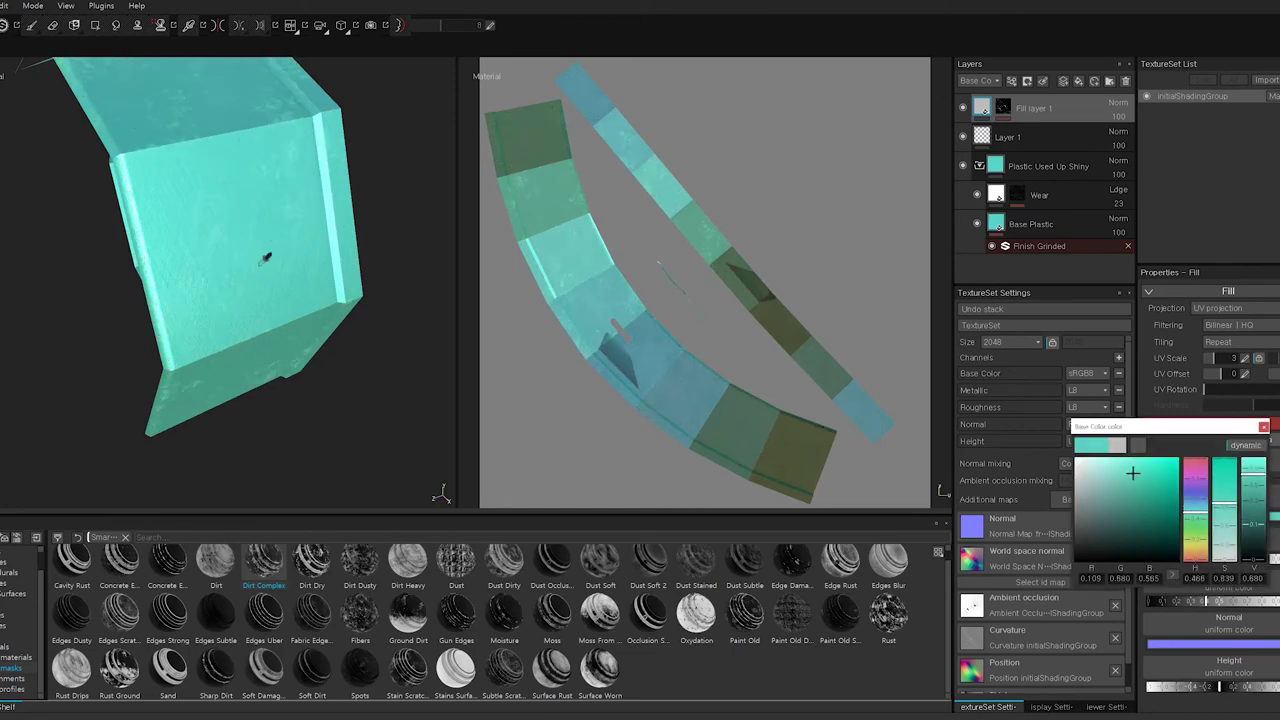
click(1083, 490)
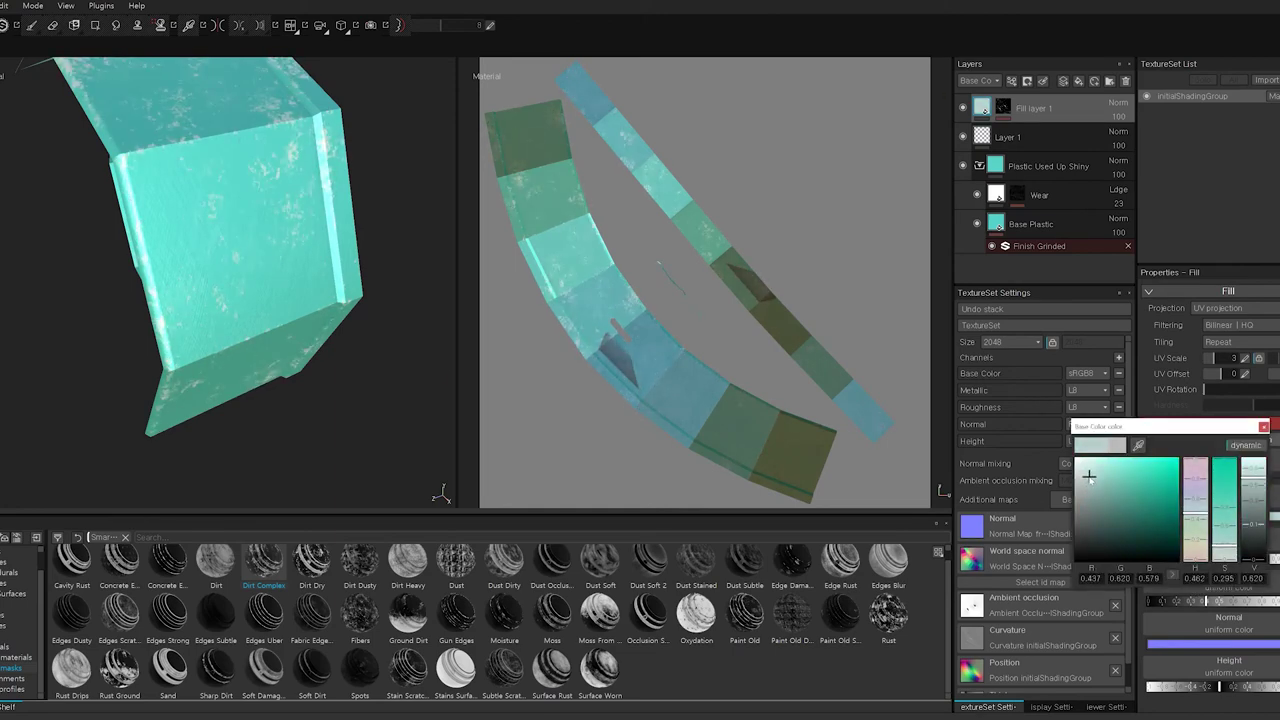
- Use the Edge Damage mask on Fill layer 1, pale teal colour, and add a Paint mask effect
key(1)
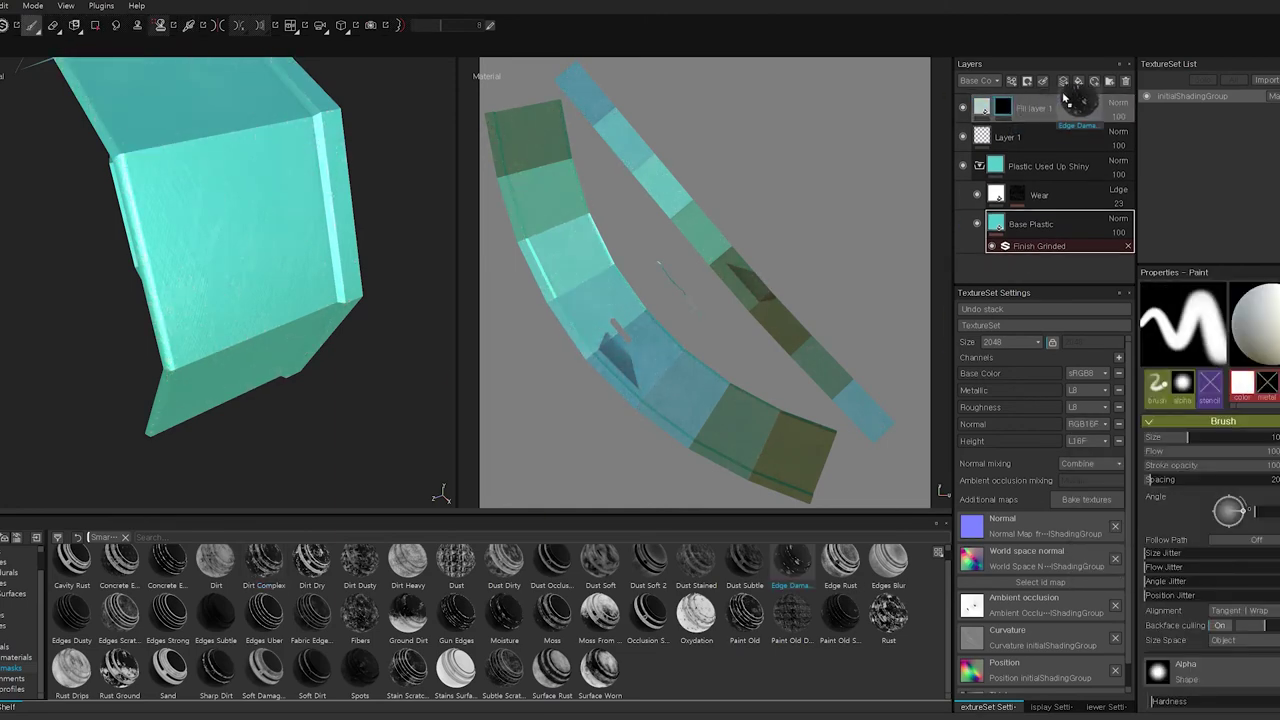
drag(1066, 100, 1066, 108)
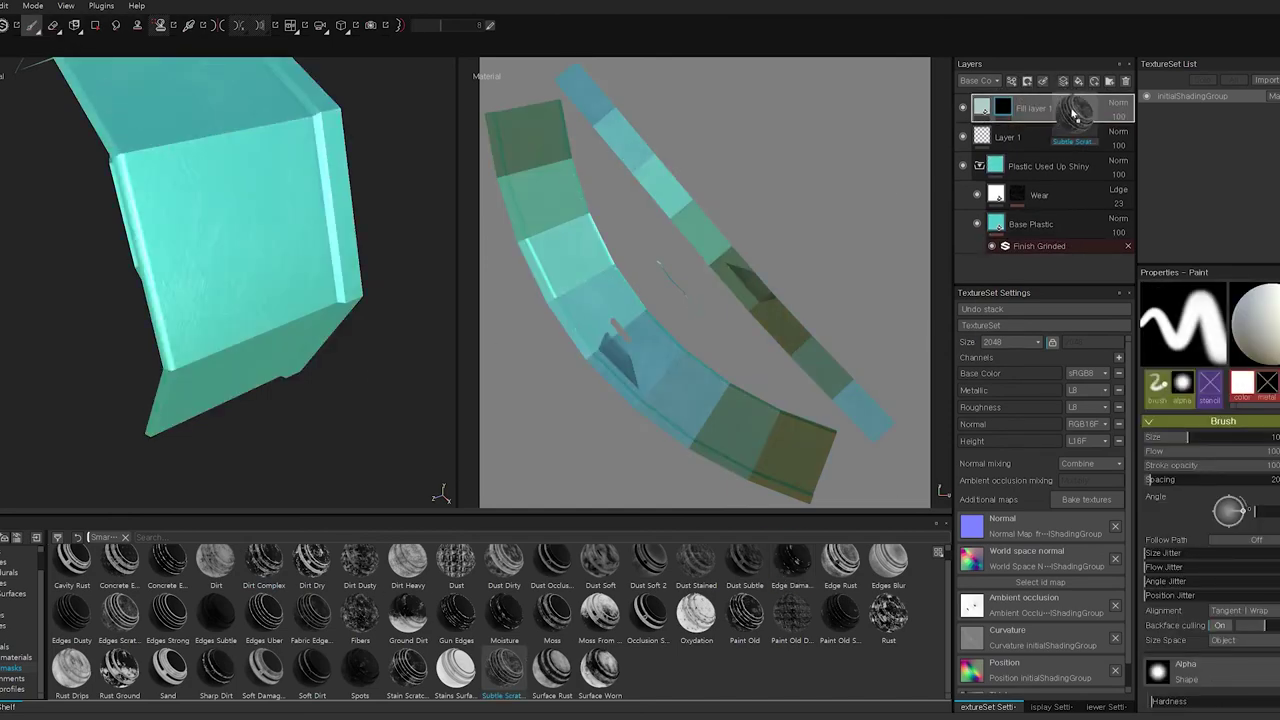
mouse_move(330, 300)
alt+mouse_down()
mouse_move(401, 307)
mouse_move(297, 371)
mouse_move(400, 323)
mouse_move(266, 391)
mouse_move(240, 336)
mouse_move(337, 214)
mouse_move(306, 294)
mouse_move(374, 429)
alt+mouse_up()
key(ctrl+z)
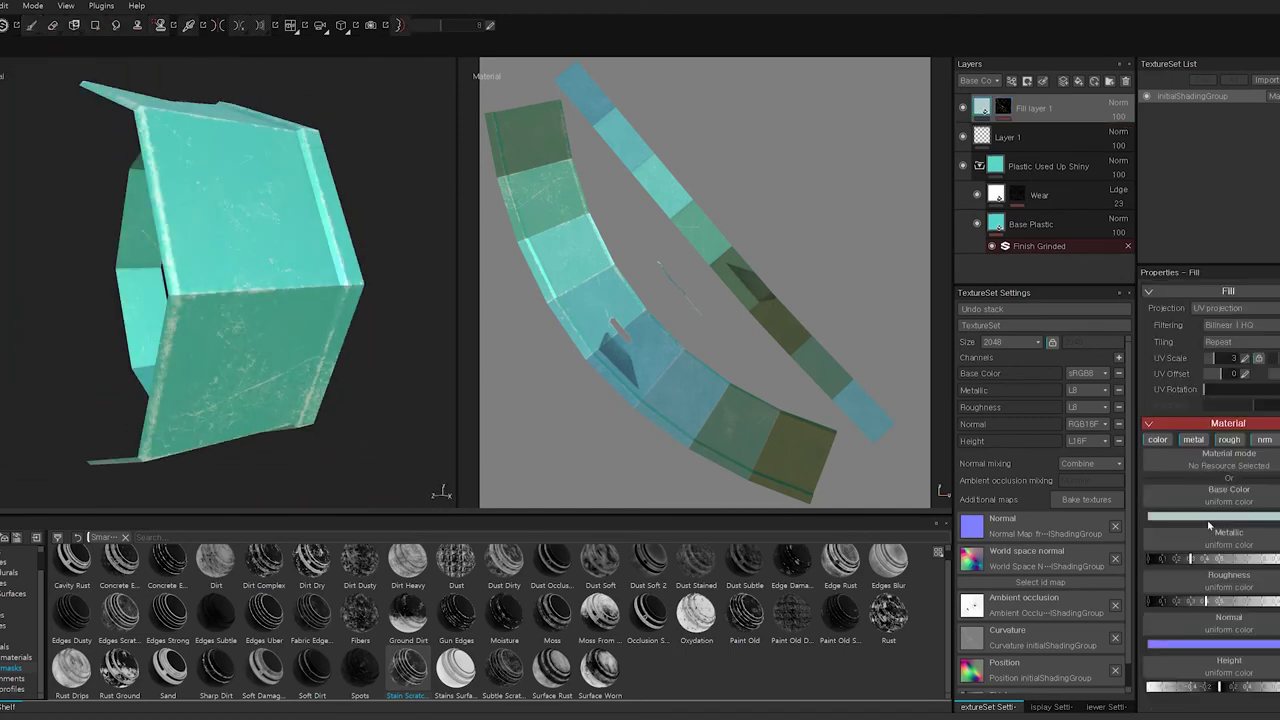
click(1208, 520)
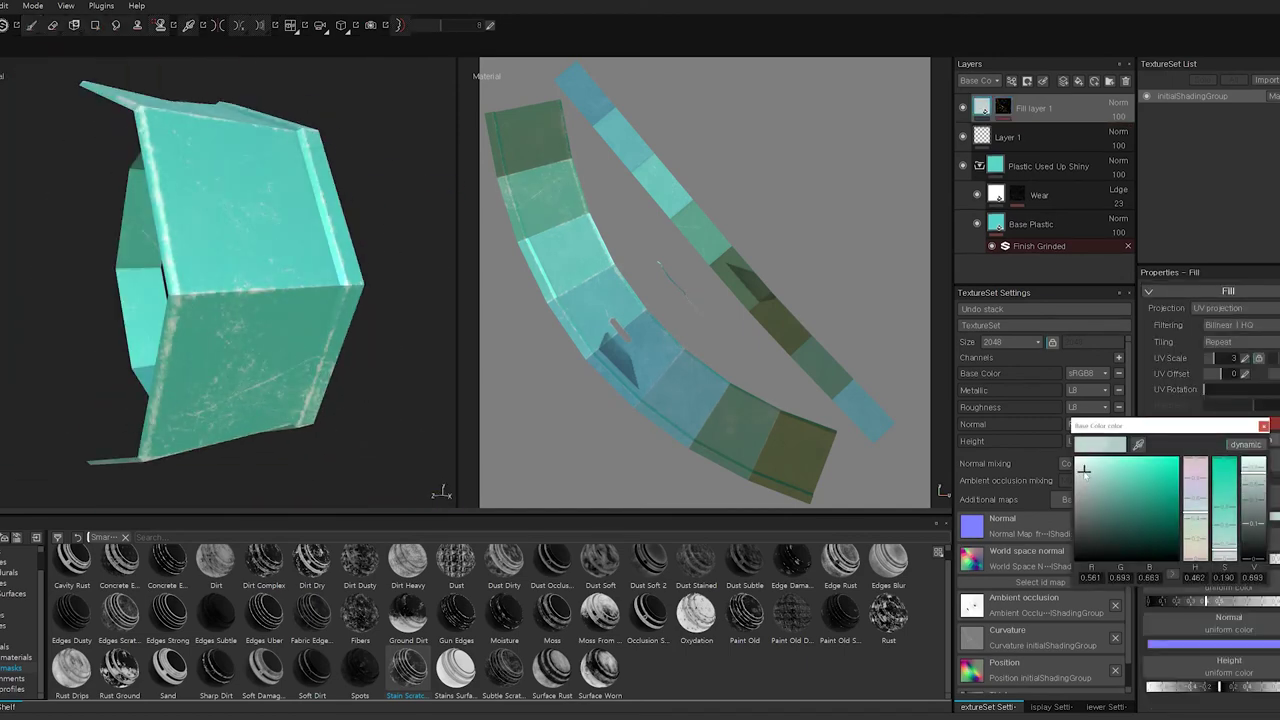
mouse_move(414, 366)
alt+mouse_down()
mouse_move(412, 432)
mouse_move(340, 400)
alt+mouse_up()
key(ctrl+y)
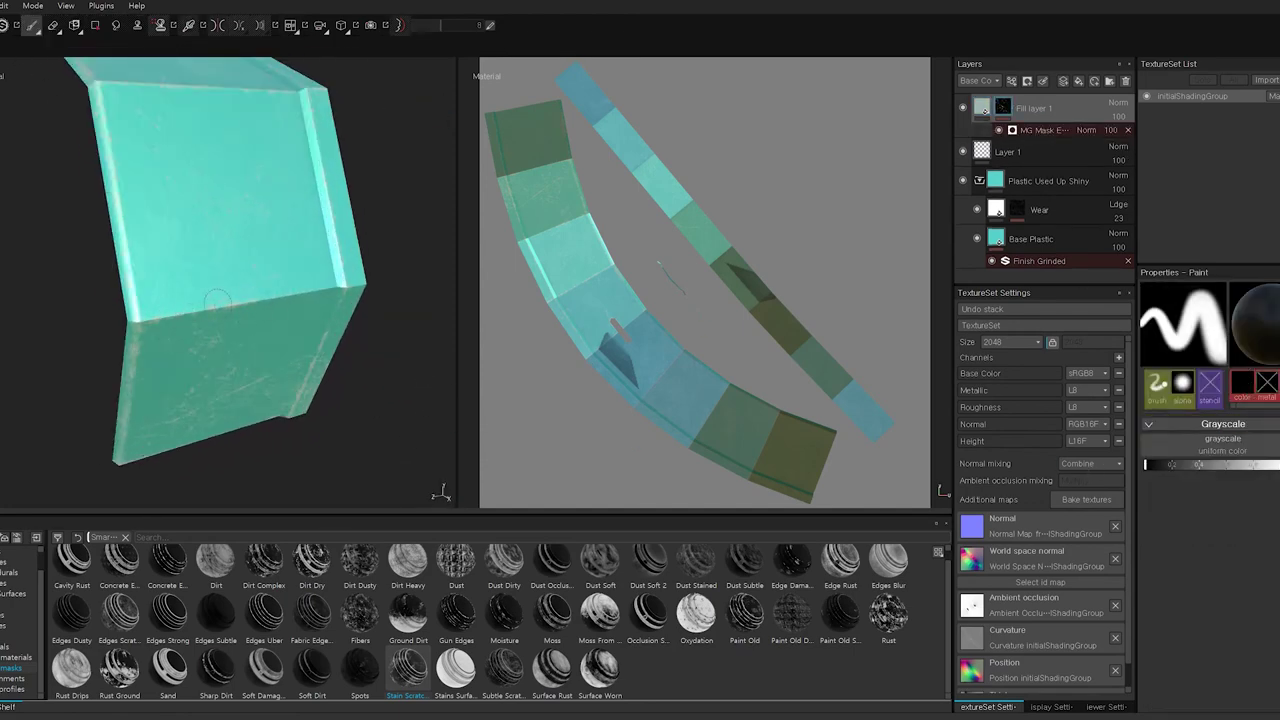
right_click(1079, 107)
click(1110, 466)
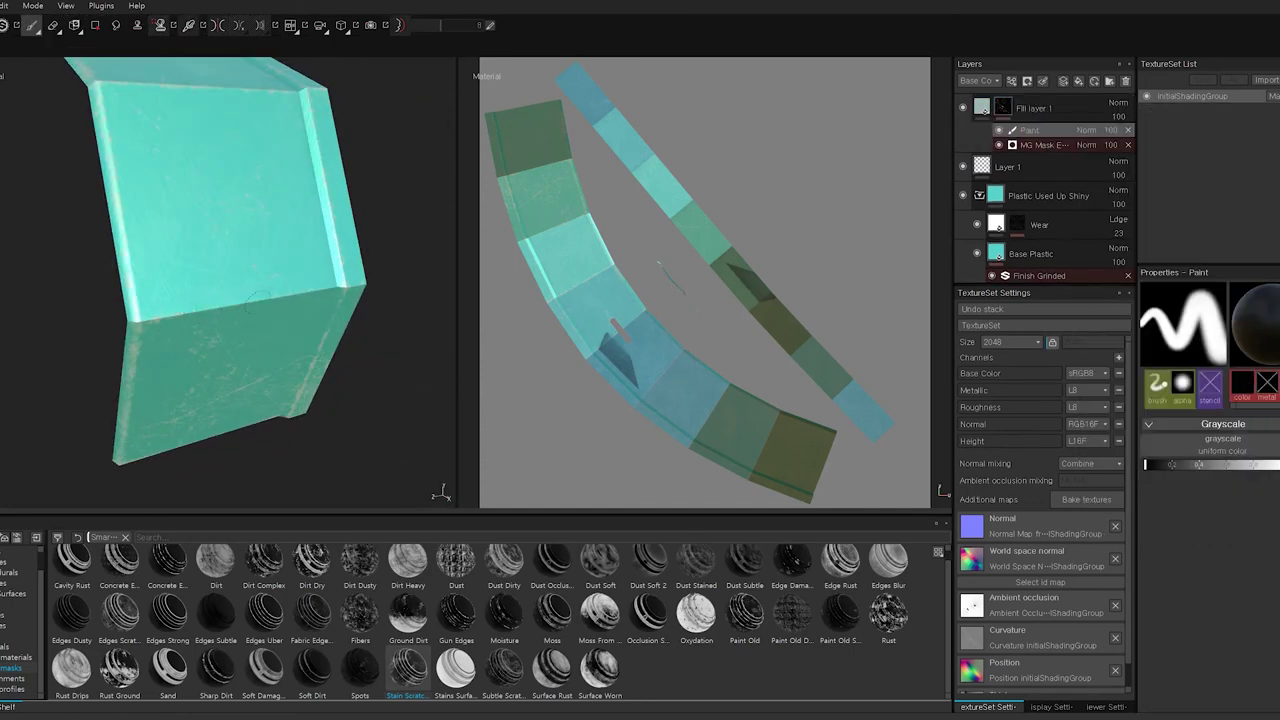
- Orbit and zoom around the box part to inspect the edge wear near the hexagonal slot
scroll(409, 354, up, 2)
scroll(343, 320, up, 3)
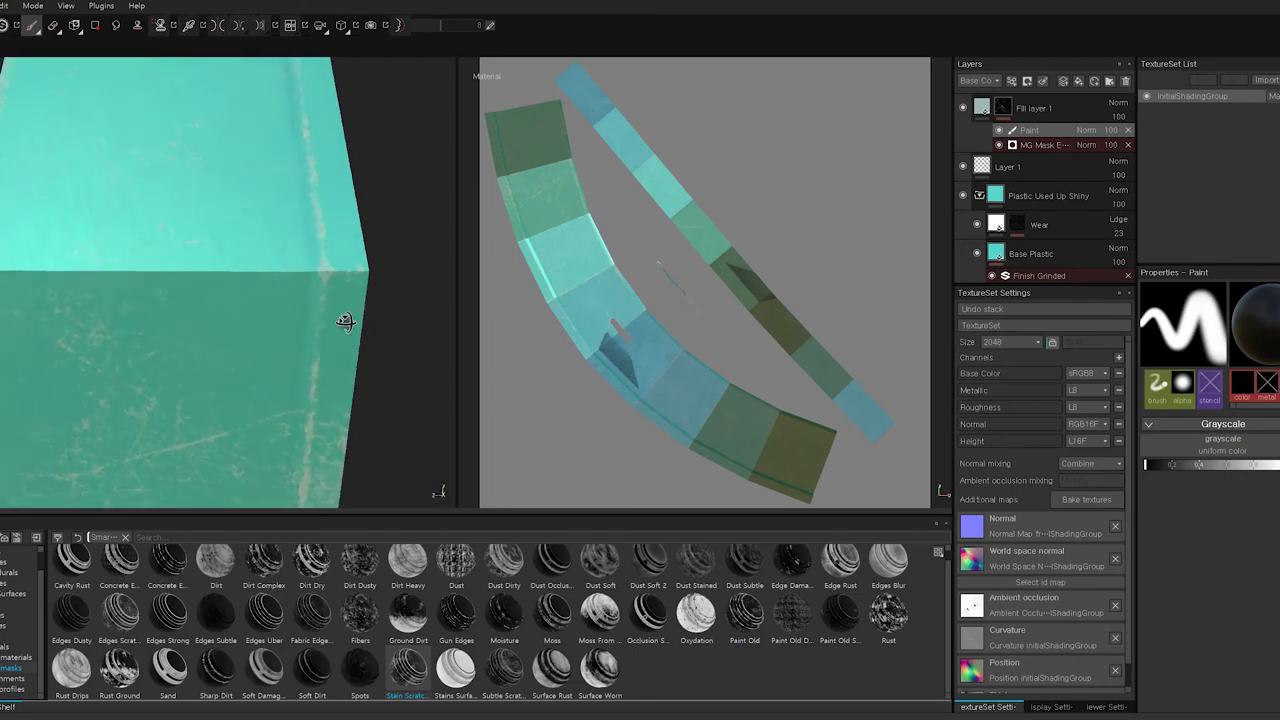
alt+drag(230, 312, 345, 394)
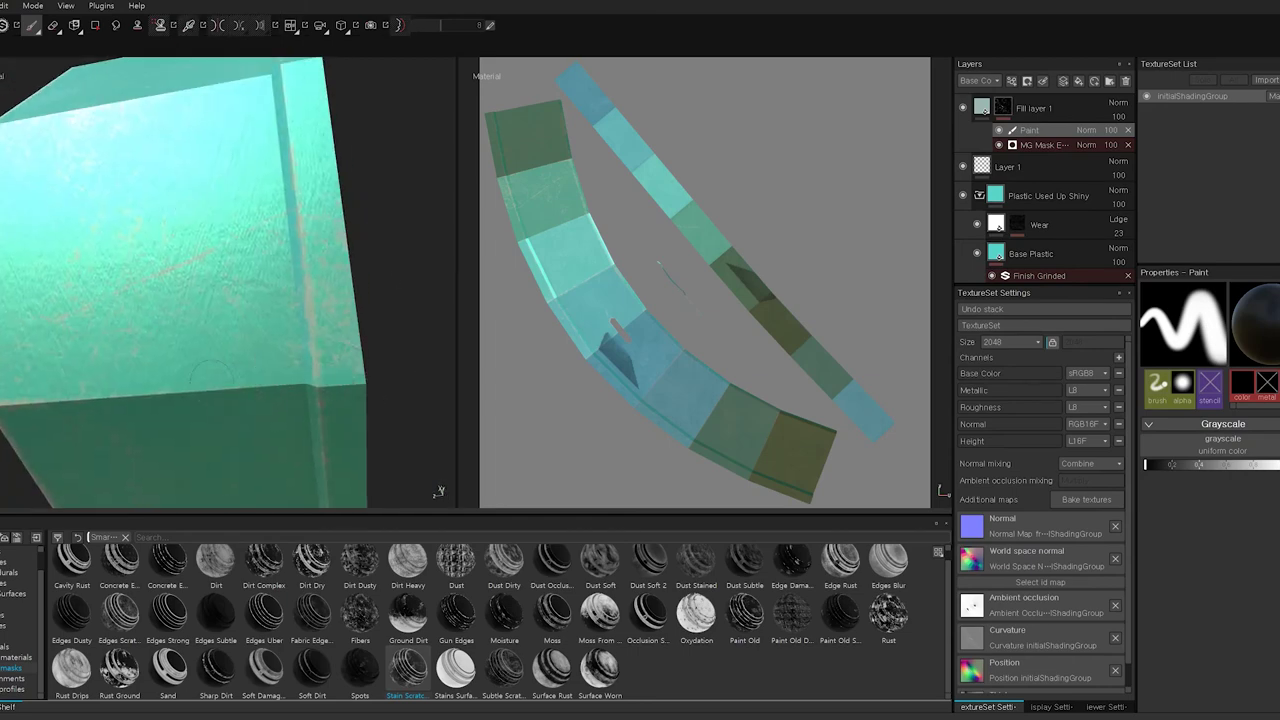
alt+drag(130, 423, 212, 275)
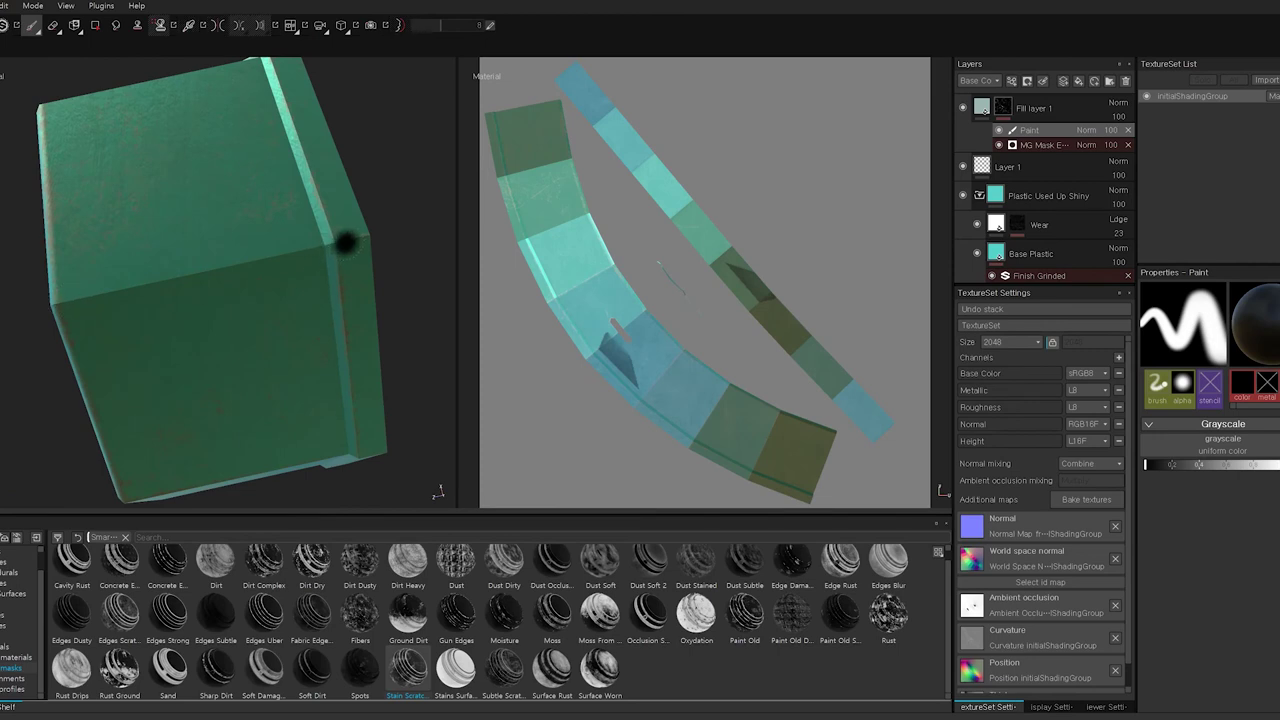
alt+drag(345, 242, 286, 309)
scroll(286, 309, up, 3)
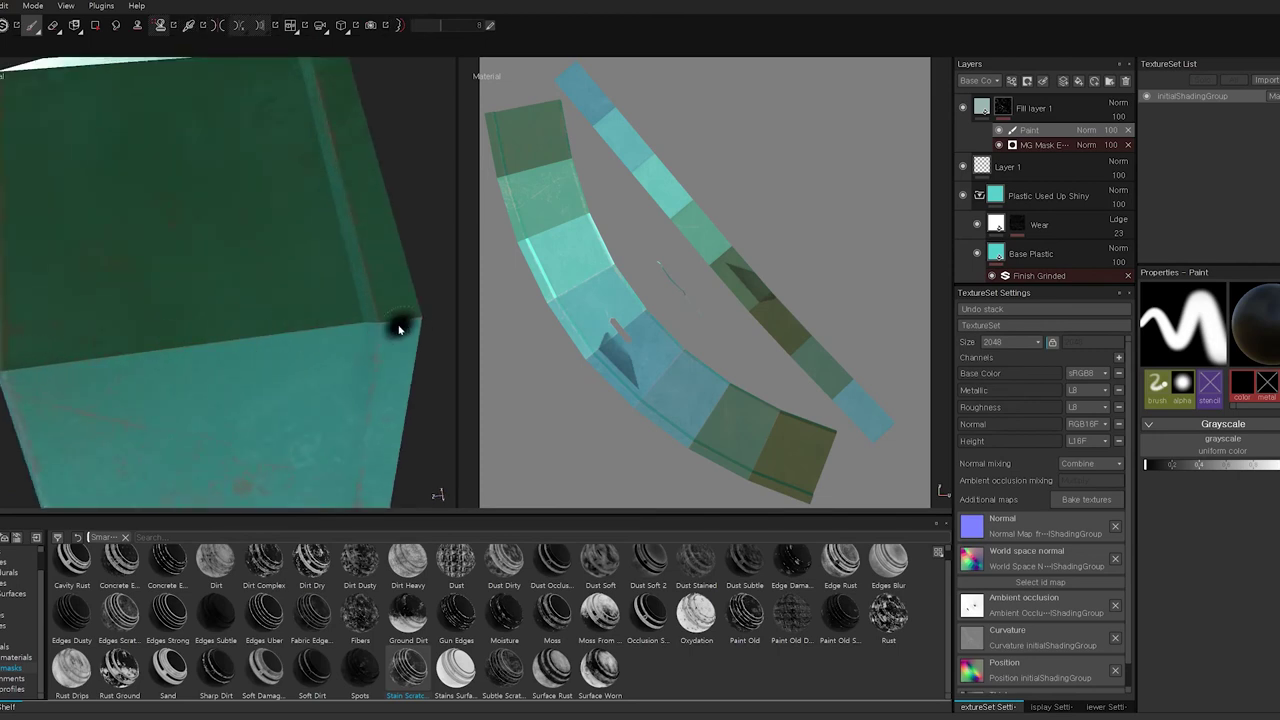
mouse_move(398, 330)
alt+mouse_down()
mouse_move(257, 354)
mouse_move(358, 273)
mouse_move(314, 257)
mouse_move(320, 357)
mouse_move(355, 346)
alt+mouse_up()
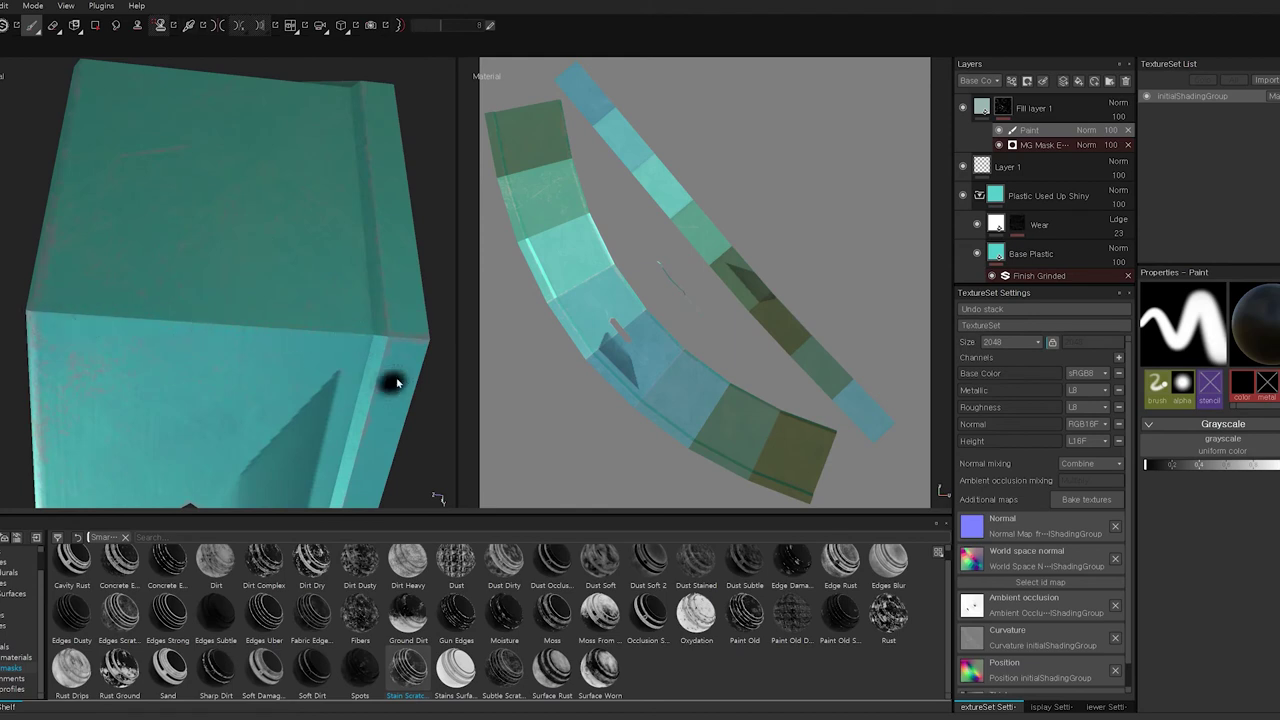
alt+drag(228, 369, 248, 363)
scroll(345, 358, up, 3)
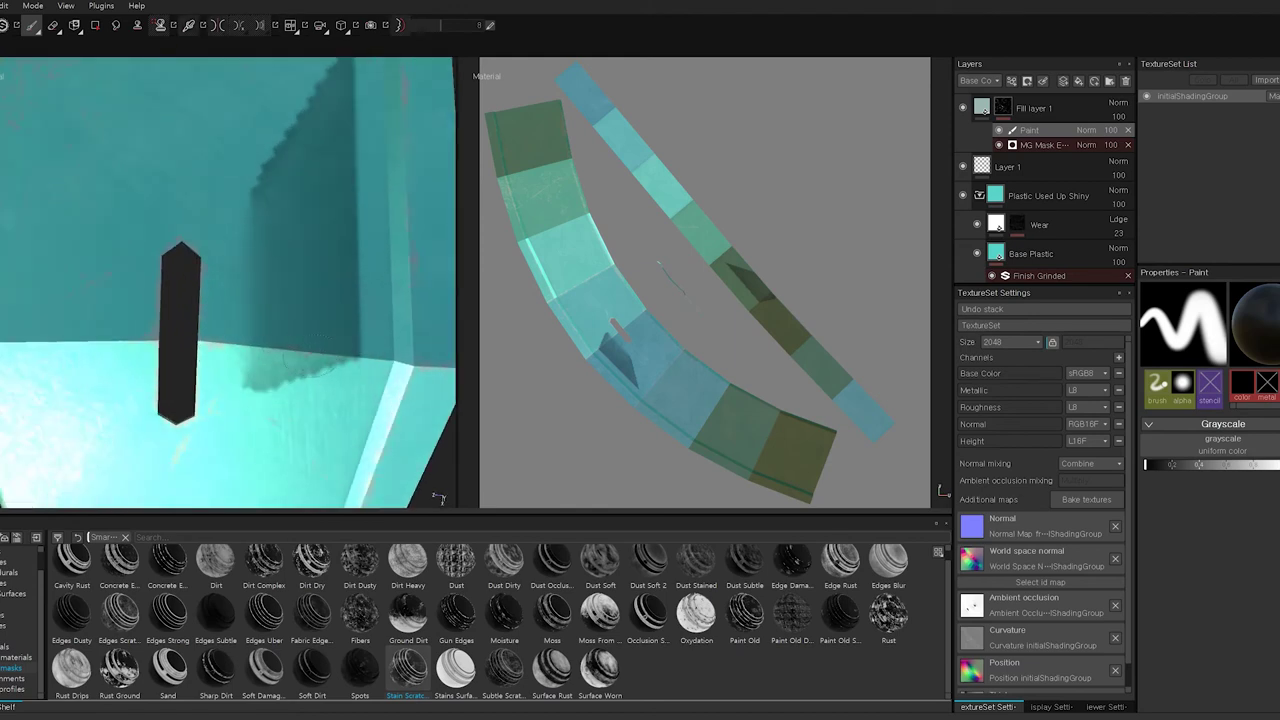
mouse_move(130, 342)
alt+mouse_down()
mouse_move(90, 334)
mouse_move(343, 320)
mouse_move(226, 371)
mouse_move(265, 280)
mouse_move(271, 340)
mouse_move(73, 270)
alt+mouse_up()
scroll(271, 340, up, 3)
scroll(271, 340, down, 4)
scroll(73, 270, up, 4)
mouse_move(366, 299)
alt+mouse_down()
mouse_move(289, 311)
mouse_move(286, 289)
mouse_move(233, 442)
mouse_move(257, 437)
mouse_move(251, 320)
mouse_move(277, 386)
mouse_move(369, 430)
alt+mouse_up()
scroll(329, 323, down, 5)
mouse_move(329, 323)
alt+mouse_down()
mouse_move(189, 274)
mouse_move(346, 383)
mouse_move(194, 331)
alt+mouse_up()
- Darken Fill layer 1's wear colour to a deeper teal
click(1035, 108)
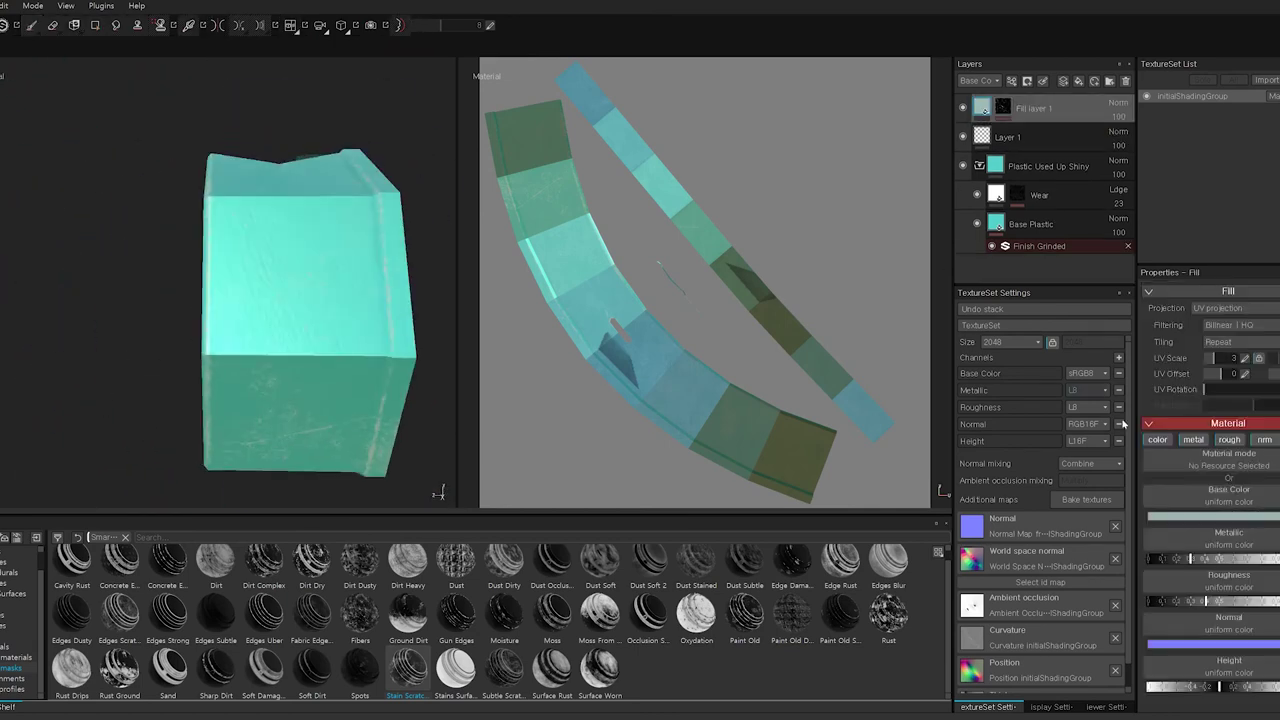
click(1228, 424)
drag(1091, 484, 1094, 491)
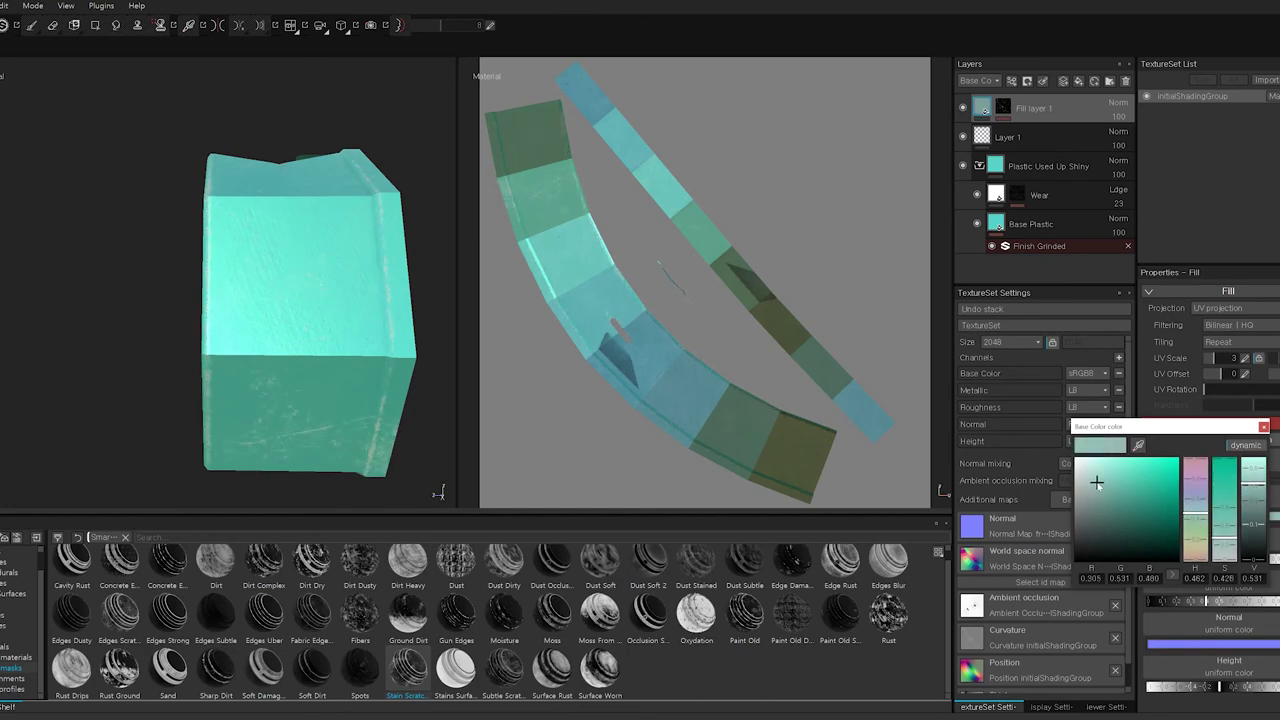
- Add Fill layer 2 with a grunge smart mask and a dark teal base colour
key(1)
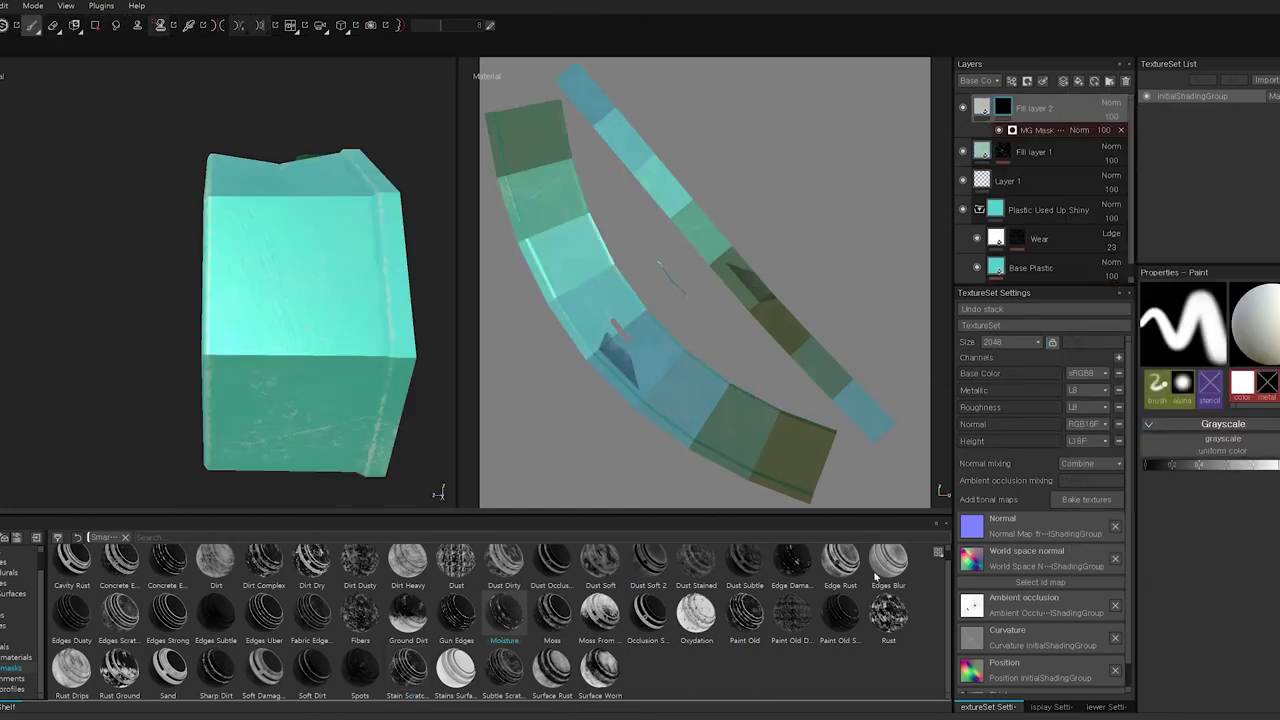
drag(1084, 116, 1084, 112)
drag(790, 610, 1070, 118)
click(1020, 112)
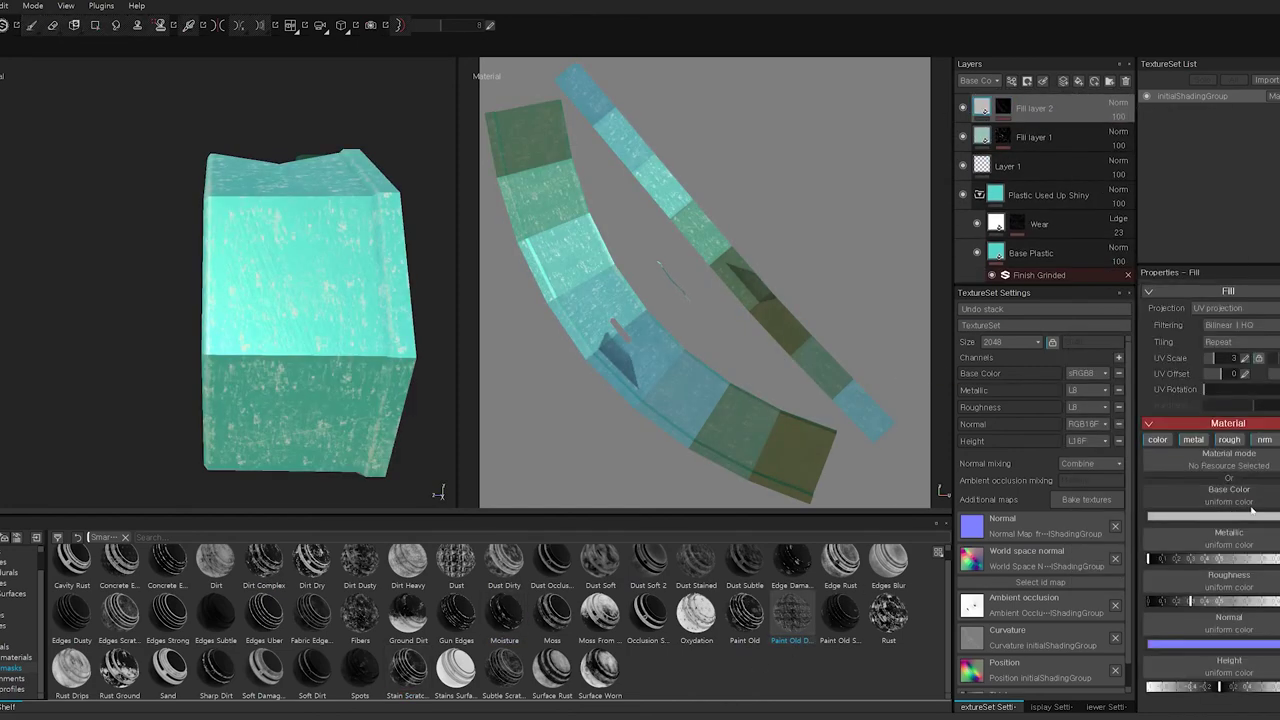
click(1212, 516)
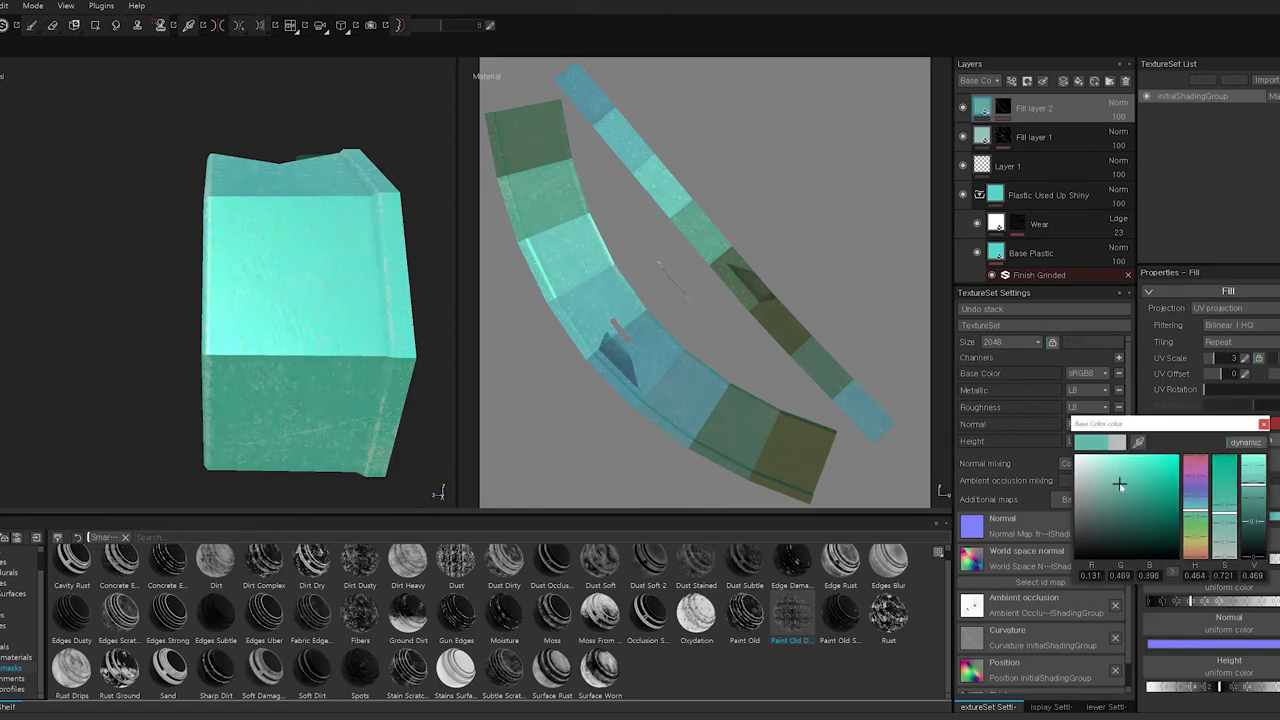
click(1003, 107)
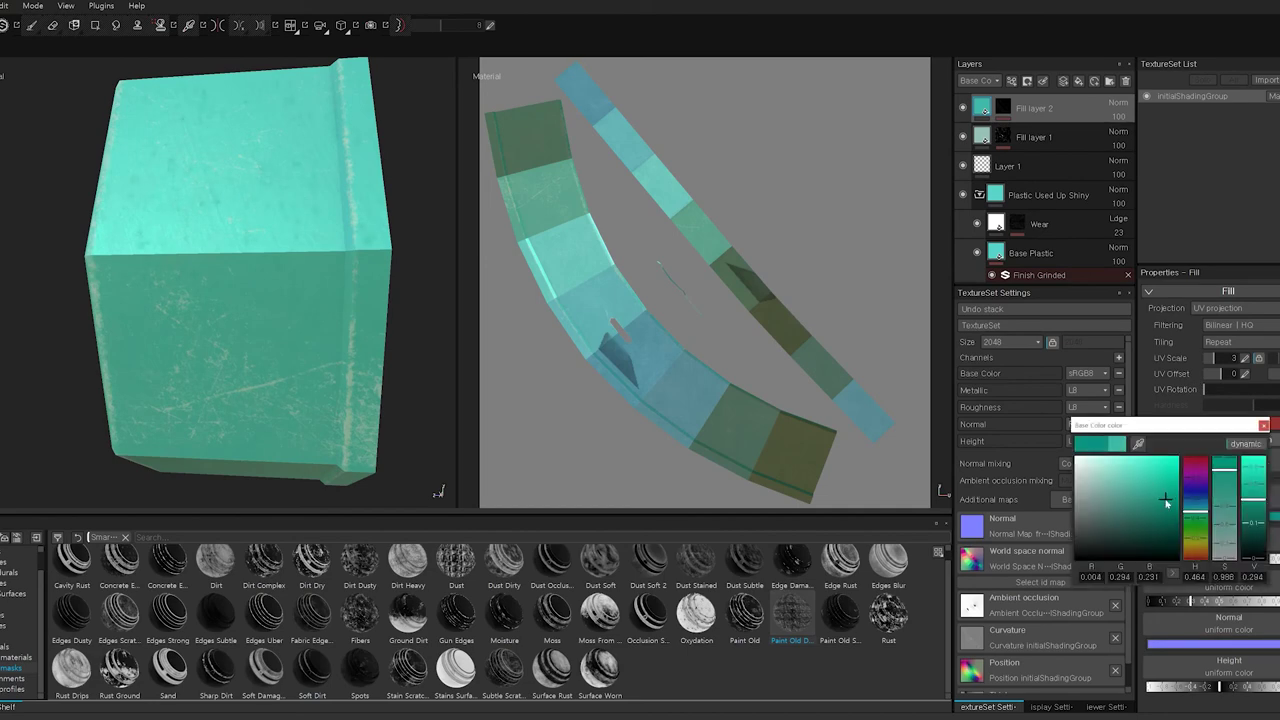
mouse_move(300, 330)
alt+mouse_down()
mouse_move(177, 371)
mouse_move(271, 457)
mouse_move(200, 443)
mouse_move(343, 435)
alt+mouse_up()
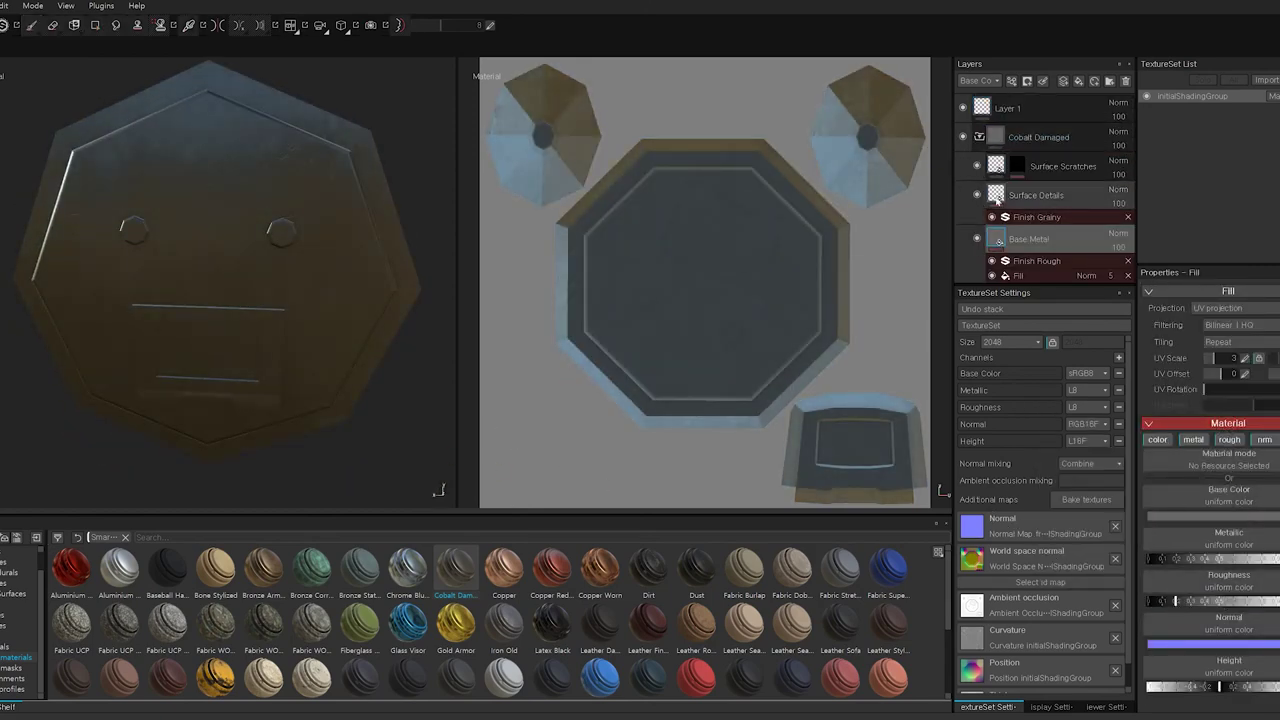
- Add a fill layer above Layer 1 in the Cobalt Damaged stack with an edge-wear mask
click(1030, 170)
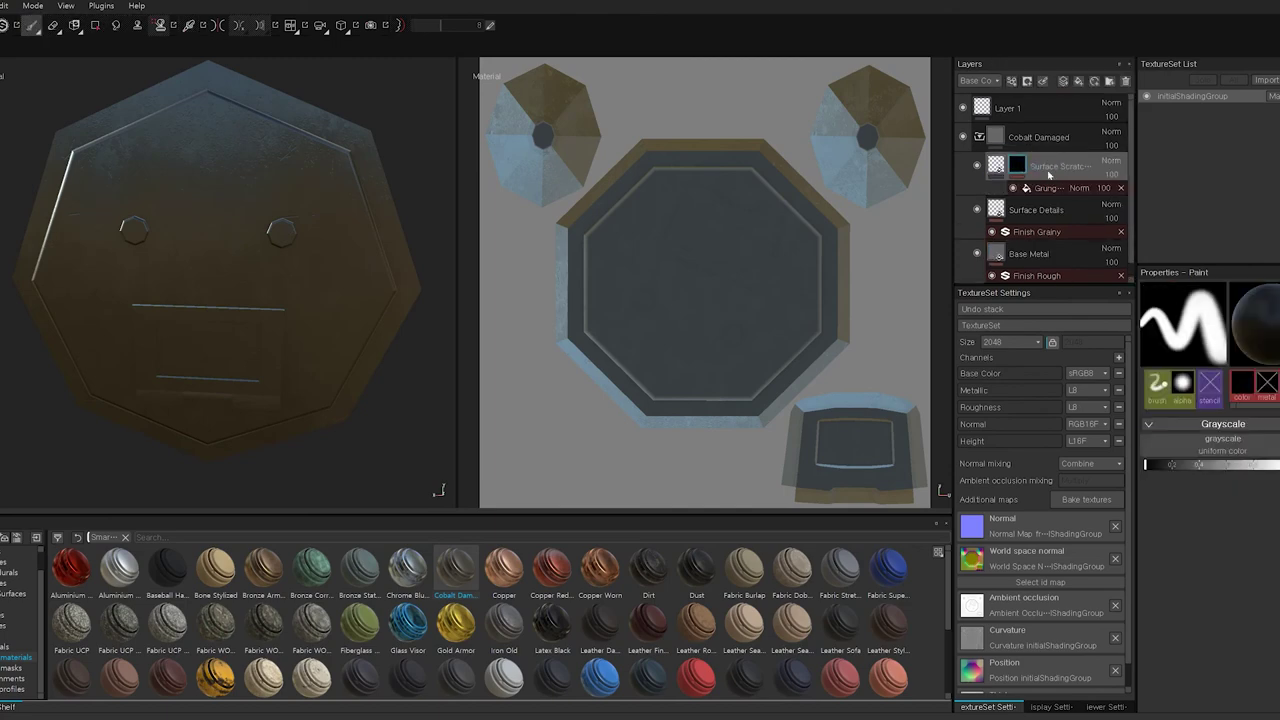
click(1052, 125)
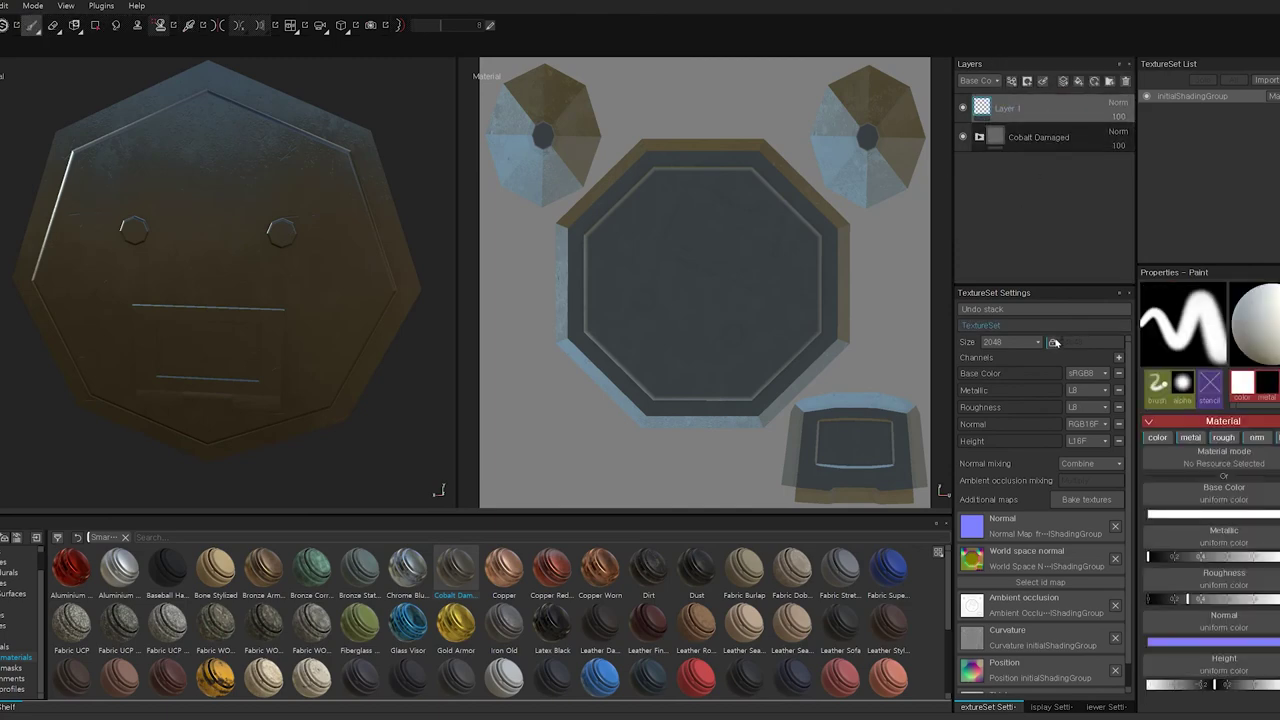
right_click(988, 110)
click(10, 668)
drag(168, 570, 1046, 216)
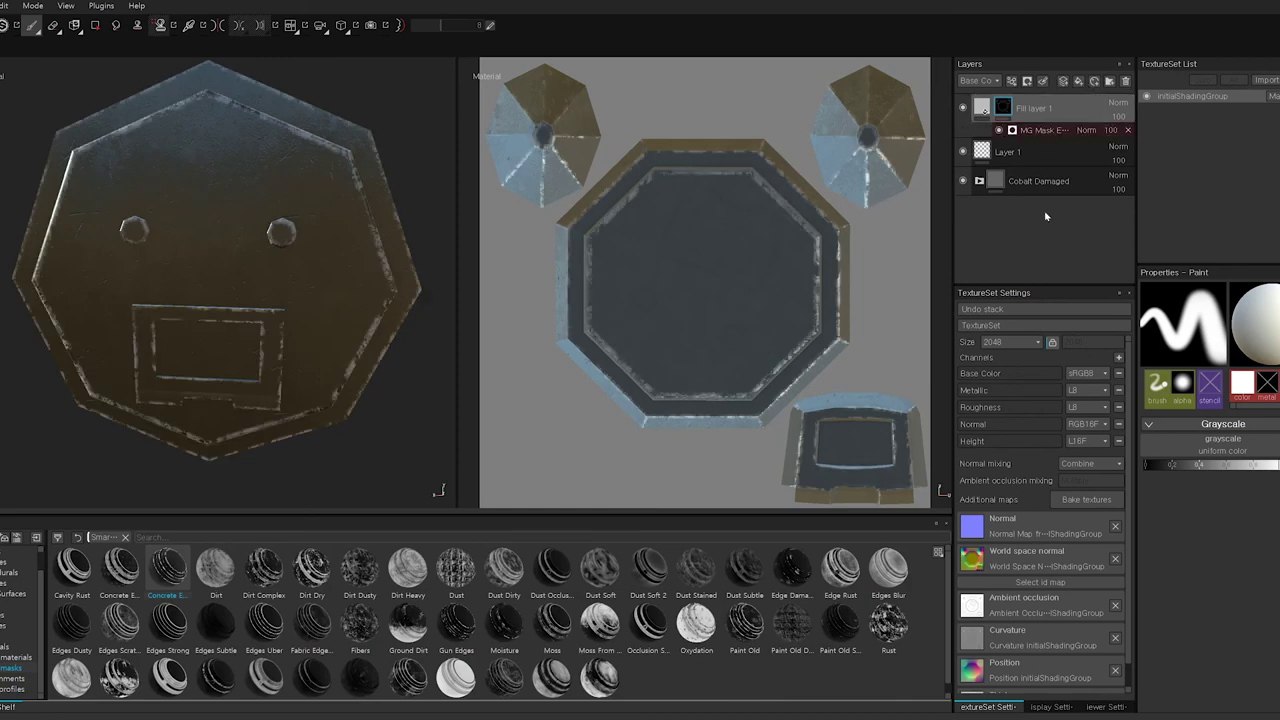
click(1213, 516)
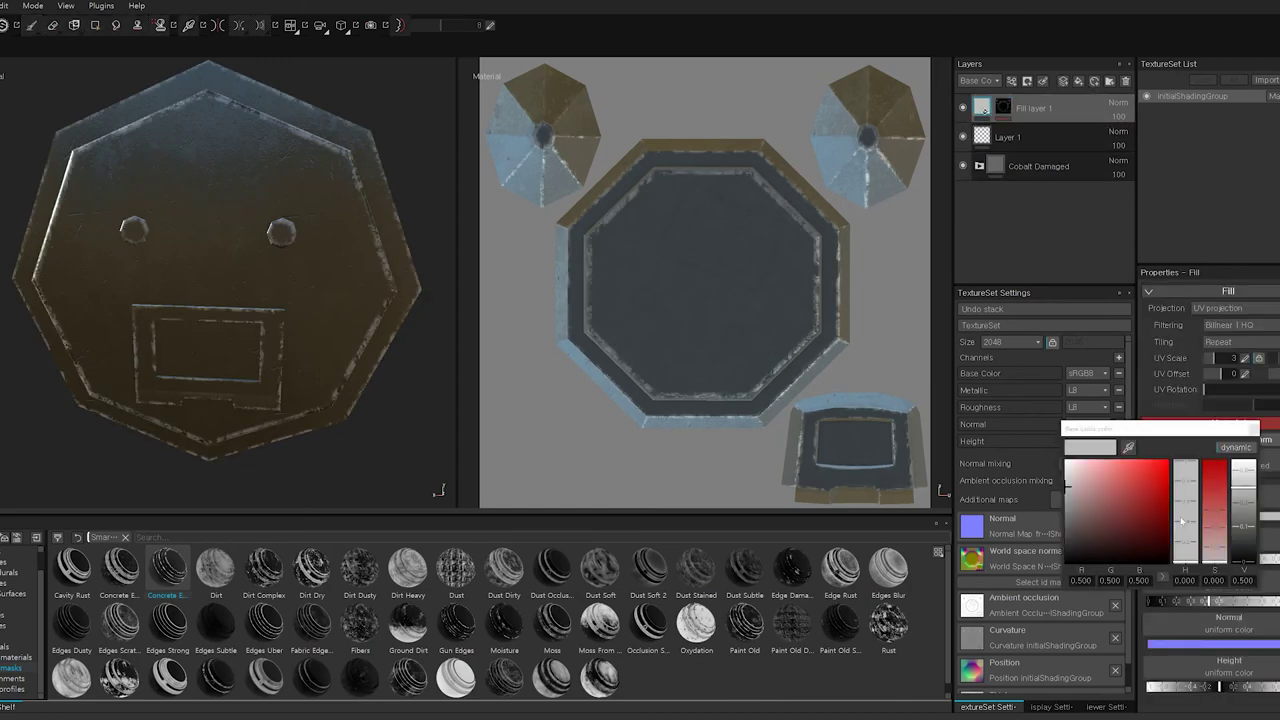
mouse_move(307, 323)
alt+mouse_down()
mouse_move(220, 360)
mouse_move(291, 338)
mouse_move(279, 312)
mouse_move(441, 443)
mouse_move(420, 466)
alt+mouse_up()
- Add a Paint effect to the new fill's mask and inspect the plate's edges
click(1031, 129)
right_click(1064, 128)
click(1202, 468)
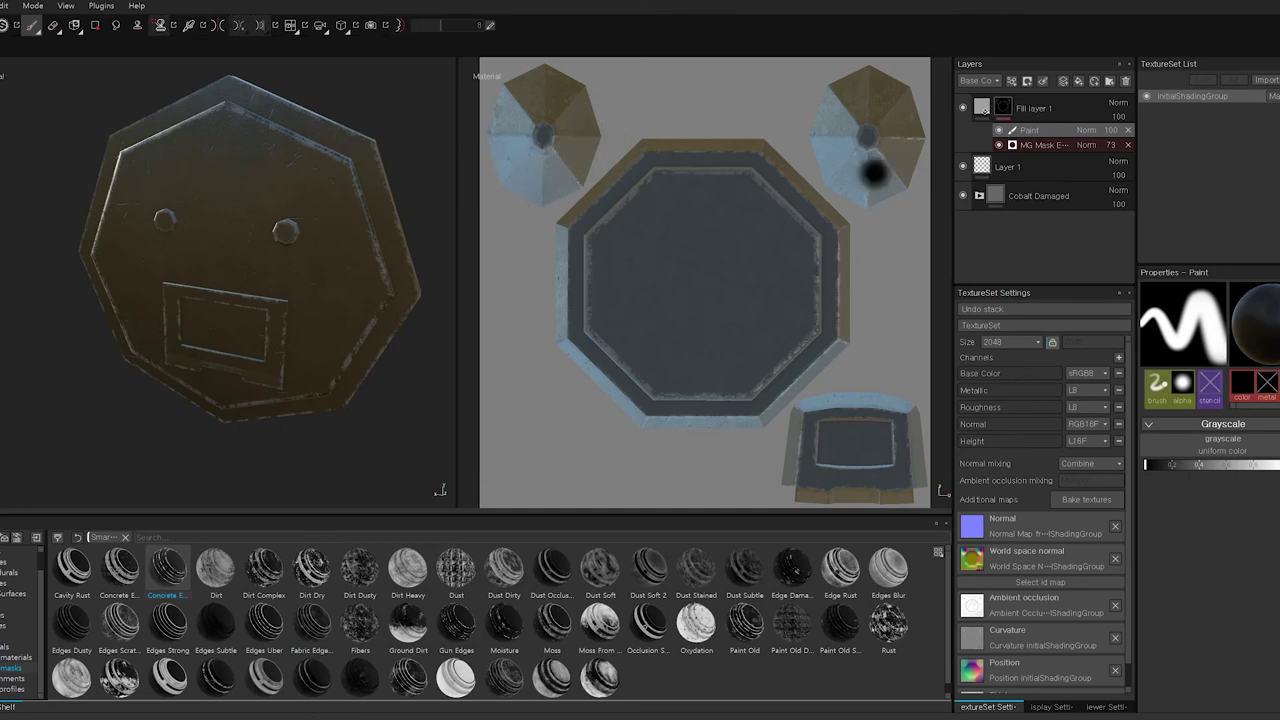
alt+drag(450, 205, 471, 349)
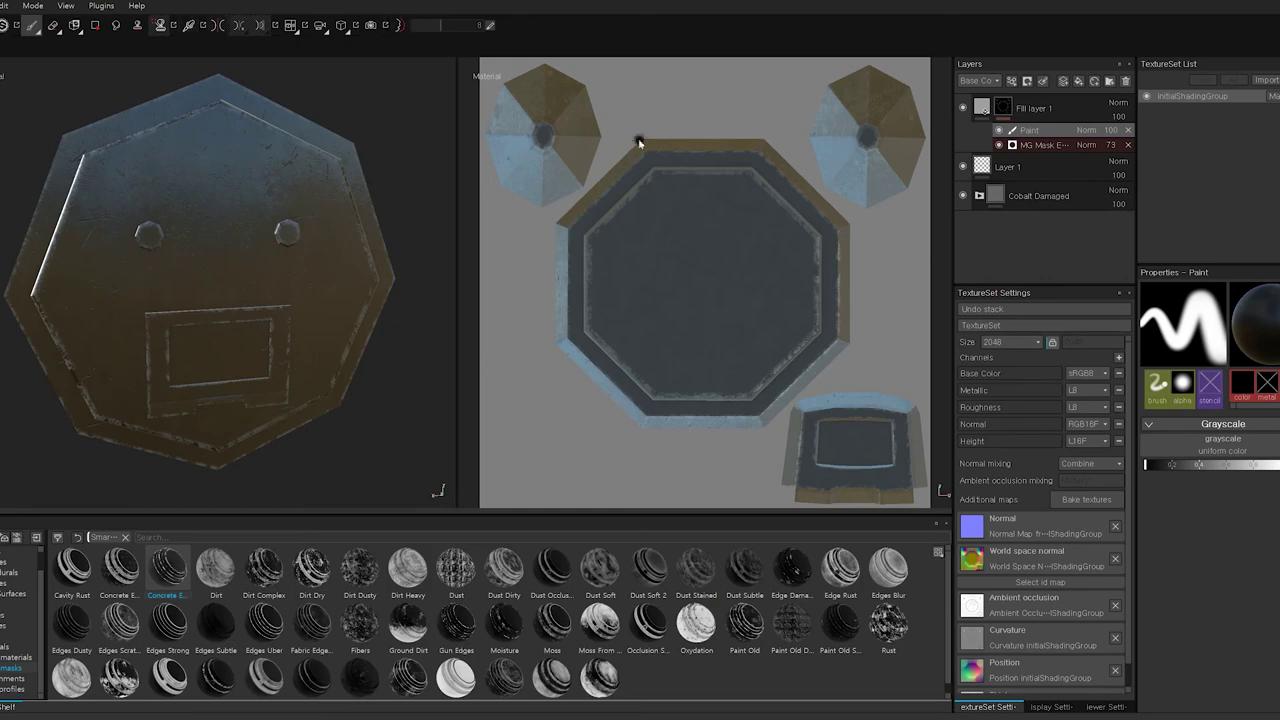
alt+drag(371, 434, 215, 435)
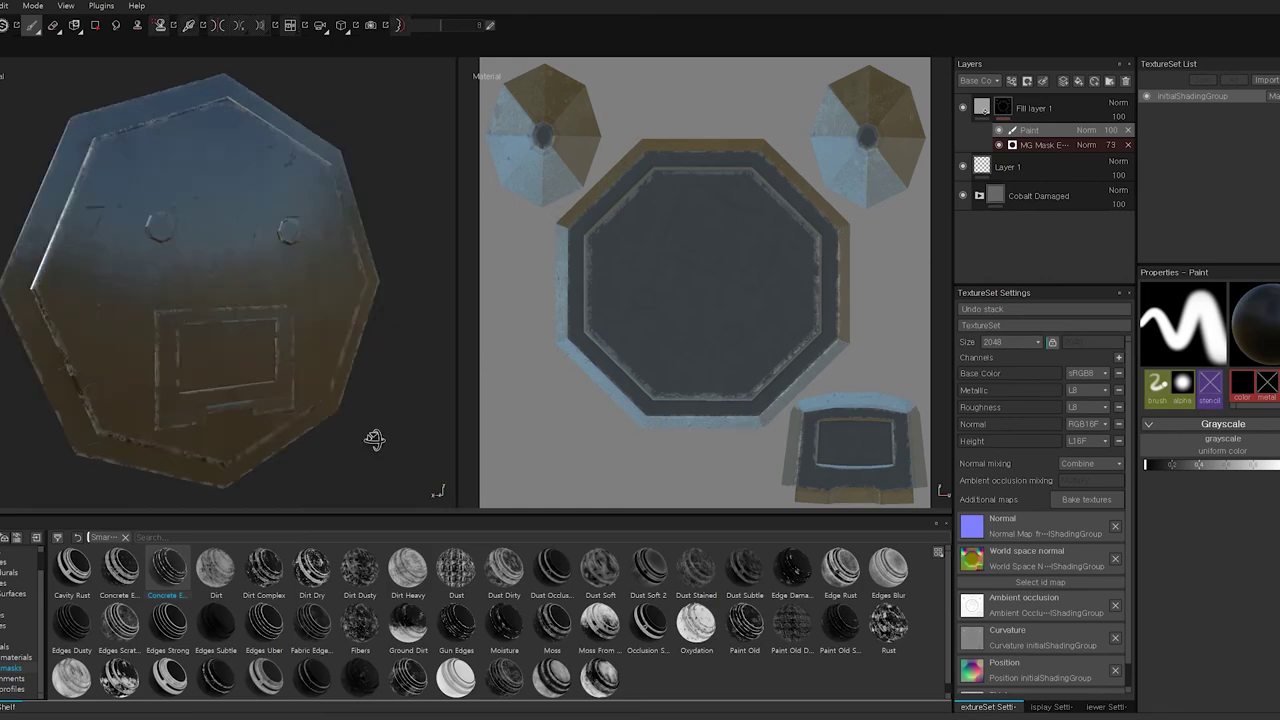
mouse_move(428, 413)
alt+mouse_down()
mouse_move(49, 274)
mouse_move(838, 425)
alt+mouse_up()
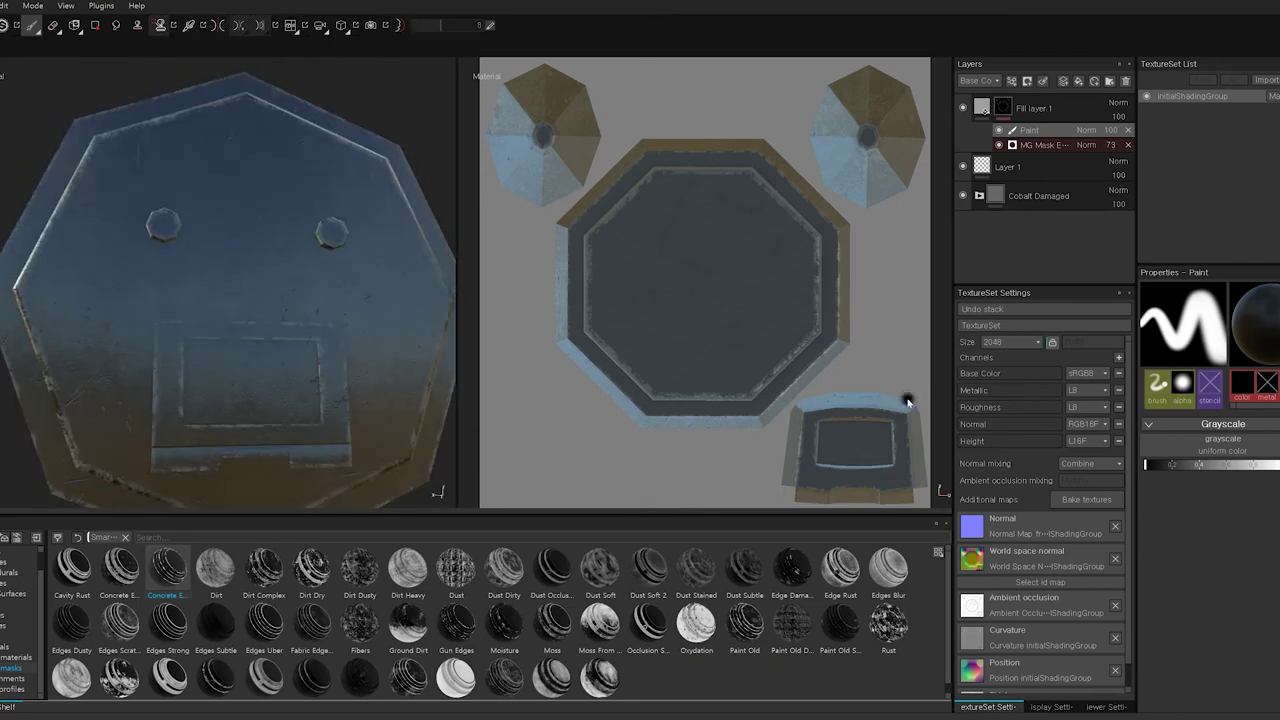
- Mask Fill layer 2 with MG Metal Edge Wear and tint it dark blue-grey
right_click(1054, 282)
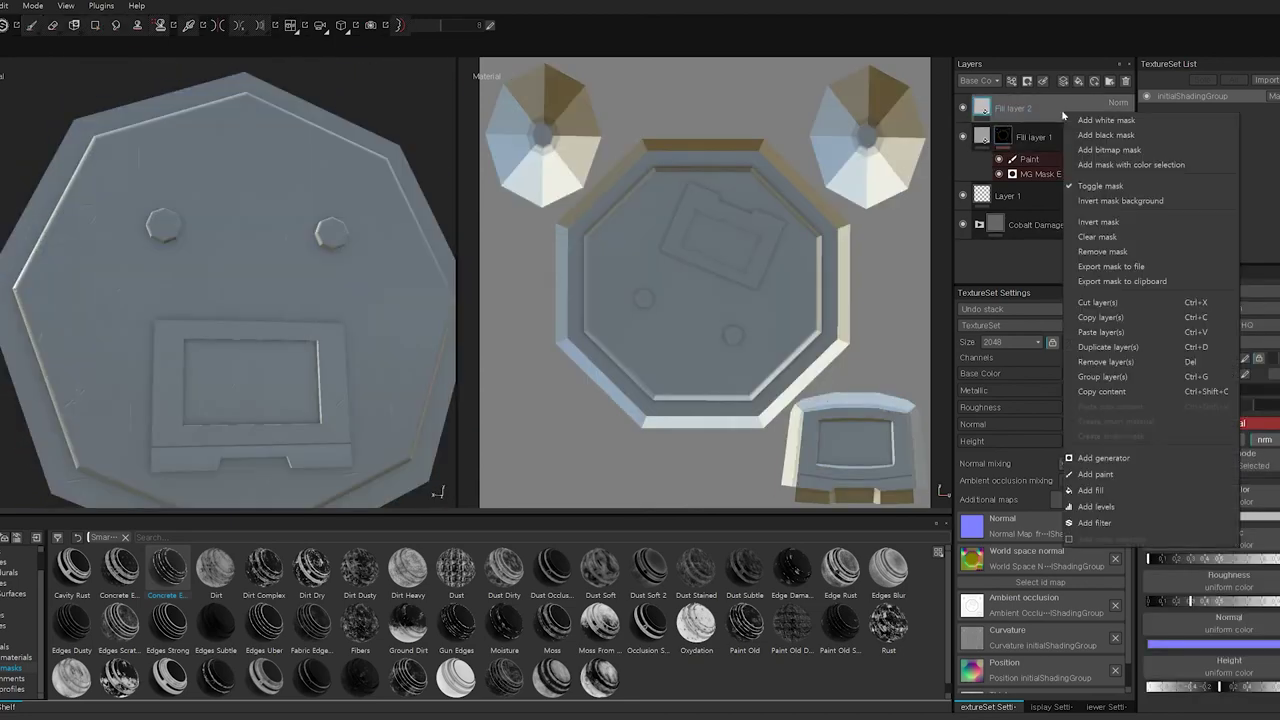
click(1100, 235)
drag(120, 625, 1035, 110)
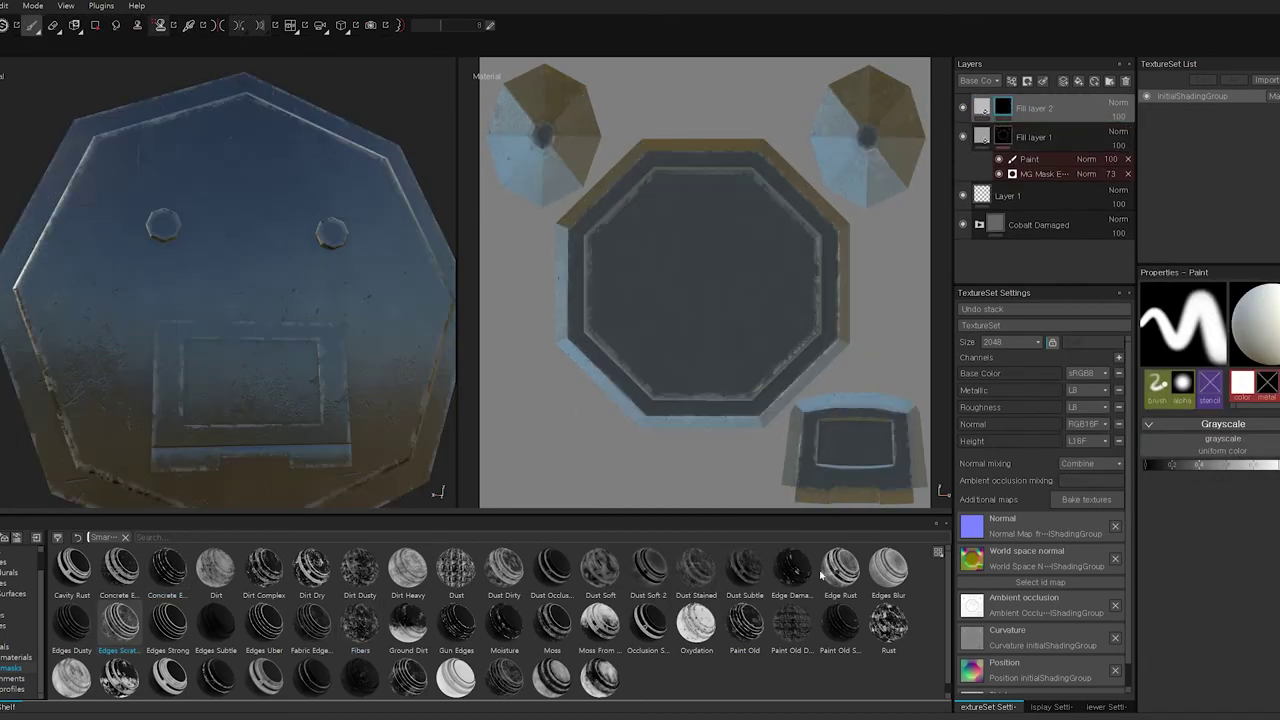
click(982, 107)
click(1210, 445)
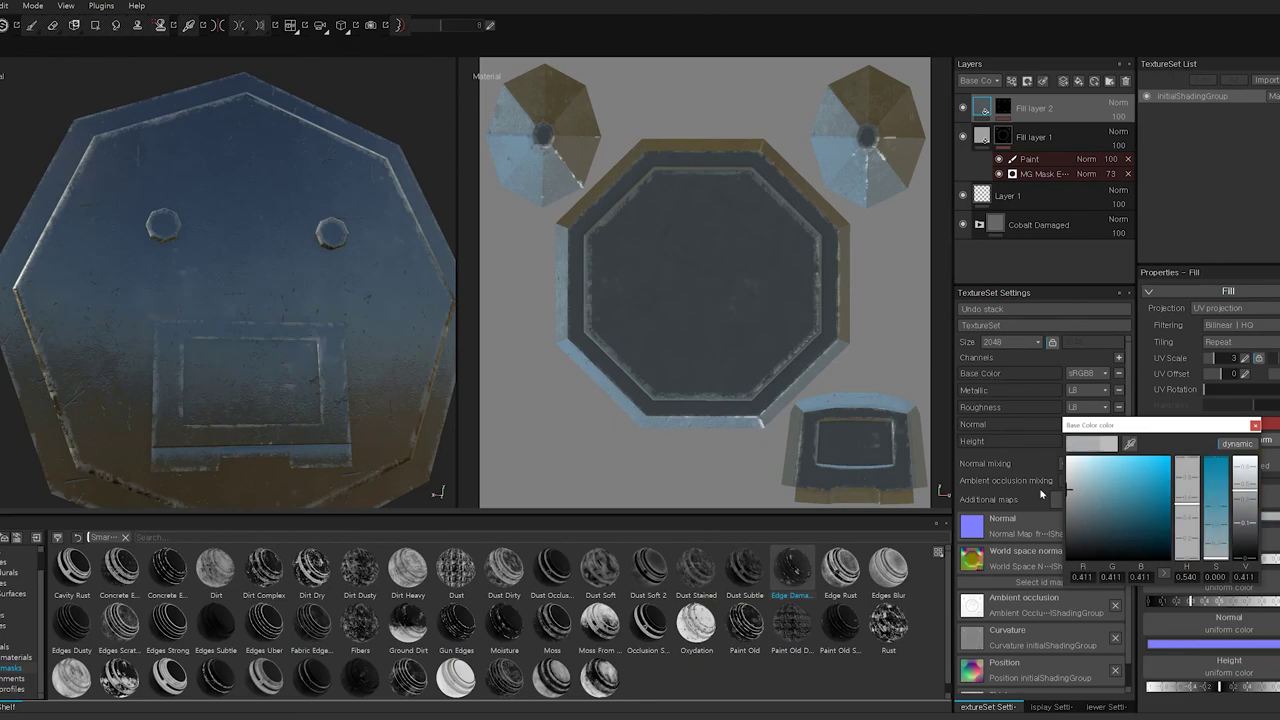
alt+drag(343, 437, 406, 441)
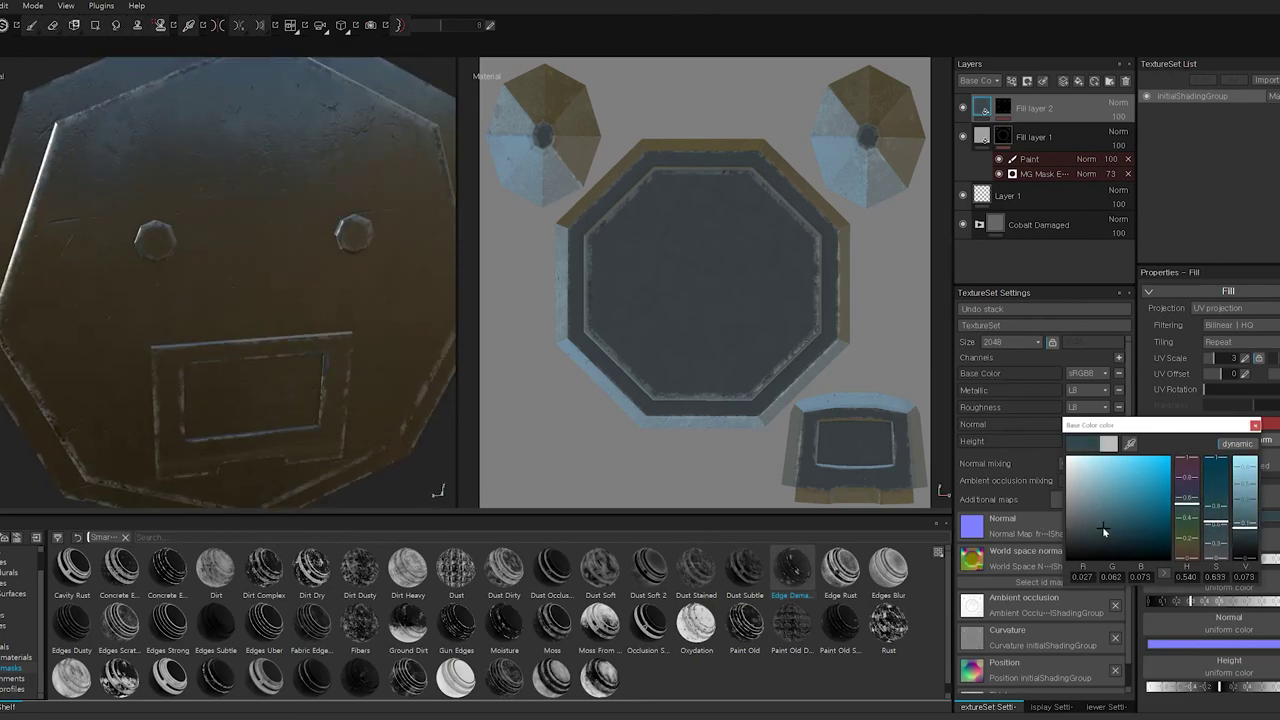
click(1255, 425)
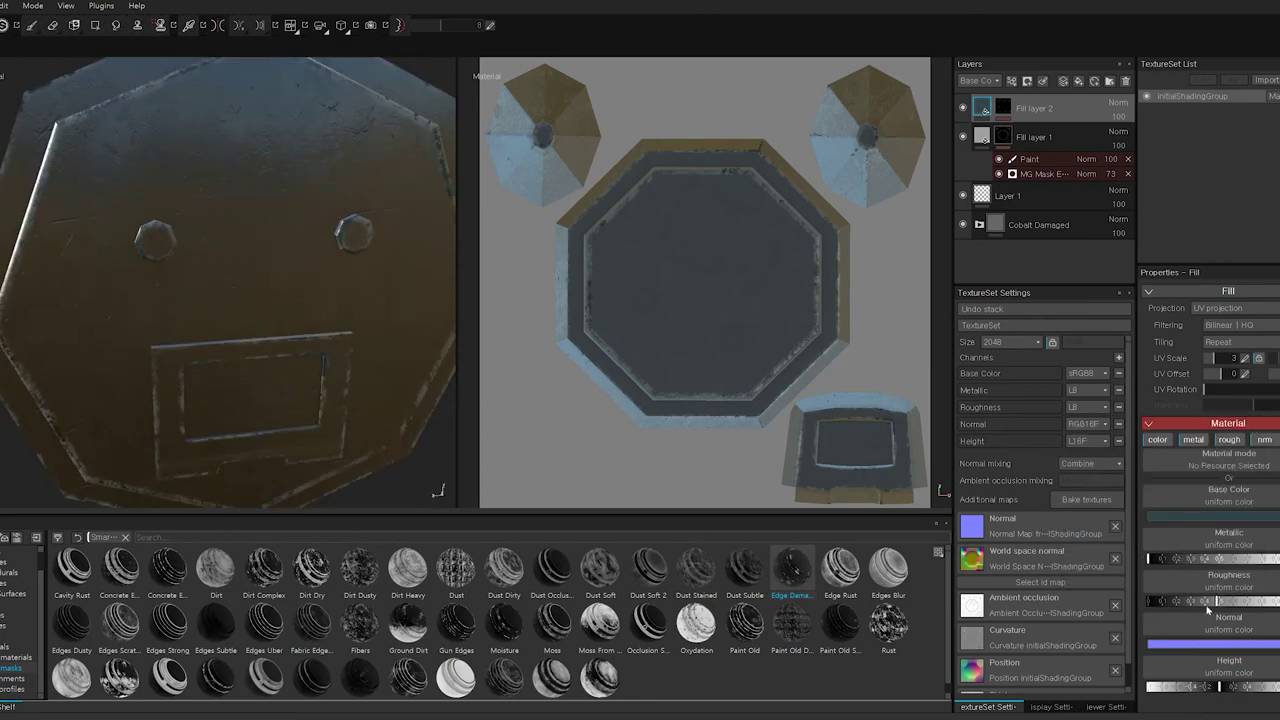
mouse_move(364, 365)
alt+mouse_down()
mouse_move(419, 326)
mouse_move(400, 408)
alt+mouse_up()
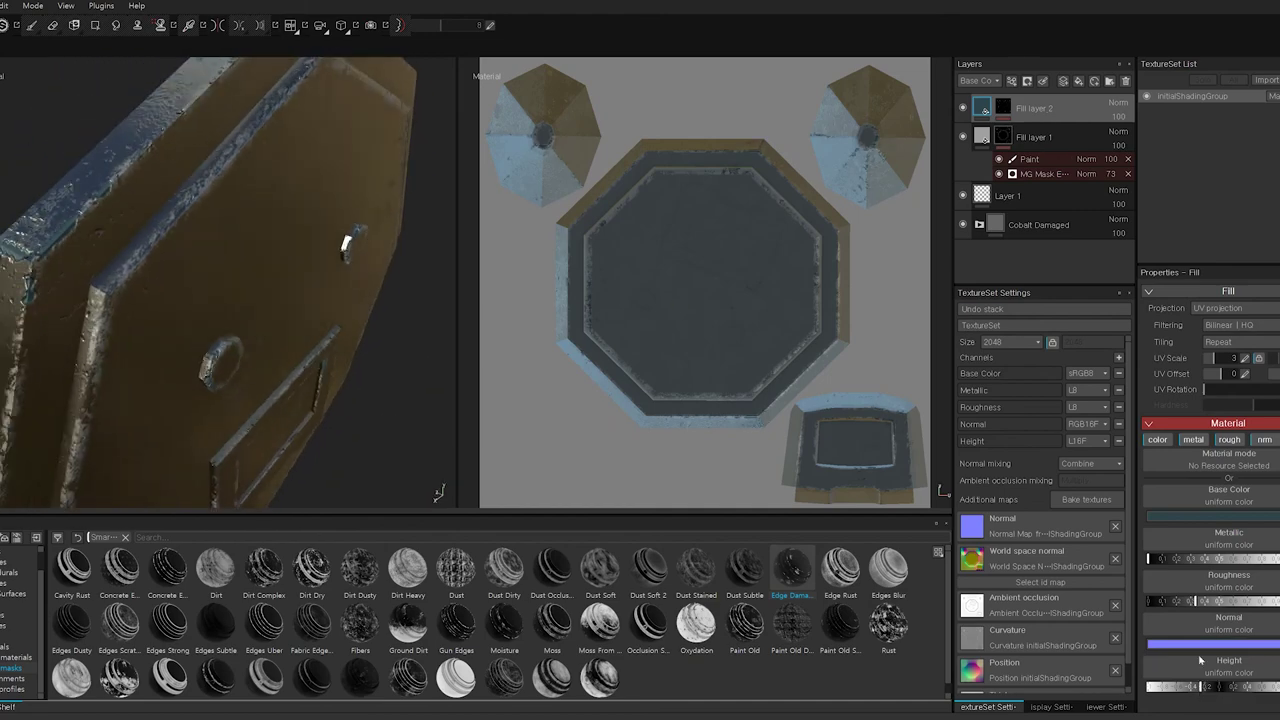
- Add a paint layer inside Fill layer 2, then reselect the fill to adjust its base colour
click(1208, 516)
alt+drag(330, 300, 260, 300)
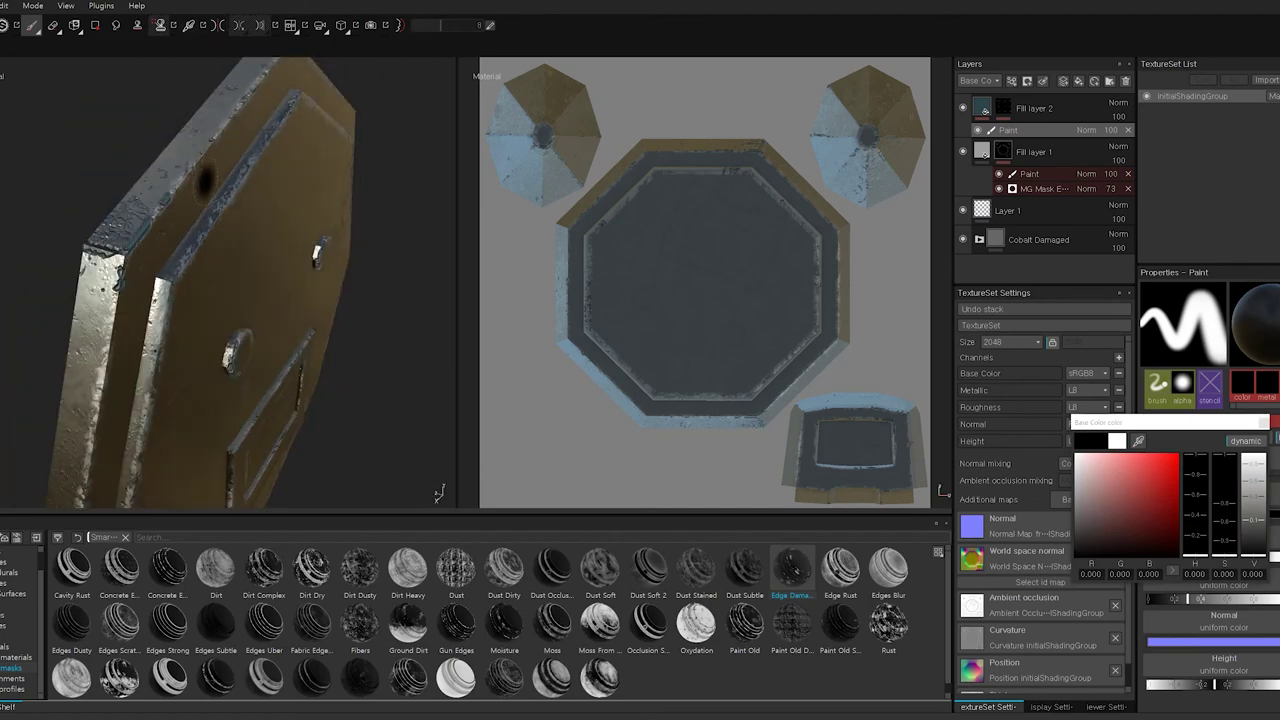
right_click(1076, 116)
click(1099, 138)
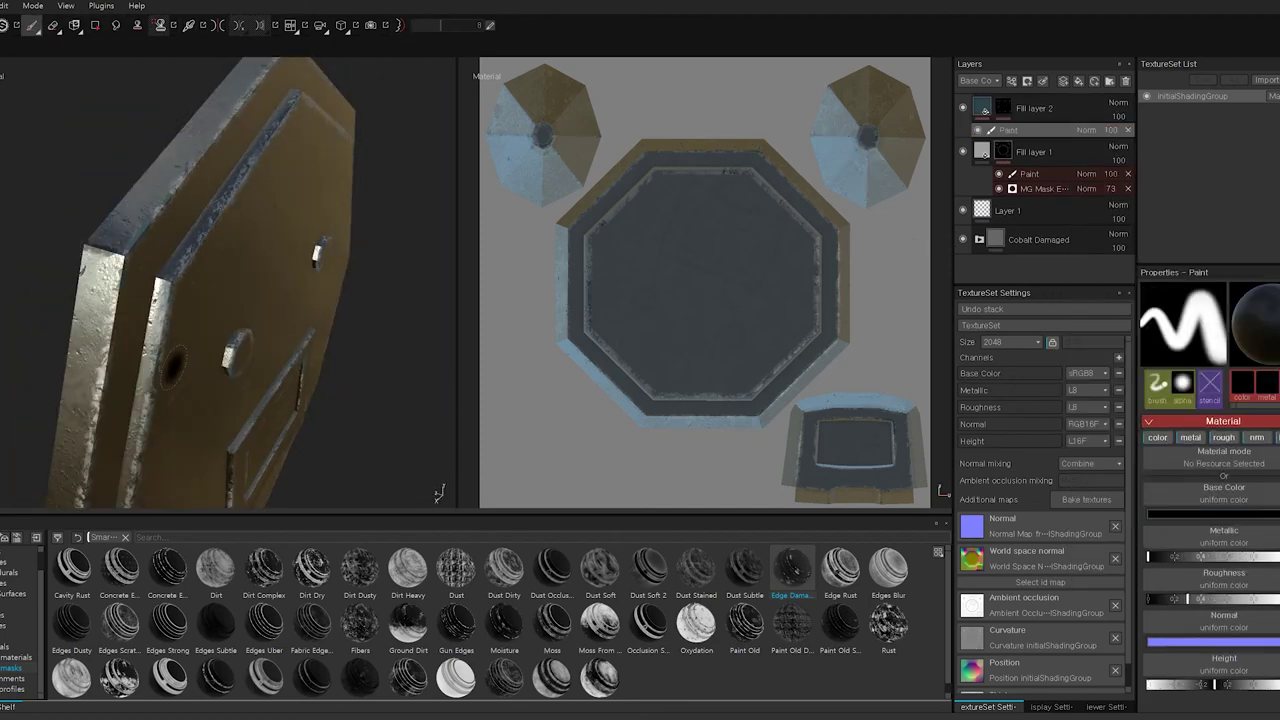
mouse_move(300, 300)
alt+mouse_down()
mouse_move(228, 352)
mouse_move(294, 277)
mouse_move(367, 321)
alt+mouse_up()
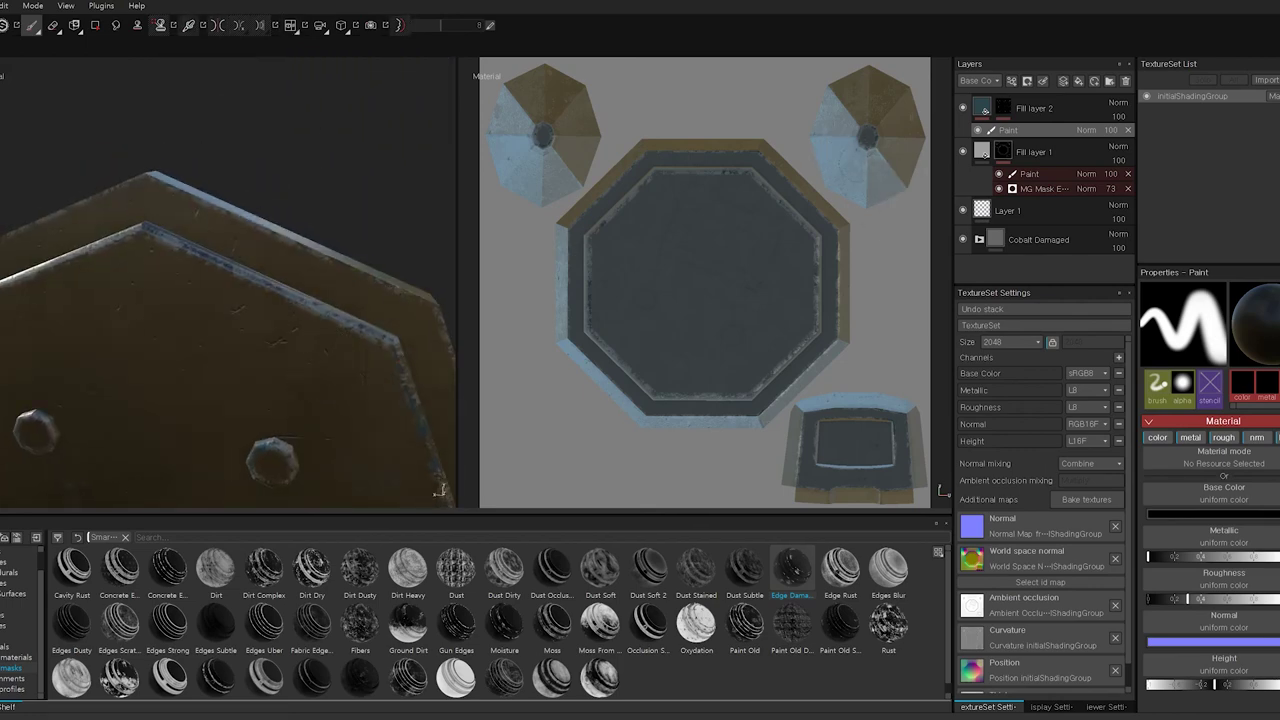
click(1034, 108)
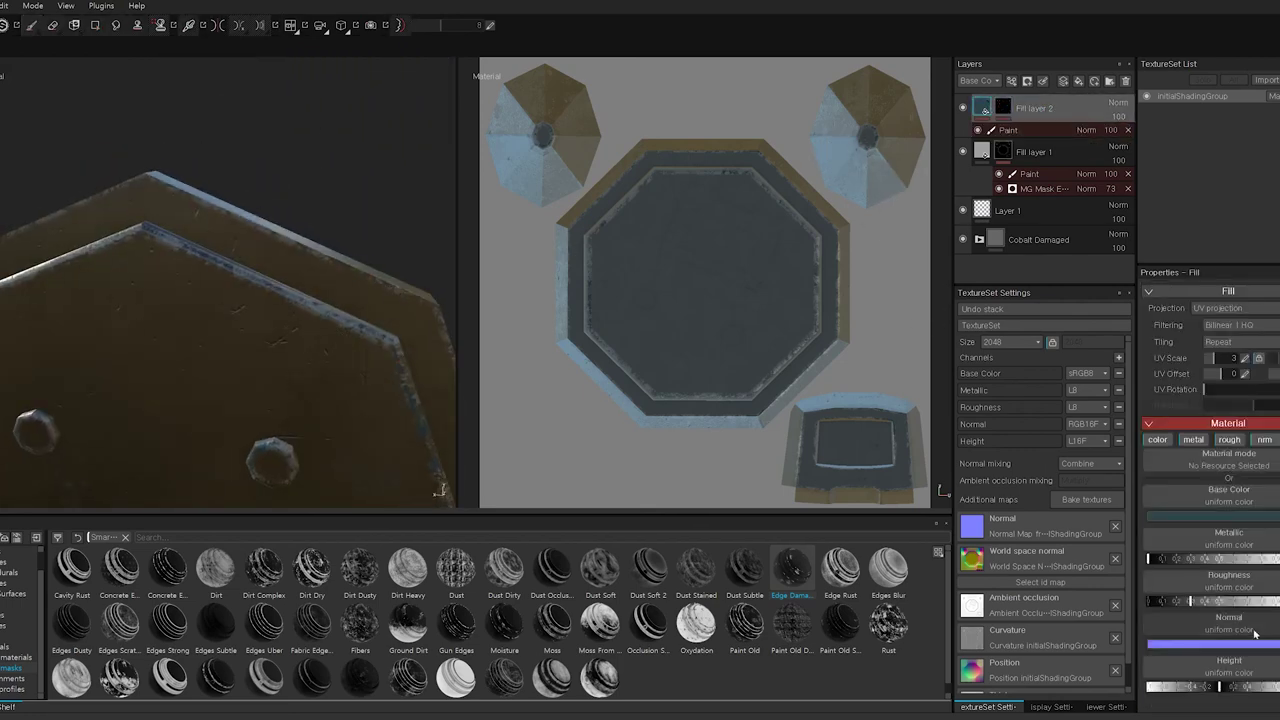
alt+drag(217, 371, 323, 286)
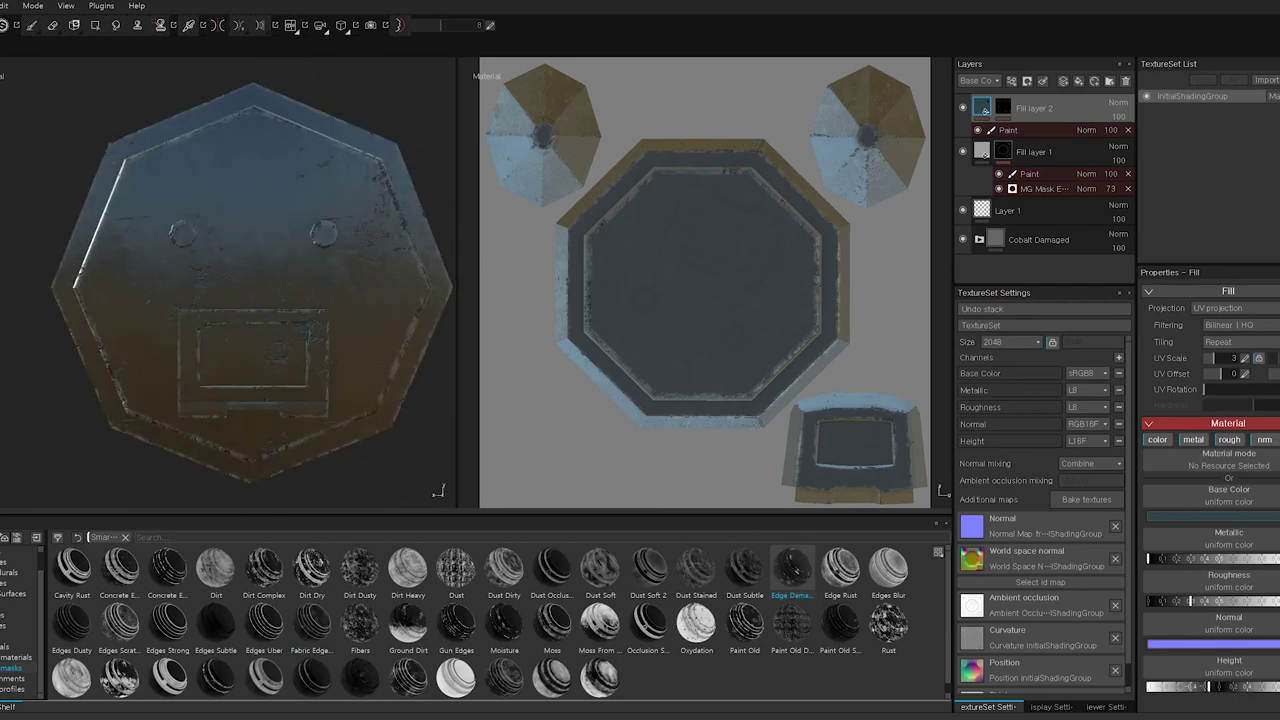
click(1150, 515)
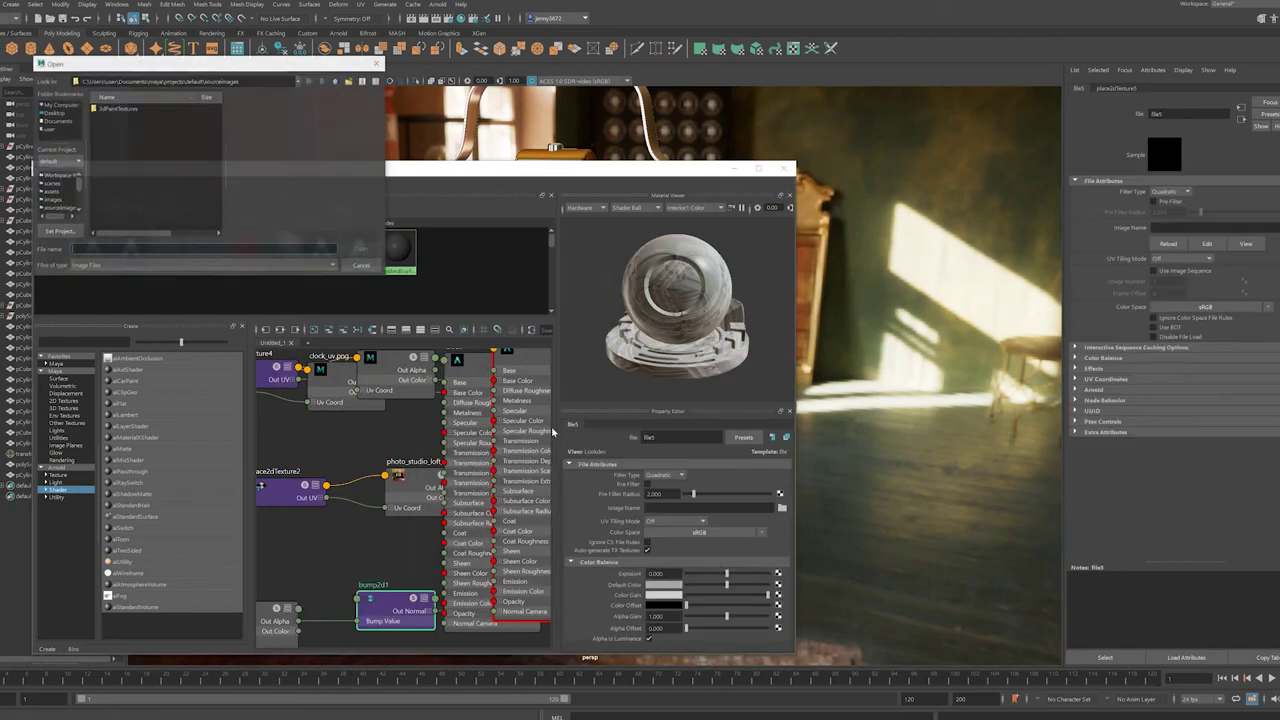
- Load a silver-folder texture and lower the silverrr shader's specular roughness to 0.215
double_click(116, 128)
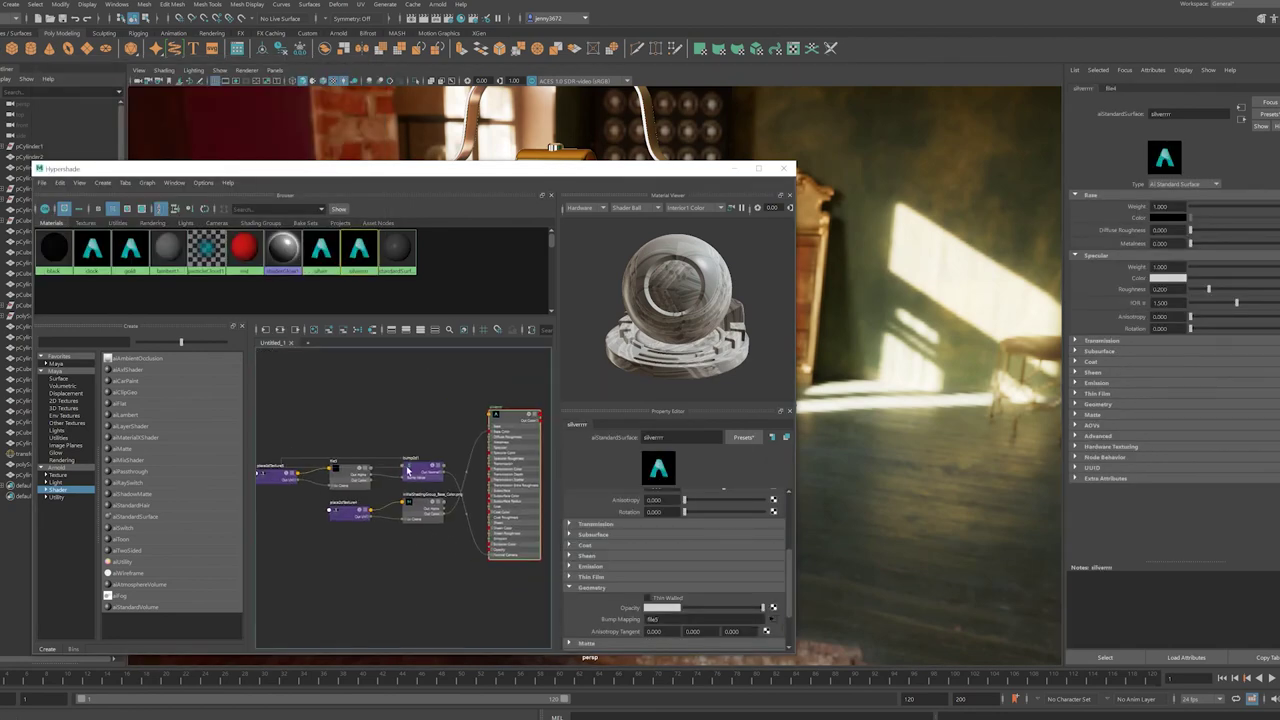
drag(657, 180, 707, 432)
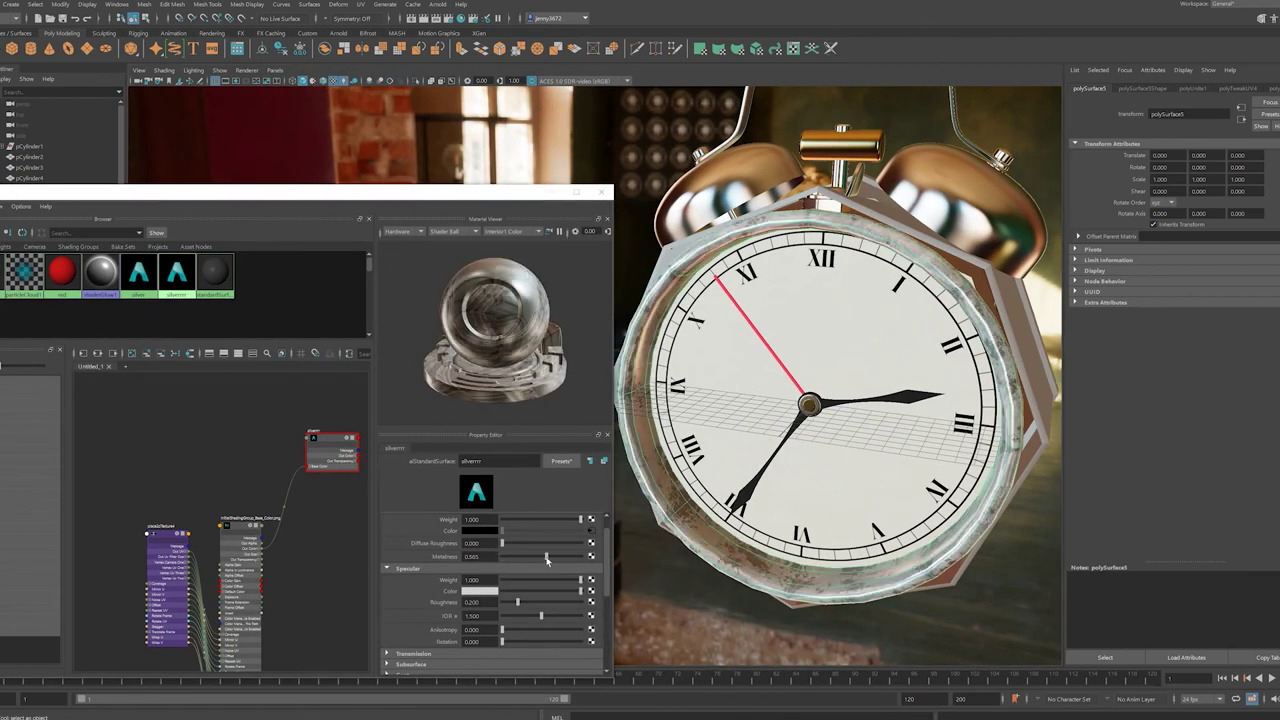
drag(520, 604, 517, 604)
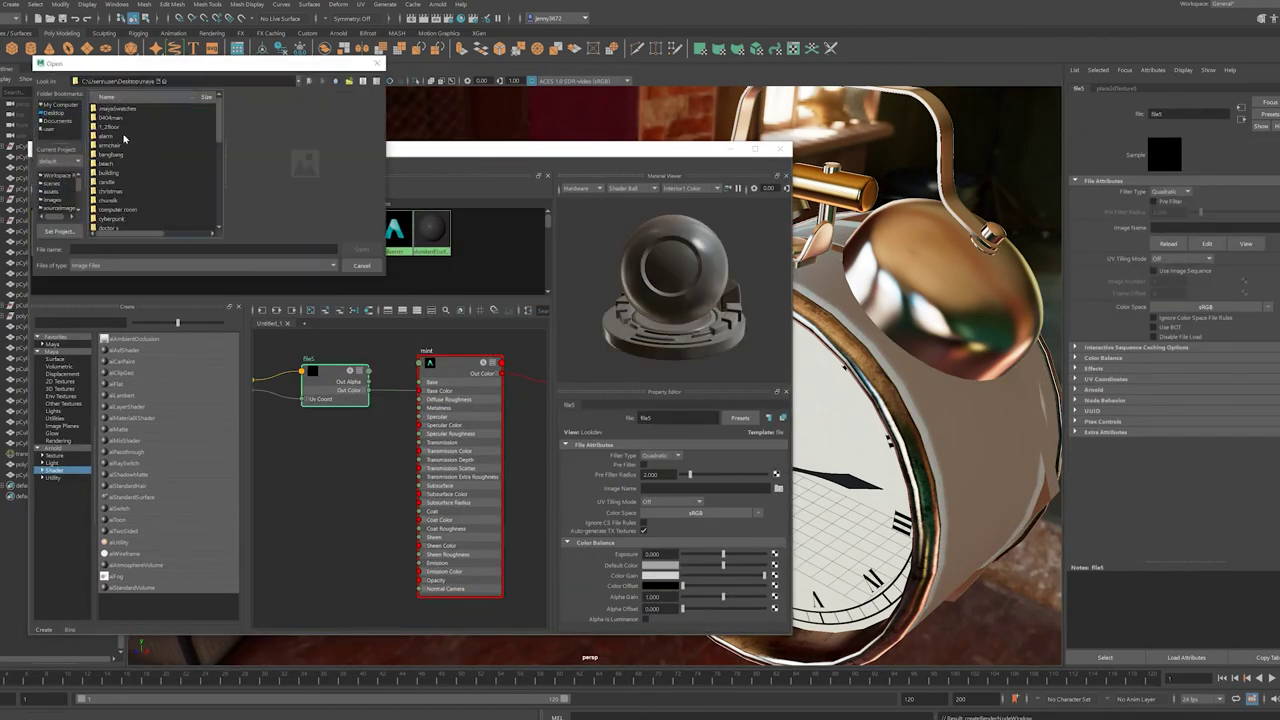
- Browse into the mint texture folder and load the exported mint texture into file5
key(BackSpace)
double_click(150, 124)
key(Down)
key(Down)
key(Down)
key(Down)
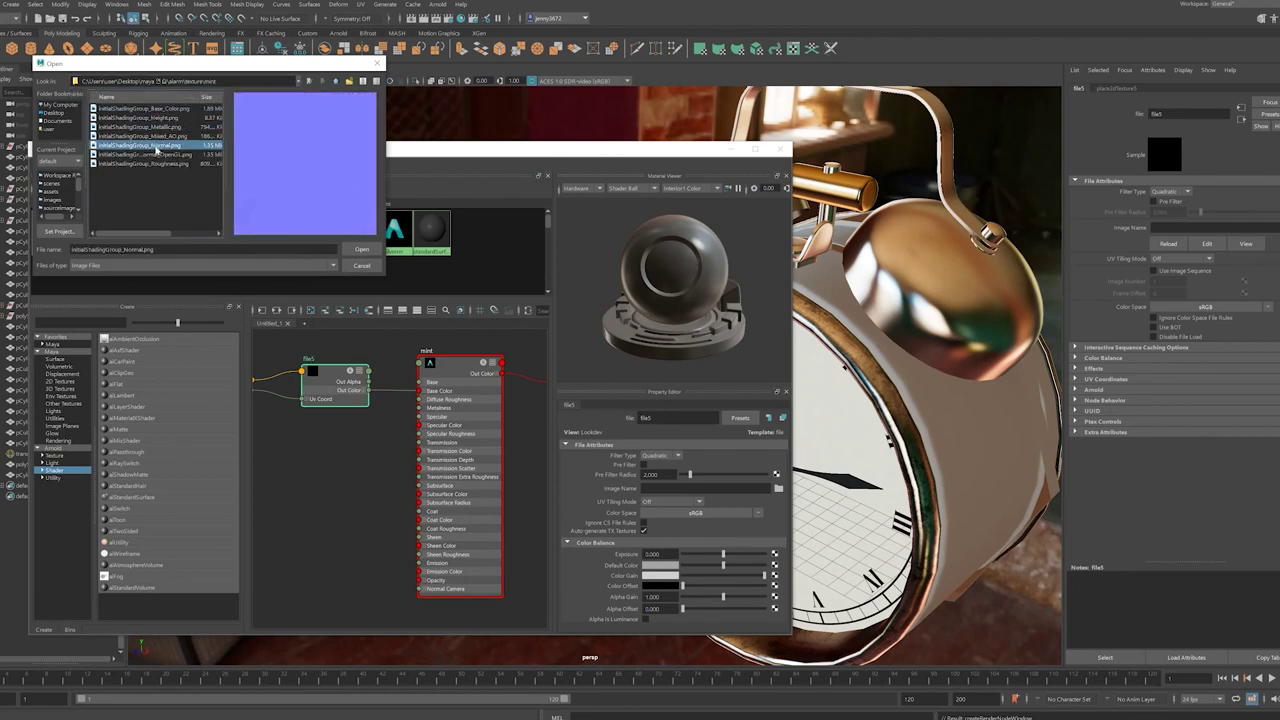
key(Down)
key(Down)
double_click(160, 110)
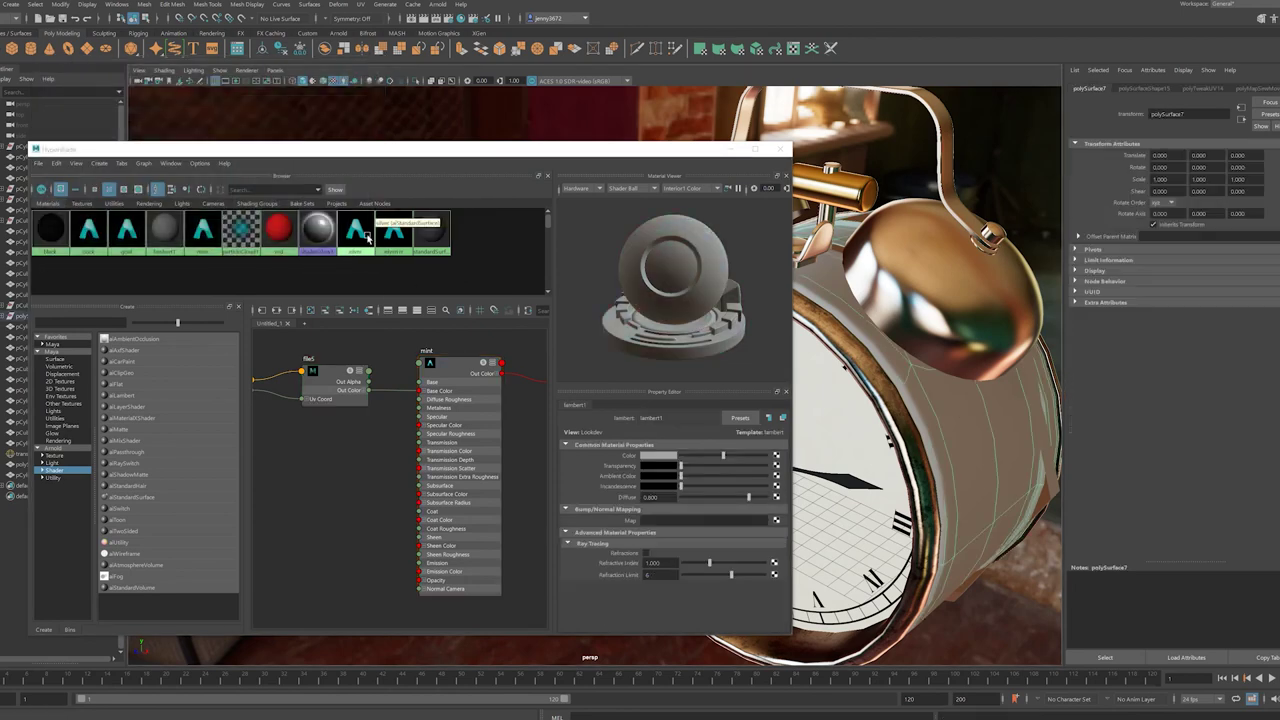
- Load mint's bump texture, then connect gray's Base_Color file and a Normal_OpenGL bump file
click(205, 229)
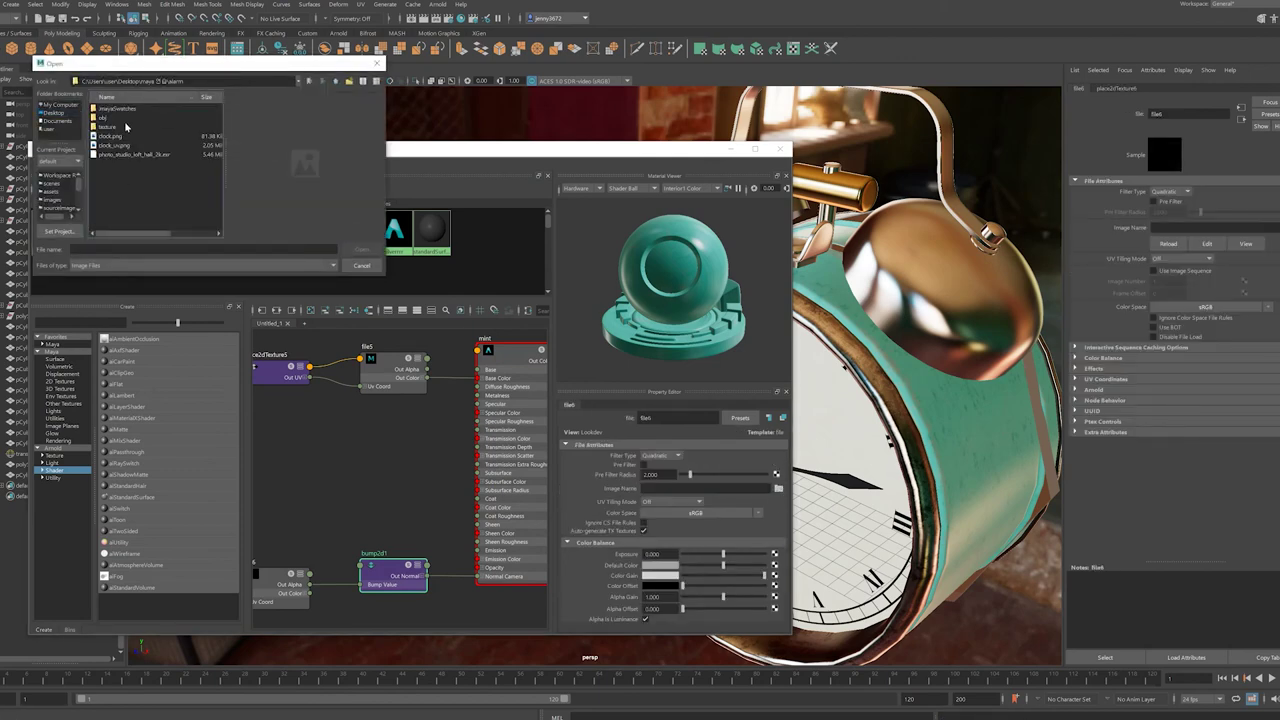
double_click(140, 154)
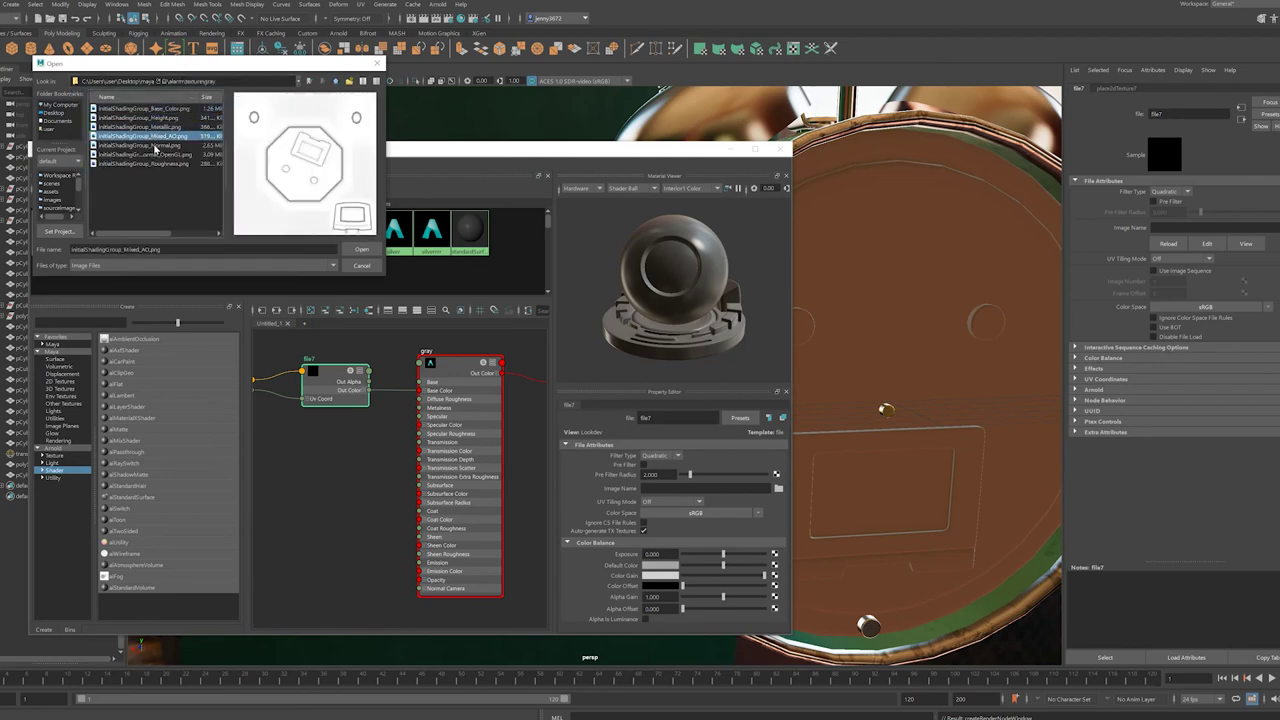
click(140, 108)
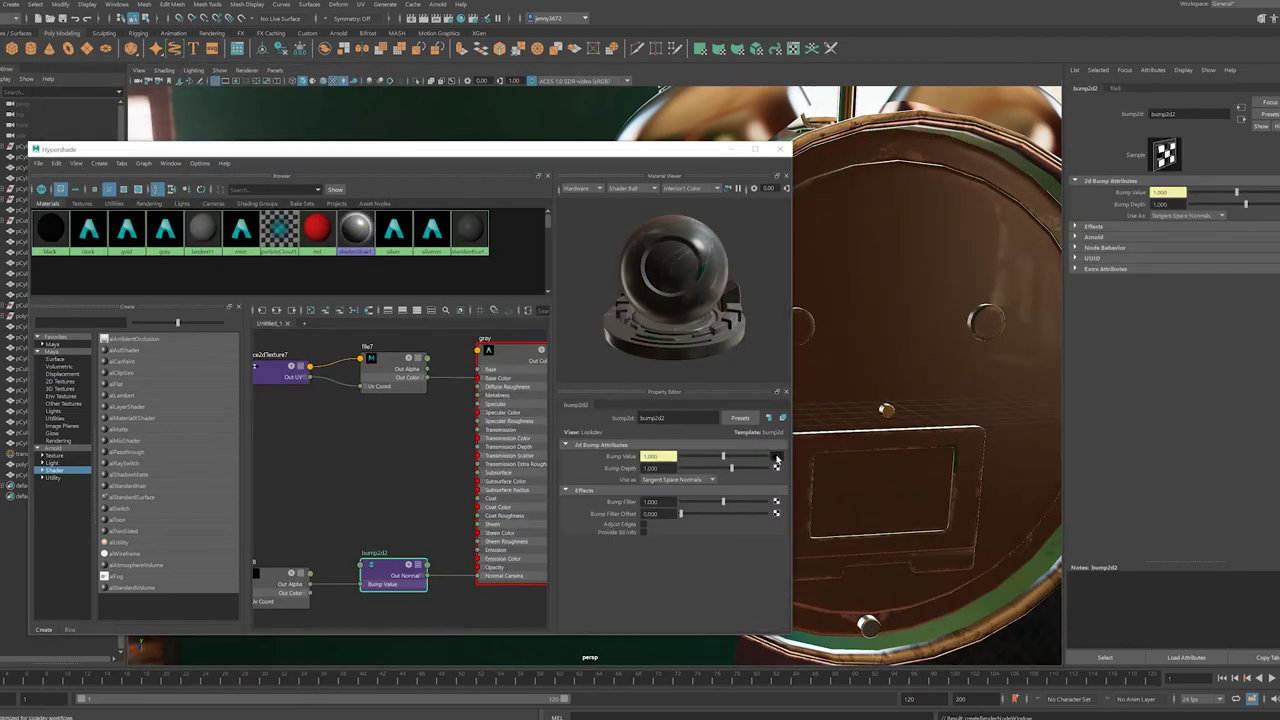
click(776, 458)
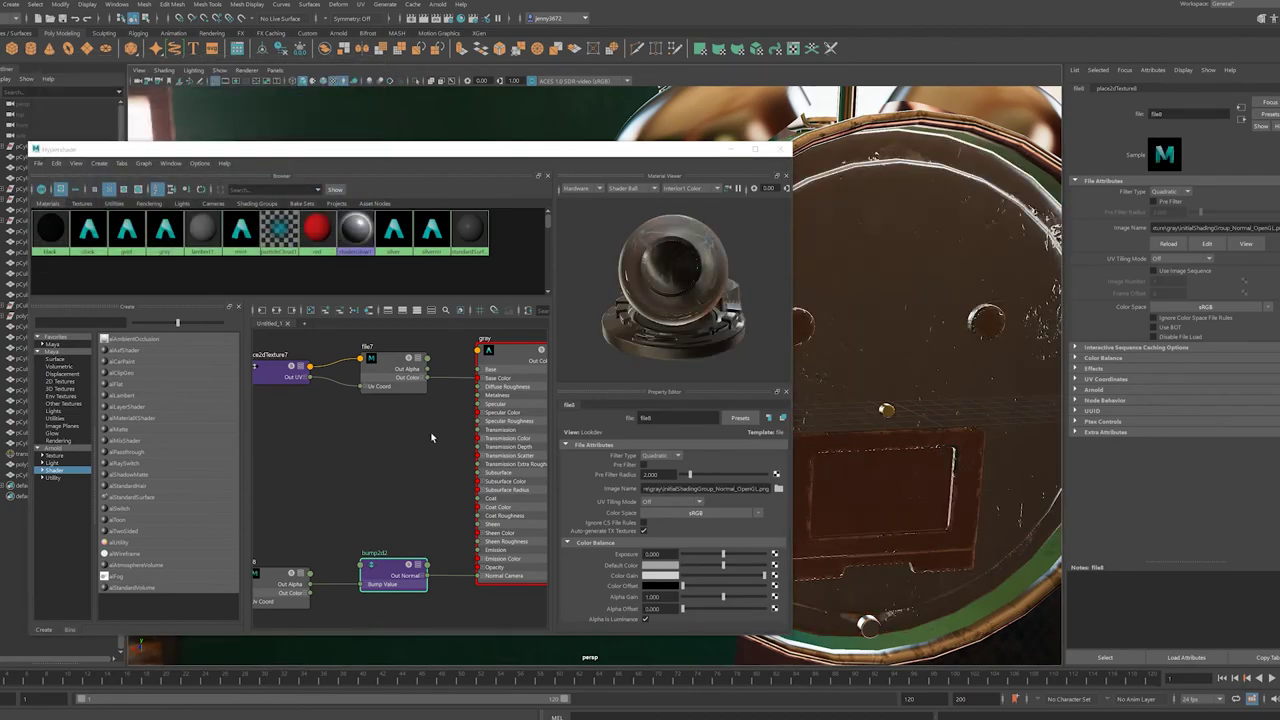